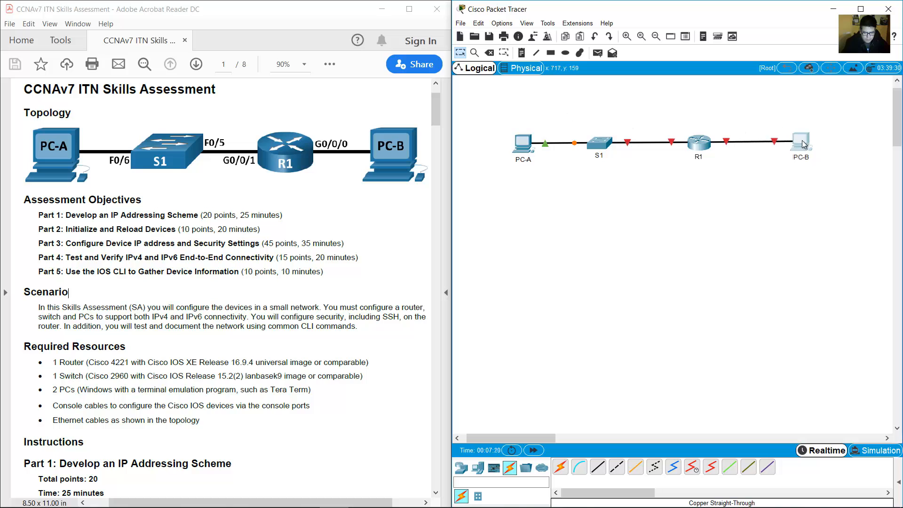
Zoom the topology, then read the PDF's Required Resources list: router, switch, PCs, console cable.
{"action": "left_click", "coordinate": [627, 36]}
{"action": "left_click_drag", "start_coordinate": [897, 128], "coordinate": [897, 123]}
{"action": "mouse_move", "coordinate": [511, 437]}
{"action": "left_mouse_down"}
{"action": "mouse_move", "coordinate": [485, 442]}
{"action": "mouse_move", "coordinate": [510, 440]}
{"action": "left_mouse_up"}
{"action": "left_click", "coordinate": [281, 273]}
{"action": "scroll", "coordinate": [281, 272], "scroll_direction": "down", "scroll_amount": 3}
{"action": "left_click_drag", "start_coordinate": [24, 211], "coordinate": [128, 213]}
{"action": "left_click_drag", "start_coordinate": [55, 229], "coordinate": [146, 228]}
{"action": "left_click_drag", "start_coordinate": [53, 242], "coordinate": [111, 254]}
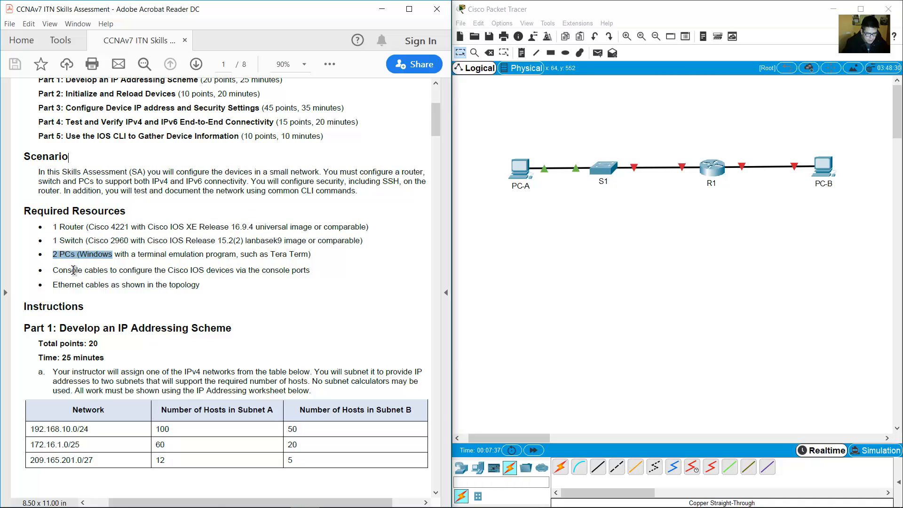
{"action": "left_click_drag", "start_coordinate": [52, 271], "coordinate": [110, 284]}
Read Part 1: Develop an IP Addressing Scheme and its instruction to create two subnets.
{"action": "scroll", "coordinate": [160, 240], "scroll_direction": "down", "scroll_amount": 6}
{"action": "scroll", "coordinate": [160, 240], "scroll_direction": "up", "scroll_amount": 1}
{"action": "scroll", "coordinate": [161, 240], "scroll_direction": "down", "scroll_amount": 3}
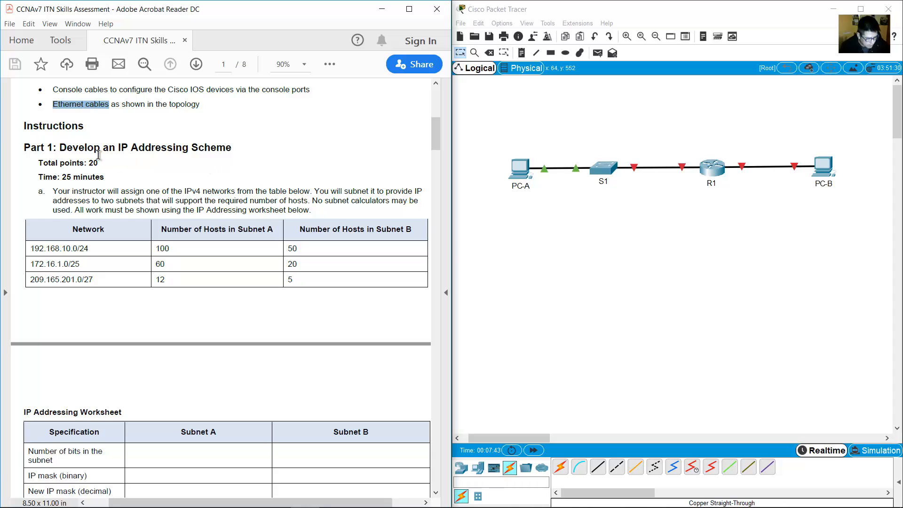
{"action": "left_click_drag", "start_coordinate": [61, 148], "coordinate": [218, 155]}
{"action": "scroll", "coordinate": [179, 187], "scroll_direction": "down", "scroll_amount": 2}
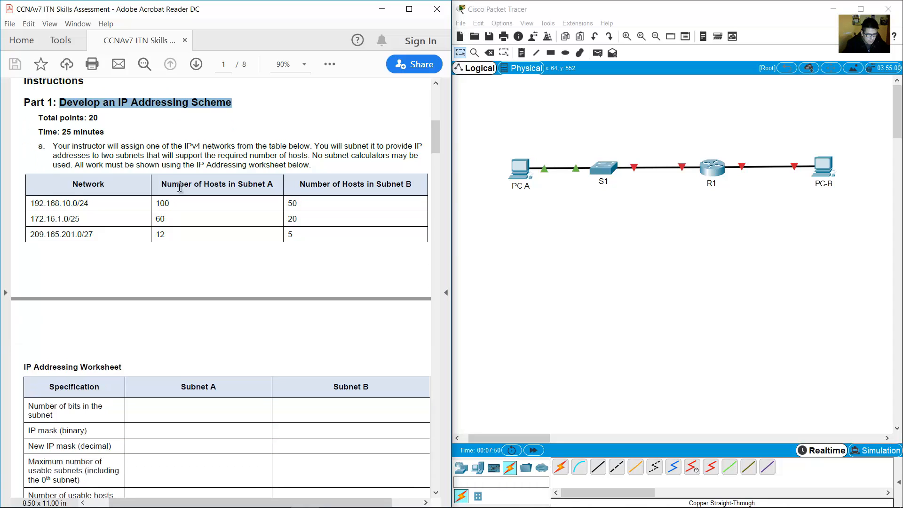
{"action": "mouse_move", "coordinate": [53, 147]}
{"action": "left_mouse_down"}
{"action": "mouse_move", "coordinate": [418, 144]}
{"action": "mouse_move", "coordinate": [105, 154]}
{"action": "mouse_move", "coordinate": [301, 153]}
{"action": "left_mouse_up"}
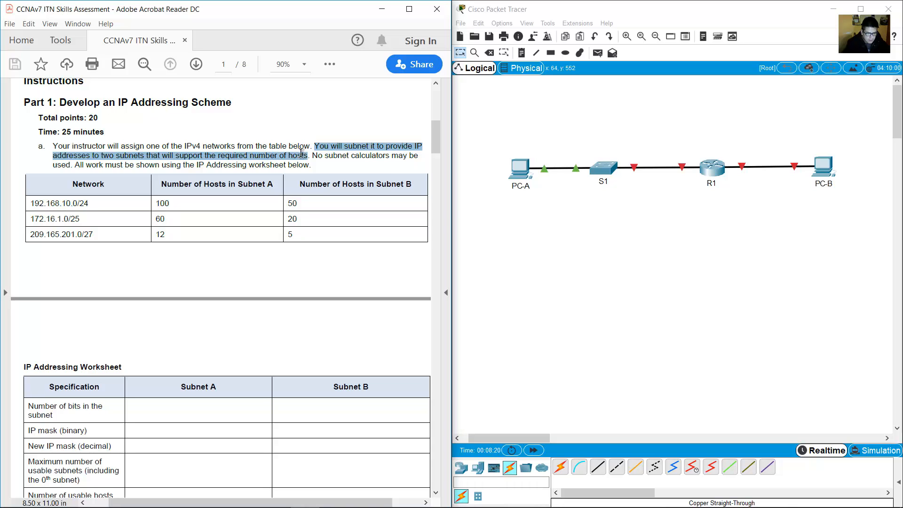
{"action": "left_click_drag", "start_coordinate": [303, 153], "coordinate": [75, 163]}
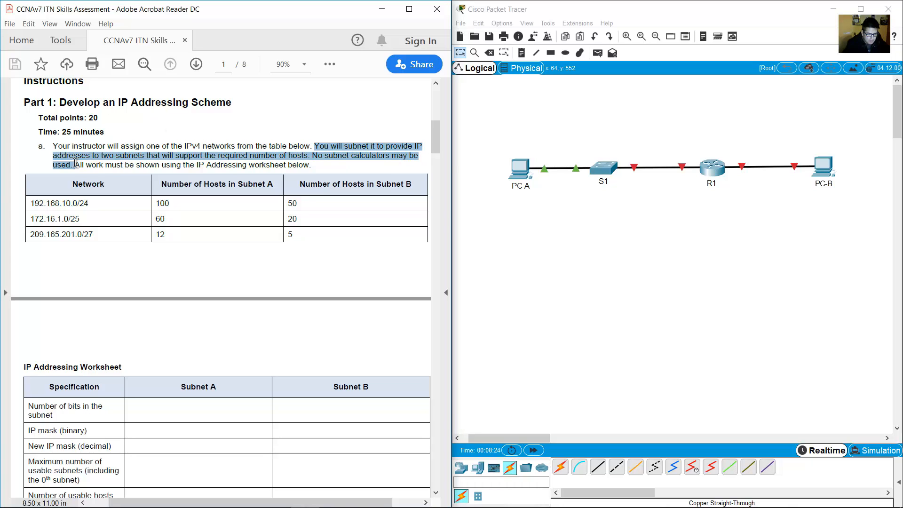
Review the network table row 192.168.10.0/24 with its Subnet A and Subnet B host counts.
{"action": "scroll", "coordinate": [75, 163], "scroll_direction": "up", "scroll_amount": 1}
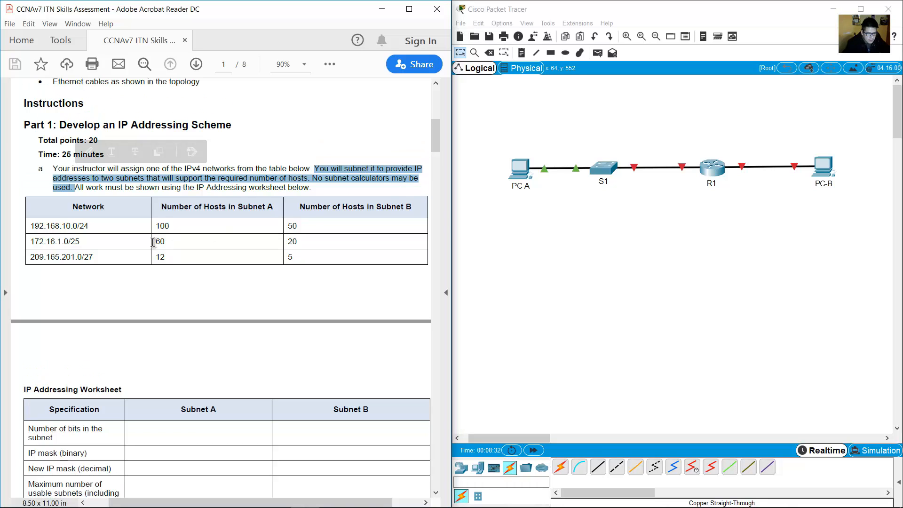
{"action": "left_click", "coordinate": [168, 217]}
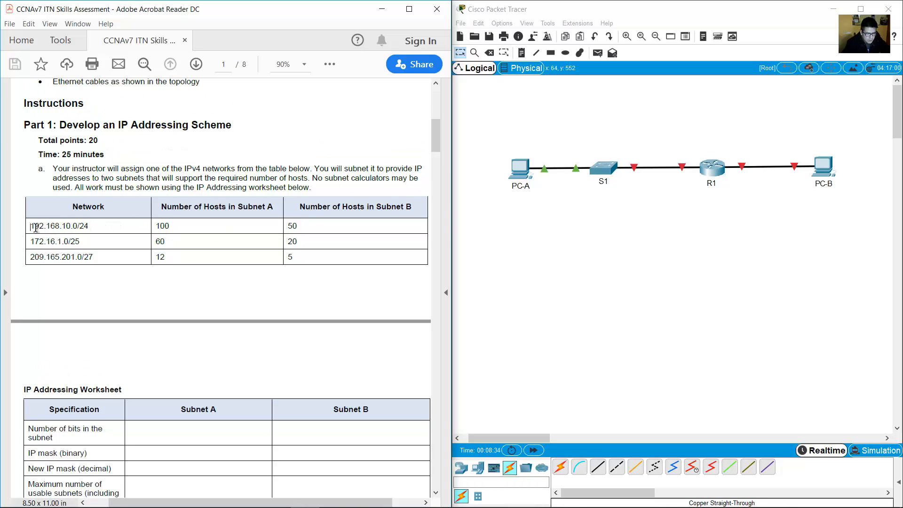
{"action": "left_click_drag", "start_coordinate": [35, 227], "coordinate": [340, 265]}
{"action": "left_click", "coordinate": [170, 228]}
{"action": "left_click_drag", "start_coordinate": [32, 225], "coordinate": [304, 228]}
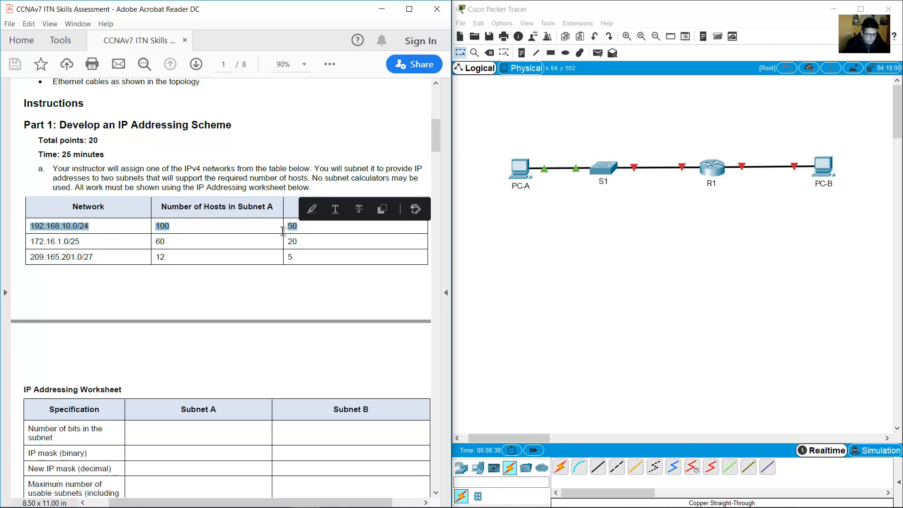
{"action": "left_click", "coordinate": [365, 230]}
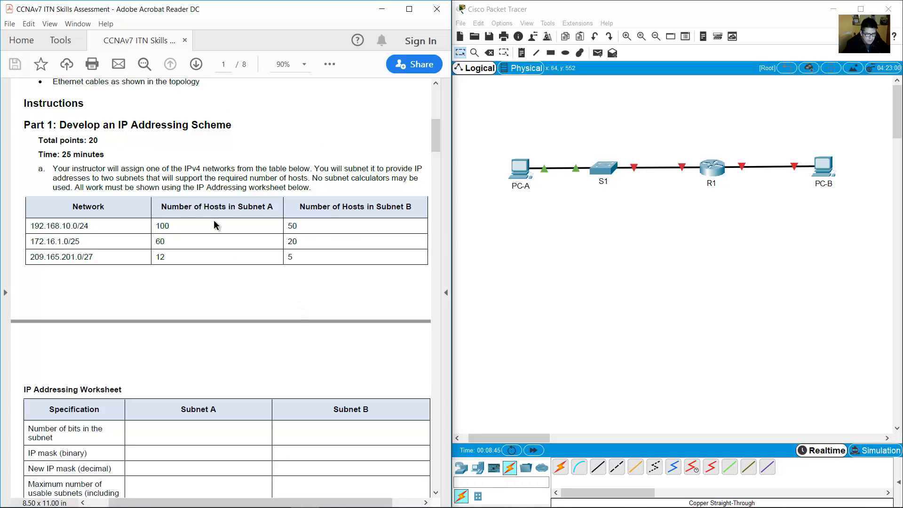
{"action": "left_click_drag", "start_coordinate": [166, 206], "coordinate": [413, 211]}
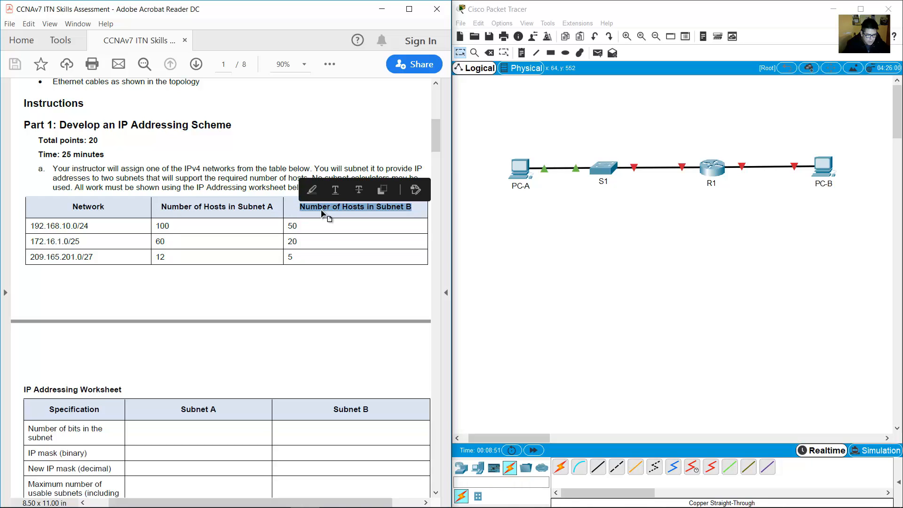
{"action": "scroll", "coordinate": [221, 282], "scroll_direction": "up", "scroll_amount": 1}
{"action": "left_click_drag", "start_coordinate": [699, 115], "coordinate": [474, 265]}
Select PC-A, then R1 and PC-B, to check how the topology is laid out.
{"action": "left_click", "coordinate": [537, 246]}
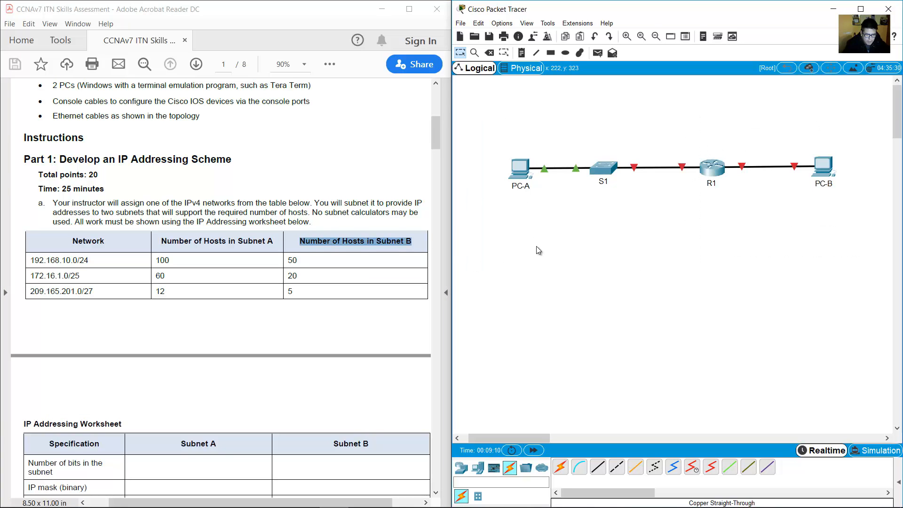
{"action": "left_click_drag", "start_coordinate": [545, 257], "coordinate": [479, 114]}
{"action": "left_click", "coordinate": [600, 134]}
{"action": "left_click_drag", "start_coordinate": [717, 116], "coordinate": [873, 230]}
{"action": "left_click_drag", "start_coordinate": [860, 118], "coordinate": [753, 255]}
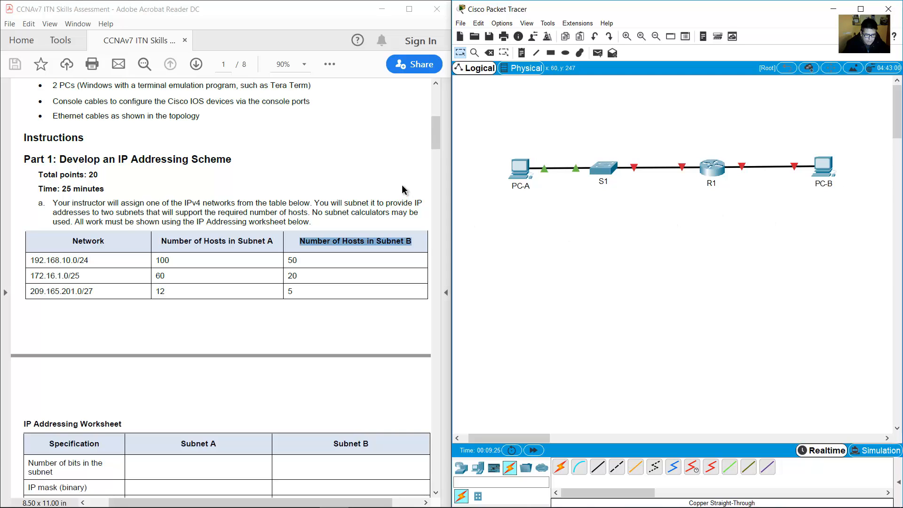
{"action": "left_click", "coordinate": [354, 146]}
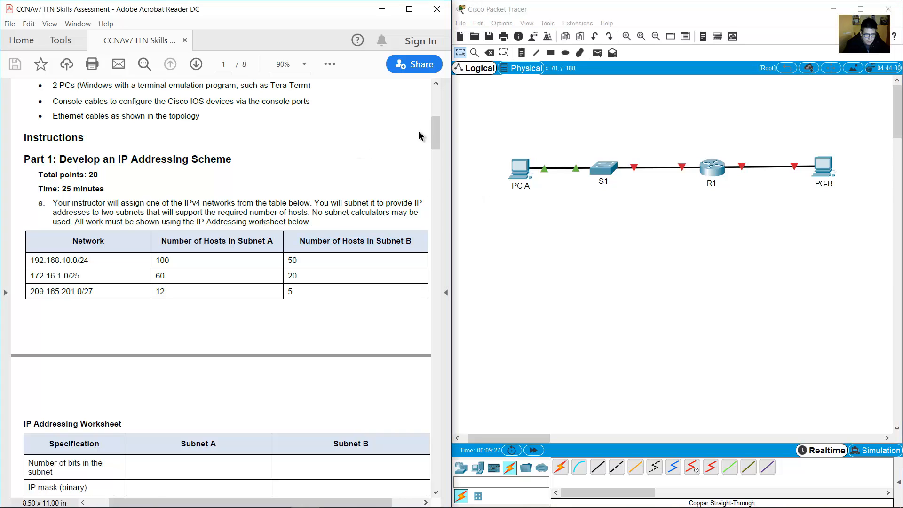
Draw a solid light yellow rectangle around PC-A, S1 and R1.
{"action": "left_click", "coordinate": [551, 53]}
{"action": "left_click", "coordinate": [413, 85]}
{"action": "left_click", "coordinate": [507, 78]}
{"action": "left_click", "coordinate": [434, 226]}
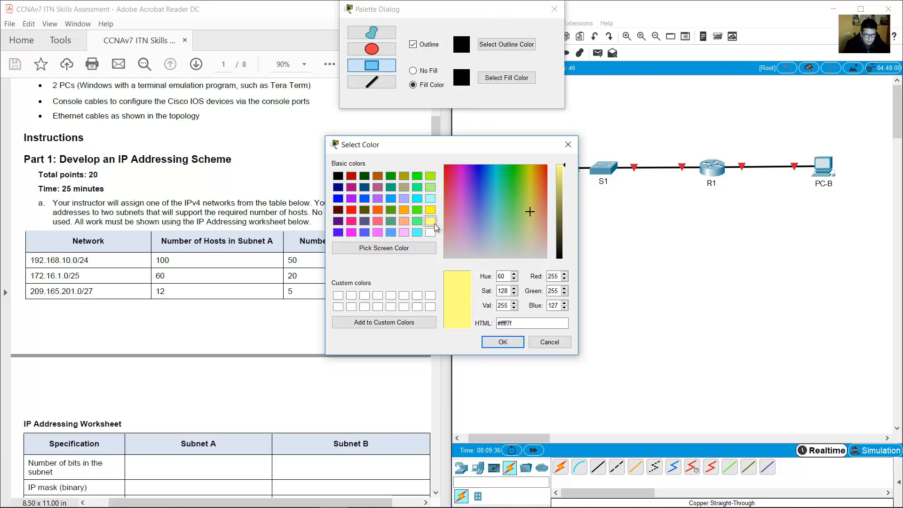
{"action": "left_click", "coordinate": [502, 342]}
{"action": "left_click_drag", "start_coordinate": [707, 95], "coordinate": [469, 247]}
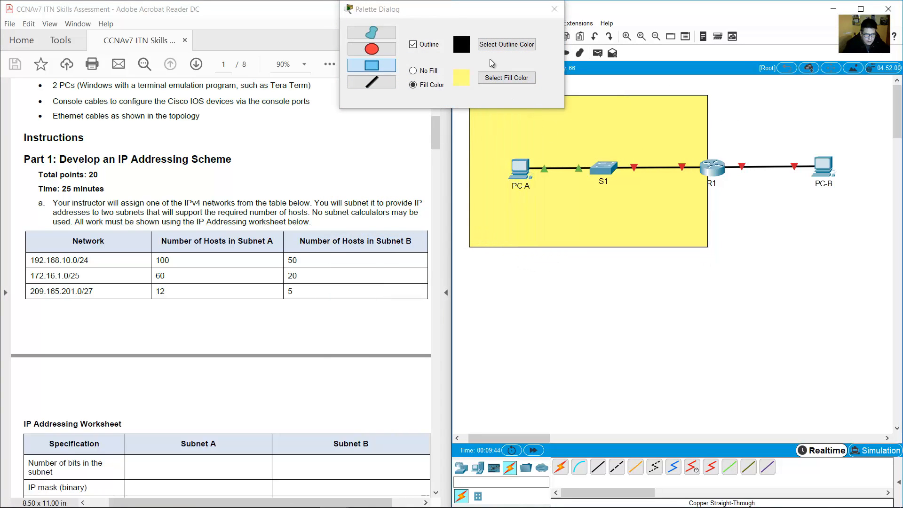
Draw a light cyan rectangle spanning R1 to PC-B.
{"action": "left_click", "coordinate": [494, 78]}
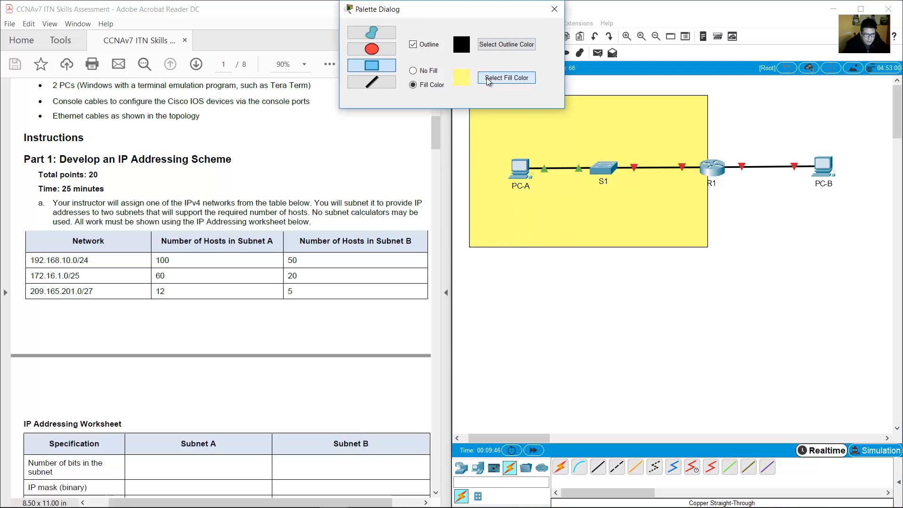
{"action": "left_click", "coordinate": [432, 199]}
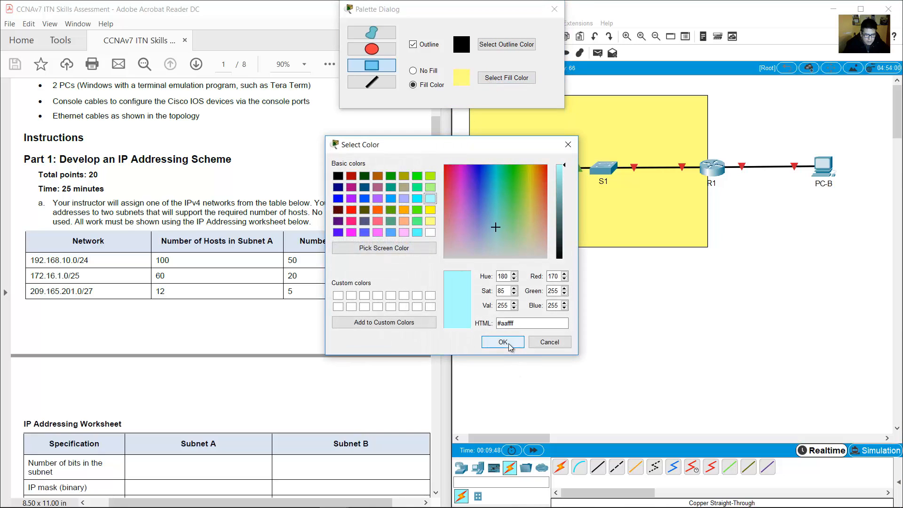
{"action": "left_click", "coordinate": [503, 341]}
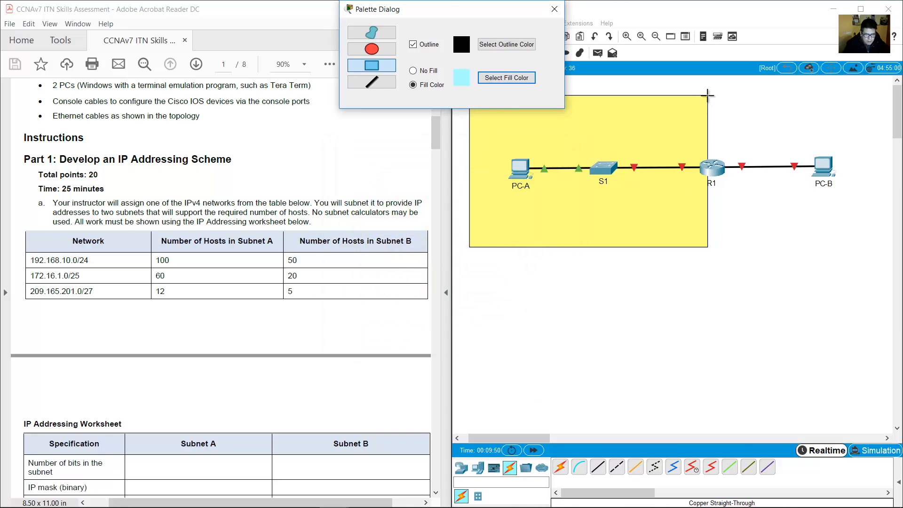
{"action": "left_click_drag", "start_coordinate": [706, 95], "coordinate": [875, 247]}
Place a 'Subnet A' note at the top of the yellow area.
{"action": "left_click", "coordinate": [555, 9]}
{"action": "left_click", "coordinate": [521, 53]}
{"action": "left_click", "coordinate": [549, 106]}
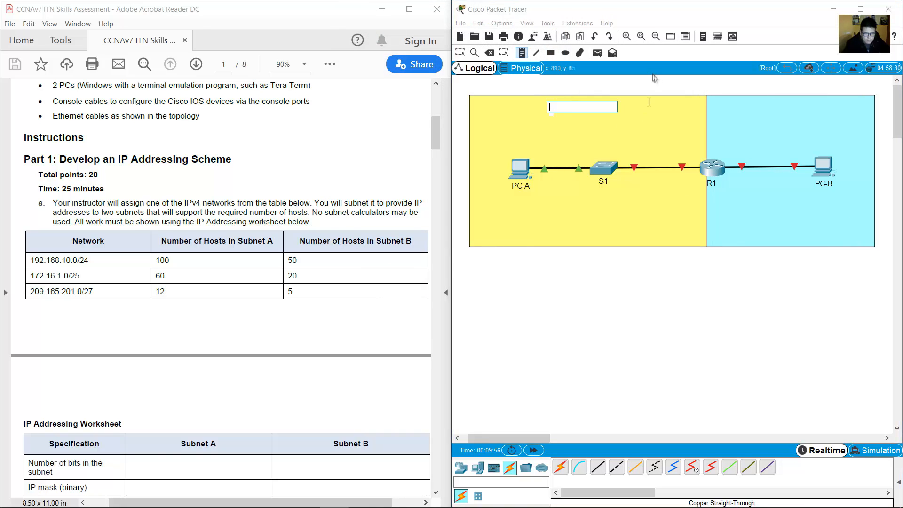
{"action": "type", "text": "Subnet A"}
{"action": "left_click", "coordinate": [461, 53]}
{"action": "left_click_drag", "start_coordinate": [570, 109], "coordinate": [598, 112]}
Copy the note into the cyan area and change its text to 'Subnet B'.
{"action": "left_click_drag", "start_coordinate": [598, 112], "coordinate": [792, 106]}
{"action": "double_click", "coordinate": [782, 105]}
{"action": "left_click", "coordinate": [723, 82]}
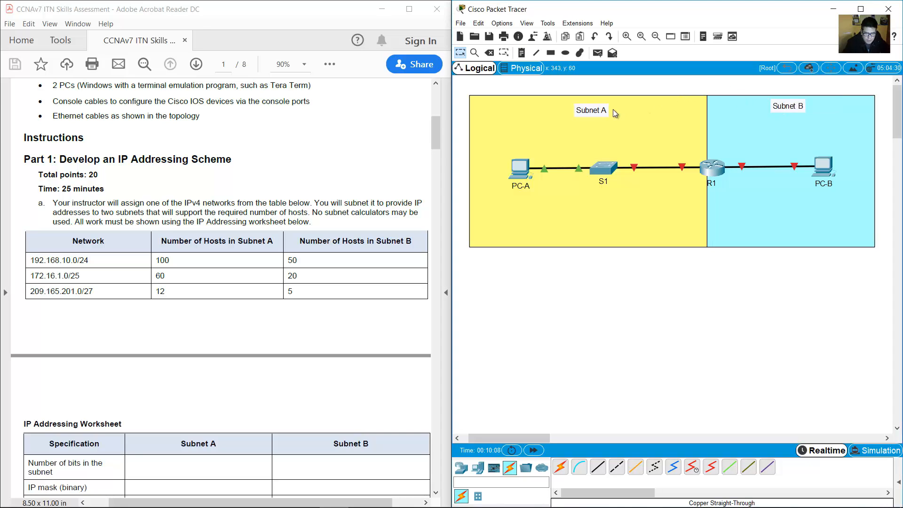
{"action": "left_click_drag", "start_coordinate": [599, 113], "coordinate": [597, 111]}
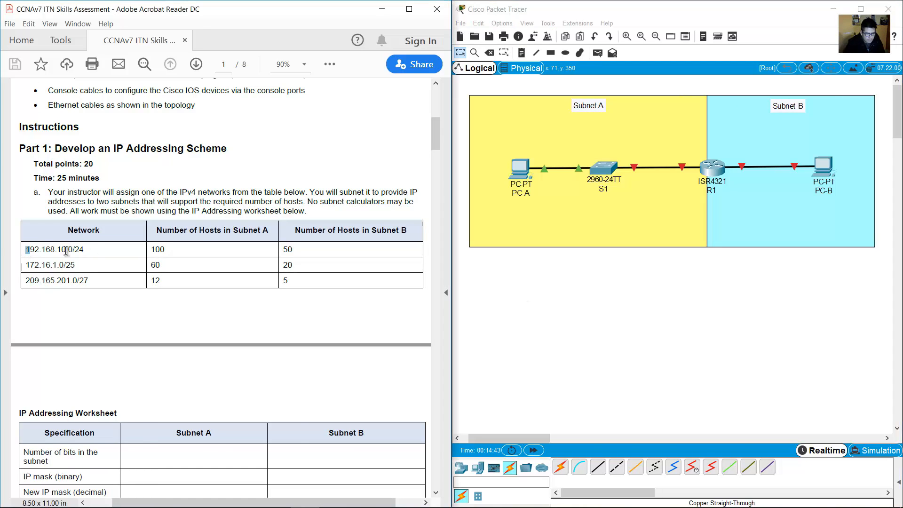
{"action": "left_click_drag", "start_coordinate": [66, 251], "coordinate": [94, 254]}
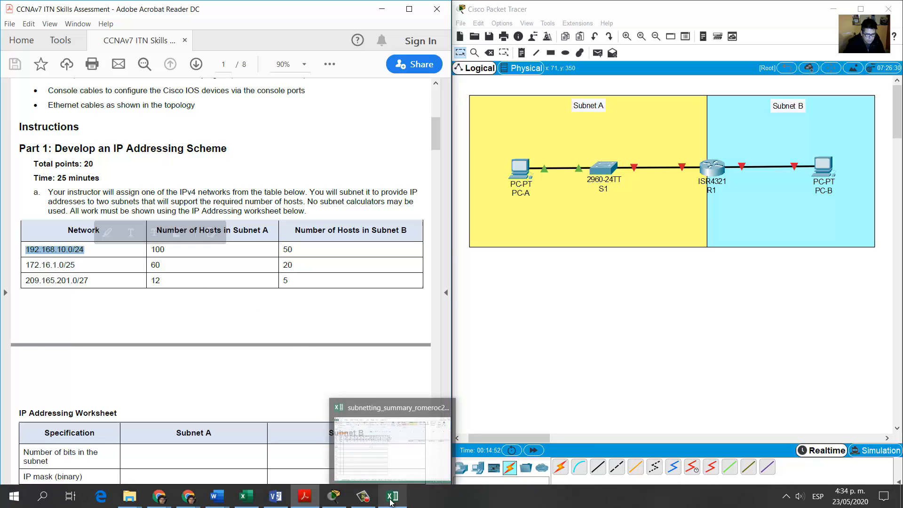
Enter 192.168.10.0/24 in cell A1106 of the subnetting workbook.
{"action": "left_click", "coordinate": [392, 496]}
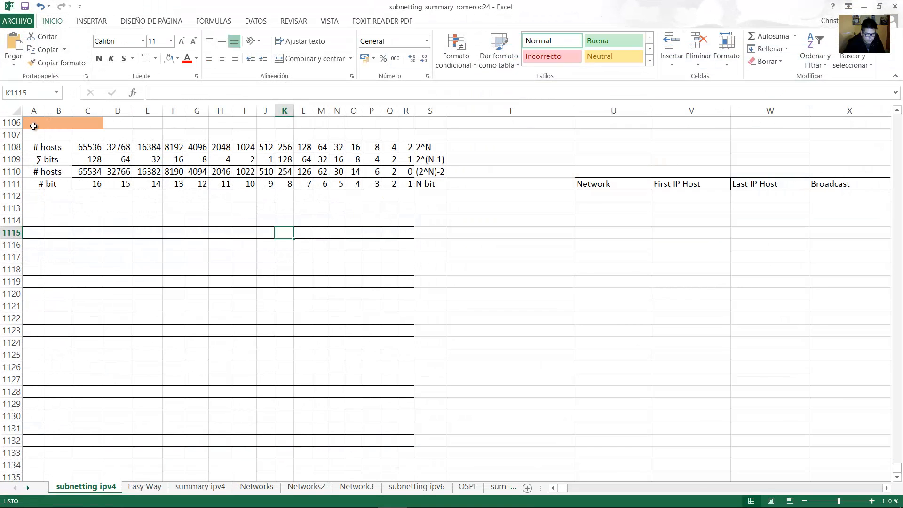
{"action": "left_click", "coordinate": [33, 123]}
{"action": "type", "text": "192.168.10.0/24"}
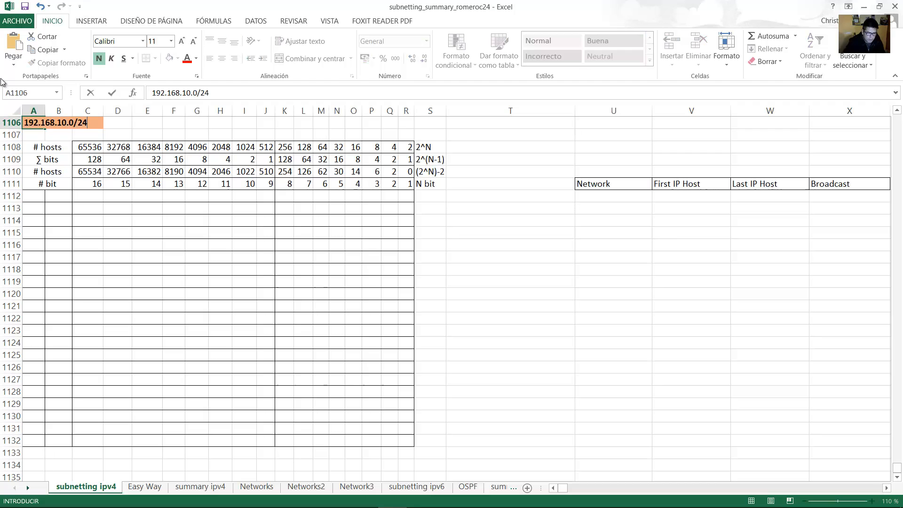
{"action": "key", "text": "Return"}
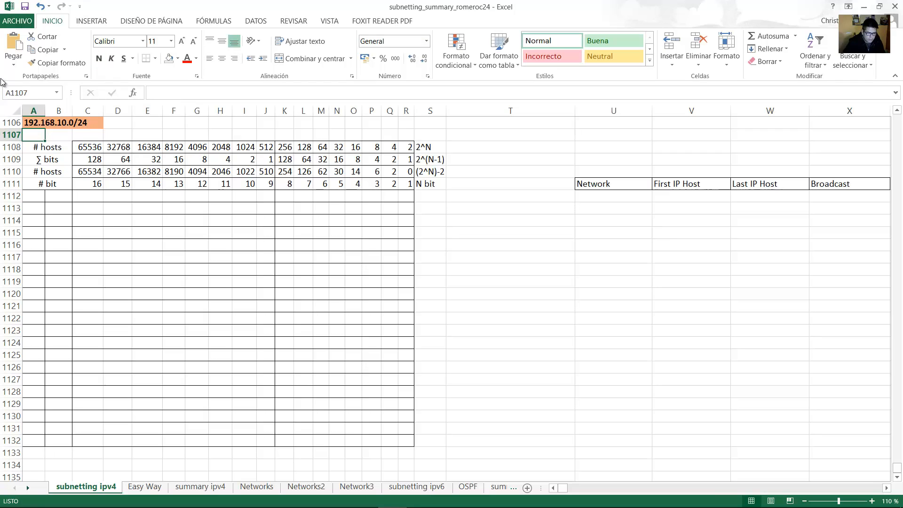
Check the PDF's host counts: 100 for Subnet A and 50 for Subnet B.
{"action": "mouse_move", "coordinate": [206, 502]}
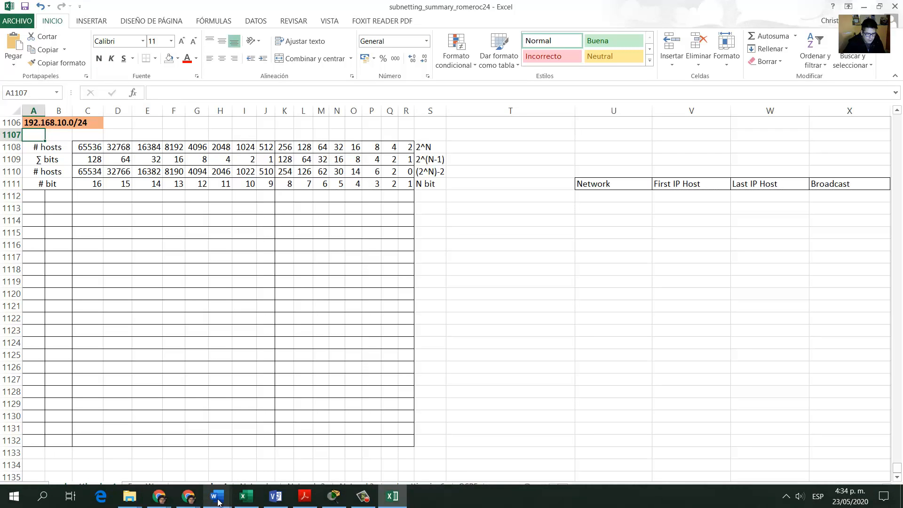
{"action": "left_click", "coordinate": [306, 498]}
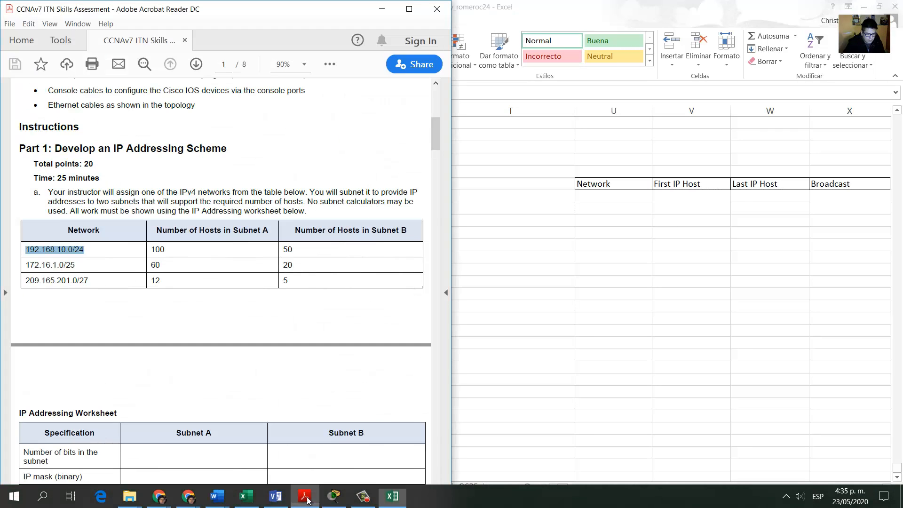
{"action": "left_click_drag", "start_coordinate": [173, 251], "coordinate": [149, 251]}
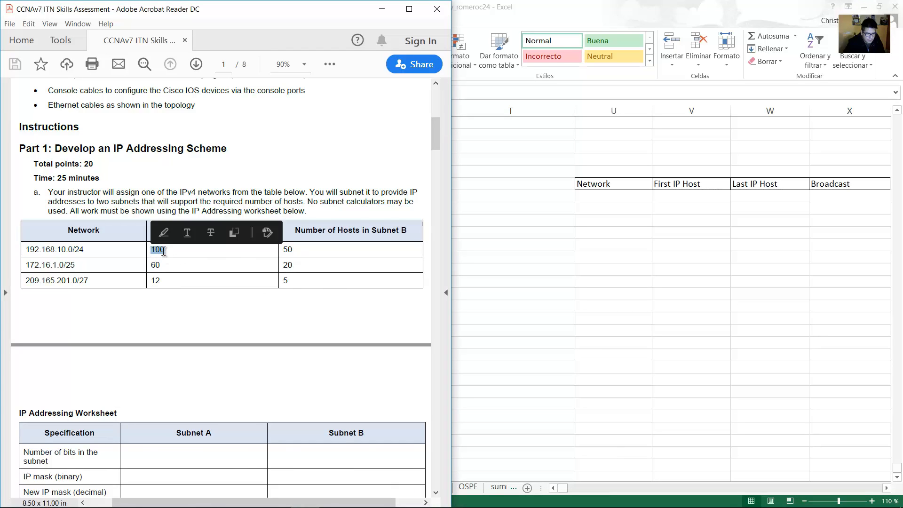
{"action": "left_click_drag", "start_coordinate": [295, 252], "coordinate": [281, 251]}
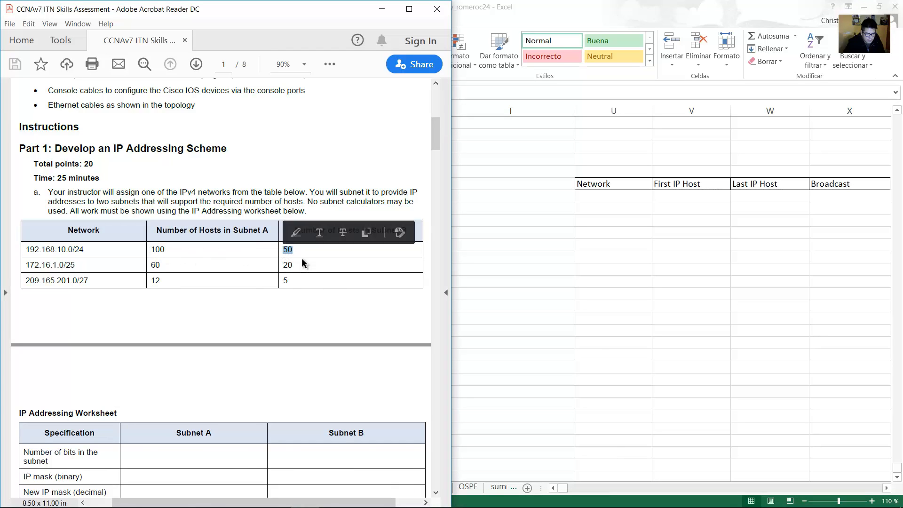
{"action": "left_click", "coordinate": [540, 168]}
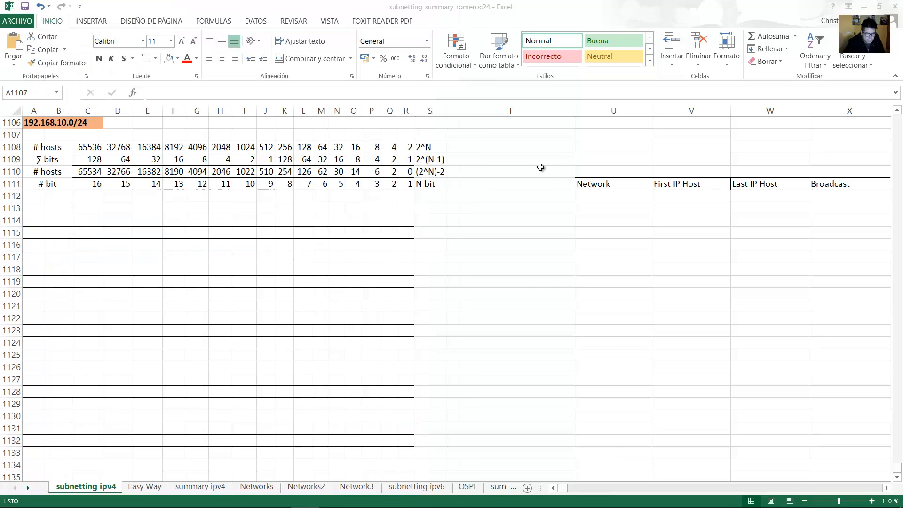
Enter 'Subnet A - 100 hosts' in cell T1112.
{"action": "left_click", "coordinate": [468, 196]}
{"action": "type", "text": "Subnet A -"}
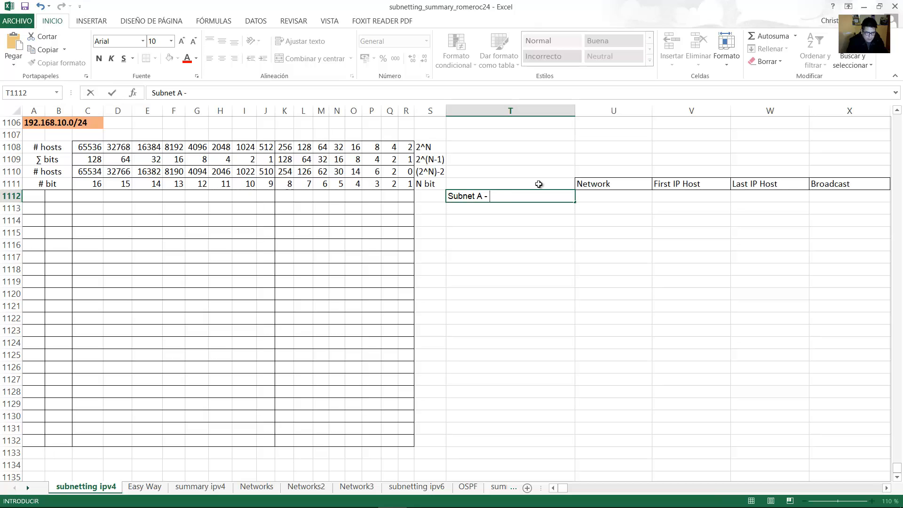
{"action": "key", "text": "Return"}
{"action": "key", "text": "Return"}
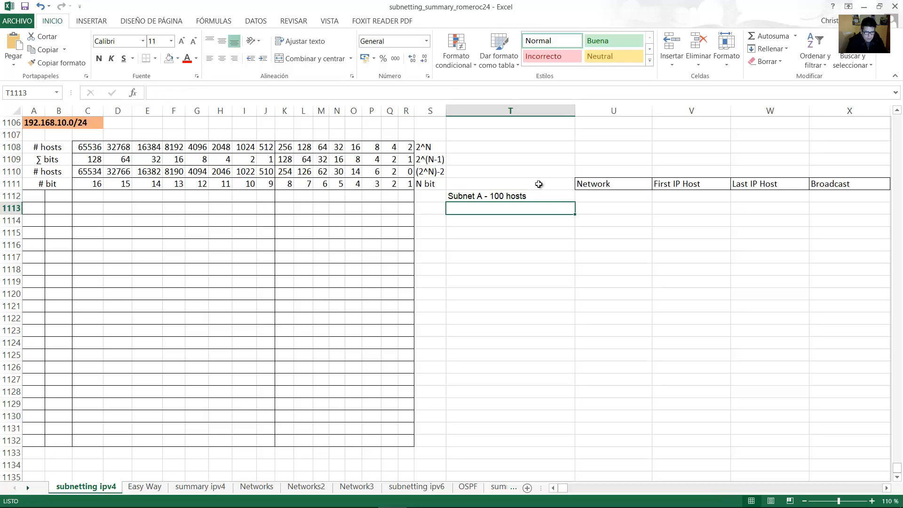
Enter 'Subnet B - 50 hosts' in T1114, correcting the host count.
{"action": "type", "text": "Subnet B - 100"}
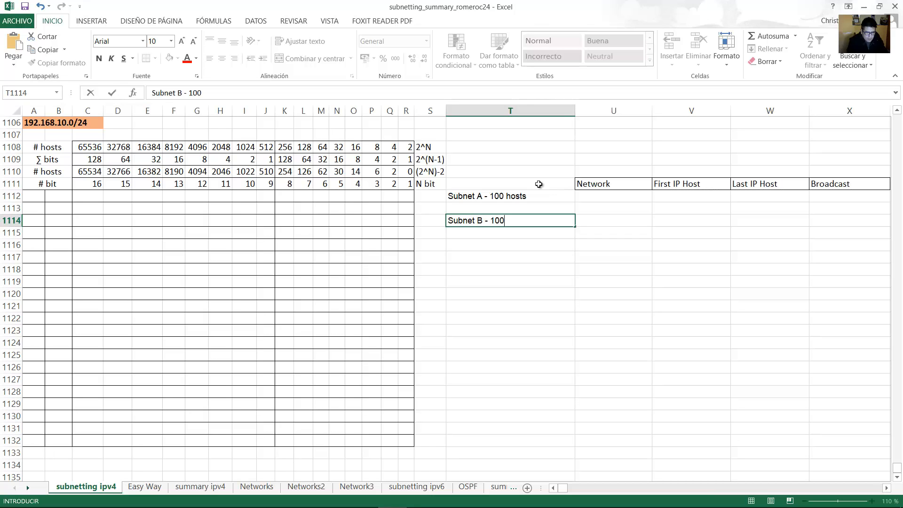
{"action": "key", "text": "BackSpace"}
{"action": "key", "text": "BackSpace"}
{"action": "type", "text": "50 hosts"}
{"action": "key", "text": "Return"}
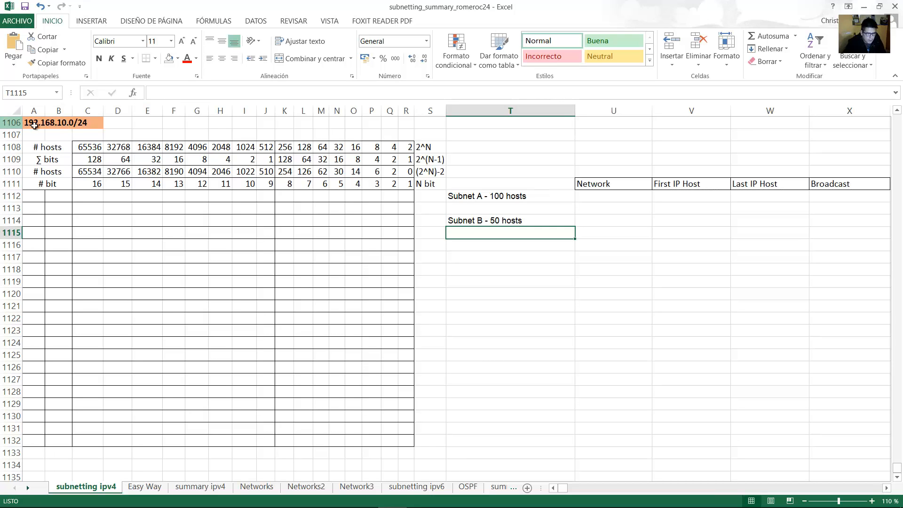
{"action": "left_click", "coordinate": [34, 125]}
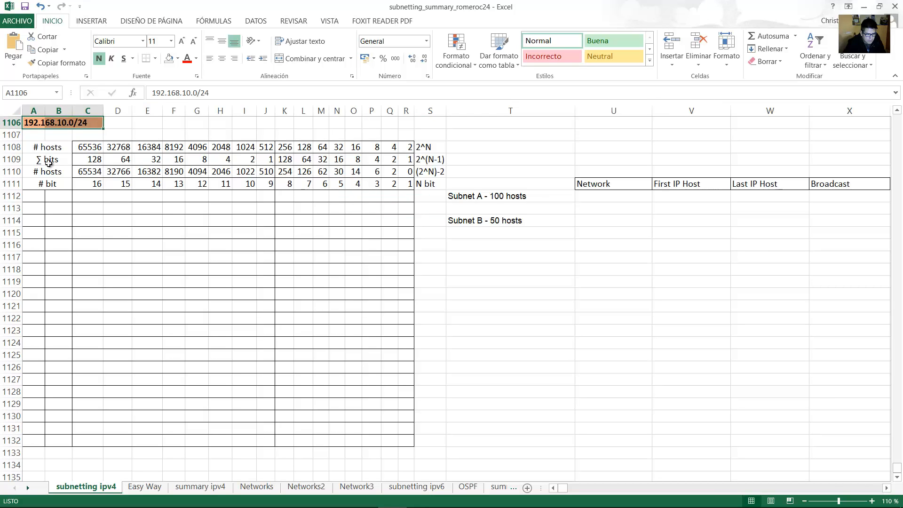
Fill row 1112 with 192, 168, then binary bits 00001010 and 00000000.
{"action": "left_click", "coordinate": [39, 196]}
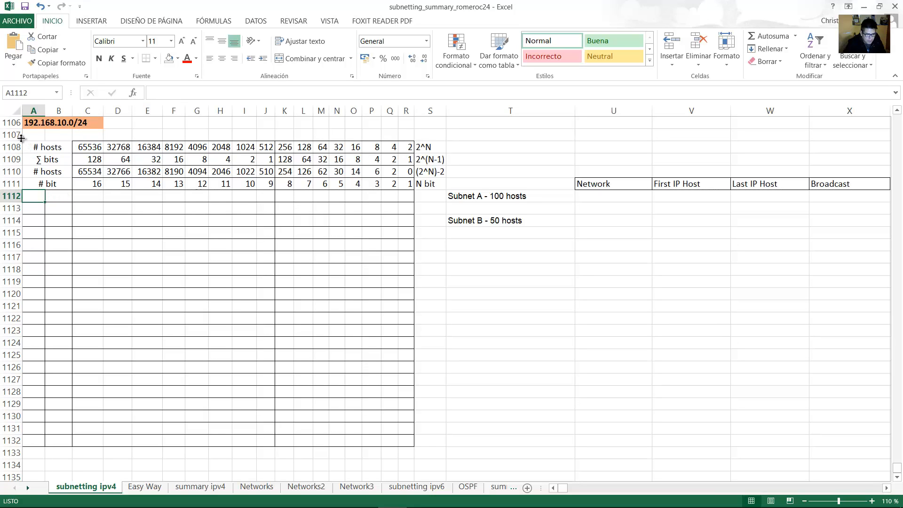
{"action": "type", "text": "192"}
{"action": "key", "text": "Tab"}
{"action": "type", "text": "168"}
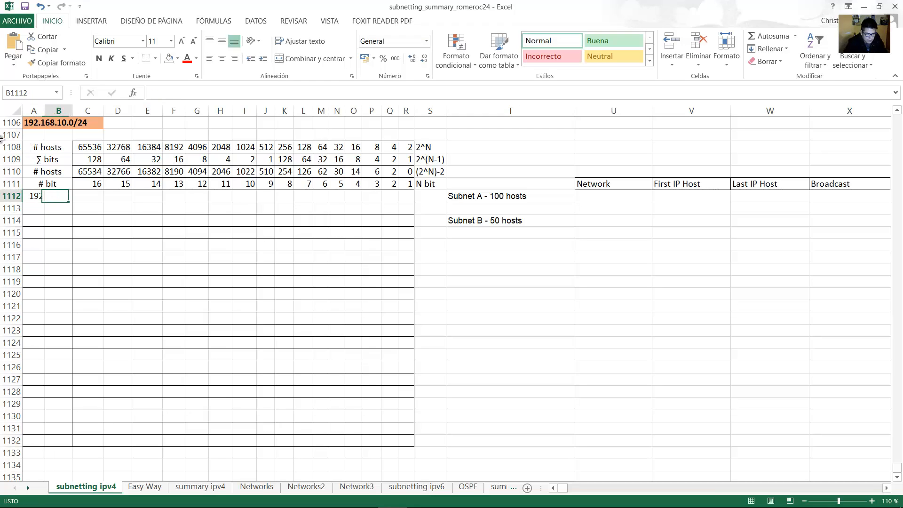
{"action": "key", "text": "Tab"}
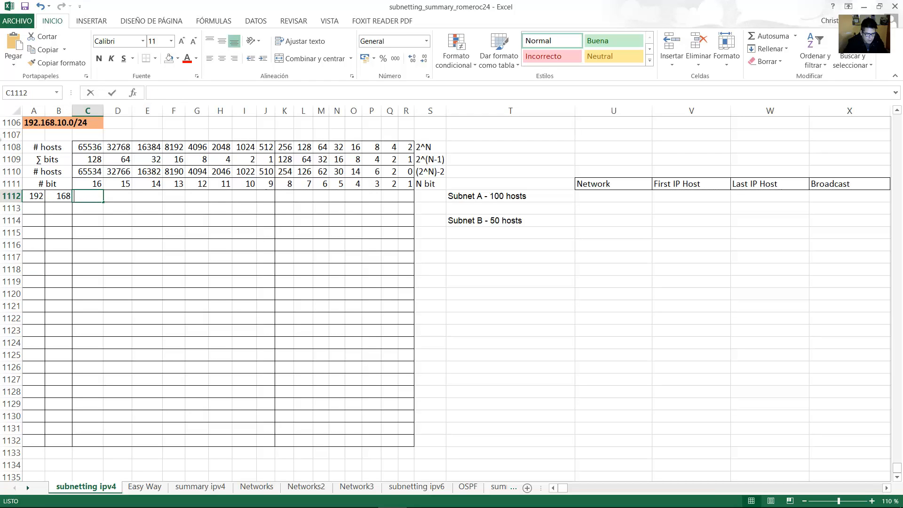
{"action": "type", "text": "0"}
{"action": "key", "text": "Tab"}
{"action": "type", "text": "0"}
{"action": "key", "text": "Tab"}
{"action": "type", "text": "0"}
{"action": "key", "text": "Tab"}
{"action": "type", "text": "0"}
{"action": "key", "text": "Tab"}
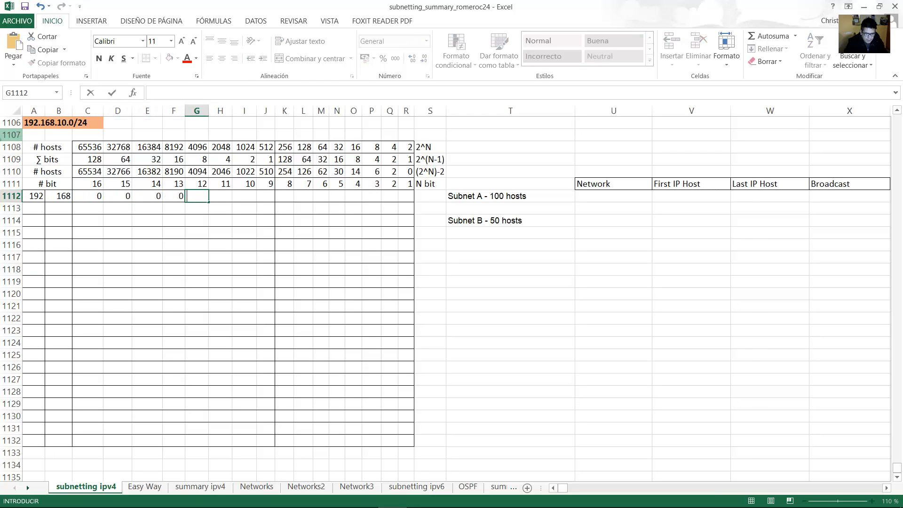
{"action": "type", "text": "1"}
{"action": "key", "text": "Tab"}
{"action": "type", "text": "0"}
{"action": "key", "text": "Tab"}
{"action": "type", "text": "1"}
{"action": "key", "text": "Tab"}
{"action": "type", "text": "0"}
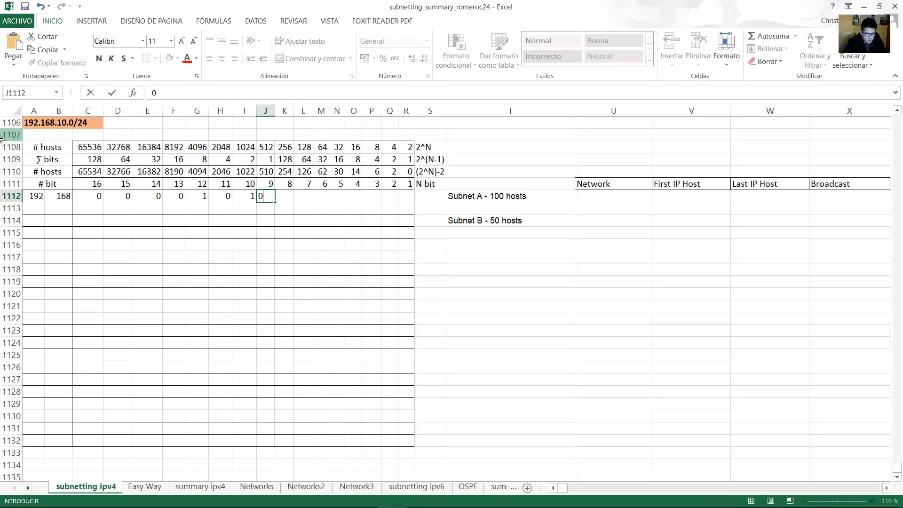
{"action": "key", "text": "Tab"}
{"action": "type", "text": "0"}
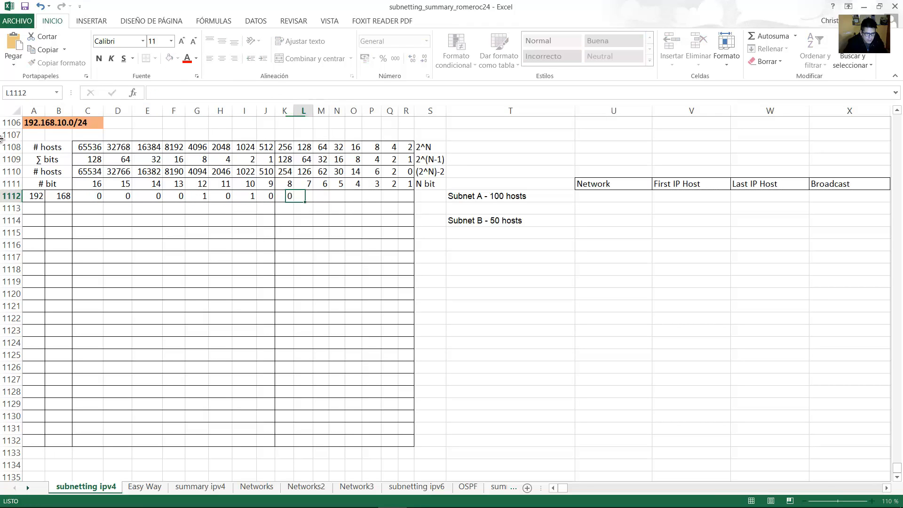
{"action": "type", "text": "\t0\t0\t0\t0\t0\t0\t0"}
{"action": "key", "text": "Tab"}
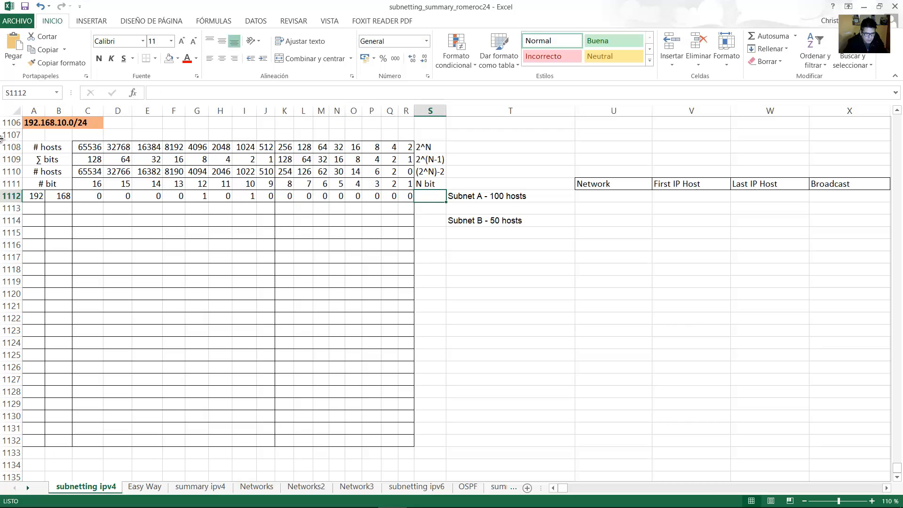
Confirm seven host bits give 126 hosts and shade the network bits A1112:K1112 orange.
{"action": "left_click", "coordinate": [494, 196]}
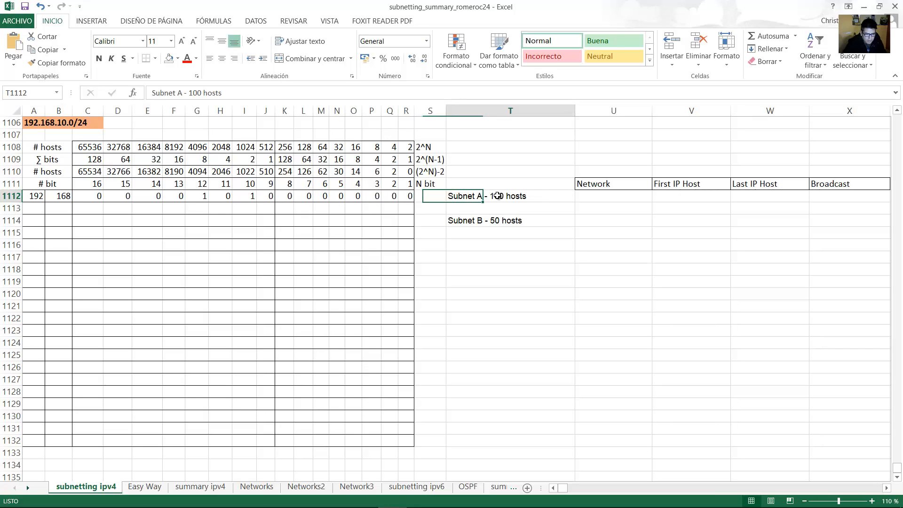
{"action": "left_click", "coordinate": [50, 172]}
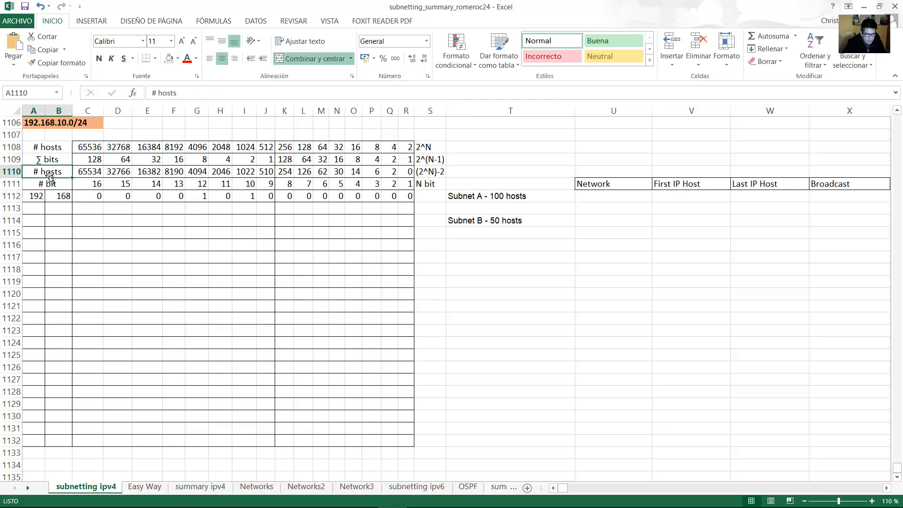
{"action": "left_click", "coordinate": [305, 173]}
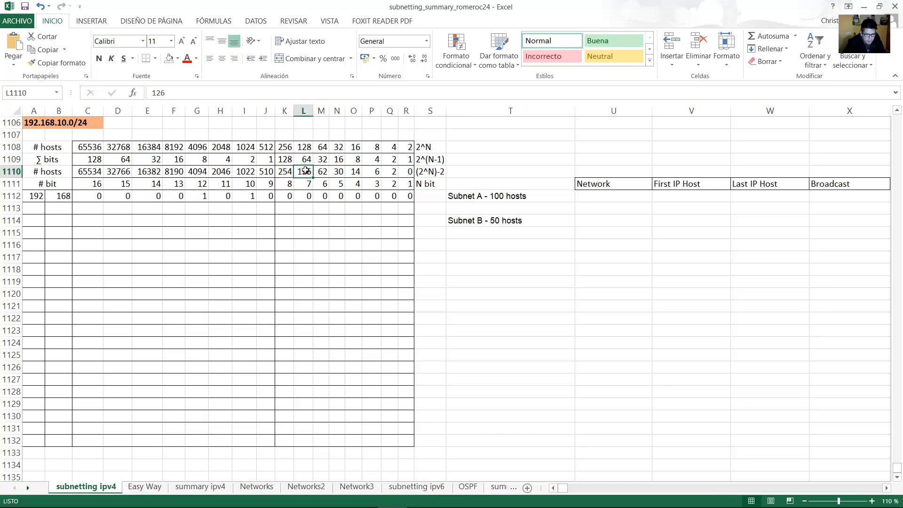
{"action": "left_click_drag", "start_coordinate": [306, 171], "coordinate": [44, 197]}
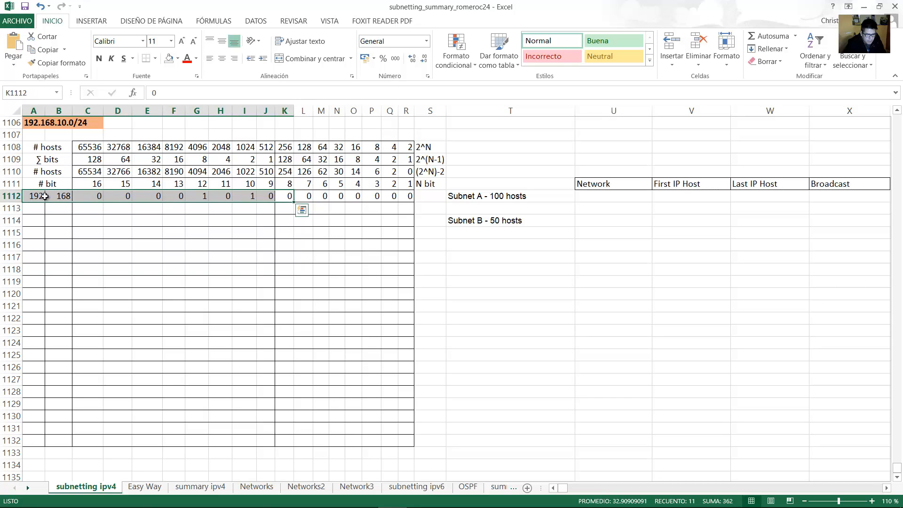
{"action": "left_click", "coordinate": [178, 59]}
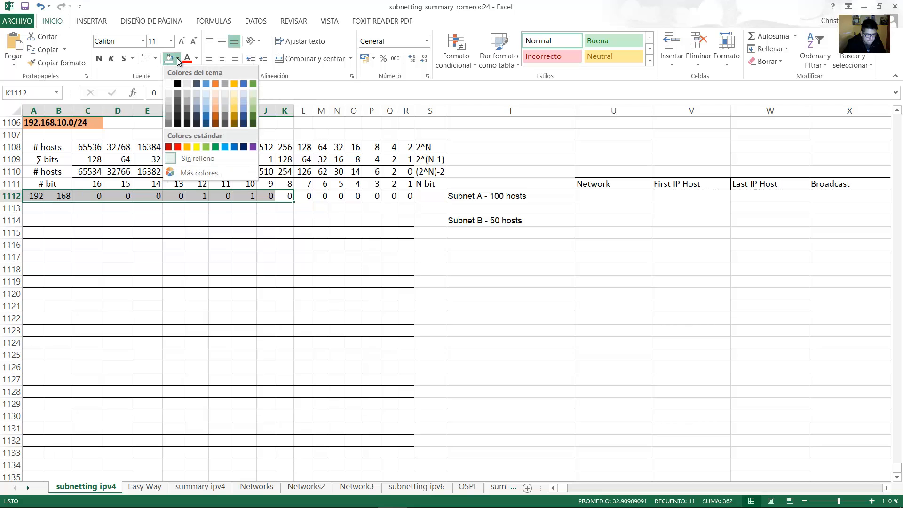
{"action": "left_click", "coordinate": [187, 148]}
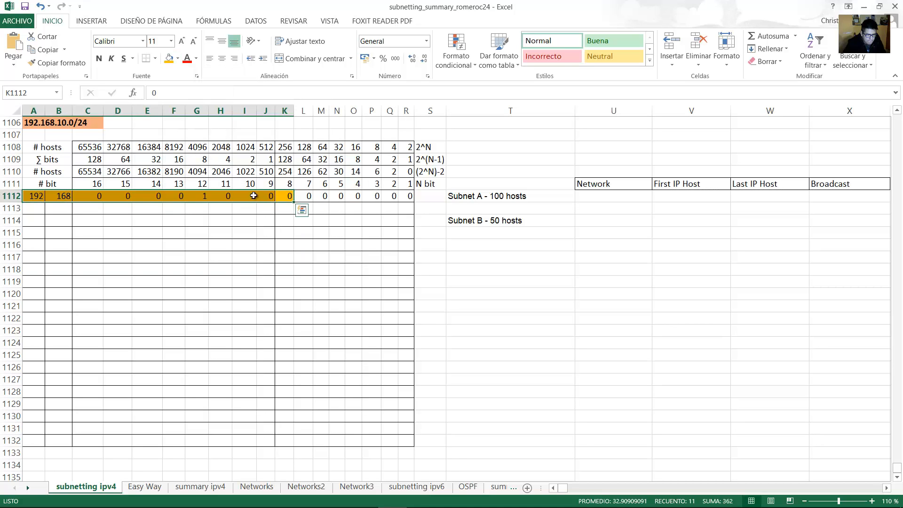
Copy the shaded row to 1113 and set host bits L1113:R1113 all to 1.
{"action": "left_click_drag", "start_coordinate": [289, 204], "coordinate": [298, 211]}
{"action": "left_click", "coordinate": [301, 209]}
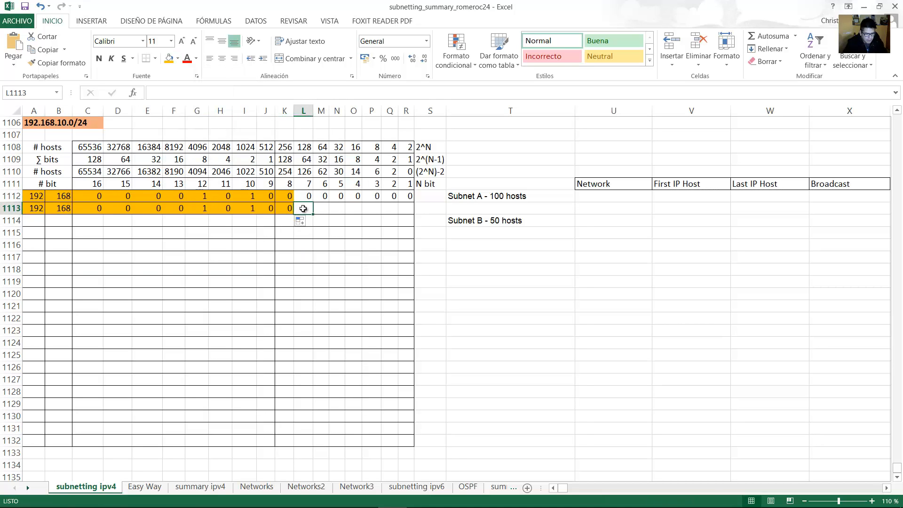
{"action": "type", "text": "1"}
{"action": "key", "text": "Tab"}
{"action": "type", "text": "1\t1\t1\t1\t1\t"}
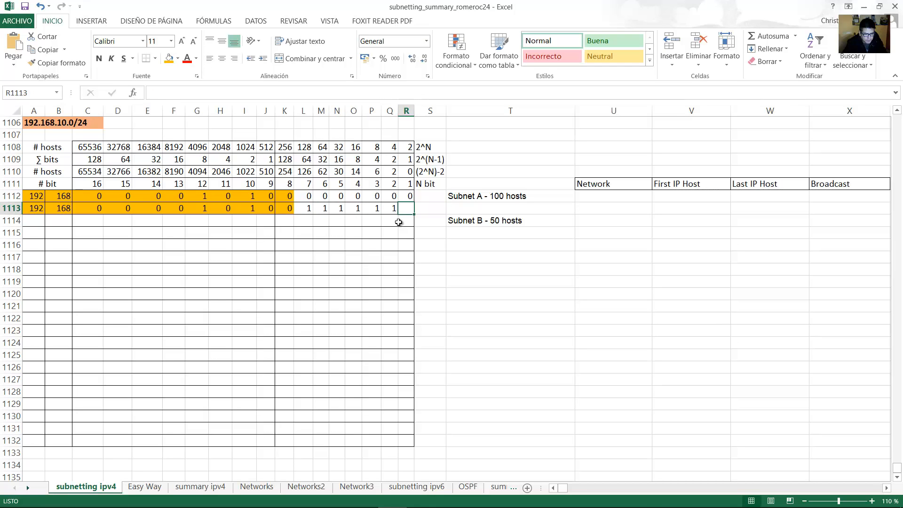
{"action": "type", "text": "1"}
{"action": "key", "text": "Tab"}
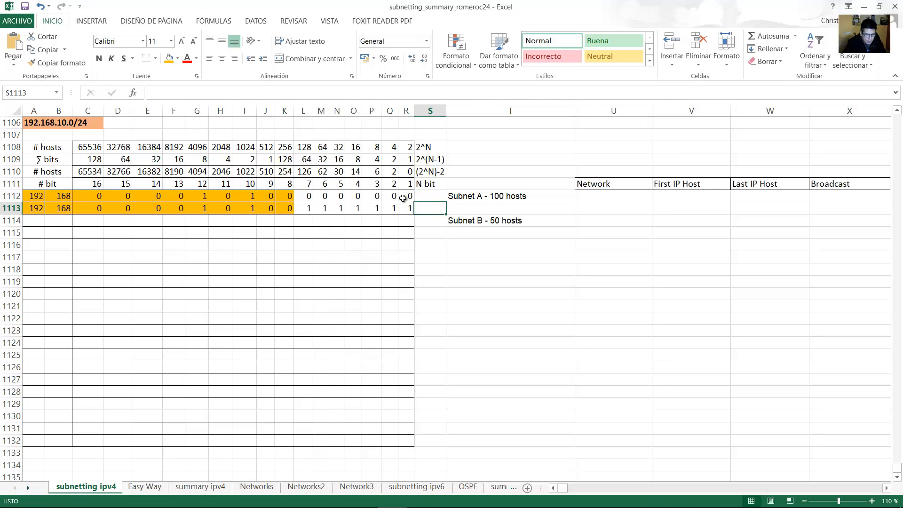
{"action": "left_click_drag", "start_coordinate": [411, 199], "coordinate": [34, 198]}
Enter Subnet A's network address 192.168.10.0/25 in row 1112.
{"action": "left_click", "coordinate": [597, 197]}
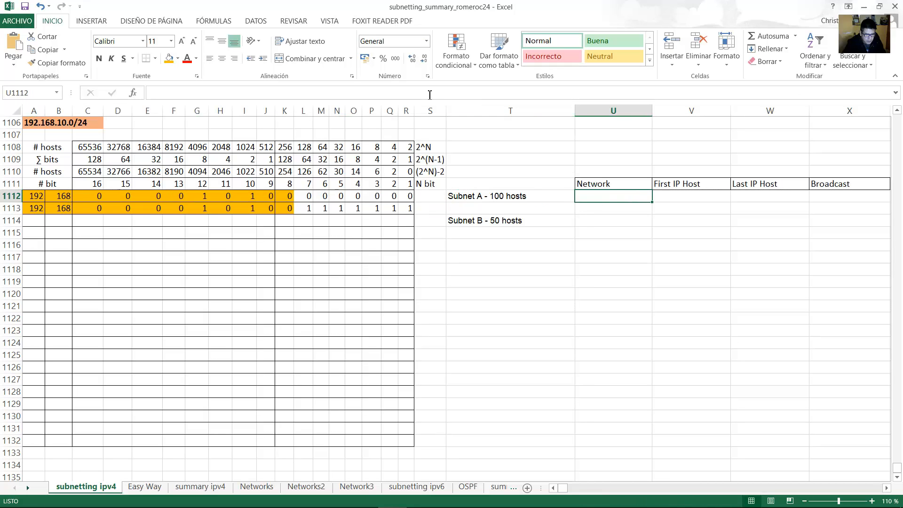
{"action": "type", "text": "192.168.10.0"}
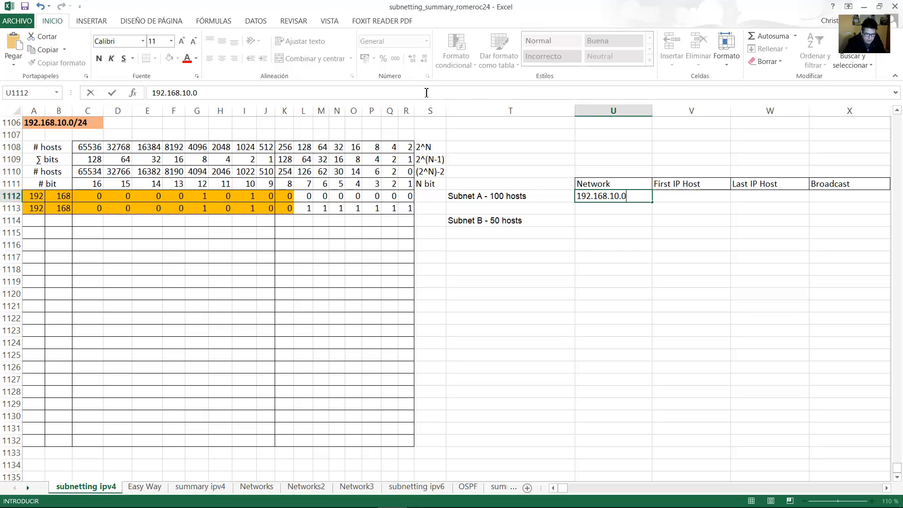
{"action": "type", "text": "/25"}
{"action": "key", "text": "Return"}
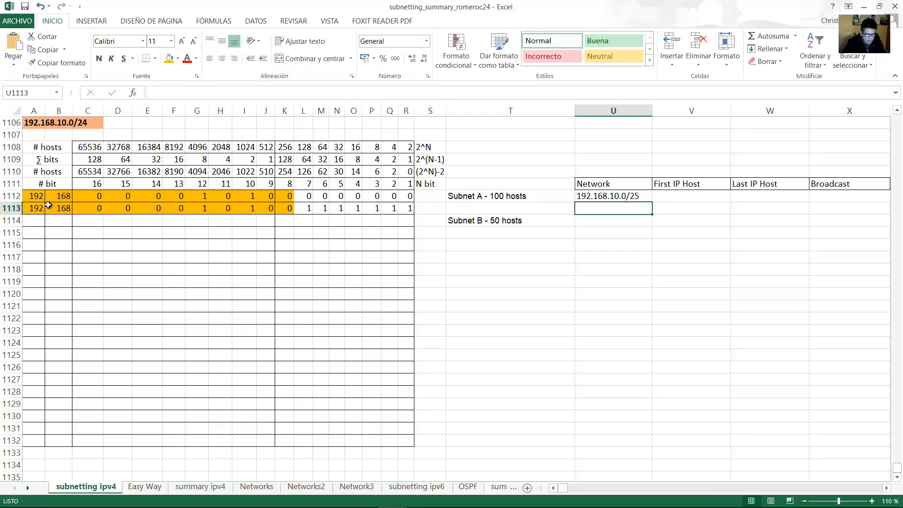
{"action": "left_click", "coordinate": [28, 198]}
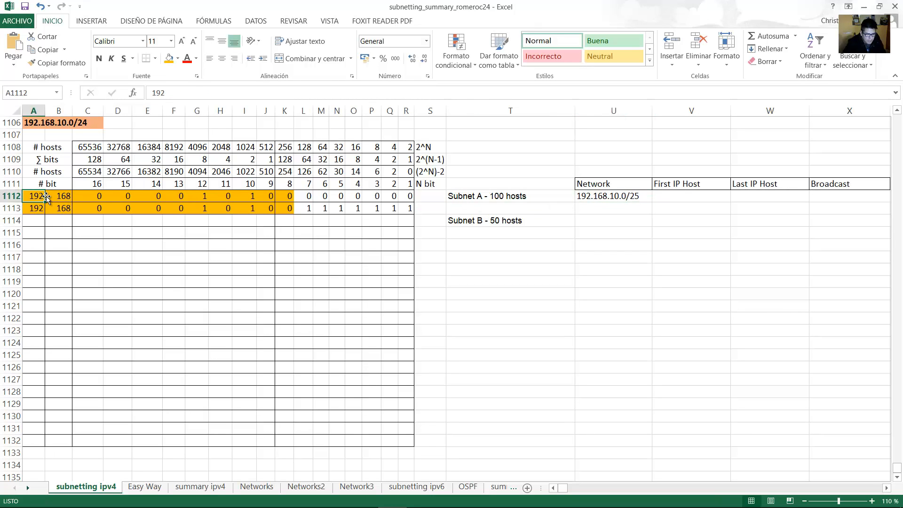
{"action": "left_click_drag", "start_coordinate": [92, 196], "coordinate": [267, 196]}
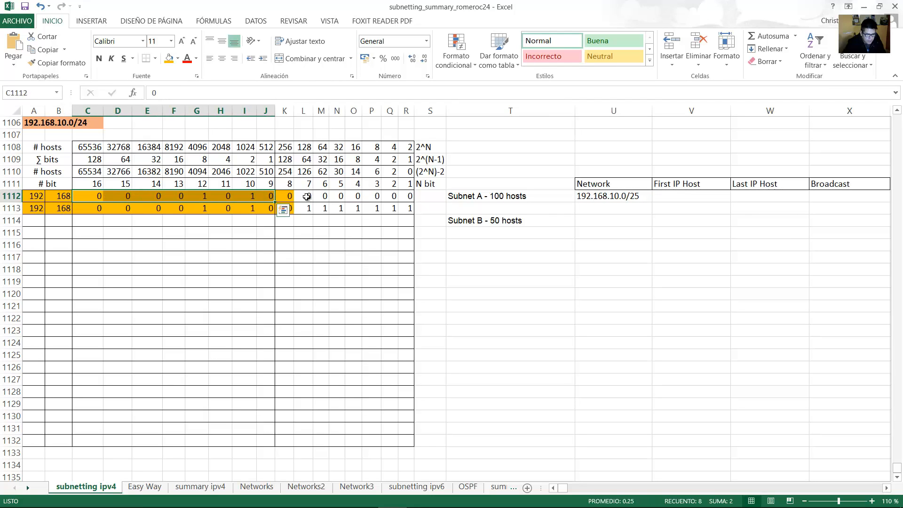
{"action": "left_click", "coordinate": [285, 197]}
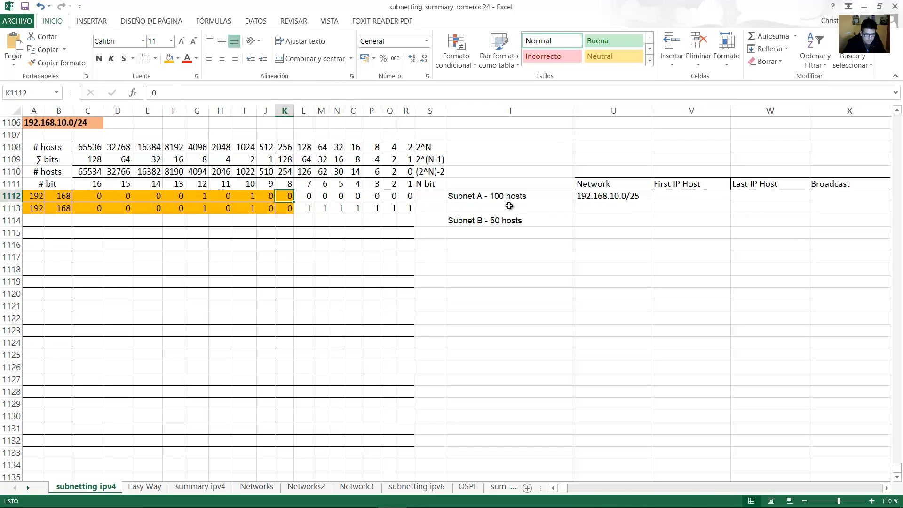
{"action": "left_click_drag", "start_coordinate": [411, 206], "coordinate": [22, 208]}
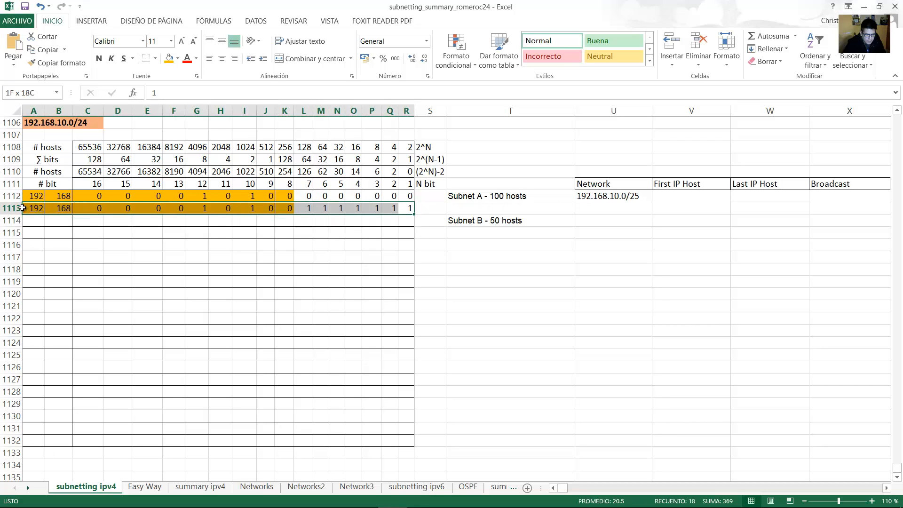
Enter Subnet A's broadcast address 192.168.10.127/25, checking it against the all-ones row.
{"action": "left_click", "coordinate": [829, 197]}
{"action": "type", "text": "192"}
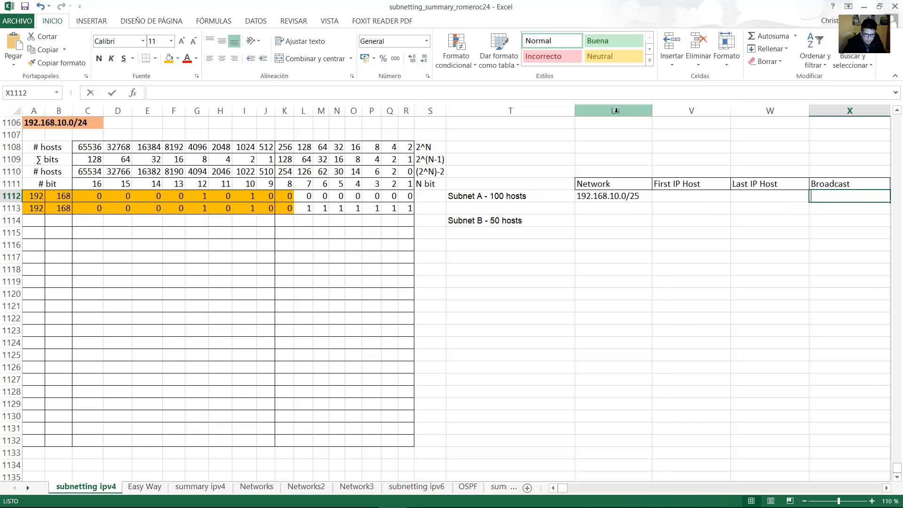
{"action": "type", "text": ".168.10."}
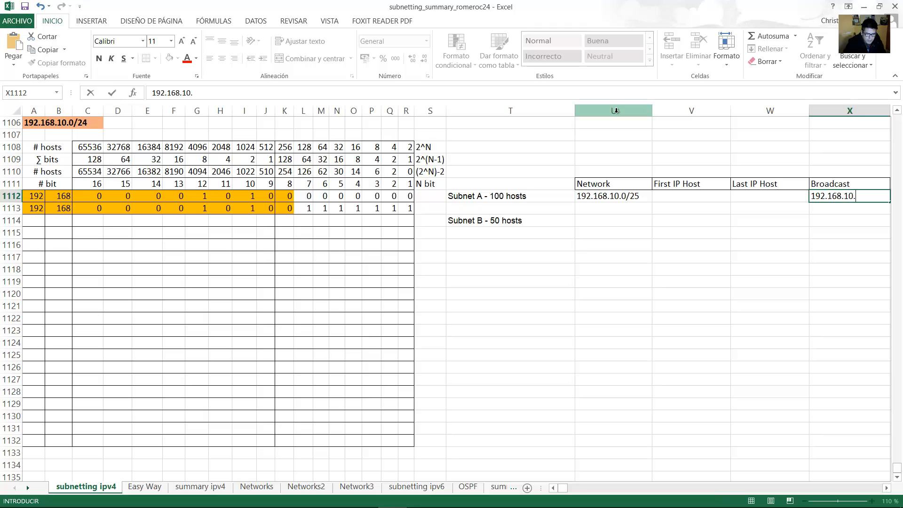
{"action": "left_click_drag", "start_coordinate": [408, 209], "coordinate": [285, 208]}
{"action": "double_click", "coordinate": [859, 196]}
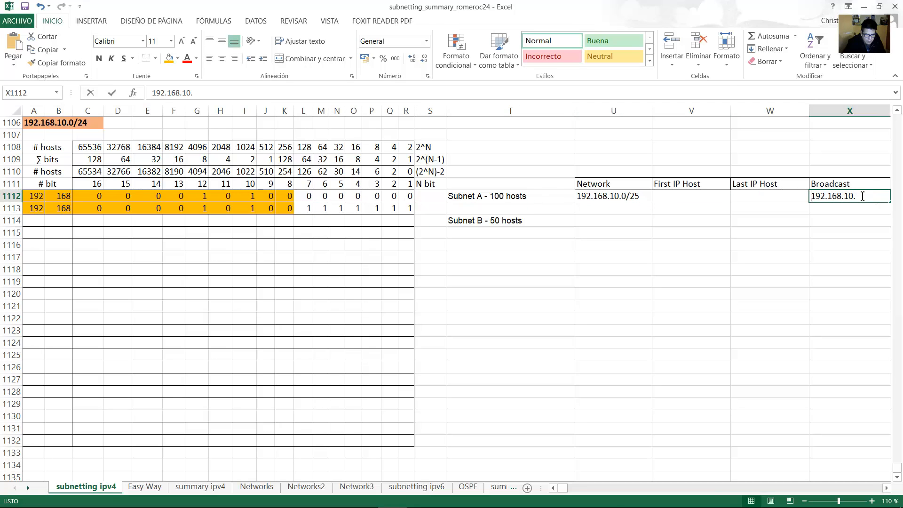
{"action": "type", "text": "127/"}
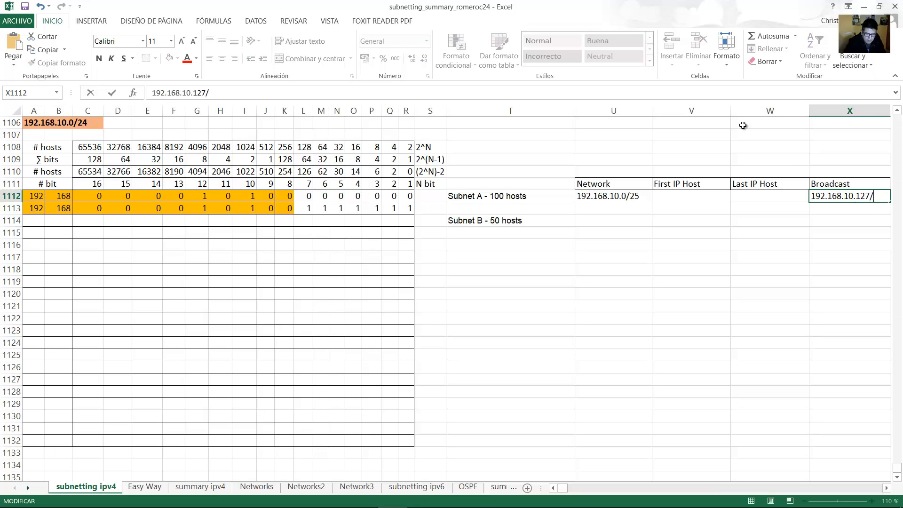
{"action": "type", "text": "25"}
{"action": "key", "text": "Return"}
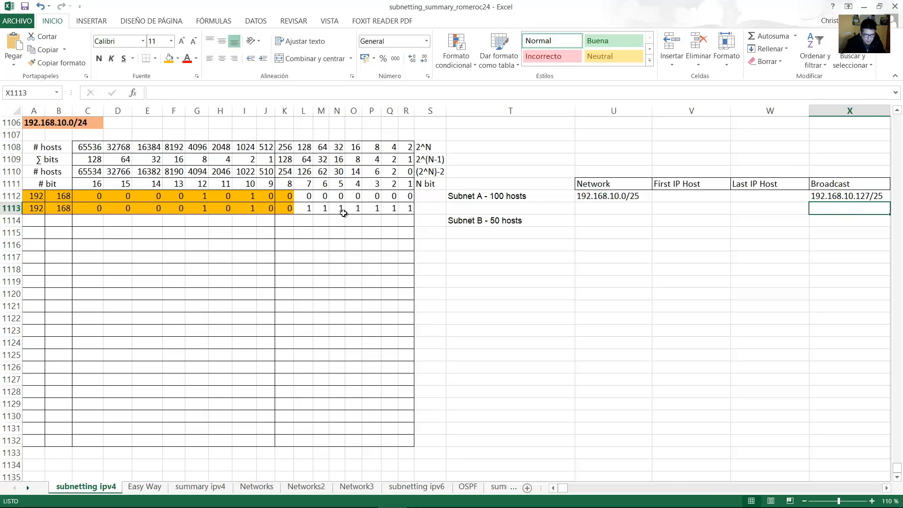
{"action": "left_click_drag", "start_coordinate": [304, 208], "coordinate": [406, 209]}
{"action": "left_click", "coordinate": [296, 175]}
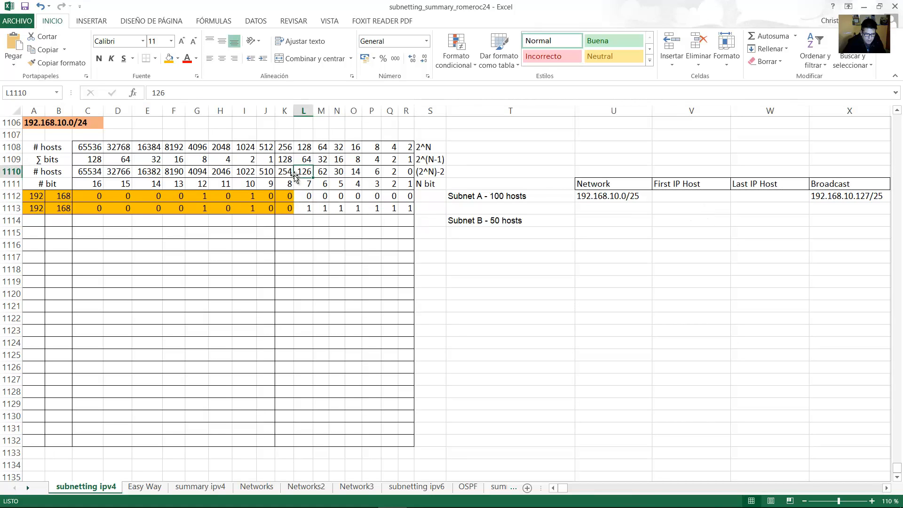
{"action": "left_click", "coordinate": [285, 160]}
{"action": "left_click_drag", "start_coordinate": [285, 160], "coordinate": [410, 208]}
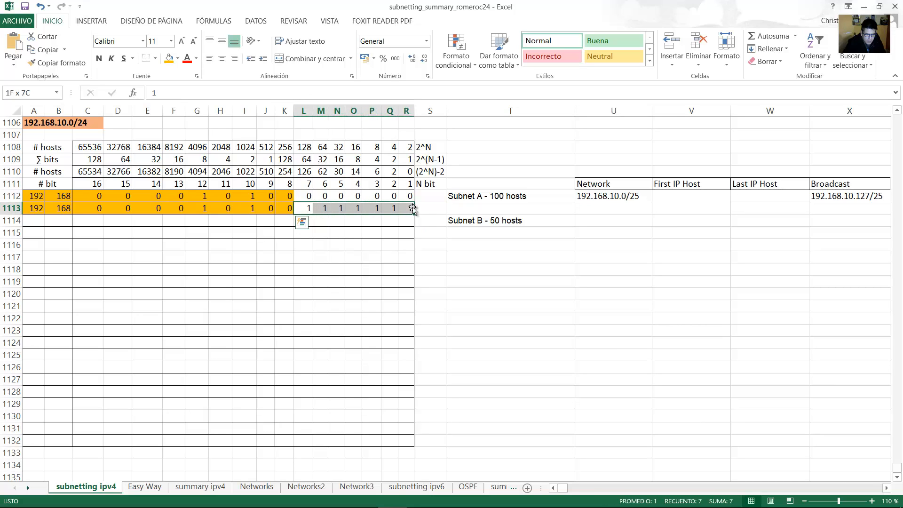
Enter first host 192.168.10.1/25 and last host 192.168.10.126/25 for Subnet A.
{"action": "left_click", "coordinate": [688, 201]}
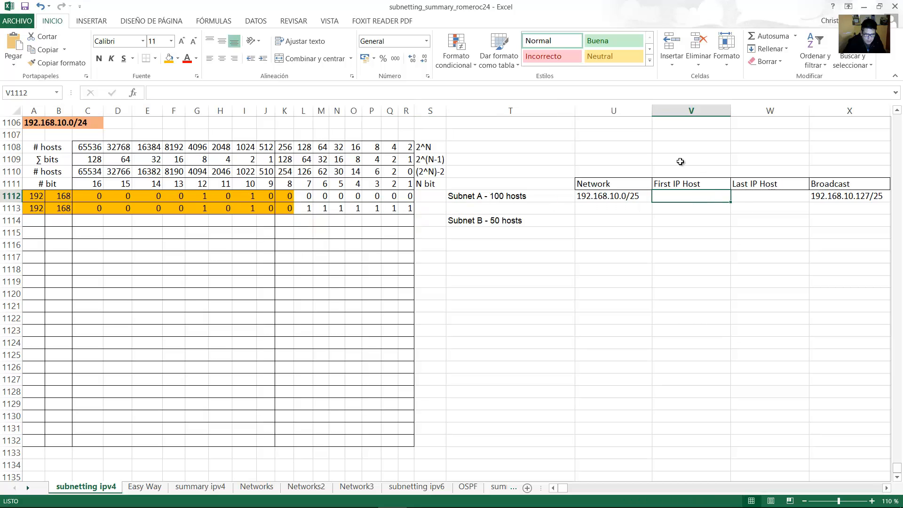
{"action": "type", "text": "192.168.10.1/25"}
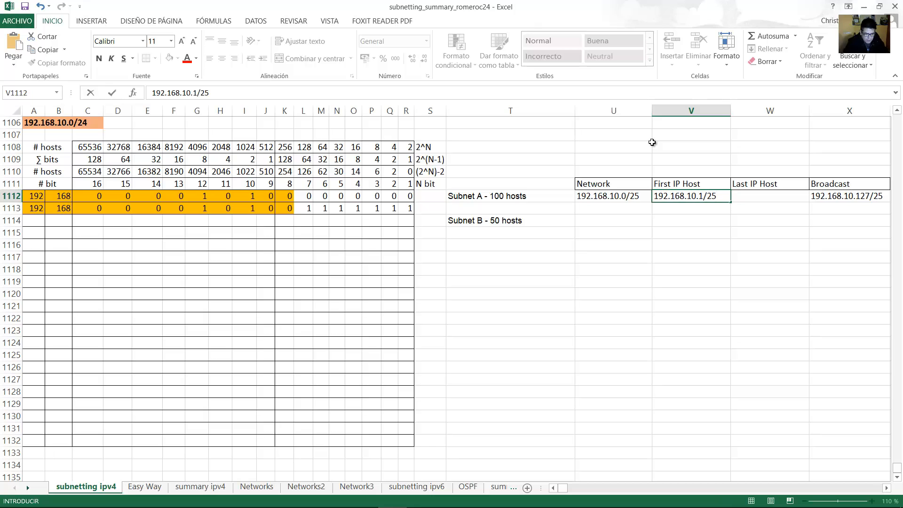
{"action": "key", "text": "Tab"}
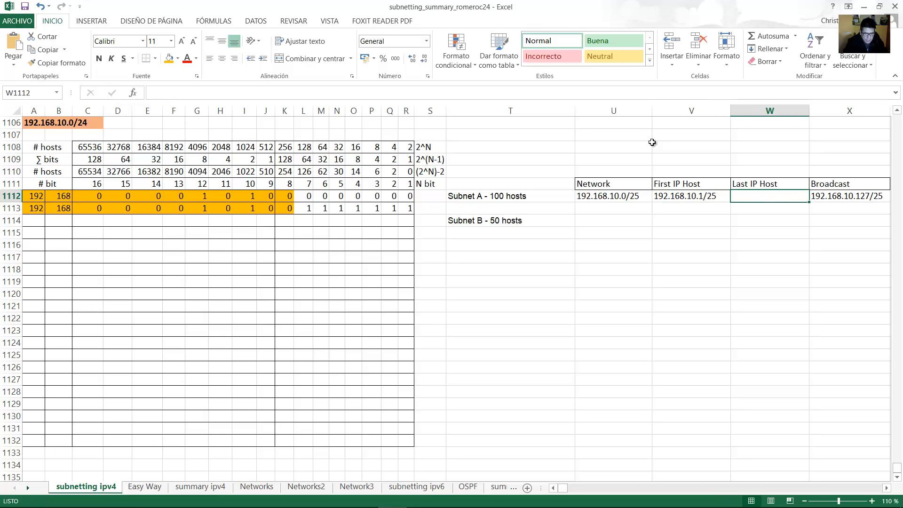
{"action": "type", "text": "192.168.10.126/25"}
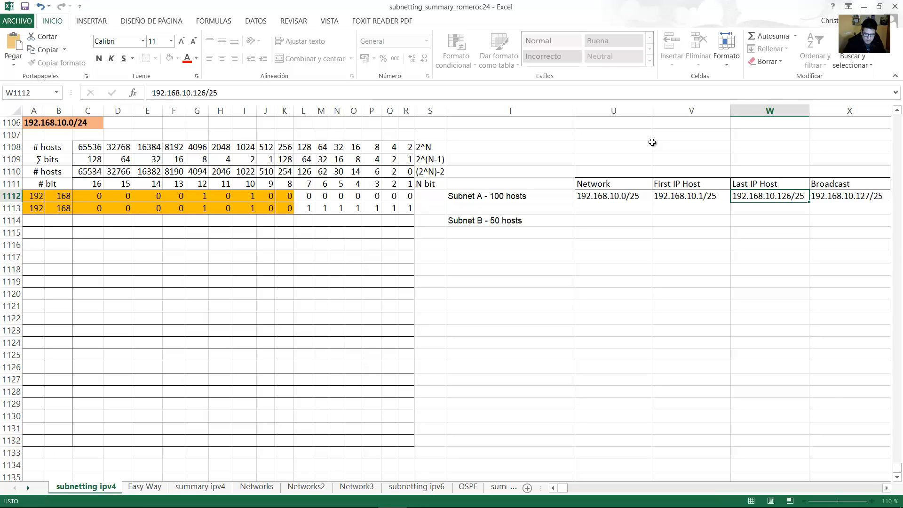
{"action": "key", "text": "Return"}
{"action": "left_click", "coordinate": [784, 196]}
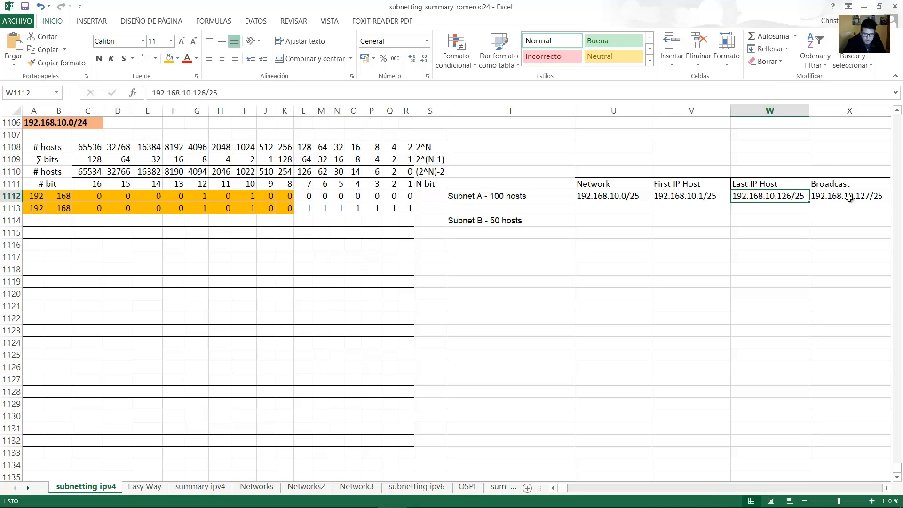
{"action": "left_click", "coordinate": [849, 198]}
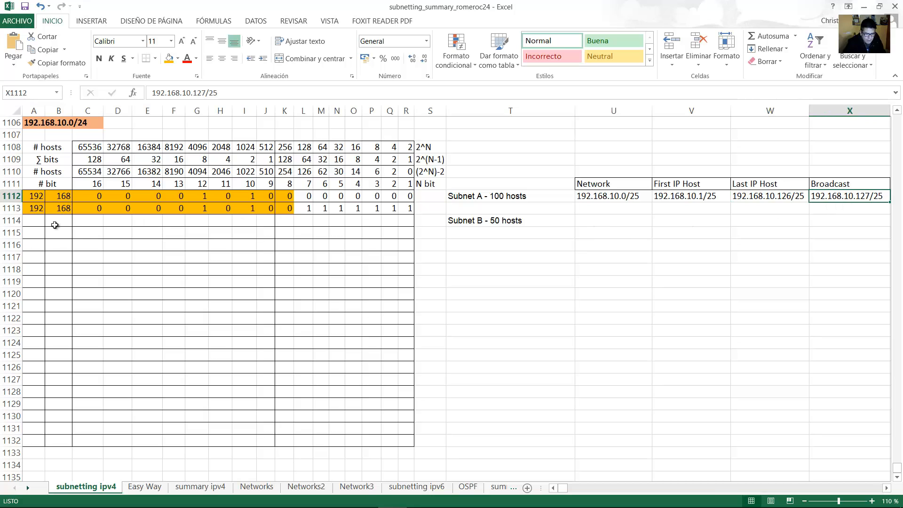
{"action": "left_click", "coordinate": [41, 220]}
Enter Subnet B's network address bits across row 1114, continuing from column K.
{"action": "type", "text": "19"}
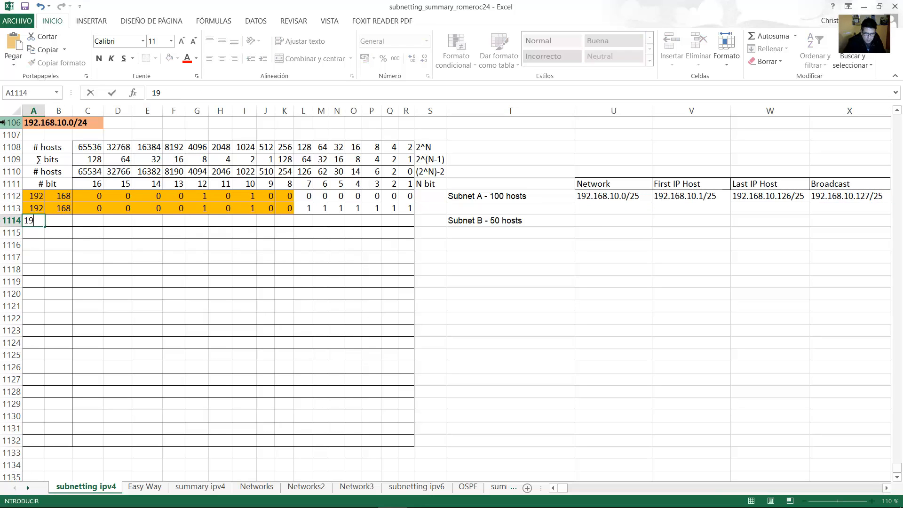
{"action": "type", "text": "2"}
{"action": "key", "text": "Tab"}
{"action": "type", "text": "168"}
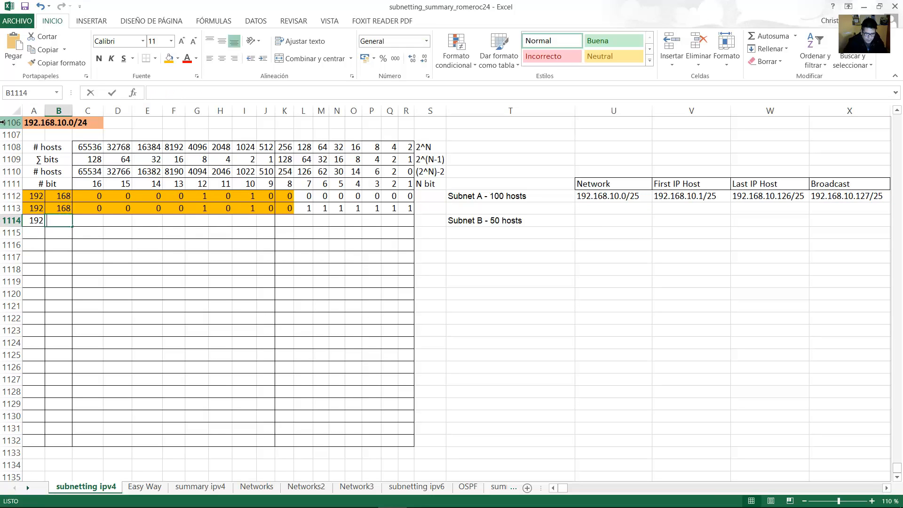
{"action": "key", "text": "Tab"}
{"action": "type", "text": "0"}
{"action": "key", "text": "Tab"}
{"action": "type", "text": "0"}
{"action": "key", "text": "Tab"}
{"action": "key", "text": "Tab"}
{"action": "type", "text": "0"}
{"action": "key", "text": "Tab"}
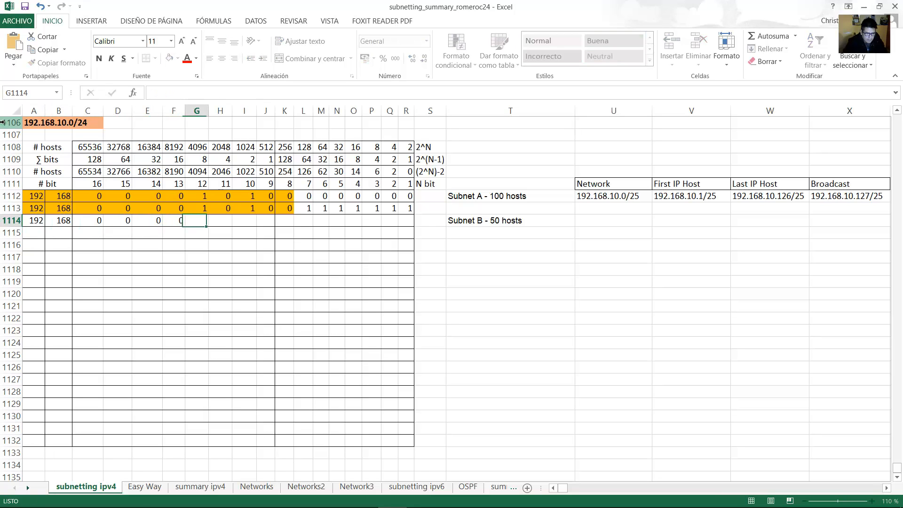
{"action": "type", "text": "1\t0\t1\t0"}
{"action": "key", "text": "Tab"}
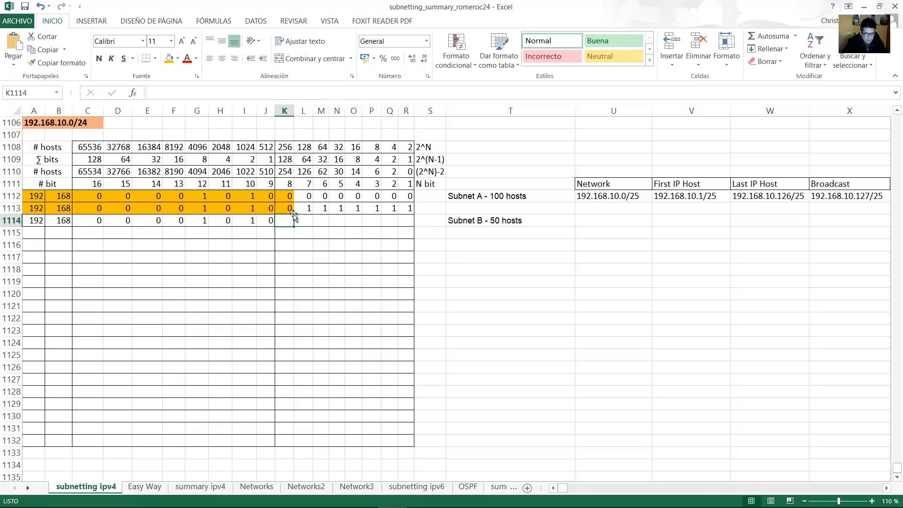
{"action": "left_click_drag", "start_coordinate": [305, 208], "coordinate": [406, 209]}
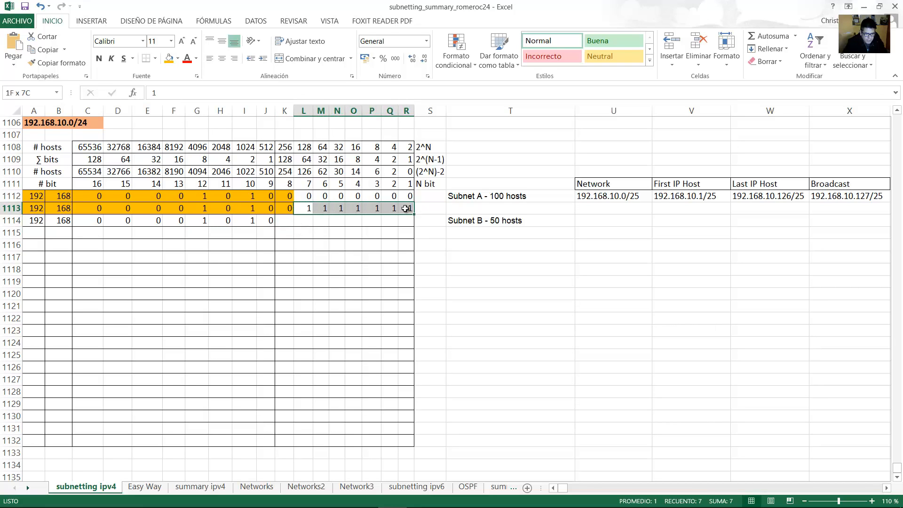
{"action": "left_click", "coordinate": [286, 222]}
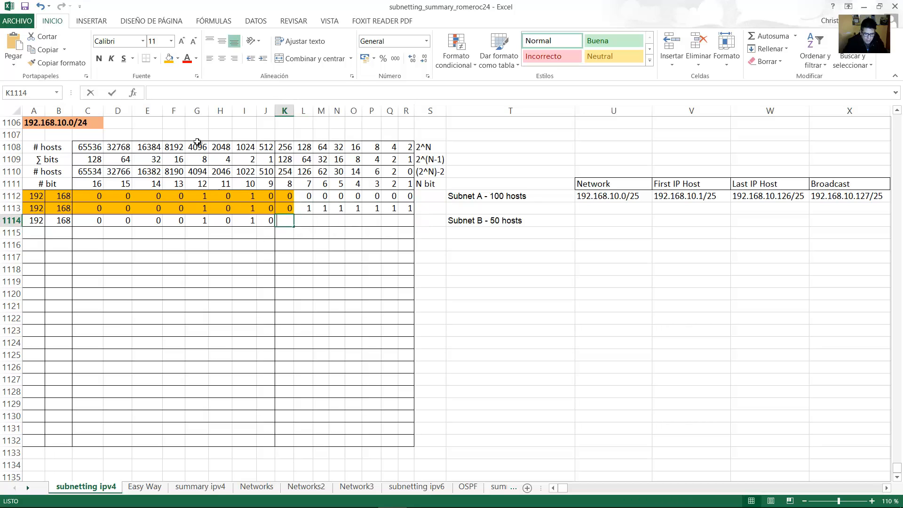
{"action": "type", "text": "1\t0\t1\t0\t0\t0\t0\t0"}
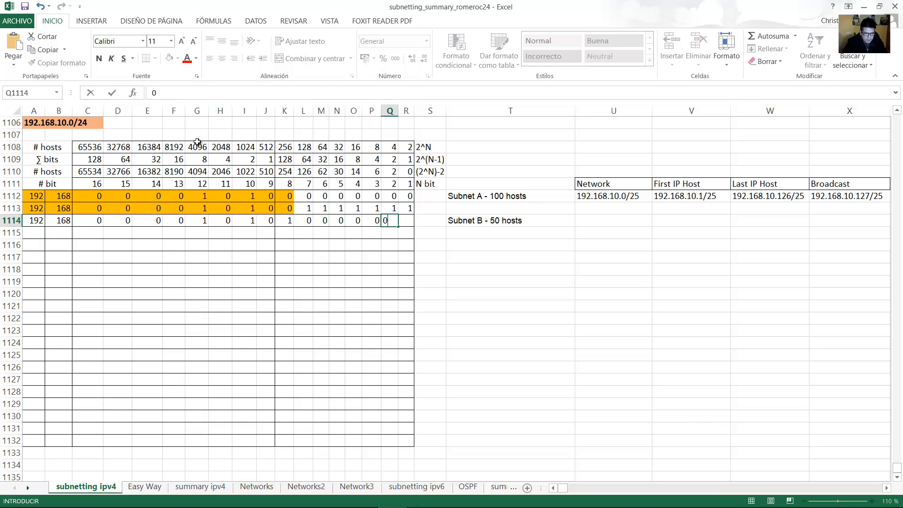
{"action": "type", "text": "\t0"}
Check the 62 usable hosts, then shade row 1114's network bits orange.
{"action": "left_click", "coordinate": [516, 222]}
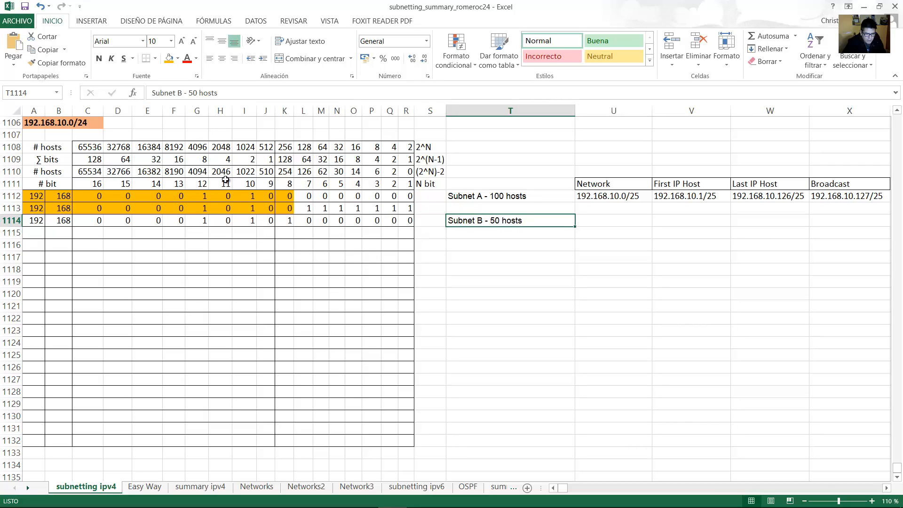
{"action": "left_click_drag", "start_coordinate": [62, 168], "coordinate": [322, 221]}
{"action": "left_click", "coordinate": [318, 171]}
{"action": "left_click_drag", "start_coordinate": [306, 221], "coordinate": [19, 221]}
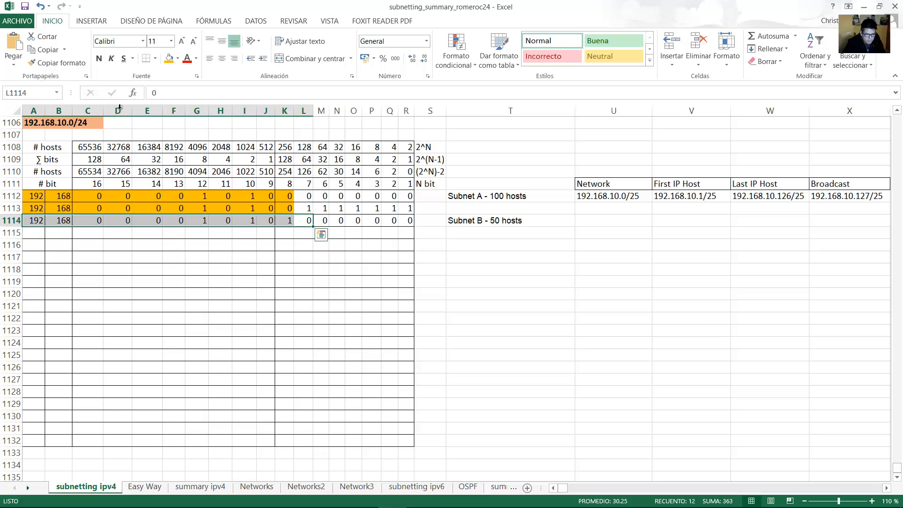
{"action": "left_click", "coordinate": [169, 58]}
Copy row 1114's bits into row 1115 and set its host bits in M:R to 1.
{"action": "left_click_drag", "start_coordinate": [311, 233], "coordinate": [37, 223]}
{"action": "left_click", "coordinate": [305, 220]}
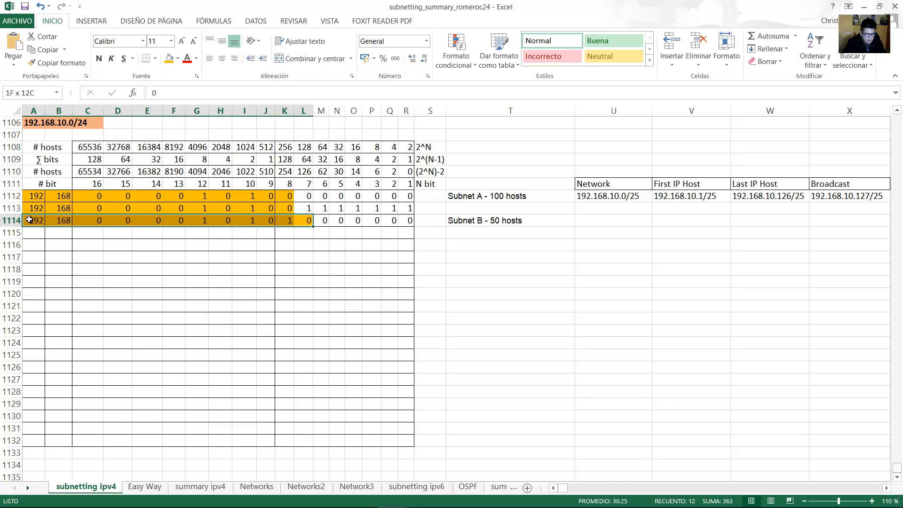
{"action": "left_click_drag", "start_coordinate": [313, 225], "coordinate": [313, 235]}
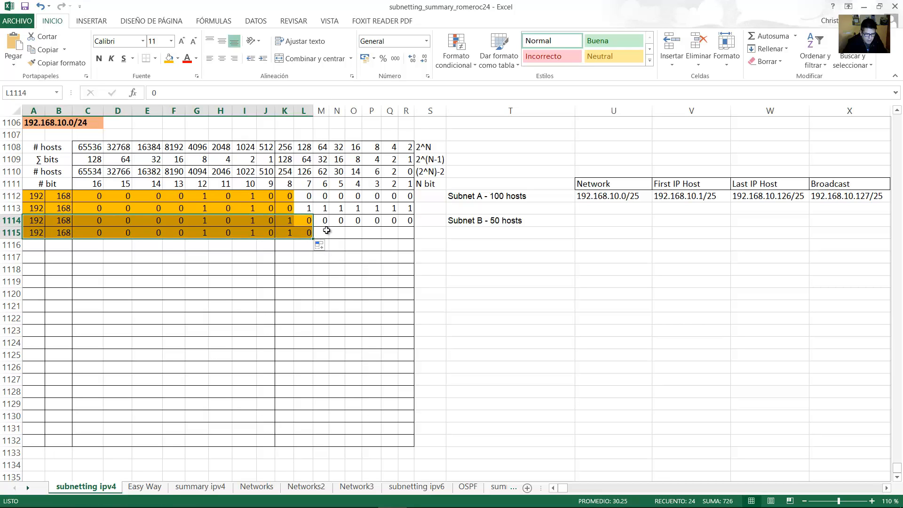
{"action": "left_click", "coordinate": [323, 233]}
{"action": "type", "text": "1"}
{"action": "key", "text": "Tab"}
{"action": "type", "text": "1\t1\t1\t"}
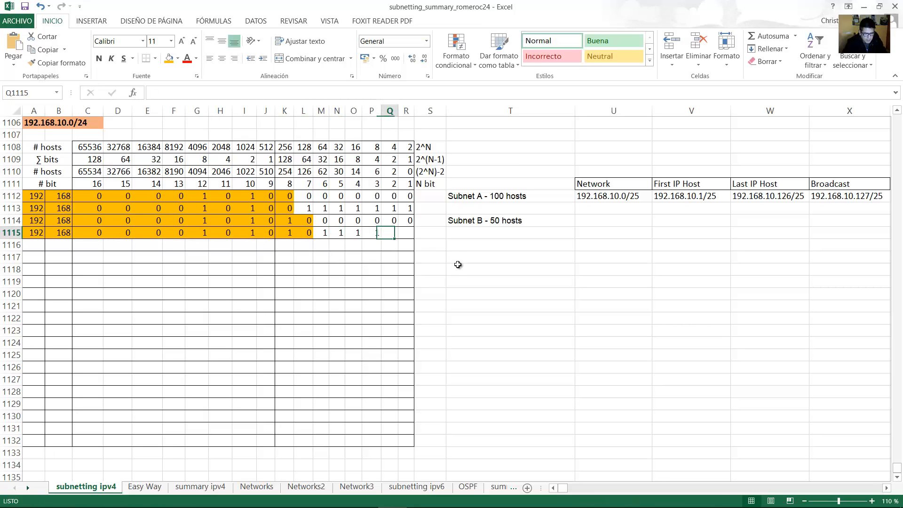
{"action": "type", "text": "1\t1"}
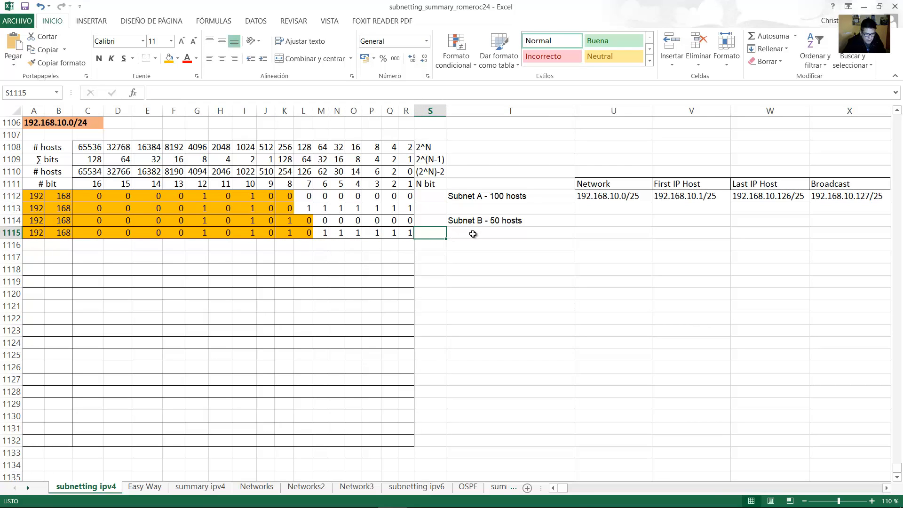
Enter Subnet B's network address 192.168.10.128/26.
{"action": "left_click", "coordinate": [473, 234]}
{"action": "left_click_drag", "start_coordinate": [407, 220], "coordinate": [16, 220]}
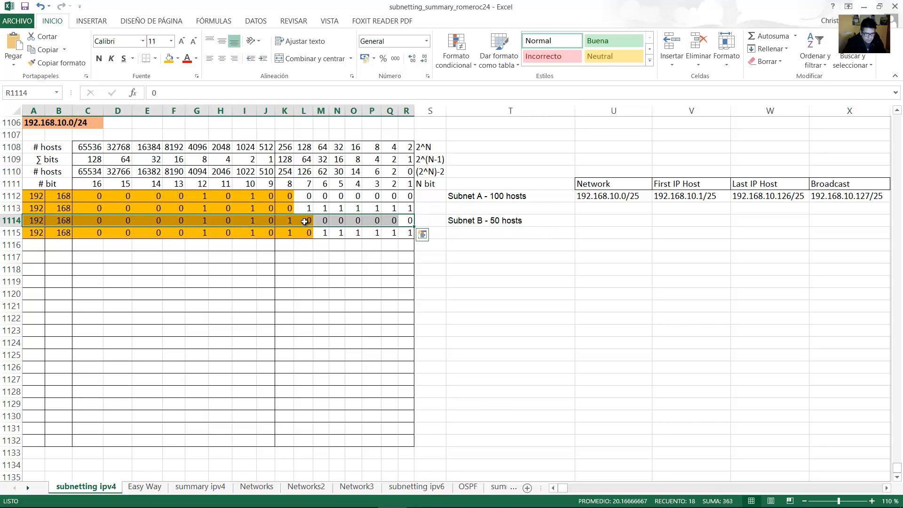
{"action": "left_click_drag", "start_coordinate": [87, 219], "coordinate": [407, 220]}
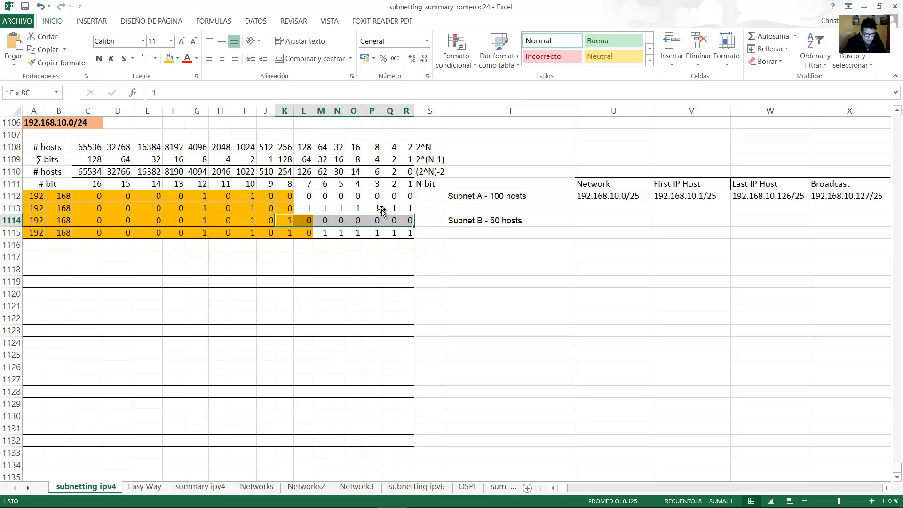
{"action": "left_click_drag", "start_coordinate": [278, 156], "coordinate": [301, 233]}
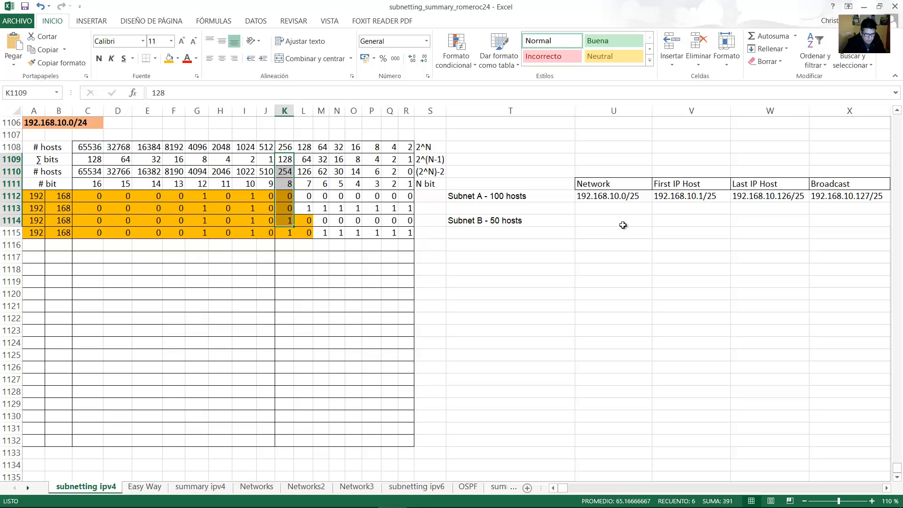
{"action": "left_click", "coordinate": [616, 223]}
{"action": "type", "text": "192.1"}
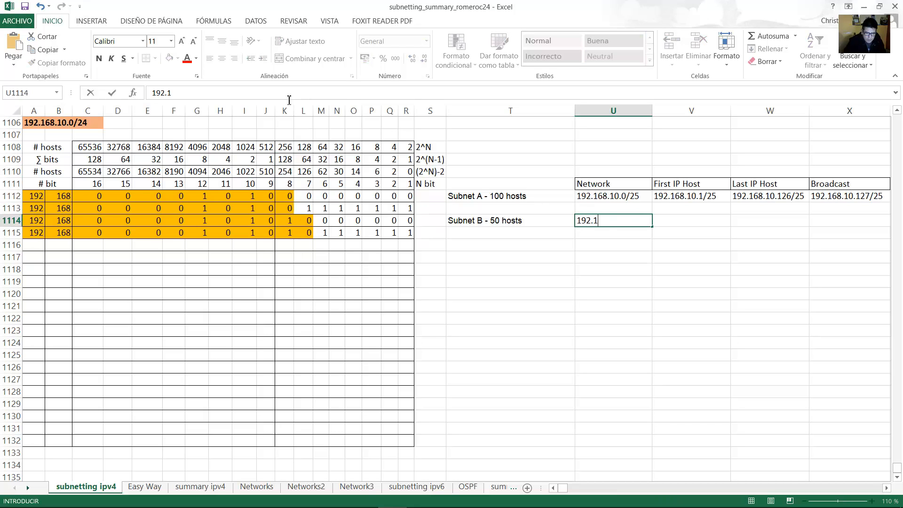
{"action": "type", "text": "68.10.128"}
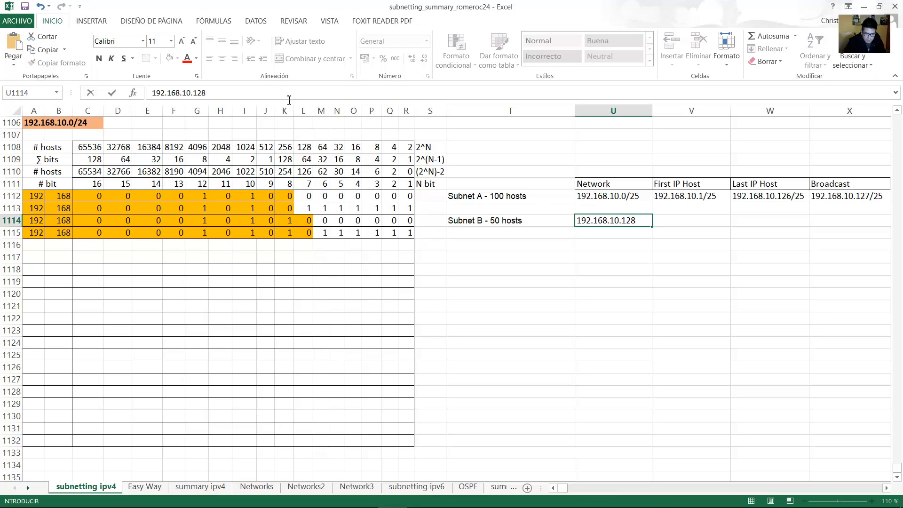
{"action": "type", "text": "/26"}
{"action": "key", "text": "Return"}
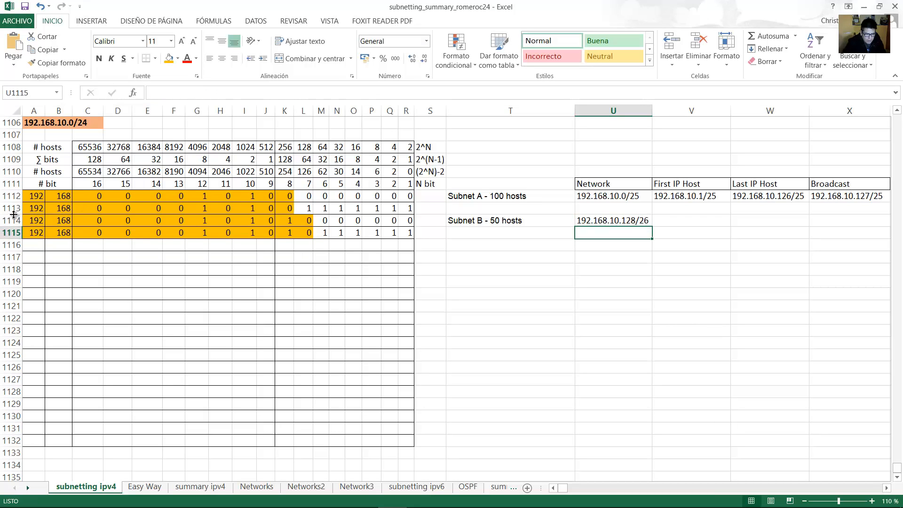
Review row 1115's six host bits and enter broadcast address 192.168.10.191/26 in X1114.
{"action": "left_click_drag", "start_coordinate": [80, 220], "coordinate": [307, 220]}
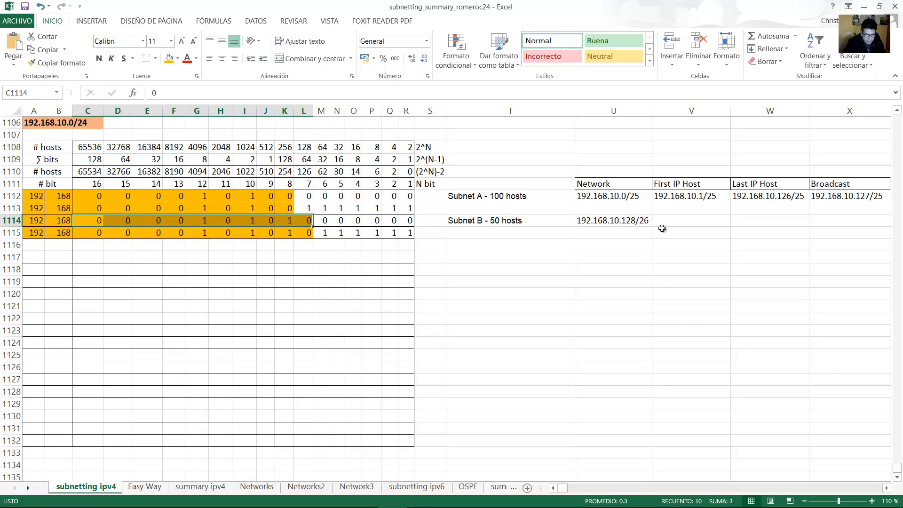
{"action": "left_click", "coordinate": [663, 224]}
{"action": "left_click_drag", "start_coordinate": [407, 233], "coordinate": [47, 235]}
{"action": "left_click", "coordinate": [91, 234]}
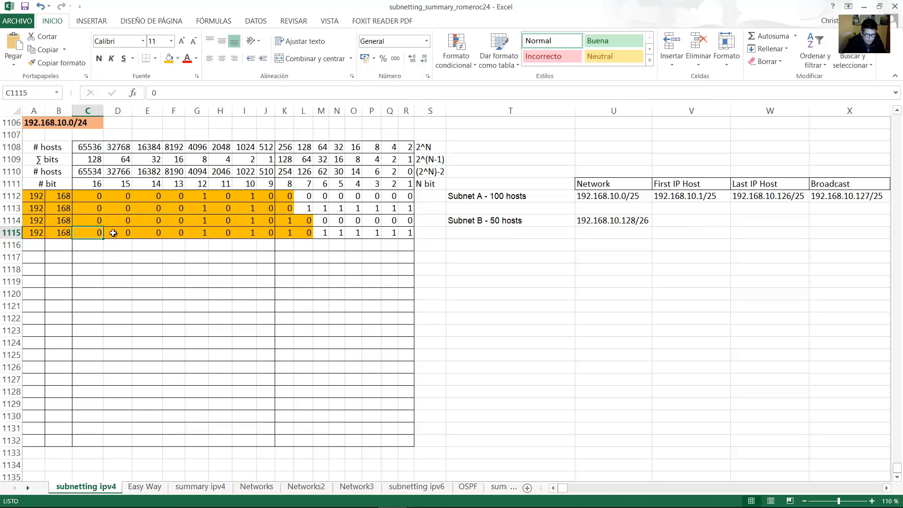
{"action": "left_click_drag", "start_coordinate": [113, 233], "coordinate": [268, 234]}
{"action": "left_click", "coordinate": [285, 235]}
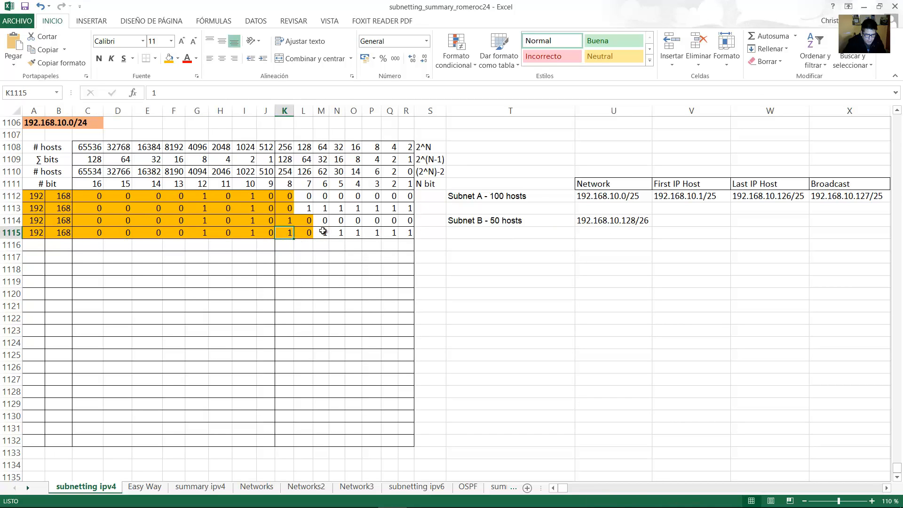
{"action": "left_click_drag", "start_coordinate": [322, 232], "coordinate": [410, 233]}
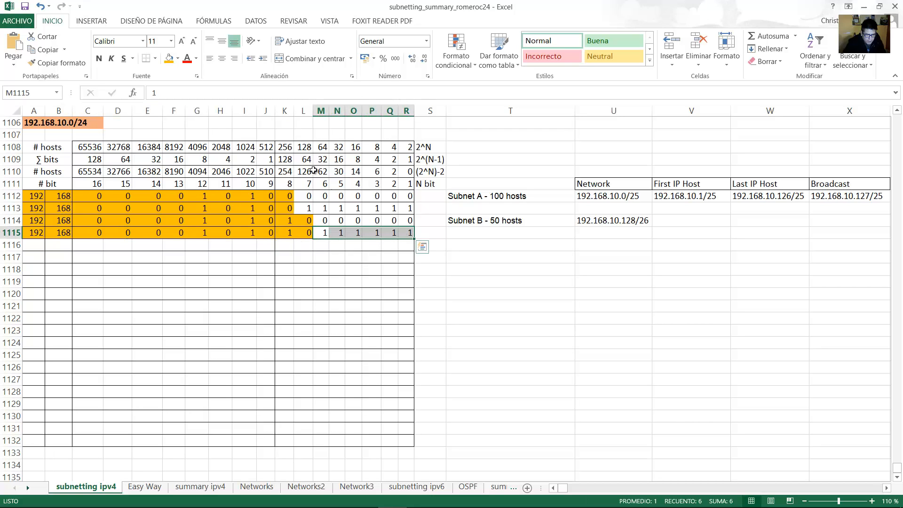
{"action": "left_click_drag", "start_coordinate": [307, 160], "coordinate": [307, 233]}
{"action": "left_click_drag", "start_coordinate": [322, 234], "coordinate": [409, 234]}
{"action": "left_click", "coordinate": [291, 232]}
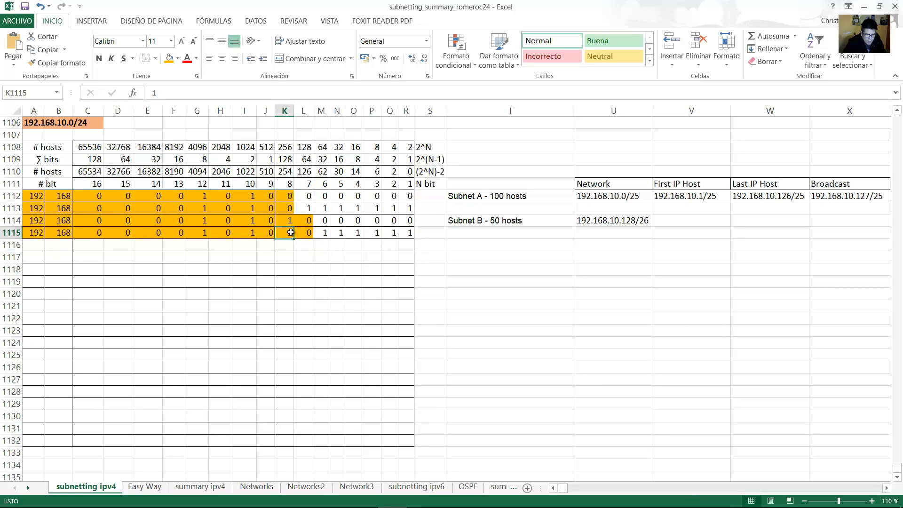
{"action": "left_click_drag", "start_coordinate": [323, 232], "coordinate": [405, 233]}
{"action": "left_click", "coordinate": [840, 219]}
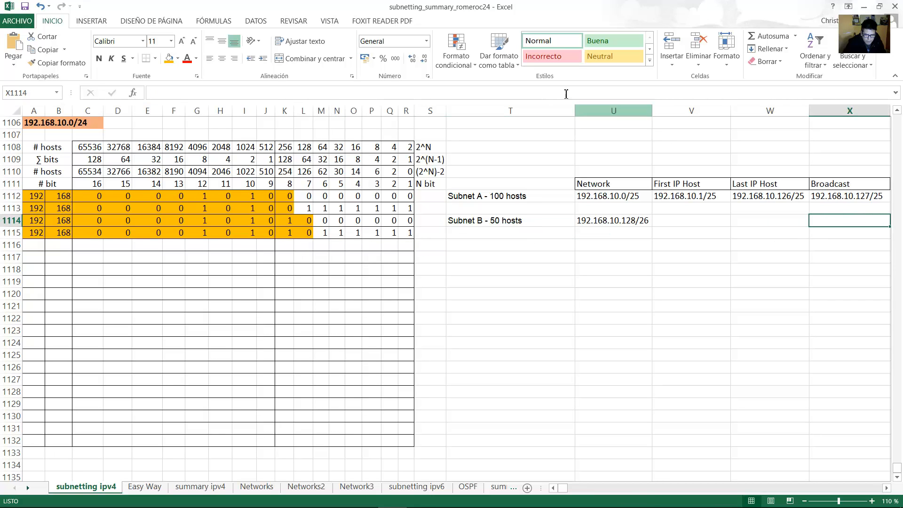
{"action": "type", "text": "192.168.10.19"}
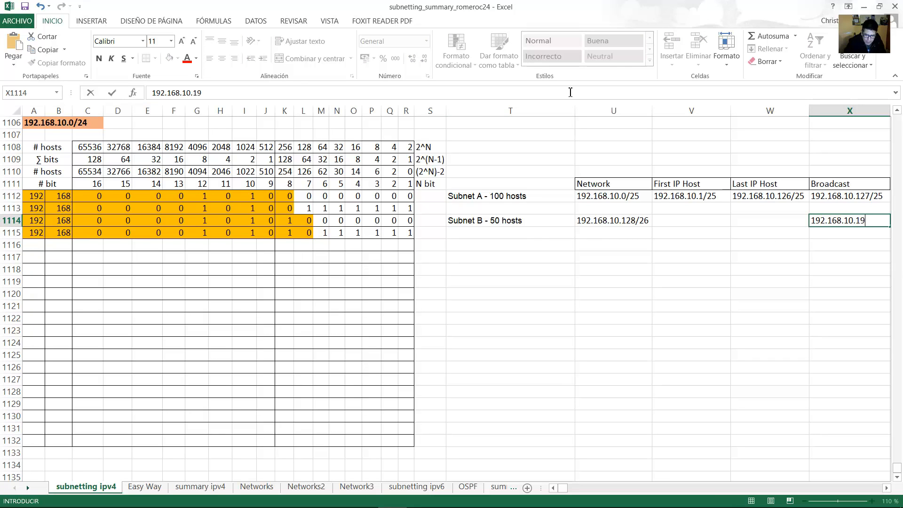
{"action": "type", "text": "1/26"}
{"action": "key", "text": "Return"}
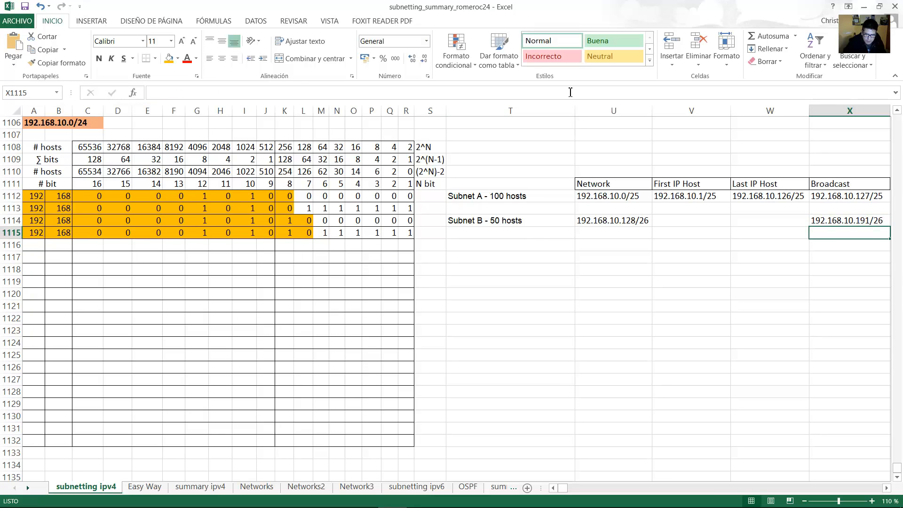
Enter 192.168.10.129/26 as first host and 192.168.10.190/26 as last host from V1114.
{"action": "left_click", "coordinate": [707, 219]}
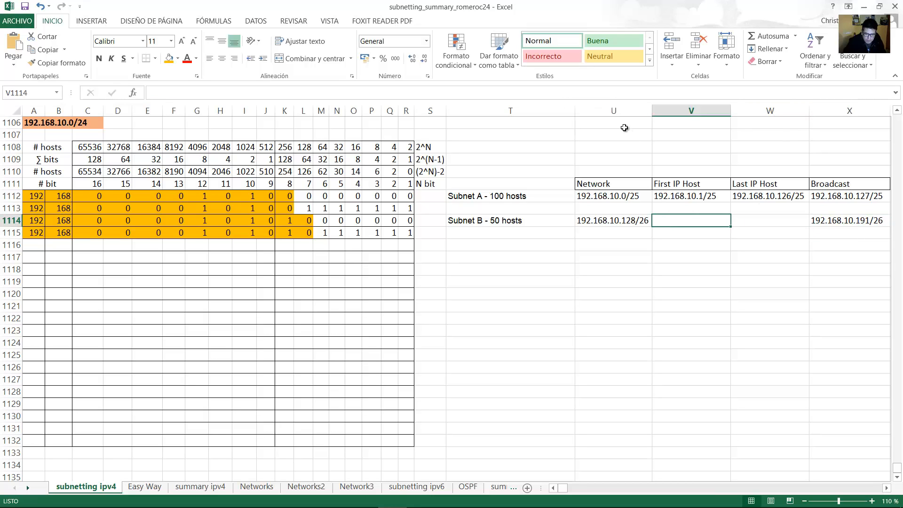
{"action": "type", "text": "192.168.10.129/2"}
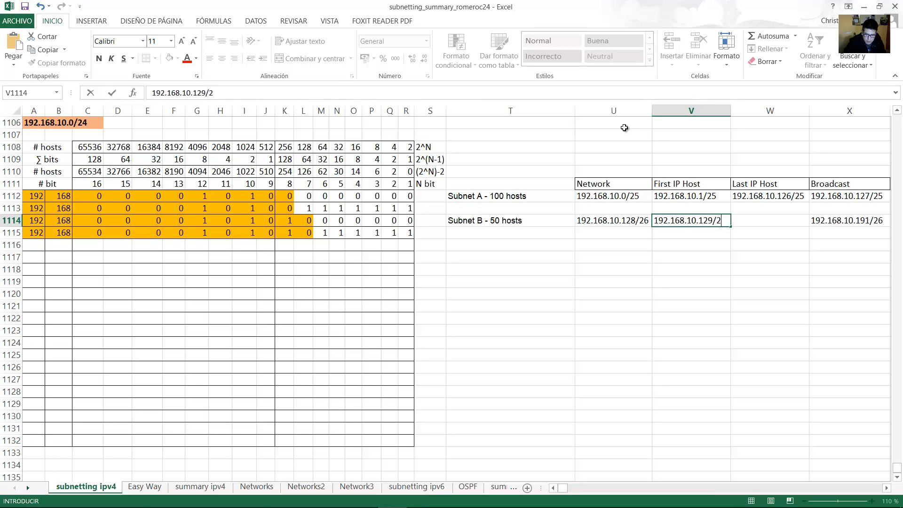
{"action": "type", "text": "6"}
{"action": "key", "text": "Tab"}
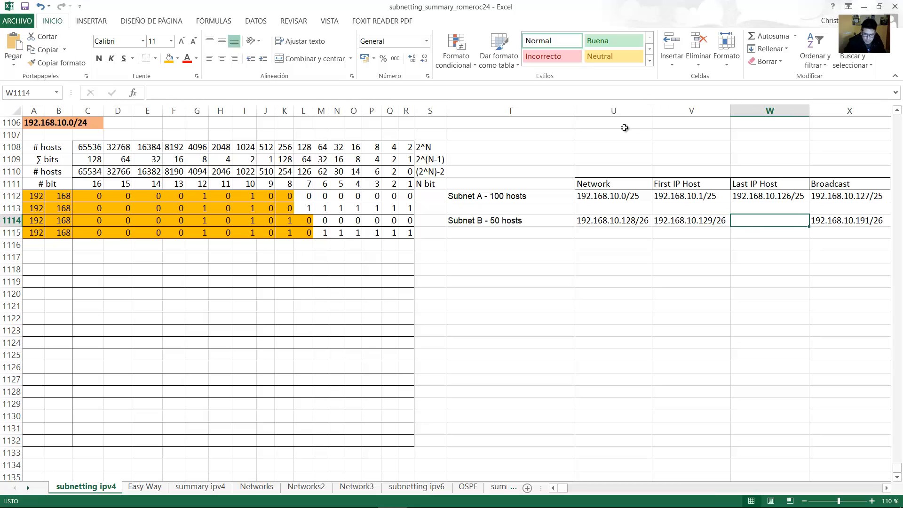
{"action": "type", "text": "192.168.10.190/26"}
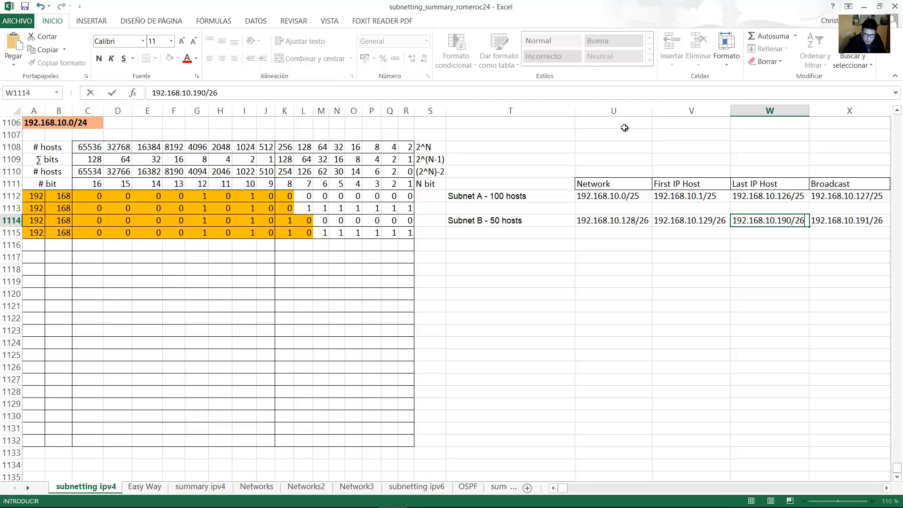
{"action": "key", "text": "Return"}
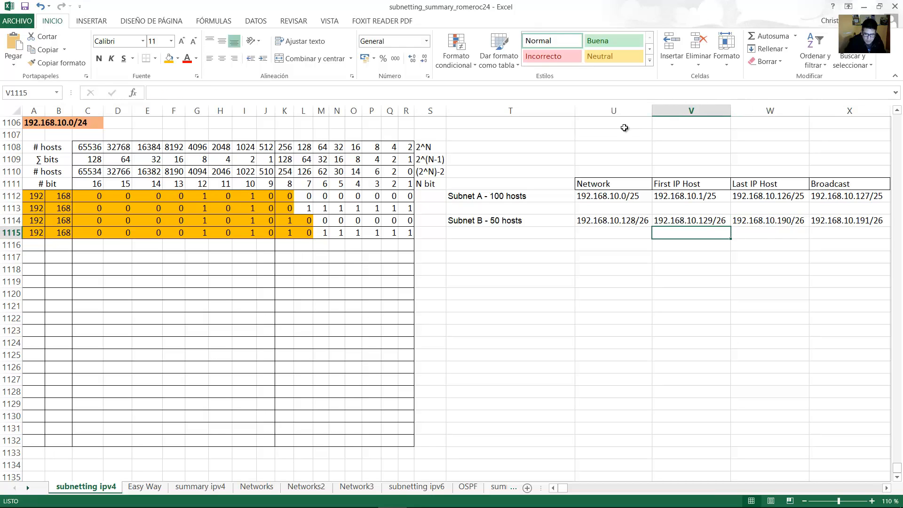
{"action": "left_click_drag", "start_coordinate": [468, 198], "coordinate": [842, 233]}
{"action": "left_click", "coordinate": [477, 199]}
{"action": "left_click_drag", "start_coordinate": [587, 202], "coordinate": [859, 197]}
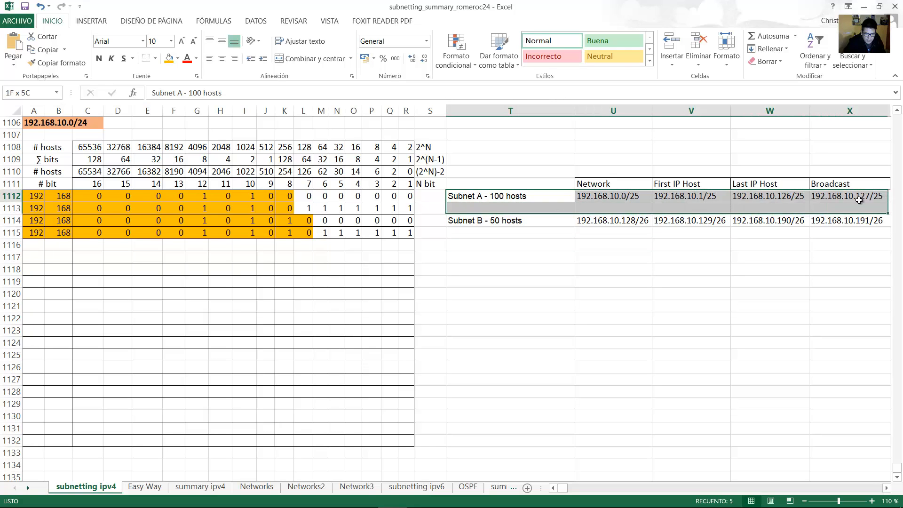
{"action": "left_click_drag", "start_coordinate": [481, 222], "coordinate": [820, 218]}
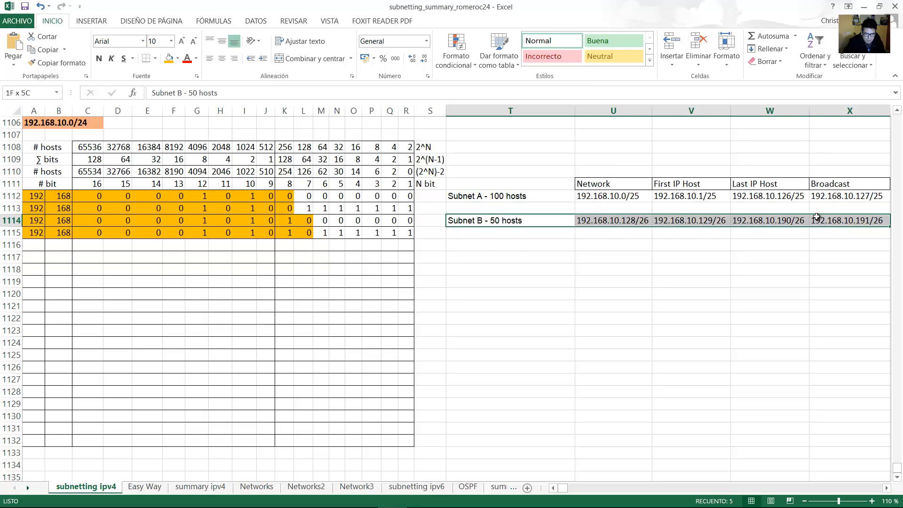
{"action": "left_click", "coordinate": [306, 496]}
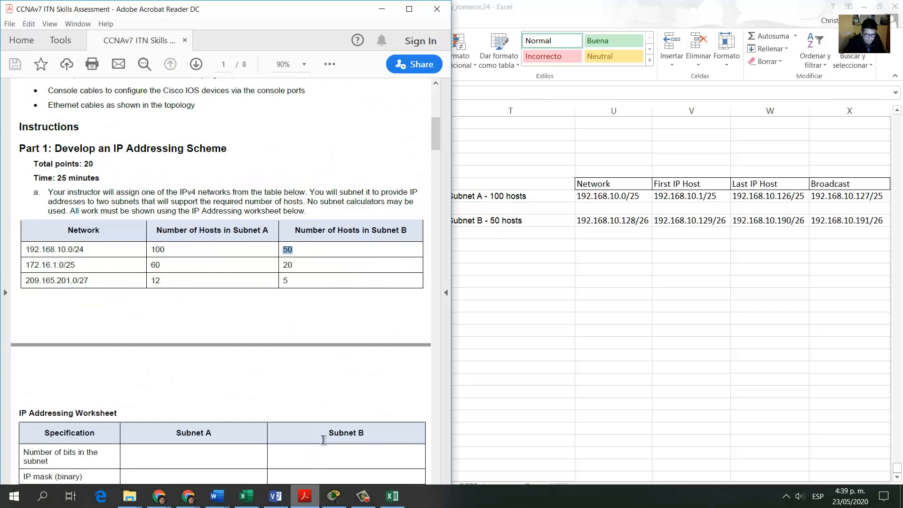
{"action": "scroll", "coordinate": [253, 325], "scroll_direction": "down", "scroll_amount": 3}
{"action": "scroll", "coordinate": [108, 213], "scroll_direction": "down", "scroll_amount": 3}
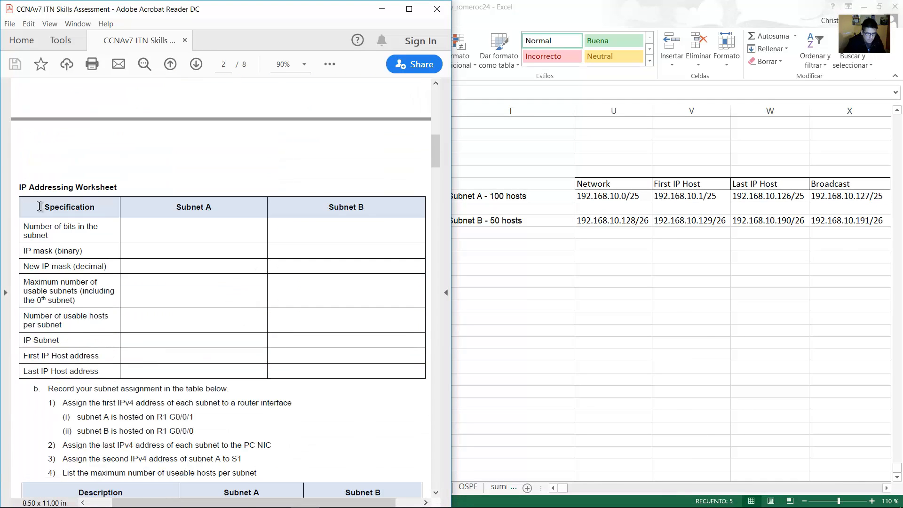
{"action": "left_click_drag", "start_coordinate": [44, 189], "coordinate": [126, 187]}
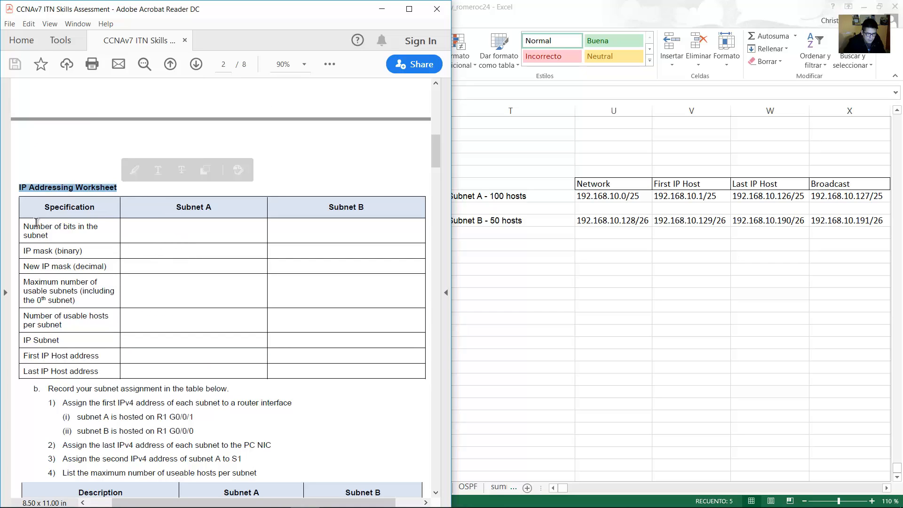
{"action": "left_click_drag", "start_coordinate": [24, 225], "coordinate": [50, 237]}
{"action": "left_click_drag", "start_coordinate": [176, 207], "coordinate": [216, 207]}
{"action": "left_click", "coordinate": [729, 74]}
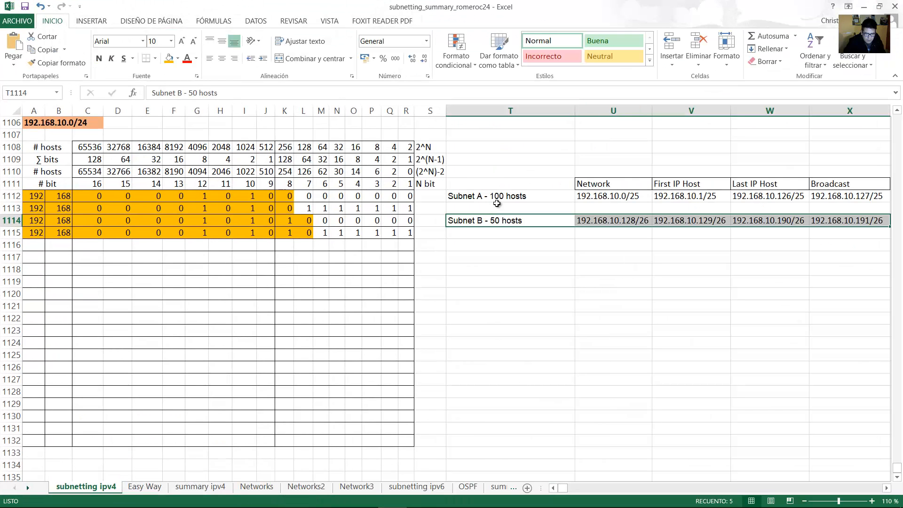
{"action": "left_click", "coordinate": [500, 195]}
{"action": "left_click_drag", "start_coordinate": [407, 196], "coordinate": [307, 199]}
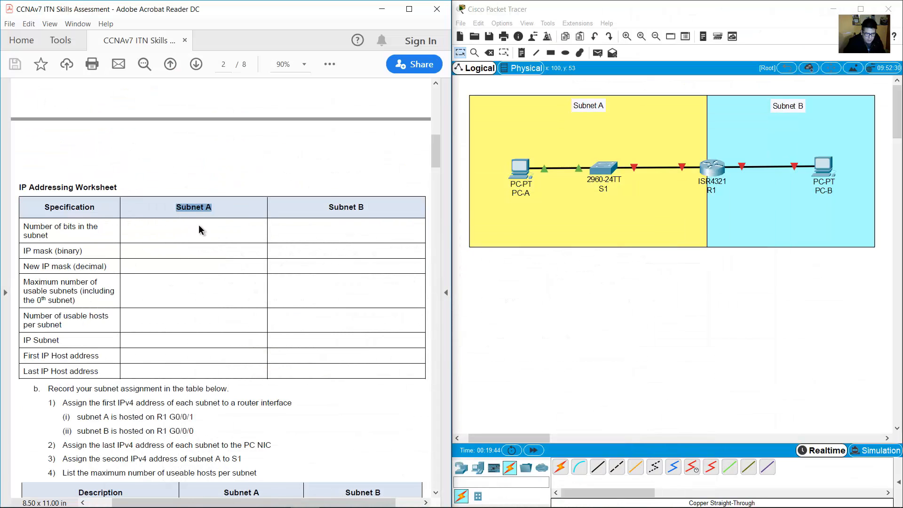
{"action": "left_click_drag", "start_coordinate": [326, 211], "coordinate": [373, 211]}
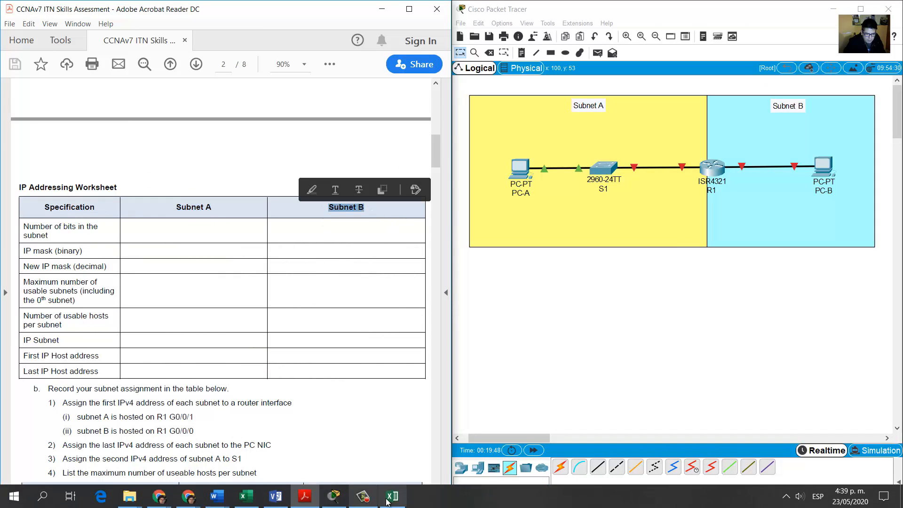
{"action": "left_click", "coordinate": [392, 499]}
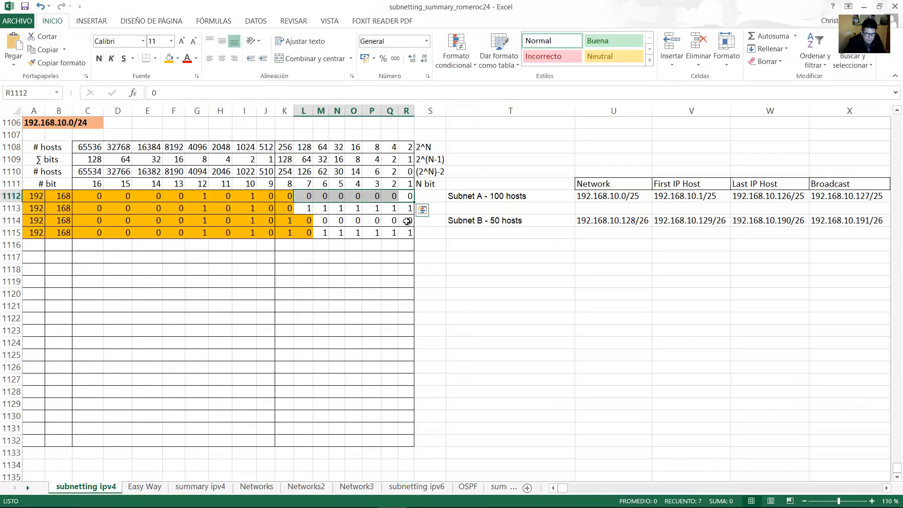
{"action": "left_click_drag", "start_coordinate": [407, 221], "coordinate": [324, 220]}
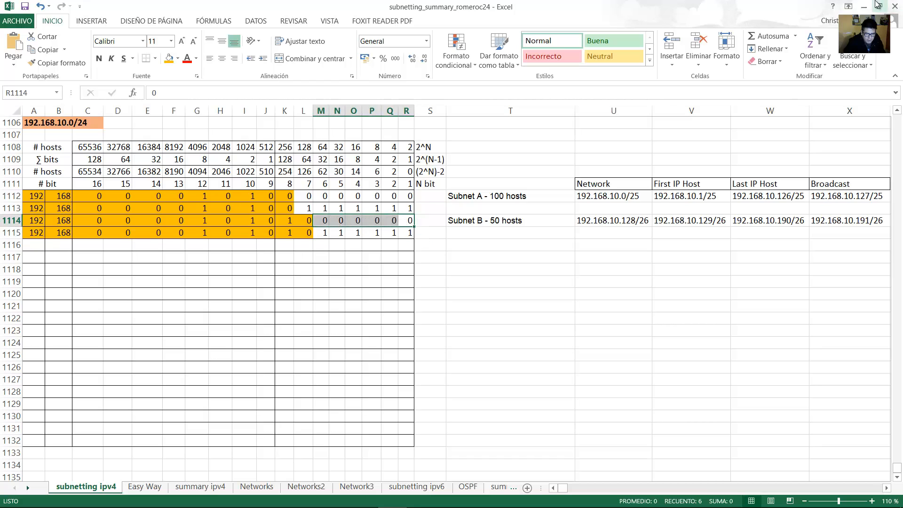
{"action": "left_click", "coordinate": [877, 5]}
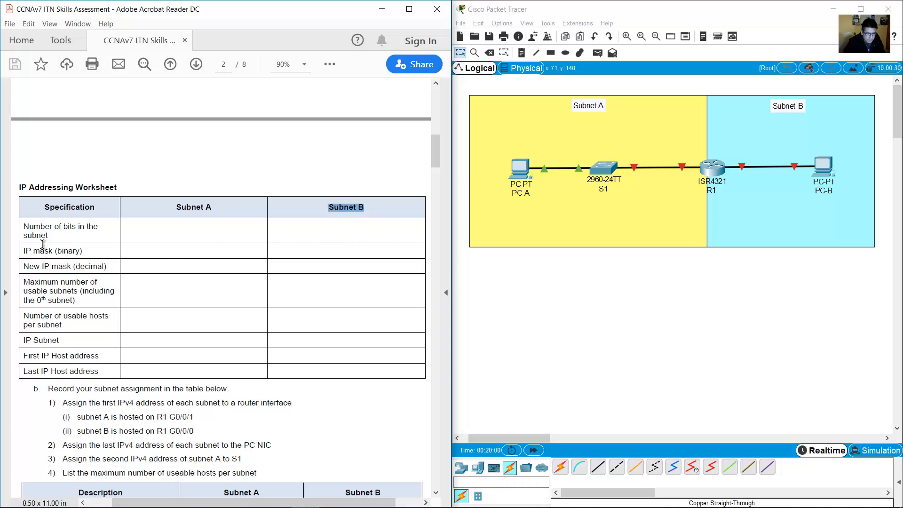
{"action": "left_click_drag", "start_coordinate": [29, 251], "coordinate": [84, 253]}
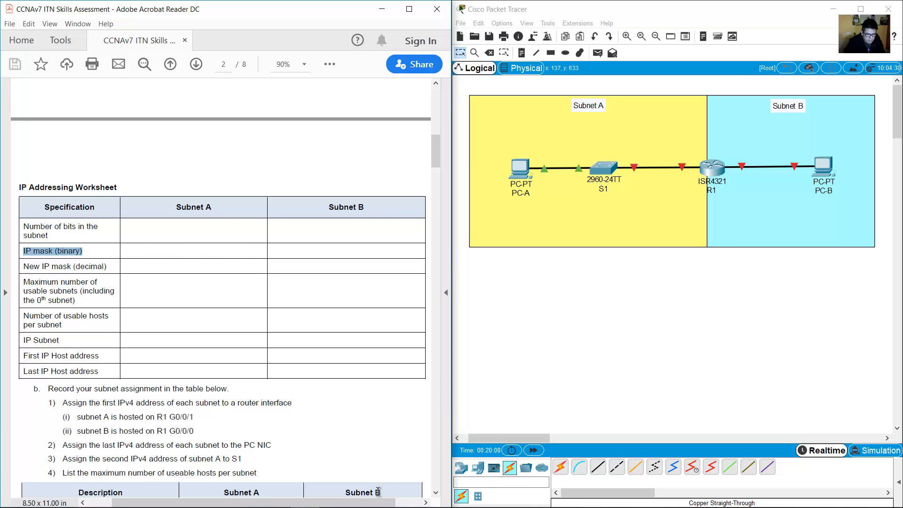
{"action": "mouse_move", "coordinate": [384, 499]}
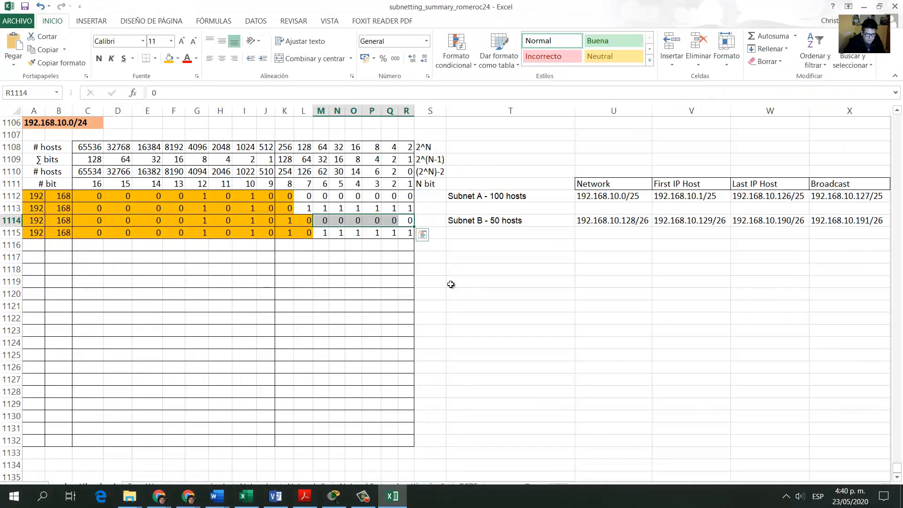
Inspect the Subnet A network entry, then move to the SubnetMask sheet.
{"action": "left_click", "coordinate": [612, 195]}
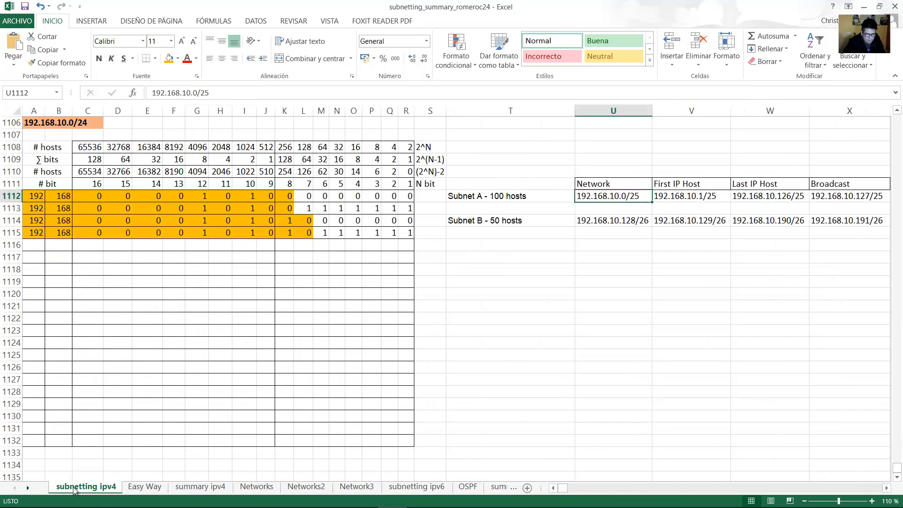
{"action": "double_click", "coordinate": [634, 196]}
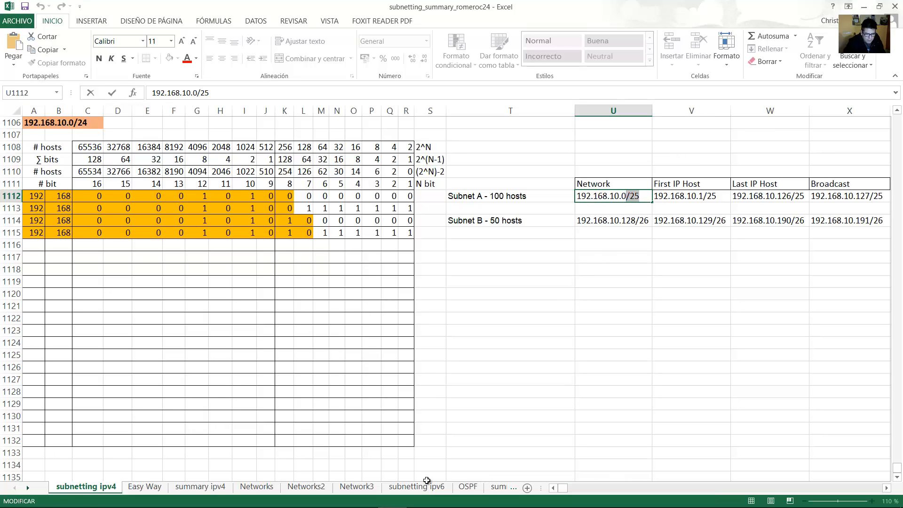
{"action": "left_click", "coordinate": [27, 488]}
{"action": "left_click", "coordinate": [28, 488]}
{"action": "left_click", "coordinate": [27, 488]}
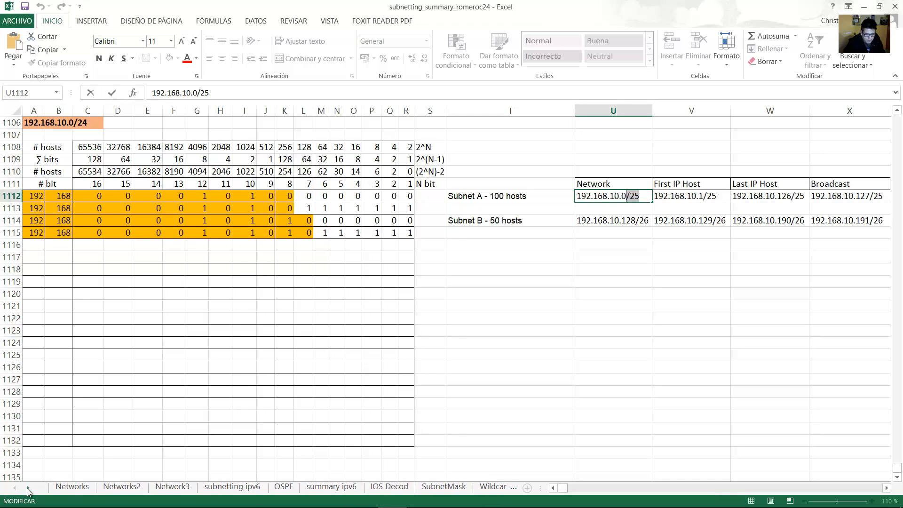
{"action": "left_click", "coordinate": [28, 488]}
{"action": "left_click", "coordinate": [396, 487]}
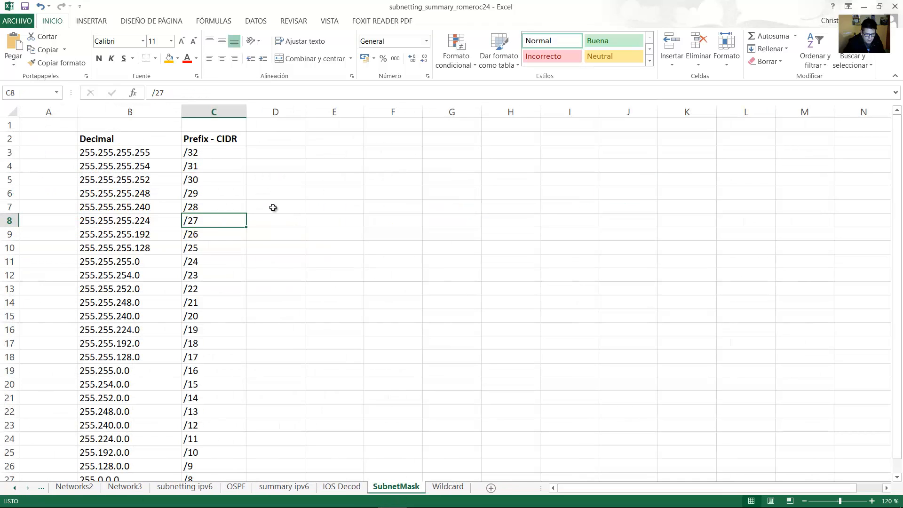
Enter binary mask 11111111.11111111.11111111.10000000 in D10 beside the /25 prefix.
{"action": "left_click", "coordinate": [202, 251]}
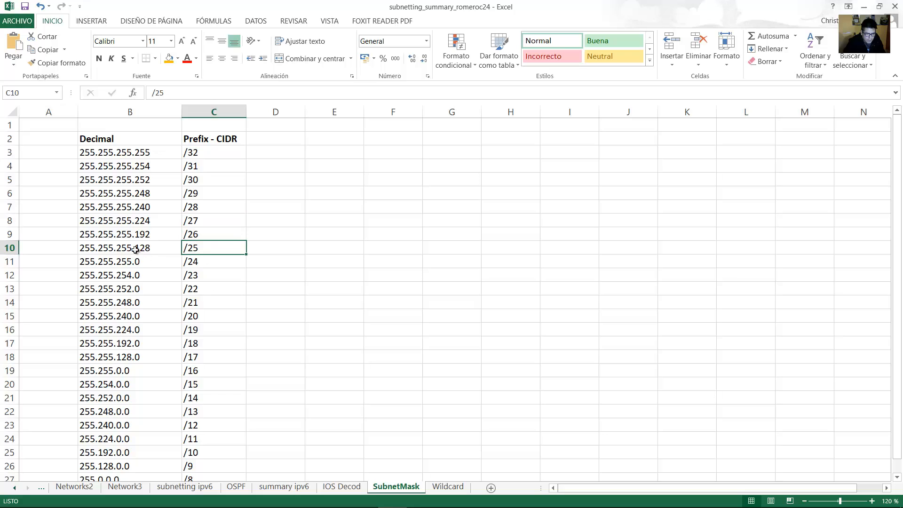
{"action": "left_click", "coordinate": [298, 250]}
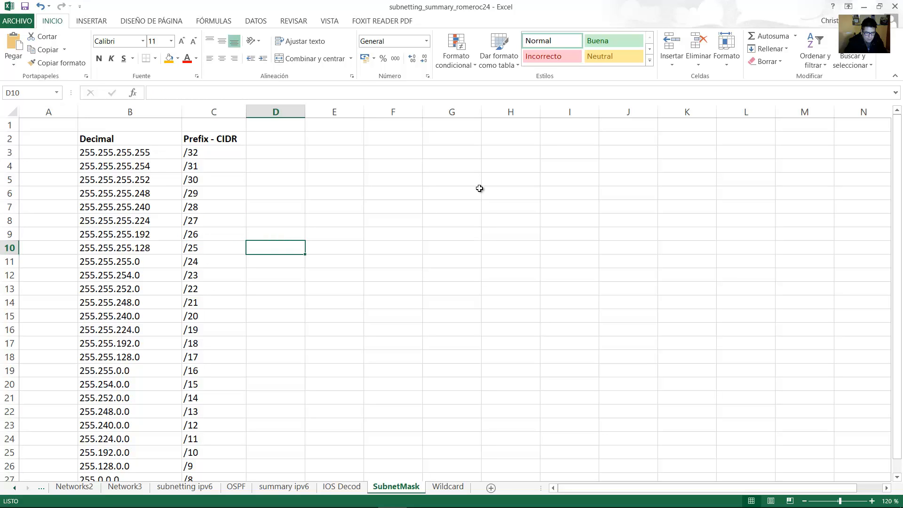
{"action": "type", "text": "11111111"}
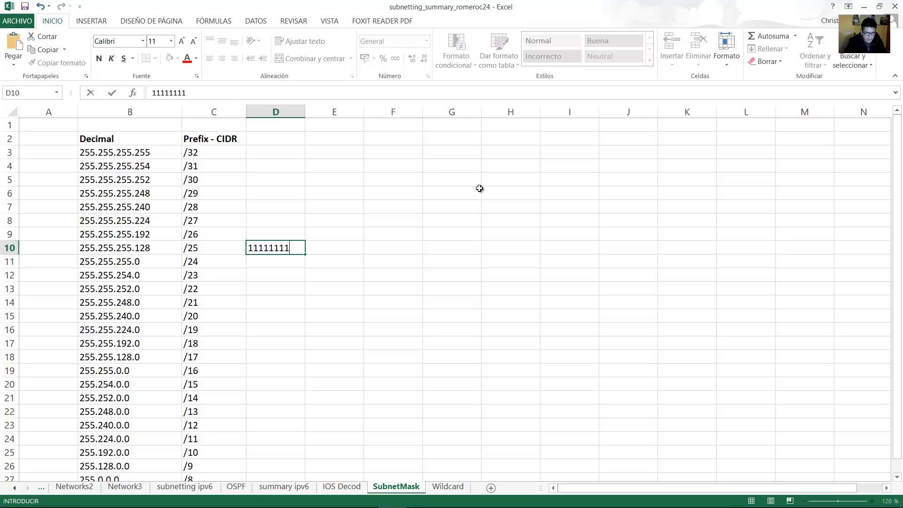
{"action": "type", "text": ".1111111"}
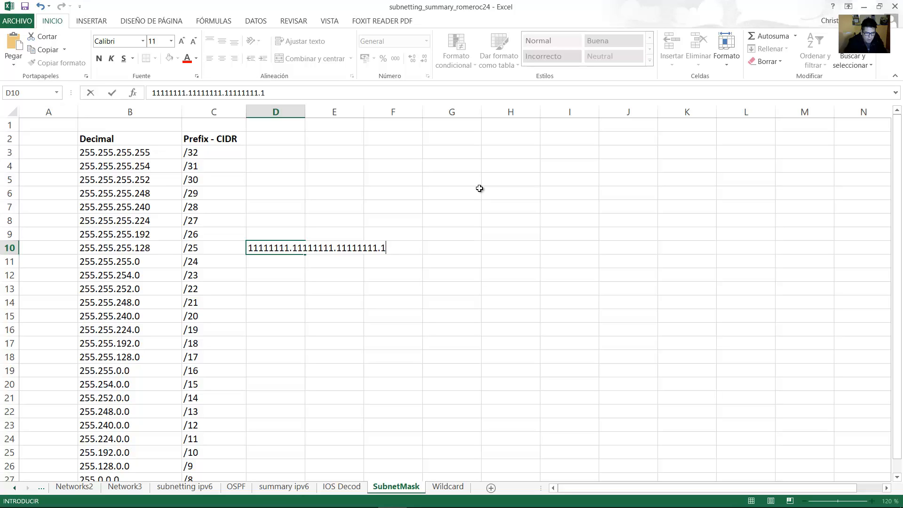
{"action": "type", "text": "1.10000000"}
{"action": "key", "text": "Return"}
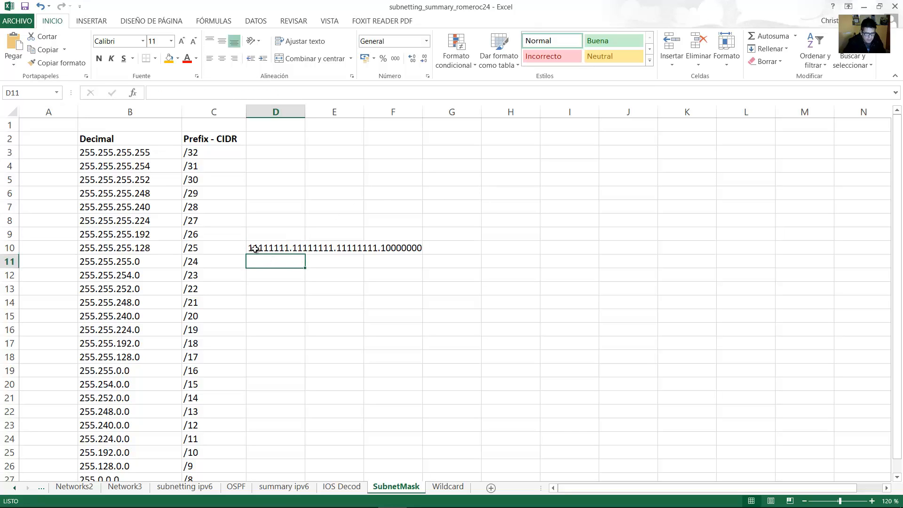
{"action": "left_click_drag", "start_coordinate": [254, 249], "coordinate": [399, 252]}
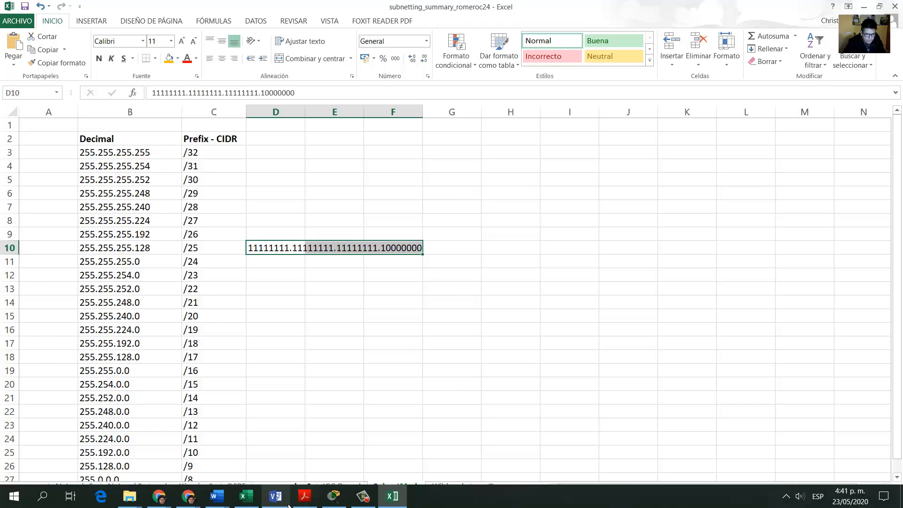
{"action": "left_click", "coordinate": [304, 498]}
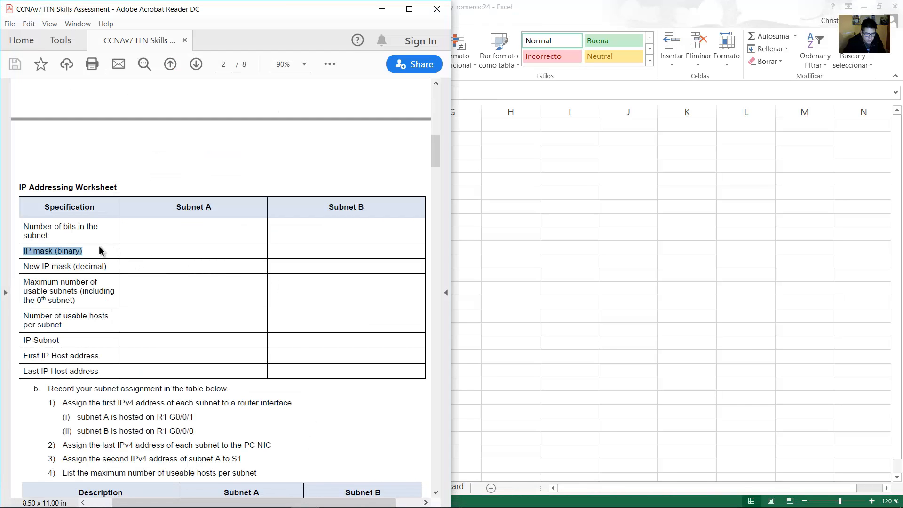
{"action": "left_click_drag", "start_coordinate": [178, 207], "coordinate": [213, 207]}
{"action": "key", "text": "alt+Tab"}
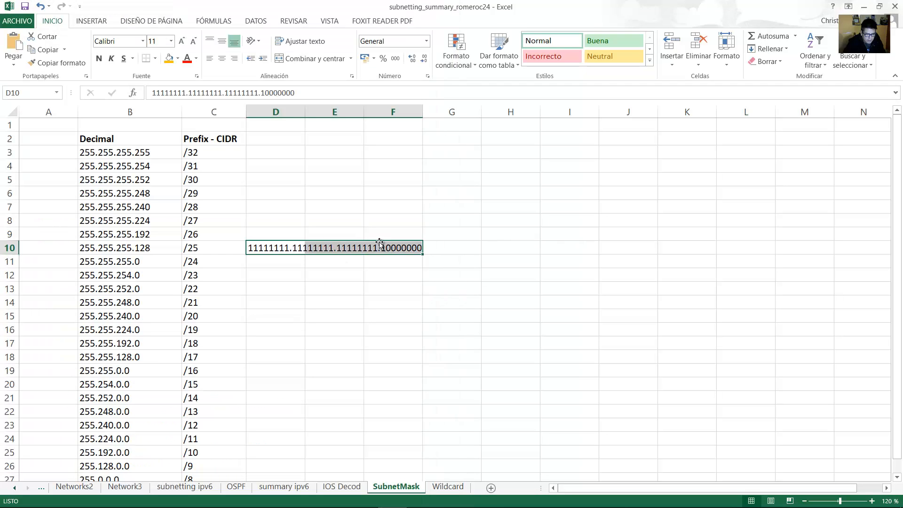
{"action": "left_click", "coordinate": [303, 503]}
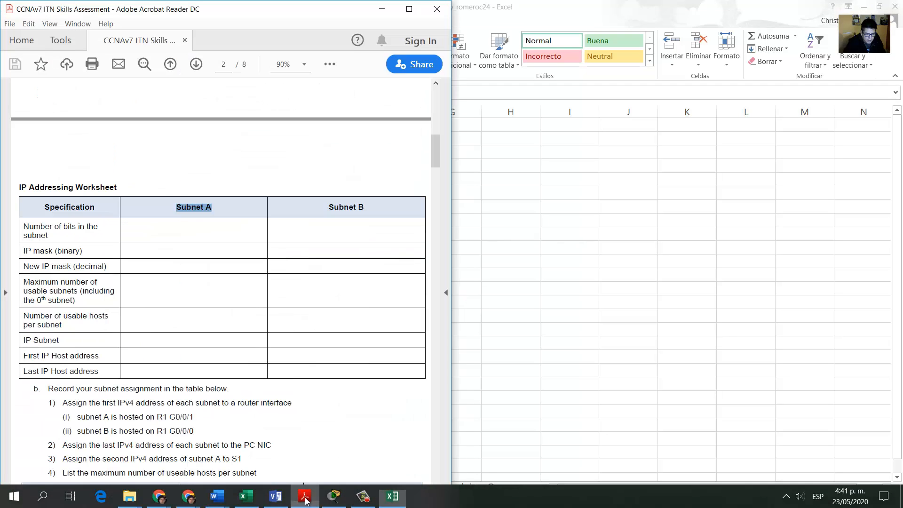
{"action": "left_click_drag", "start_coordinate": [328, 207], "coordinate": [391, 214]}
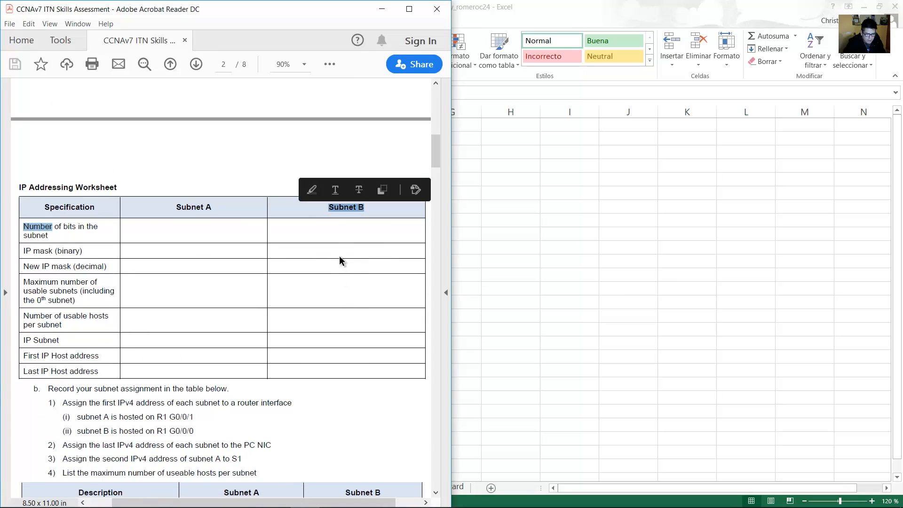
{"action": "key", "text": "alt+Tab"}
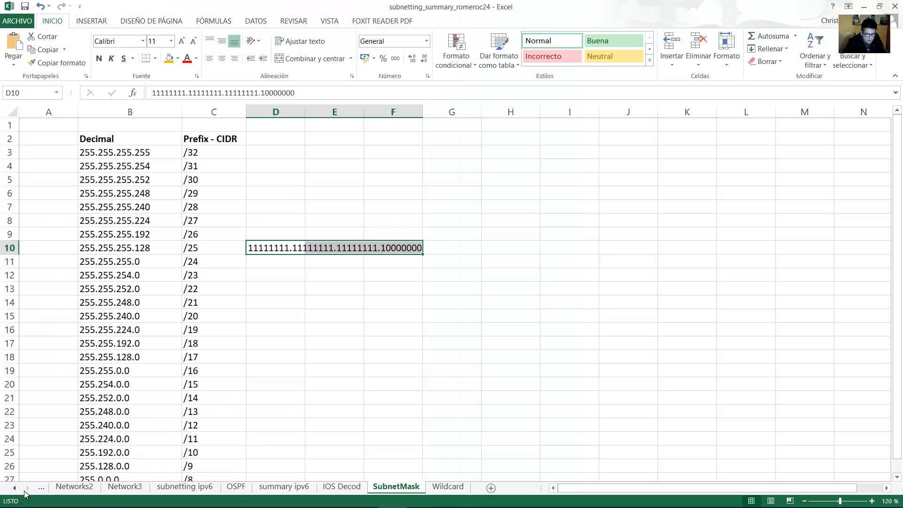
{"action": "left_click", "coordinate": [16, 488]}
{"action": "left_click", "coordinate": [16, 488]}
{"action": "left_click", "coordinate": [15, 488]}
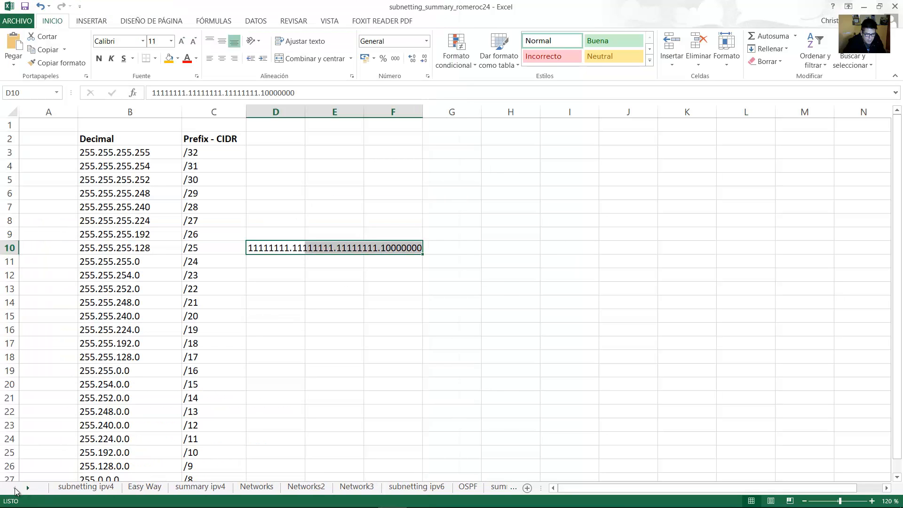
{"action": "left_click", "coordinate": [96, 488]}
{"action": "left_click", "coordinate": [638, 217]}
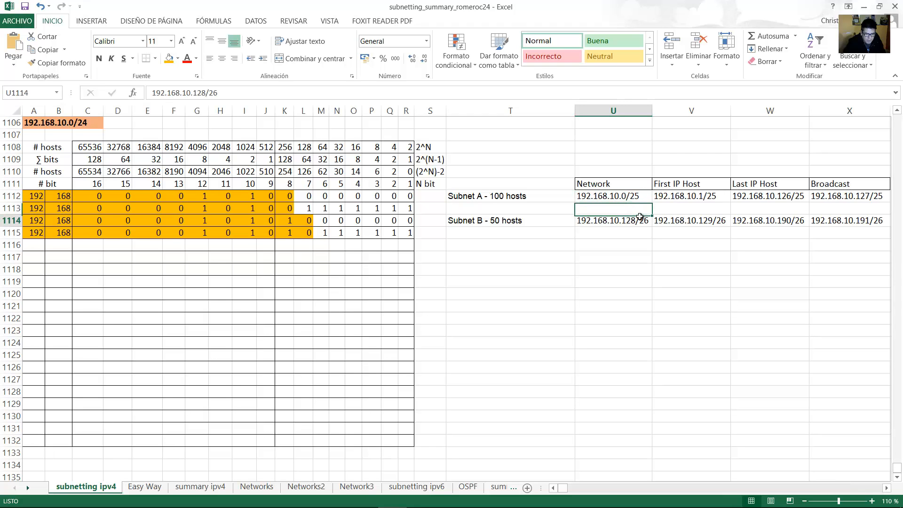
{"action": "double_click", "coordinate": [638, 220]}
{"action": "left_click_drag", "start_coordinate": [635, 221], "coordinate": [654, 218]}
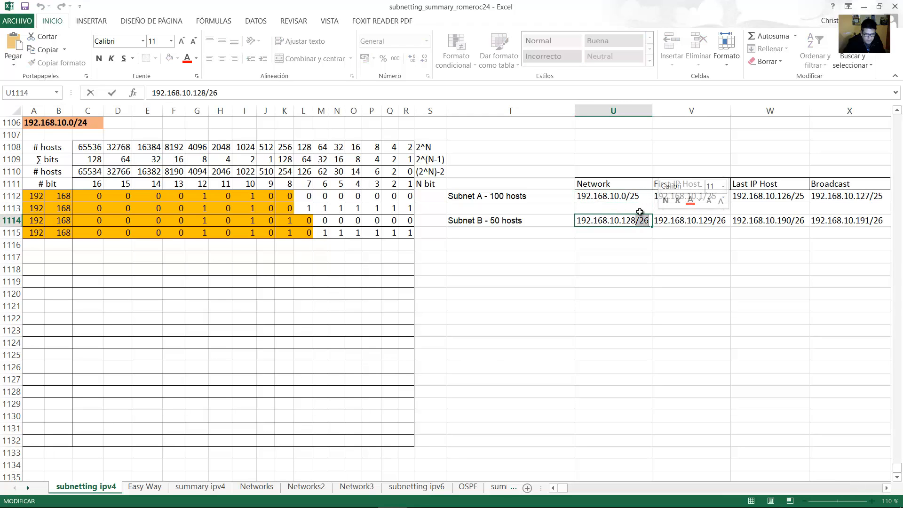
{"action": "left_click", "coordinate": [500, 487]}
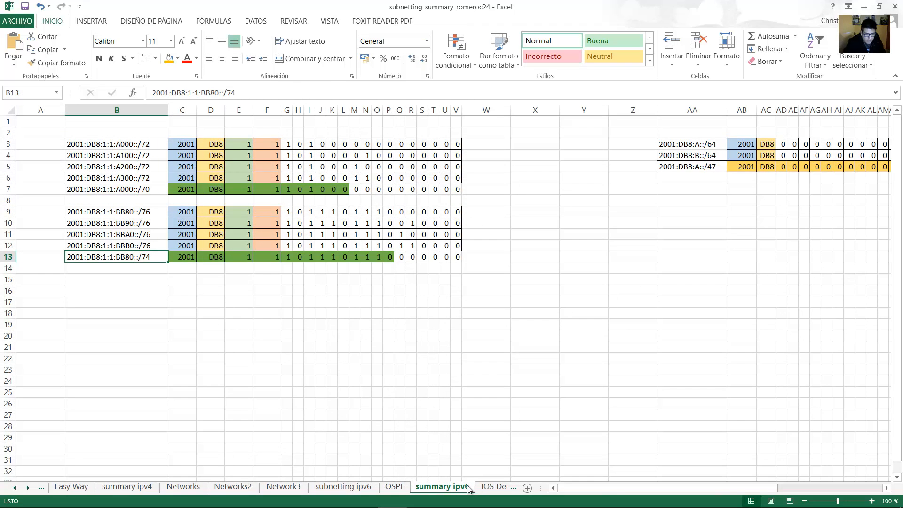
{"action": "left_click", "coordinate": [500, 488]}
{"action": "left_click", "coordinate": [492, 487]}
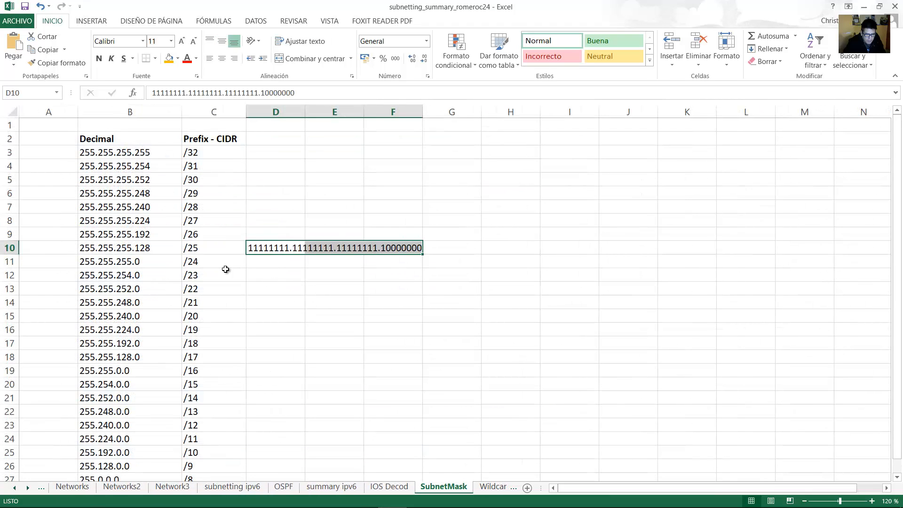
{"action": "left_click", "coordinate": [119, 235]}
{"action": "left_click_drag", "start_coordinate": [190, 229], "coordinate": [218, 232]}
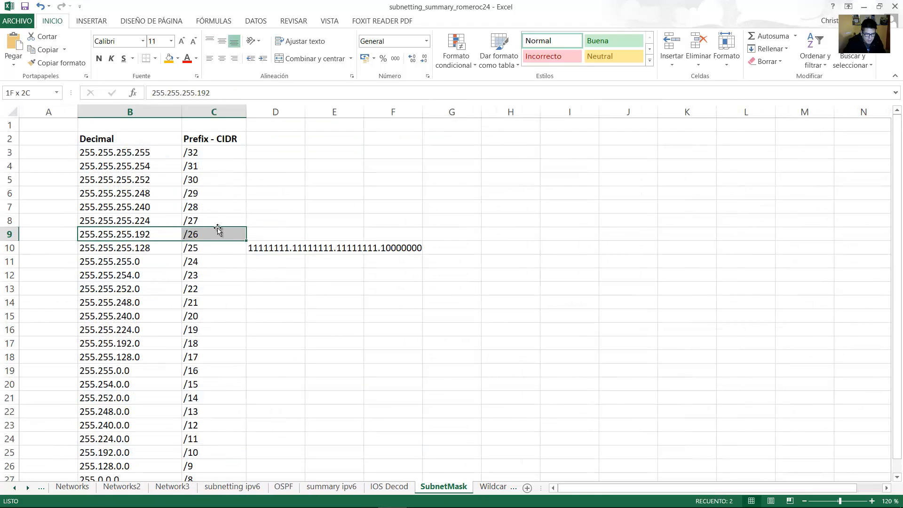
Type 11111111.11111111.11111111.11000000 into D9 beside the 255.255.255.192 /26 mask.
{"action": "left_click", "coordinate": [268, 234]}
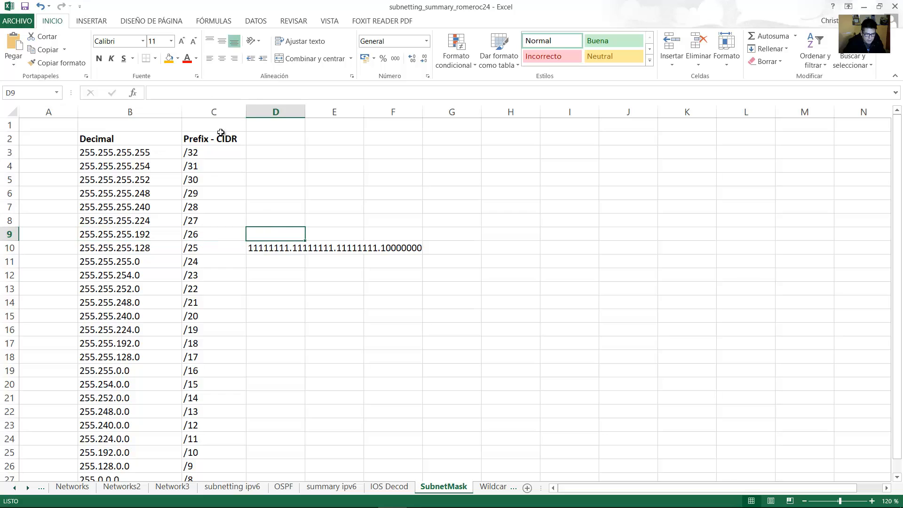
{"action": "type", "text": "111"}
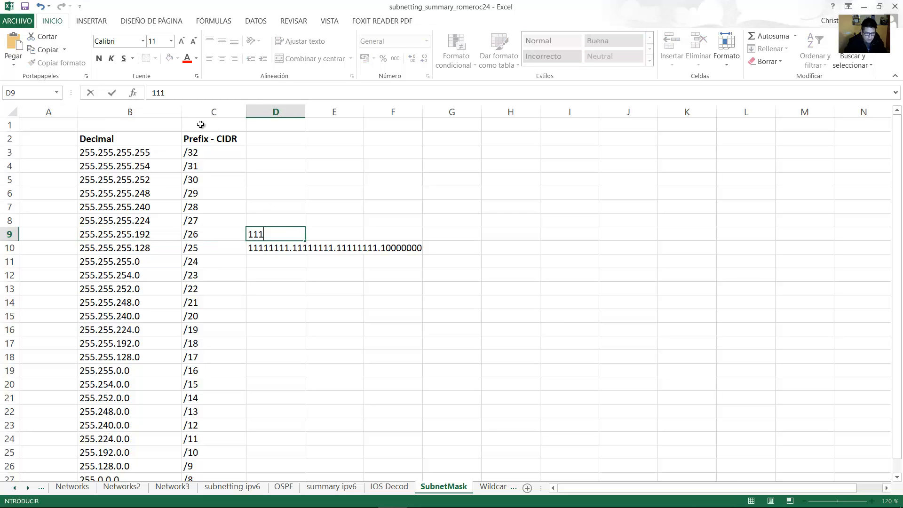
{"action": "type", "text": "11111.11111111"}
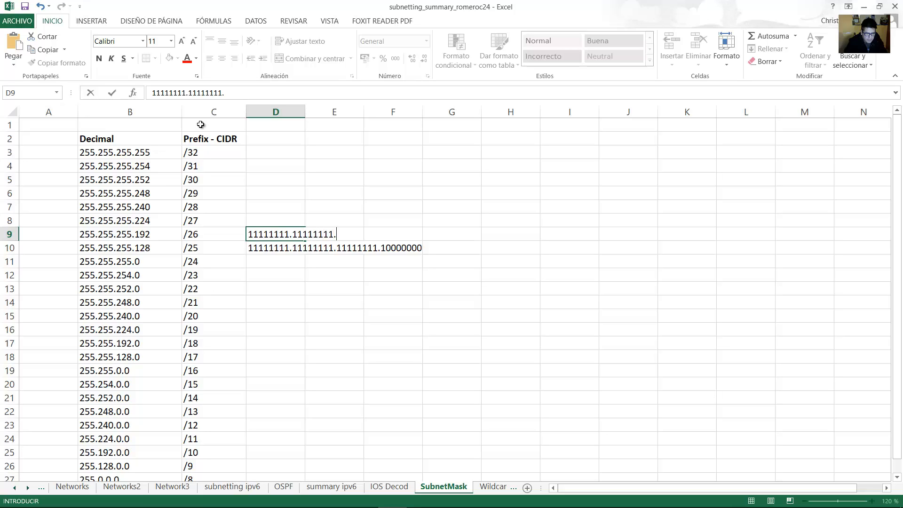
{"action": "type", "text": ".11111"}
{"action": "type", "text": "111.11000"}
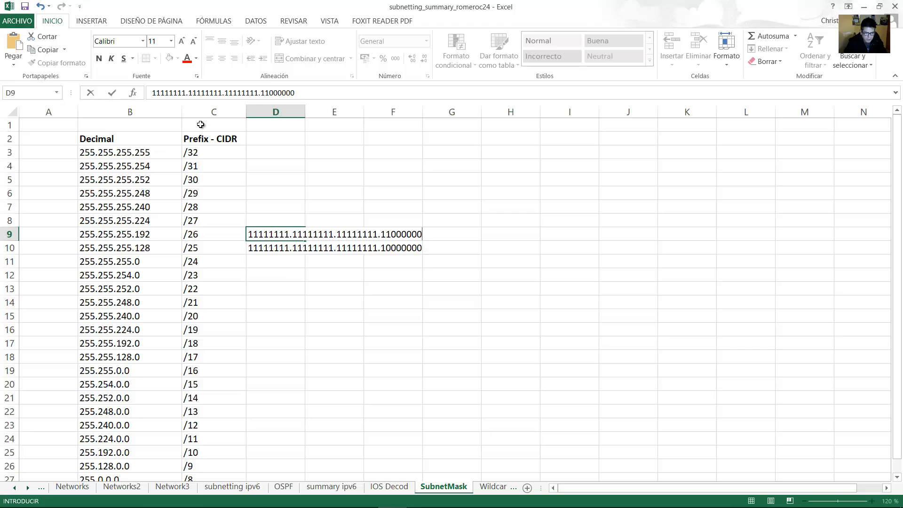
{"action": "type", "text": "000"}
{"action": "key", "text": "Return"}
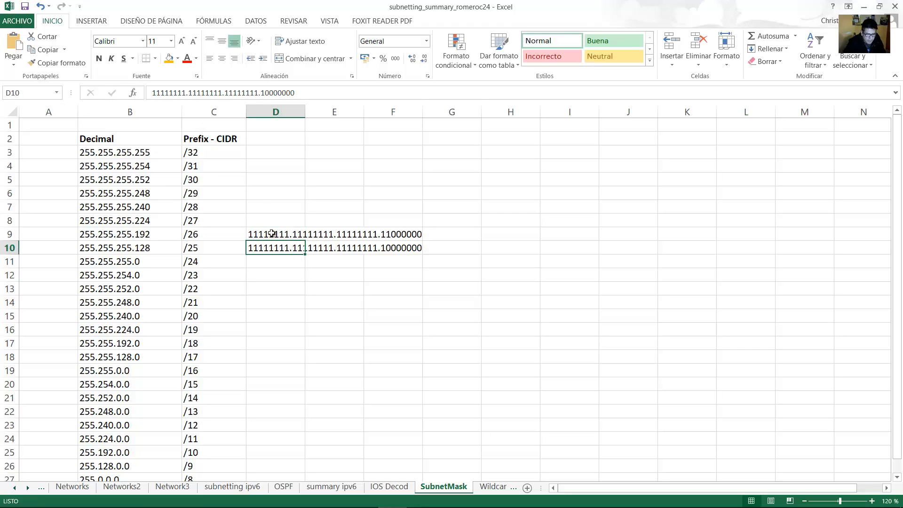
{"action": "left_click_drag", "start_coordinate": [272, 234], "coordinate": [415, 234]}
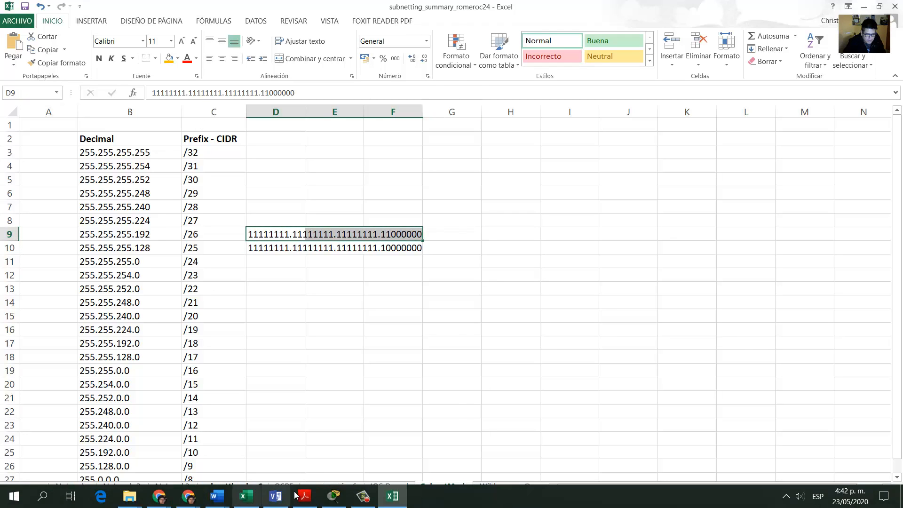
{"action": "left_click", "coordinate": [299, 495]}
{"action": "triple_click", "coordinate": [342, 207]}
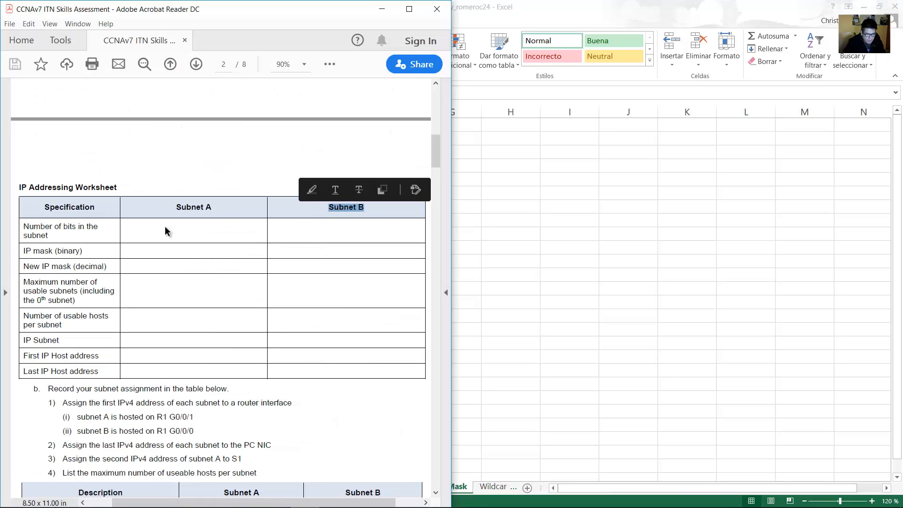
{"action": "left_click", "coordinate": [23, 252]}
{"action": "triple_click", "coordinate": [347, 207]}
{"action": "left_click_drag", "start_coordinate": [23, 252], "coordinate": [107, 257]}
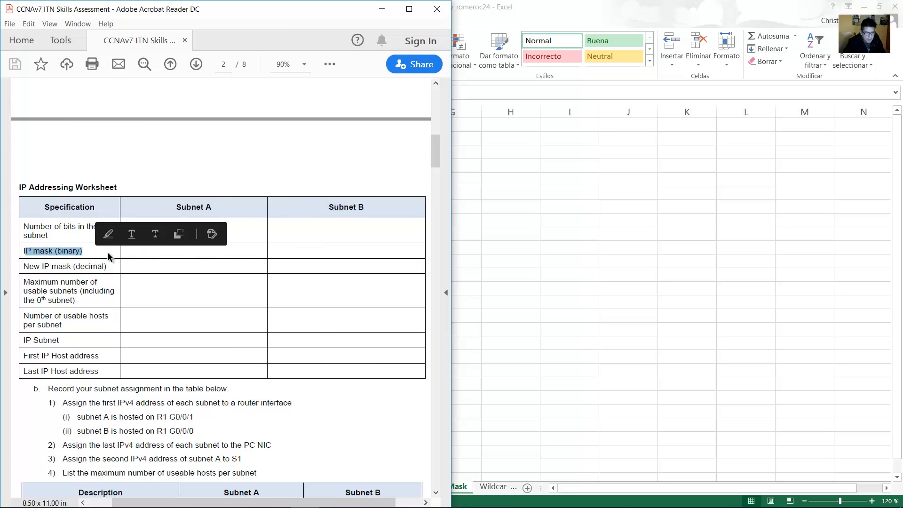
{"action": "left_click", "coordinate": [459, 288]}
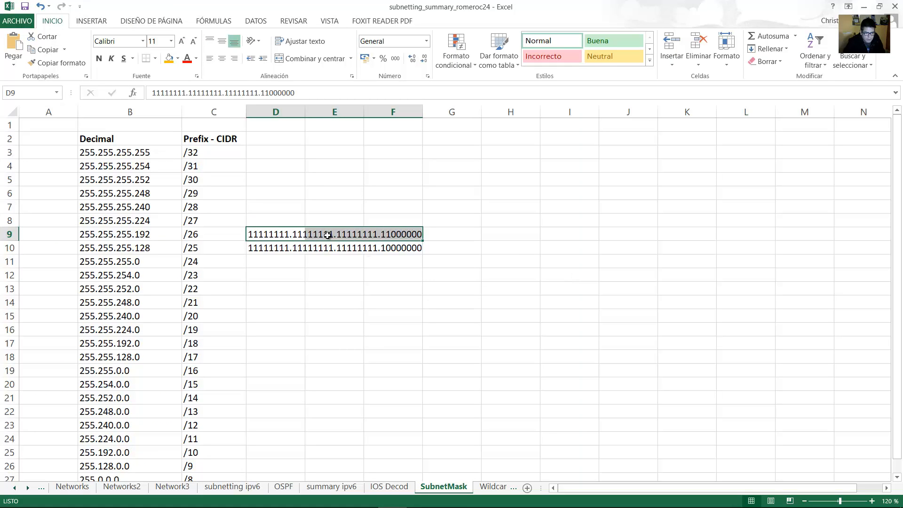
{"action": "left_click", "coordinate": [305, 496]}
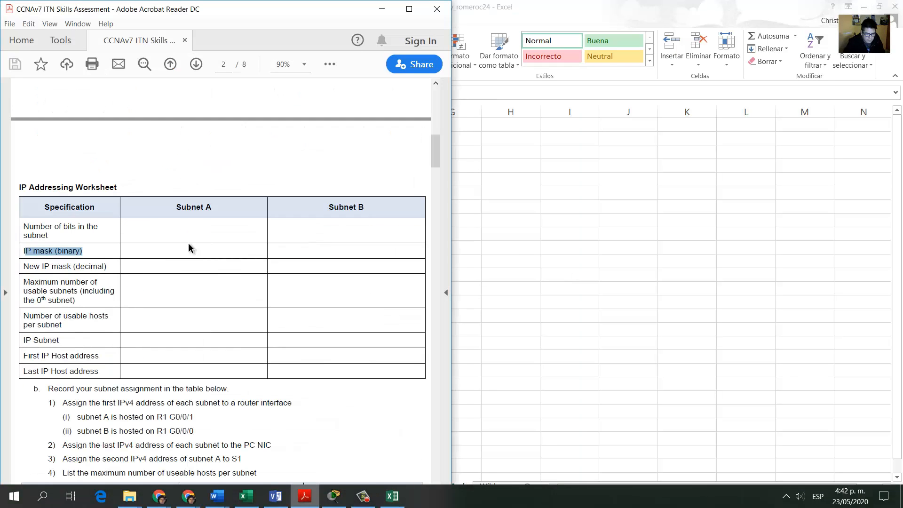
{"action": "left_click_drag", "start_coordinate": [24, 266], "coordinate": [102, 268]}
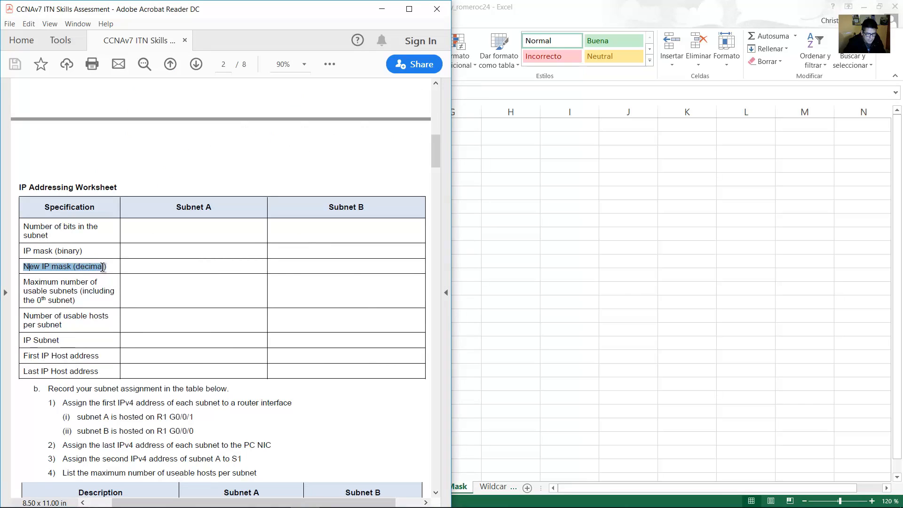
{"action": "left_click_drag", "start_coordinate": [177, 207], "coordinate": [212, 208]}
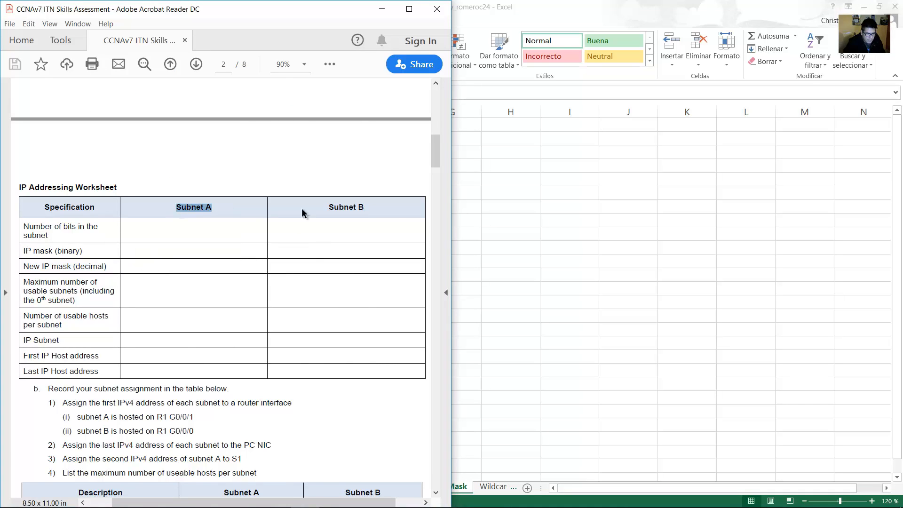
{"action": "key", "text": "alt+Tab"}
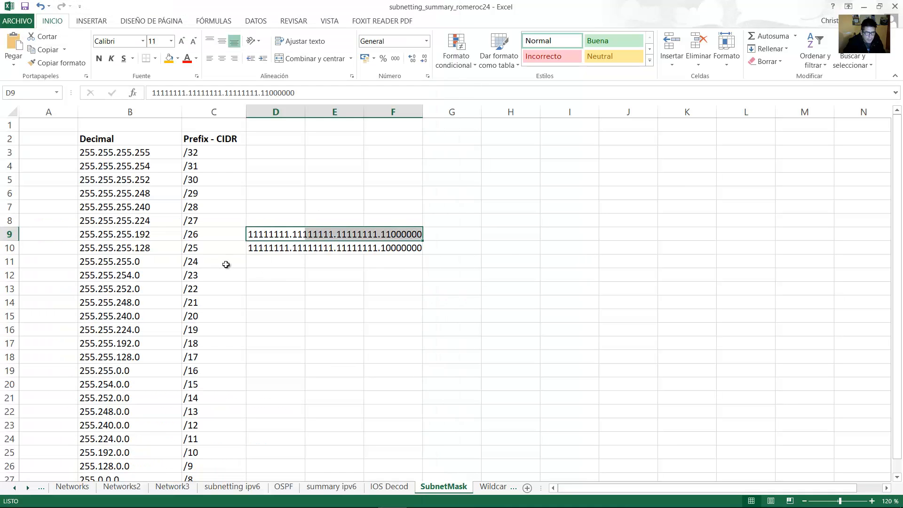
{"action": "left_click", "coordinate": [241, 259]}
{"action": "left_click", "coordinate": [117, 248]}
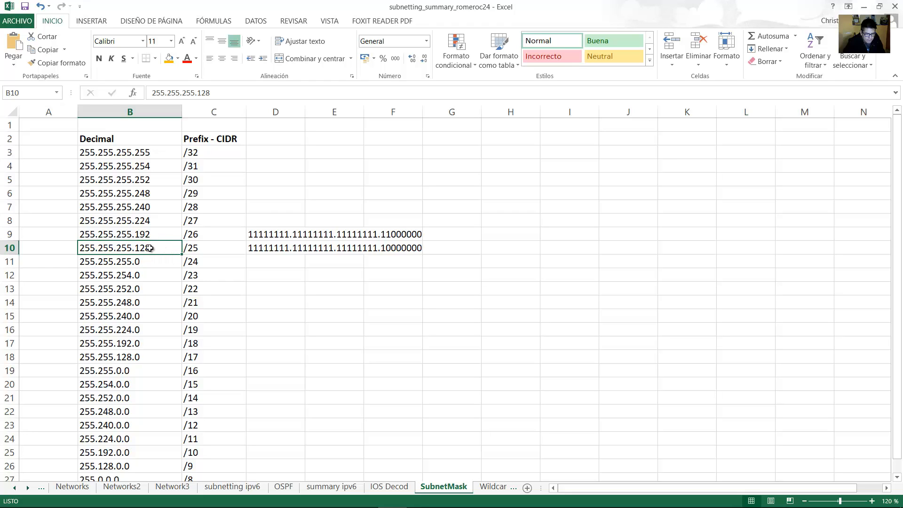
Highlight the Subnet B heading and New IP mask (decimal) label in the PDF worksheet.
{"action": "left_click", "coordinate": [311, 501]}
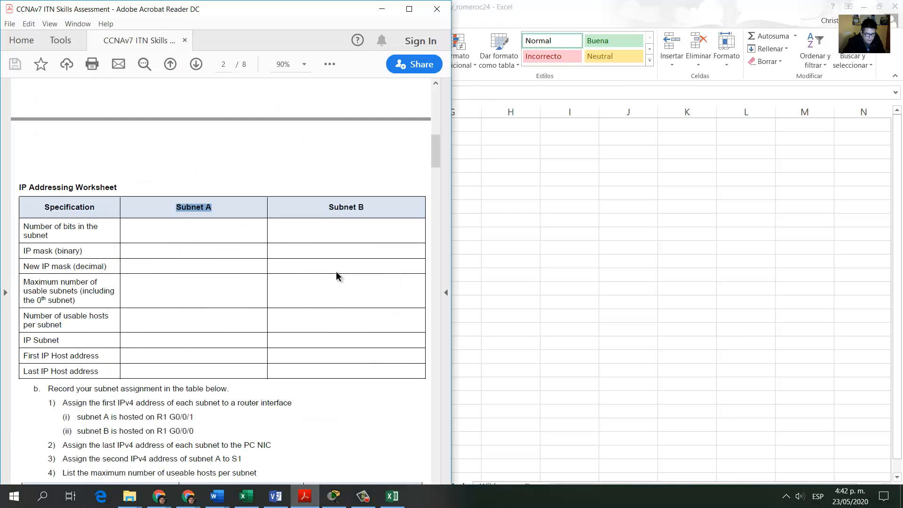
{"action": "left_click_drag", "start_coordinate": [329, 206], "coordinate": [369, 205]}
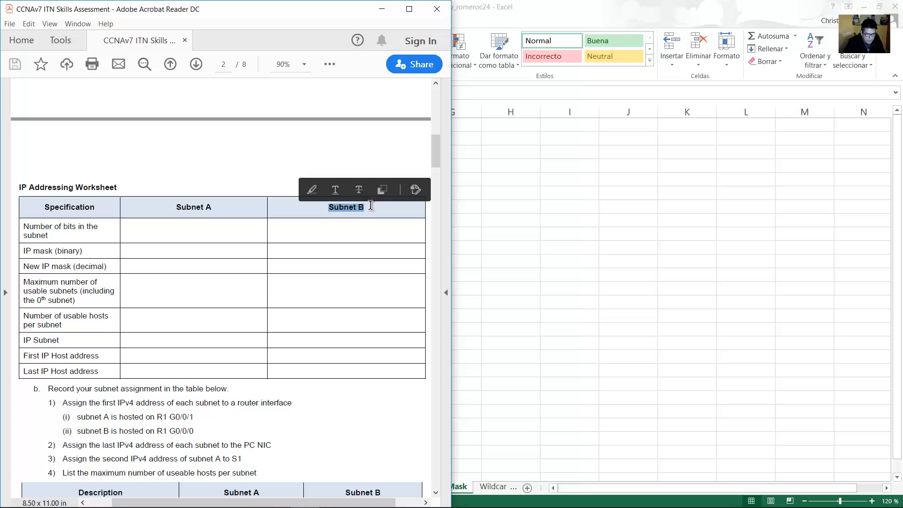
{"action": "left_click", "coordinate": [365, 212]}
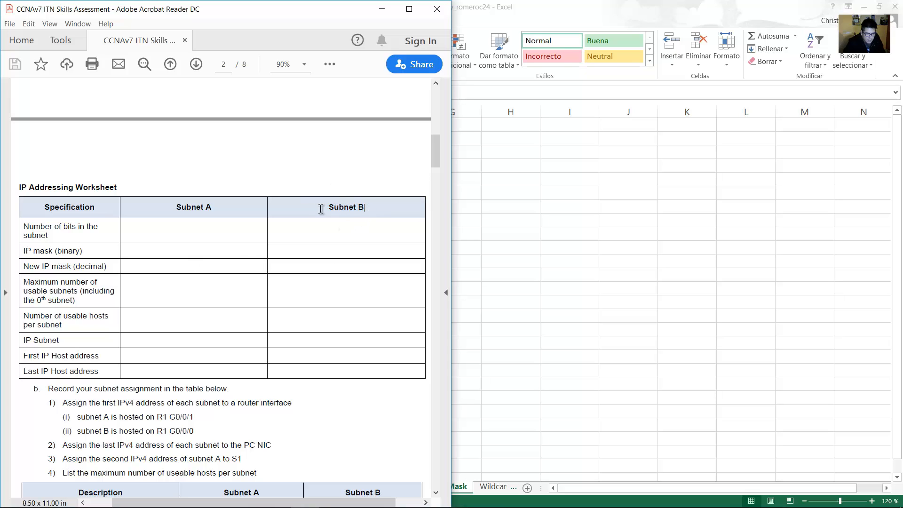
{"action": "left_click_drag", "start_coordinate": [320, 208], "coordinate": [373, 209]}
{"action": "left_click_drag", "start_coordinate": [24, 267], "coordinate": [146, 263]}
Check the 255.255.255.192 /26 mask in Excel, then select the PDF's Maximum number of usable subnets label.
{"action": "left_click", "coordinate": [605, 268]}
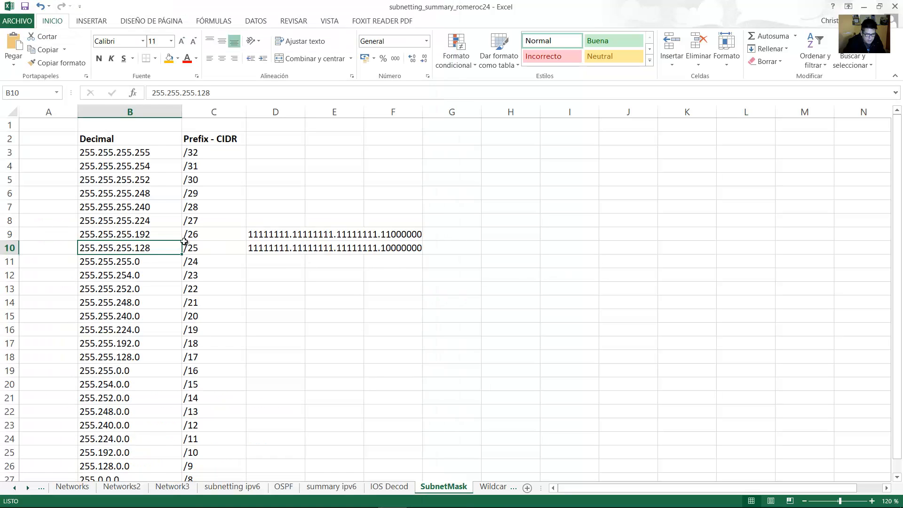
{"action": "left_click", "coordinate": [107, 234]}
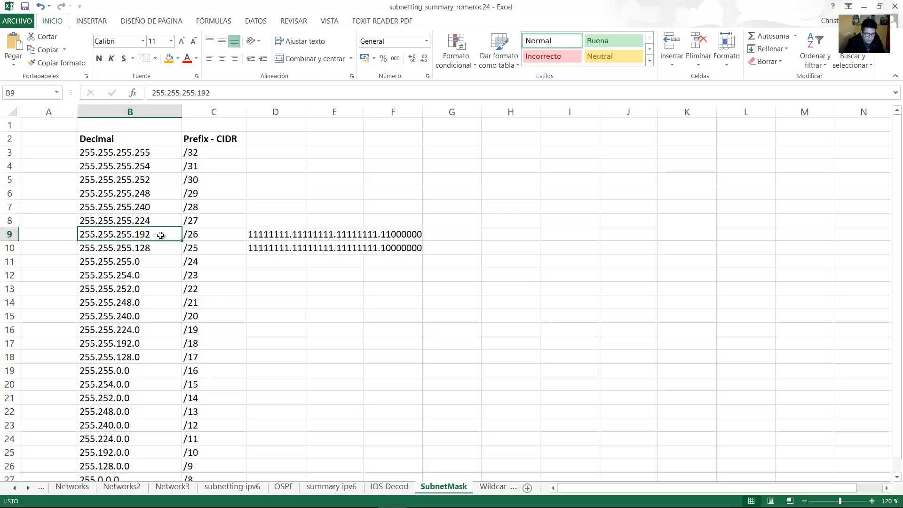
{"action": "left_click", "coordinate": [305, 498]}
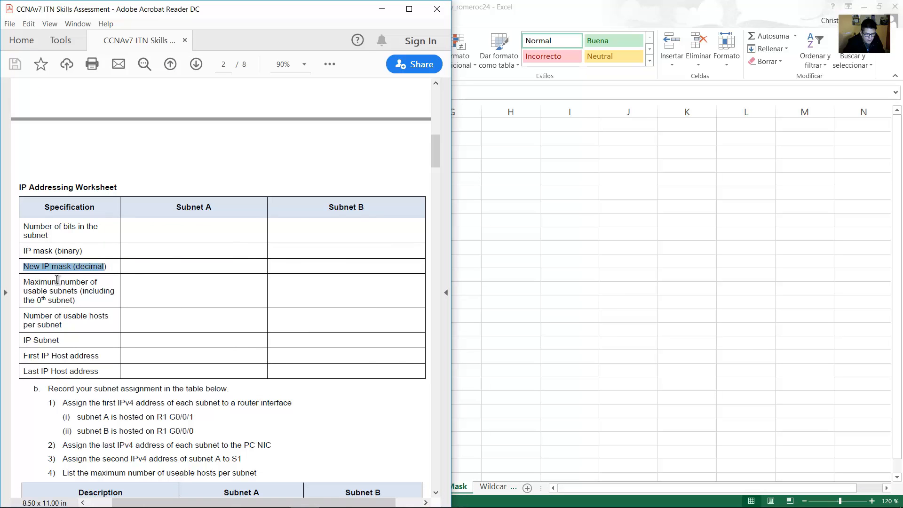
{"action": "left_click_drag", "start_coordinate": [24, 283], "coordinate": [77, 303]}
{"action": "key", "text": "ctrl+c"}
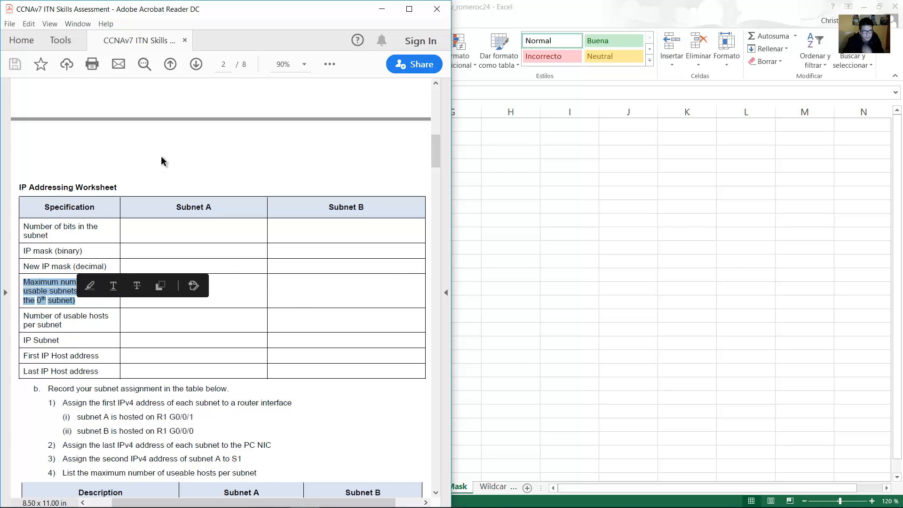
Paste the Maximum number of usable subnets label into T1119 and make it bold.
{"action": "key", "text": "alt+Tab"}
{"action": "left_click", "coordinate": [475, 285]}
{"action": "key", "text": "ctrl+v"}
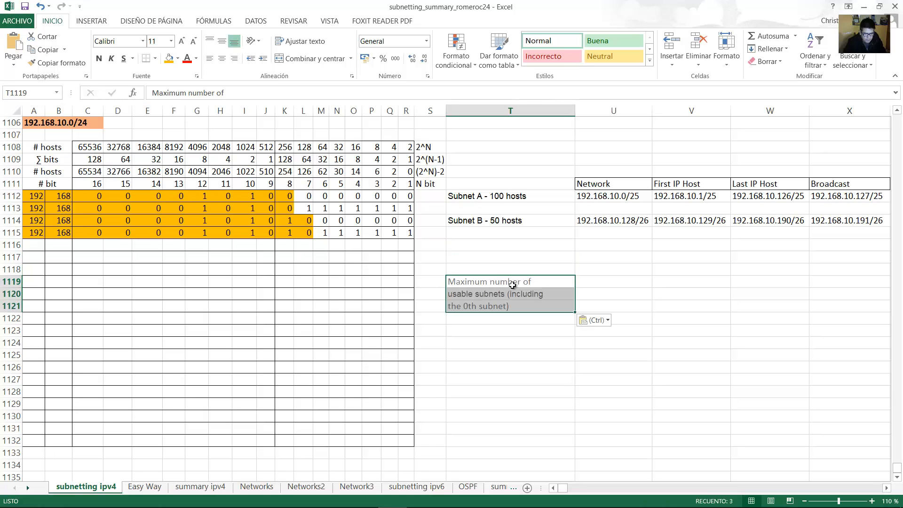
{"action": "left_click", "coordinate": [608, 294]}
{"action": "left_click_drag", "start_coordinate": [527, 282], "coordinate": [527, 305]}
{"action": "key", "text": "ctrl+n"}
Add the headings 'Subnet A' in U1118 and 'Subnet B' in V1118.
{"action": "left_click", "coordinate": [614, 270]}
{"action": "type", "text": "Subnet A"}
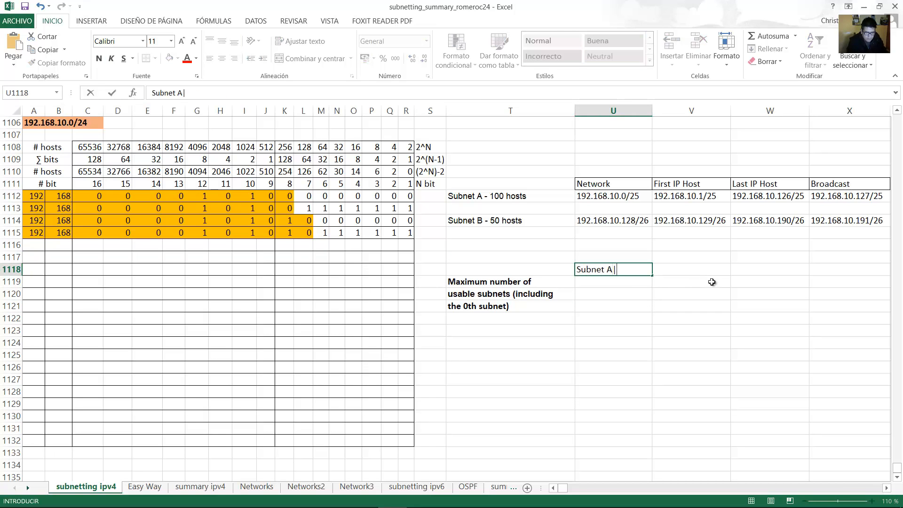
{"action": "key", "text": "BackSpace"}
{"action": "key", "text": "BackSpace"}
{"action": "key", "text": "Tab"}
{"action": "type", "text": "Subnet B"}
{"action": "key", "text": "Return"}
{"action": "key", "text": "Up"}
{"action": "key", "text": "F2"}
{"action": "type", "text": "A"}
{"action": "key", "text": "Return"}
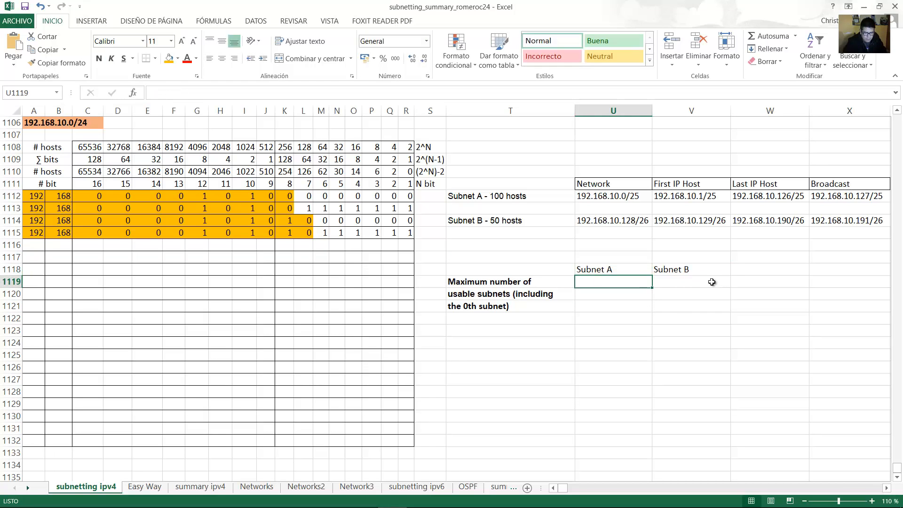
Begin a formula in U1119, the Subnet A answer cell.
{"action": "left_click", "coordinate": [500, 283]}
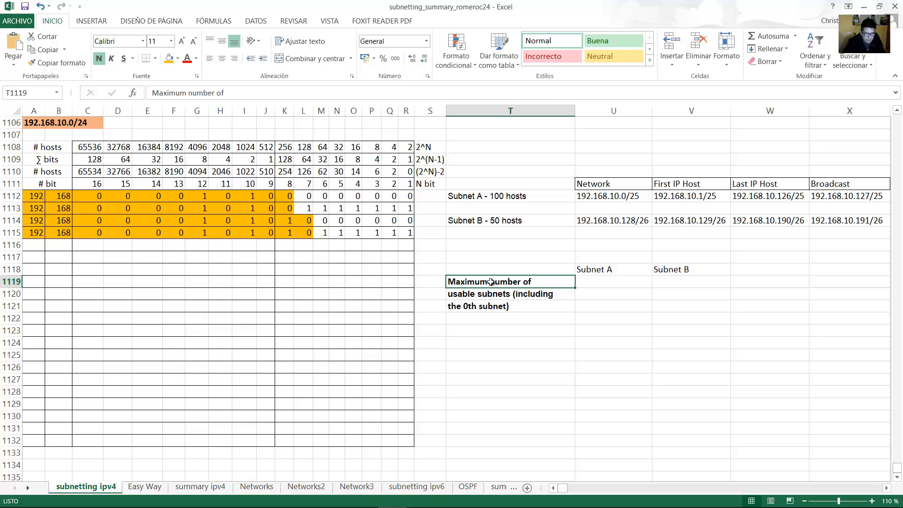
{"action": "key", "text": "Right"}
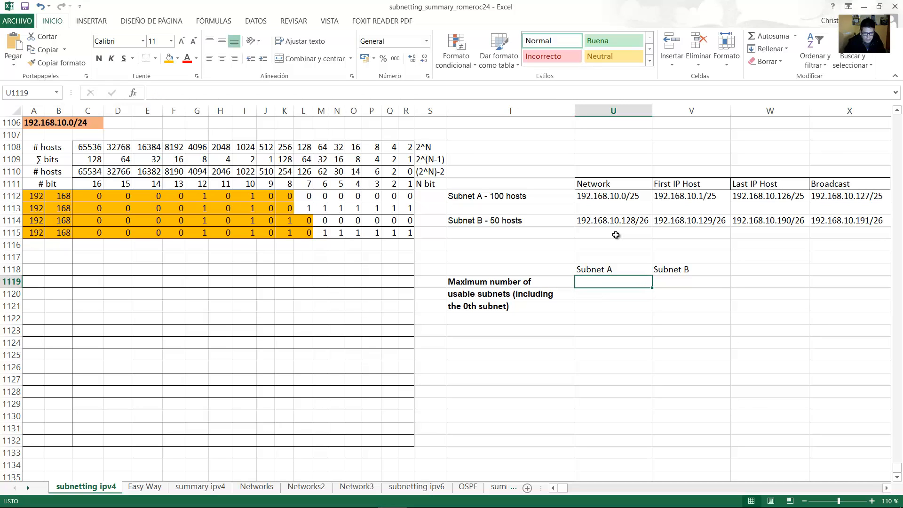
{"action": "type", "text": "="}
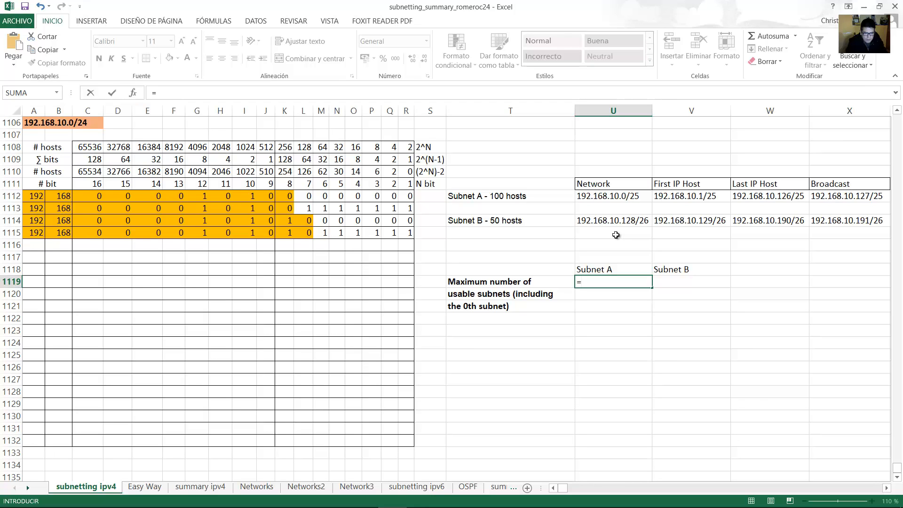
Complete U1119 as =2^(25-24), giving Subnet A 2 usable subnets.
{"action": "type", "text": "2^(25-"}
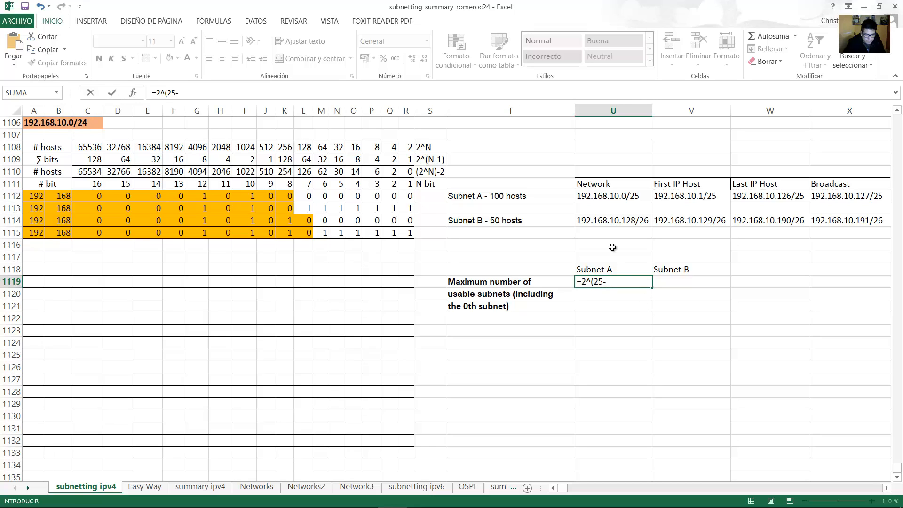
{"action": "type", "text": "24"}
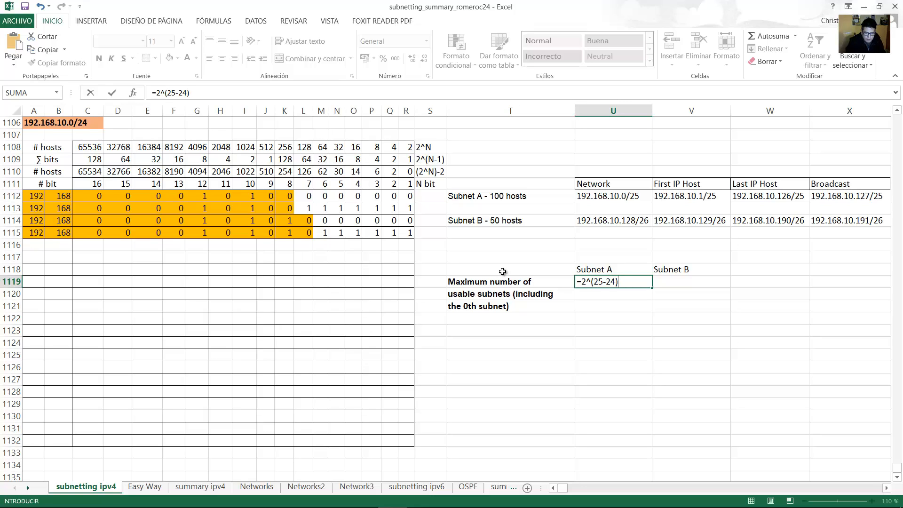
{"action": "key", "text": "Return"}
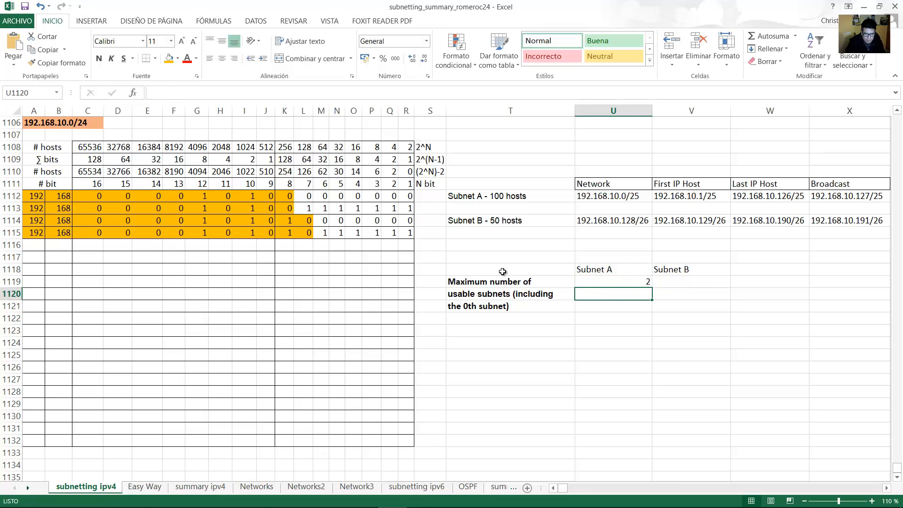
{"action": "key", "text": "Up"}
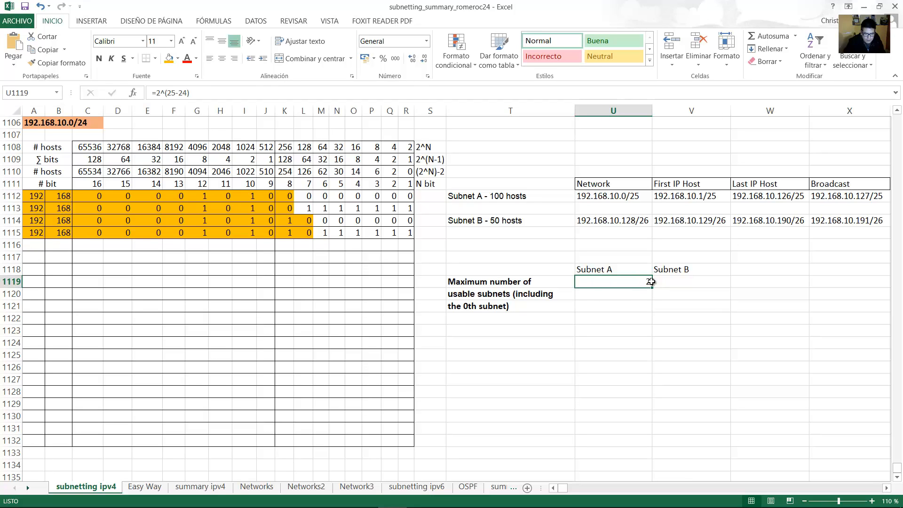
Enter =2^(26-24) in V1119, giving Subnet B 4 usable subnets.
{"action": "left_click", "coordinate": [673, 283]}
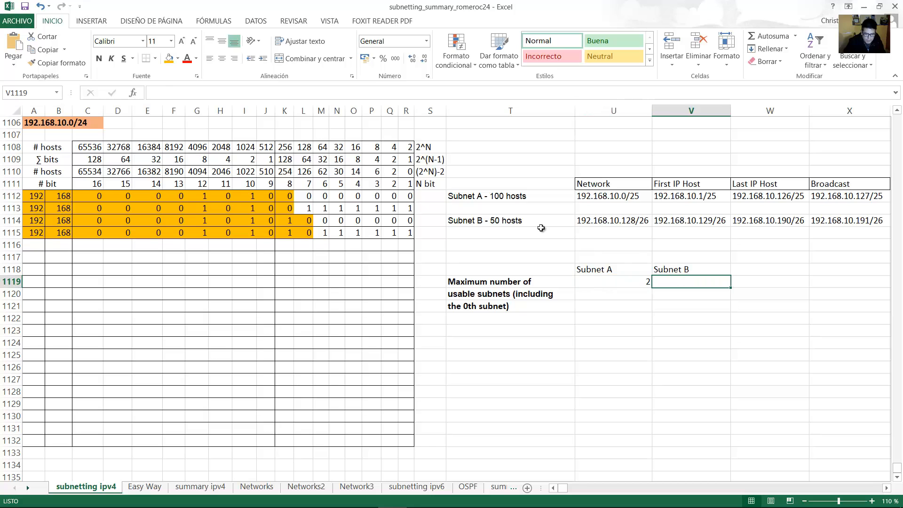
{"action": "type", "text": "="}
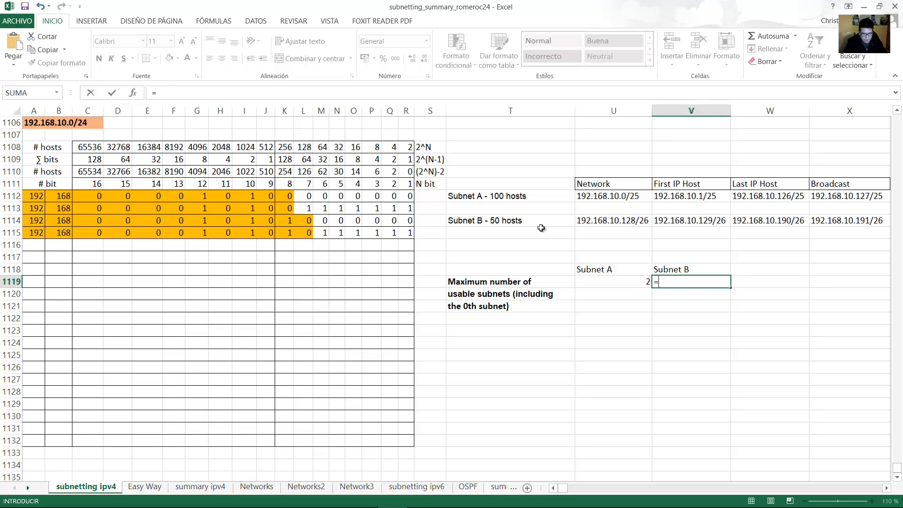
{"action": "type", "text": "2^("}
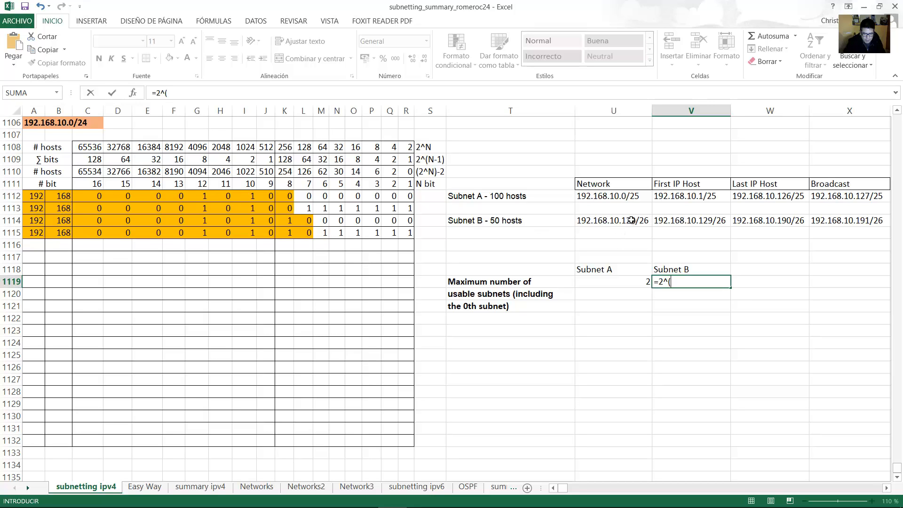
{"action": "type", "text": "26-24"}
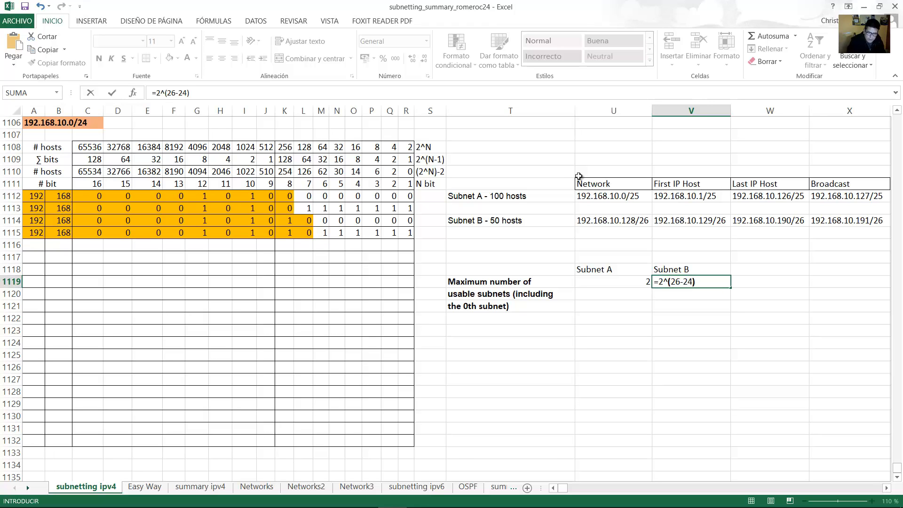
{"action": "key", "text": "Return"}
{"action": "left_click", "coordinate": [305, 496]}
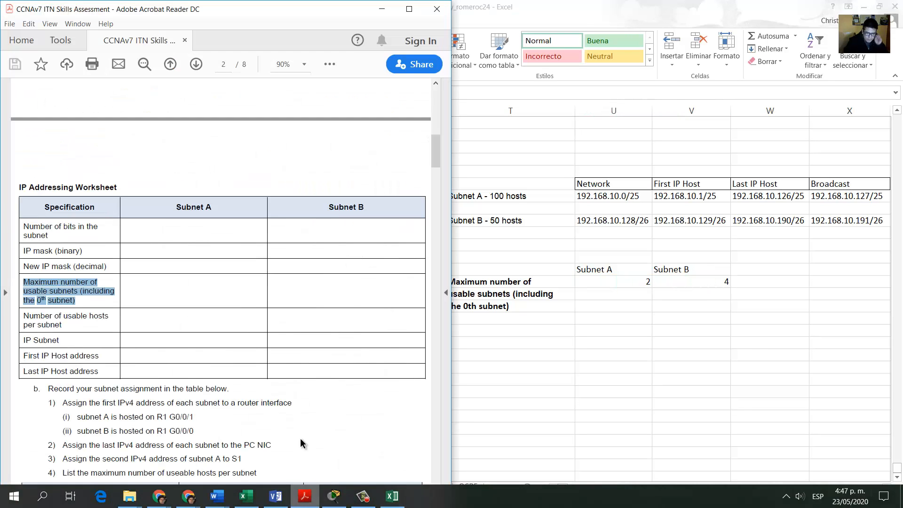
Copy 'Number of usable hosts per subnet' from the PDF and paste it into Excel cell T1123.
{"action": "left_click", "coordinate": [129, 314]}
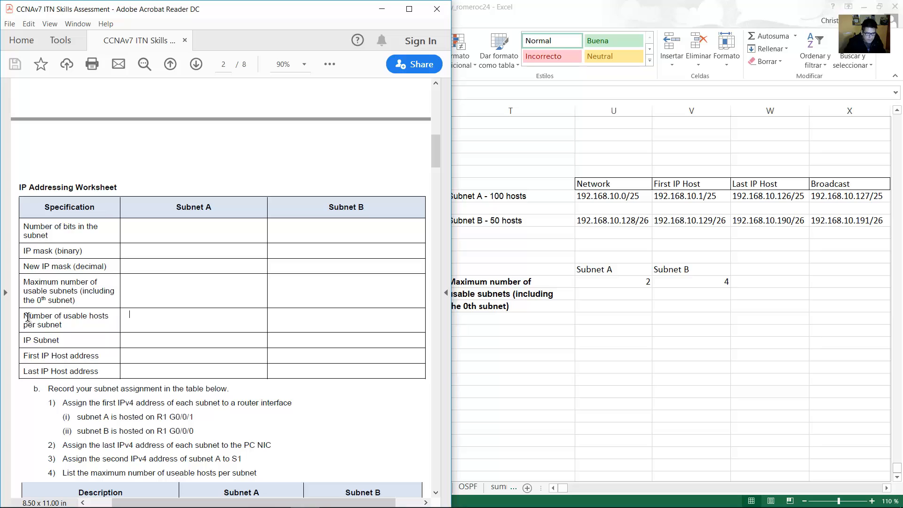
{"action": "left_click_drag", "start_coordinate": [55, 322], "coordinate": [66, 330]}
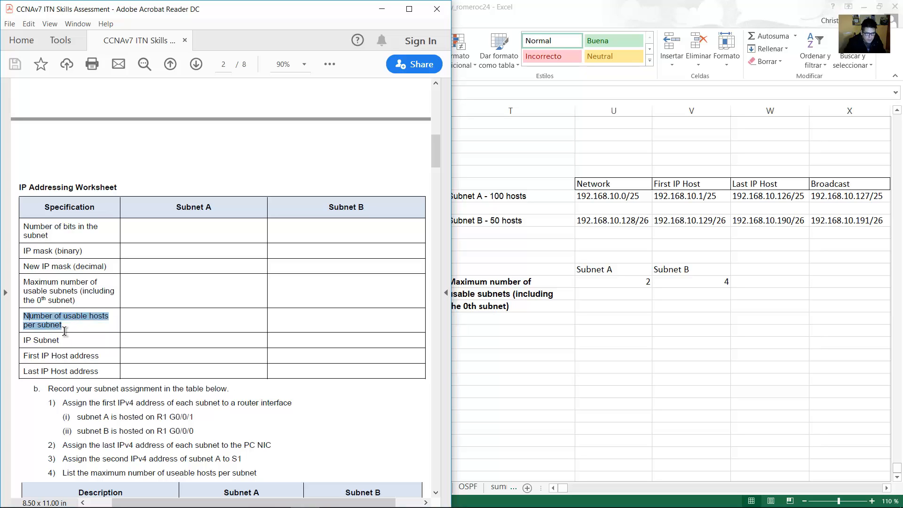
{"action": "right_click", "coordinate": [64, 331]}
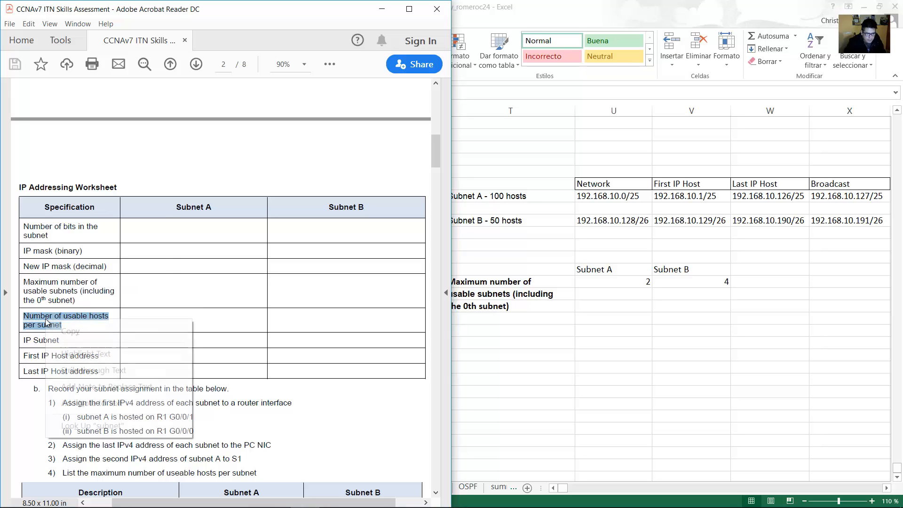
{"action": "left_click", "coordinate": [71, 332]}
{"action": "key", "text": "alt+Tab"}
{"action": "left_click", "coordinate": [510, 336]}
{"action": "key", "text": "ctrl+v"}
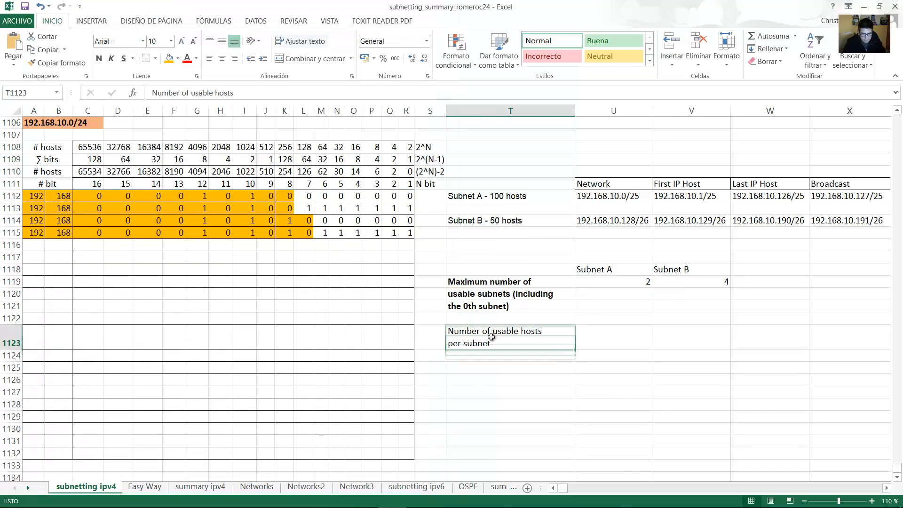
Bold the T1123 label and inspect Subnet A's 126-host count in column L.
{"action": "key", "text": "ctrl+n"}
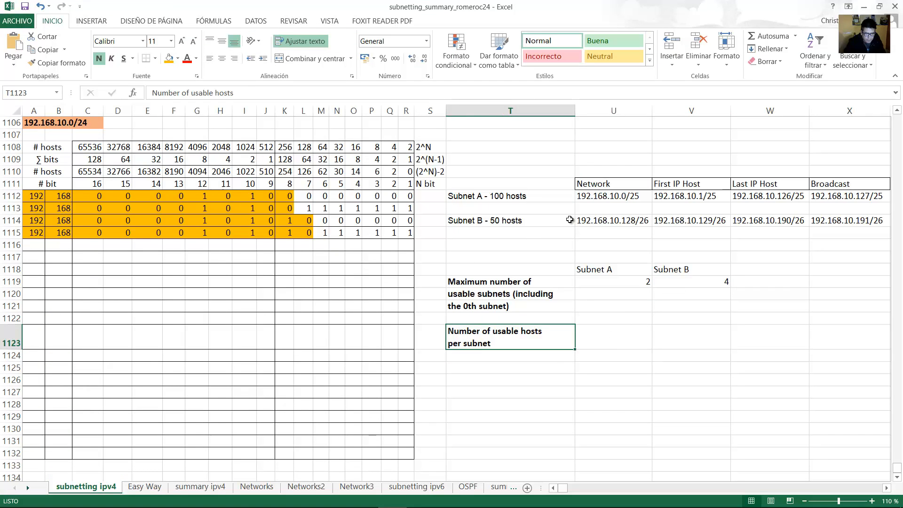
{"action": "left_click", "coordinate": [540, 199]}
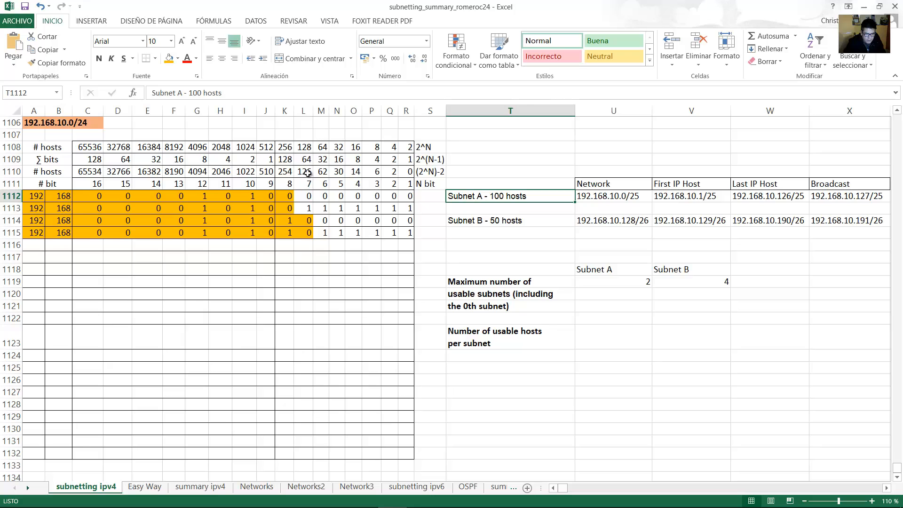
{"action": "left_click_drag", "start_coordinate": [306, 173], "coordinate": [304, 207]}
{"action": "left_click", "coordinate": [303, 174]}
{"action": "left_click", "coordinate": [307, 172]}
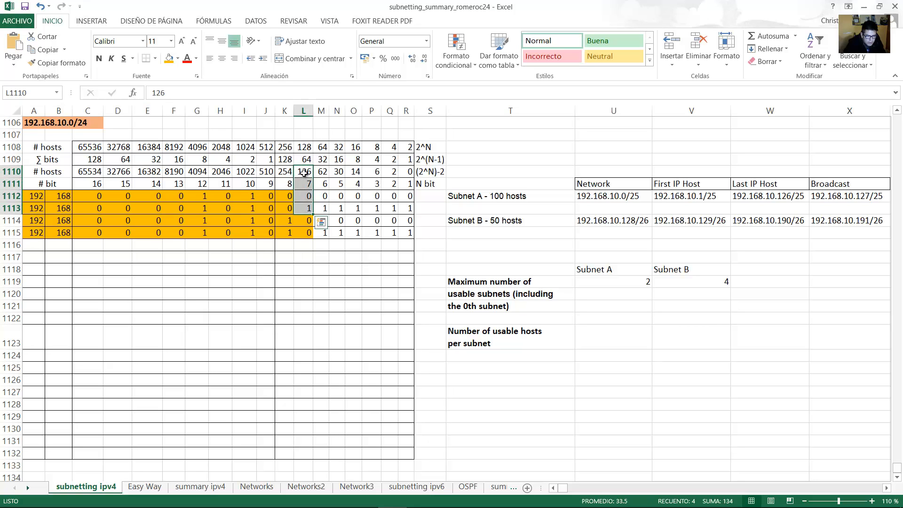
Select Subnet A's seven host bits in row 1112, then start a formula in U1123.
{"action": "left_click", "coordinate": [600, 331]}
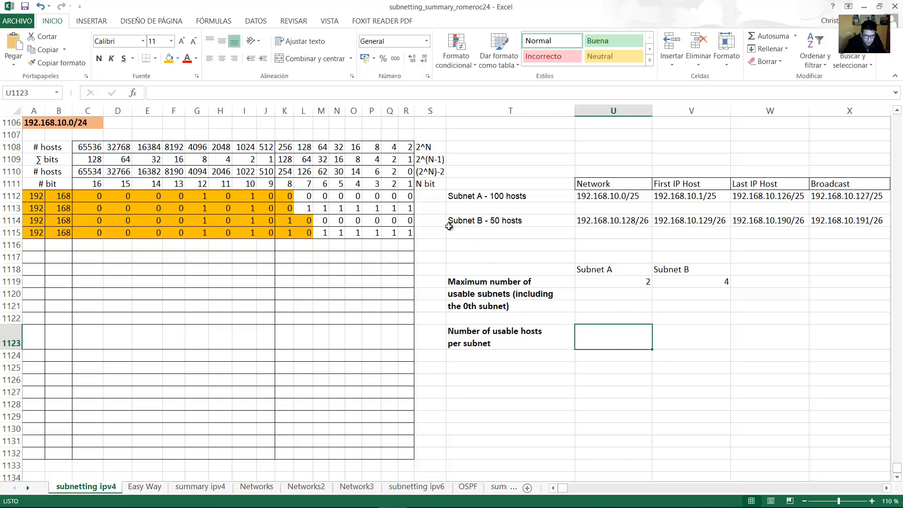
{"action": "key", "text": "Left"}
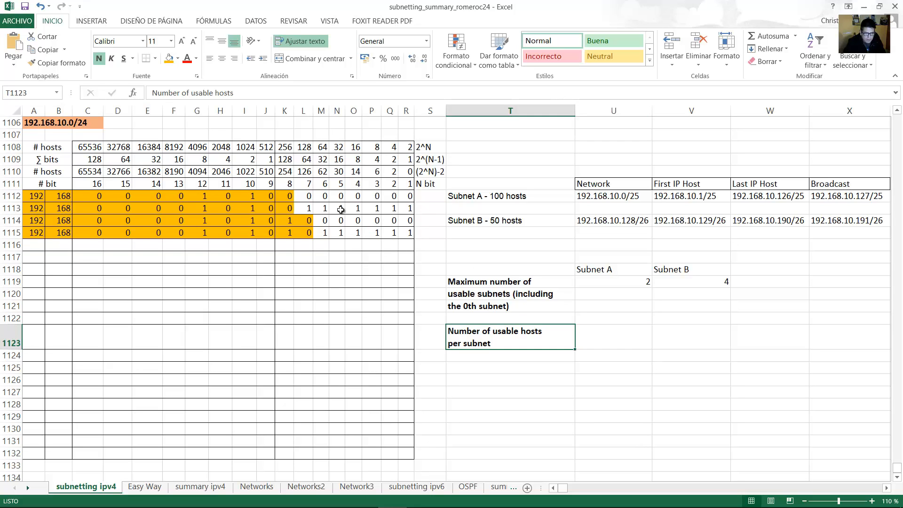
{"action": "left_click", "coordinate": [407, 196]}
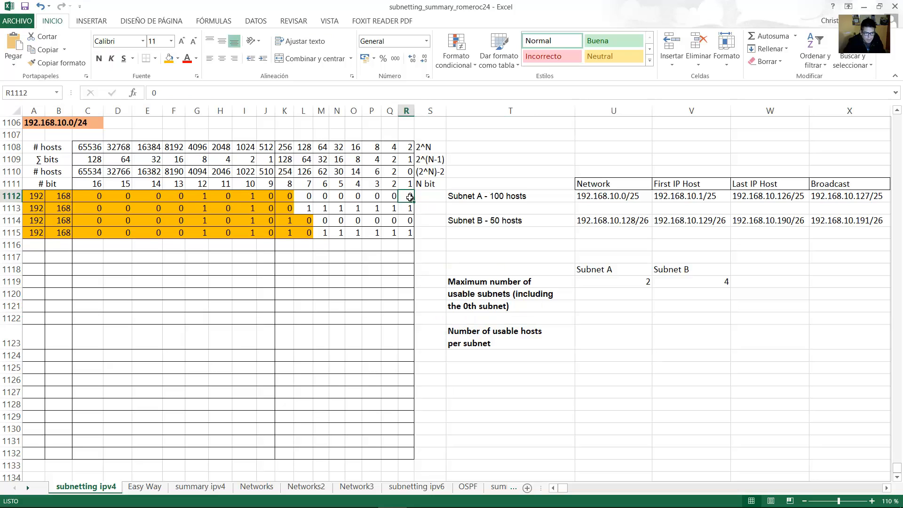
{"action": "left_click_drag", "start_coordinate": [399, 197], "coordinate": [304, 198]}
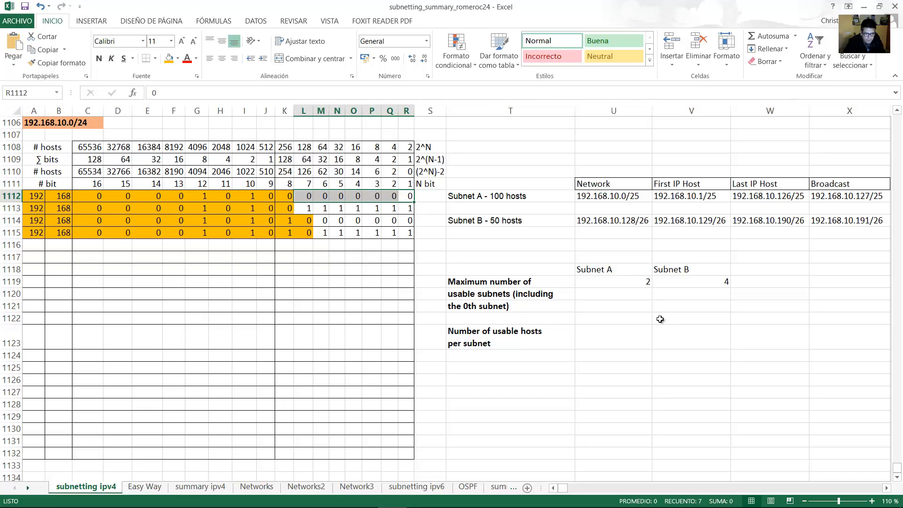
{"action": "double_click", "coordinate": [612, 336]}
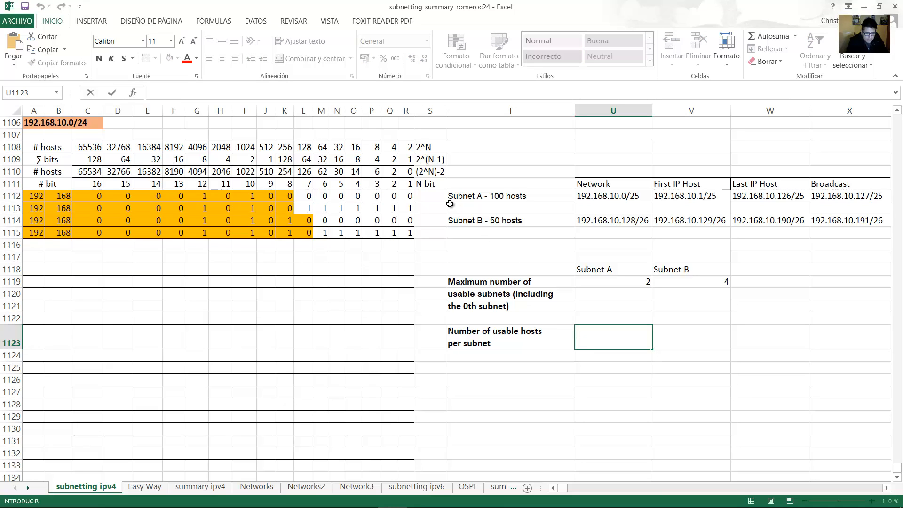
Enter =2^7-2 in U1123 so Subnet A shows 126 usable hosts.
{"action": "type", "text": "=2^7-"}
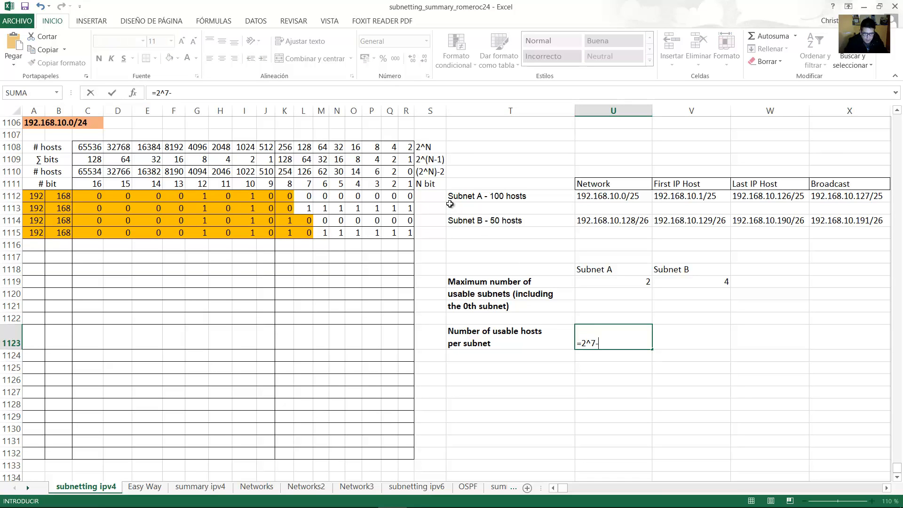
{"action": "type", "text": "2"}
{"action": "key", "text": "Return"}
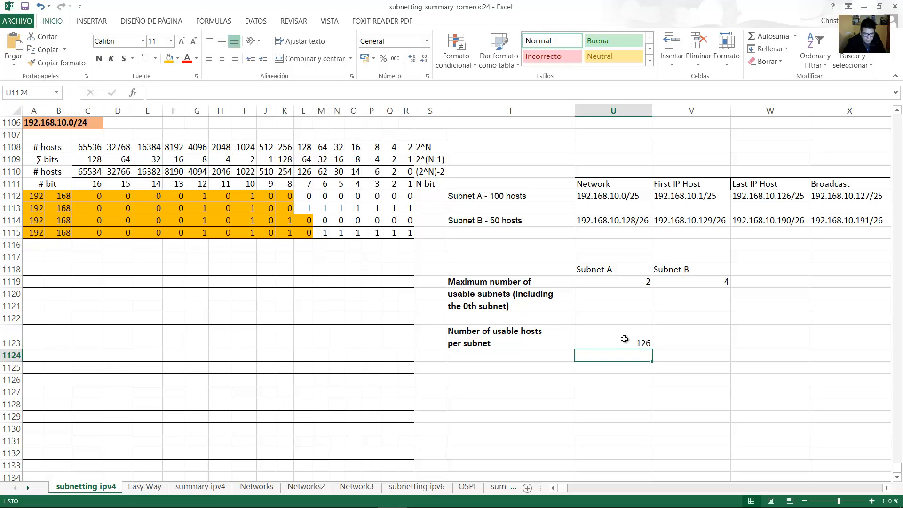
{"action": "left_click", "coordinate": [626, 330]}
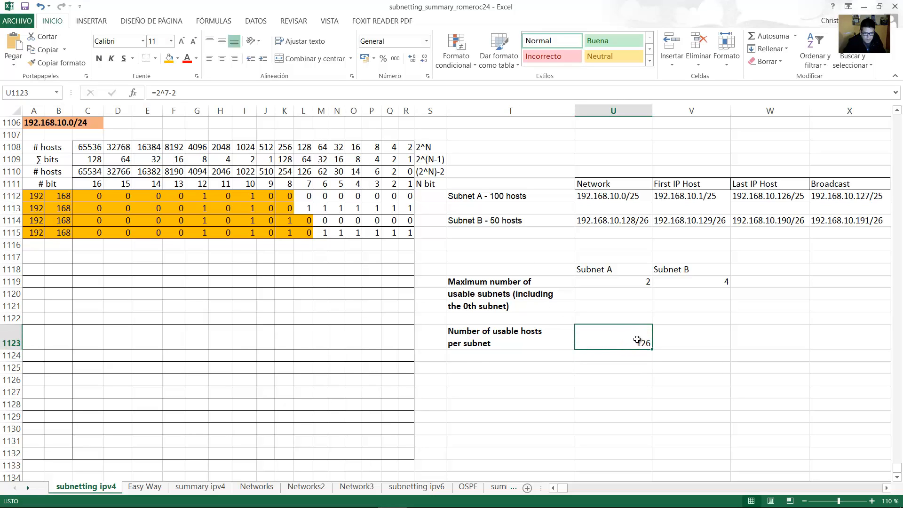
{"action": "left_click", "coordinate": [687, 336]}
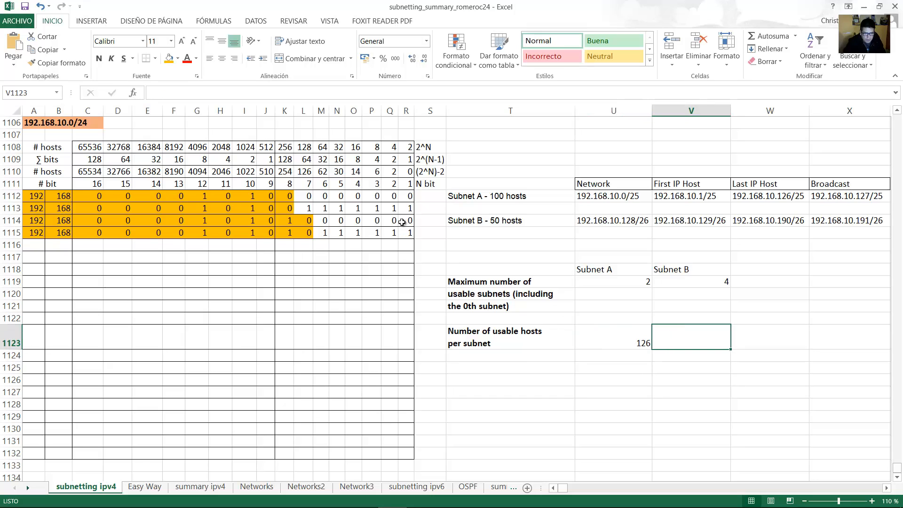
Check Subnet B's host bits in bit-table row 1114, then begin its hosts formula with =2.
{"action": "left_click", "coordinate": [332, 220]}
{"action": "left_click_drag", "start_coordinate": [322, 172], "coordinate": [327, 234]}
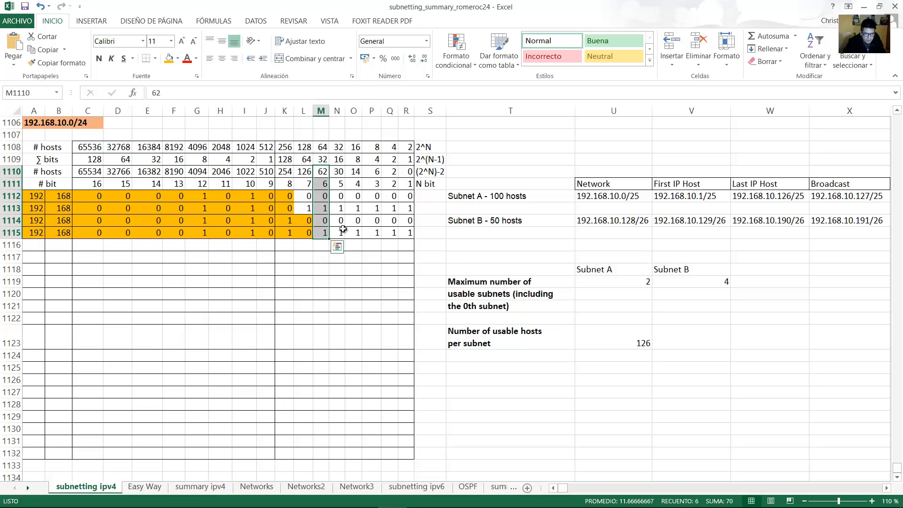
{"action": "left_click", "coordinate": [357, 220]}
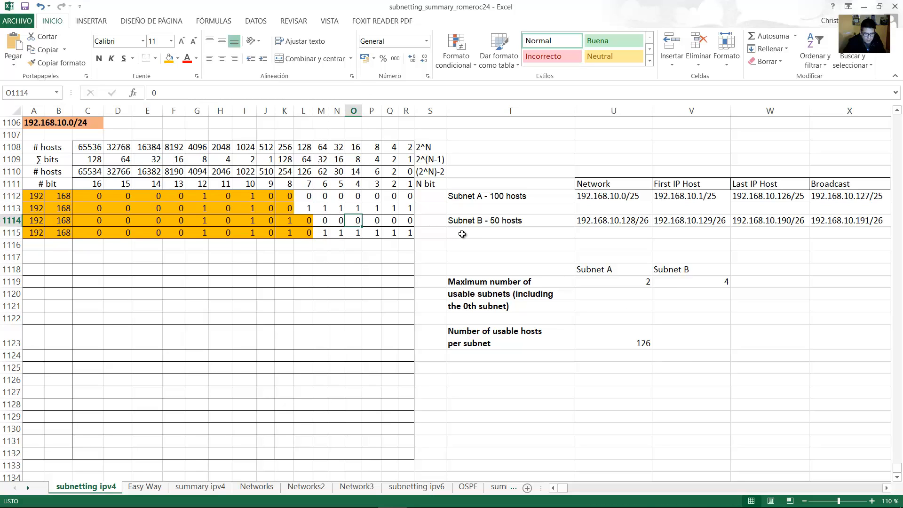
{"action": "left_click", "coordinate": [407, 221]}
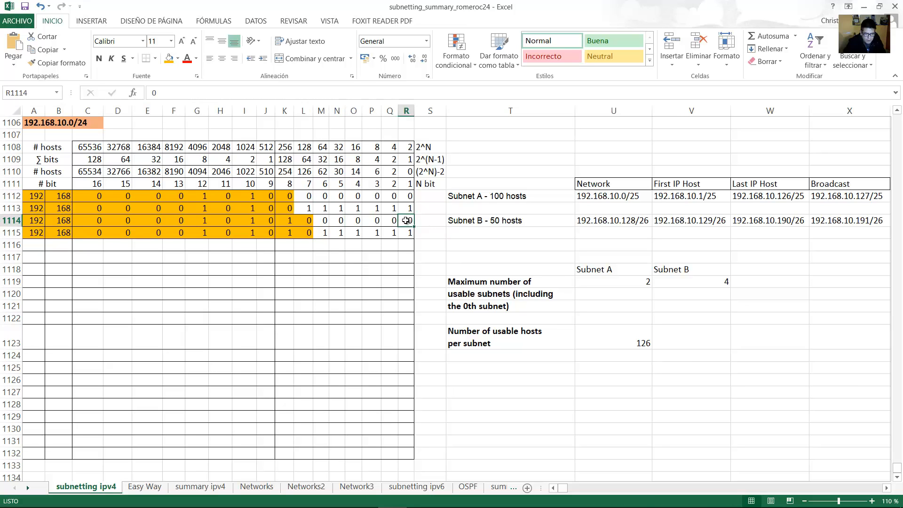
{"action": "left_click_drag", "start_coordinate": [409, 220], "coordinate": [323, 220]}
{"action": "left_click", "coordinate": [688, 339]}
{"action": "type", "text": "="}
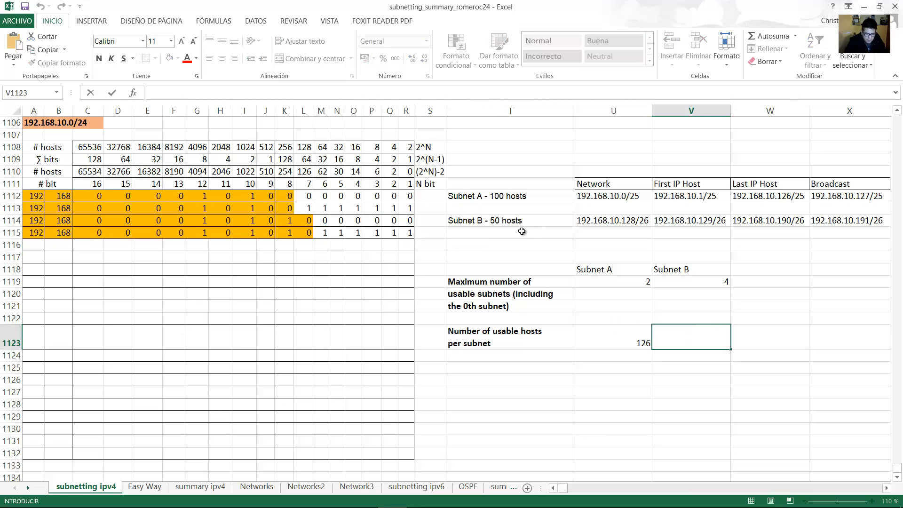
{"action": "type", "text": "2"}
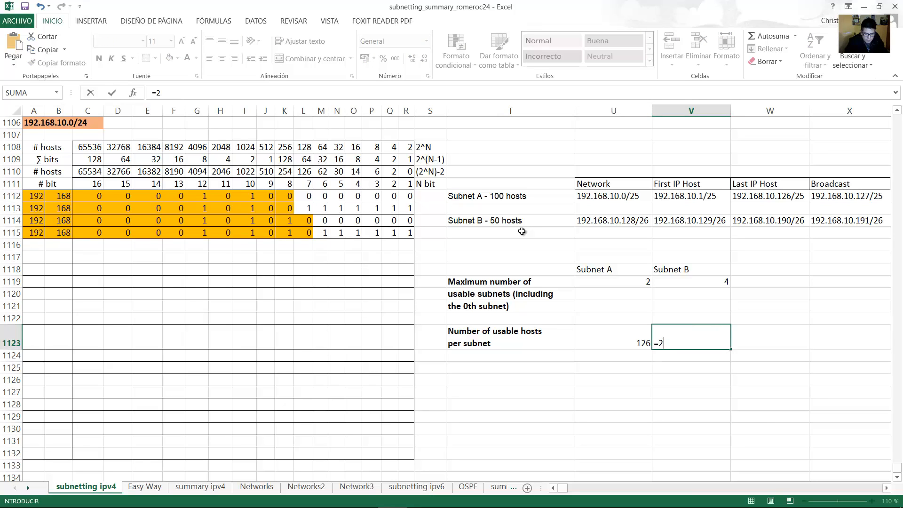
Complete Subnet B's formula as =2^6-2 in V1123 so it reads 62.
{"action": "key", "text": "alt"}
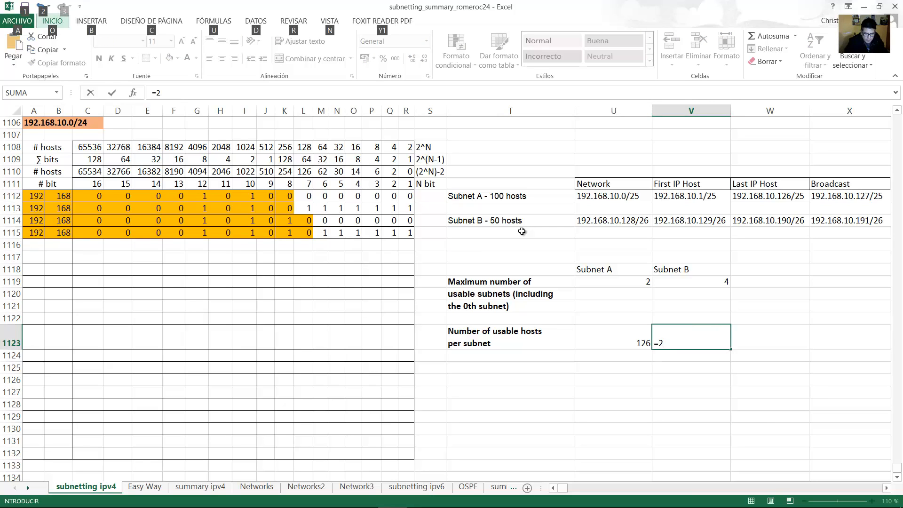
{"action": "key", "text": "Escape"}
{"action": "key", "text": "F2"}
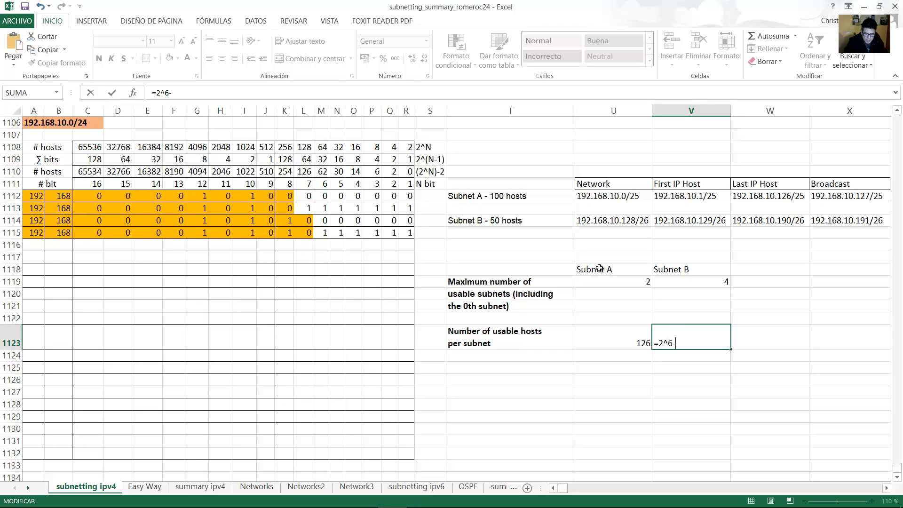
{"action": "type", "text": "^6-2"}
{"action": "key", "text": "Return"}
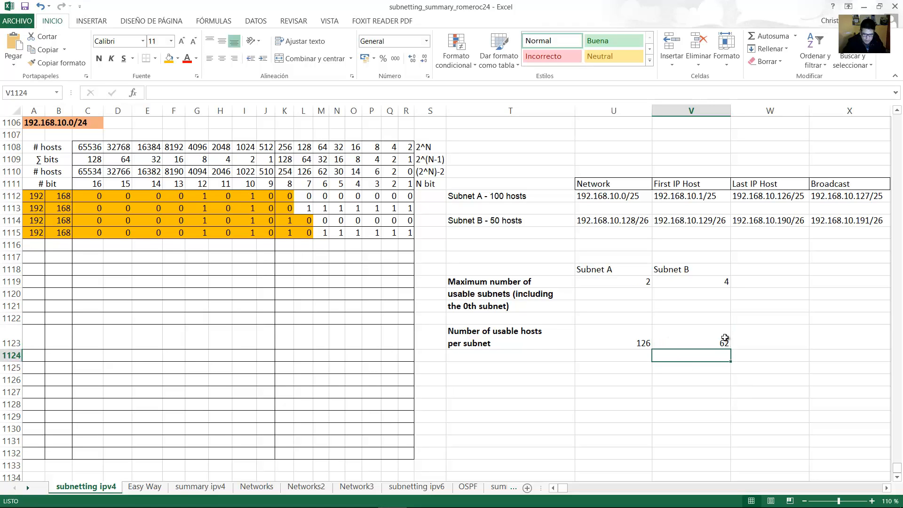
{"action": "left_click", "coordinate": [660, 338]}
Compare the 126 and 62 usable-host results against the row label and Subnet A/B headings.
{"action": "left_click", "coordinate": [605, 339]}
{"action": "left_click", "coordinate": [529, 336]}
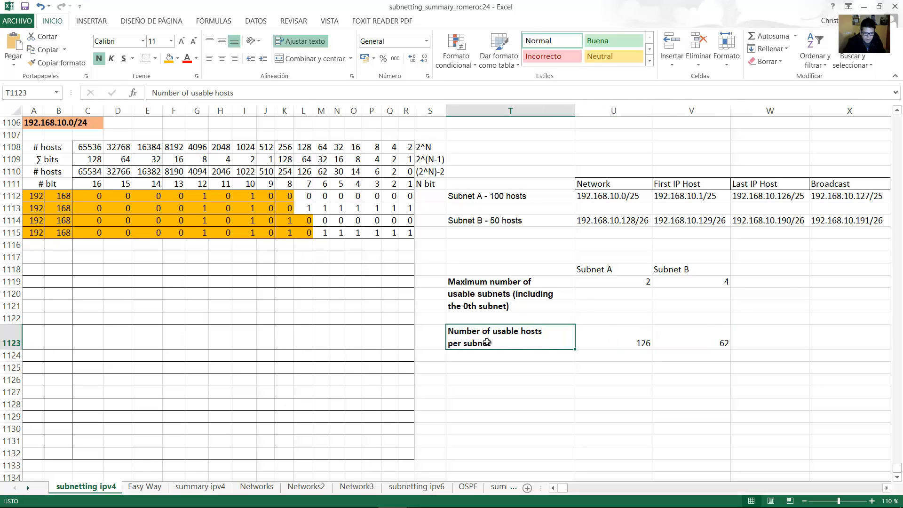
{"action": "left_click", "coordinate": [616, 338]}
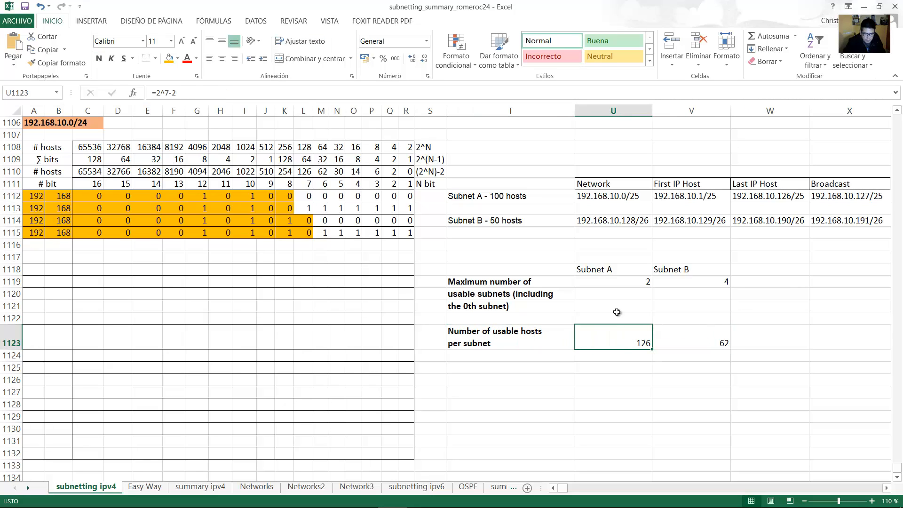
{"action": "left_click", "coordinate": [623, 269]}
{"action": "left_click", "coordinate": [526, 330]}
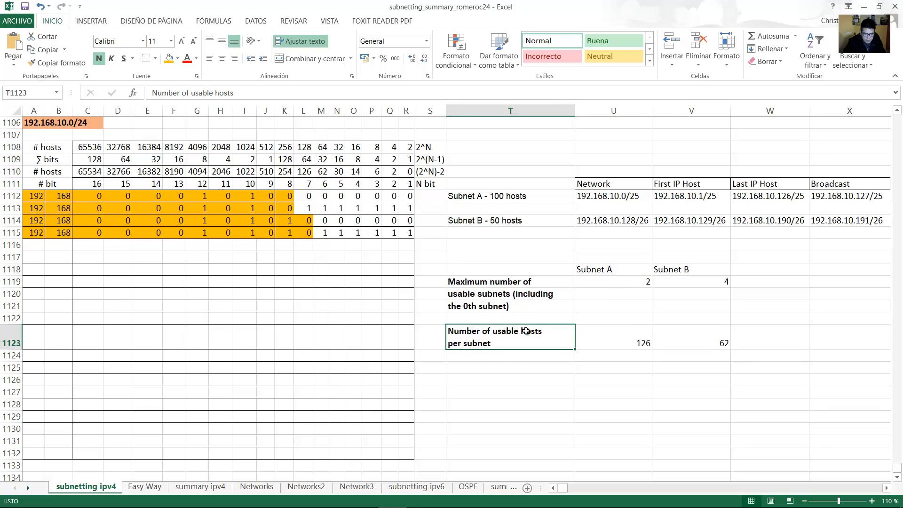
{"action": "left_click", "coordinate": [679, 271]}
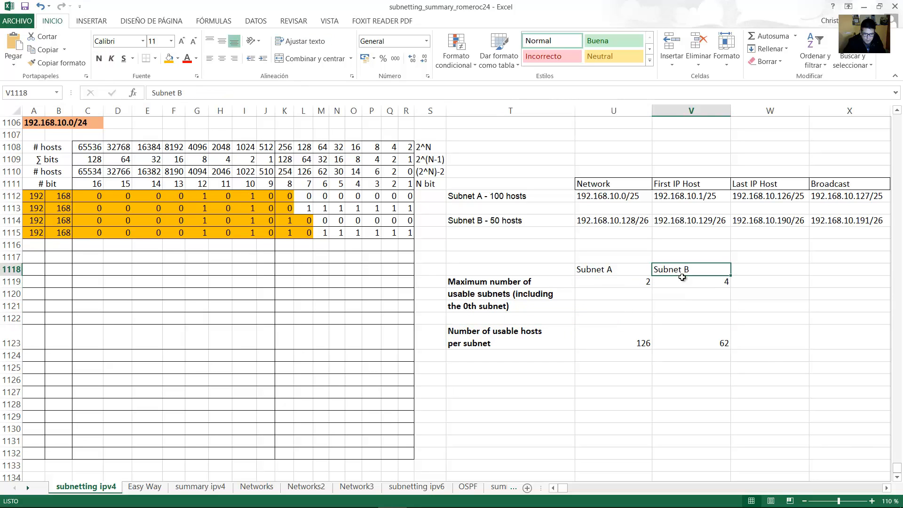
{"action": "left_click", "coordinate": [708, 338]}
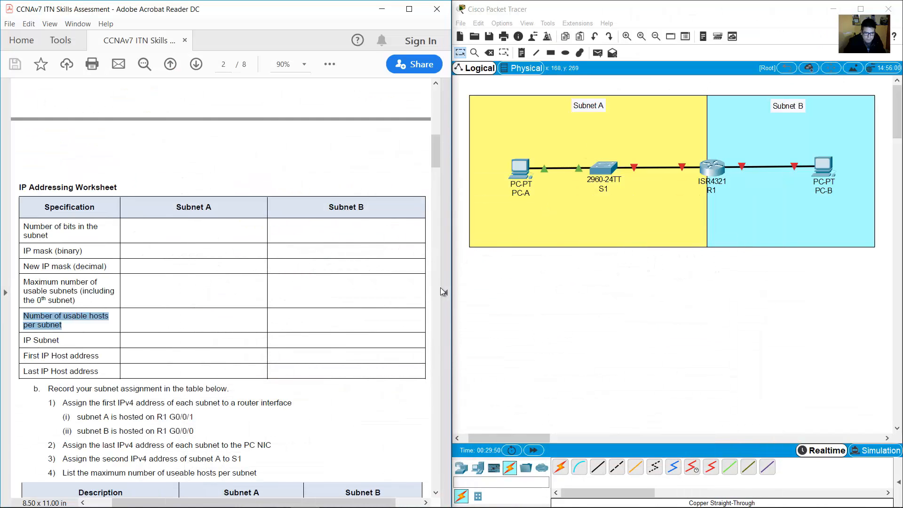
Highlight 'IP Subnet' in the PDF table, then return to Excel at Subnet A's network address.
{"action": "left_click", "coordinate": [246, 329]}
{"action": "left_click_drag", "start_coordinate": [24, 344], "coordinate": [59, 341]}
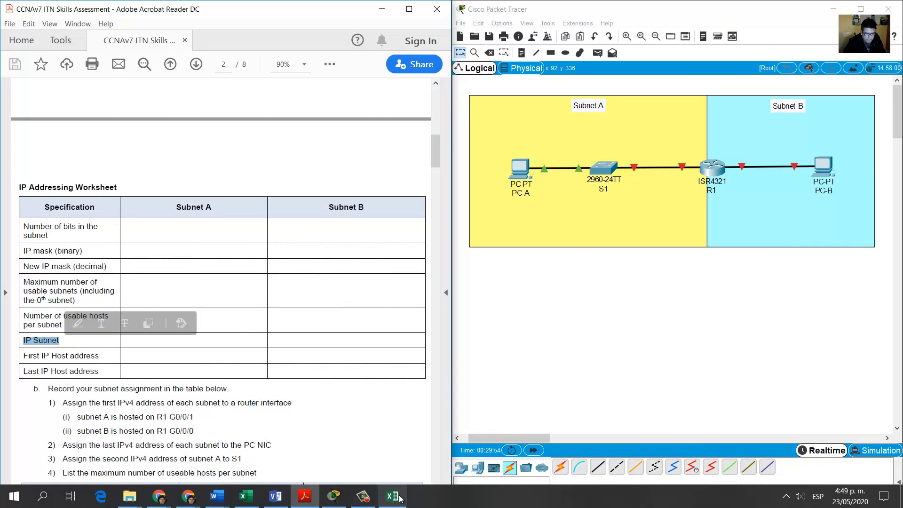
{"action": "left_click", "coordinate": [401, 499]}
{"action": "left_click", "coordinate": [607, 195]}
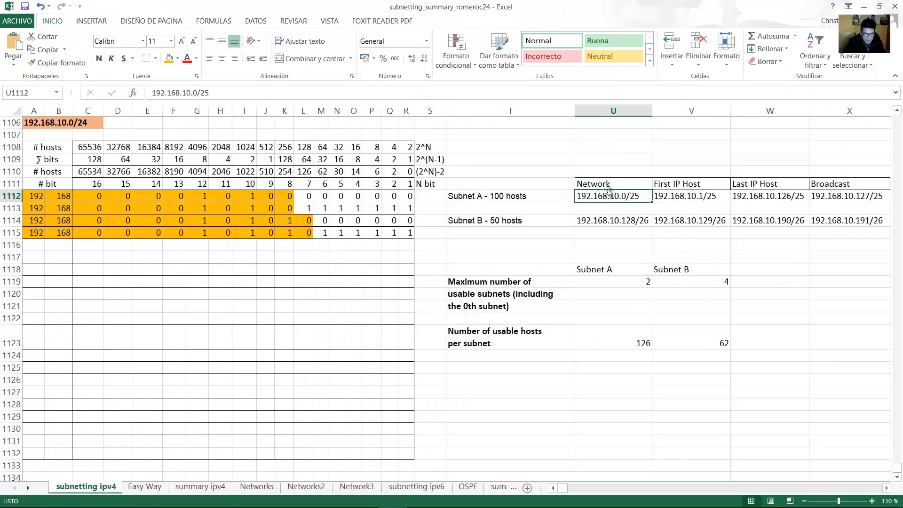
{"action": "left_click", "coordinate": [620, 219]}
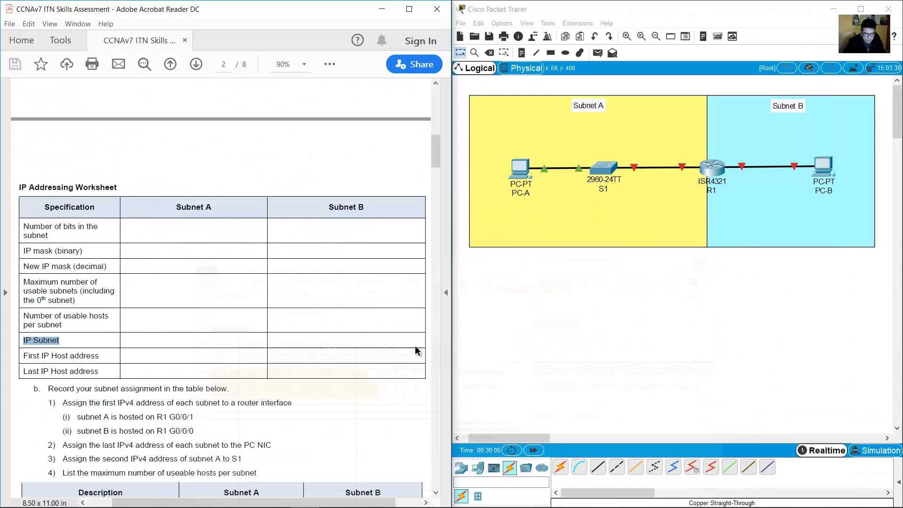
{"action": "left_click", "coordinate": [863, 7]}
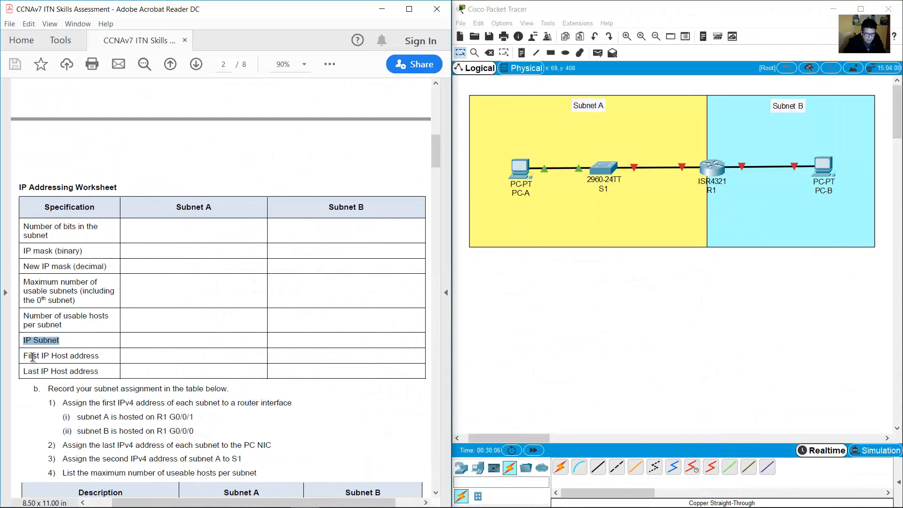
{"action": "left_click_drag", "start_coordinate": [31, 357], "coordinate": [101, 379]}
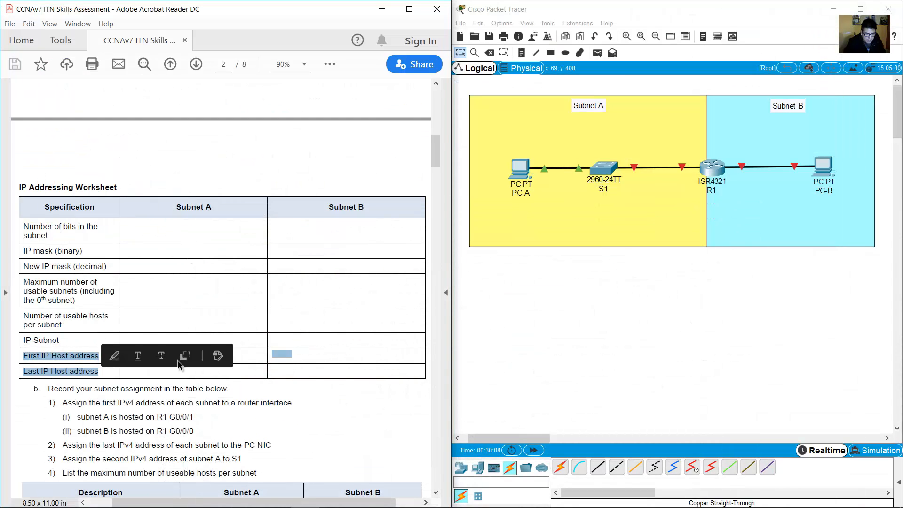
{"action": "left_click", "coordinate": [393, 502]}
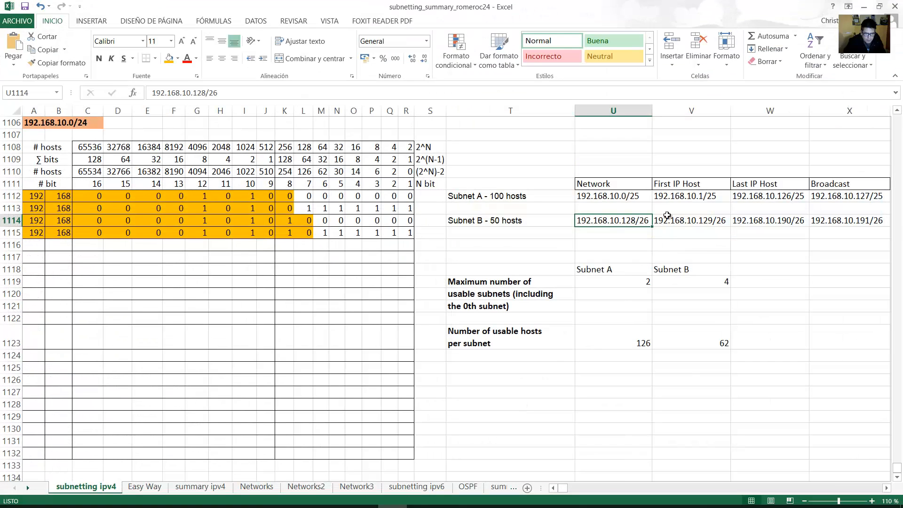
{"action": "left_click", "coordinate": [680, 199]}
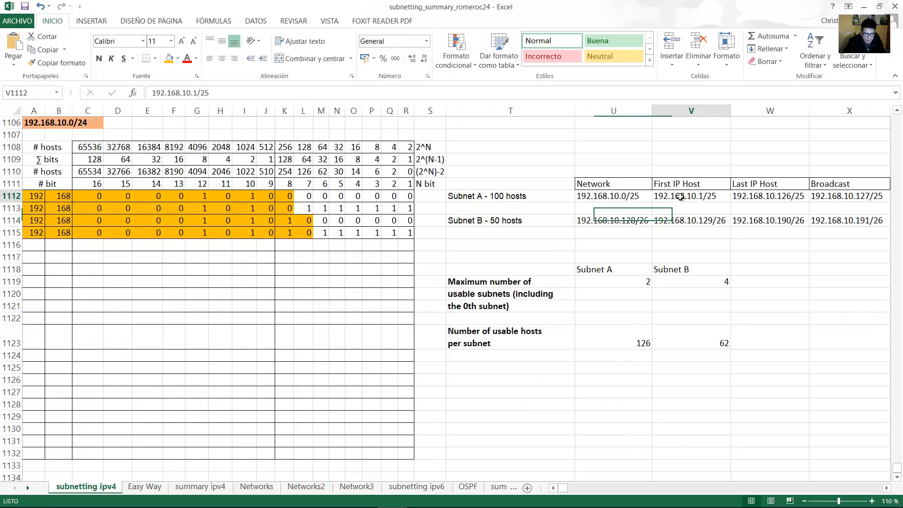
{"action": "left_click", "coordinate": [775, 195]}
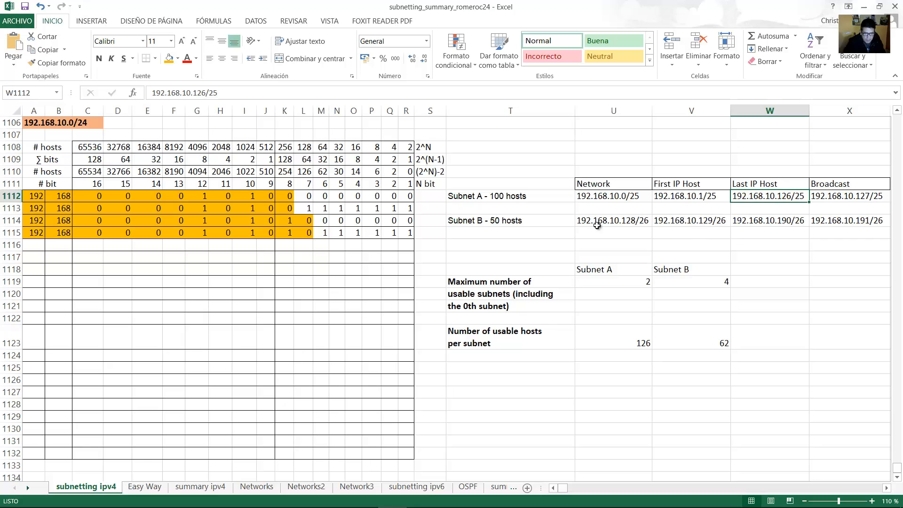
{"action": "left_click", "coordinate": [502, 224]}
{"action": "left_click", "coordinate": [707, 224]}
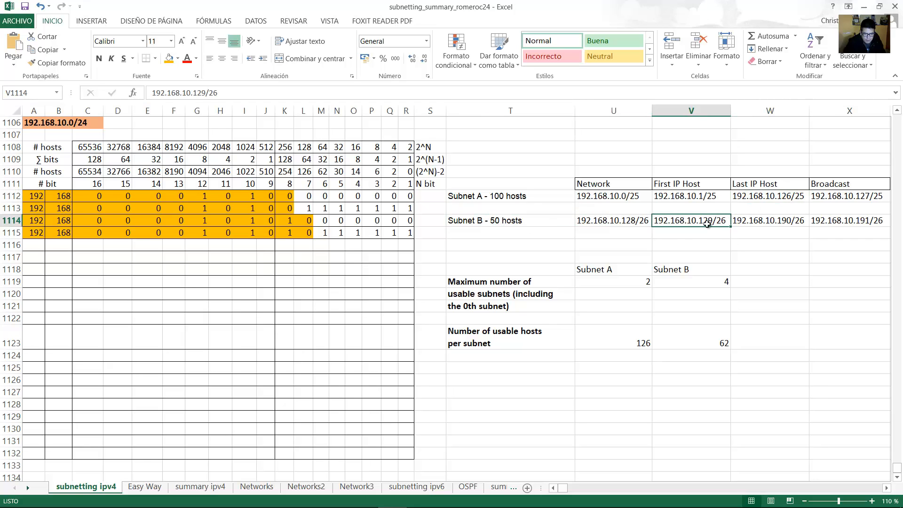
{"action": "left_click", "coordinate": [783, 224]}
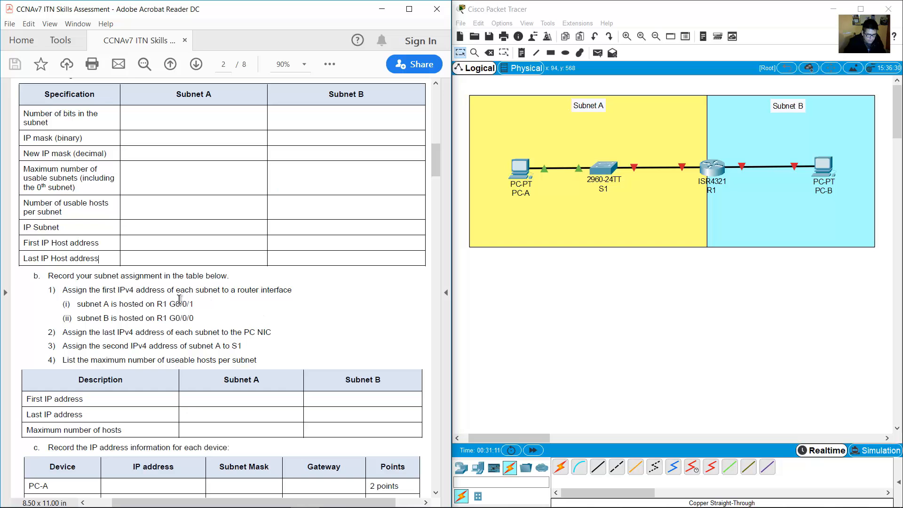
Highlight the R1 G0/0/1 interface instructions in the PDF, then nudge the Subnet A note right.
{"action": "left_click_drag", "start_coordinate": [62, 290], "coordinate": [303, 295]}
{"action": "left_click_drag", "start_coordinate": [76, 303], "coordinate": [194, 305]}
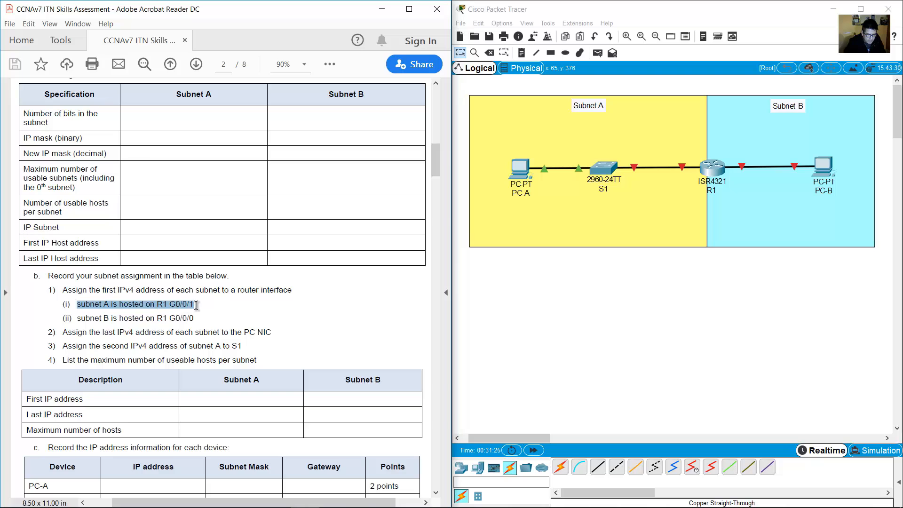
{"action": "left_click", "coordinate": [649, 293]}
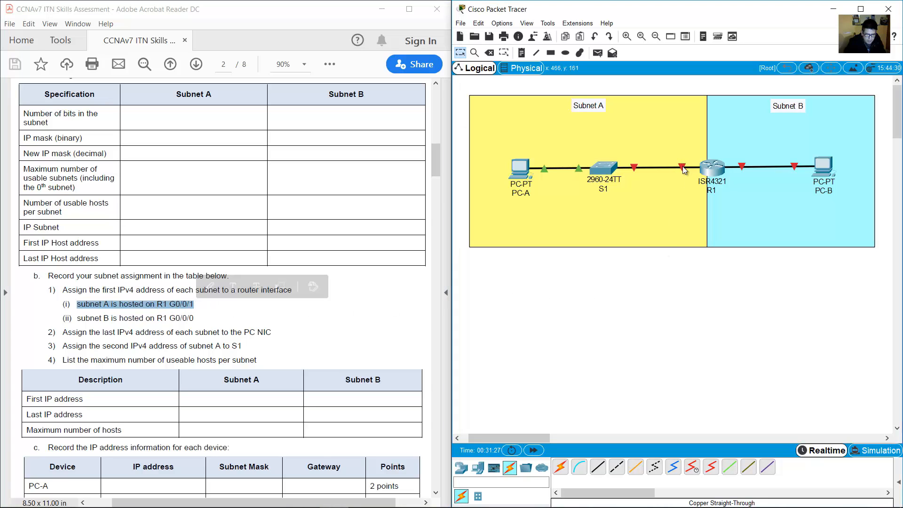
{"action": "mouse_move", "coordinate": [683, 168]}
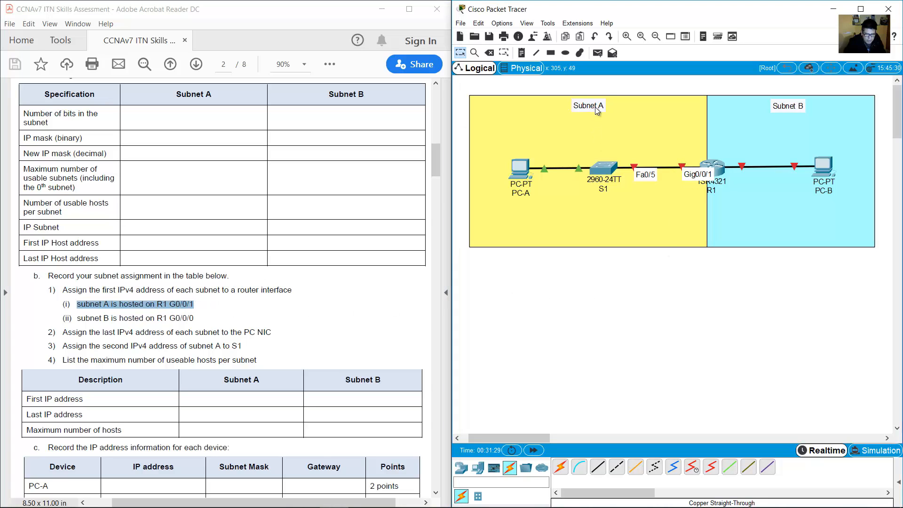
{"action": "left_click_drag", "start_coordinate": [593, 105], "coordinate": [598, 104]}
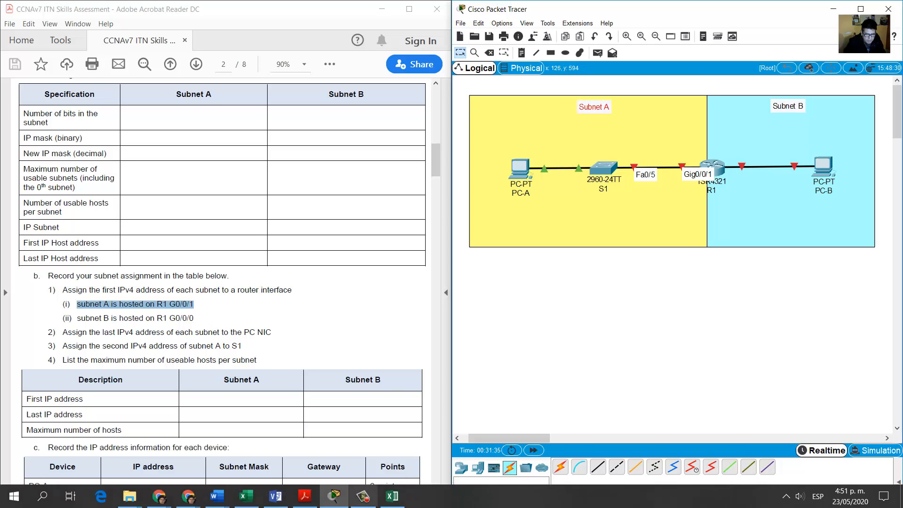
{"action": "left_click", "coordinate": [396, 498]}
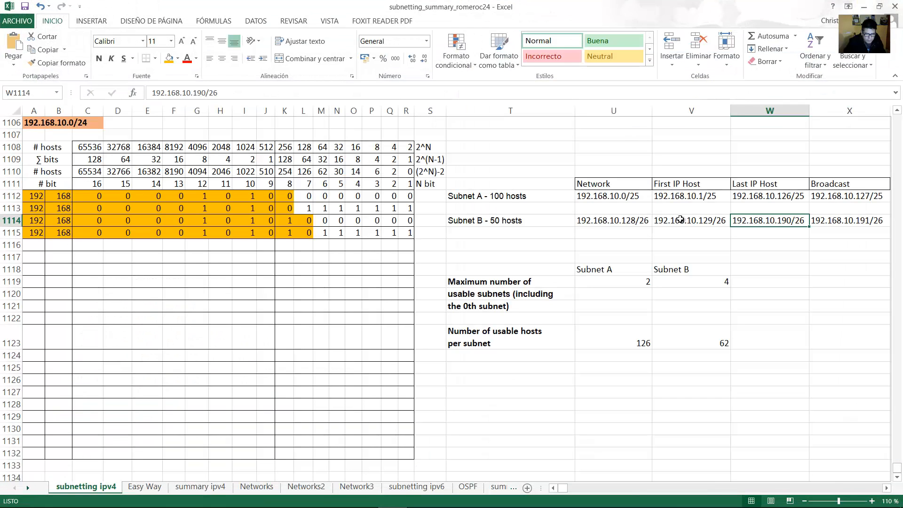
Copy 192.168.10.0/25 out of cell U1112 with Copiar, then minimize Excel.
{"action": "left_click", "coordinate": [690, 196]}
{"action": "double_click", "coordinate": [706, 194]}
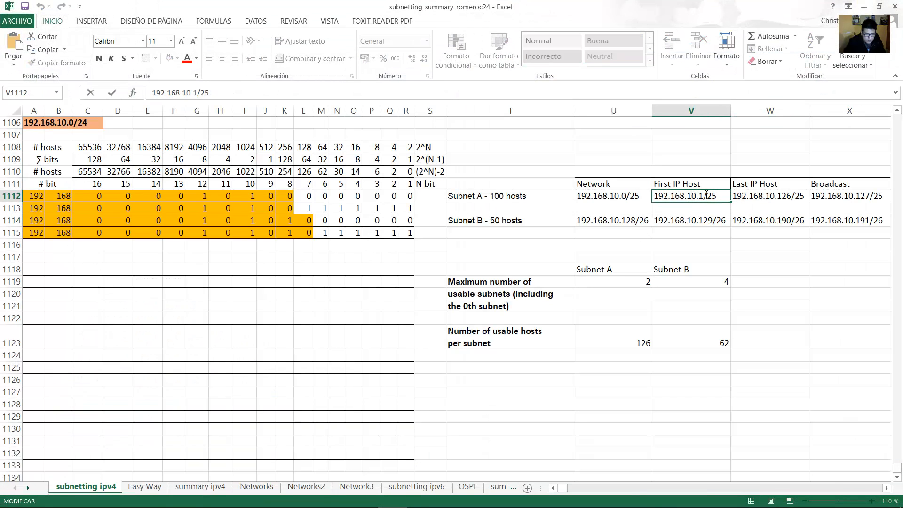
{"action": "left_click_drag", "start_coordinate": [705, 194], "coordinate": [573, 196]}
{"action": "left_click", "coordinate": [638, 194]}
{"action": "double_click", "coordinate": [644, 196]}
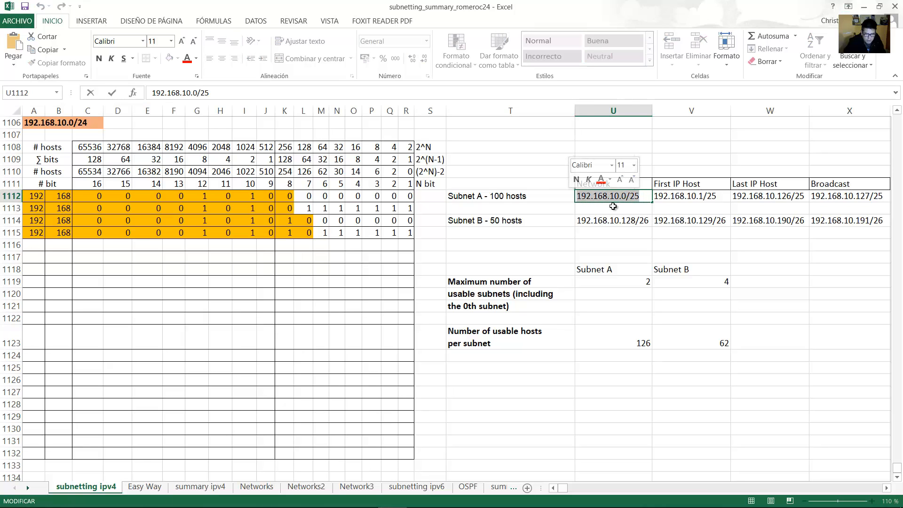
{"action": "right_click", "coordinate": [620, 201]}
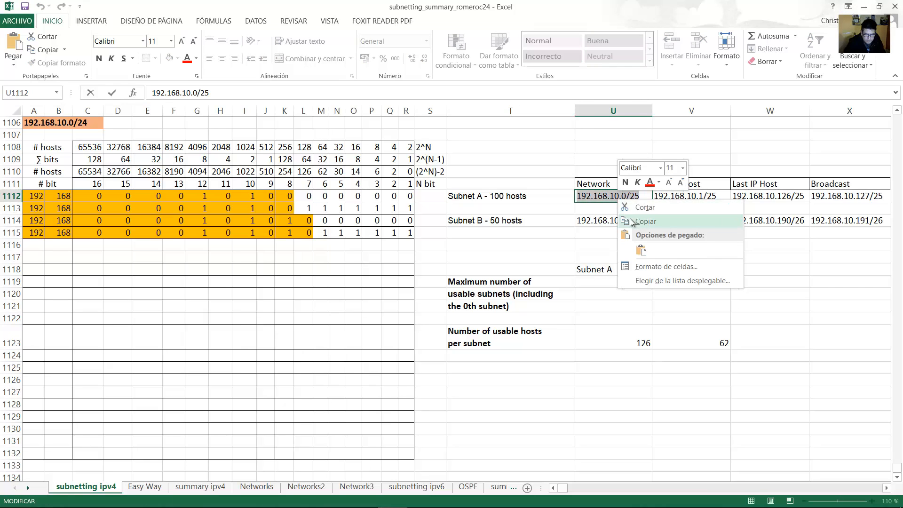
{"action": "left_click", "coordinate": [635, 220]}
{"action": "left_click", "coordinate": [864, 6]}
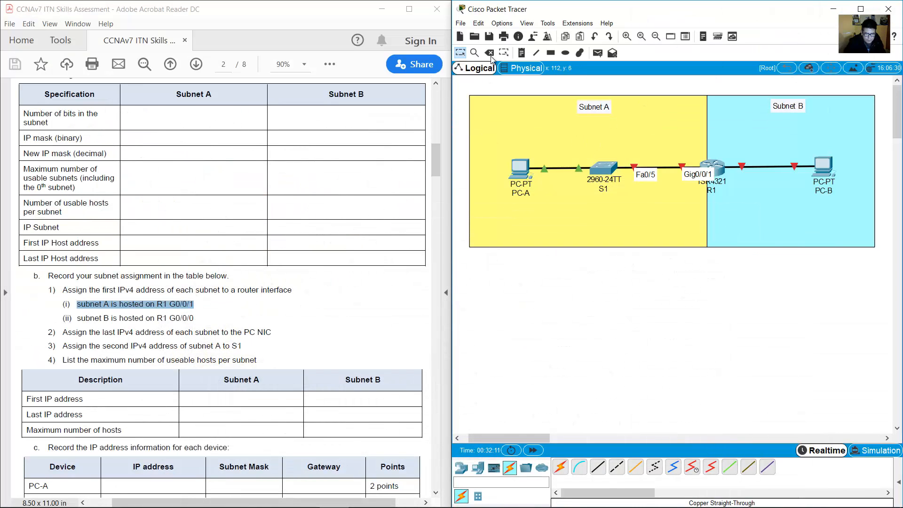
Paste 192.168.10.0/25 as a note under the Subnet A label and nudge it into place.
{"action": "left_click", "coordinate": [560, 120]}
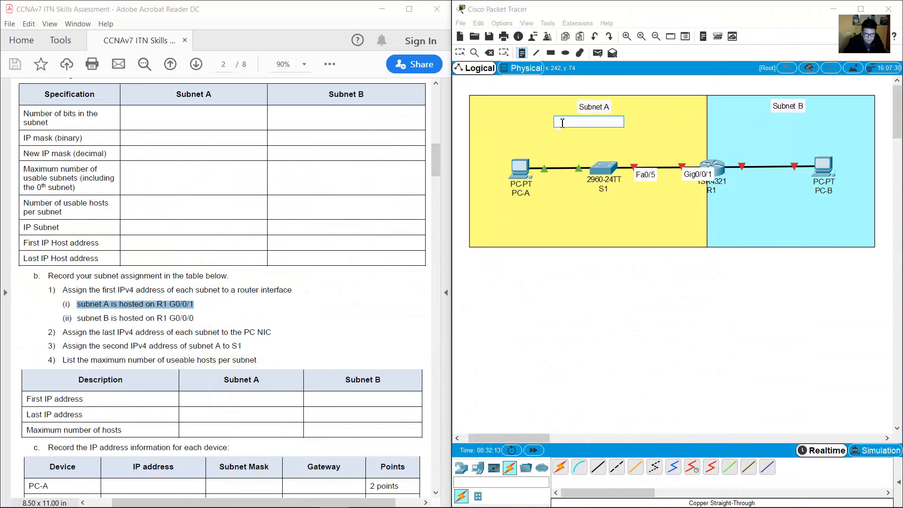
{"action": "key", "text": "ctrl+v"}
{"action": "left_click", "coordinate": [562, 288]}
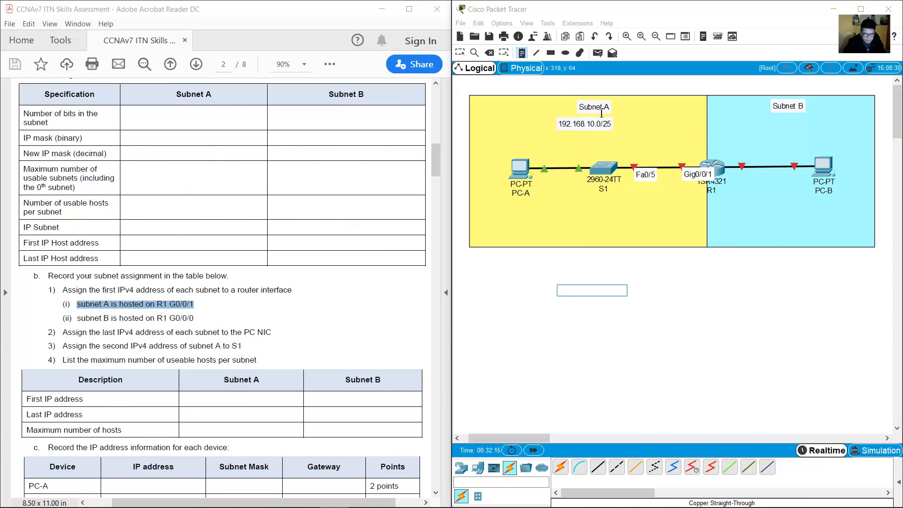
{"action": "left_click", "coordinate": [460, 52]}
{"action": "left_click_drag", "start_coordinate": [586, 125], "coordinate": [598, 122]}
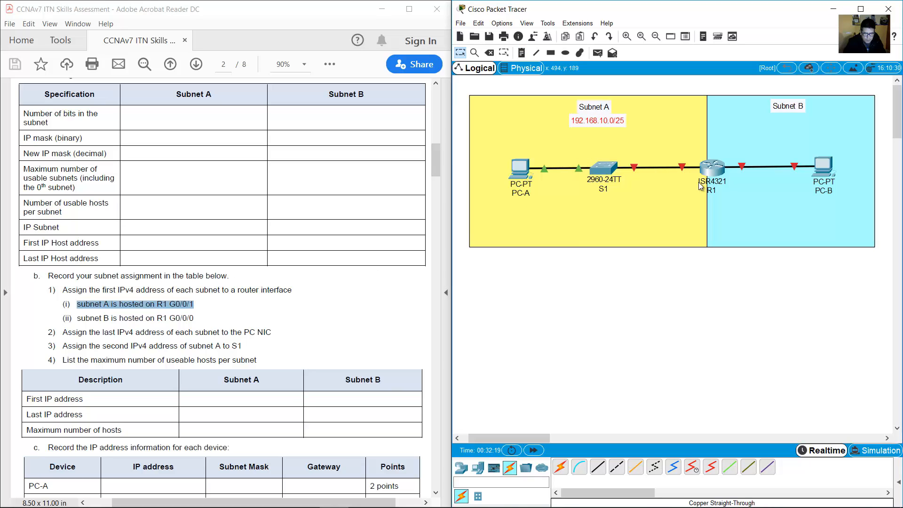
{"action": "mouse_move", "coordinate": [690, 173]}
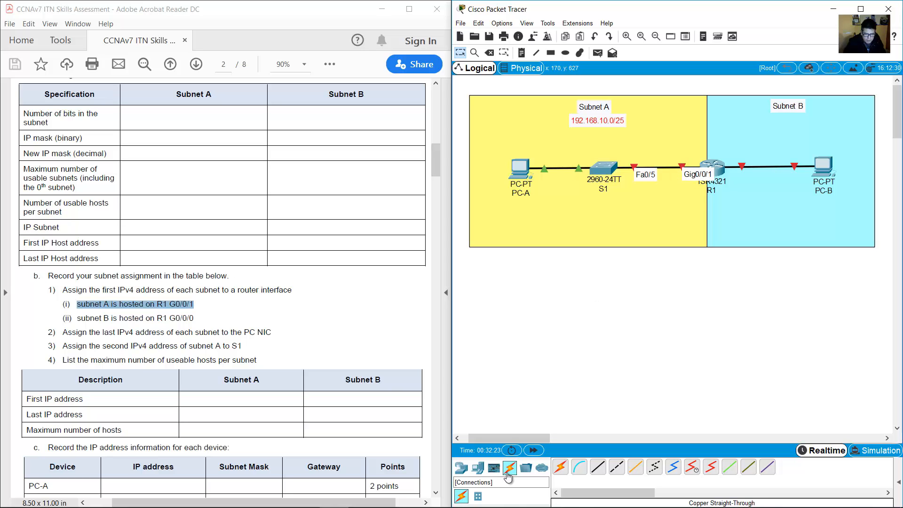
{"action": "left_click", "coordinate": [393, 496]}
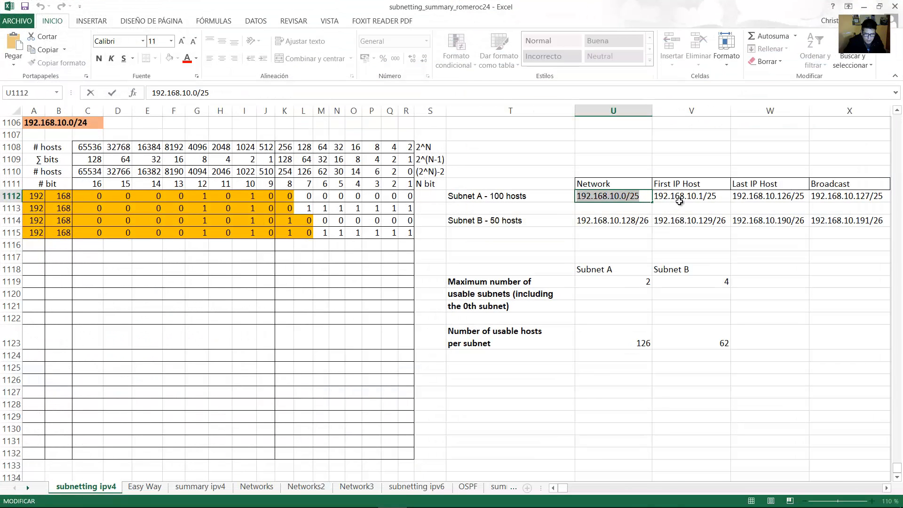
Place a .1 note beside R1's Gig0/0/1 port for Subnet A's router address.
{"action": "left_click", "coordinate": [694, 199]}
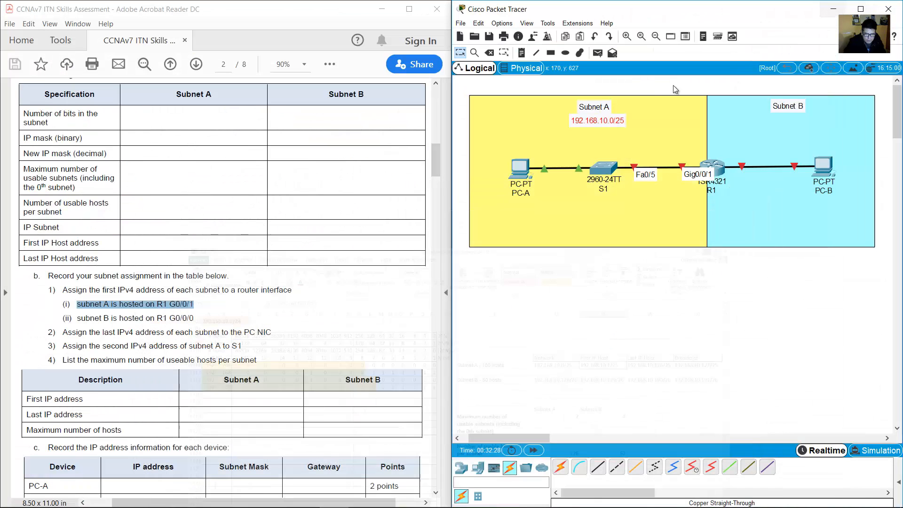
{"action": "left_click", "coordinate": [864, 6]}
{"action": "left_click", "coordinate": [521, 53]}
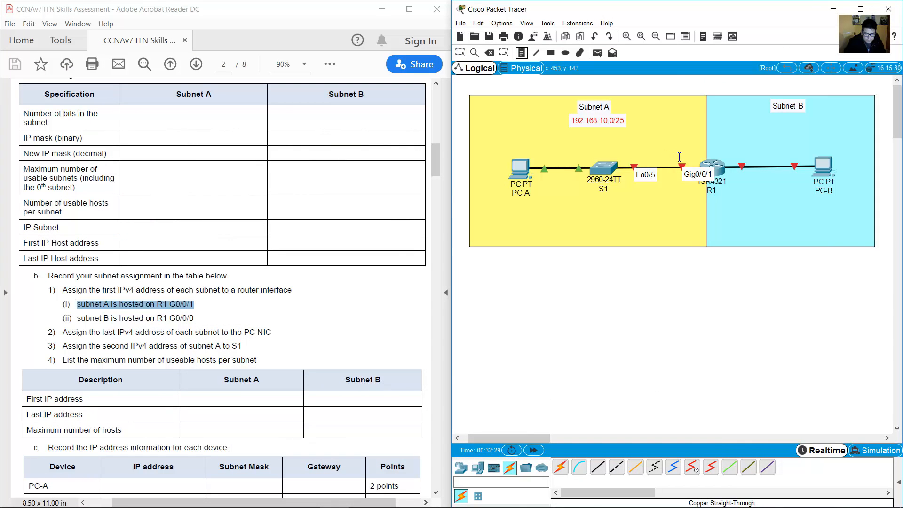
{"action": "left_click", "coordinate": [678, 154]}
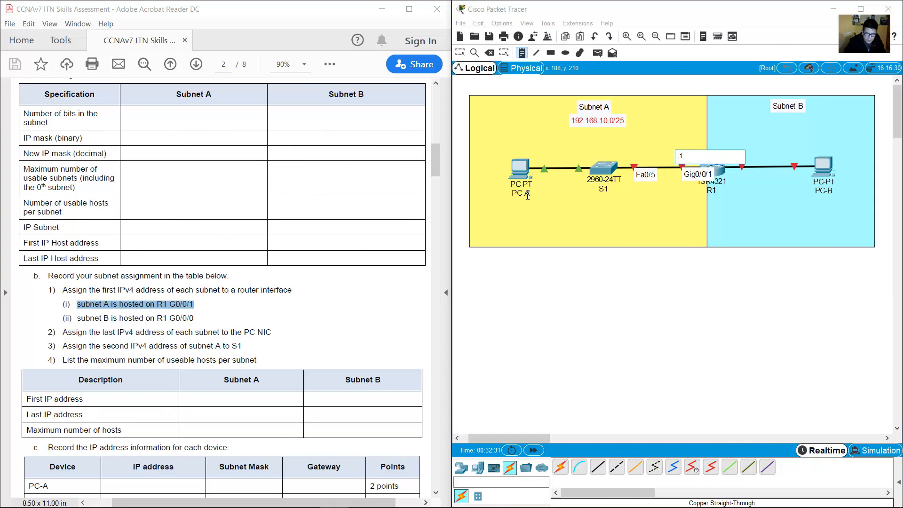
{"action": "left_click", "coordinate": [661, 372]}
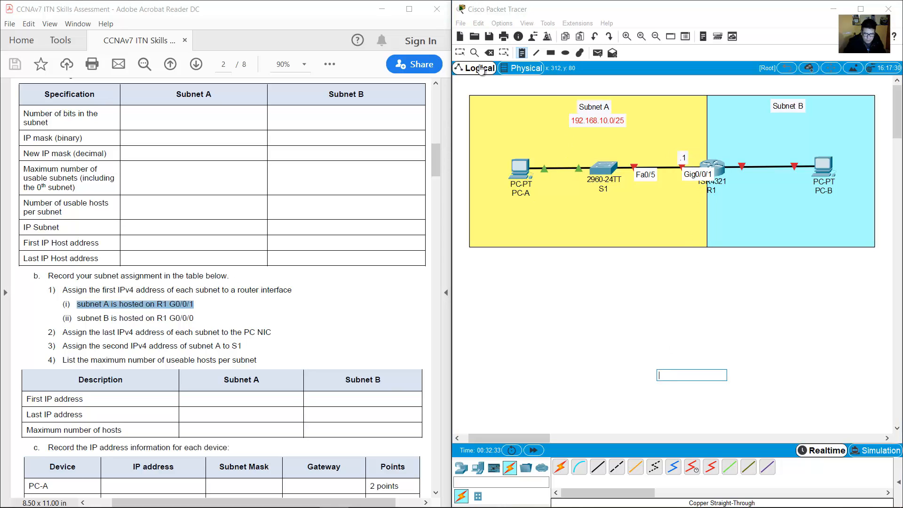
{"action": "left_click", "coordinate": [460, 53]}
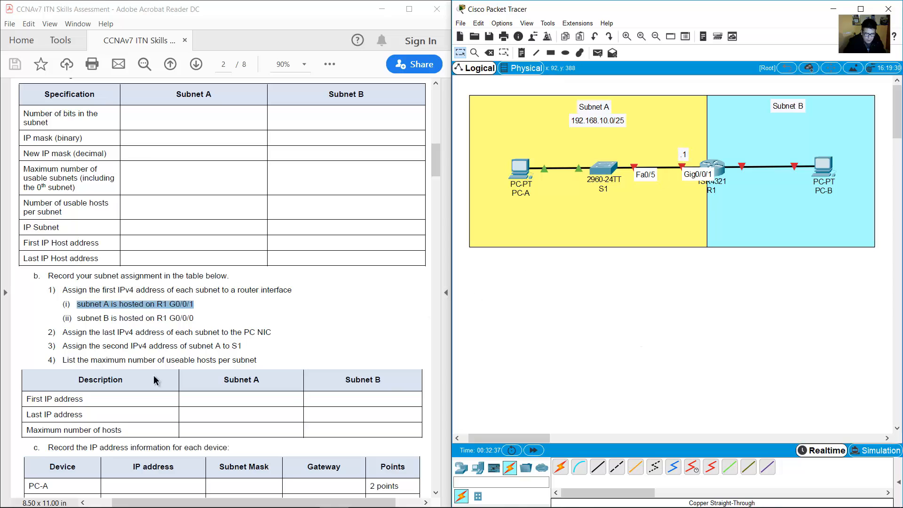
Highlight the PDF line stating where subnet B is hosted, then return to Packet Tracer.
{"action": "left_click_drag", "start_coordinate": [84, 318], "coordinate": [194, 319]}
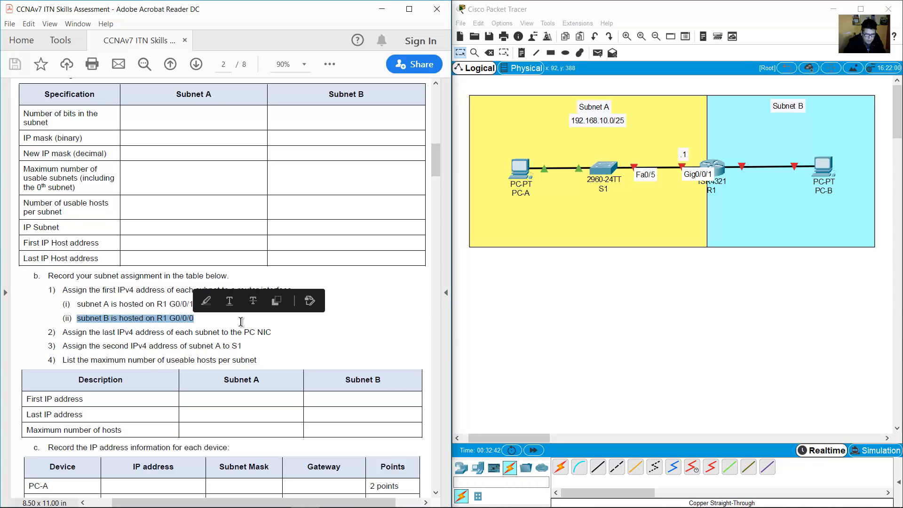
{"action": "left_click", "coordinate": [703, 287]}
{"action": "mouse_move", "coordinate": [745, 171]}
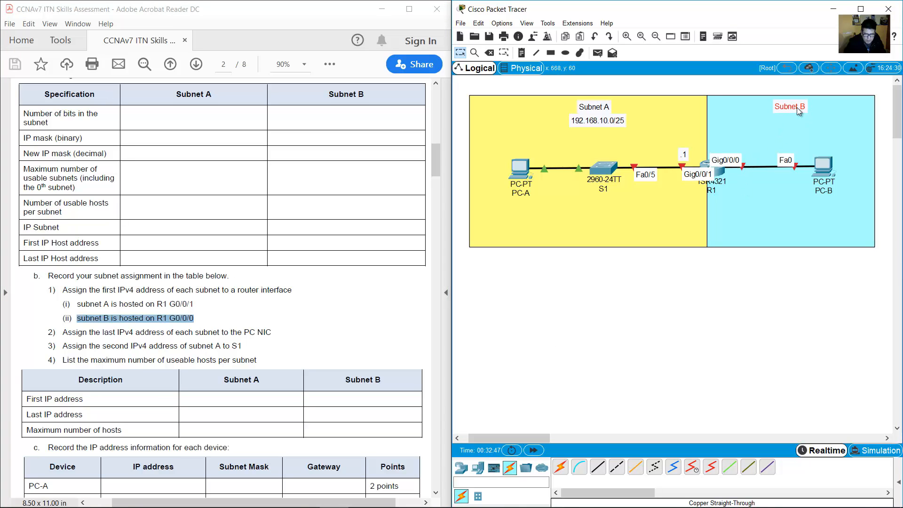
Copy 192.168.10.128/26 out of cell U1114 with Copiar, then minimize Excel.
{"action": "left_click", "coordinate": [392, 496]}
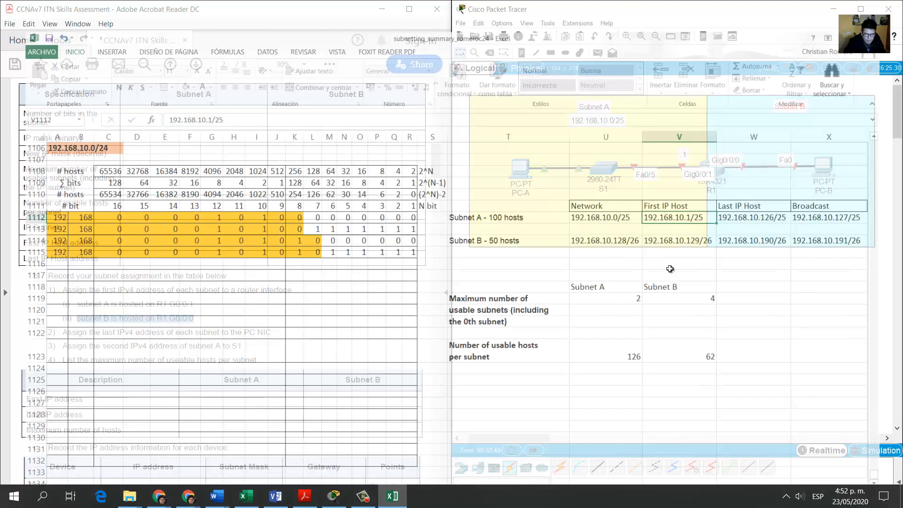
{"action": "left_click", "coordinate": [607, 220]}
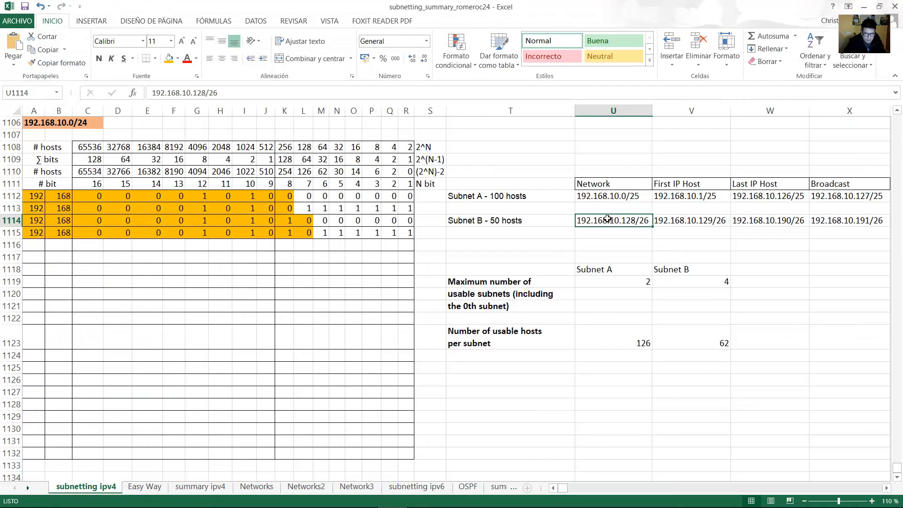
{"action": "double_click", "coordinate": [641, 218]}
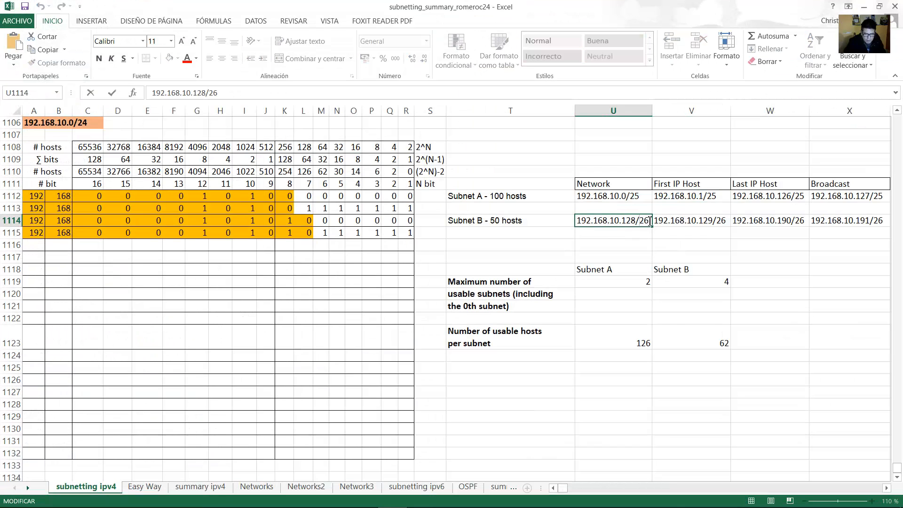
{"action": "left_click_drag", "start_coordinate": [649, 220], "coordinate": [591, 219]}
{"action": "right_click", "coordinate": [591, 218]}
{"action": "left_click", "coordinate": [611, 231]}
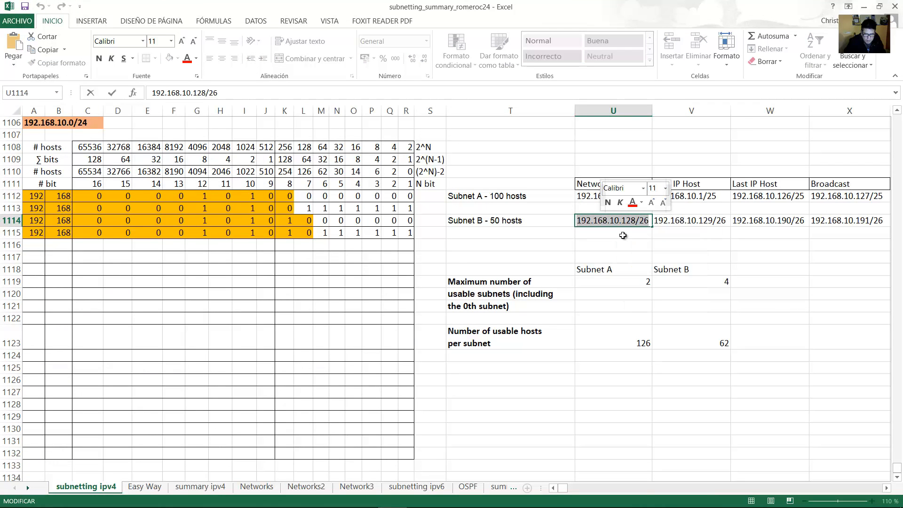
{"action": "left_click", "coordinate": [869, 7]}
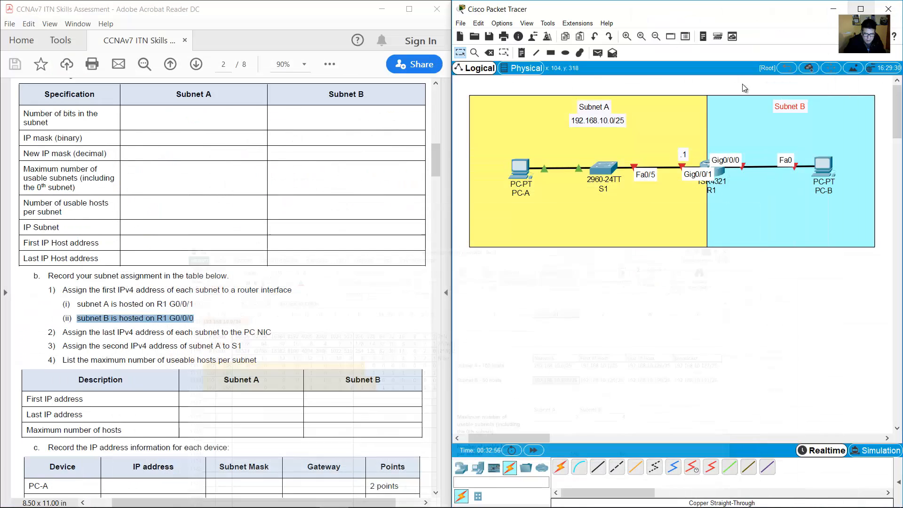
Paste 192.168.10.128/26 as a note beneath the Subnet B label and nudge it into place.
{"action": "left_click", "coordinate": [523, 53]}
{"action": "left_click", "coordinate": [752, 119]}
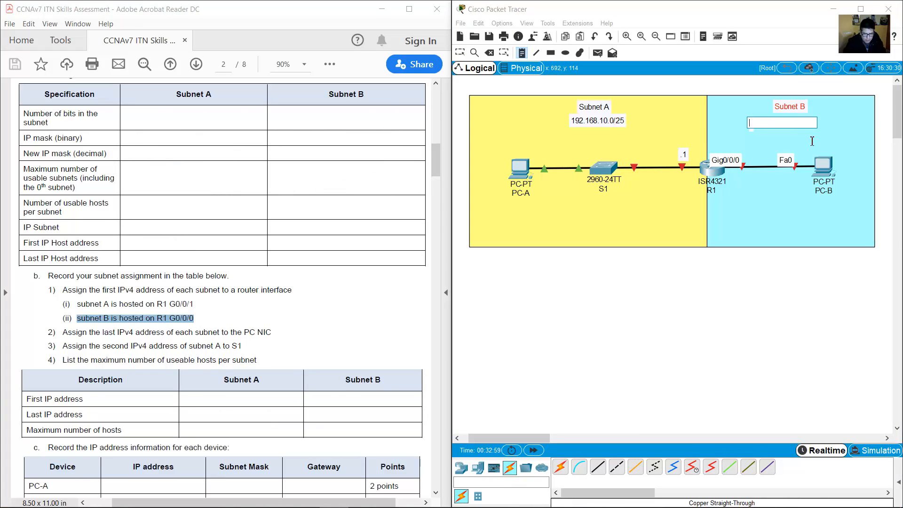
{"action": "key", "text": "ctrl+v"}
{"action": "left_click", "coordinate": [463, 54]}
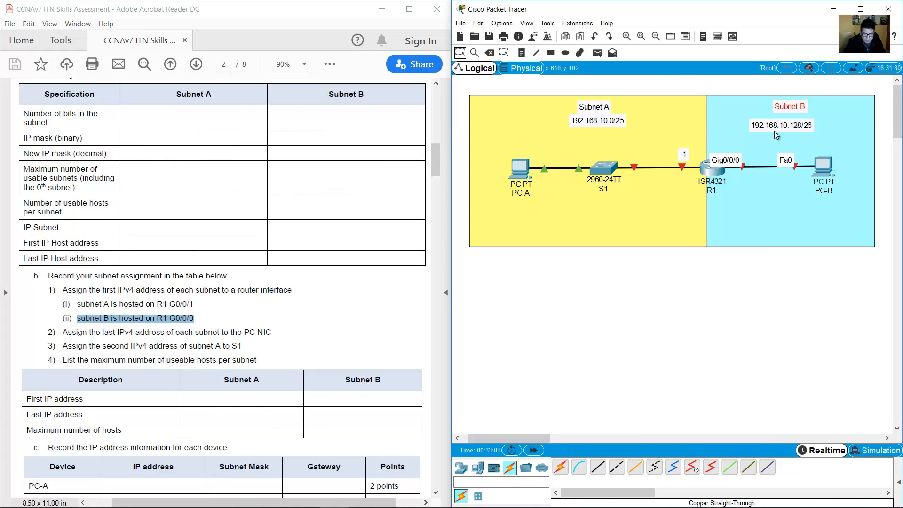
{"action": "left_click_drag", "start_coordinate": [778, 130], "coordinate": [788, 126]}
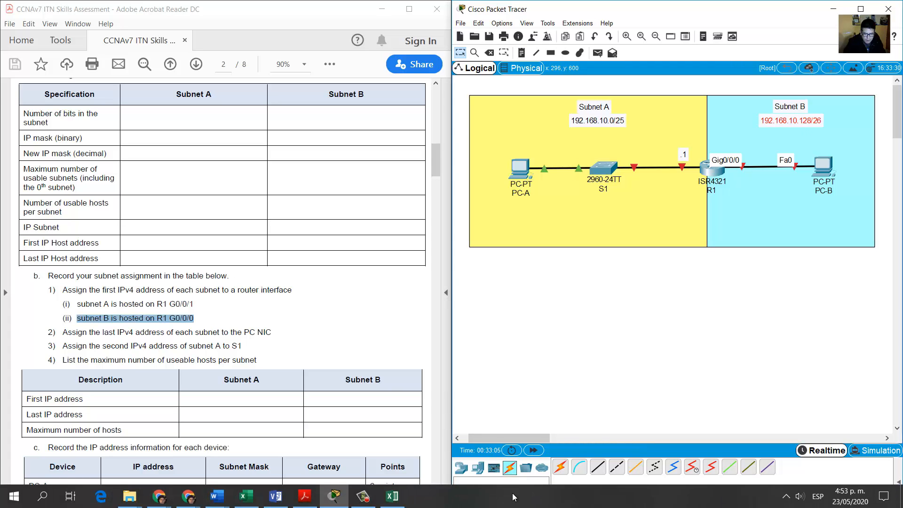
Check V1114's first host address, then place a .129 note above R1's Gig0/0/0 link.
{"action": "left_click", "coordinate": [393, 502]}
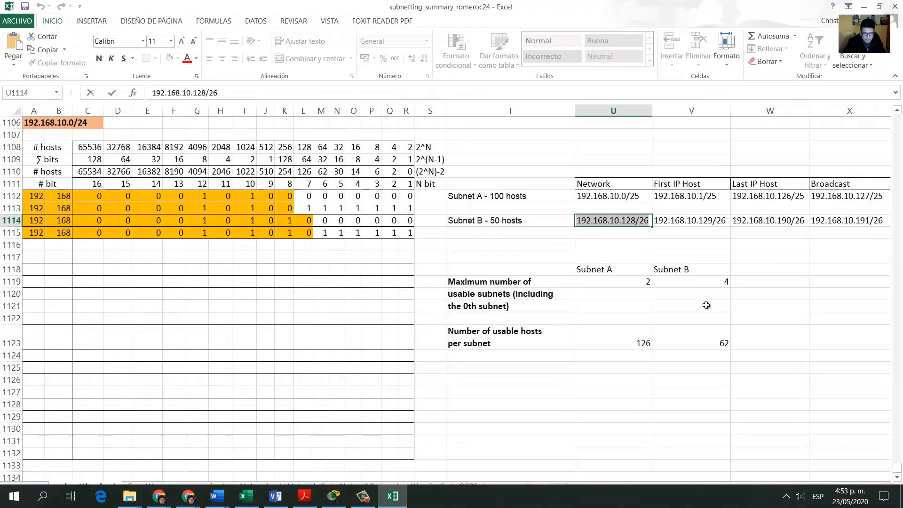
{"action": "left_click", "coordinate": [724, 222]}
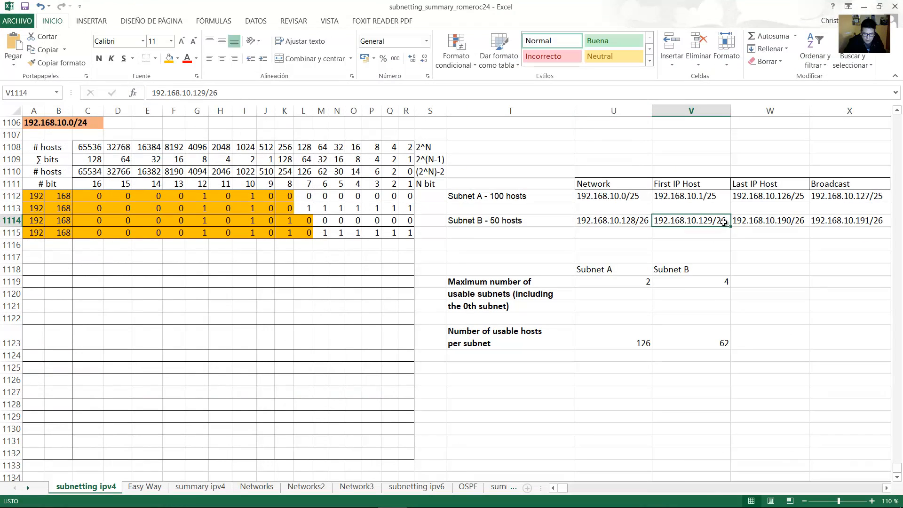
{"action": "double_click", "coordinate": [715, 221]}
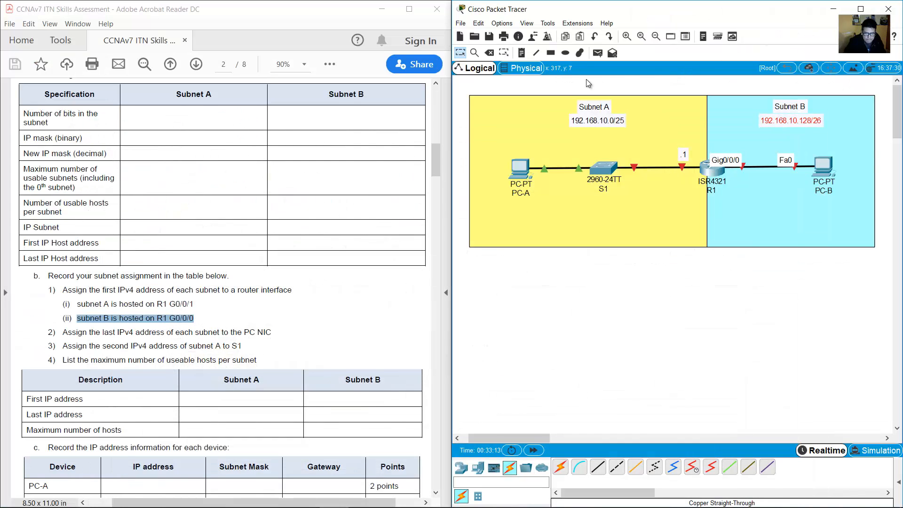
{"action": "left_click", "coordinate": [521, 53]}
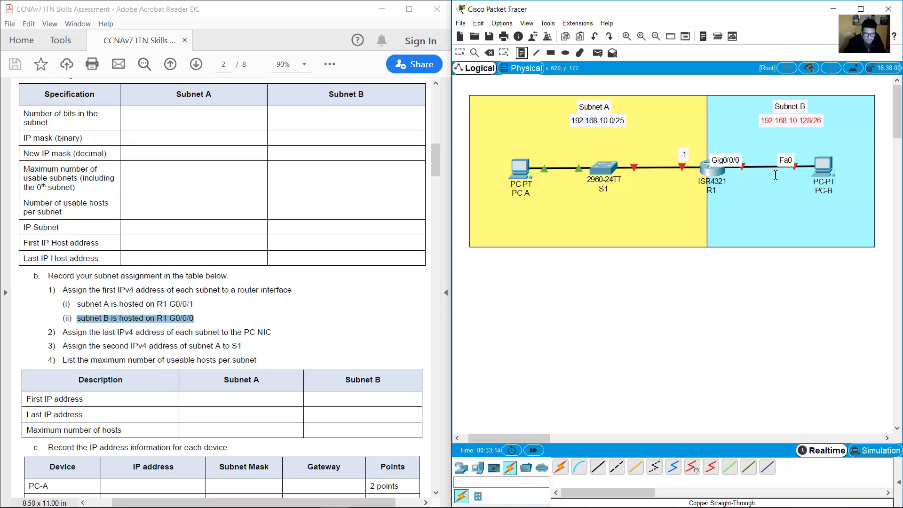
{"action": "left_click", "coordinate": [746, 152]}
{"action": "type", "text": ".1"}
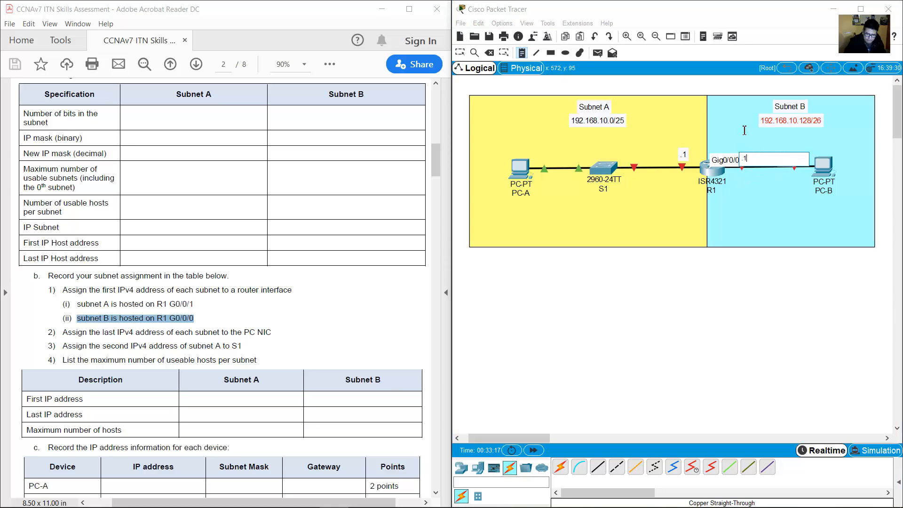
{"action": "type", "text": "29"}
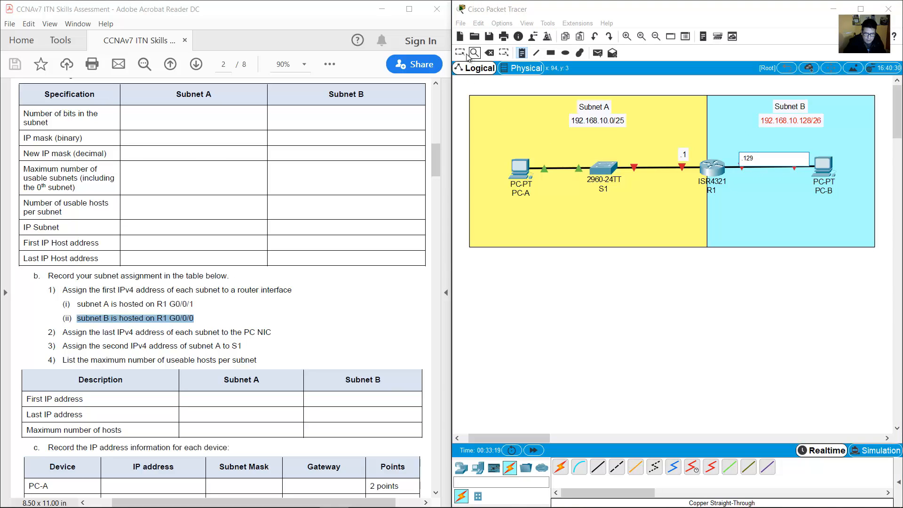
{"action": "left_click", "coordinate": [460, 53]}
{"action": "left_click_drag", "start_coordinate": [751, 161], "coordinate": [747, 156]}
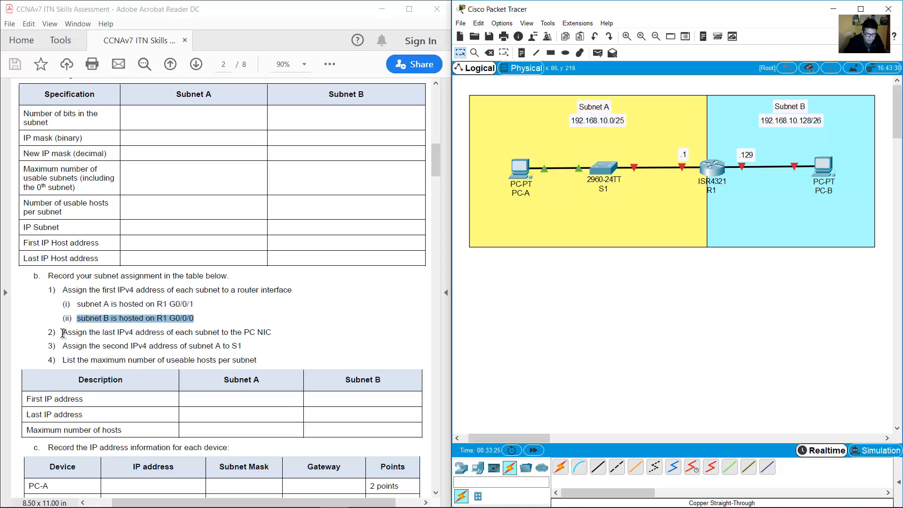
Highlight step 2 in the PDF, giving each PC NIC its subnet's last IPv4 address.
{"action": "left_click_drag", "start_coordinate": [62, 332], "coordinate": [280, 333]}
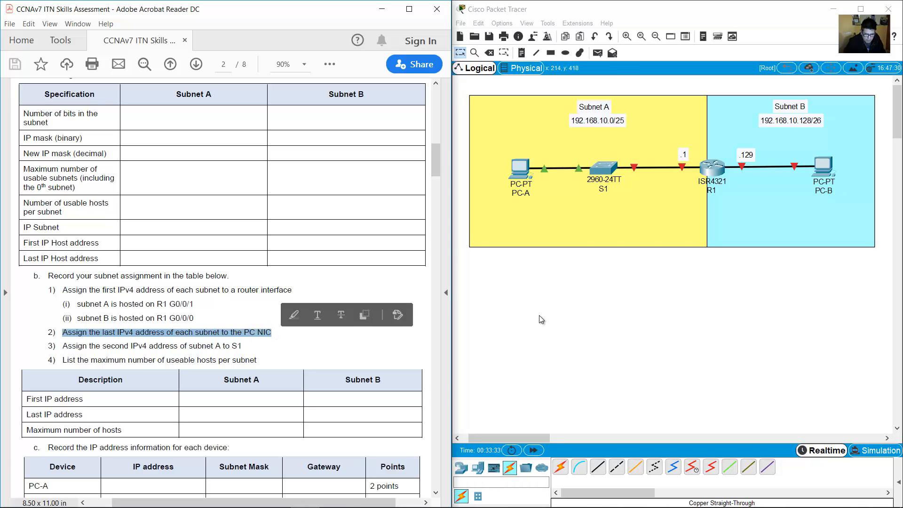
{"action": "left_click_drag", "start_coordinate": [519, 322], "coordinate": [506, 146]}
{"action": "left_click", "coordinate": [549, 304]}
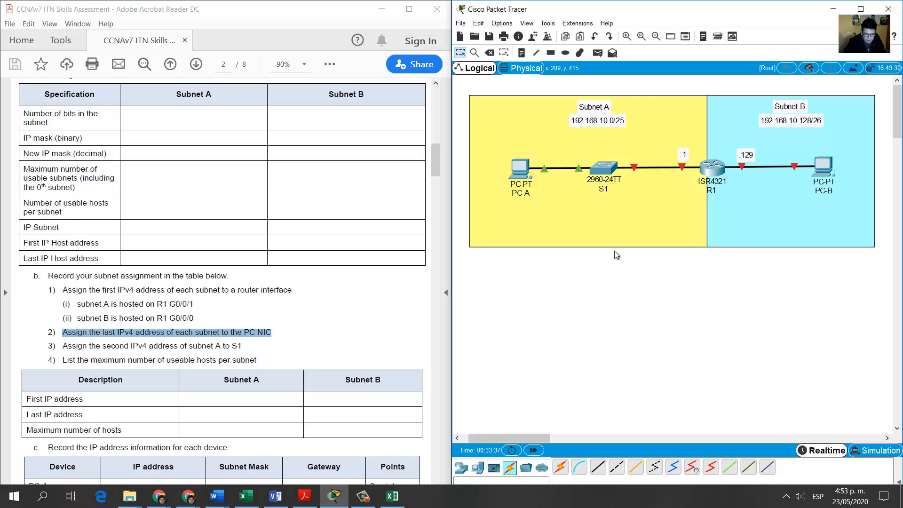
Check Subnet A's last host address (.126) in the subnetting workbook, then hide Excel.
{"action": "left_click", "coordinate": [394, 498]}
{"action": "left_click", "coordinate": [472, 196]}
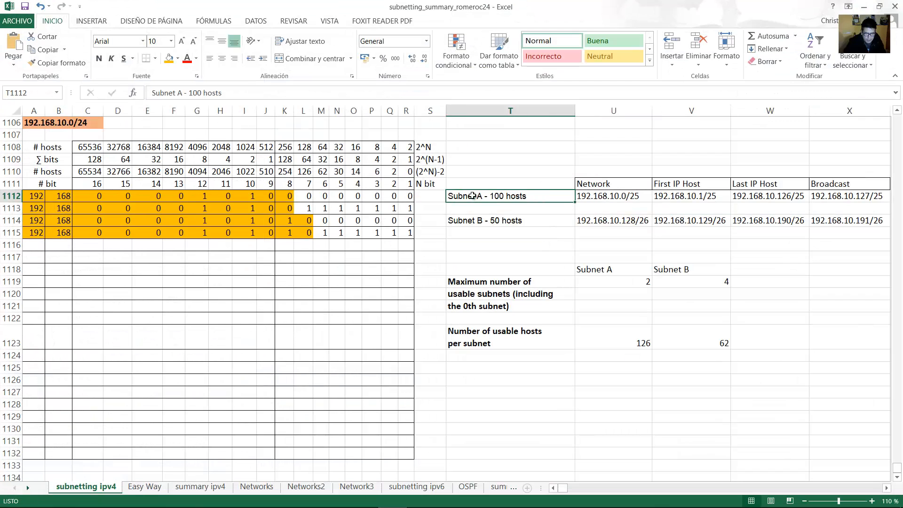
{"action": "double_click", "coordinate": [753, 196]}
{"action": "left_click_drag", "start_coordinate": [777, 195], "coordinate": [793, 194]}
{"action": "left_click", "coordinate": [864, 7]}
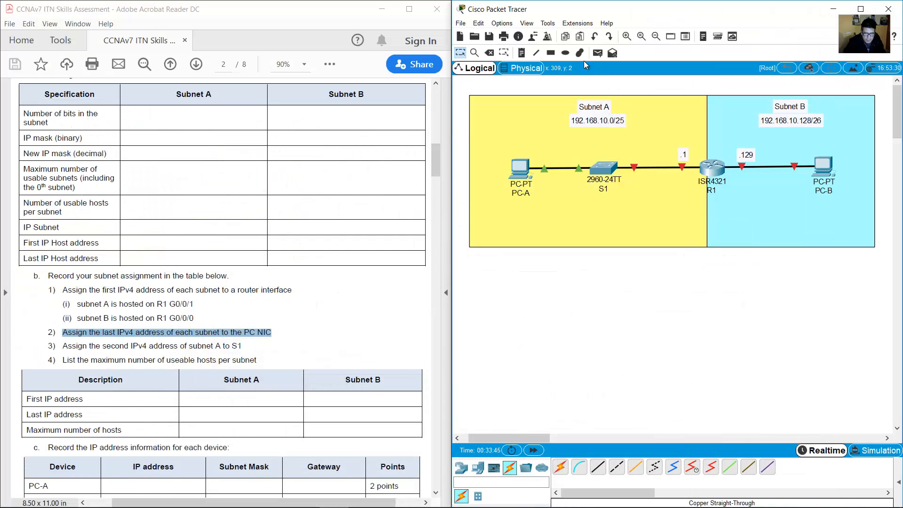
{"action": "left_click", "coordinate": [521, 53]}
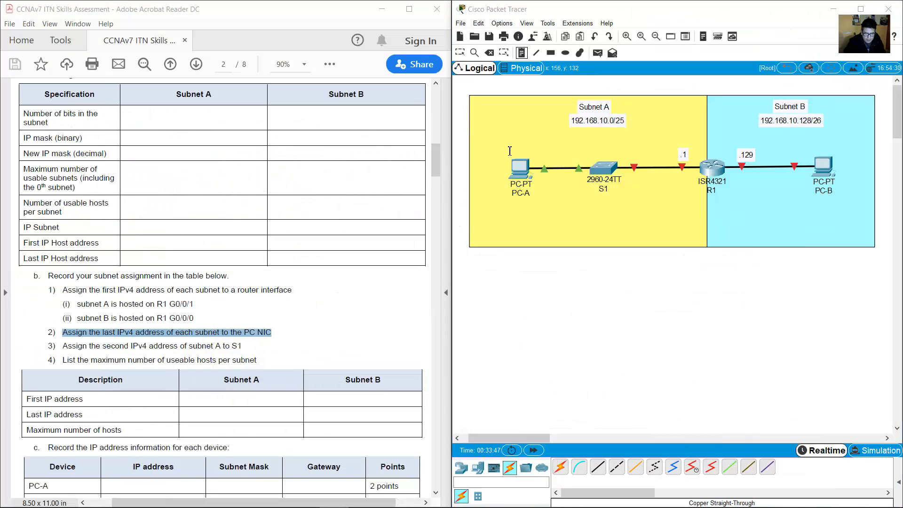
Add a .126 note just above PC-A.
{"action": "left_click", "coordinate": [509, 151]}
{"action": "type", "text": ".126"}
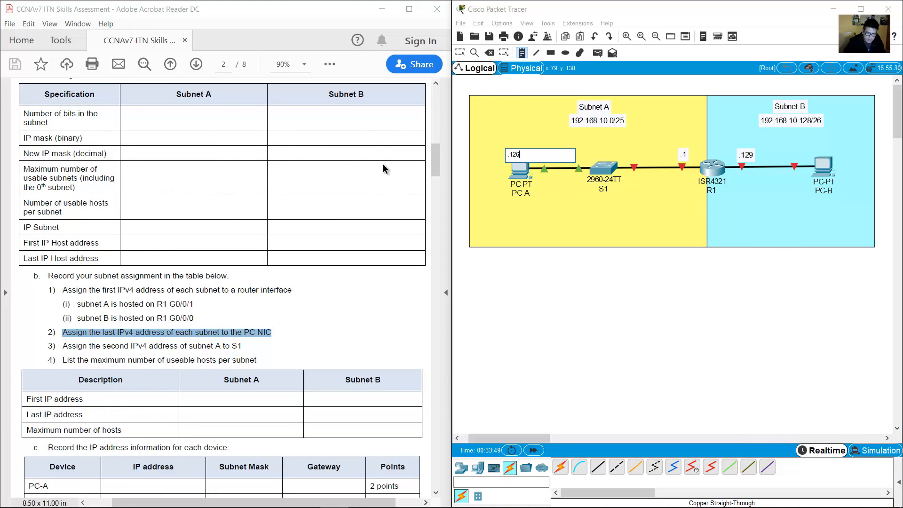
{"action": "left_click", "coordinate": [507, 156]}
{"action": "left_click_drag", "start_coordinate": [516, 159], "coordinate": [526, 155]}
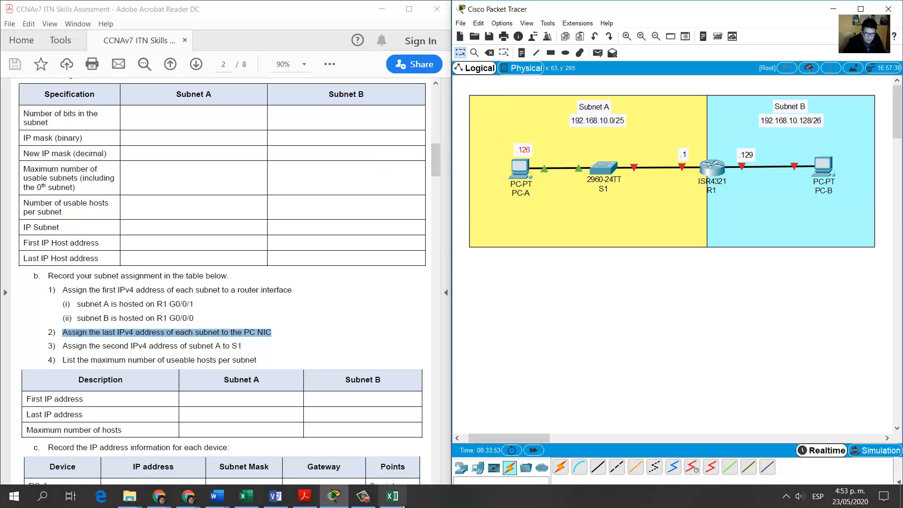
Look up Subnet B's last host address in the subnetting workbook.
{"action": "left_click", "coordinate": [399, 502]}
{"action": "left_click", "coordinate": [821, 220]}
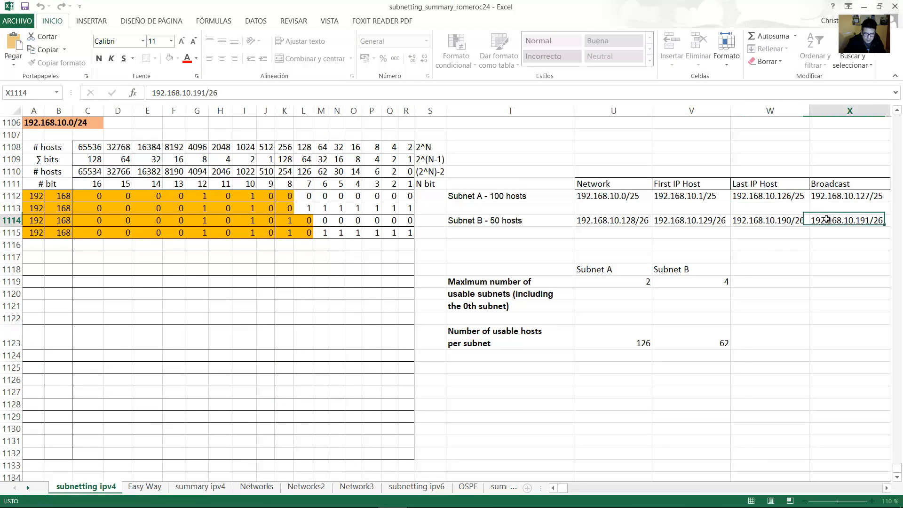
{"action": "left_click", "coordinate": [535, 221]}
{"action": "double_click", "coordinate": [782, 220]}
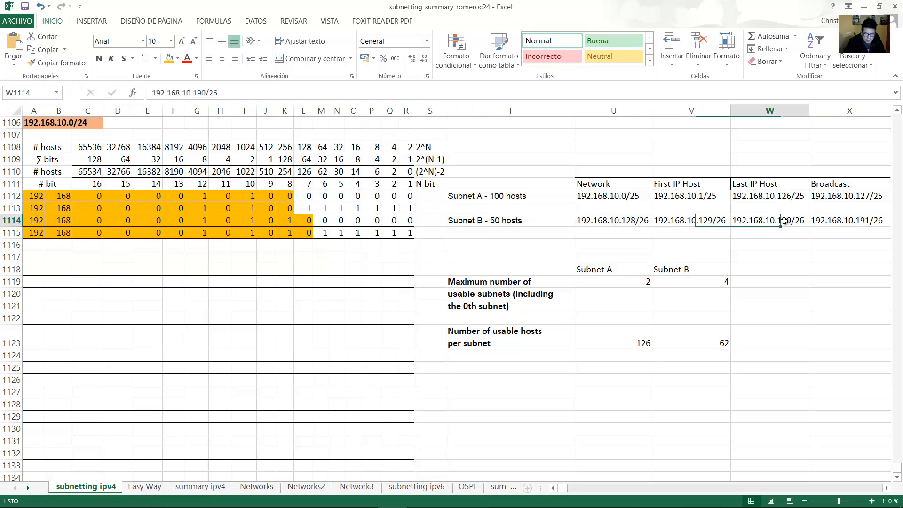
{"action": "left_click_drag", "start_coordinate": [778, 220], "coordinate": [795, 221]}
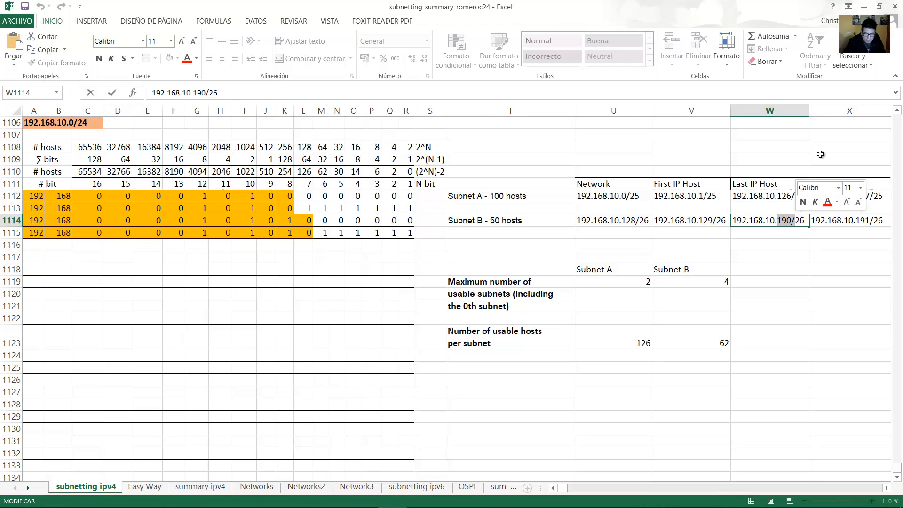
{"action": "left_click", "coordinate": [864, 7]}
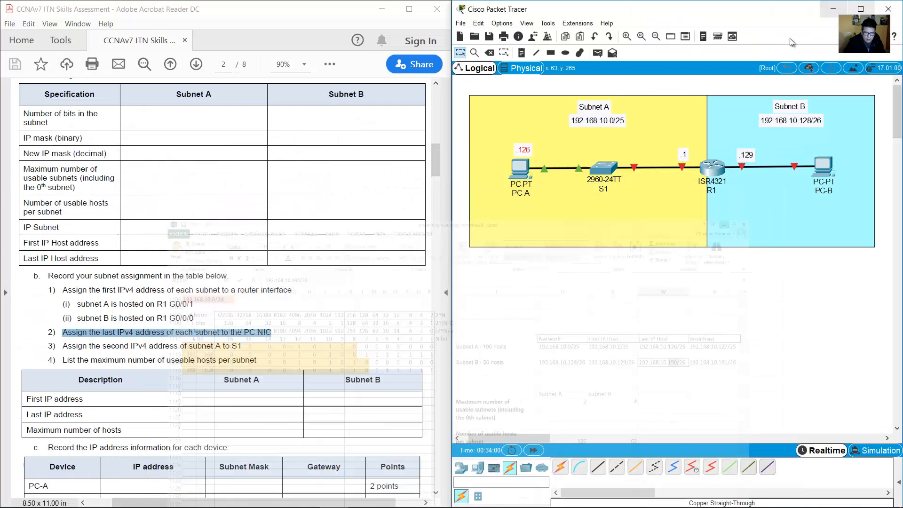
Add a .190 note beside PC-B, then highlight the PDF step about S1's address.
{"action": "left_click", "coordinate": [522, 53]}
{"action": "left_click", "coordinate": [818, 148]}
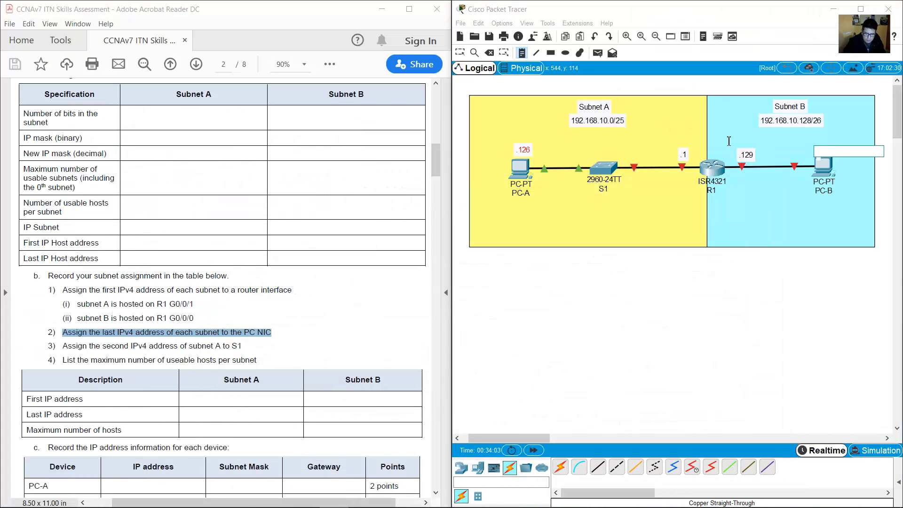
{"action": "type", "text": ".190"}
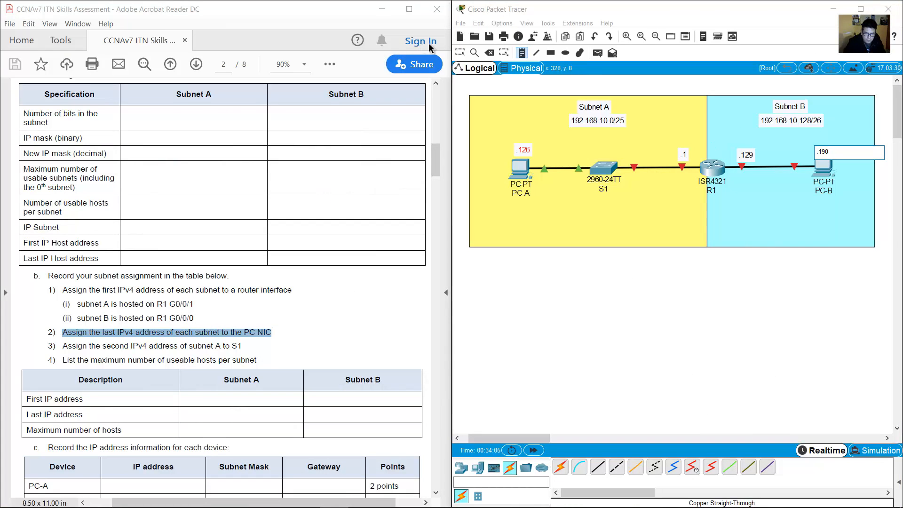
{"action": "left_click", "coordinate": [461, 53]}
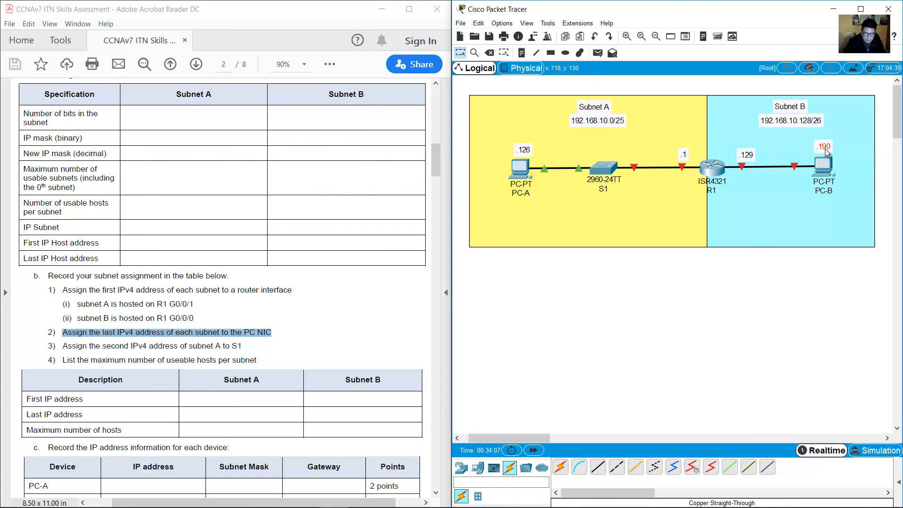
{"action": "left_click", "coordinate": [707, 288]}
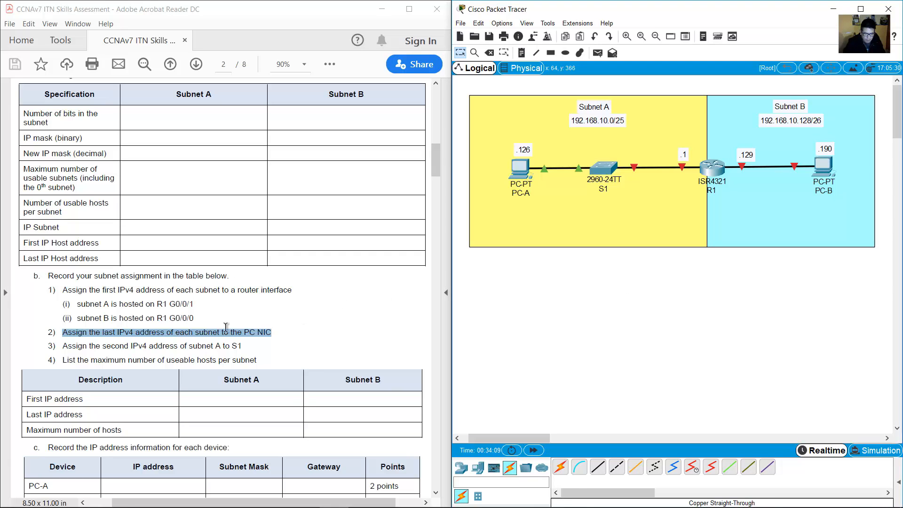
{"action": "left_click_drag", "start_coordinate": [63, 347], "coordinate": [245, 349]}
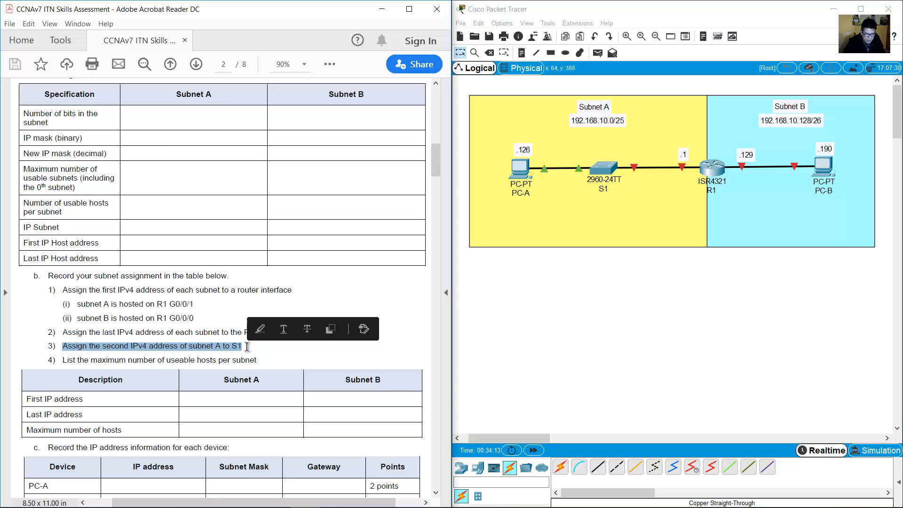
Check Subnet A's first host address in the subnetting workbook.
{"action": "left_click_drag", "start_coordinate": [626, 313], "coordinate": [580, 149]}
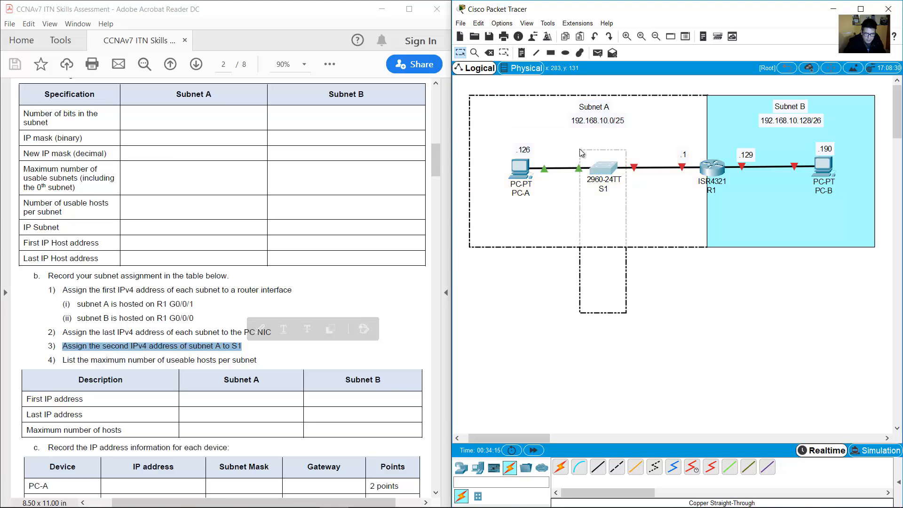
{"action": "double_click", "coordinate": [577, 106]}
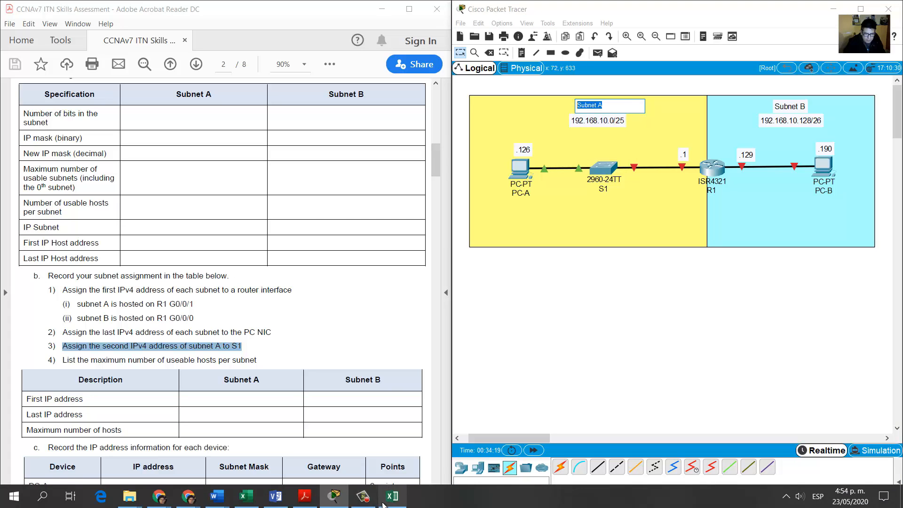
{"action": "left_click", "coordinate": [387, 501]}
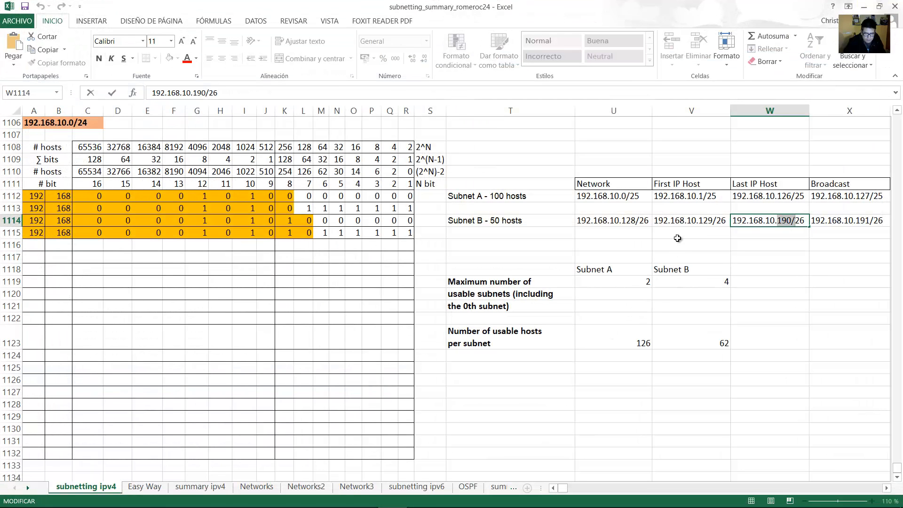
{"action": "left_click", "coordinate": [478, 197]}
{"action": "left_click", "coordinate": [704, 194]}
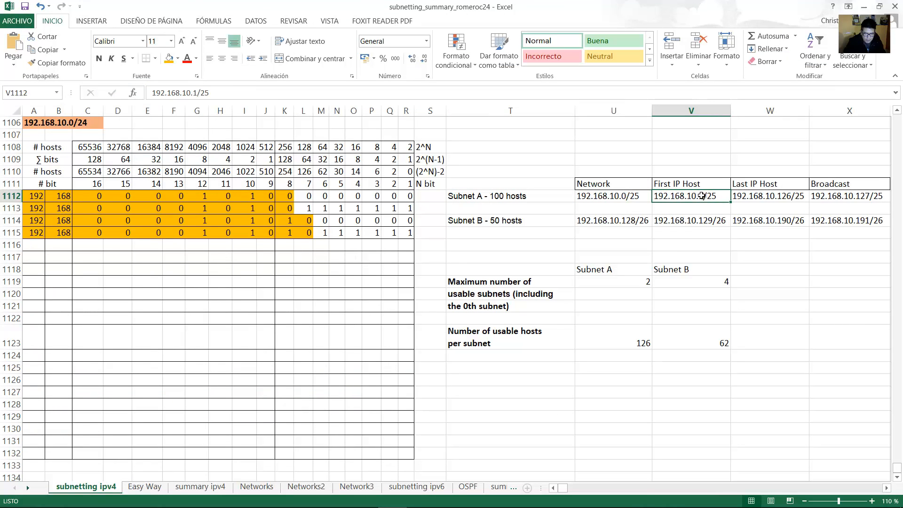
{"action": "left_click", "coordinate": [864, 7]}
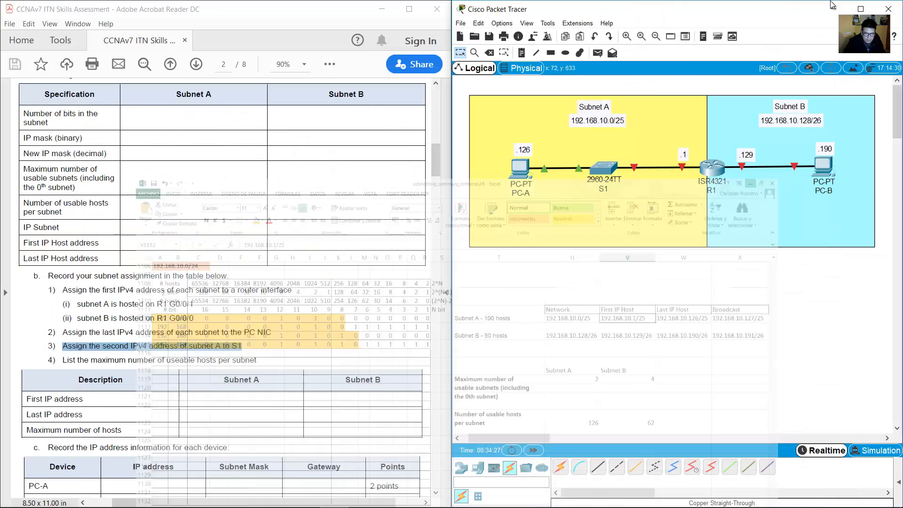
Place a .2 note beside switch S1.
{"action": "left_click", "coordinate": [521, 53]}
{"action": "left_click", "coordinate": [600, 153]}
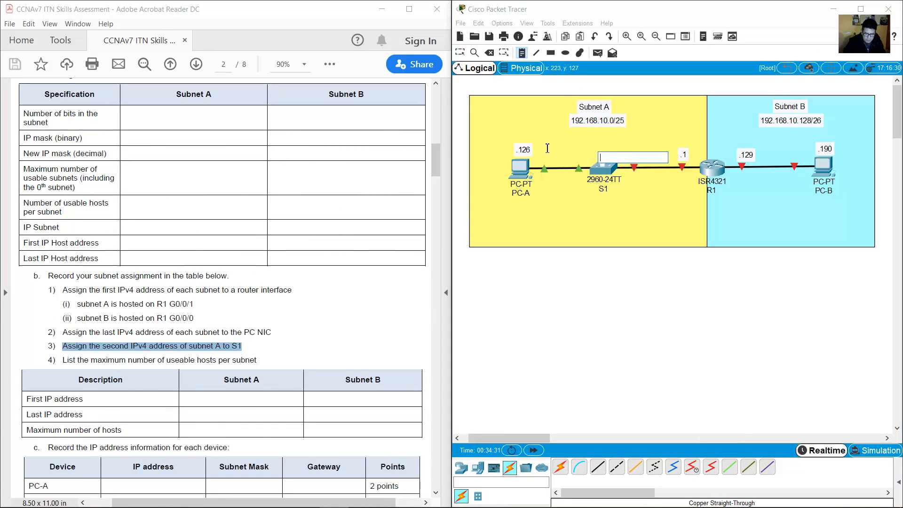
{"action": "type", "text": ".2"}
{"action": "left_click", "coordinate": [522, 294]}
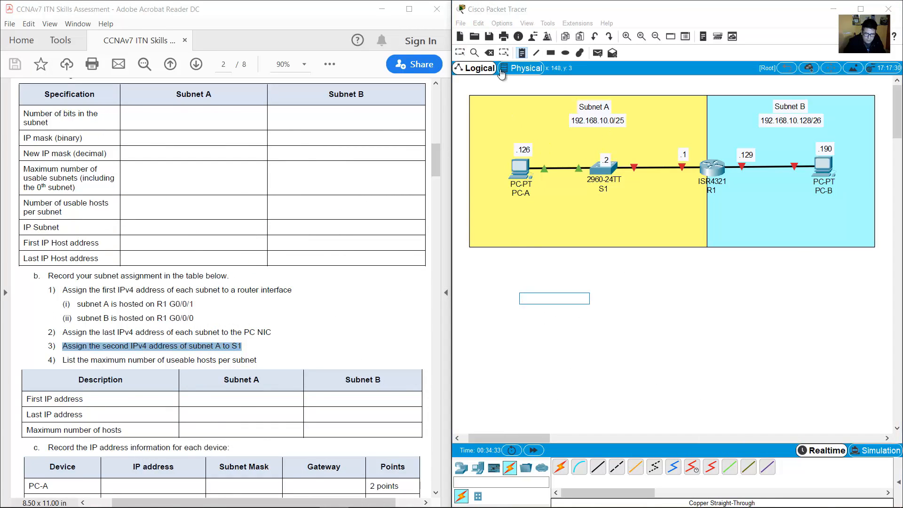
{"action": "left_click", "coordinate": [460, 53]}
{"action": "left_click", "coordinate": [607, 155]}
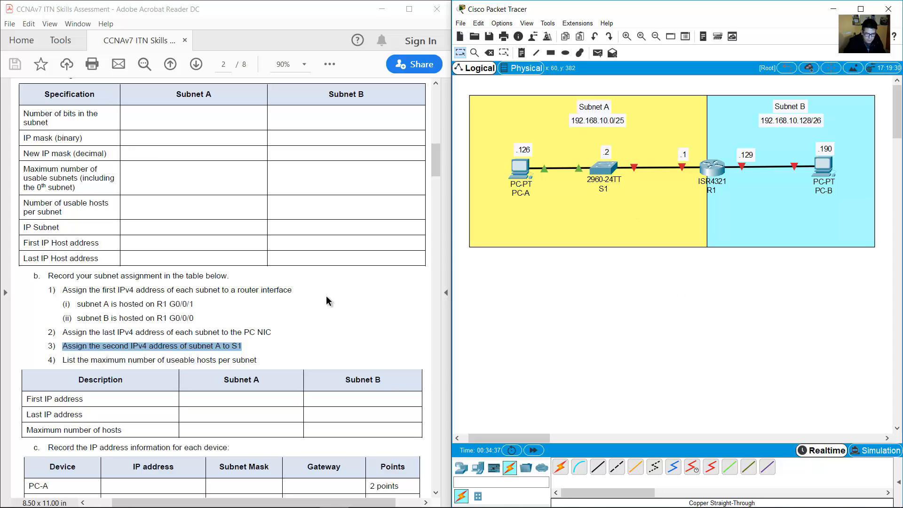
Highlight the PDF's maximum usable hosts instruction and the first and last IP address rows.
{"action": "scroll", "coordinate": [319, 320], "scroll_direction": "down", "scroll_amount": 1}
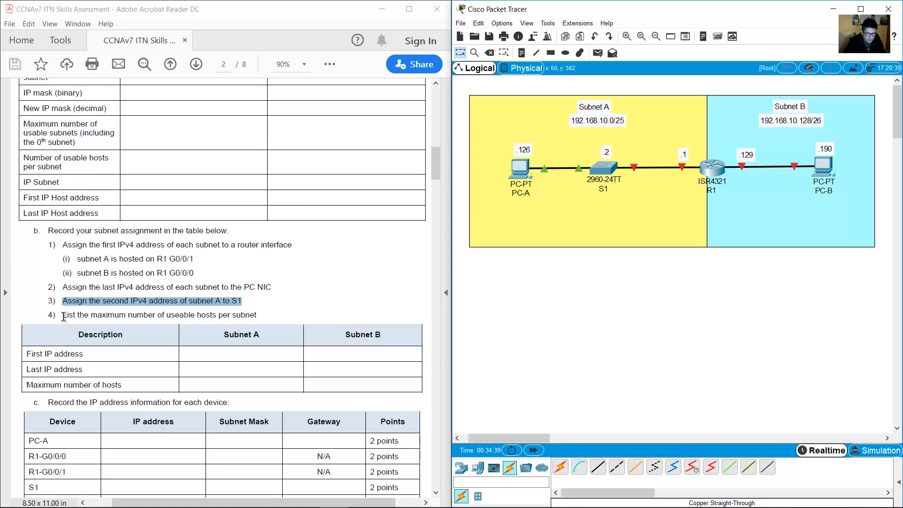
{"action": "left_click_drag", "start_coordinate": [63, 316], "coordinate": [263, 314]}
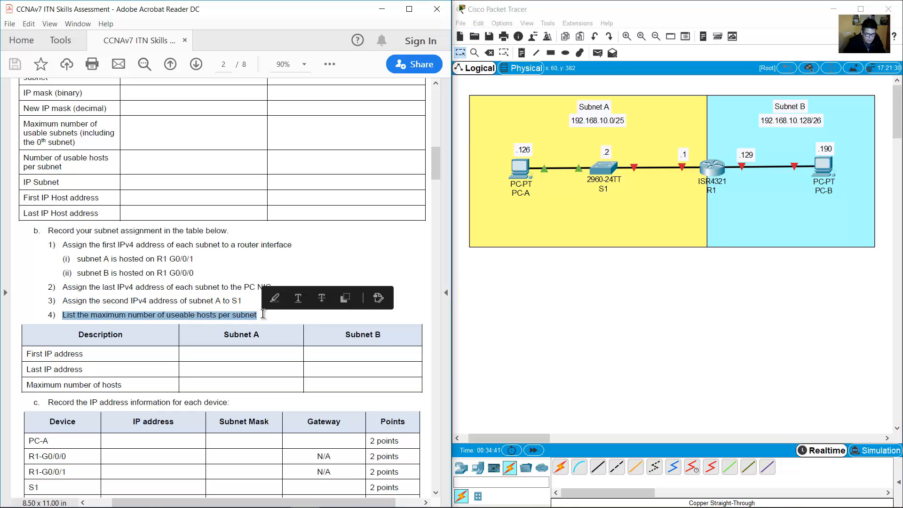
{"action": "scroll", "coordinate": [320, 311], "scroll_direction": "down", "scroll_amount": 2}
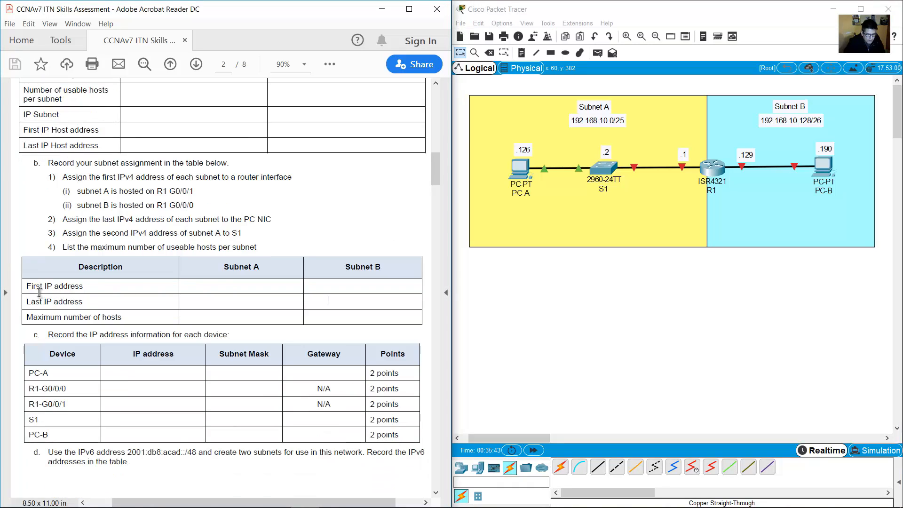
{"action": "left_click_drag", "start_coordinate": [26, 286], "coordinate": [128, 317]}
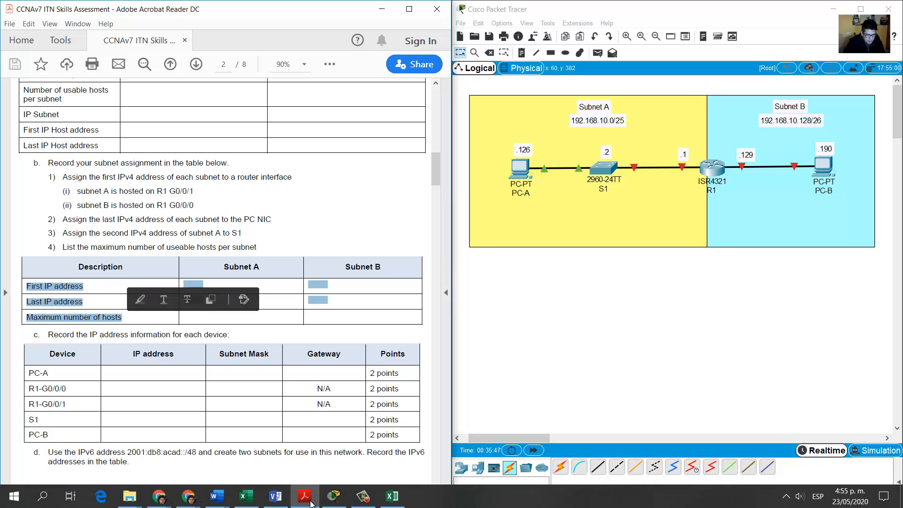
Compare both subnets' first and last hosts and usable counts in Excel, then scroll to part c.
{"action": "left_click", "coordinate": [393, 496]}
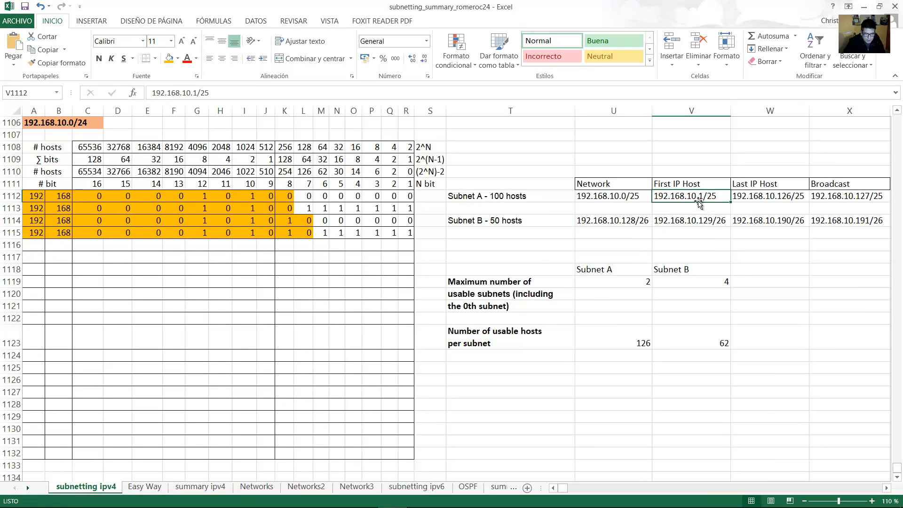
{"action": "left_click_drag", "start_coordinate": [689, 198], "coordinate": [689, 221]}
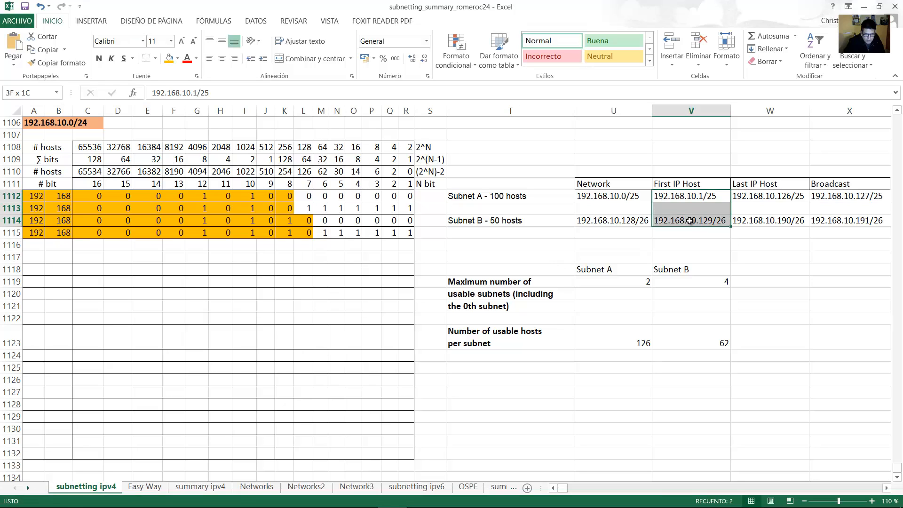
{"action": "left_click_drag", "start_coordinate": [762, 196], "coordinate": [765, 221]}
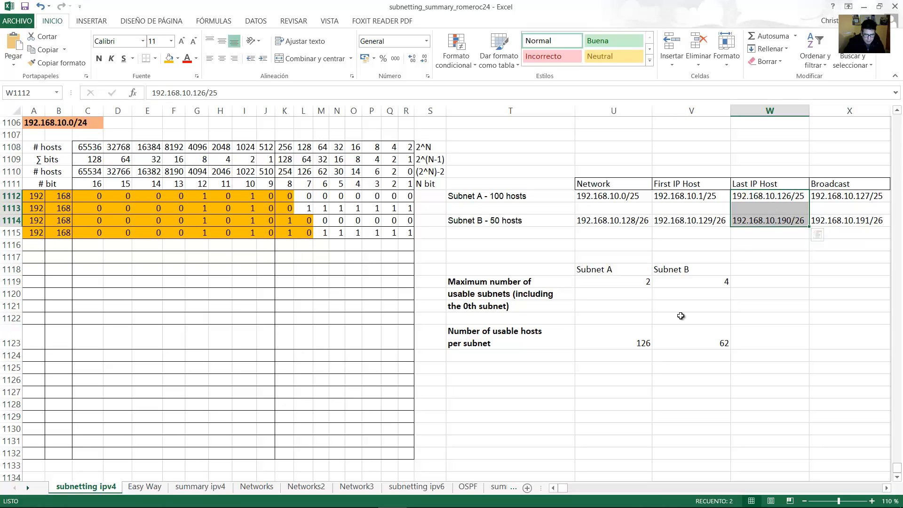
{"action": "left_click_drag", "start_coordinate": [589, 342], "coordinate": [671, 345]}
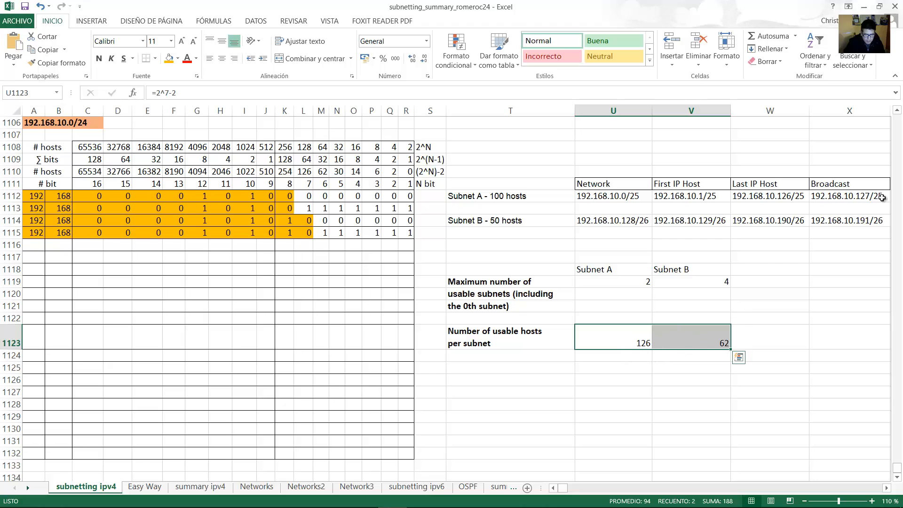
{"action": "left_click", "coordinate": [864, 6]}
{"action": "scroll", "coordinate": [246, 296], "scroll_direction": "down", "scroll_amount": 3}
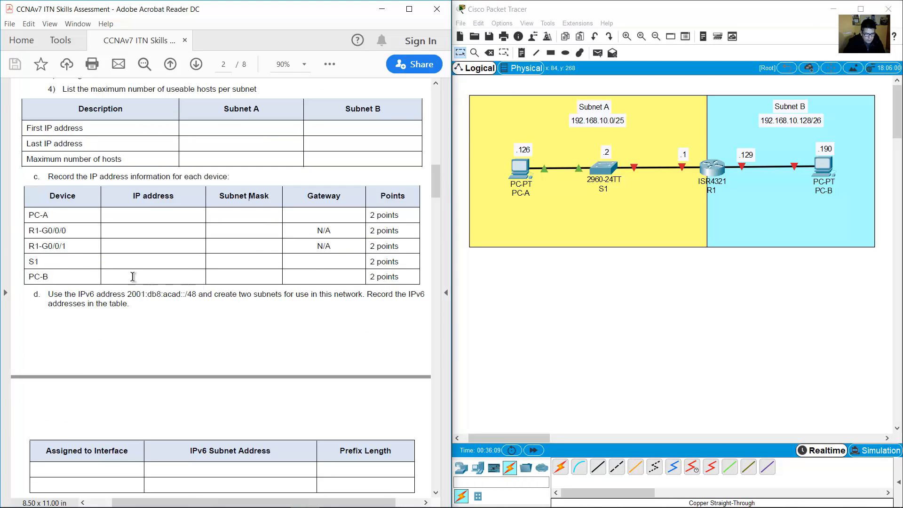
Highlight the device address instruction and table rows, then select PC-A's row.
{"action": "left_click_drag", "start_coordinate": [49, 178], "coordinate": [237, 178]}
{"action": "left_click_drag", "start_coordinate": [34, 215], "coordinate": [400, 279]}
{"action": "left_click", "coordinate": [656, 321]}
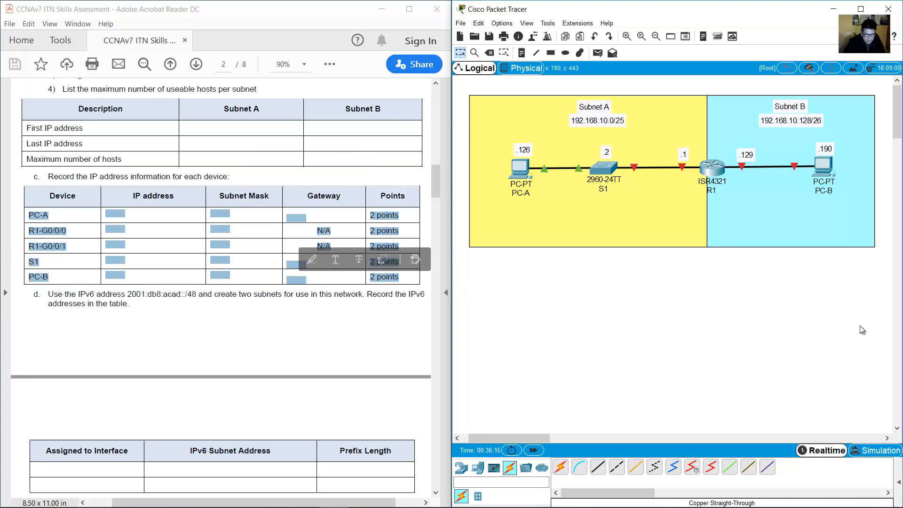
{"action": "left_click_drag", "start_coordinate": [861, 329], "coordinate": [473, 304]}
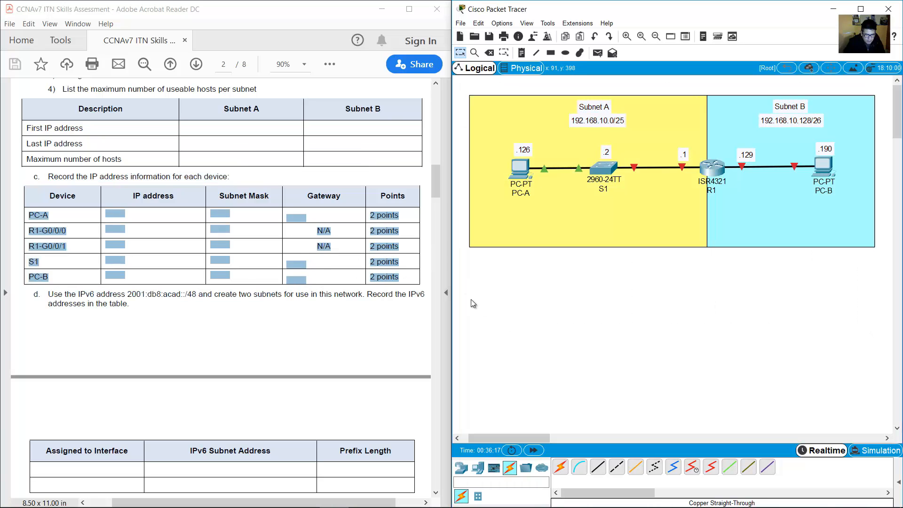
{"action": "left_click", "coordinate": [137, 263]}
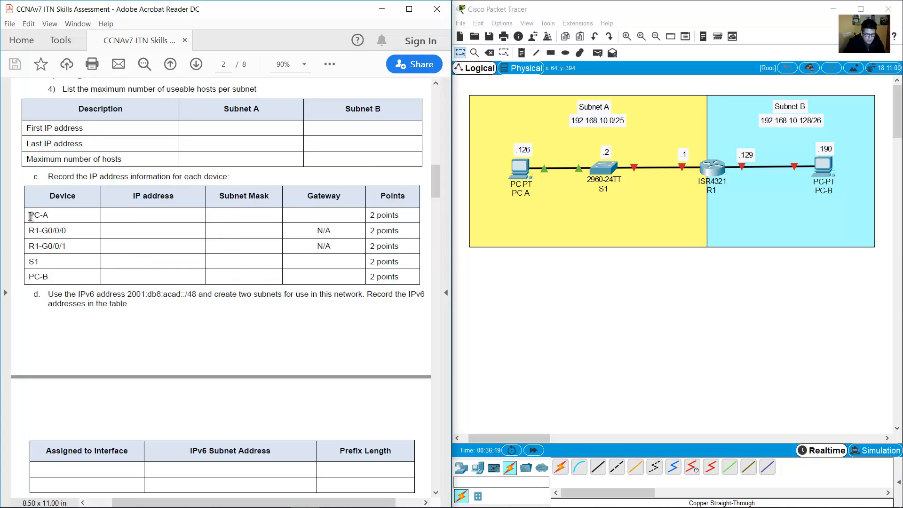
{"action": "left_click_drag", "start_coordinate": [29, 214], "coordinate": [61, 217]}
Check the .126 note and the /25 prefix in the Subnet A network note.
{"action": "left_click", "coordinate": [524, 150]}
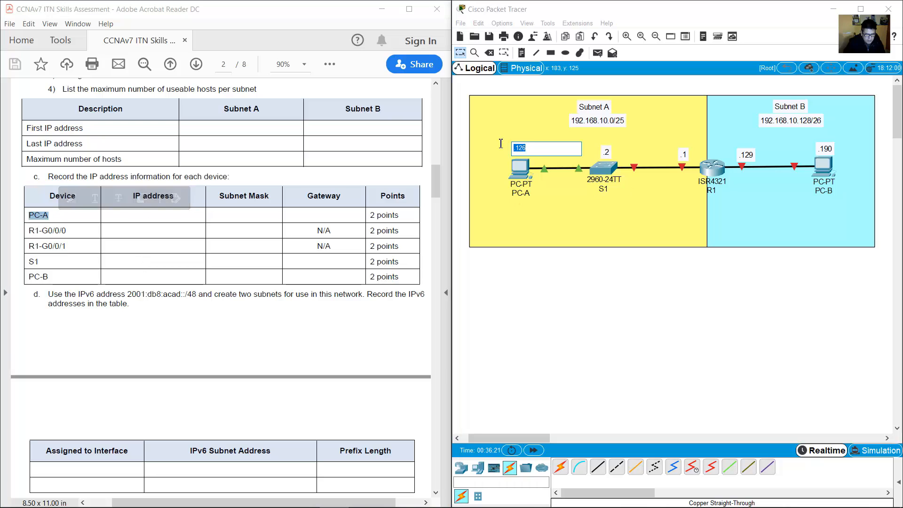
{"action": "left_click", "coordinate": [575, 120]}
{"action": "left_click_drag", "start_coordinate": [572, 122], "coordinate": [590, 122]}
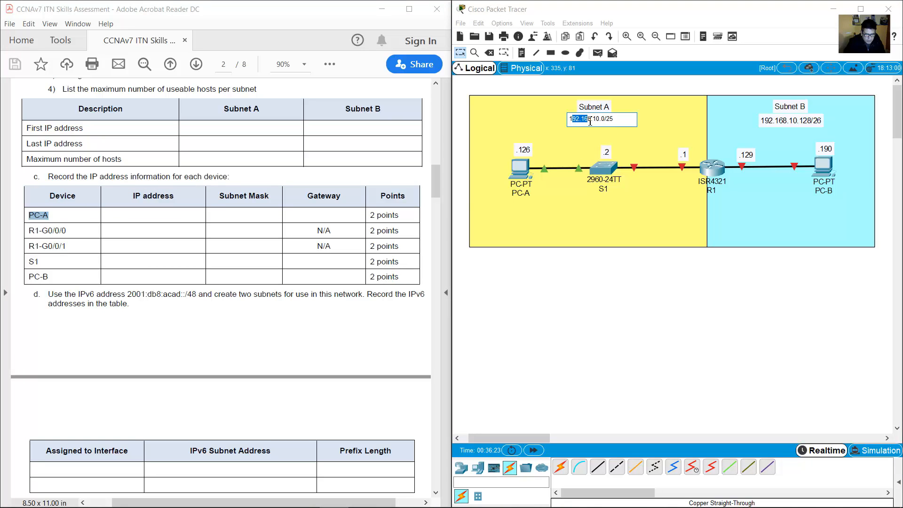
{"action": "left_click", "coordinate": [530, 151]}
{"action": "left_click", "coordinate": [619, 121]}
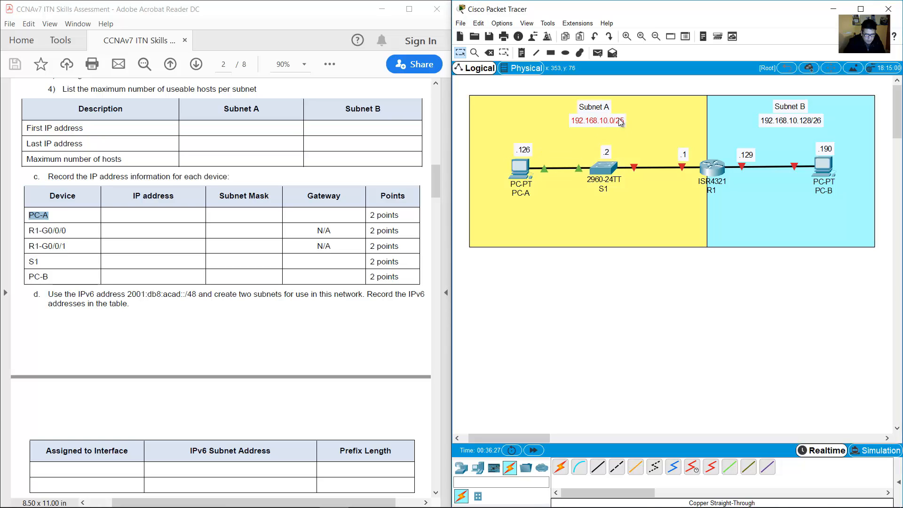
{"action": "left_click_drag", "start_coordinate": [605, 119], "coordinate": [620, 121]}
{"action": "left_click", "coordinate": [251, 218]}
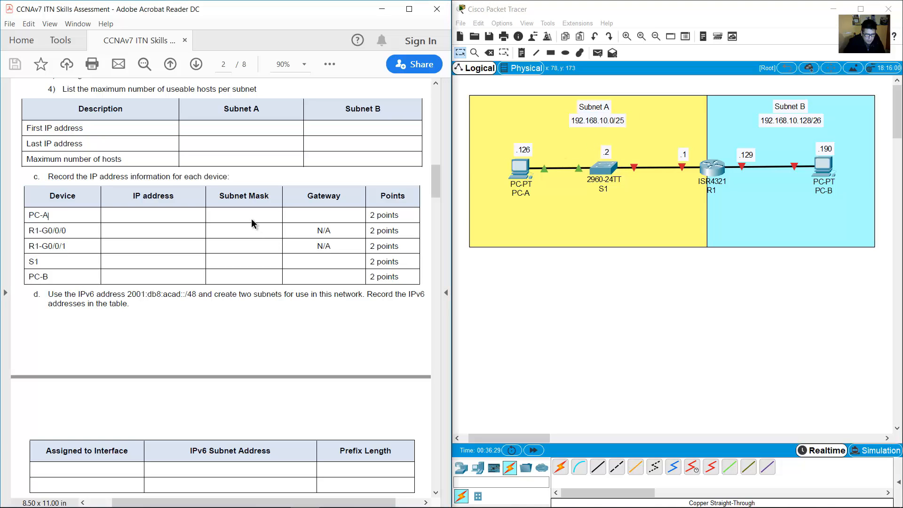
{"action": "left_click", "coordinate": [615, 121]}
{"action": "left_click_drag", "start_coordinate": [605, 121], "coordinate": [620, 120]}
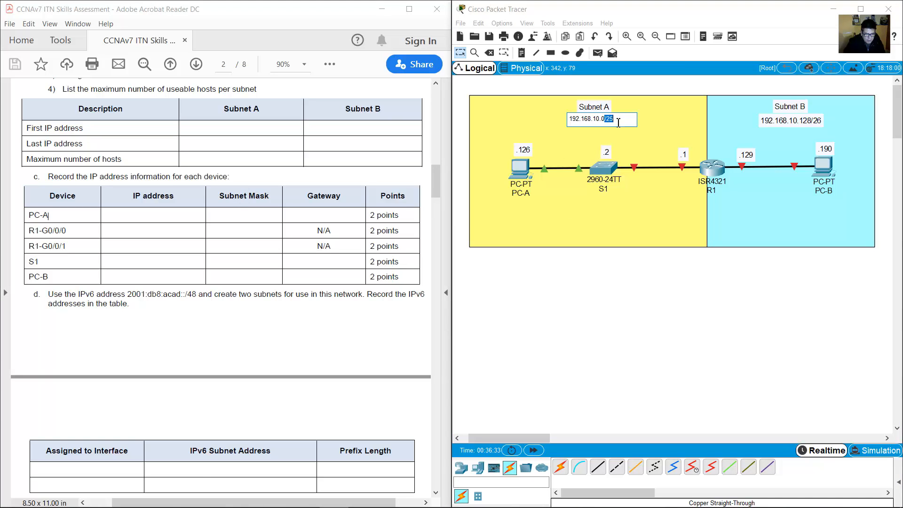
{"action": "left_click", "coordinate": [328, 186]}
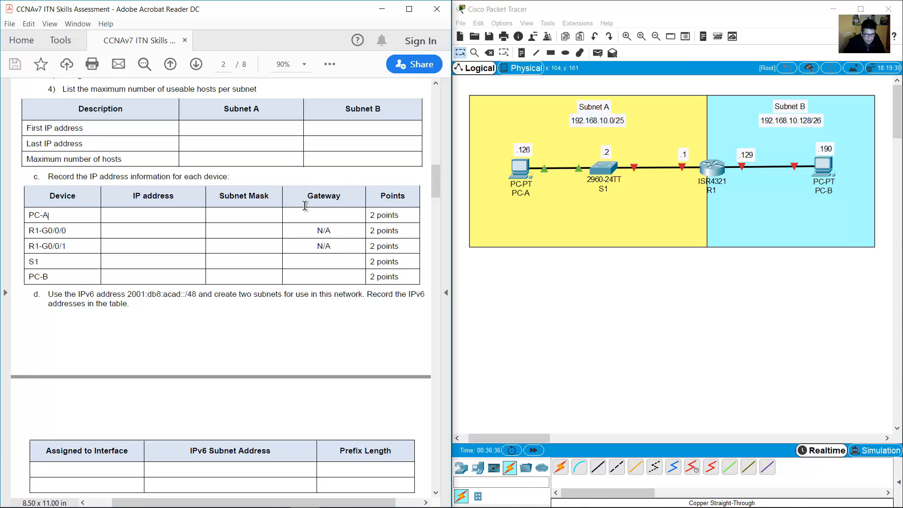
Bring the subnetting summary workbook forward and scroll to its later sheet tabs.
{"action": "mouse_move", "coordinate": [303, 500]}
{"action": "left_click", "coordinate": [382, 499]}
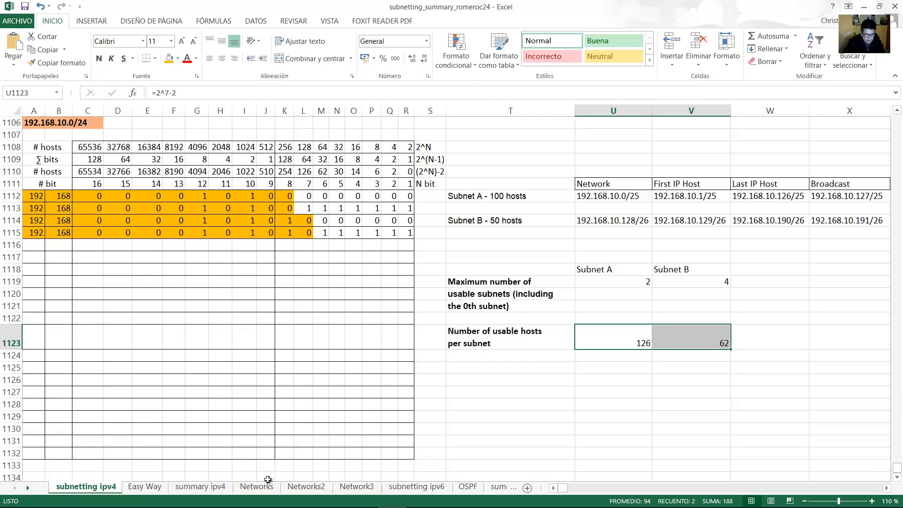
{"action": "left_click", "coordinate": [28, 488]}
{"action": "left_click", "coordinate": [28, 488]}
{"action": "left_click", "coordinate": [28, 488]}
{"action": "left_click", "coordinate": [28, 488]}
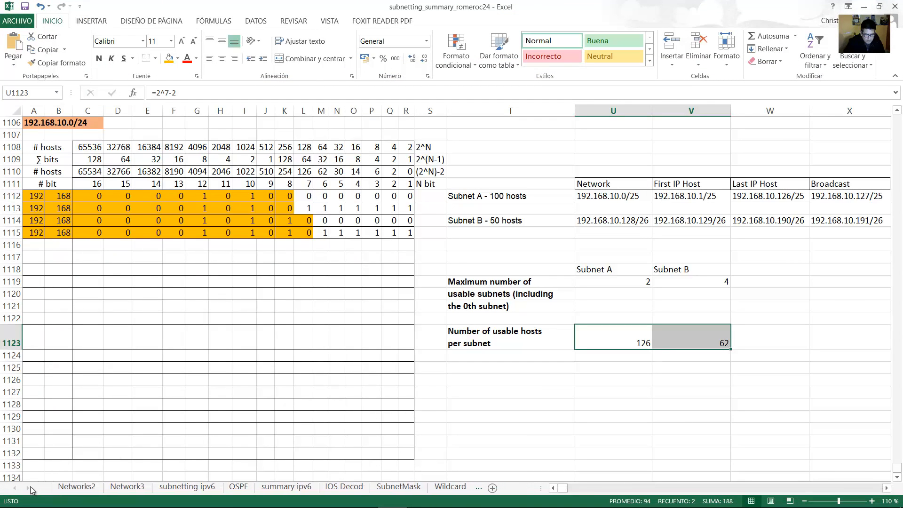
Find the /25 mask 255.255.255.128 in row 10 of the SubnetMask sheet, then hide Excel.
{"action": "left_click", "coordinate": [396, 486]}
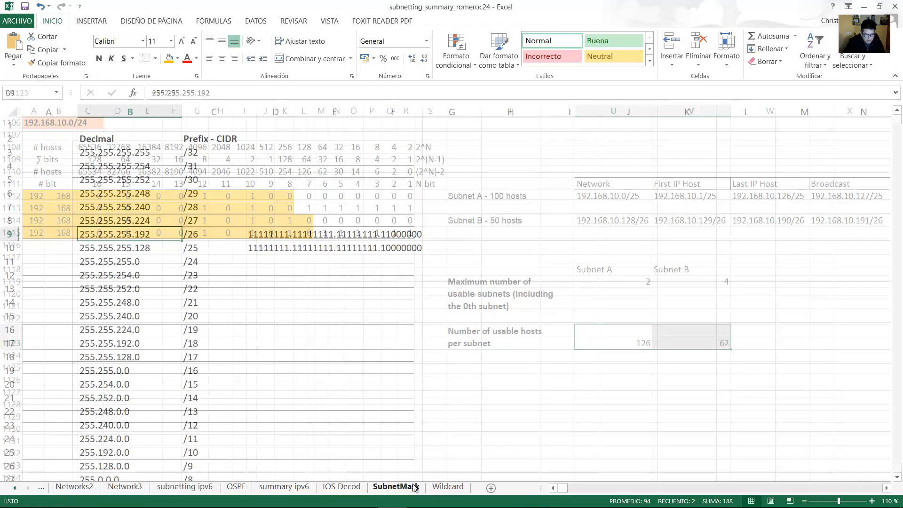
{"action": "left_click", "coordinate": [156, 248]}
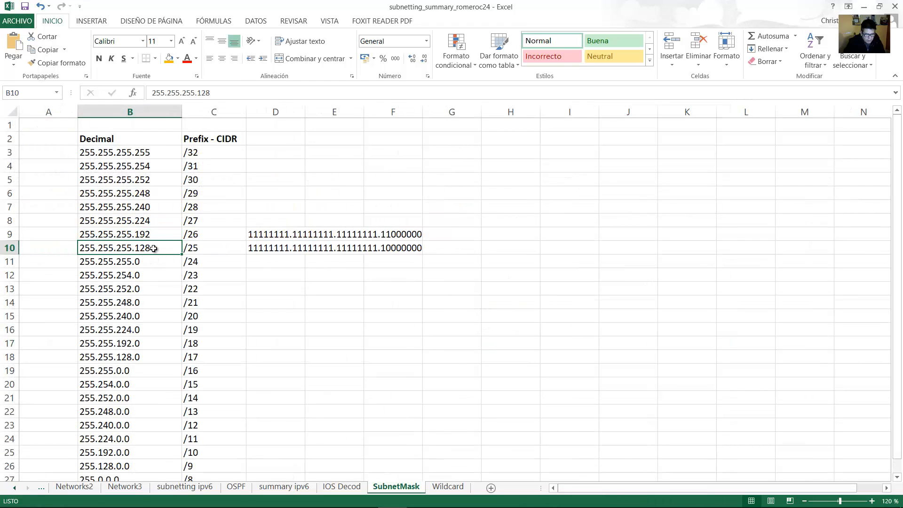
{"action": "mouse_move", "coordinate": [154, 249]}
{"action": "left_mouse_down"}
{"action": "mouse_move", "coordinate": [210, 249]}
{"action": "mouse_move", "coordinate": [163, 252]}
{"action": "left_mouse_up"}
{"action": "left_click", "coordinate": [864, 7]}
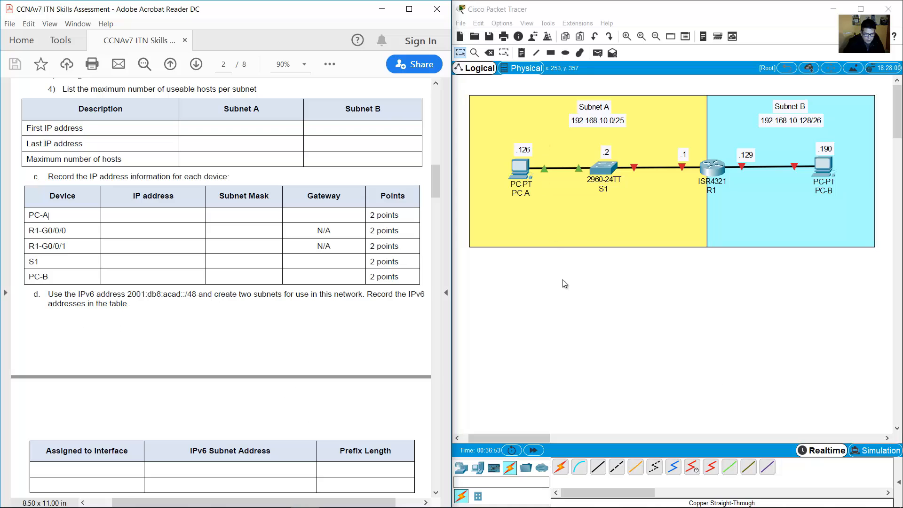
Check R1's .1 note and select R1-G0/0/0 in the PDF device table.
{"action": "left_click_drag", "start_coordinate": [562, 281], "coordinate": [669, 254]}
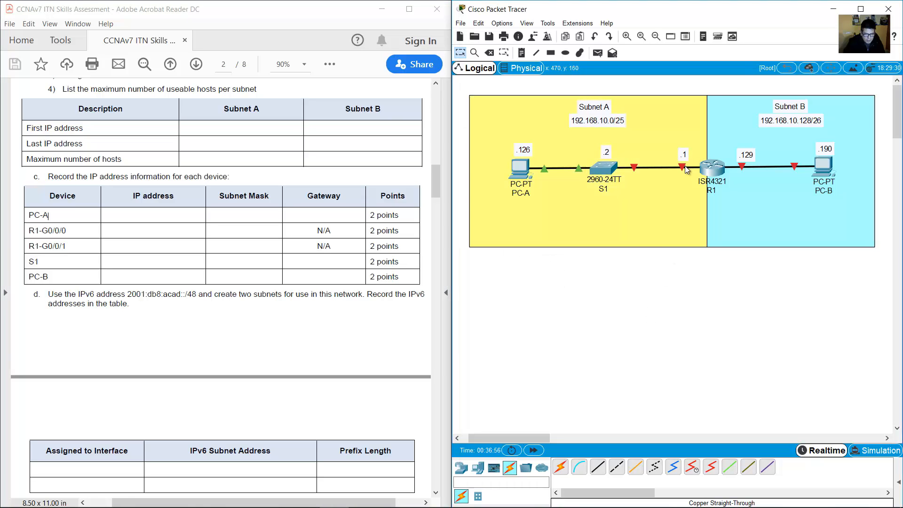
{"action": "mouse_move", "coordinate": [687, 169]}
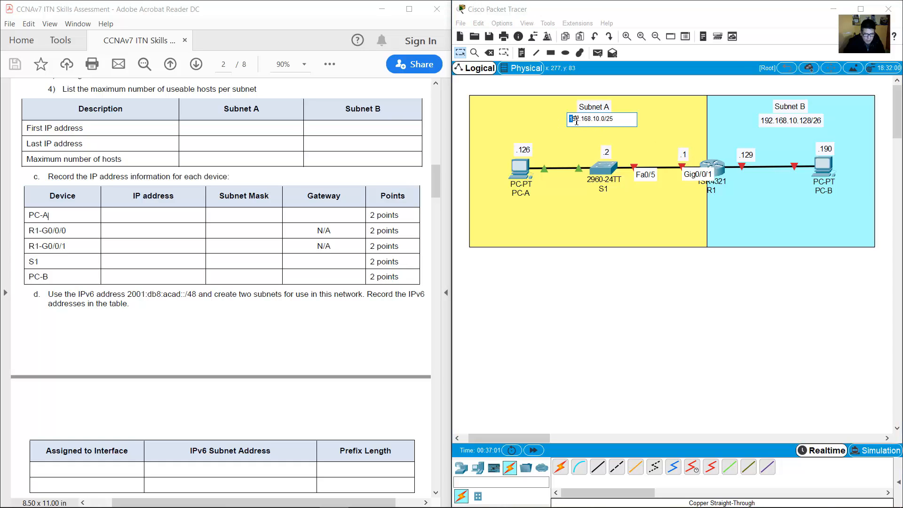
{"action": "left_click", "coordinate": [687, 154]}
{"action": "left_click", "coordinate": [564, 279]}
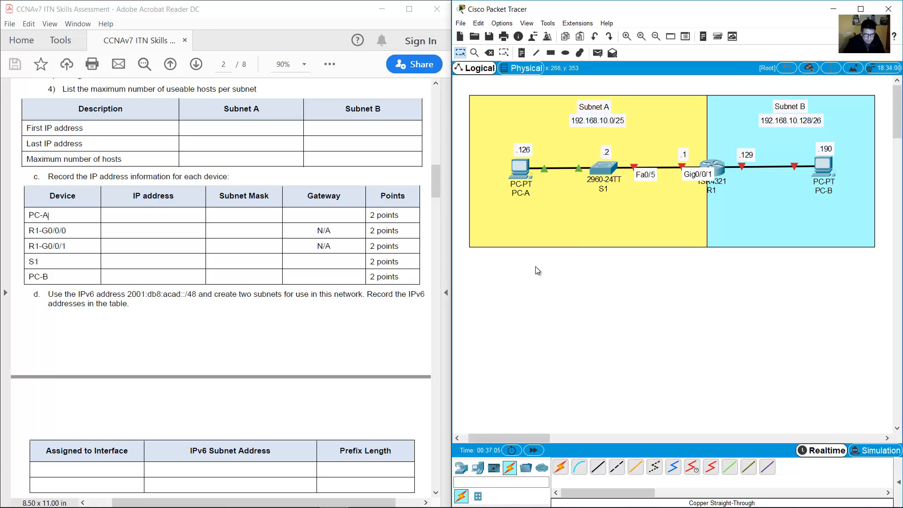
{"action": "left_click_drag", "start_coordinate": [28, 231], "coordinate": [69, 231]}
{"action": "left_click", "coordinate": [709, 300]}
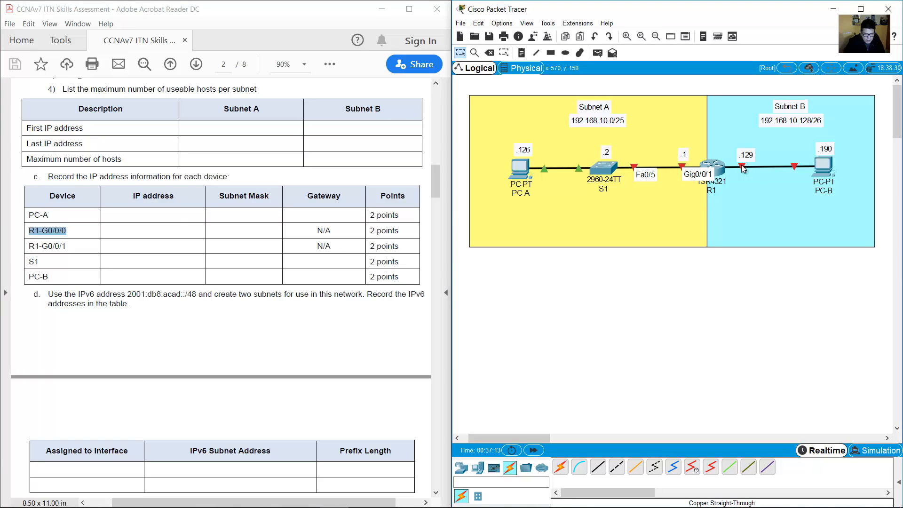
Inspect the 129 link note and Subnet B network note, then return to the mask workbook.
{"action": "mouse_move", "coordinate": [741, 168]}
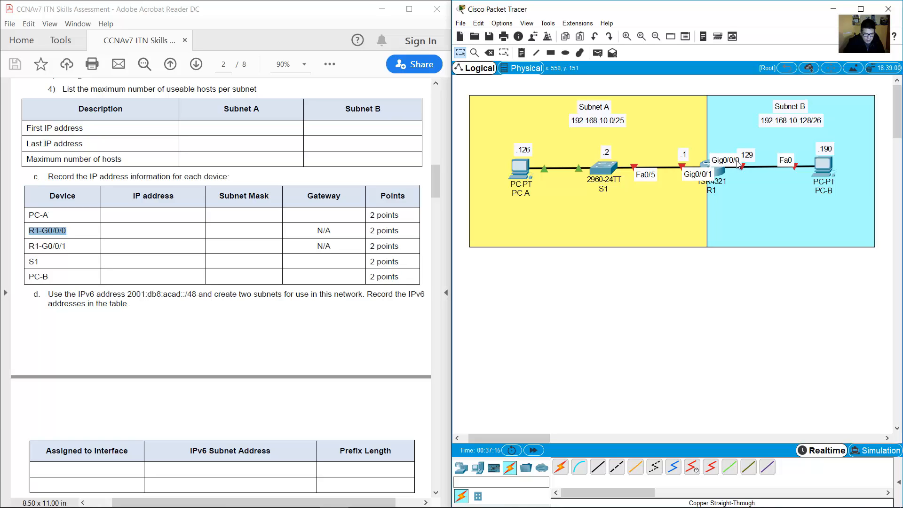
{"action": "double_click", "coordinate": [747, 154]}
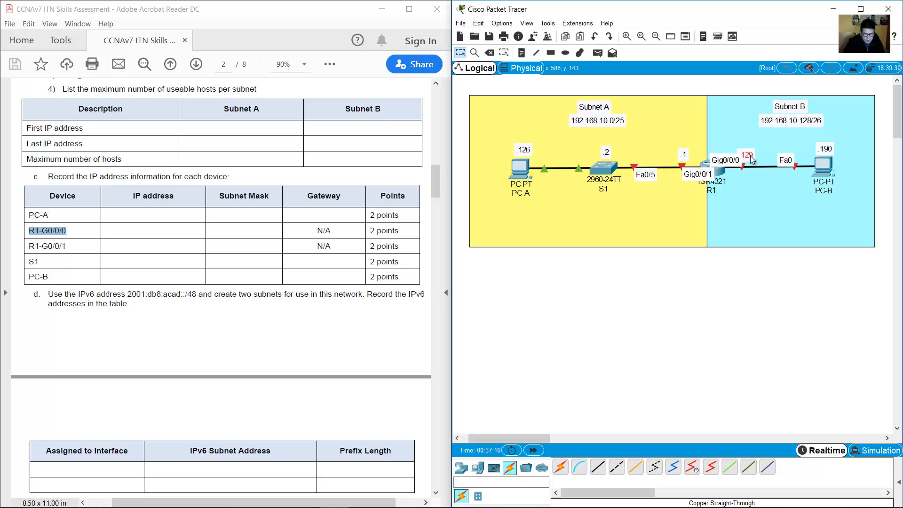
{"action": "double_click", "coordinate": [771, 122]}
{"action": "left_click_drag", "start_coordinate": [758, 119], "coordinate": [782, 120]}
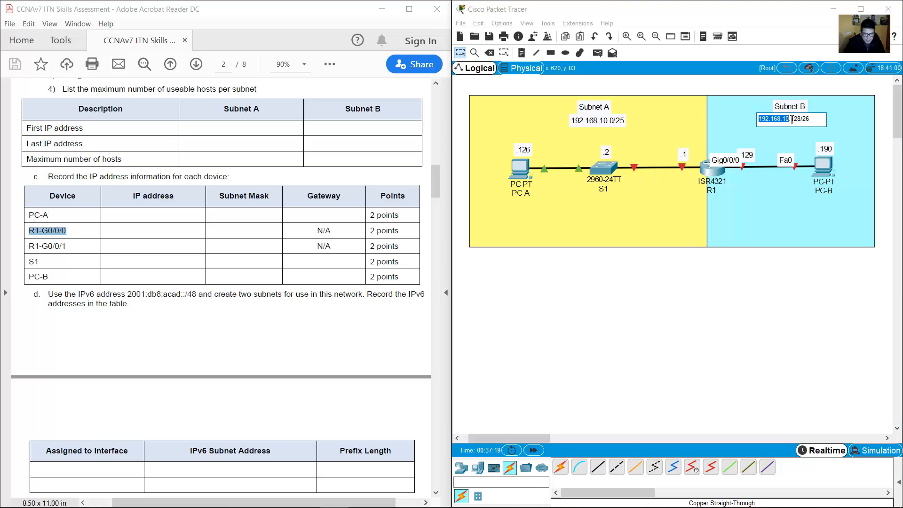
{"action": "double_click", "coordinate": [742, 155]}
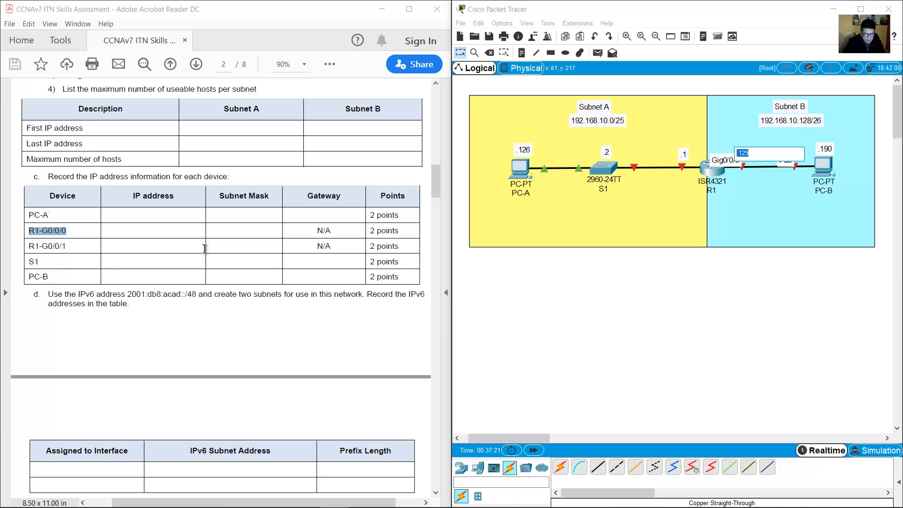
{"action": "left_click", "coordinate": [243, 233]}
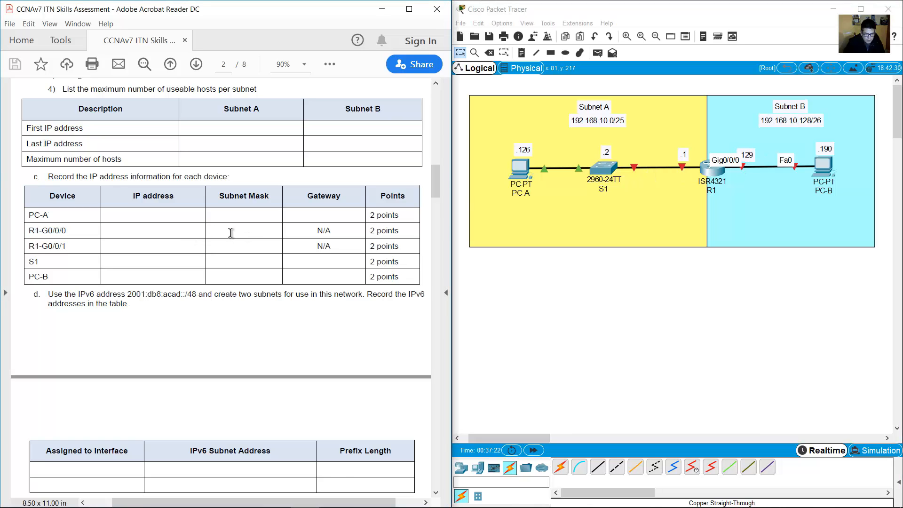
{"action": "double_click", "coordinate": [814, 121]}
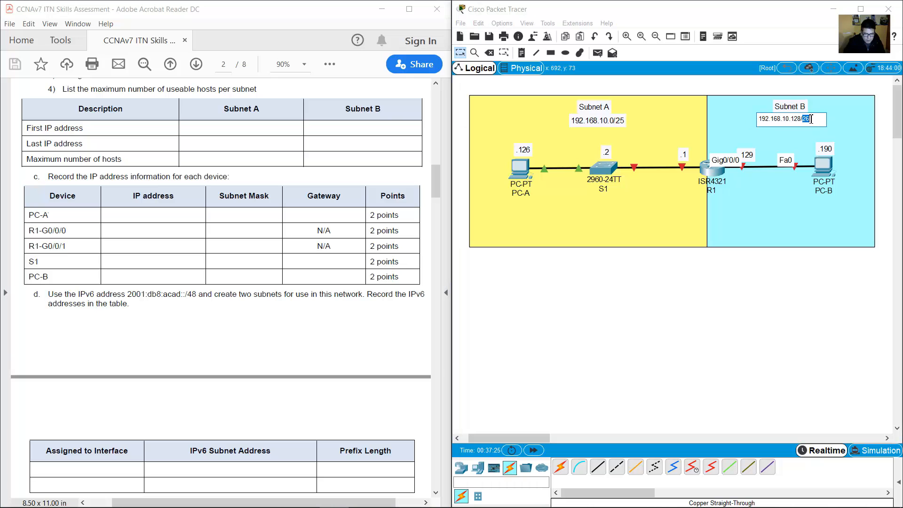
{"action": "left_click", "coordinate": [390, 497]}
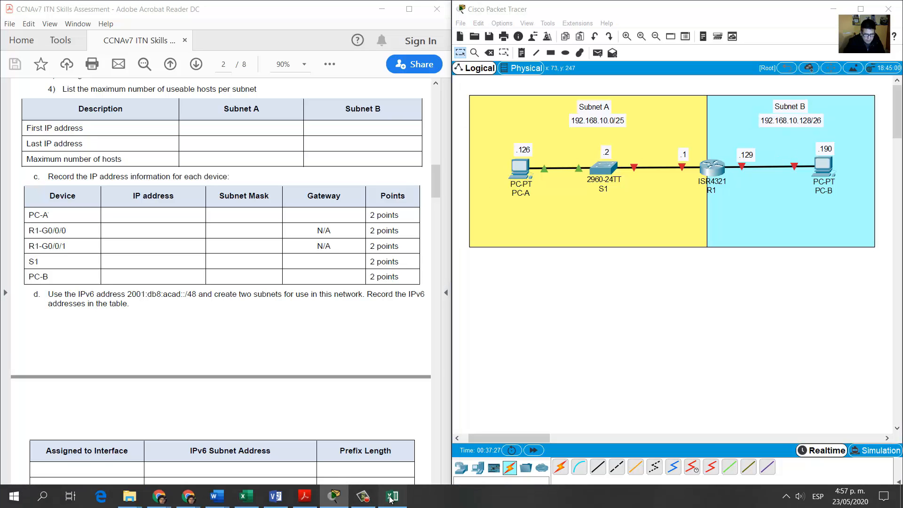
{"action": "left_click", "coordinate": [147, 234]}
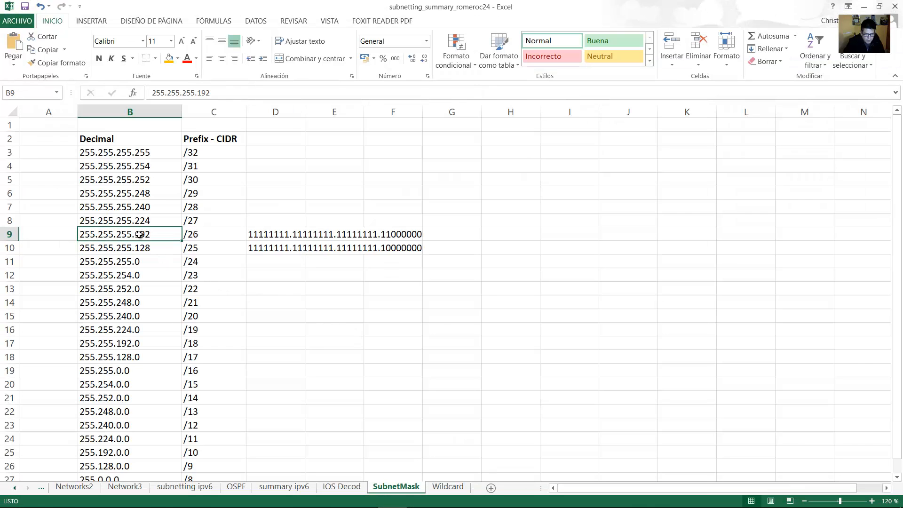
Select R1-G0/0/1 in the PDF table and check the Subnet A and .1 router notes.
{"action": "left_click", "coordinate": [864, 6]}
{"action": "left_click_drag", "start_coordinate": [29, 245], "coordinate": [69, 246]}
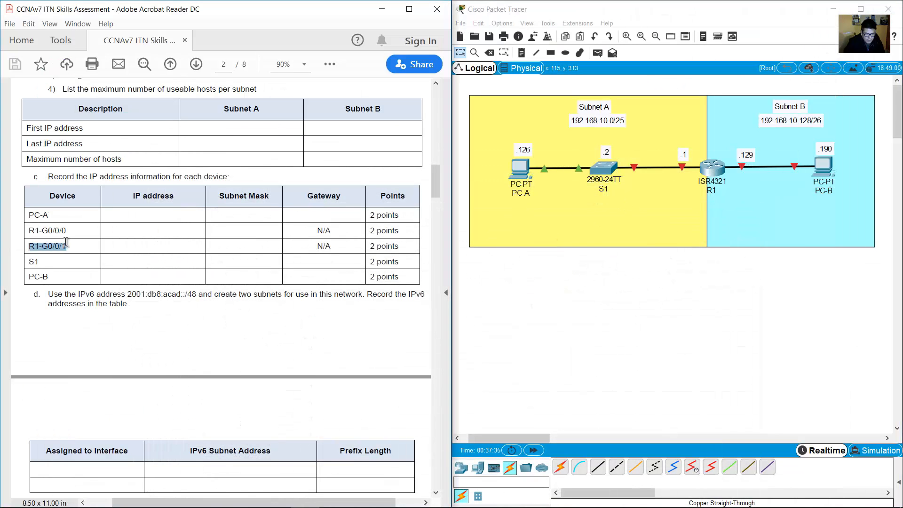
{"action": "left_click", "coordinate": [682, 174]}
{"action": "mouse_move", "coordinate": [681, 168]}
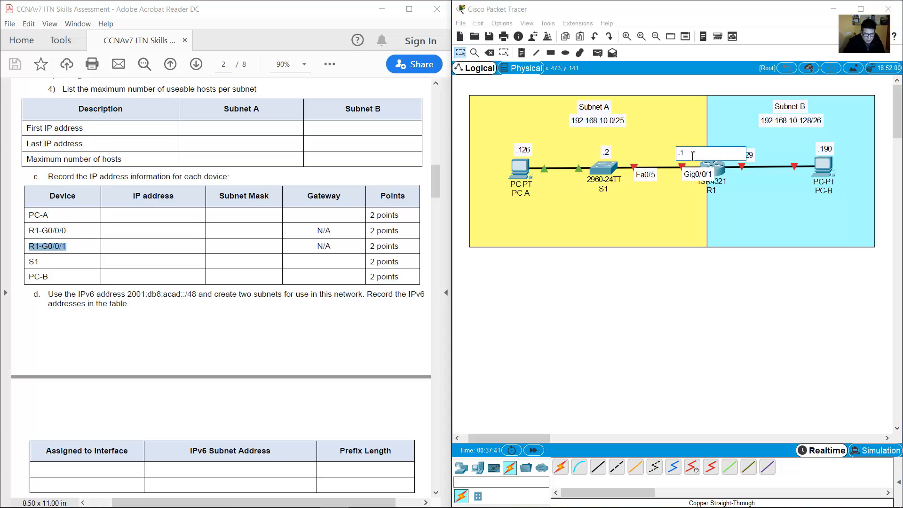
{"action": "double_click", "coordinate": [575, 120]}
{"action": "left_click_drag", "start_coordinate": [575, 120], "coordinate": [602, 120]}
{"action": "left_click", "coordinate": [687, 157]}
{"action": "double_click", "coordinate": [687, 157]}
{"action": "double_click", "coordinate": [610, 120]}
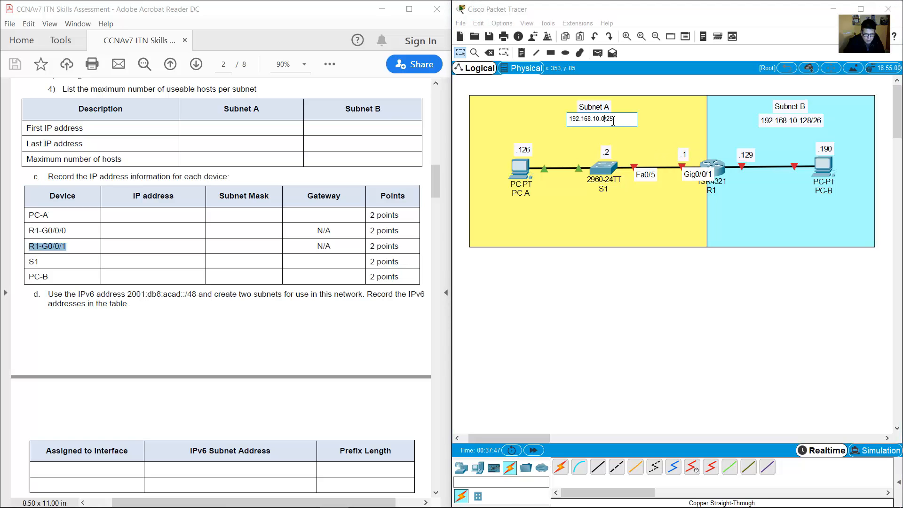
Recheck the 255.255.255.128 mask in row 10 of the workbook, then hide Excel.
{"action": "left_click", "coordinate": [393, 496]}
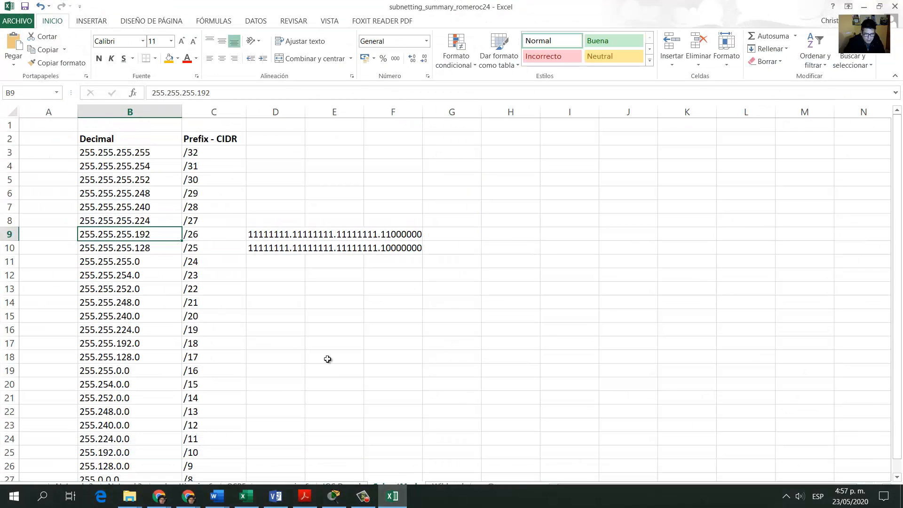
{"action": "left_click_drag", "start_coordinate": [134, 249], "coordinate": [356, 248]}
{"action": "left_click", "coordinate": [137, 248]}
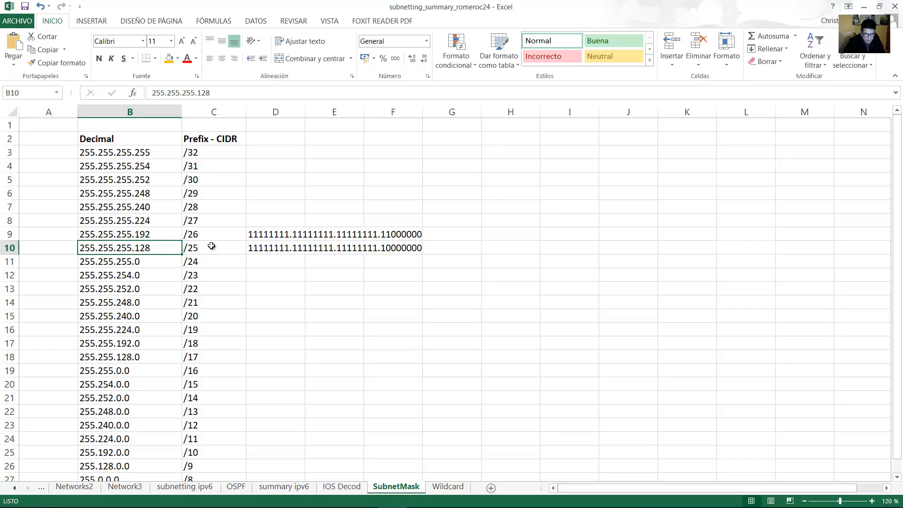
{"action": "left_click", "coordinate": [864, 7]}
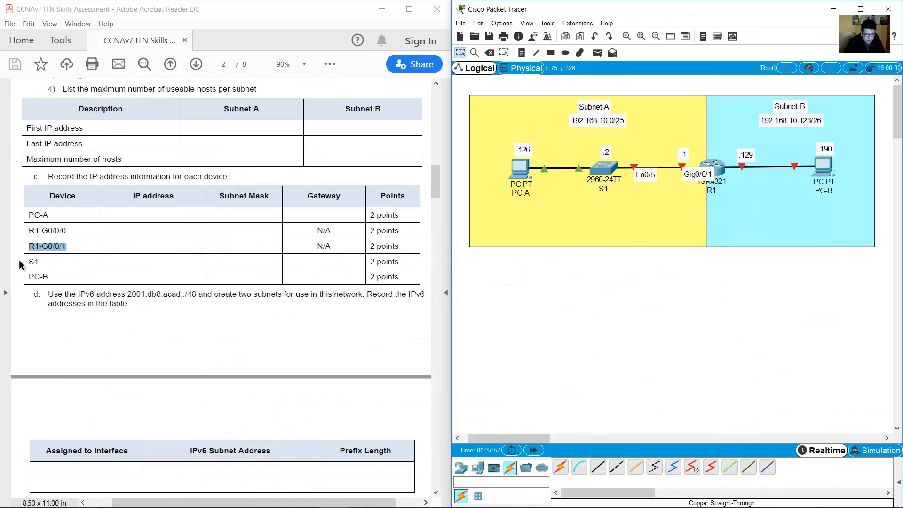
{"action": "mouse_move", "coordinate": [28, 262]}
{"action": "left_mouse_down"}
{"action": "mouse_move", "coordinate": [49, 264]}
{"action": "mouse_move", "coordinate": [42, 263]}
{"action": "left_mouse_up"}
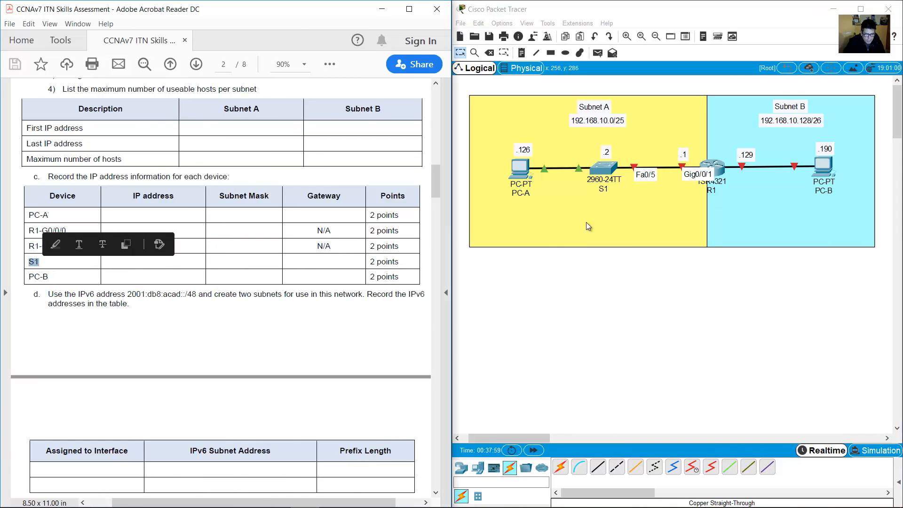
{"action": "double_click", "coordinate": [610, 152]}
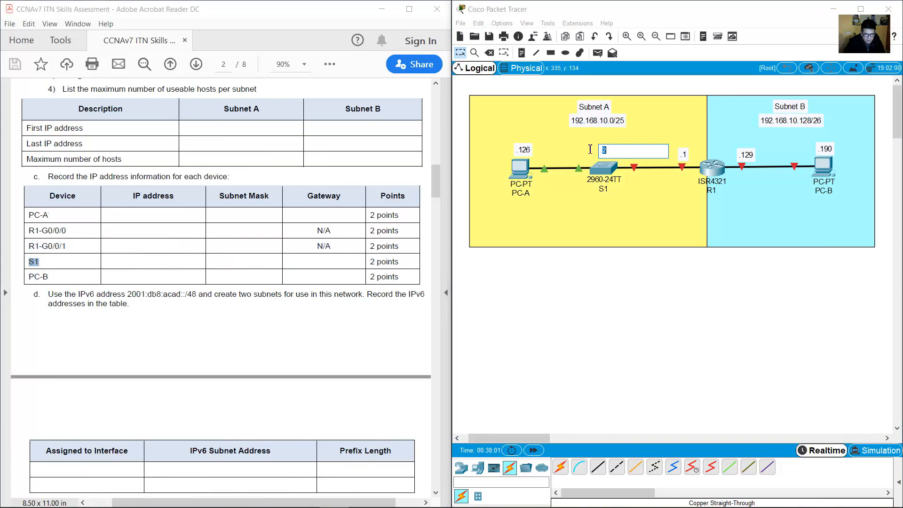
{"action": "double_click", "coordinate": [579, 121]}
{"action": "double_click", "coordinate": [580, 119]}
{"action": "left_click_drag", "start_coordinate": [581, 118], "coordinate": [603, 119]}
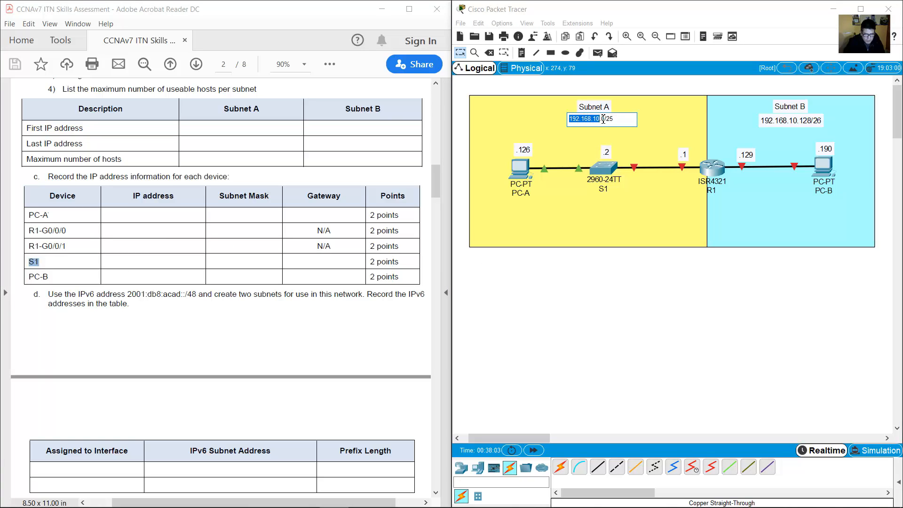
{"action": "double_click", "coordinate": [612, 152]}
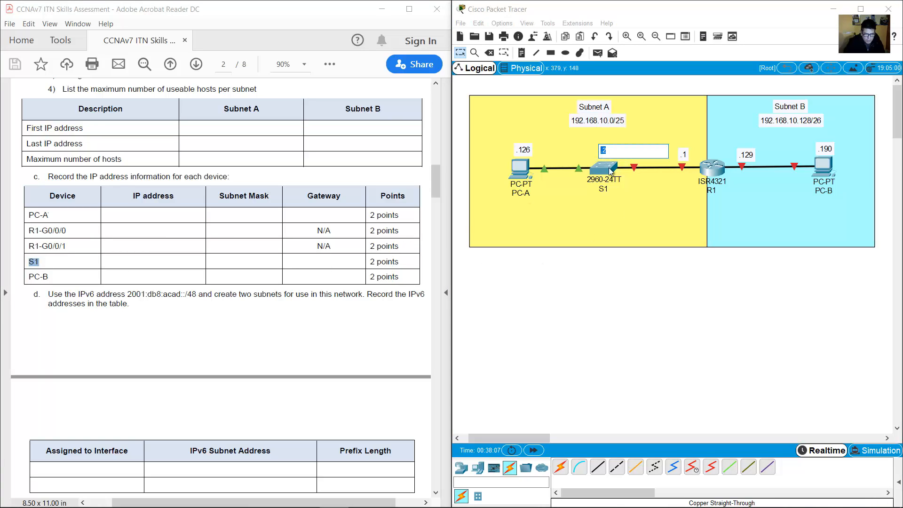
{"action": "left_click_drag", "start_coordinate": [636, 318], "coordinate": [591, 178]}
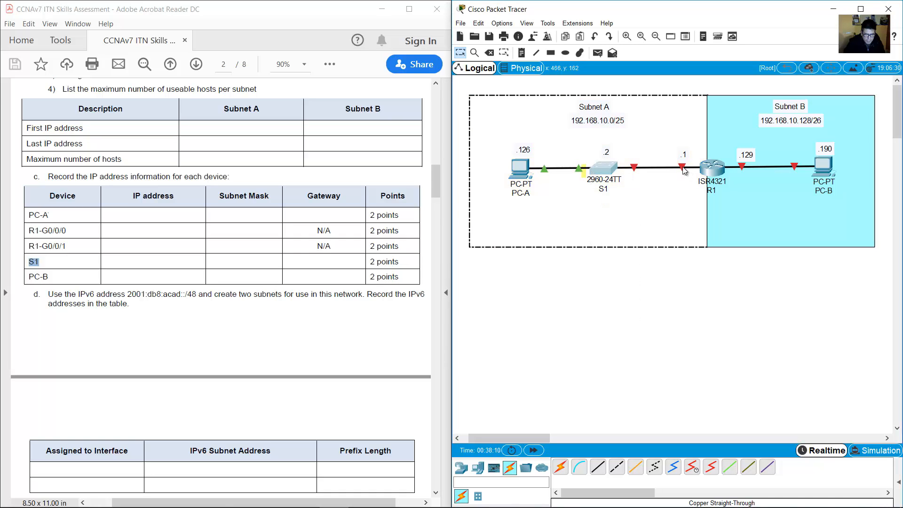
{"action": "left_click", "coordinate": [714, 169]}
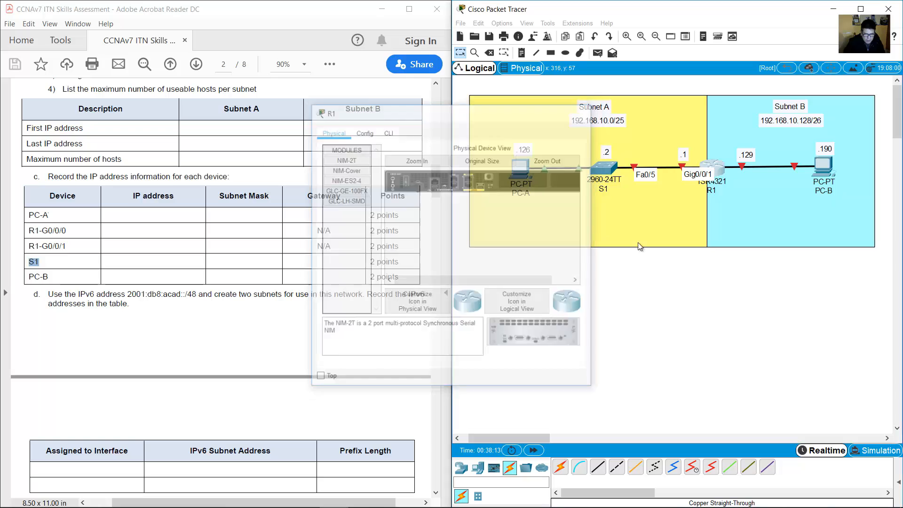
{"action": "double_click", "coordinate": [682, 156]}
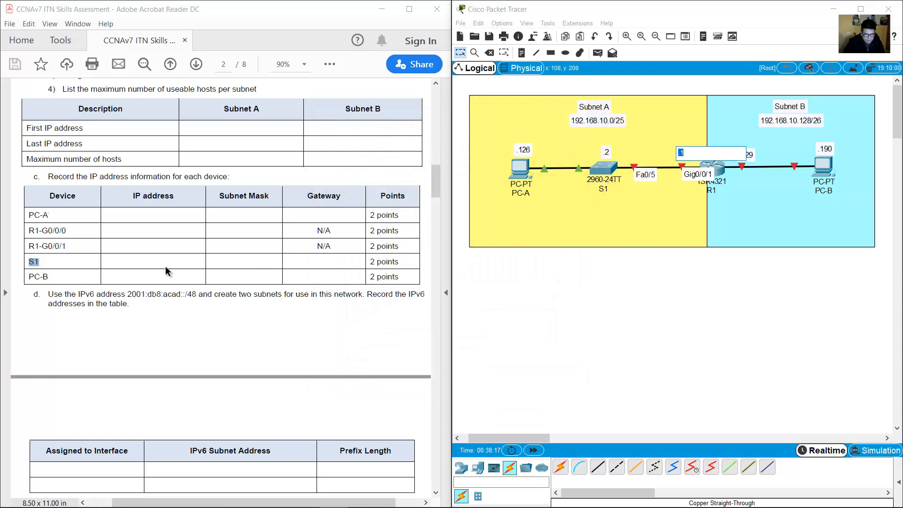
{"action": "left_click_drag", "start_coordinate": [50, 277], "coordinate": [23, 277]}
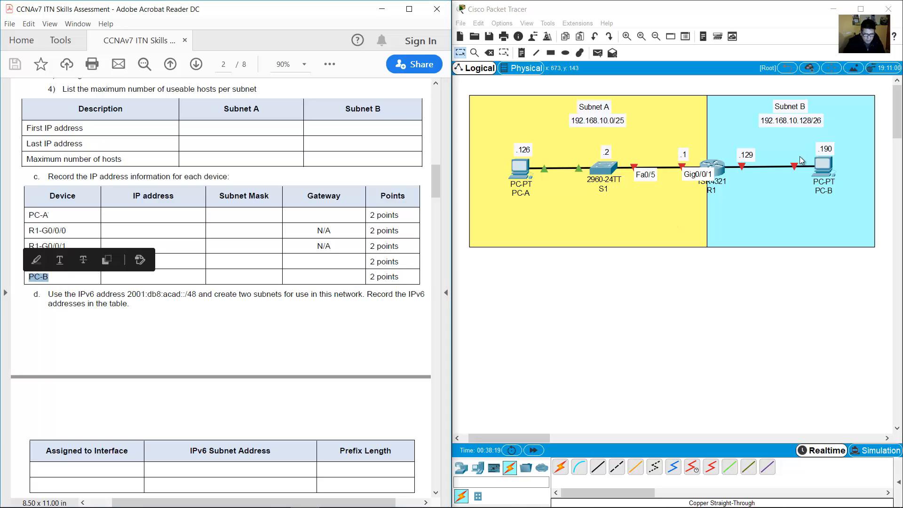
{"action": "double_click", "coordinate": [813, 148]}
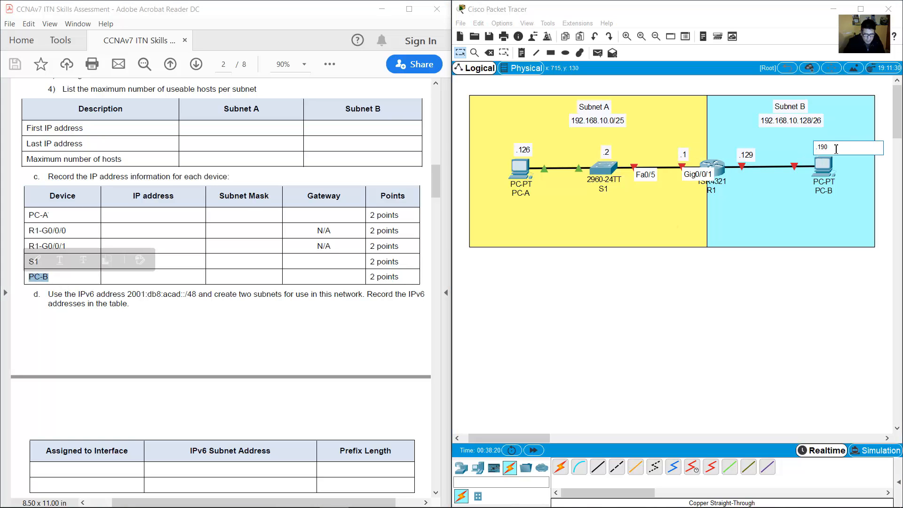
{"action": "double_click", "coordinate": [769, 120]}
{"action": "left_click_drag", "start_coordinate": [759, 118], "coordinate": [790, 118]}
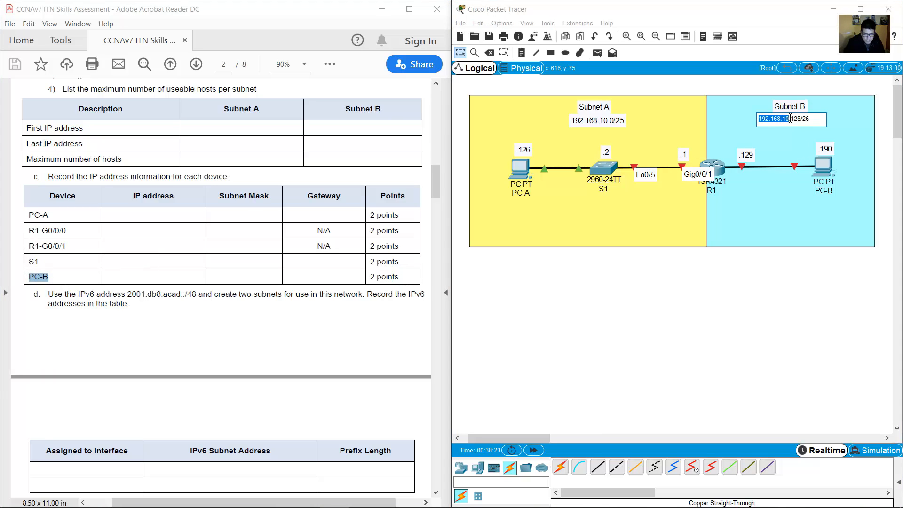
{"action": "double_click", "coordinate": [826, 150]}
{"action": "double_click", "coordinate": [807, 120]}
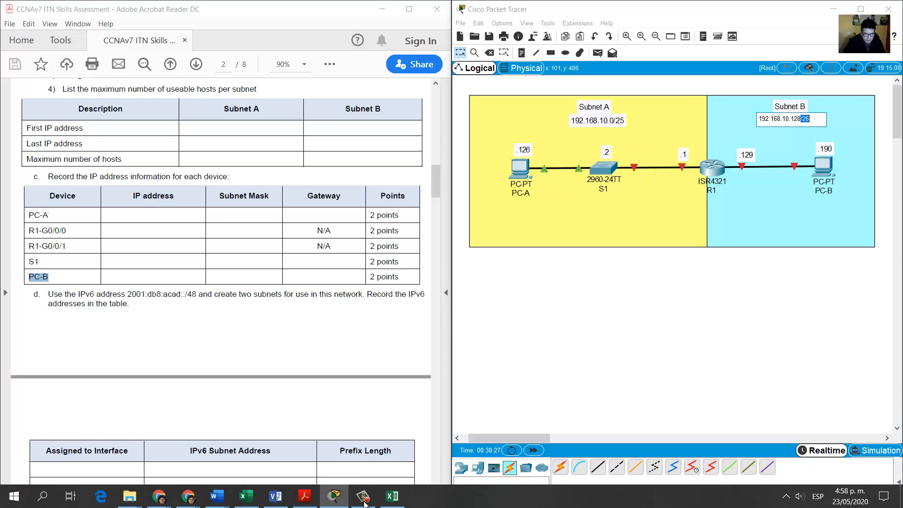
{"action": "left_click", "coordinate": [372, 496]}
{"action": "left_click", "coordinate": [141, 235]}
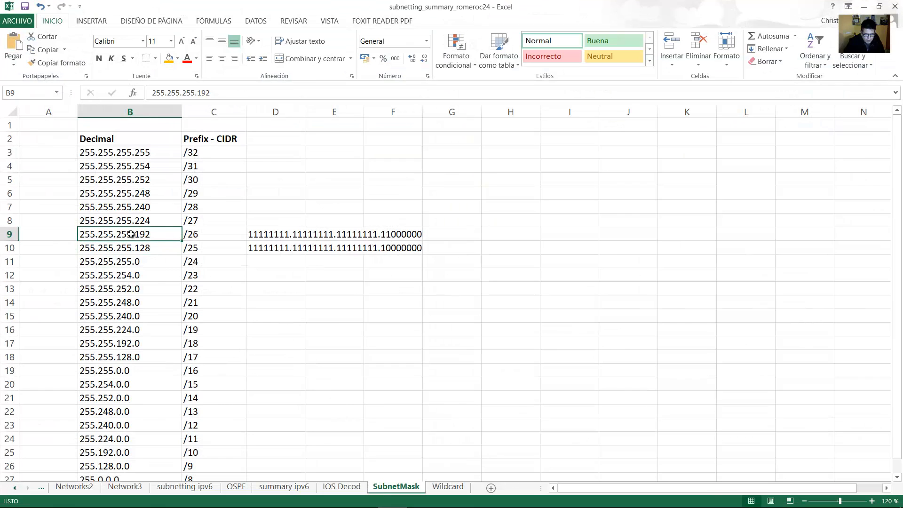
{"action": "left_click", "coordinate": [864, 7]}
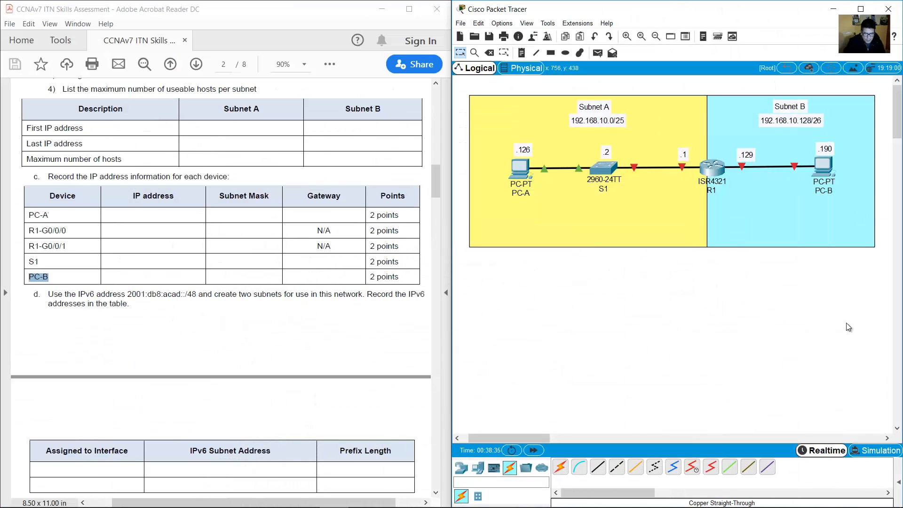
{"action": "left_click_drag", "start_coordinate": [846, 324], "coordinate": [803, 144]}
{"action": "left_click", "coordinate": [744, 347]}
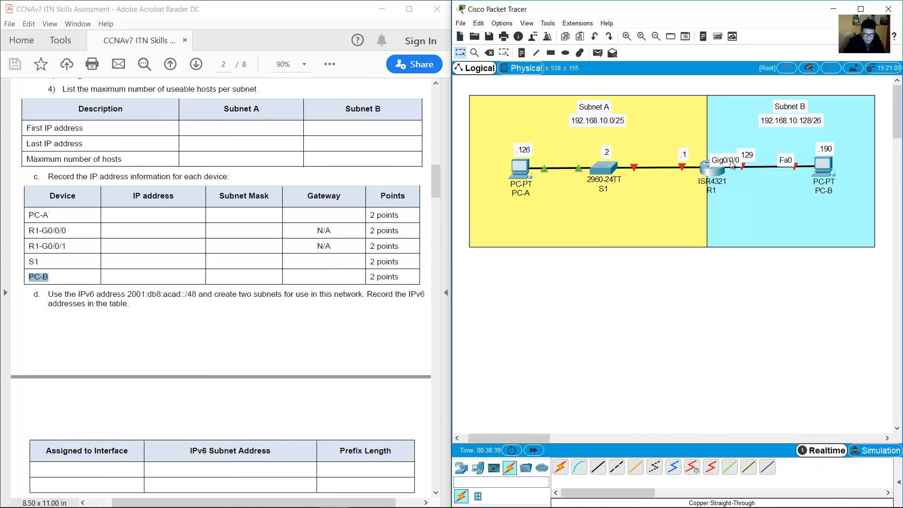
{"action": "double_click", "coordinate": [746, 155]}
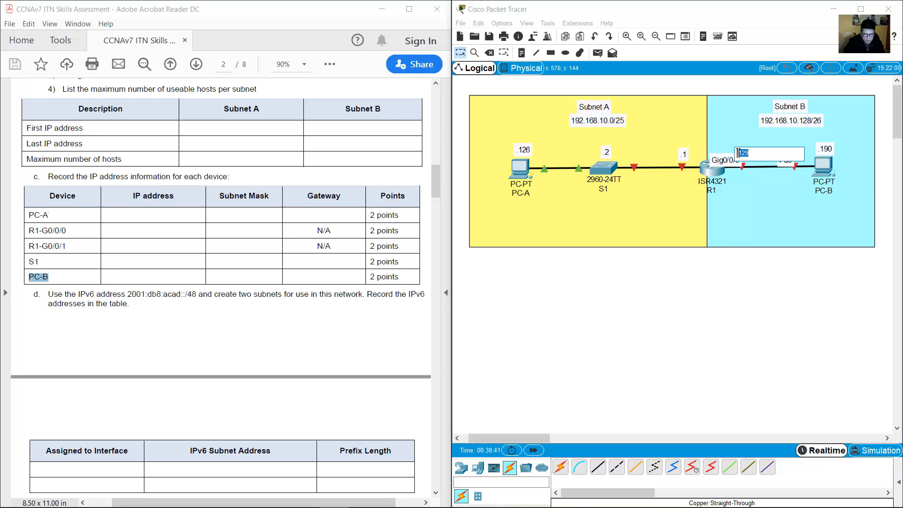
{"action": "left_click", "coordinate": [677, 345]}
Copy the IPv6 prefix 2001:db8:acad::/48 from step d of the PDF.
{"action": "scroll", "coordinate": [296, 258], "scroll_direction": "down", "scroll_amount": 10}
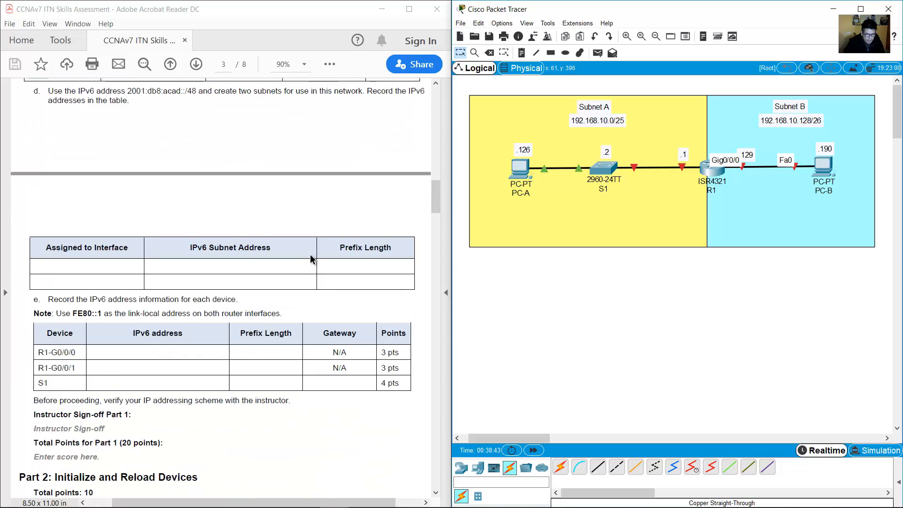
{"action": "scroll", "coordinate": [304, 270], "scroll_direction": "up", "scroll_amount": 3}
{"action": "scroll", "coordinate": [303, 266], "scroll_direction": "down", "scroll_amount": 1}
{"action": "scroll", "coordinate": [303, 266], "scroll_direction": "up", "scroll_amount": 2}
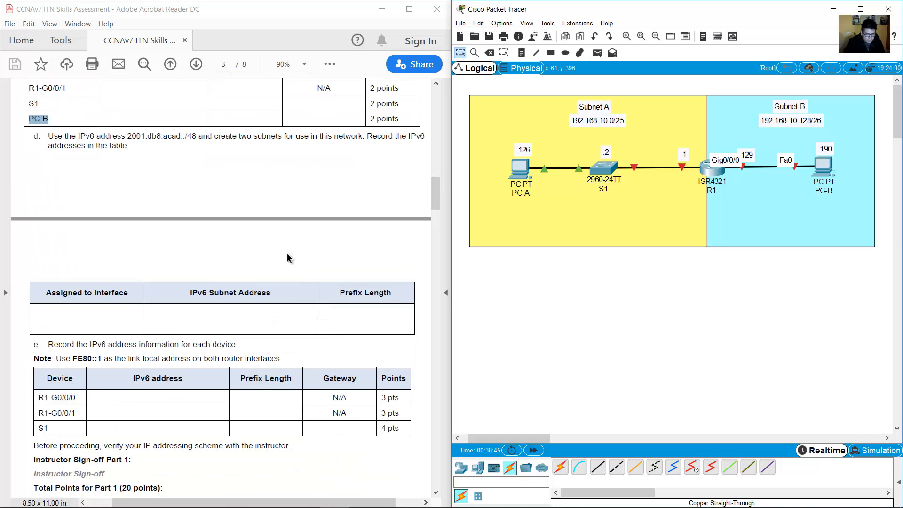
{"action": "left_click_drag", "start_coordinate": [128, 136], "coordinate": [197, 136]}
{"action": "right_click", "coordinate": [201, 138]}
{"action": "left_click", "coordinate": [215, 147]}
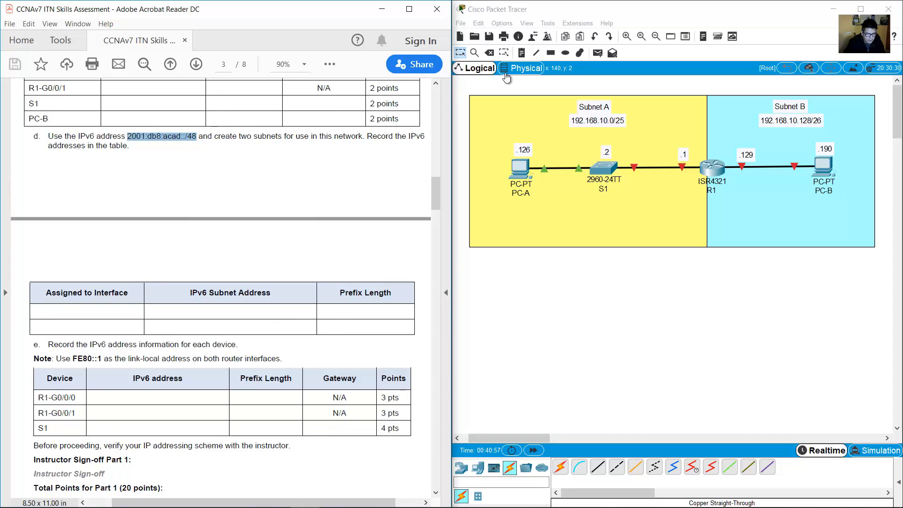
Paste the IPv6 prefix as a new note and move it into Subnet A.
{"action": "left_click", "coordinate": [522, 53]}
{"action": "left_click", "coordinate": [545, 266]}
{"action": "key", "text": "ctrl+v"}
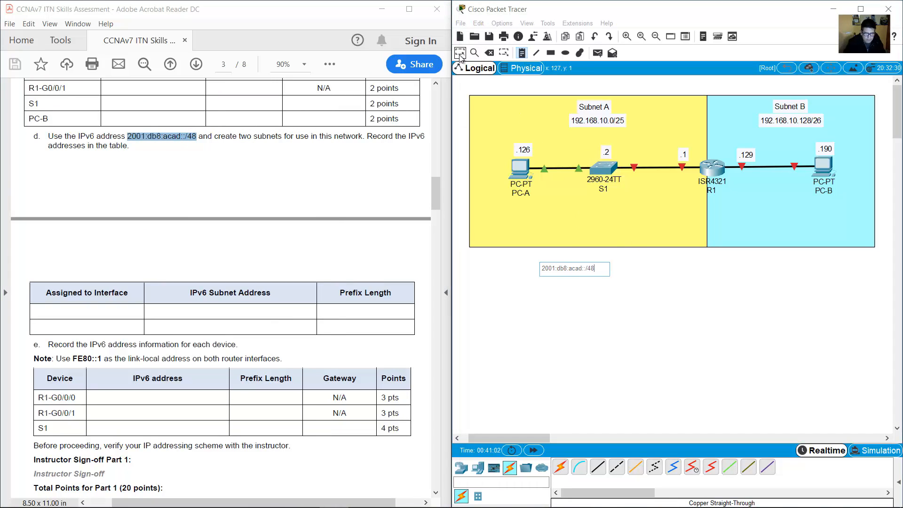
{"action": "left_click_drag", "start_coordinate": [586, 273], "coordinate": [609, 223]}
{"action": "double_click", "coordinate": [614, 220]}
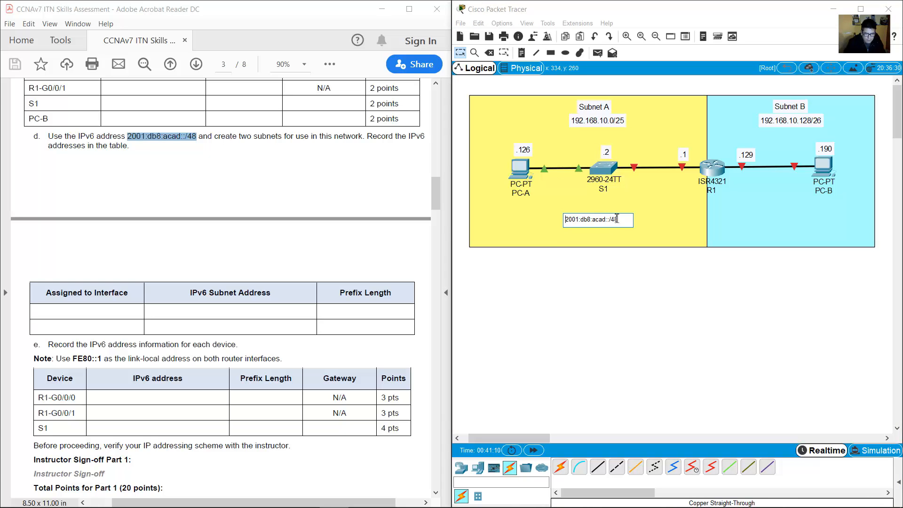
{"action": "left_click", "coordinate": [621, 266]}
Zoom in on Subnet A and highlight step d's instruction about IPv6 subnets.
{"action": "left_click", "coordinate": [627, 36]}
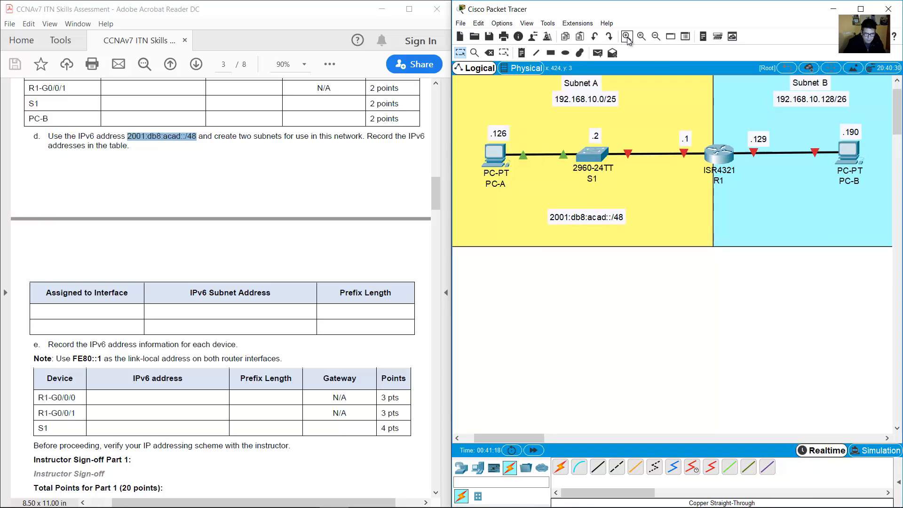
{"action": "left_click", "coordinate": [627, 37]}
{"action": "left_click", "coordinate": [627, 37]}
{"action": "left_click", "coordinate": [897, 80]}
{"action": "left_click", "coordinate": [897, 80]}
{"action": "left_click", "coordinate": [897, 80]}
{"action": "left_click", "coordinate": [627, 36]}
{"action": "left_click", "coordinate": [627, 37]}
{"action": "left_click", "coordinate": [457, 438]}
{"action": "left_click", "coordinate": [457, 438]}
{"action": "left_click", "coordinate": [457, 438]}
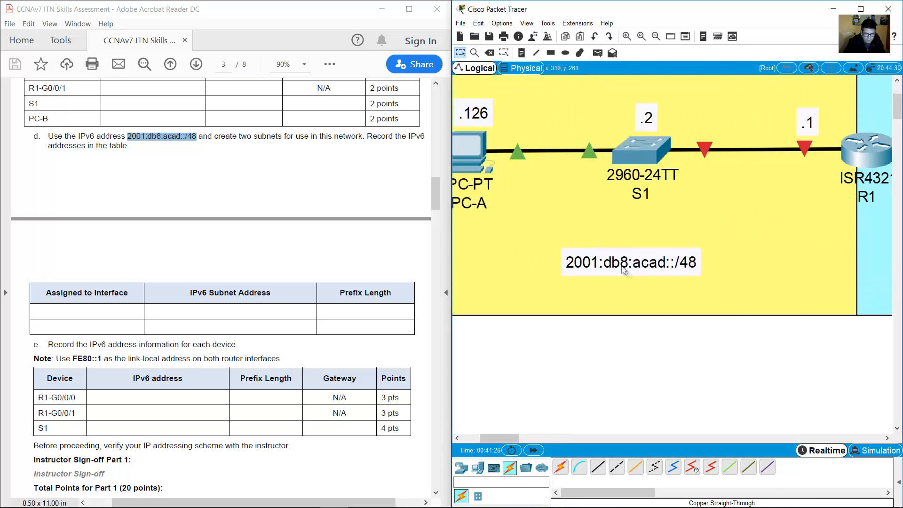
{"action": "left_click", "coordinate": [99, 139]}
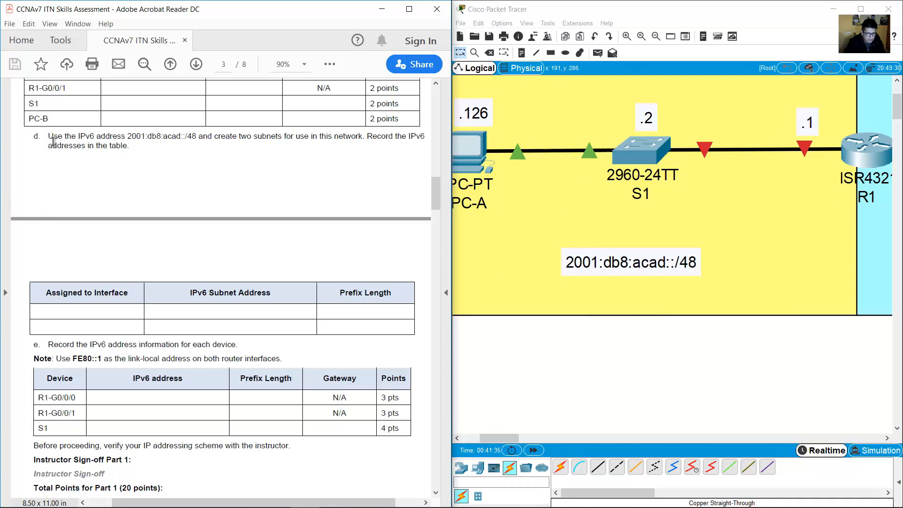
{"action": "left_click_drag", "start_coordinate": [49, 137], "coordinate": [354, 141]}
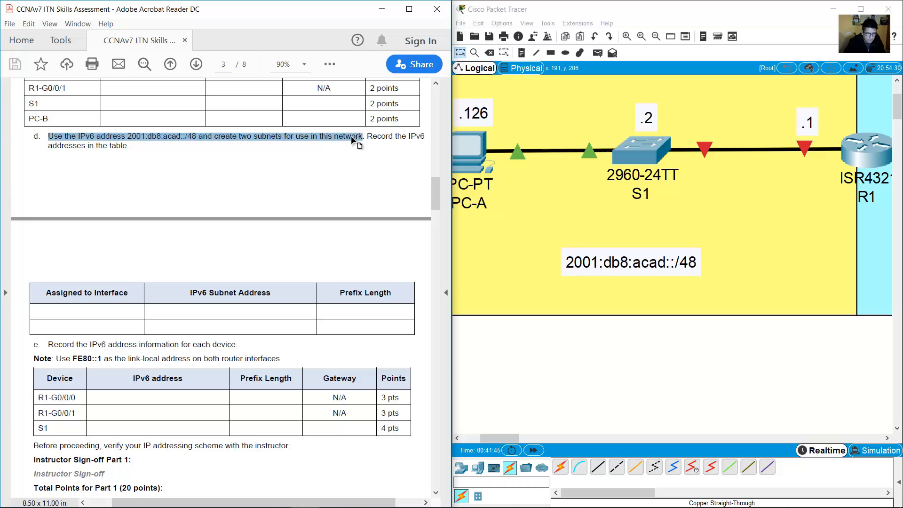
{"action": "left_click", "coordinate": [679, 367]}
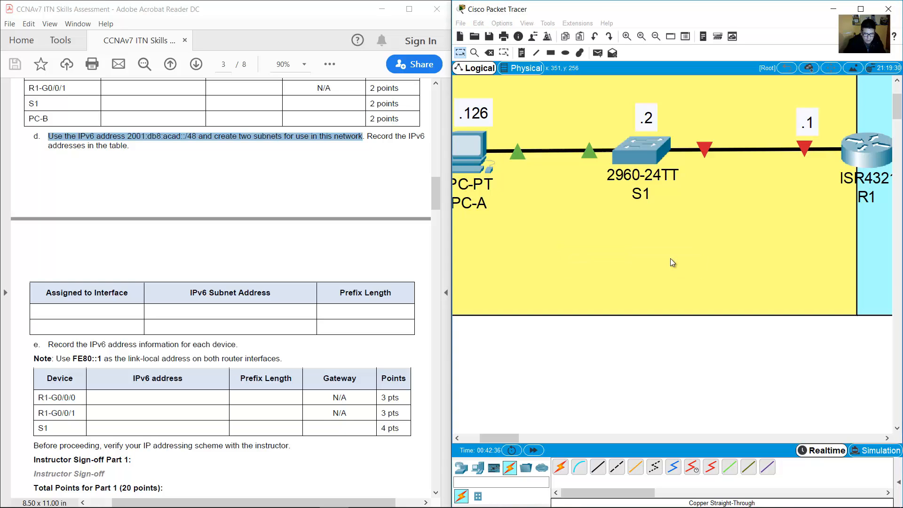
Edit the IPv6 note to read 2001:db8:acad:a::/64.
{"action": "double_click", "coordinate": [604, 254]}
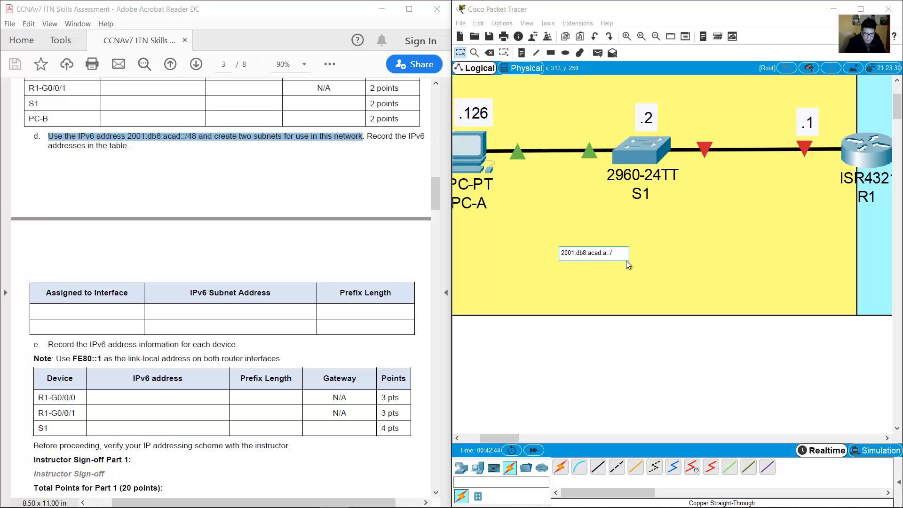
{"action": "type", "text": "64"}
{"action": "left_click", "coordinate": [752, 337]}
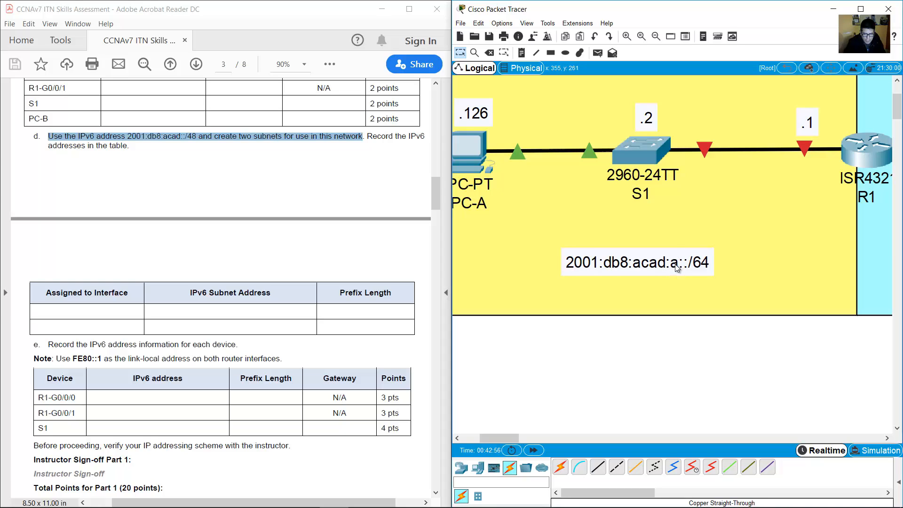
{"action": "double_click", "coordinate": [674, 267]}
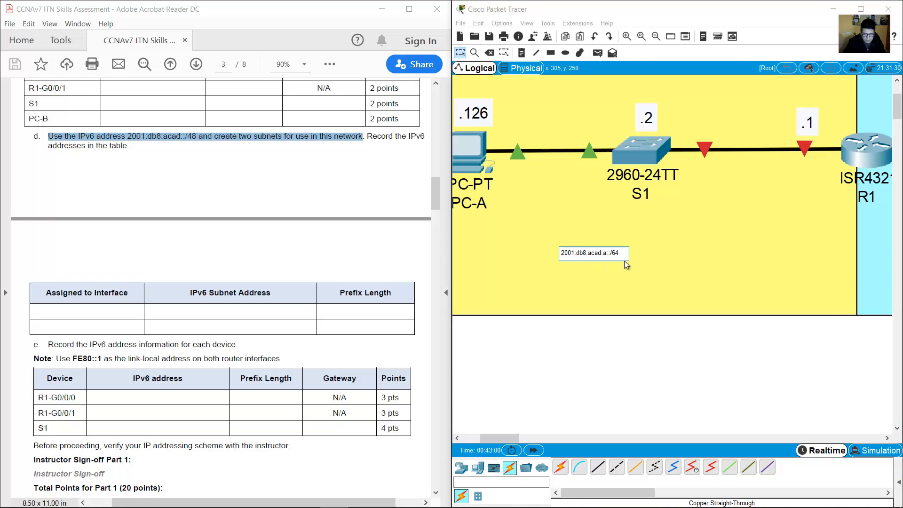
{"action": "type", "text": "000"}
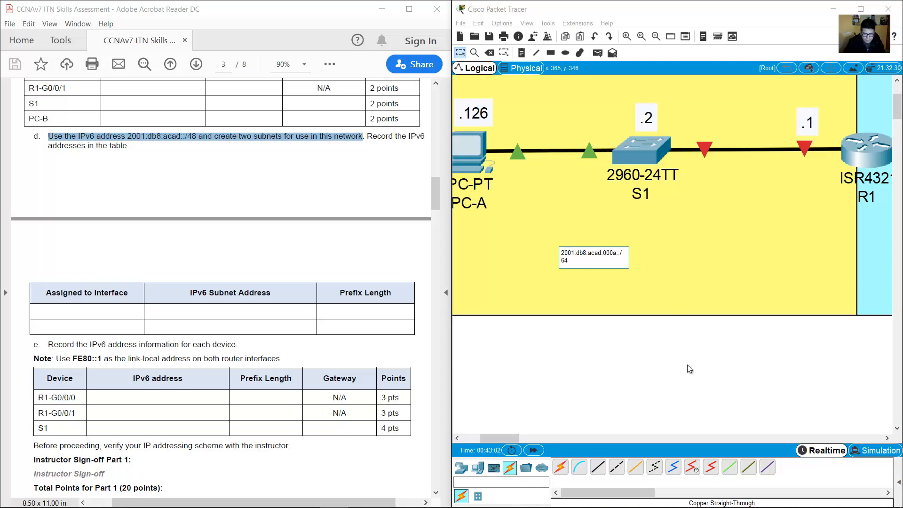
{"action": "left_click", "coordinate": [687, 365]}
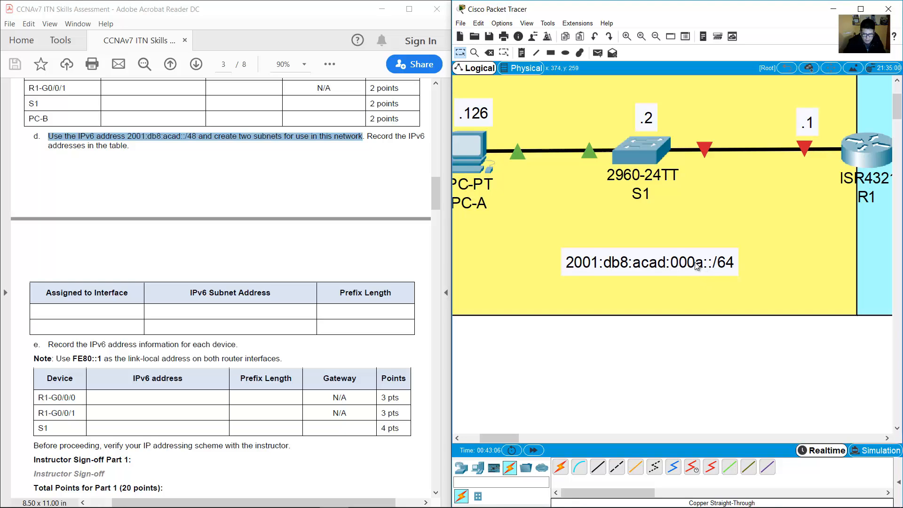
{"action": "double_click", "coordinate": [696, 265]}
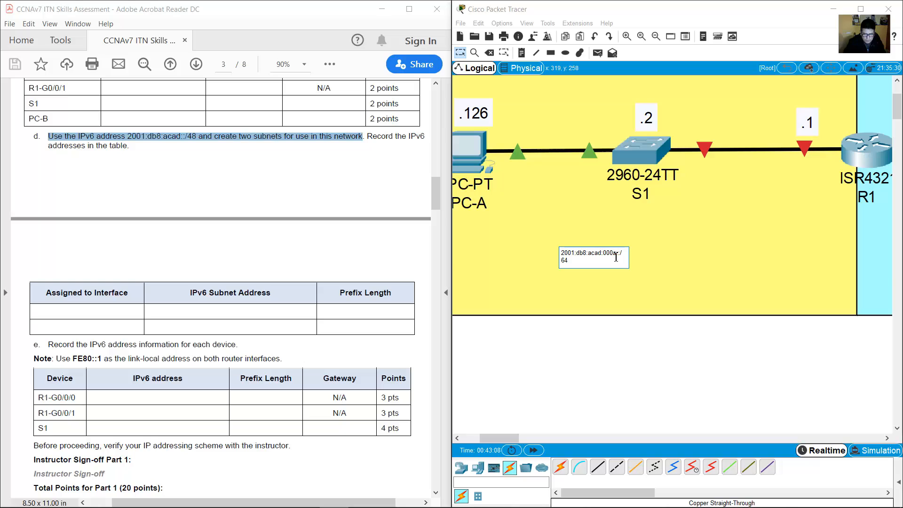
{"action": "key", "text": "BackSpace"}
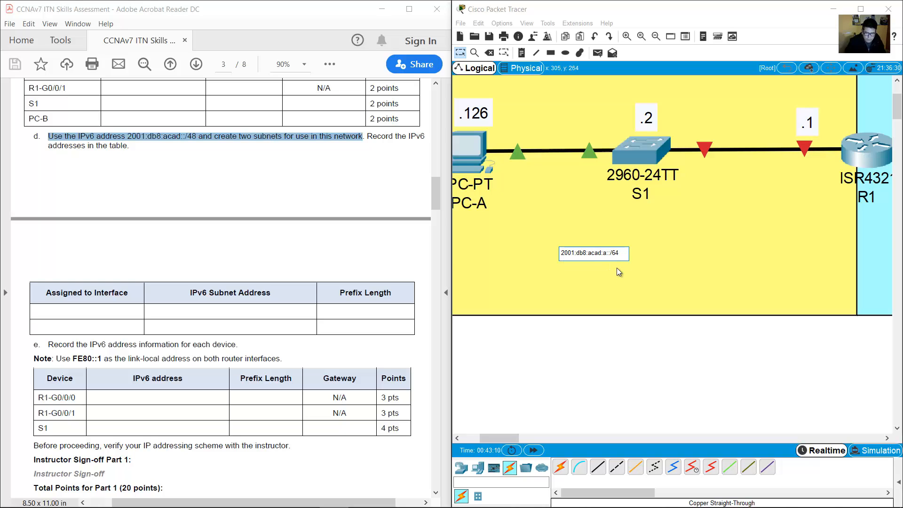
{"action": "left_click", "coordinate": [673, 295]}
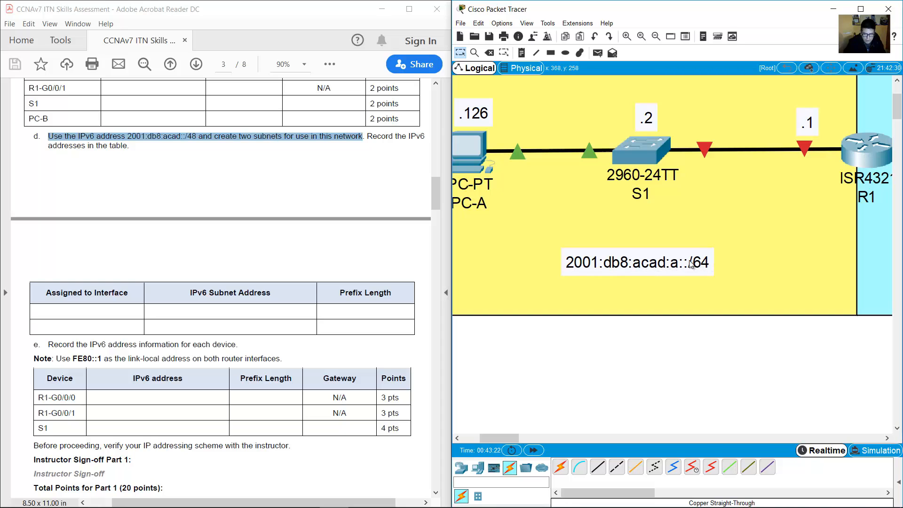
Move the note under S1 and paste a copy toward R1.
{"action": "mouse_move", "coordinate": [655, 265]}
{"action": "left_mouse_down"}
{"action": "mouse_move", "coordinate": [649, 278]}
{"action": "mouse_move", "coordinate": [659, 280]}
{"action": "left_mouse_up"}
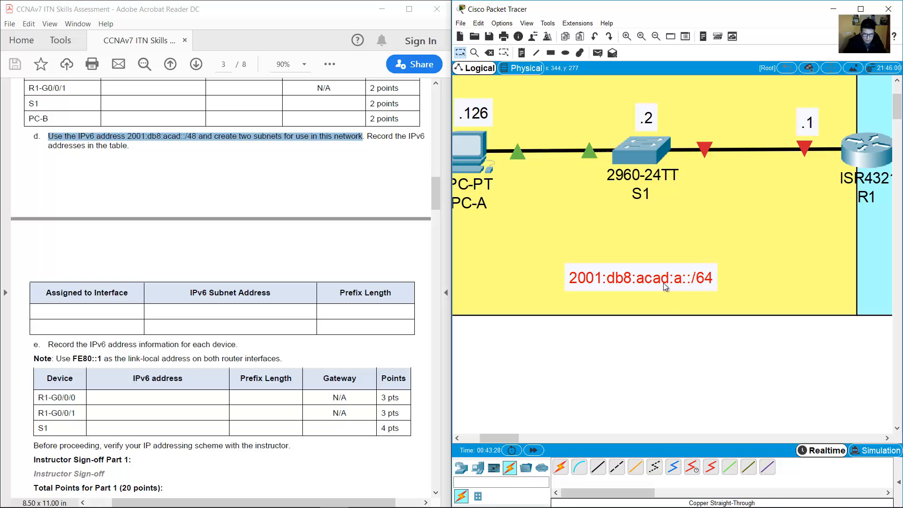
{"action": "key", "text": "ctrl+v"}
{"action": "left_click_drag", "start_coordinate": [676, 231], "coordinate": [868, 264]}
Move the copied note beneath PC-B and change its 'a' to 'b', giving 2001:db8:acad:b::/64.
{"action": "left_click_drag", "start_coordinate": [504, 435], "coordinate": [535, 435]}
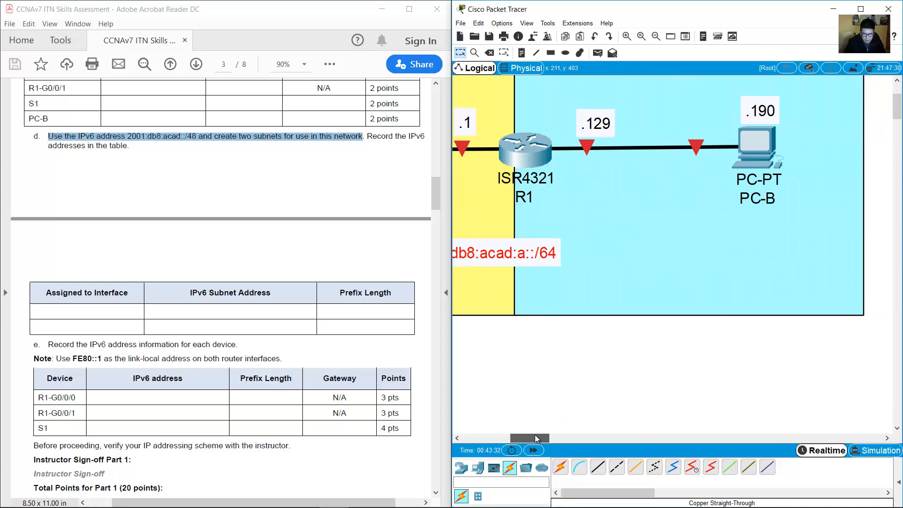
{"action": "left_click_drag", "start_coordinate": [523, 259], "coordinate": [708, 272]}
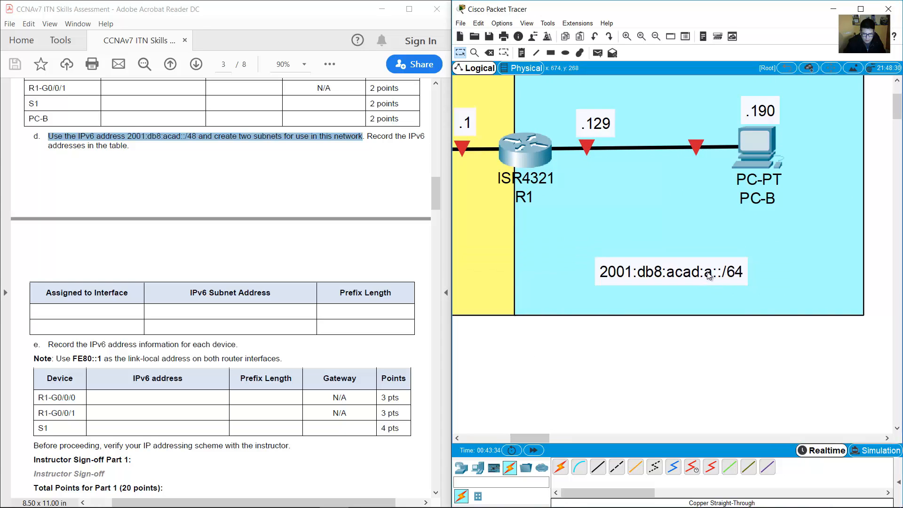
{"action": "double_click", "coordinate": [683, 269]}
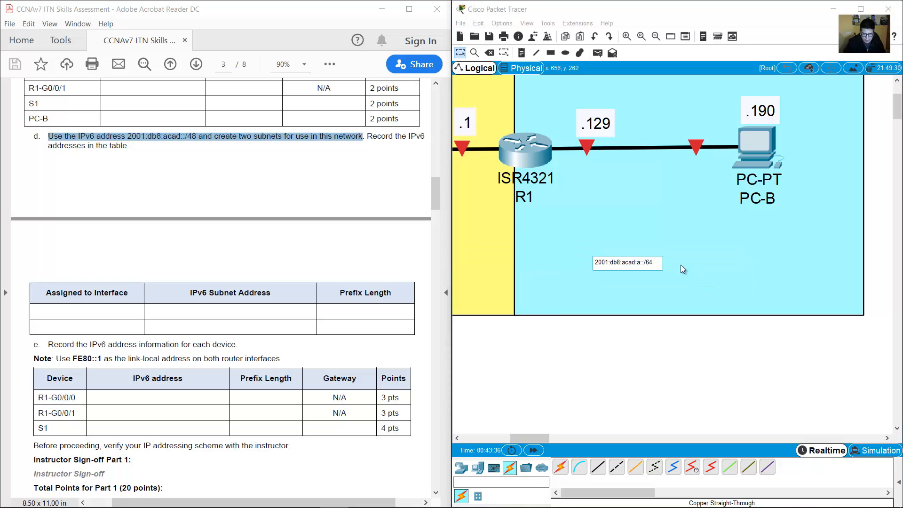
{"action": "double_click", "coordinate": [638, 262]}
{"action": "type", "text": "b"}
{"action": "left_click", "coordinate": [706, 308]}
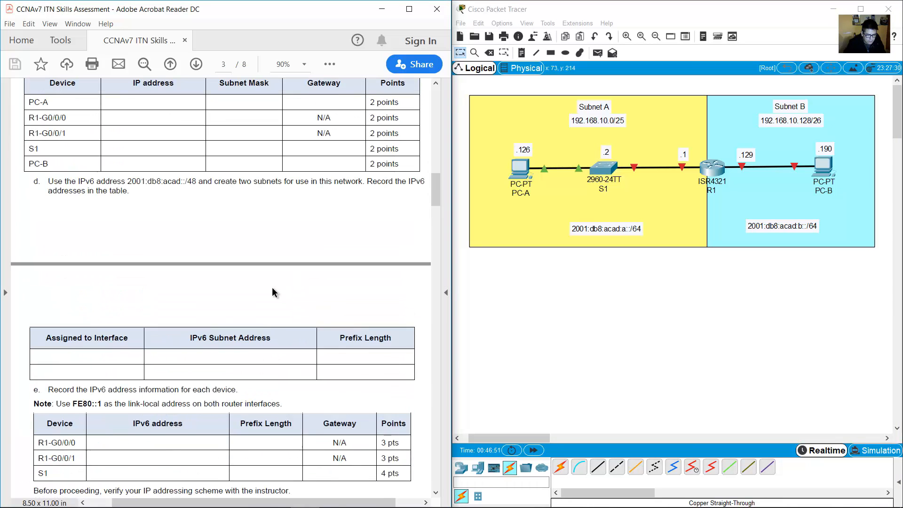
Compare the Assigned to Interface, IPv6 Subnet Address and Prefix Length headings with the topology labels.
{"action": "left_click_drag", "start_coordinate": [47, 338], "coordinate": [125, 338]}
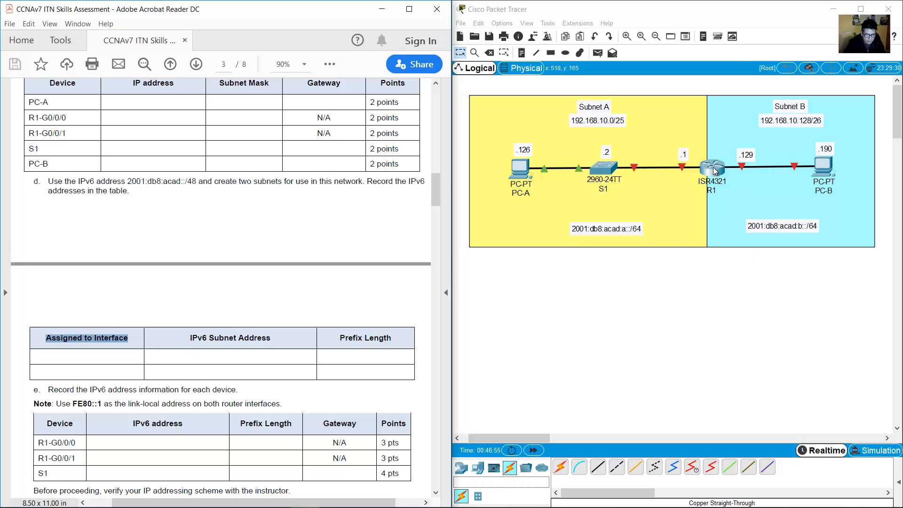
{"action": "left_click", "coordinate": [680, 234]}
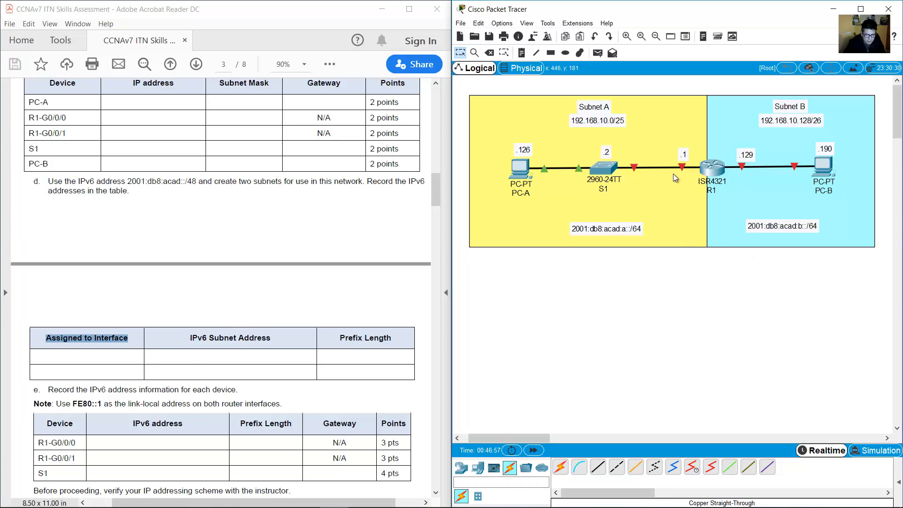
{"action": "mouse_move", "coordinate": [683, 173]}
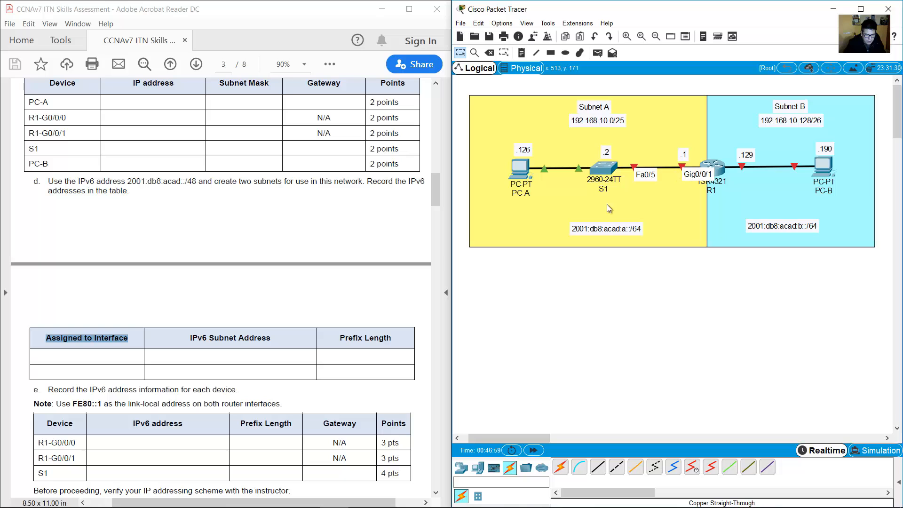
{"action": "left_click_drag", "start_coordinate": [190, 338], "coordinate": [271, 338]}
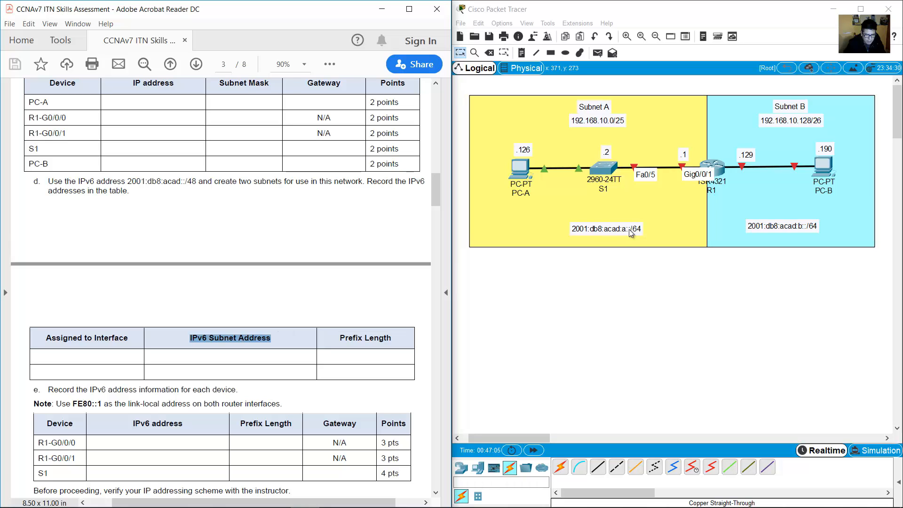
{"action": "left_click_drag", "start_coordinate": [340, 338], "coordinate": [391, 337]}
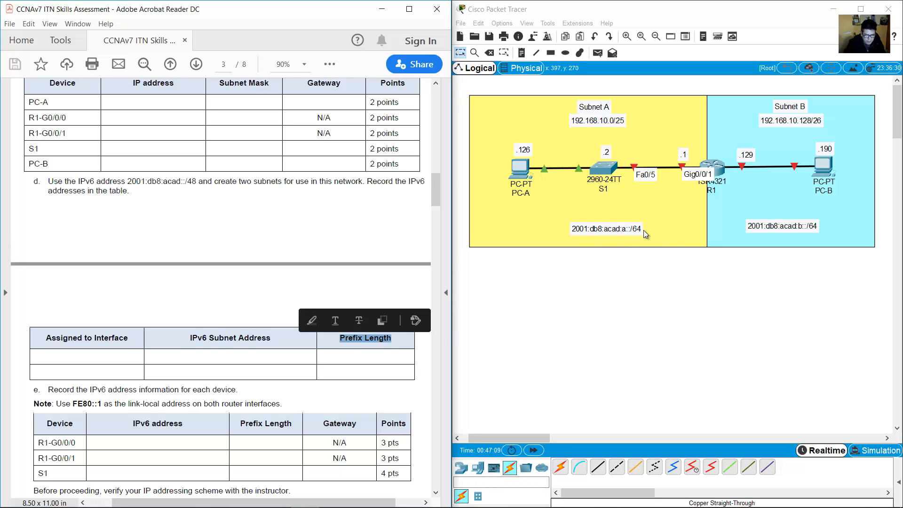
{"action": "left_click_drag", "start_coordinate": [47, 338], "coordinate": [128, 339]}
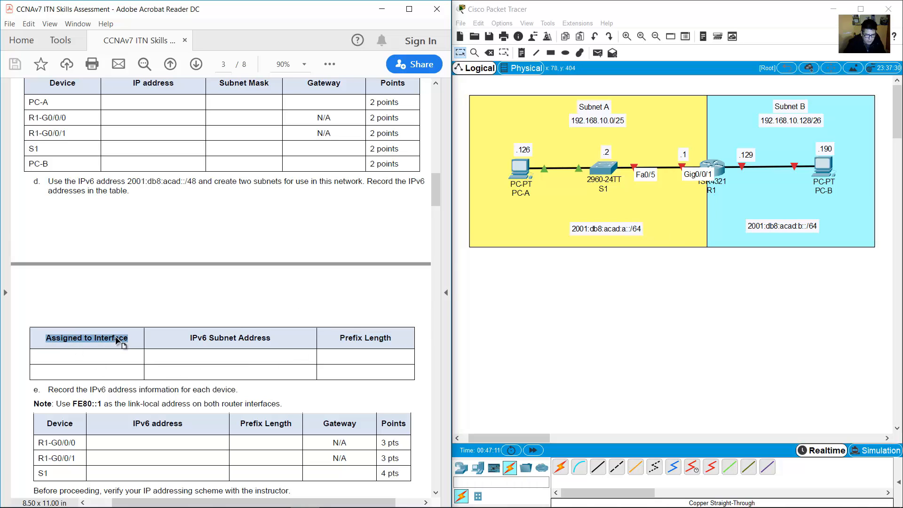
Recheck the headings, then scroll the assignment to the IPv6 table and select R1-G0/0/0.
{"action": "left_click", "coordinate": [717, 315]}
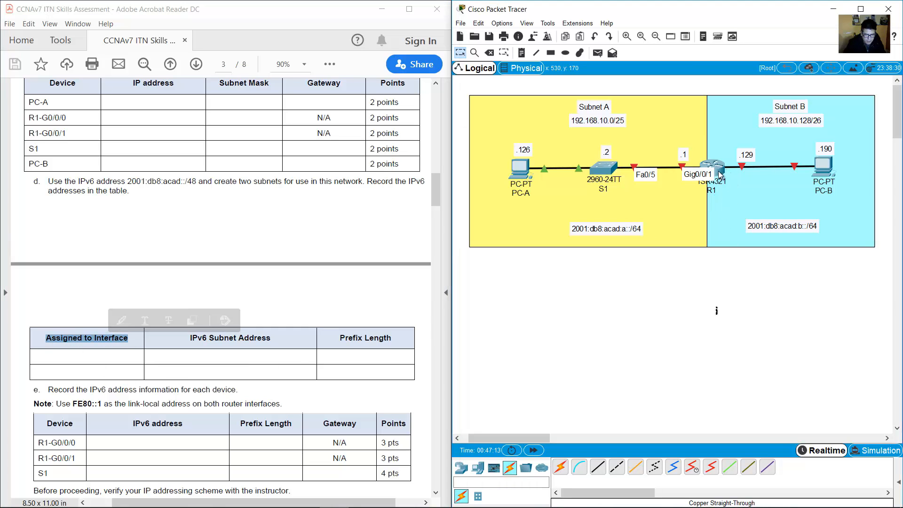
{"action": "mouse_move", "coordinate": [742, 165]}
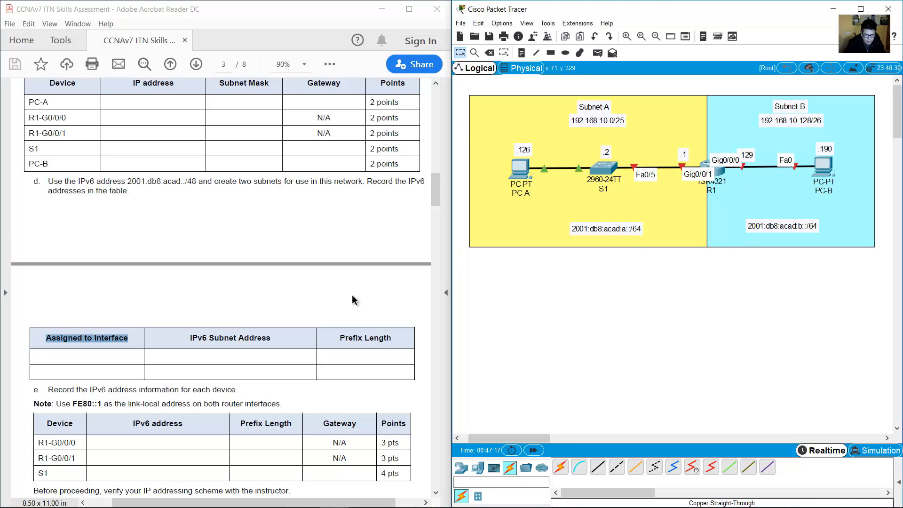
{"action": "left_click_drag", "start_coordinate": [196, 335], "coordinate": [284, 339]}
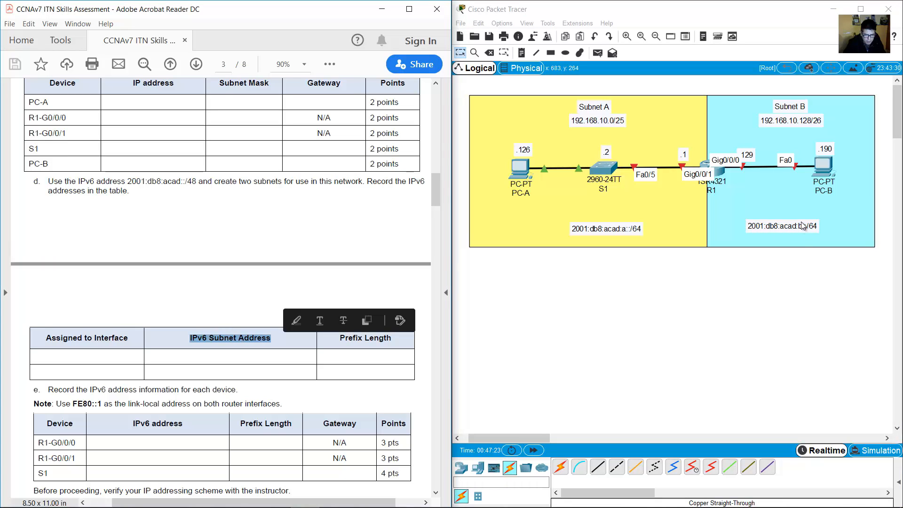
{"action": "left_click_drag", "start_coordinate": [339, 338], "coordinate": [391, 337]}
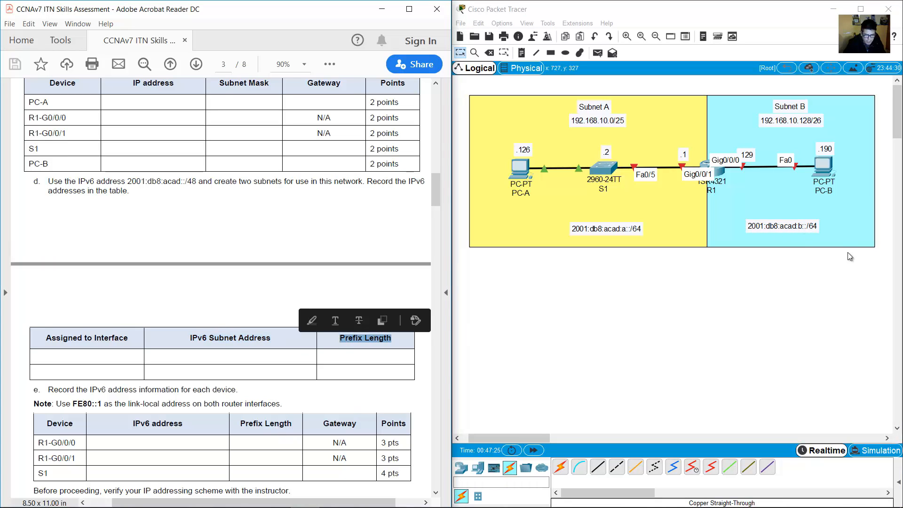
{"action": "left_click", "coordinate": [236, 362]}
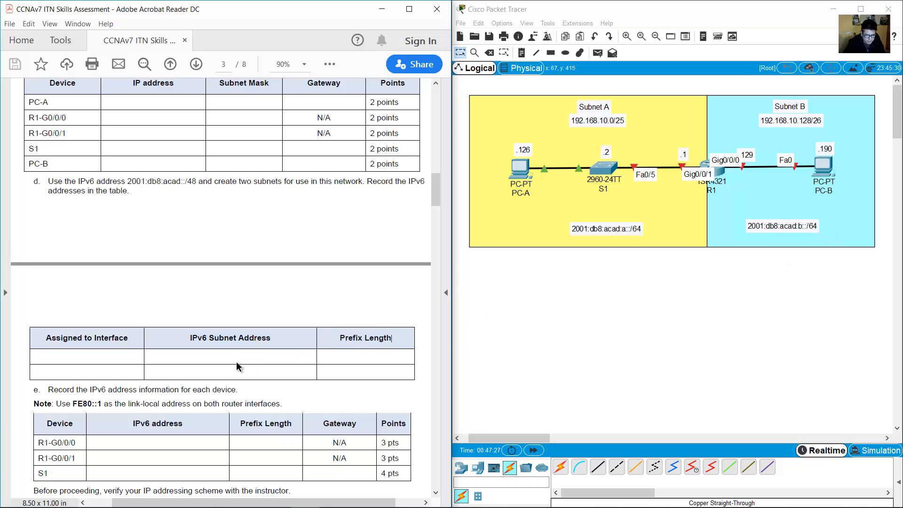
{"action": "scroll", "coordinate": [236, 361], "scroll_direction": "down", "scroll_amount": 10}
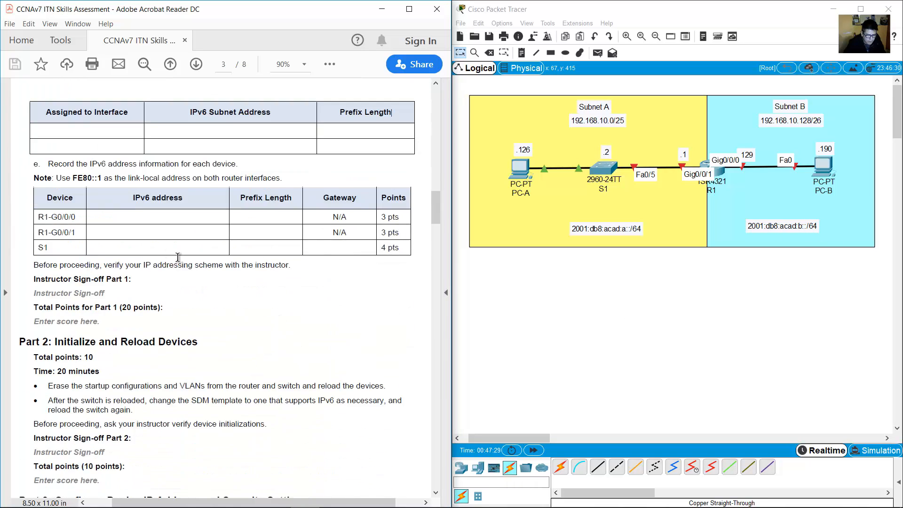
{"action": "left_click_drag", "start_coordinate": [38, 216], "coordinate": [80, 217]}
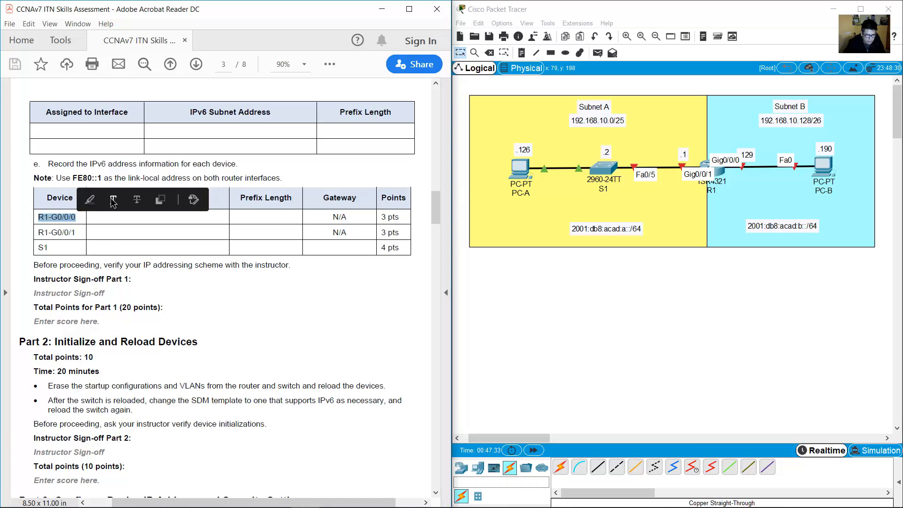
Add a ::1 text note beside R1 on the topology.
{"action": "left_click", "coordinate": [521, 53]}
{"action": "left_click", "coordinate": [742, 188]}
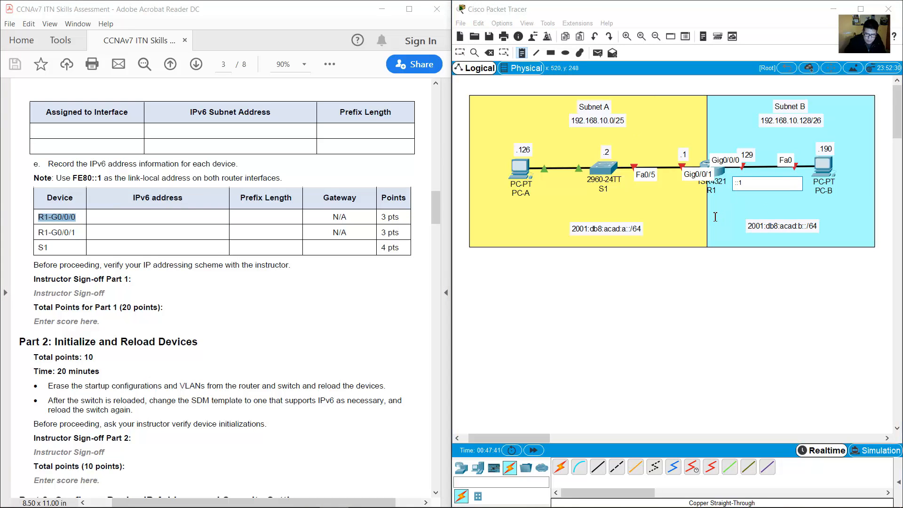
{"action": "left_click", "coordinate": [705, 301]}
{"action": "left_click", "coordinate": [773, 272]}
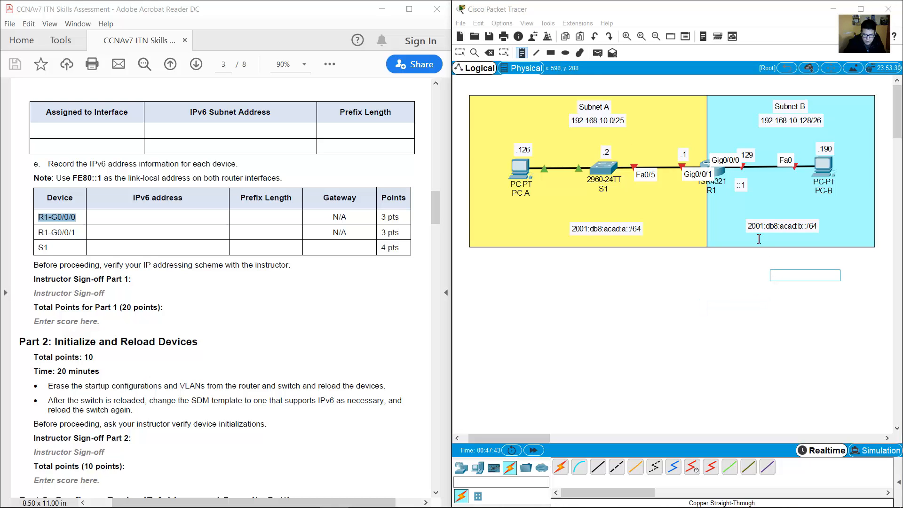
{"action": "left_click", "coordinate": [752, 231]}
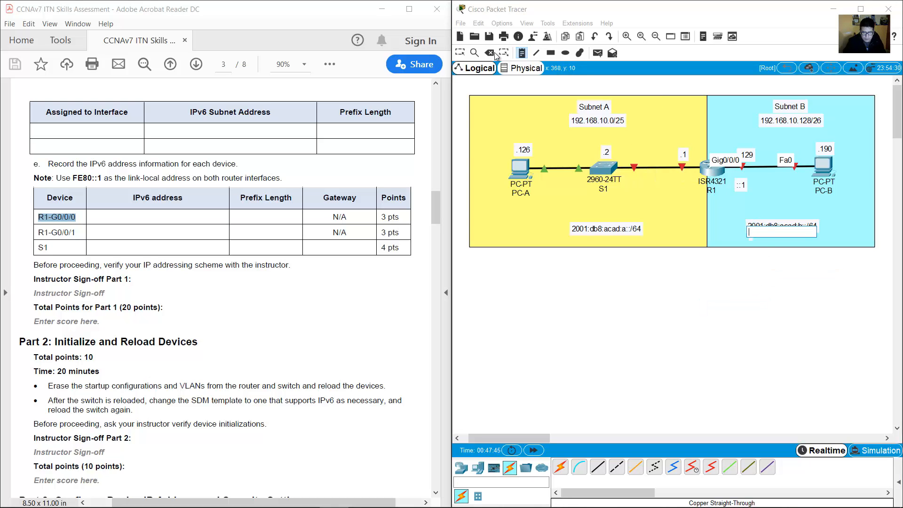
{"action": "left_click", "coordinate": [460, 52]}
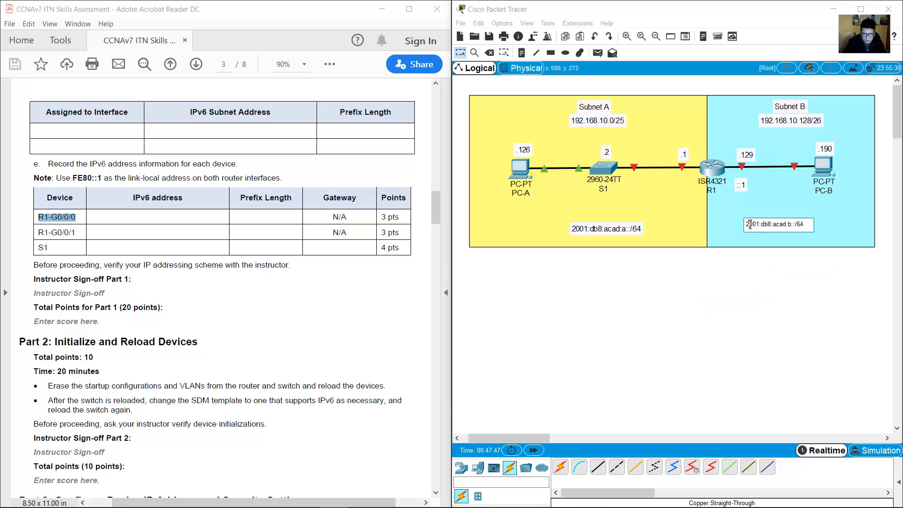
Check the text of the Subnet B address note and the ::1 note, including the /64 prefix.
{"action": "left_click_drag", "start_coordinate": [749, 224], "coordinate": [795, 225]}
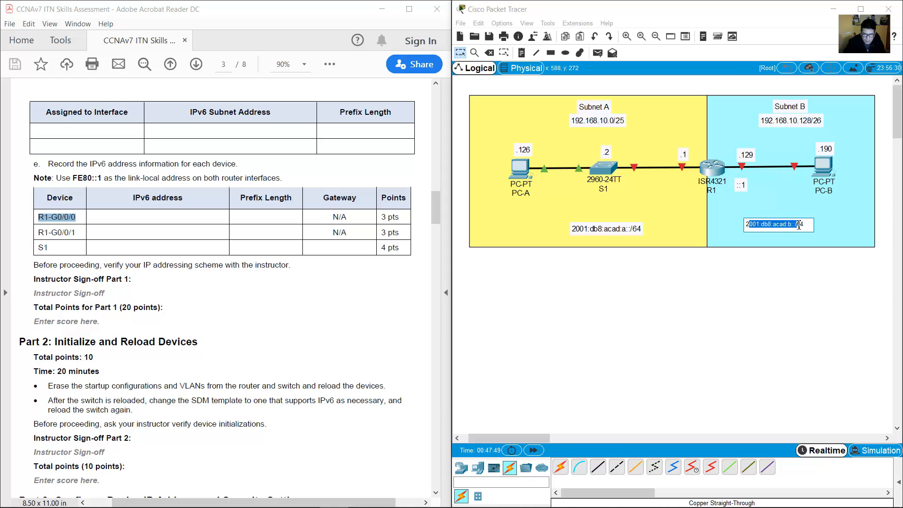
{"action": "double_click", "coordinate": [742, 186]}
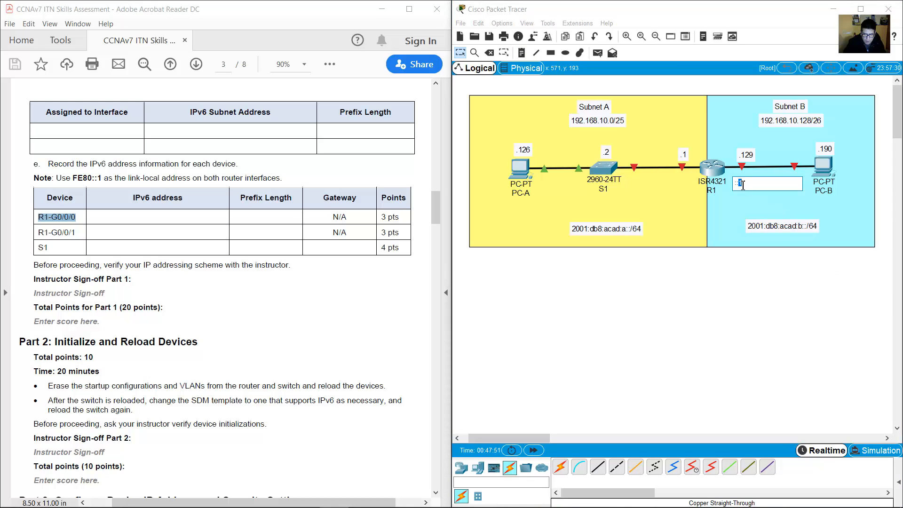
{"action": "double_click", "coordinate": [814, 229]}
{"action": "left_click_drag", "start_coordinate": [806, 226], "coordinate": [795, 227]}
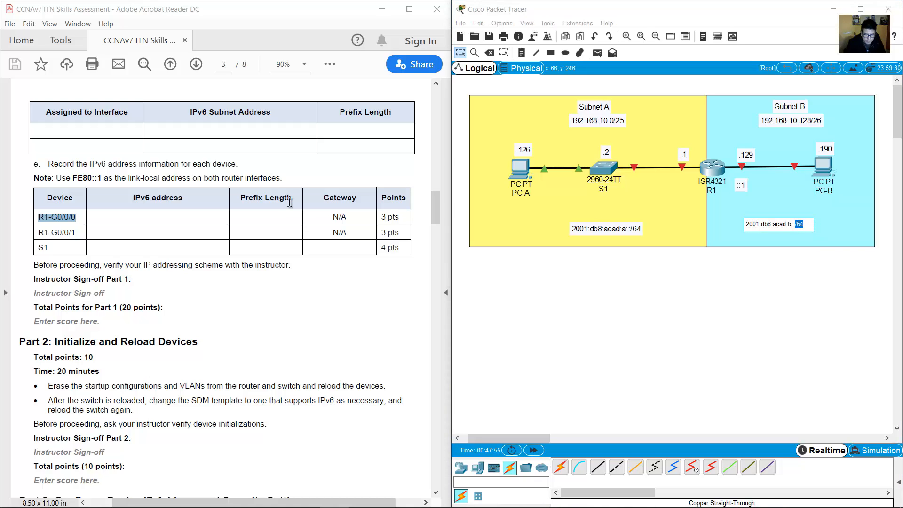
{"action": "left_click", "coordinate": [368, 186]}
Position a second ::1 note under R1's .1 label for the R1-G0/0/1 interface.
{"action": "left_click_drag", "start_coordinate": [37, 232], "coordinate": [81, 232]}
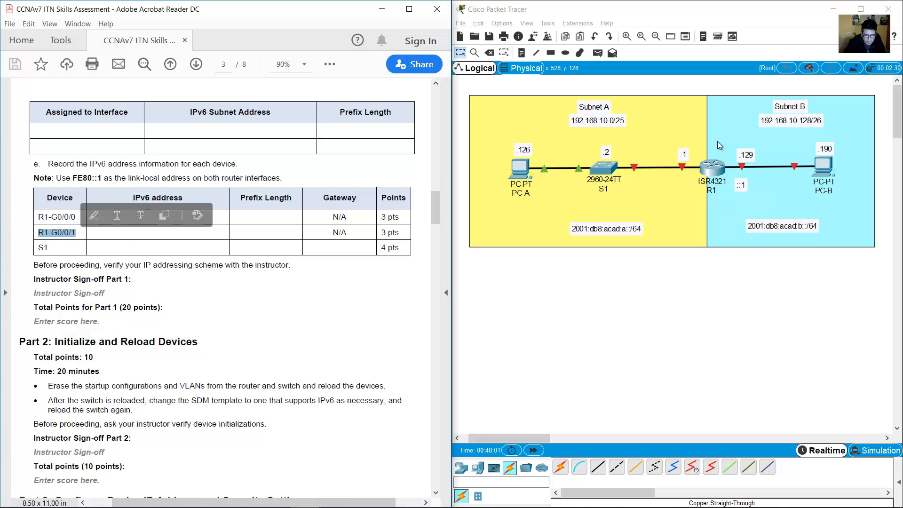
{"action": "left_click", "coordinate": [703, 80]}
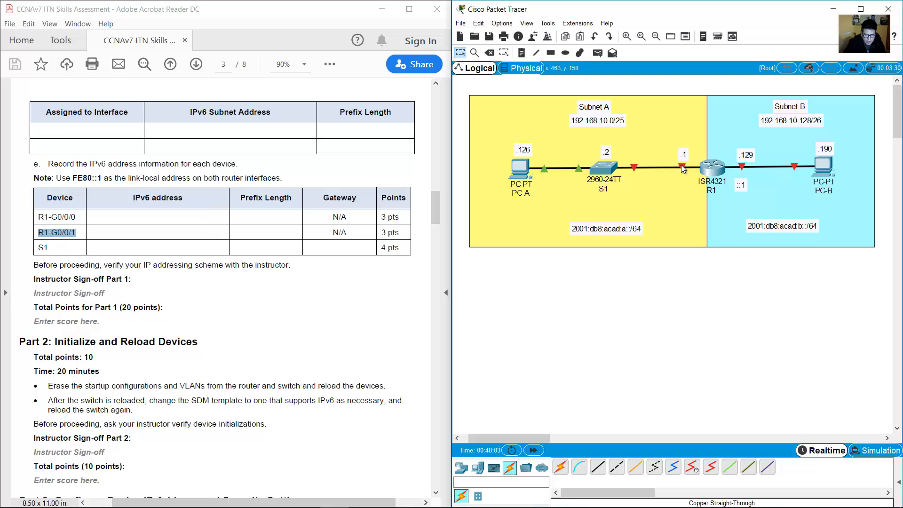
{"action": "mouse_move", "coordinate": [695, 174]}
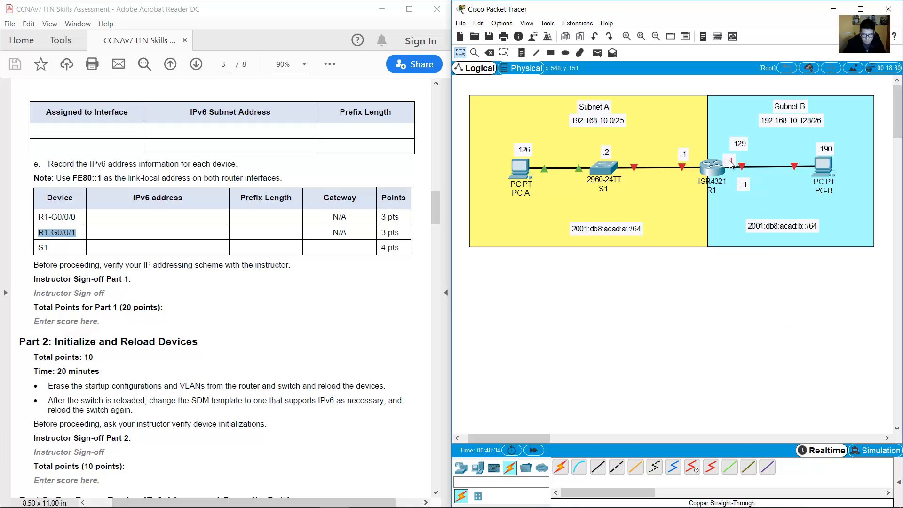
{"action": "left_click_drag", "start_coordinate": [729, 160], "coordinate": [681, 181]}
{"action": "double_click", "coordinate": [682, 182]}
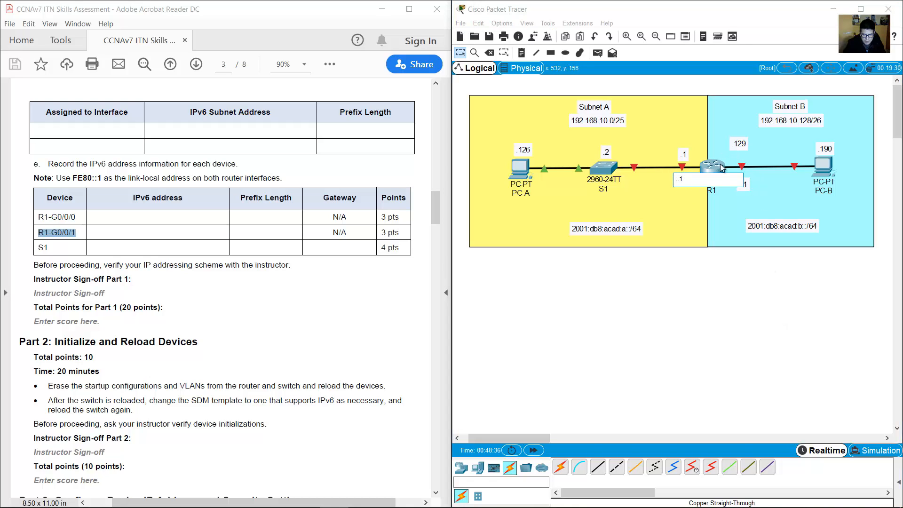
{"action": "left_click_drag", "start_coordinate": [735, 144], "coordinate": [735, 150]}
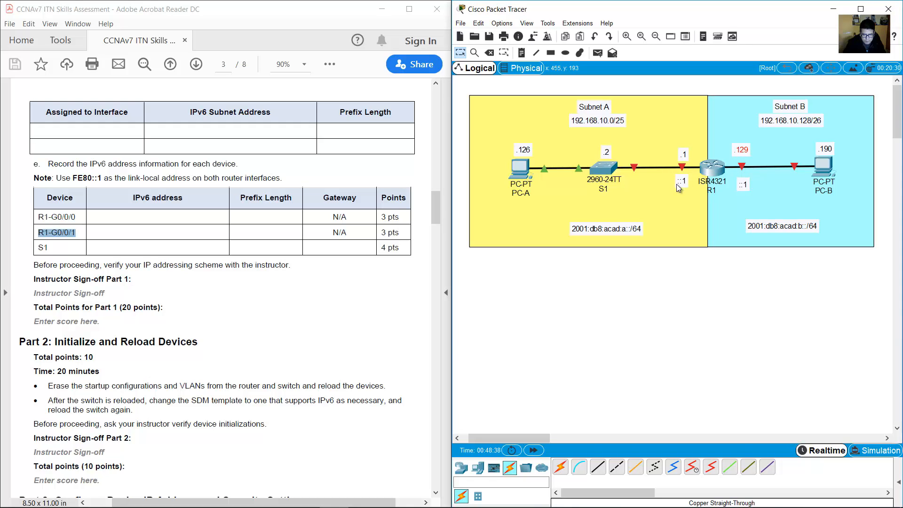
{"action": "left_click_drag", "start_coordinate": [681, 185], "coordinate": [687, 186]}
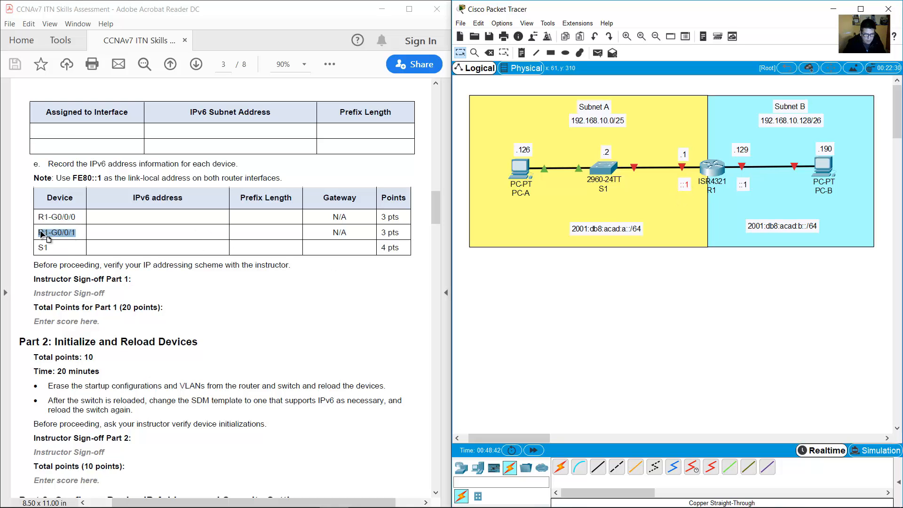
Verify the ::1 label under R1 and the 2001:db8:acad:a::/64 Subnet A label against the table.
{"action": "left_click_drag", "start_coordinate": [44, 232], "coordinate": [76, 232]}
{"action": "left_click", "coordinate": [643, 296]}
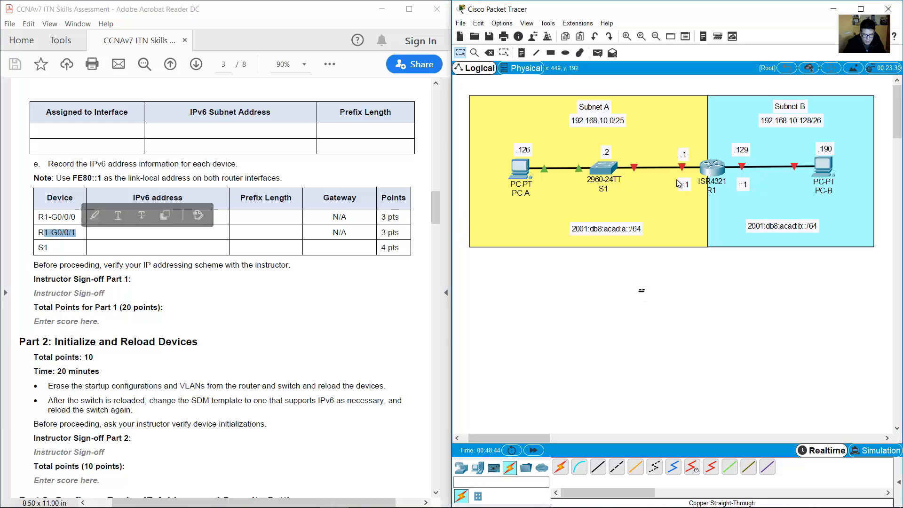
{"action": "mouse_move", "coordinate": [680, 167]}
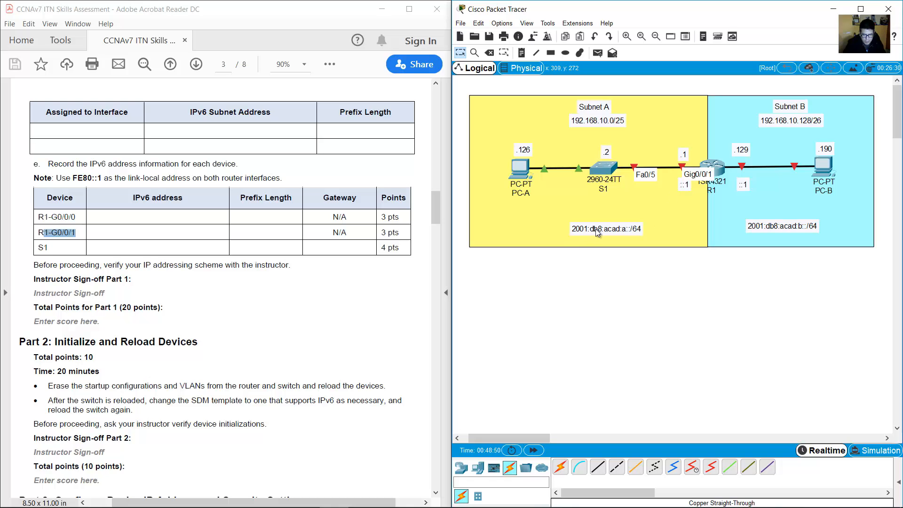
{"action": "double_click", "coordinate": [685, 185]}
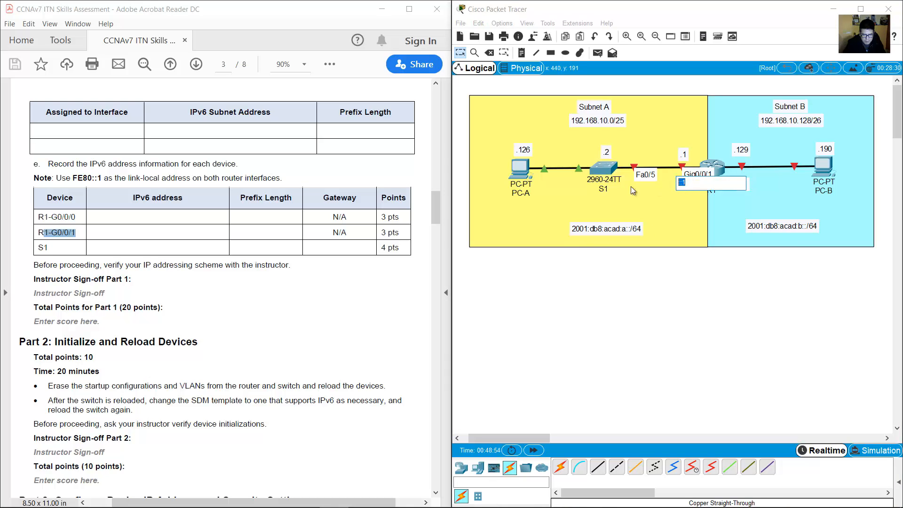
{"action": "left_click", "coordinate": [331, 228]}
{"action": "triple_click", "coordinate": [288, 198]}
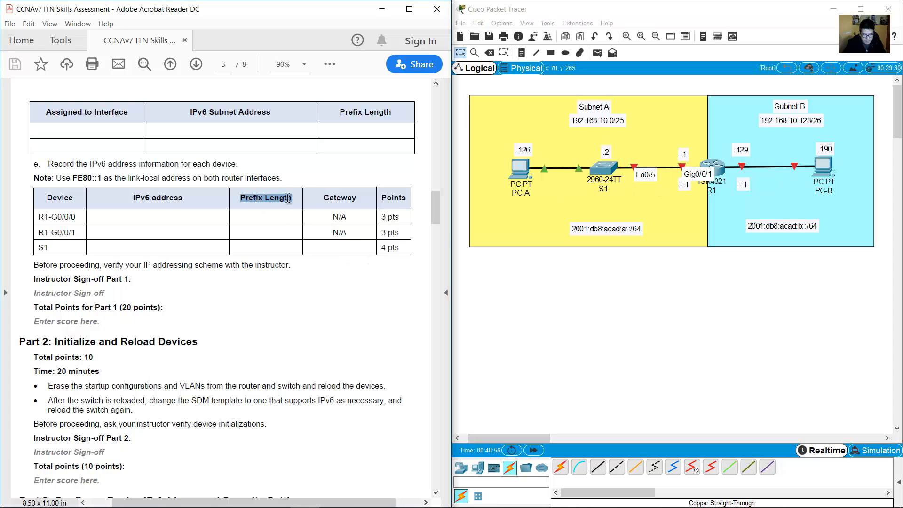
{"action": "left_click", "coordinate": [639, 230]}
{"action": "left_click_drag", "start_coordinate": [632, 229], "coordinate": [617, 229]}
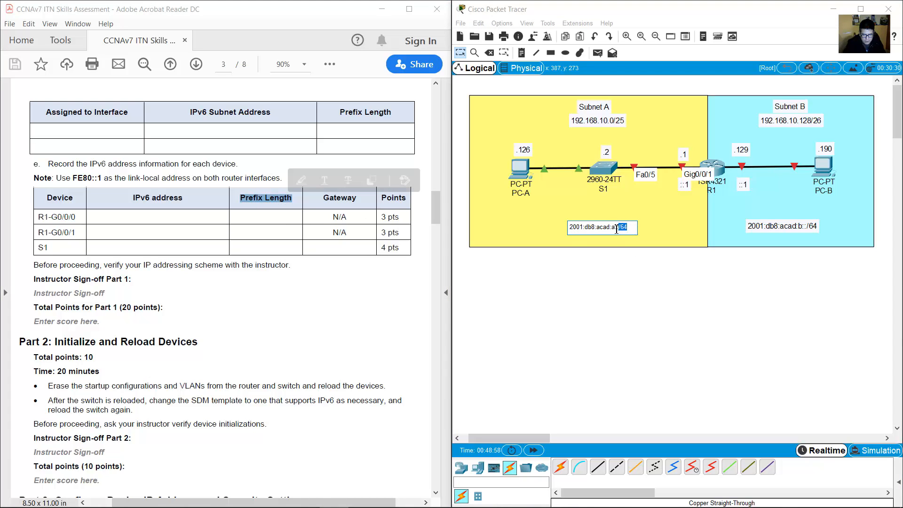
{"action": "left_click", "coordinate": [339, 233]}
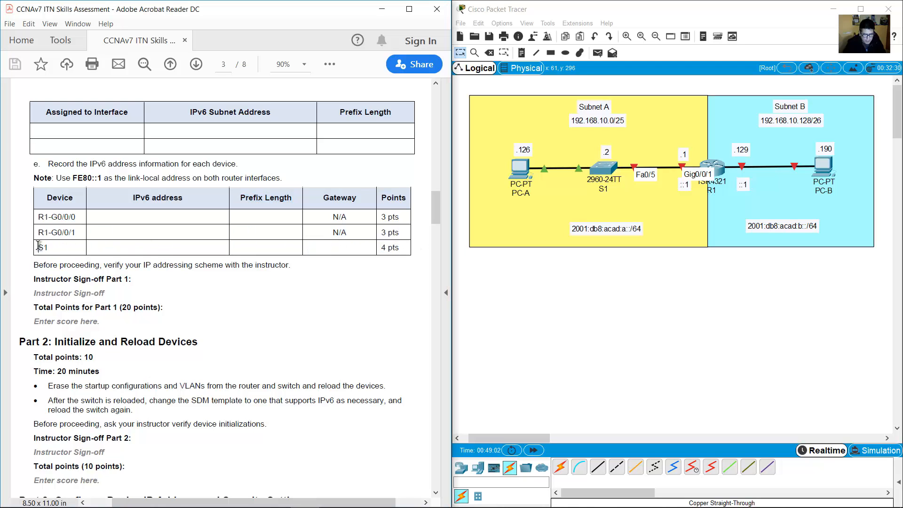
Paste a copy of the ::1 note, move it beneath S1 and change it to ::2.
{"action": "left_click_drag", "start_coordinate": [38, 246], "coordinate": [52, 252]}
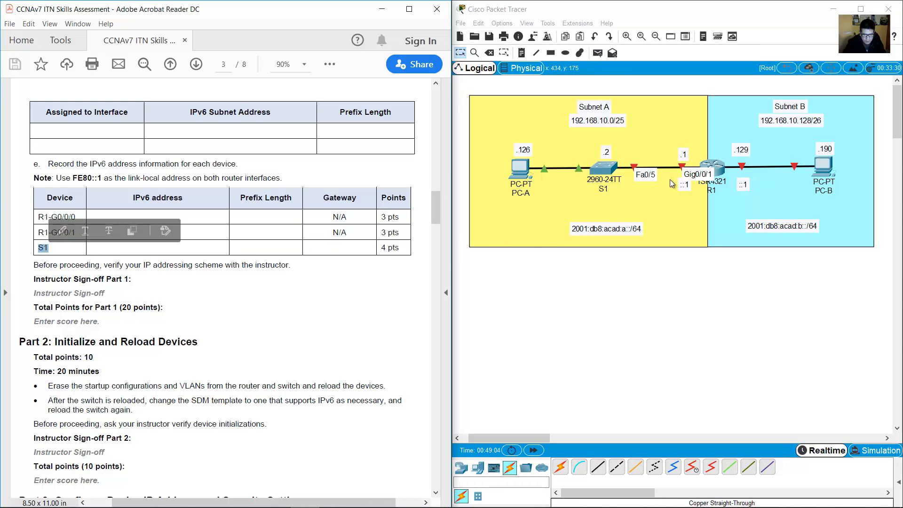
{"action": "left_click", "coordinate": [687, 190]}
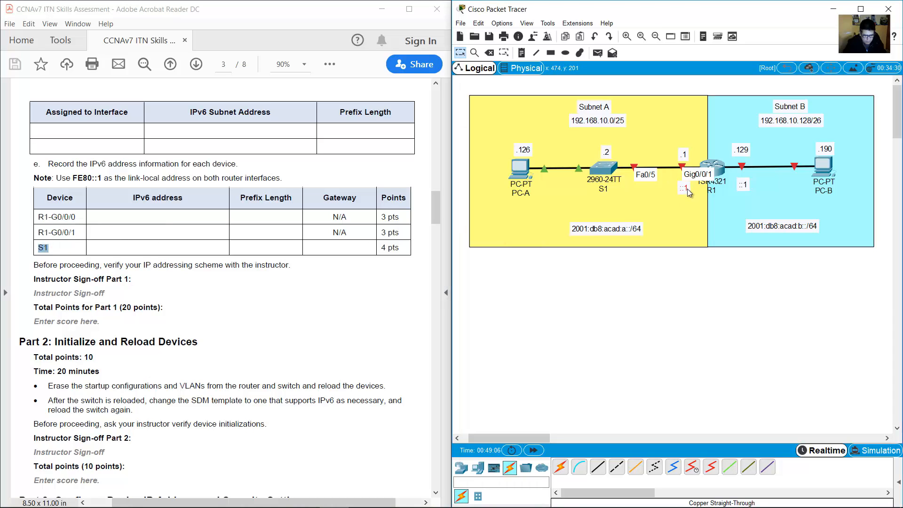
{"action": "key", "text": "ctrl+v"}
{"action": "left_click_drag", "start_coordinate": [682, 158], "coordinate": [626, 195]}
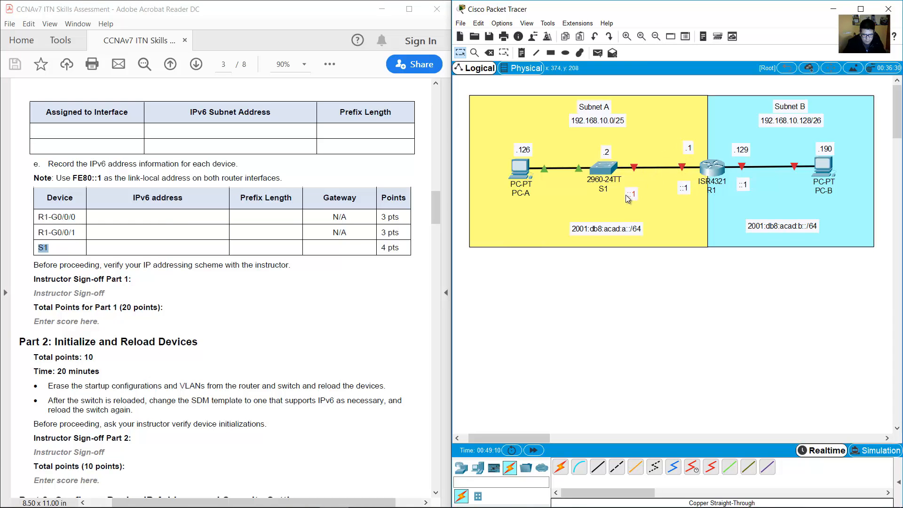
{"action": "double_click", "coordinate": [603, 201]}
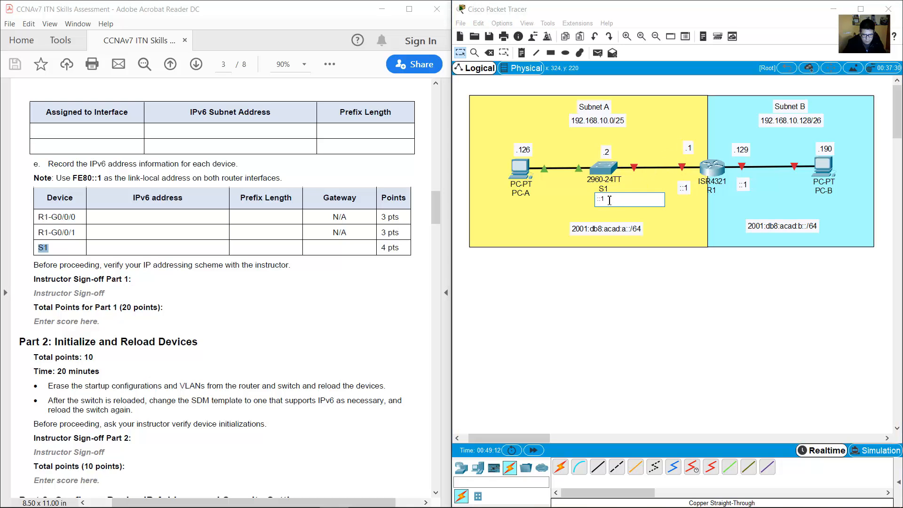
{"action": "type", "text": "2"}
{"action": "left_click_drag", "start_coordinate": [690, 150], "coordinate": [683, 157]}
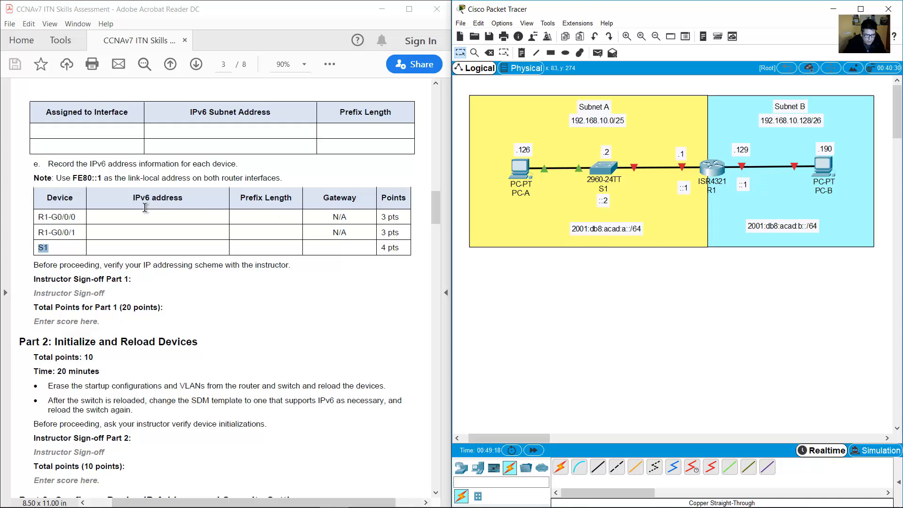
{"action": "left_click_drag", "start_coordinate": [133, 197], "coordinate": [184, 198]}
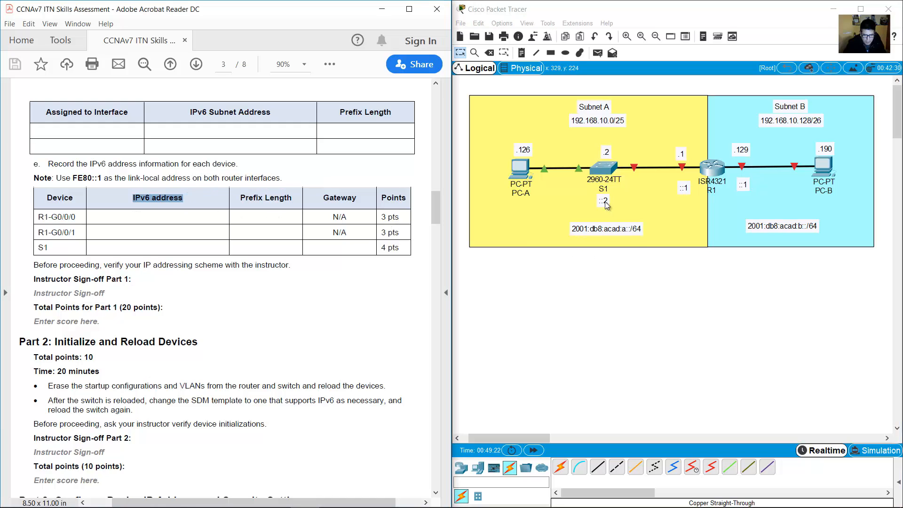
Scroll the assignment down to the Part 2 Initialize and Reload Devices heading.
{"action": "left_click", "coordinate": [256, 249]}
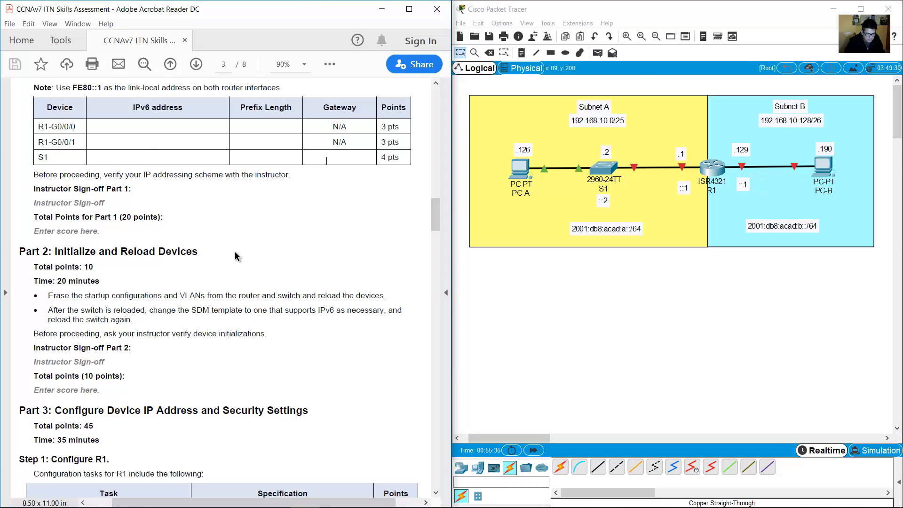
{"action": "scroll", "coordinate": [234, 254], "scroll_direction": "down", "scroll_amount": 5}
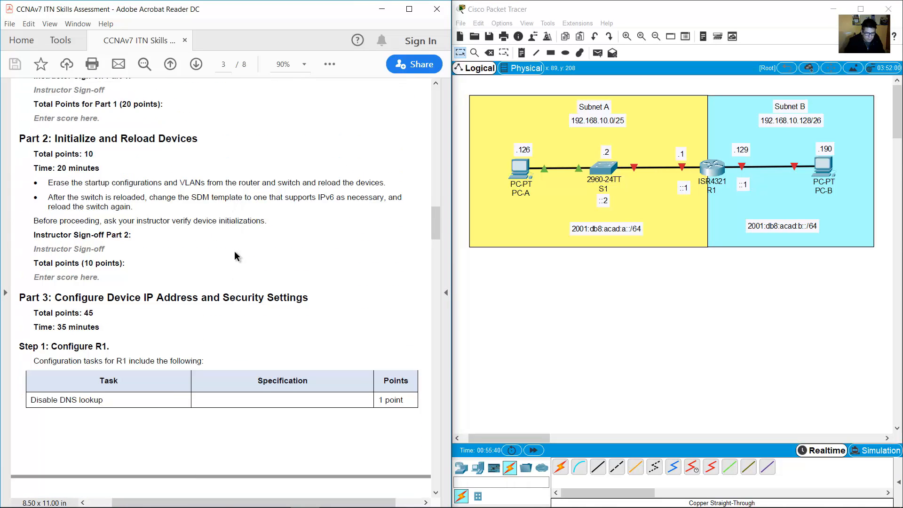
{"action": "left_click_drag", "start_coordinate": [52, 141], "coordinate": [198, 141]}
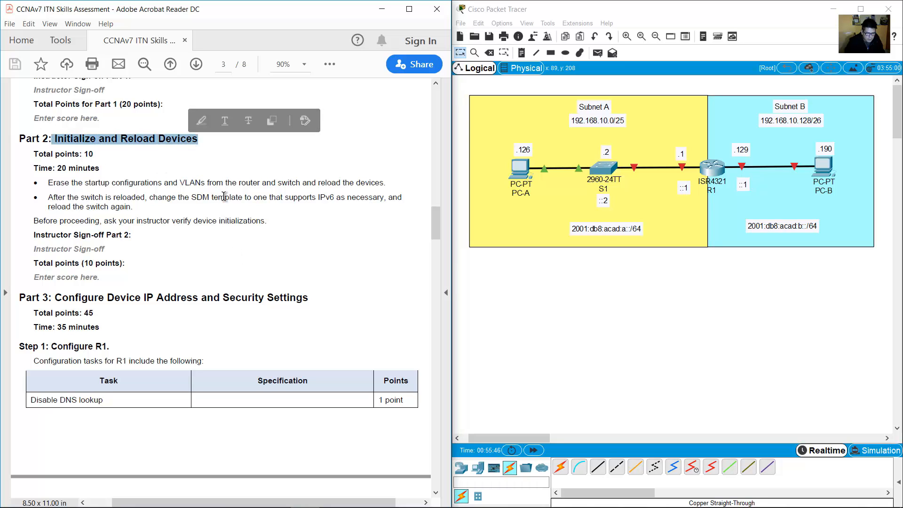
{"action": "scroll", "coordinate": [224, 200], "scroll_direction": "down", "scroll_amount": 1}
{"action": "scroll", "coordinate": [224, 200], "scroll_direction": "down", "scroll_amount": 2}
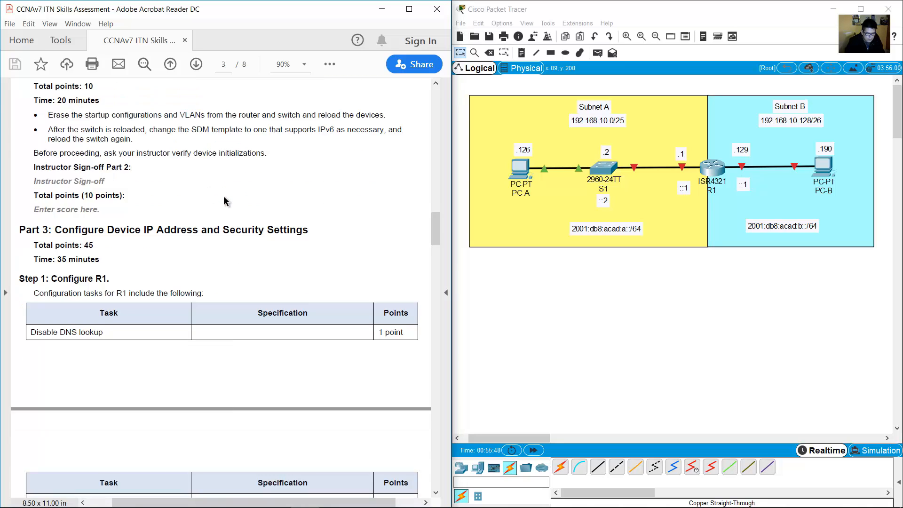
{"action": "scroll", "coordinate": [224, 202], "scroll_direction": "up", "scroll_amount": 4}
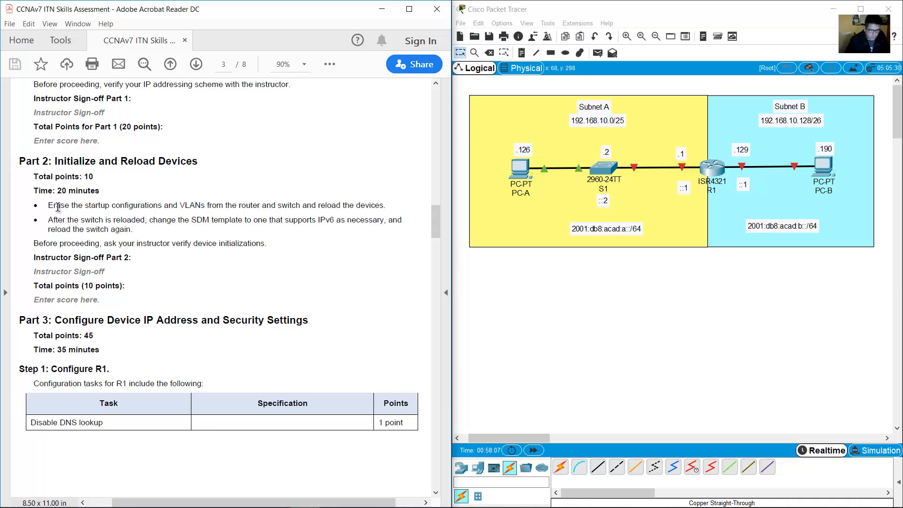
Highlight the first Part 2 bullet about erasing the device configurations.
{"action": "left_click_drag", "start_coordinate": [51, 206], "coordinate": [171, 204]}
{"action": "left_click_drag", "start_coordinate": [193, 203], "coordinate": [383, 206]}
{"action": "left_click", "coordinate": [220, 130]}
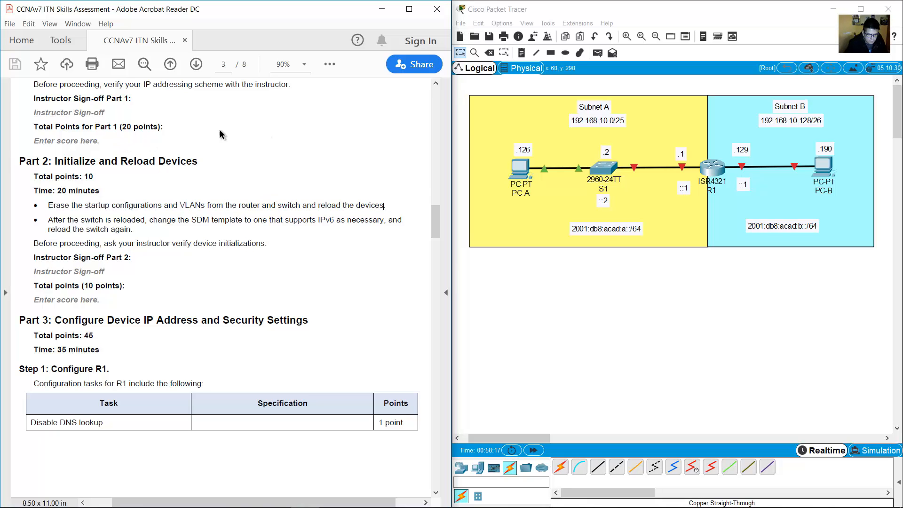
Highlight the second bullet about the SDM template and its IPv6 support.
{"action": "left_click_drag", "start_coordinate": [48, 220], "coordinate": [136, 230]}
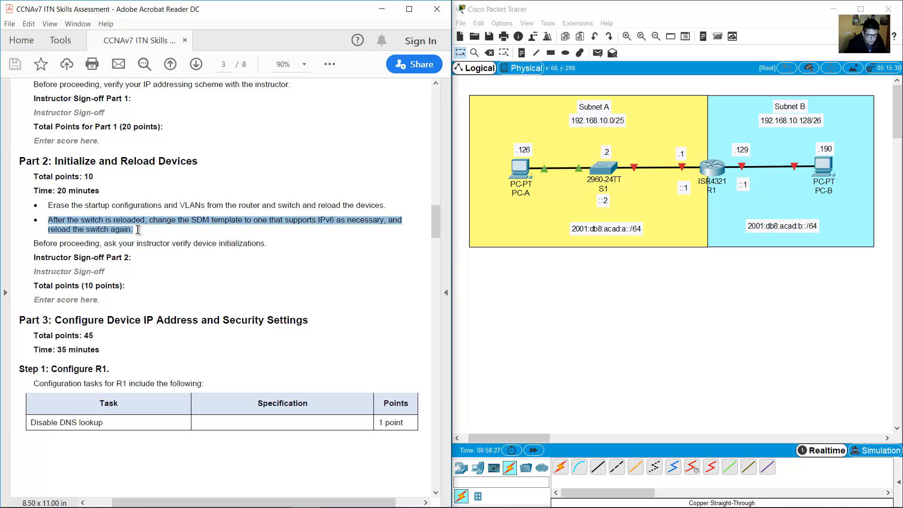
{"action": "left_click", "coordinate": [380, 253]}
{"action": "left_click_drag", "start_coordinate": [147, 220], "coordinate": [48, 221]}
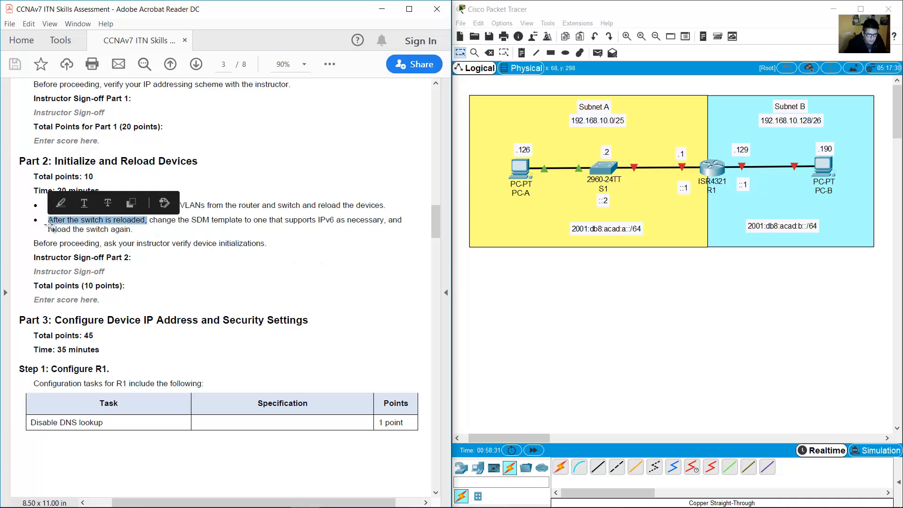
{"action": "triple_click", "coordinate": [134, 230]}
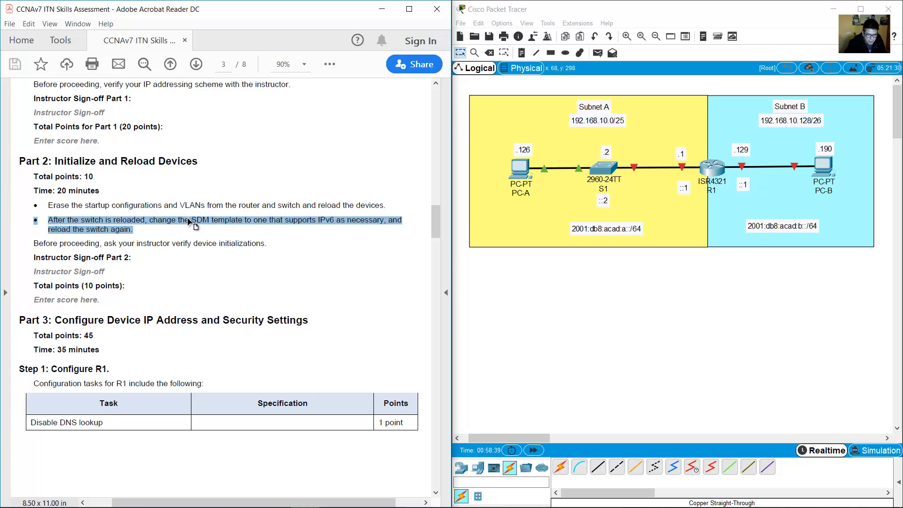
{"action": "left_click_drag", "start_coordinate": [191, 221], "coordinate": [243, 225]}
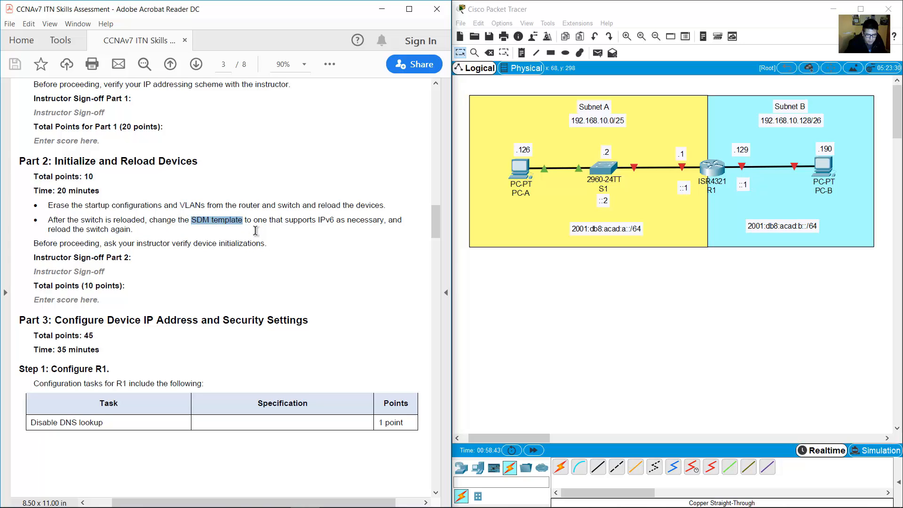
{"action": "left_click", "coordinate": [624, 270]}
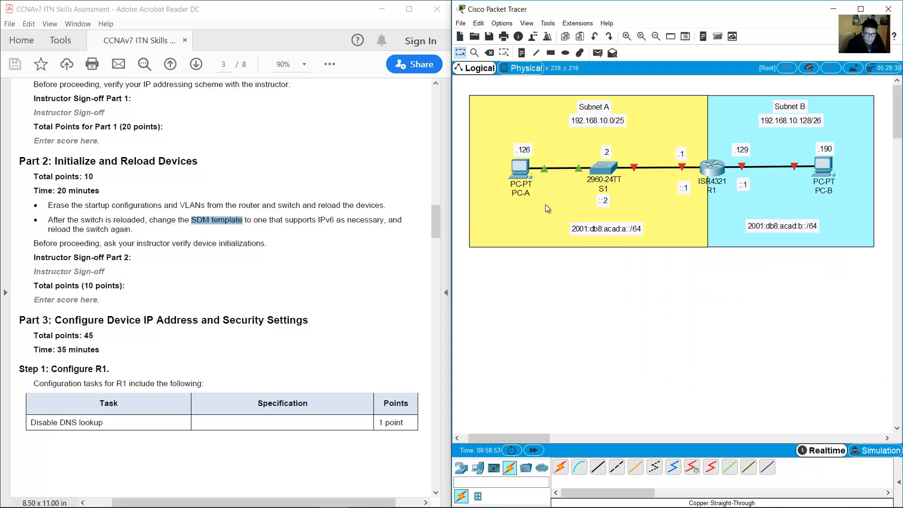
{"action": "left_click", "coordinate": [198, 219]}
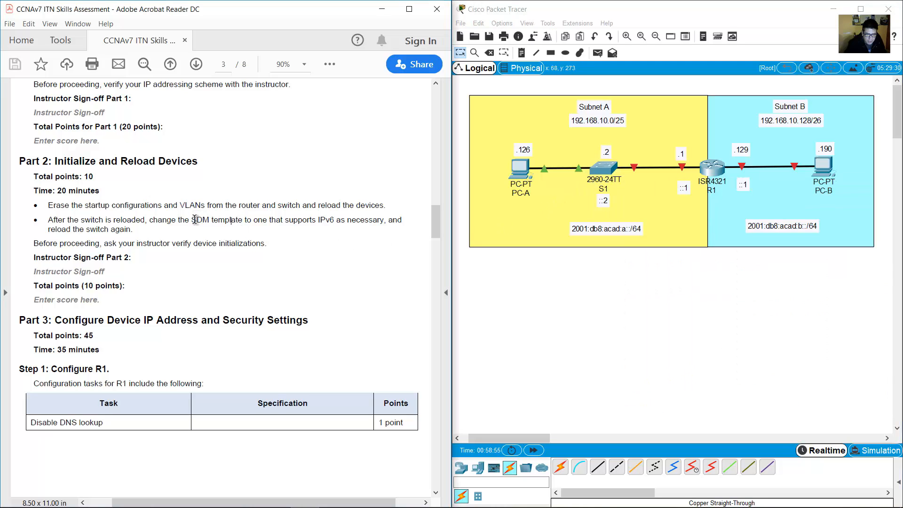
{"action": "left_click_drag", "start_coordinate": [200, 221], "coordinate": [346, 226]}
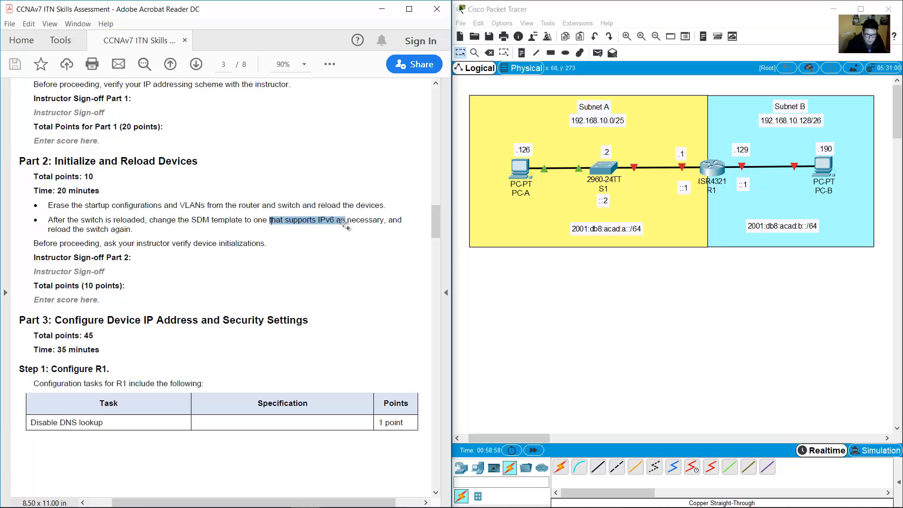
{"action": "left_click", "coordinate": [404, 248]}
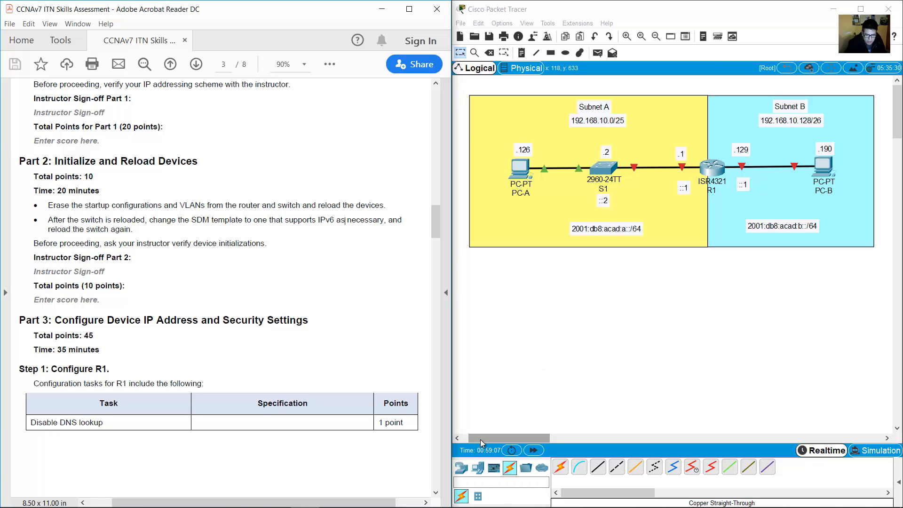
Place a 3650-24PS multilayer switch at the top of Subnet A.
{"action": "left_click", "coordinate": [461, 467]}
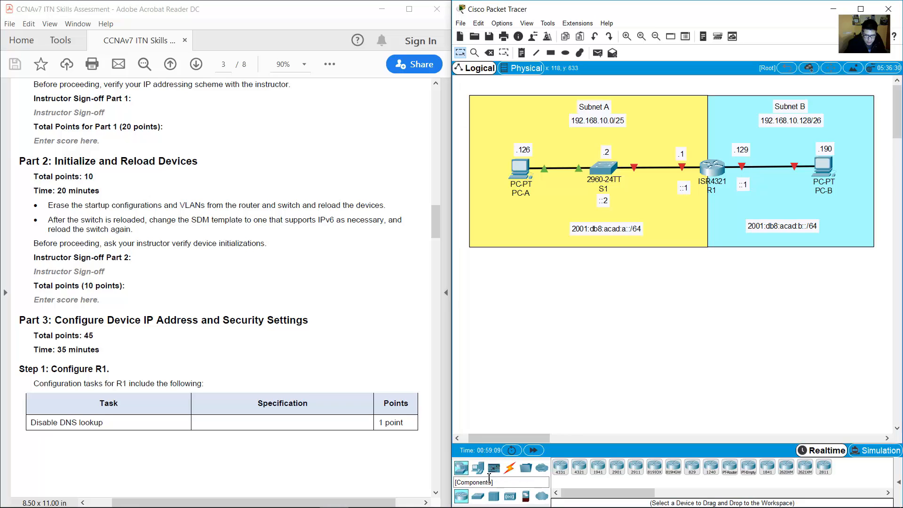
{"action": "left_click", "coordinate": [478, 496]}
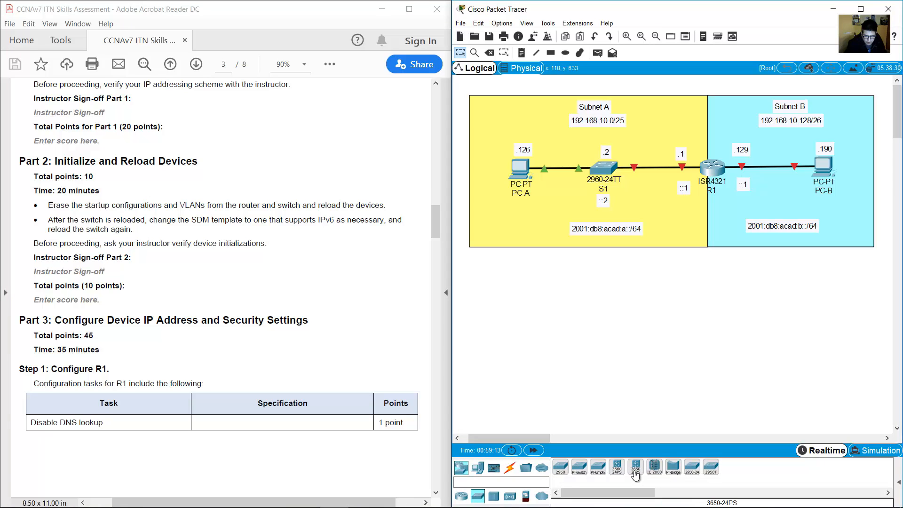
{"action": "left_click_drag", "start_coordinate": [628, 391], "coordinate": [613, 276]}
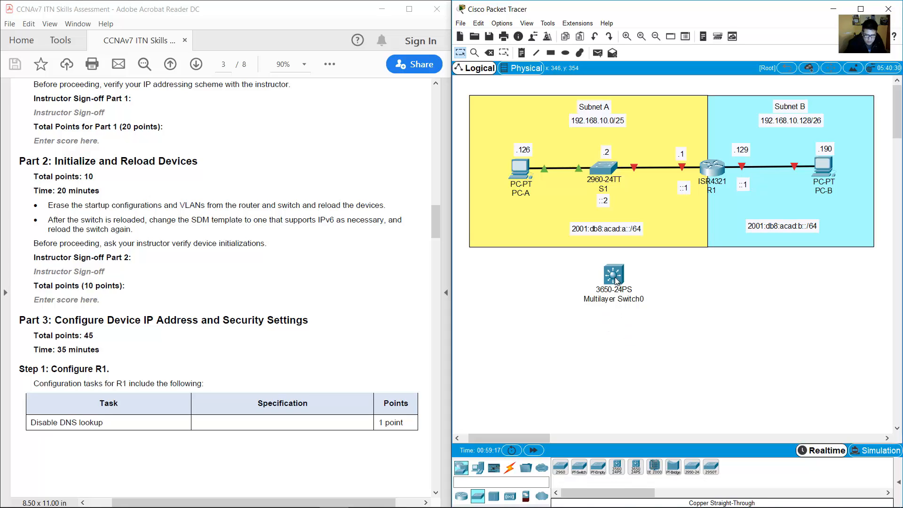
{"action": "left_click_drag", "start_coordinate": [624, 259], "coordinate": [660, 106]}
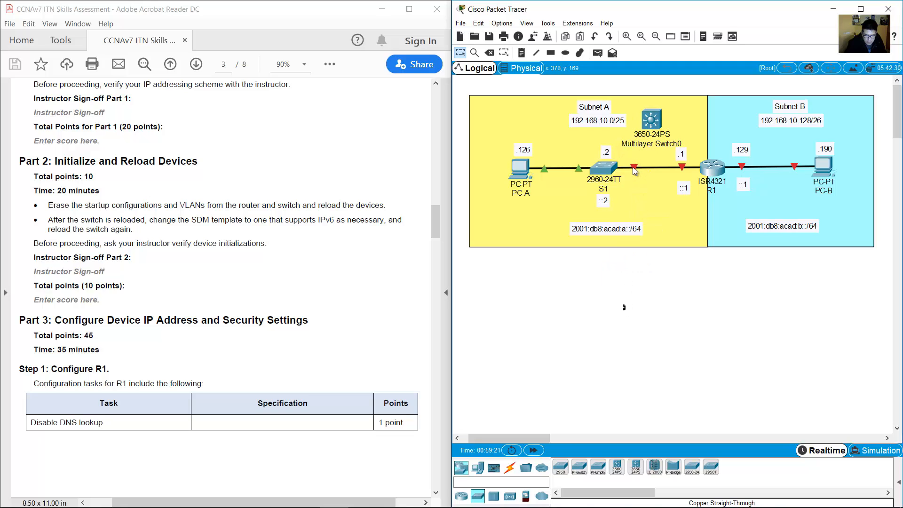
{"action": "mouse_move", "coordinate": [634, 168]}
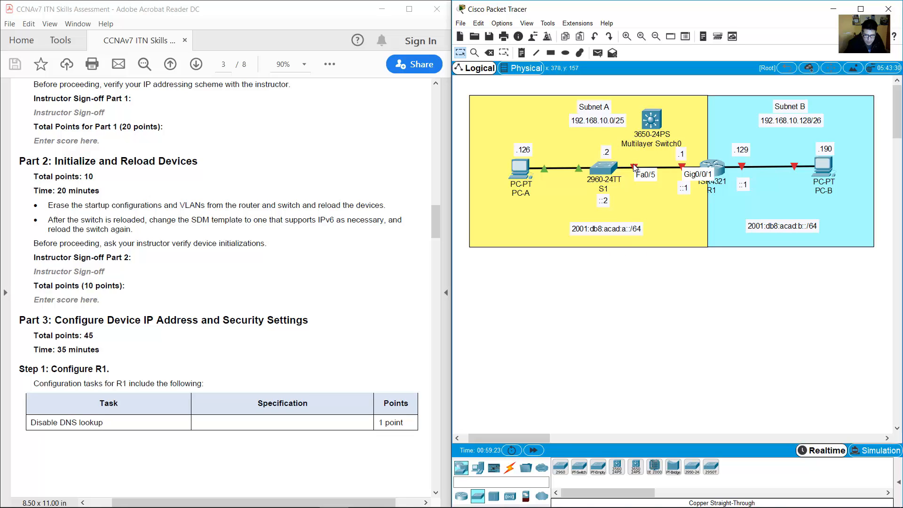
{"action": "left_click", "coordinate": [655, 133]}
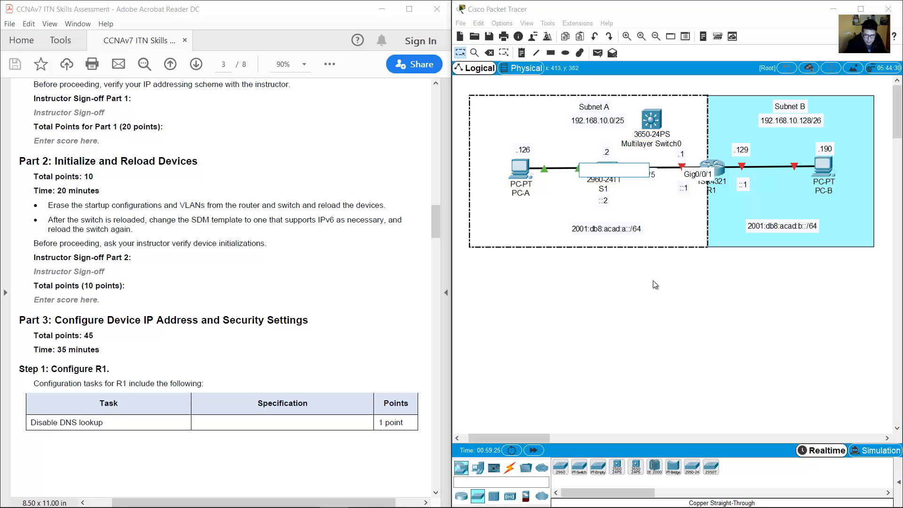
{"action": "left_click", "coordinate": [636, 176]}
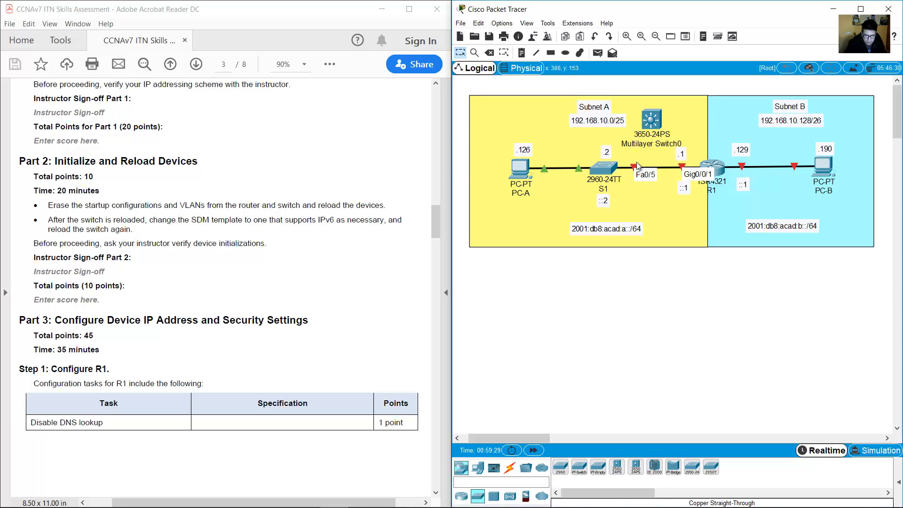
Move R1's link to GigabitEthernet1/0/5 and PC-A's to GigabitEthernet1/0/6, setting the 2960 aside.
{"action": "left_click_drag", "start_coordinate": [638, 166], "coordinate": [653, 123]}
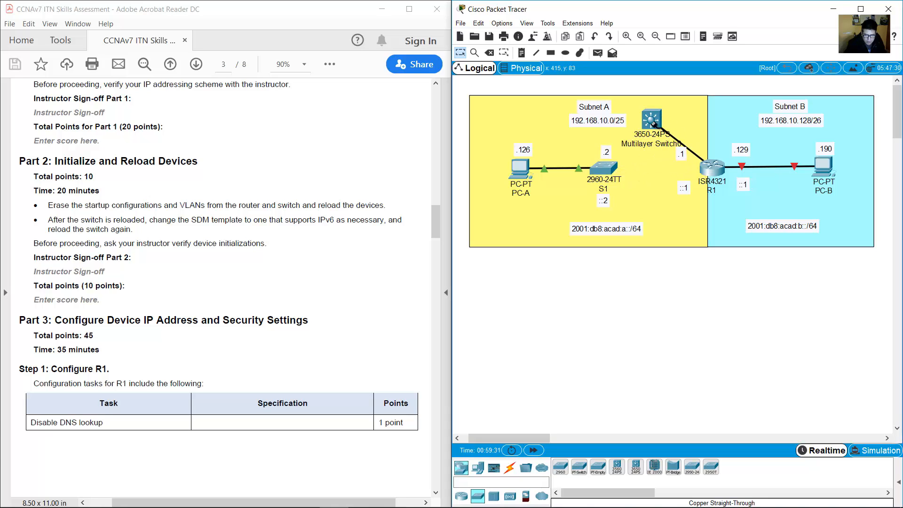
{"action": "left_click", "coordinate": [653, 123]}
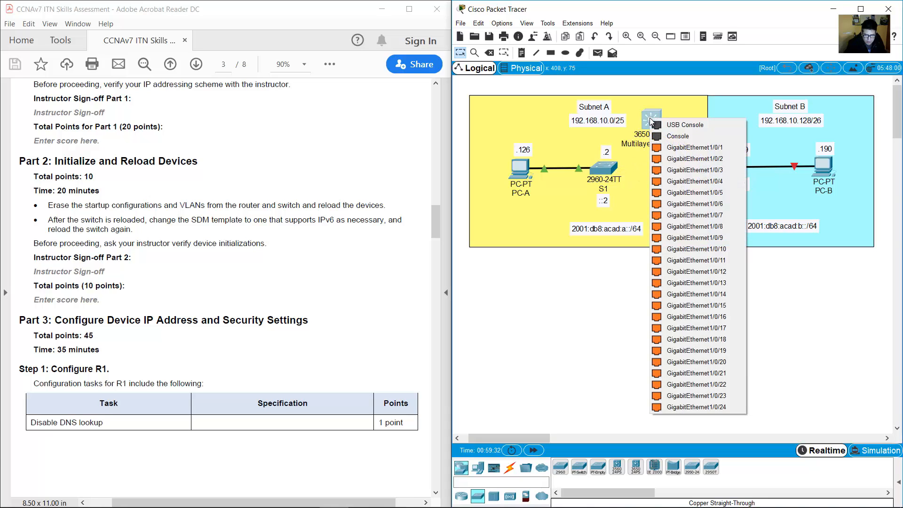
{"action": "left_click", "coordinate": [704, 193]}
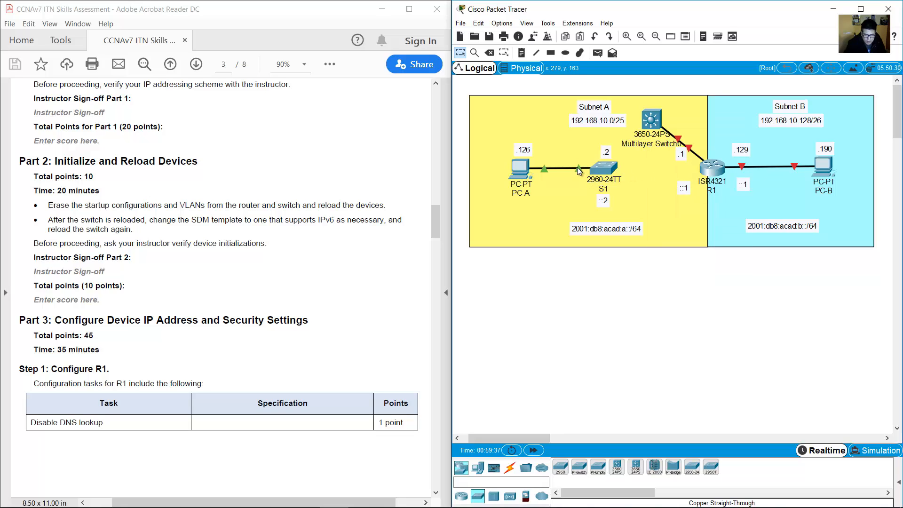
{"action": "mouse_move", "coordinate": [577, 167]}
{"action": "left_click_drag", "start_coordinate": [579, 168], "coordinate": [652, 122]}
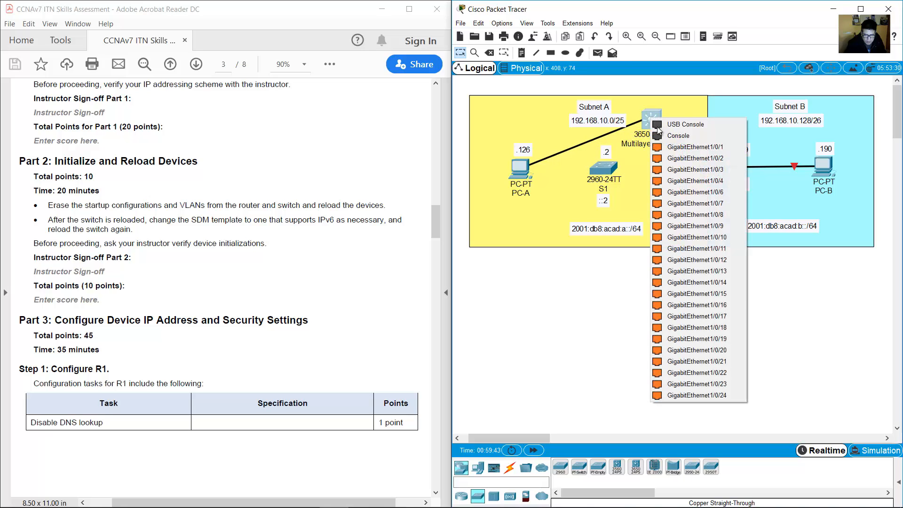
{"action": "left_click", "coordinate": [706, 193]}
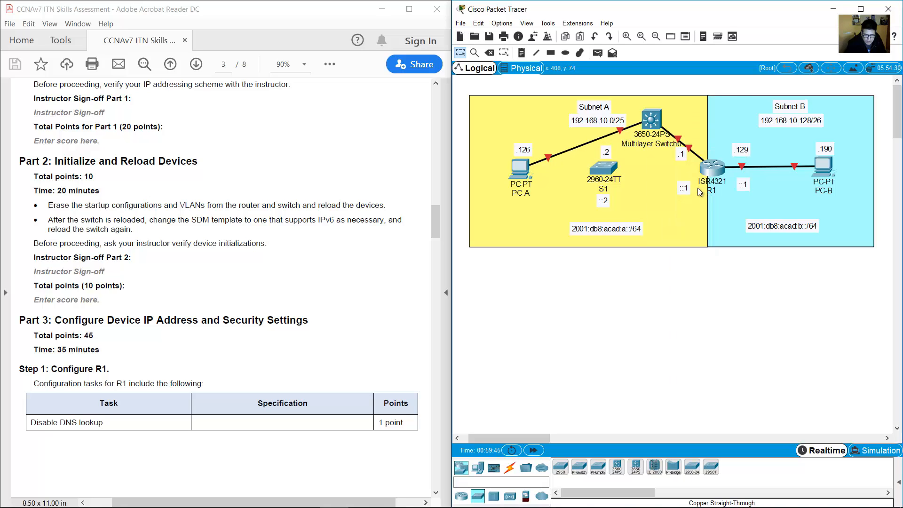
{"action": "left_click_drag", "start_coordinate": [607, 166], "coordinate": [610, 277]}
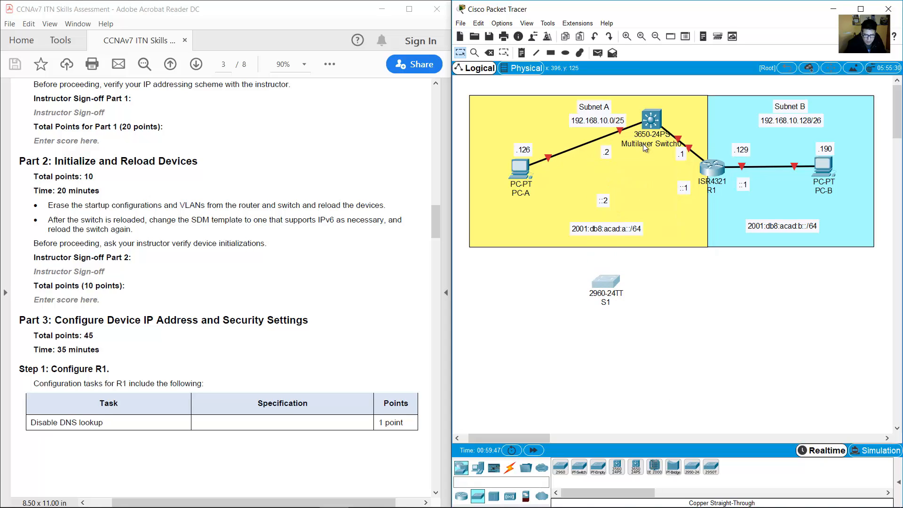
{"action": "left_click_drag", "start_coordinate": [651, 119], "coordinate": [611, 170]}
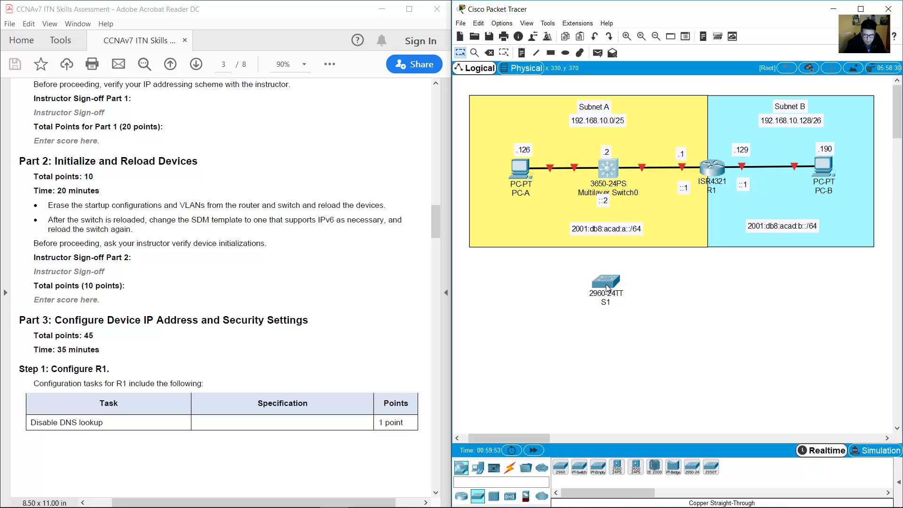
Delete the old 2960 switch from the canvas.
{"action": "left_click", "coordinate": [489, 53]}
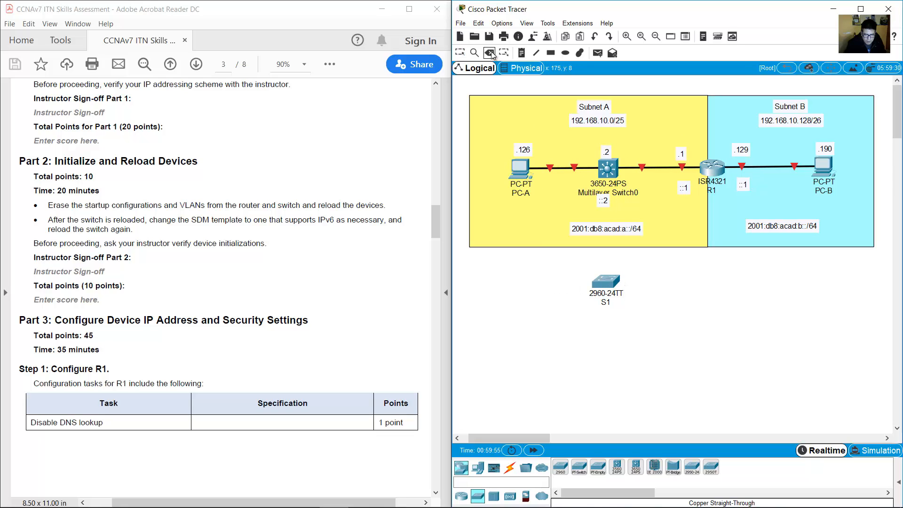
{"action": "left_click", "coordinate": [595, 279]}
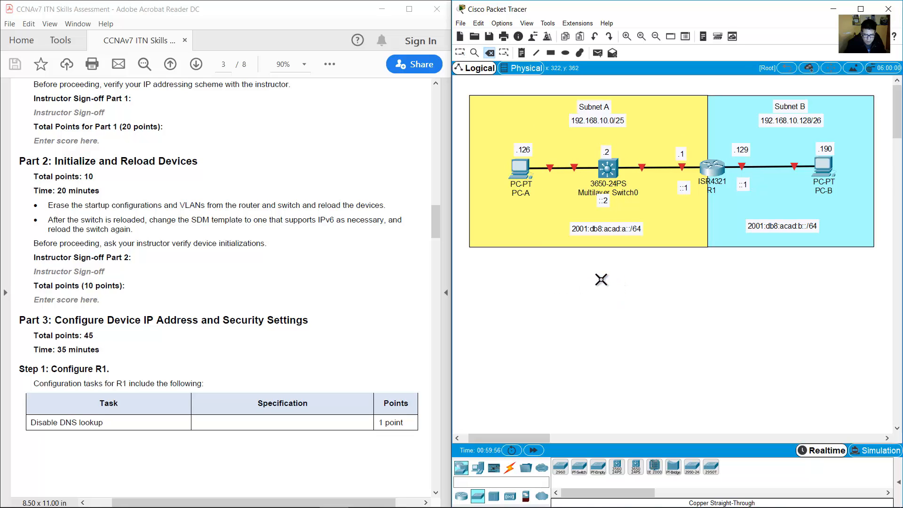
{"action": "left_click", "coordinate": [459, 53]}
Rename the 3650 Multilayer Switch0 to S1.
{"action": "left_click", "coordinate": [629, 193]}
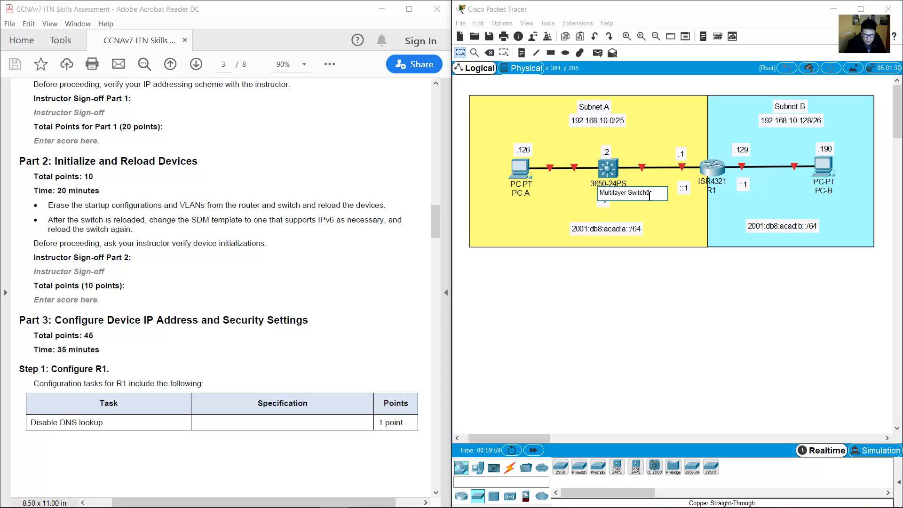
{"action": "key", "text": "ctrl+a"}
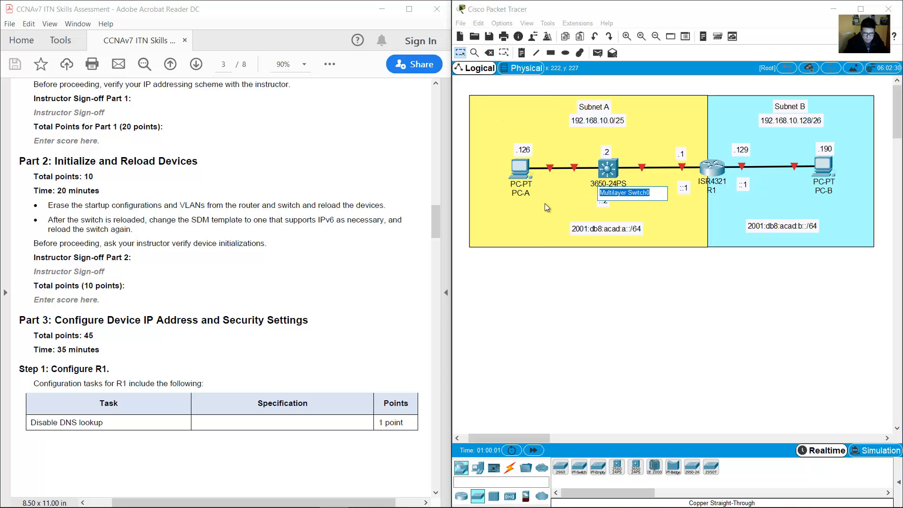
{"action": "type", "text": "S1"}
{"action": "left_click", "coordinate": [213, 279]}
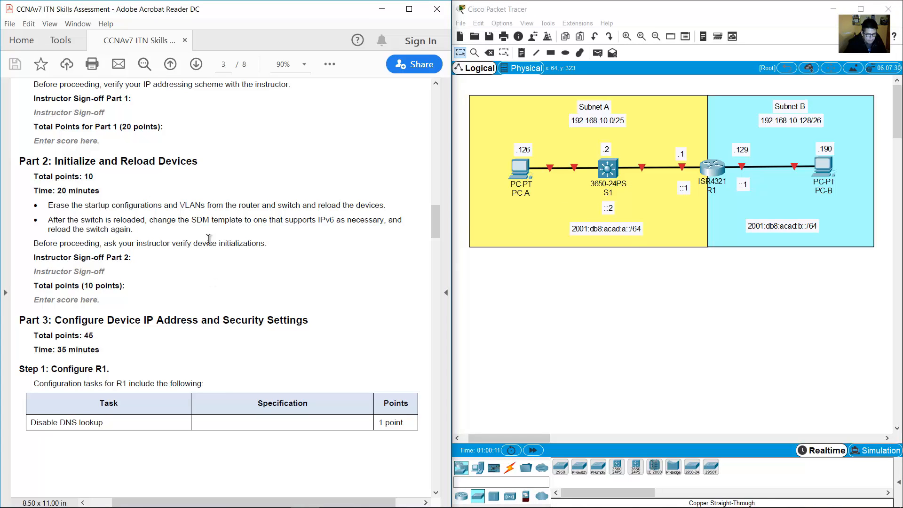
{"action": "left_click_drag", "start_coordinate": [48, 205], "coordinate": [387, 207]}
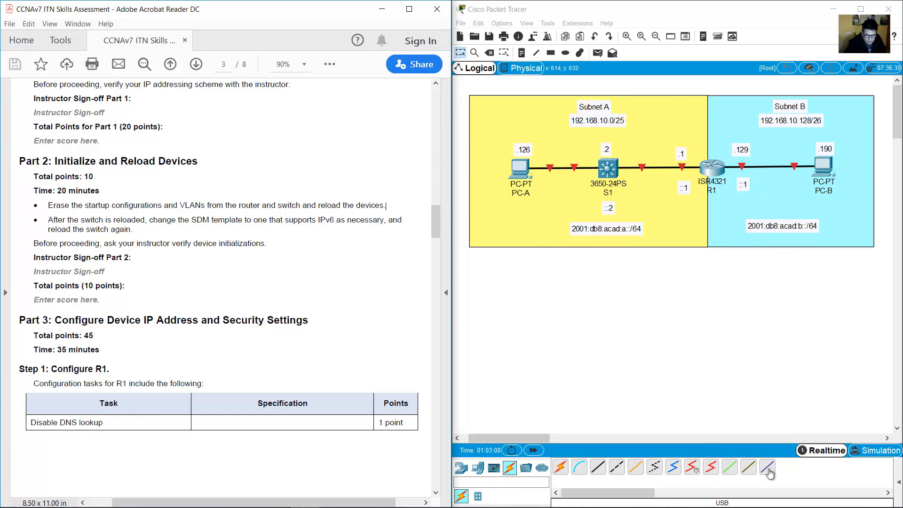
Connect a console cable from PC-A's RS 232 port to S1's Console port.
{"action": "left_click", "coordinate": [578, 472]}
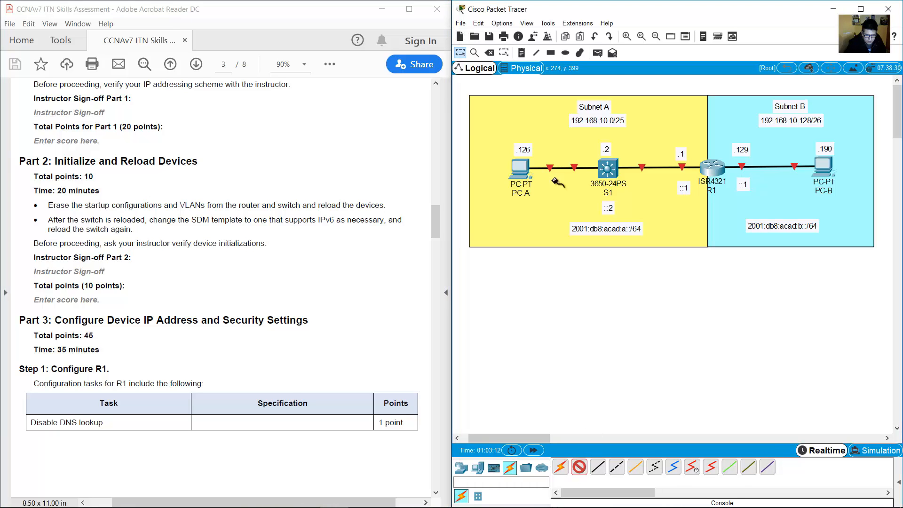
{"action": "left_click", "coordinate": [519, 169]}
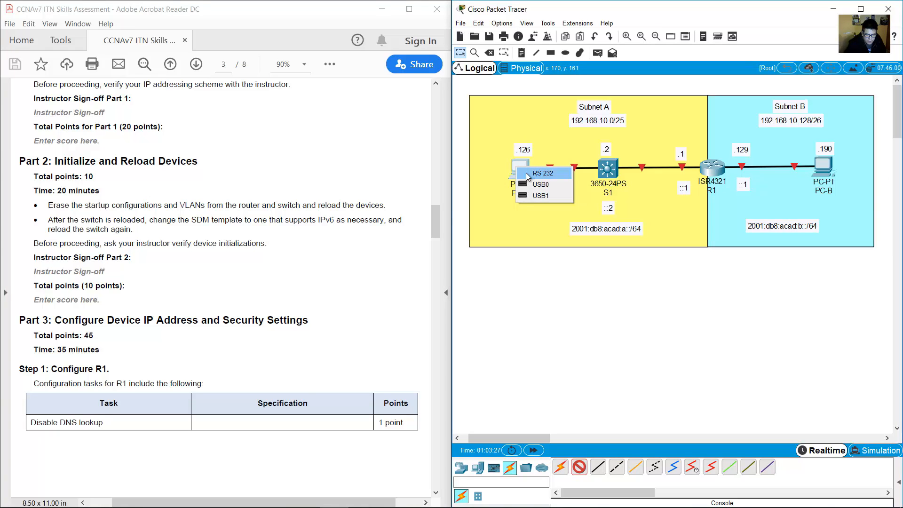
{"action": "left_click", "coordinate": [536, 173]}
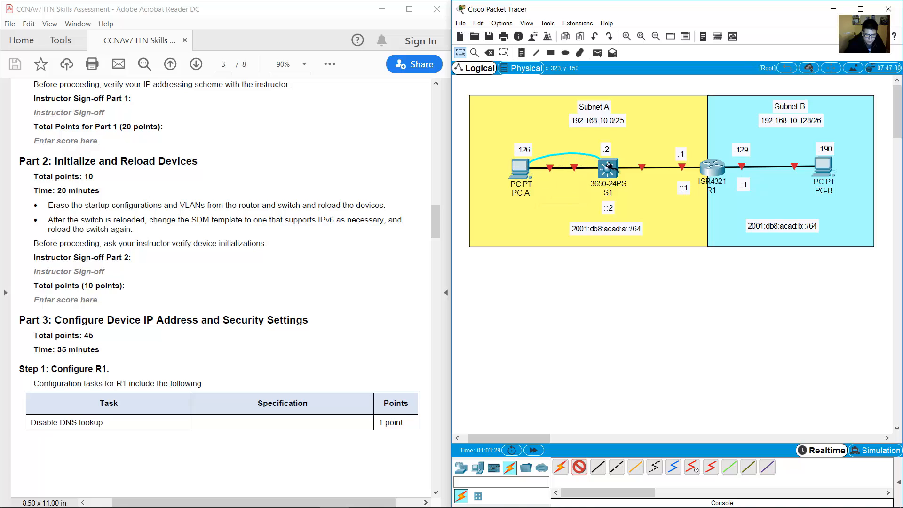
{"action": "left_click", "coordinate": [614, 174]}
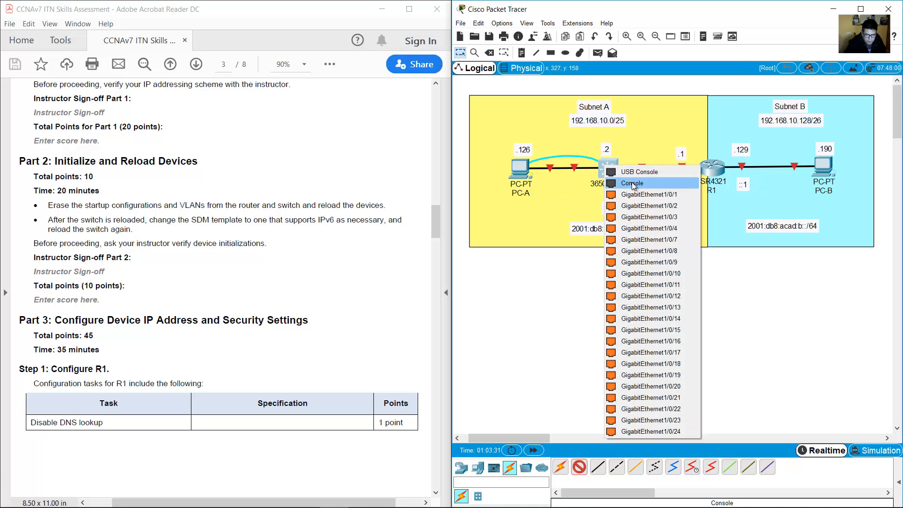
{"action": "left_click", "coordinate": [632, 184]}
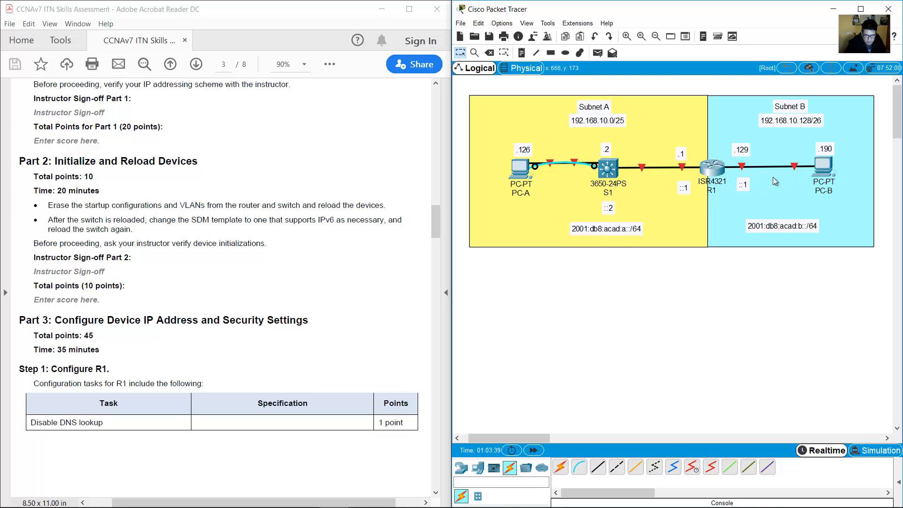
Connect a USB cable from PC-B's USB0 port to R1's USB Console port.
{"action": "left_click", "coordinate": [769, 468]}
{"action": "left_click", "coordinate": [826, 168]}
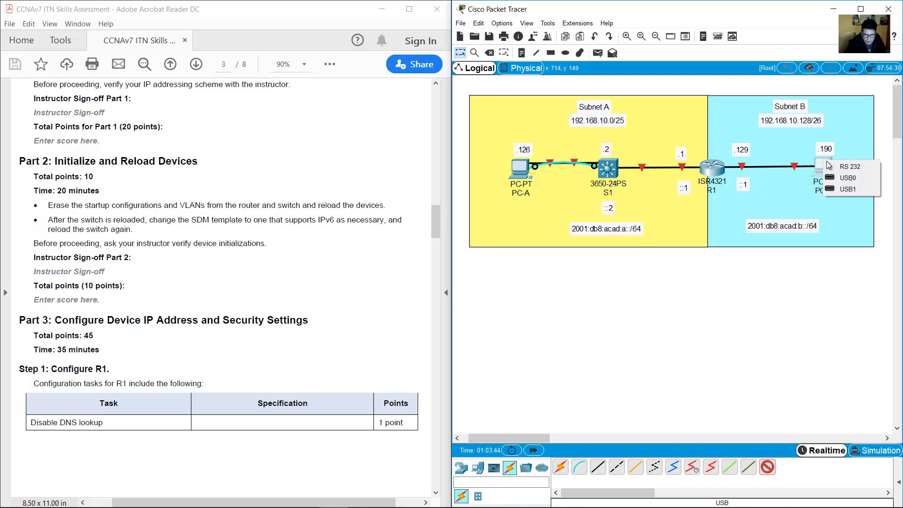
{"action": "left_click", "coordinate": [854, 178]}
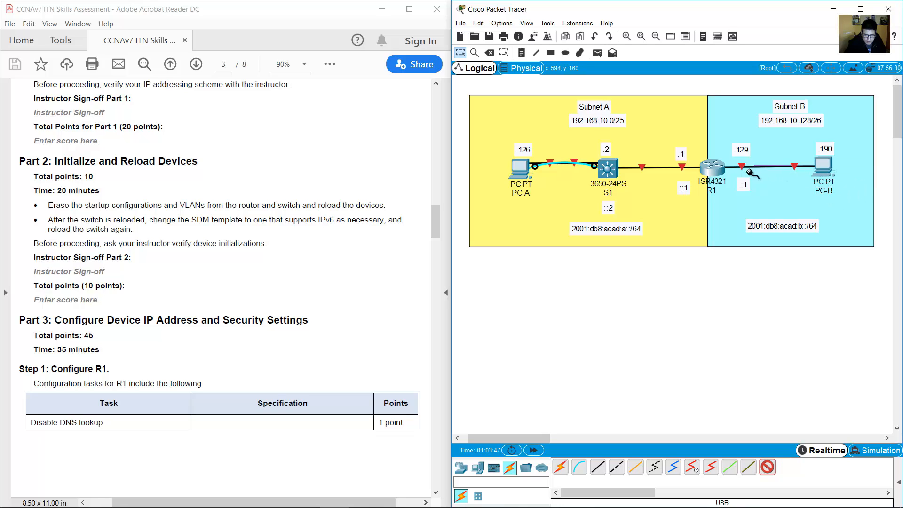
{"action": "left_click", "coordinate": [716, 171]}
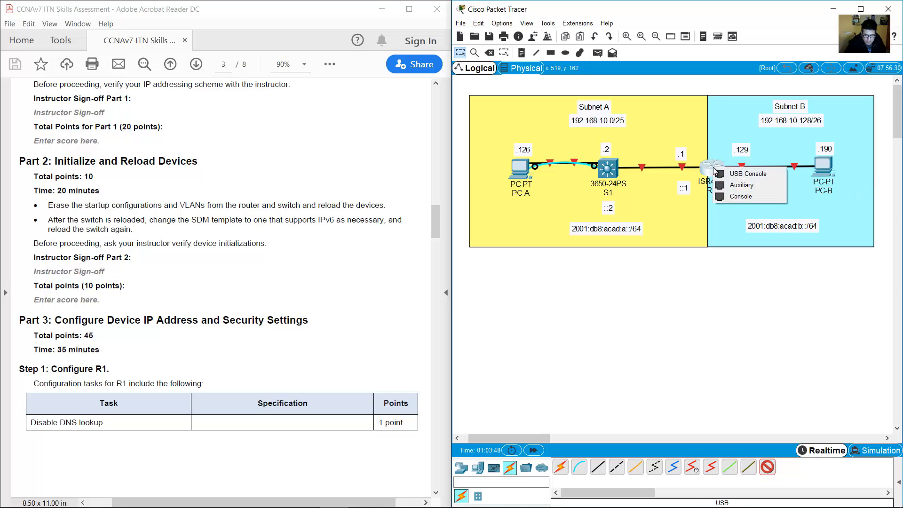
{"action": "left_click", "coordinate": [749, 174]}
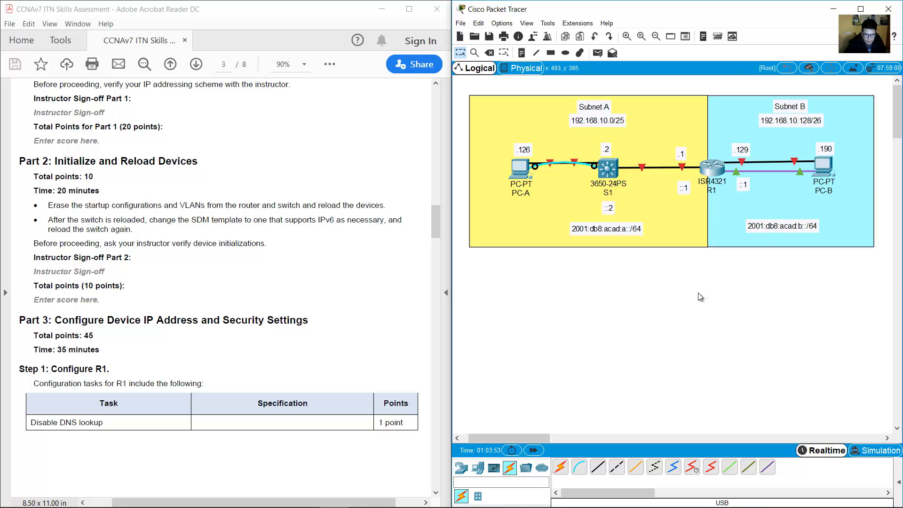
Open PC-B's device window, moving and enlarging it over the topology.
{"action": "left_click", "coordinate": [518, 169]}
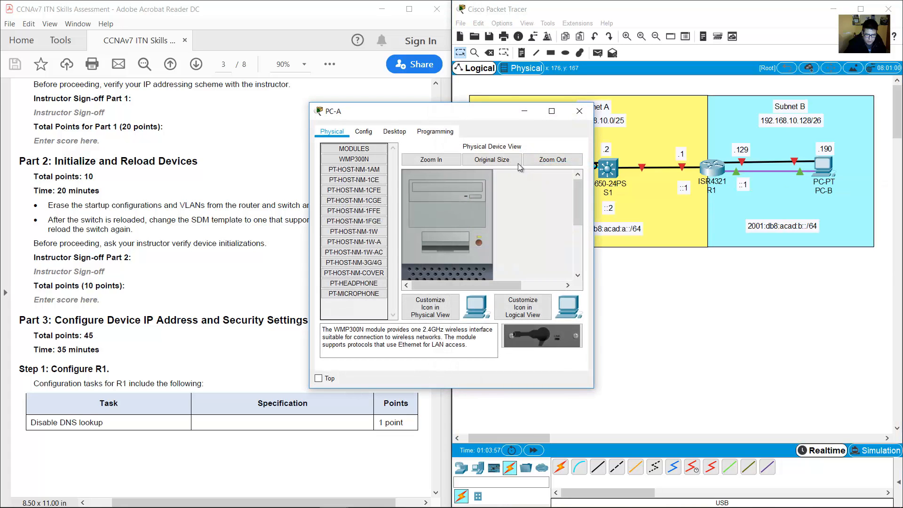
{"action": "left_click", "coordinate": [579, 111]}
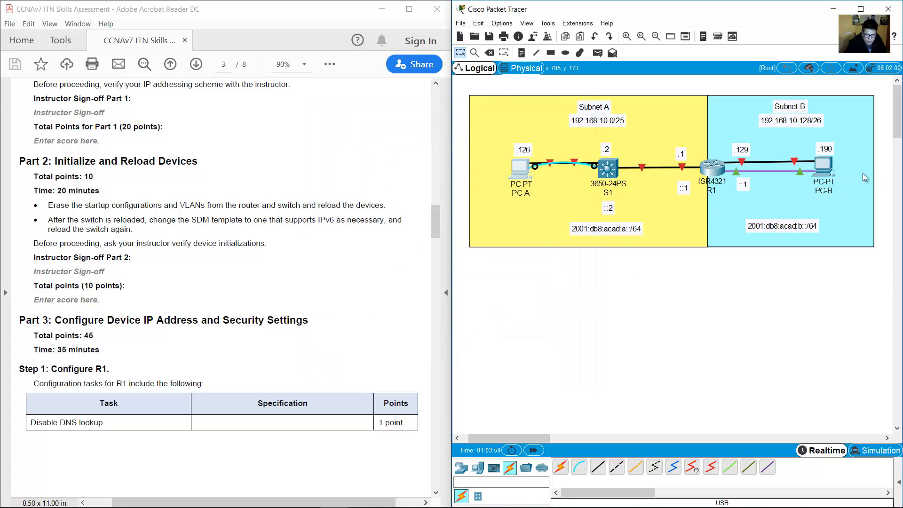
{"action": "left_click", "coordinate": [826, 166]}
{"action": "left_click_drag", "start_coordinate": [479, 117], "coordinate": [625, 95]}
{"action": "left_click_drag", "start_coordinate": [741, 369], "coordinate": [894, 479]}
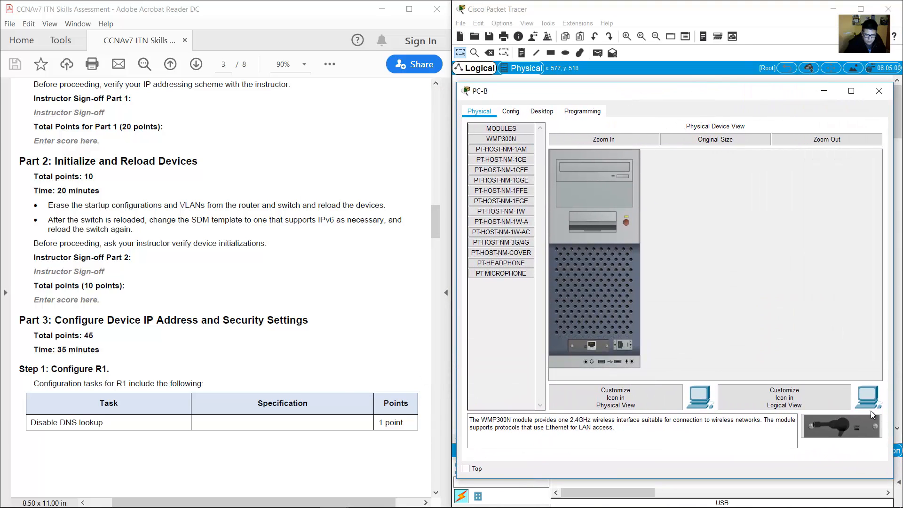
Open PC-B's Terminal to R1 with the default connection settings.
{"action": "left_click", "coordinate": [541, 113]}
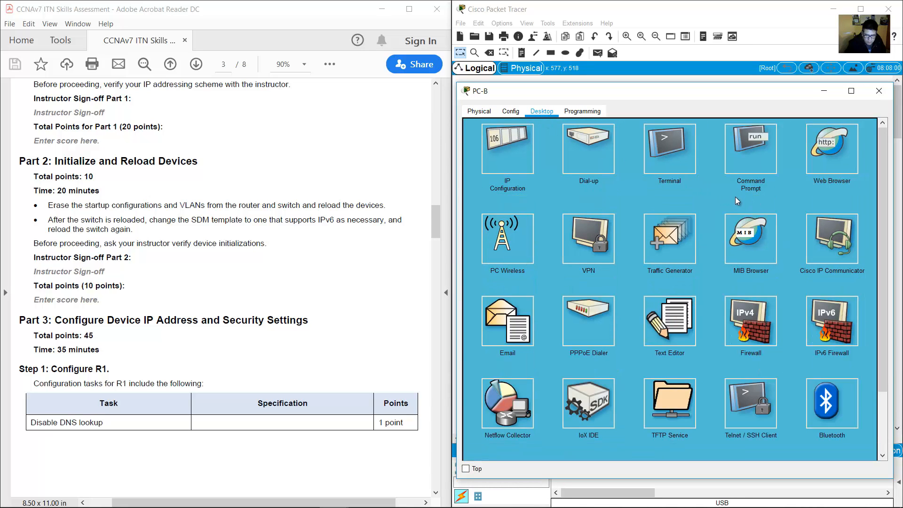
{"action": "left_click", "coordinate": [677, 152]}
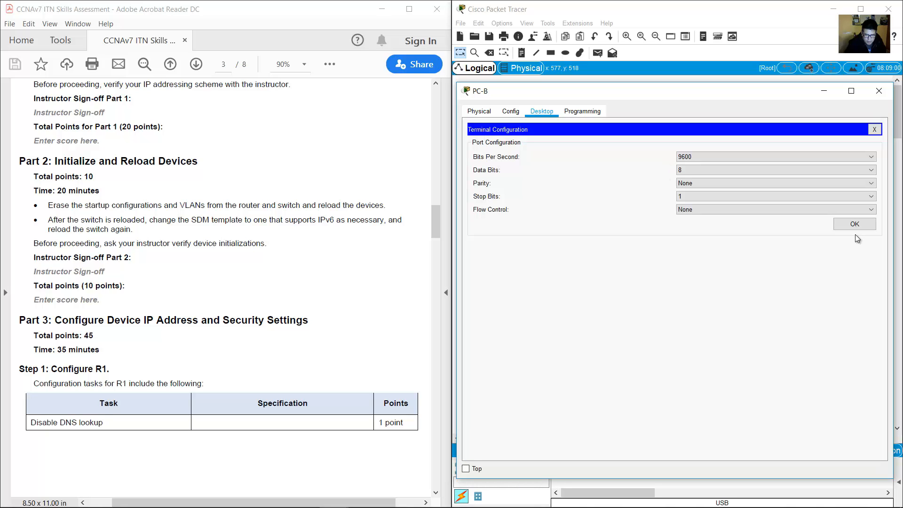
{"action": "left_click", "coordinate": [854, 226]}
Decline the setup dialog, run enable and erase startup-config, then reload R1.
{"action": "key", "text": "Return"}
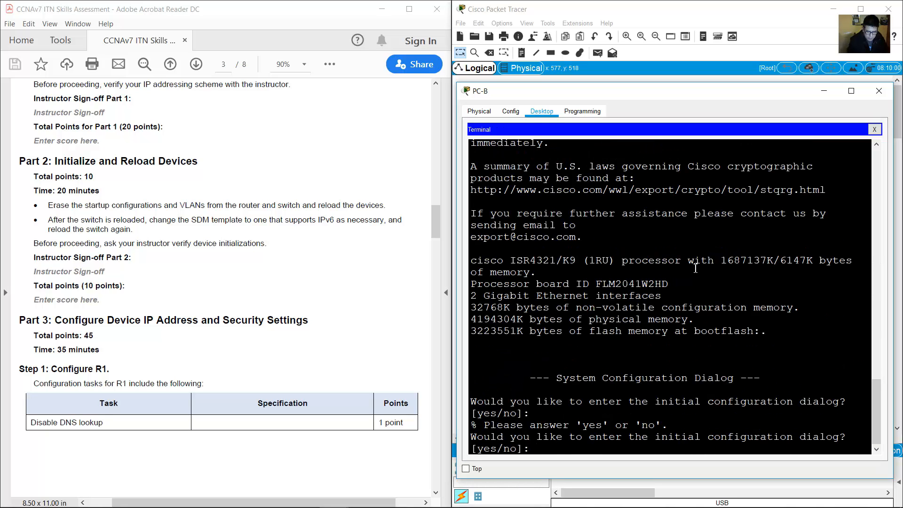
{"action": "type", "text": "no"}
{"action": "key", "text": "Return"}
{"action": "key", "text": "Return"}
{"action": "type", "text": "en"}
{"action": "key", "text": "Return"}
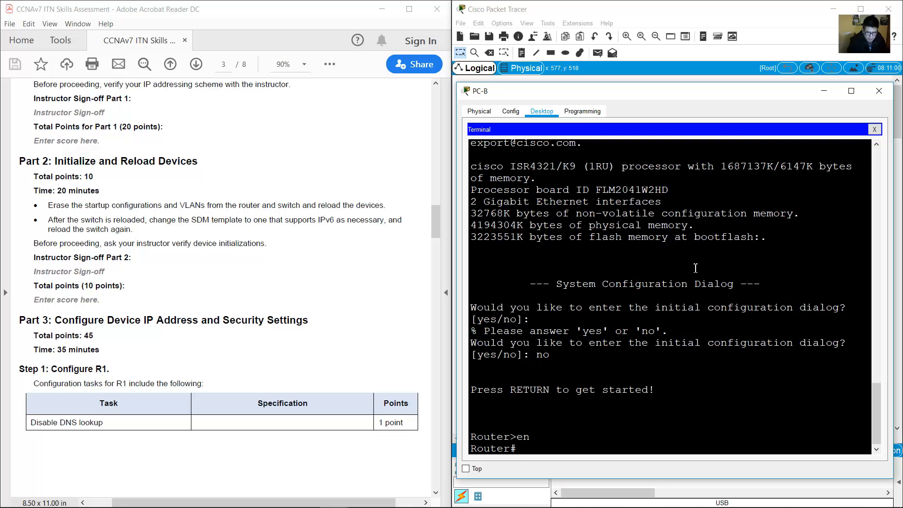
{"action": "type", "text": "erase startup-c"}
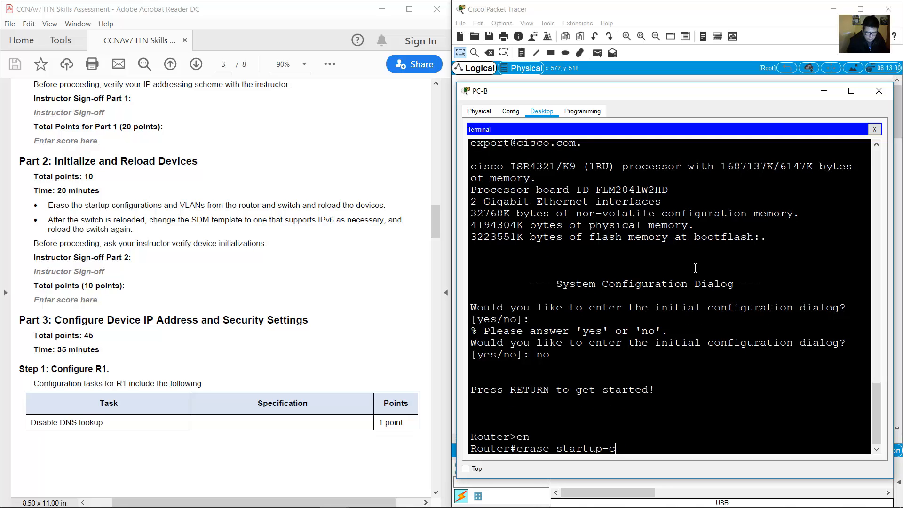
{"action": "type", "text": "onfig"}
{"action": "key", "text": "Return"}
{"action": "key", "text": "Return"}
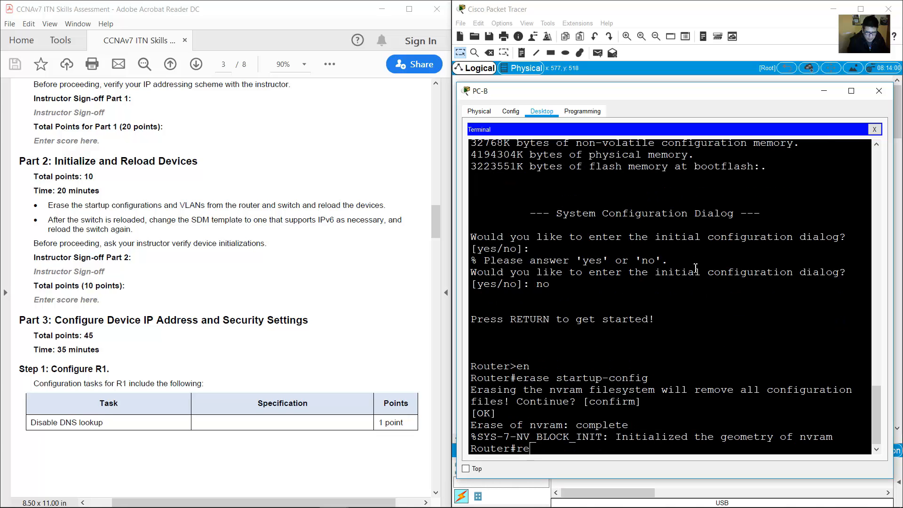
{"action": "type", "text": "reload"}
{"action": "key", "text": "Return"}
{"action": "key", "text": "Return"}
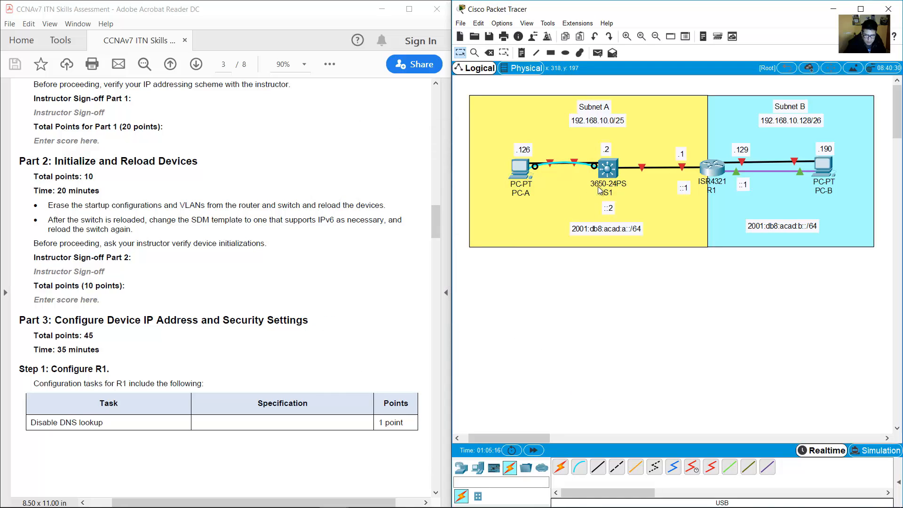
Drag an AC-POWER-SUPPLY module into S1's empty power slot on the Physical tab.
{"action": "left_click", "coordinate": [610, 175]}
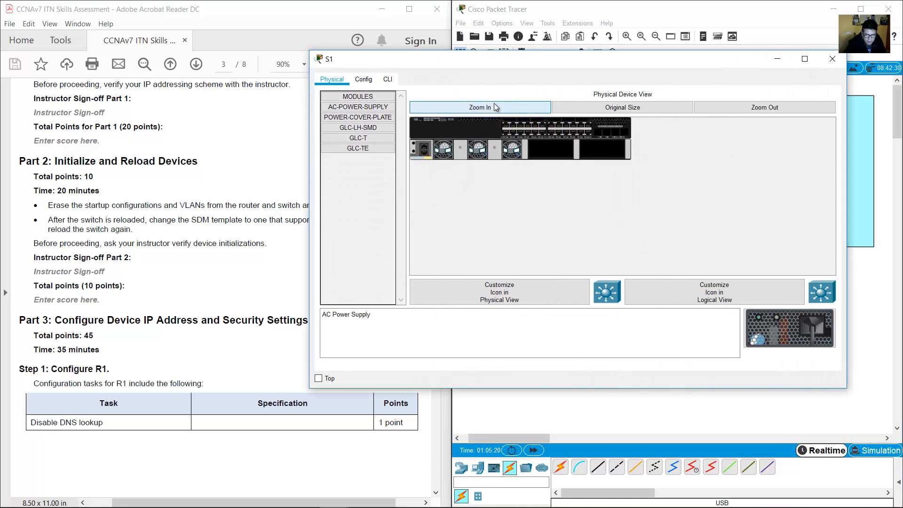
{"action": "left_click", "coordinate": [493, 107]}
{"action": "left_click_drag", "start_coordinate": [784, 339], "coordinate": [694, 182]}
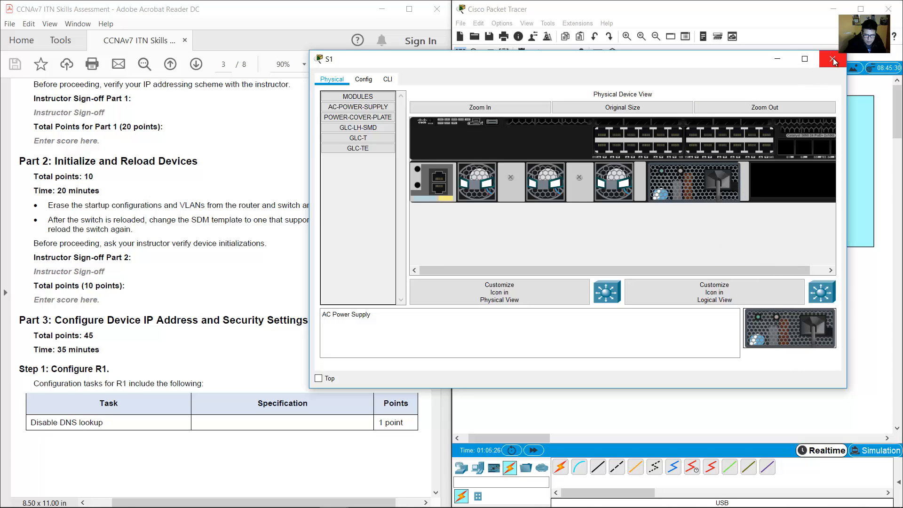
{"action": "left_click", "coordinate": [833, 60]}
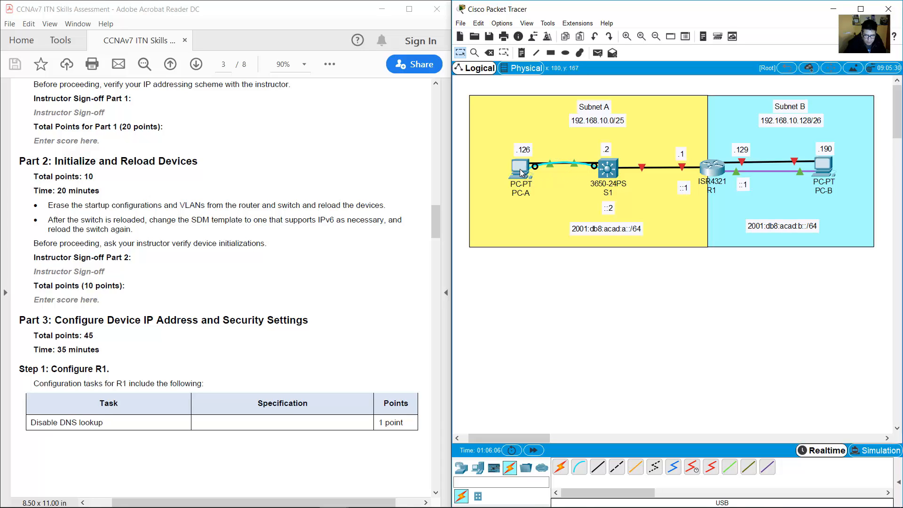
{"action": "mouse_move", "coordinate": [518, 168]}
Open PC-A's Terminal to S1 with the default connection settings.
{"action": "left_click", "coordinate": [521, 168]}
{"action": "left_click_drag", "start_coordinate": [492, 112], "coordinate": [783, 107]}
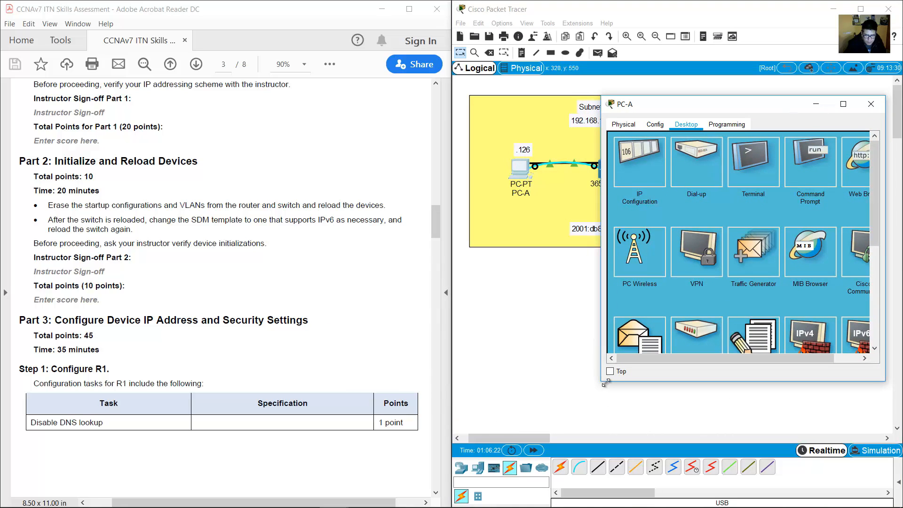
{"action": "left_click_drag", "start_coordinate": [598, 391], "coordinate": [454, 486]}
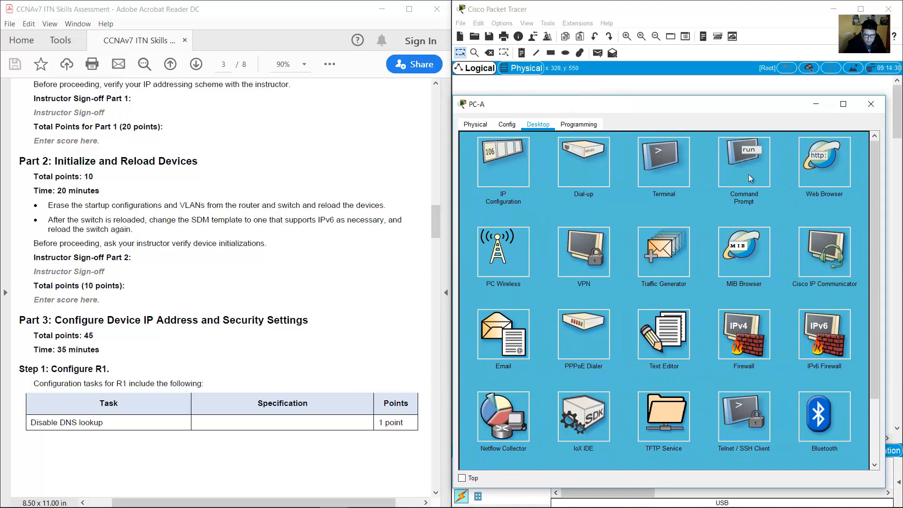
{"action": "left_click", "coordinate": [650, 166]}
{"action": "left_click", "coordinate": [839, 238]}
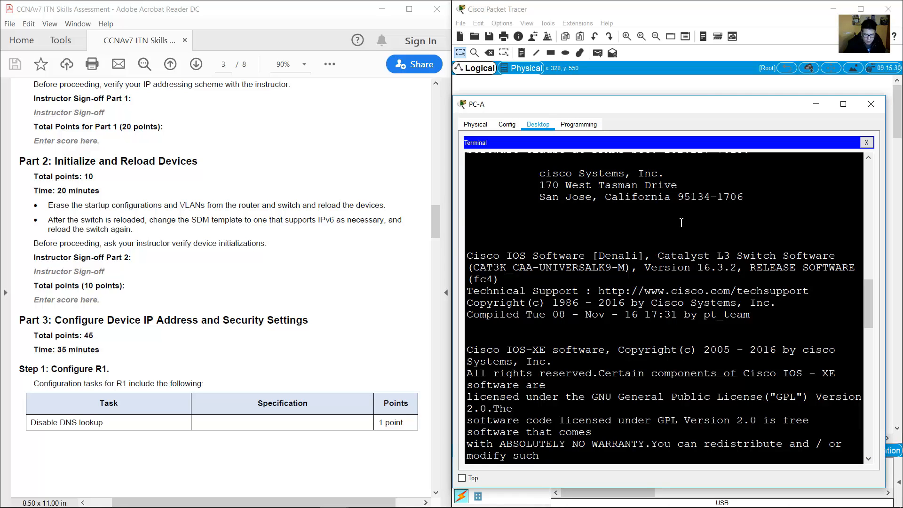
Decline the setup dialog, enter enable mode and erase S1's startup-config.
{"action": "key", "text": "Return"}
{"action": "type", "text": "no"}
{"action": "key", "text": "Return"}
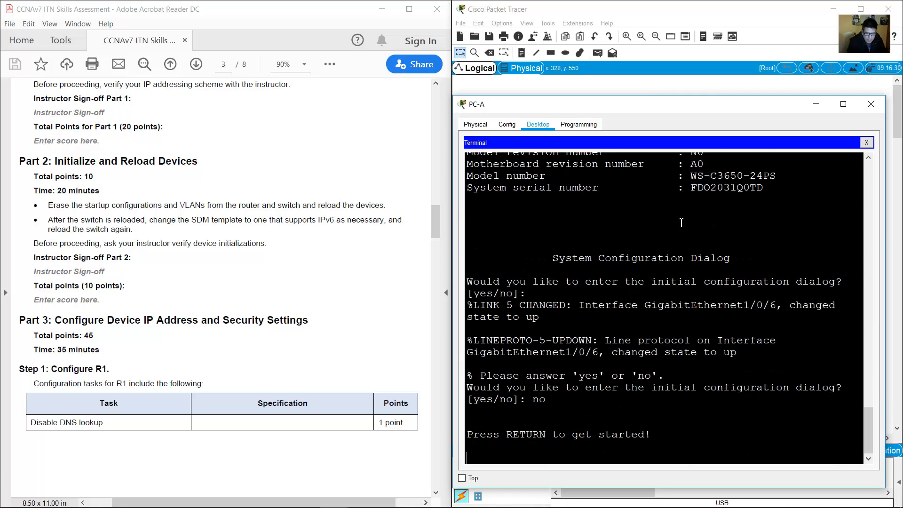
{"action": "key", "text": "Return"}
{"action": "type", "text": "en"}
{"action": "key", "text": "Return"}
{"action": "type", "text": "erase"}
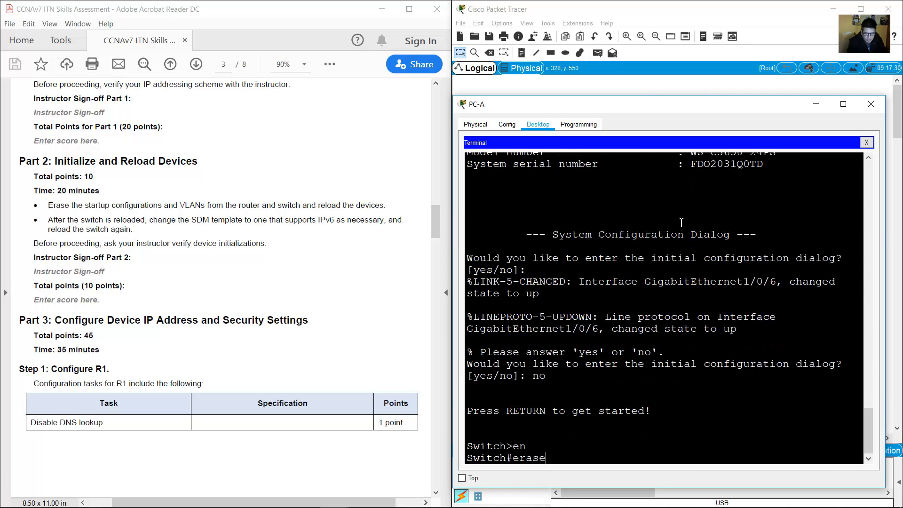
{"action": "type", "text": " startup-config"}
{"action": "key", "text": "Return"}
{"action": "key", "text": "Return"}
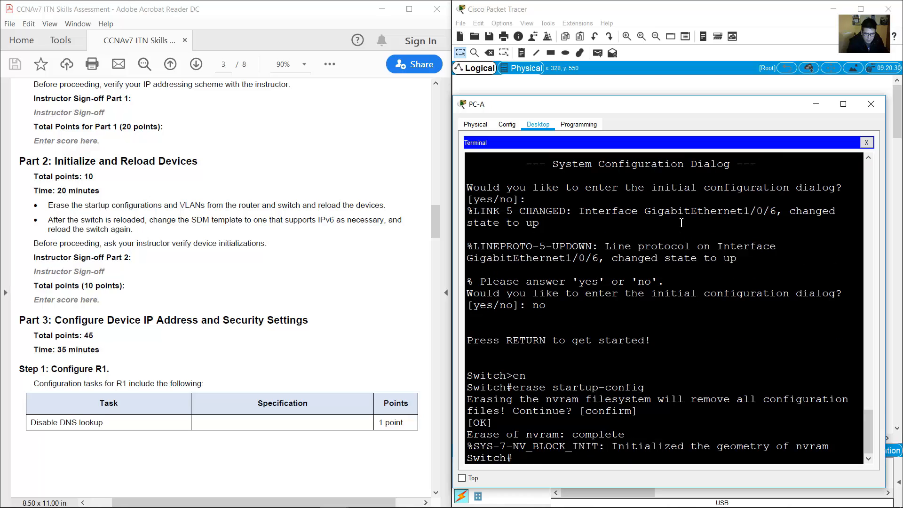
Delete vlan.dat and reload the switch.
{"action": "type", "text": "delete"}
{"action": "type", "text": "vlan.dat"}
{"action": "key", "text": "Return"}
{"action": "key", "text": "Return"}
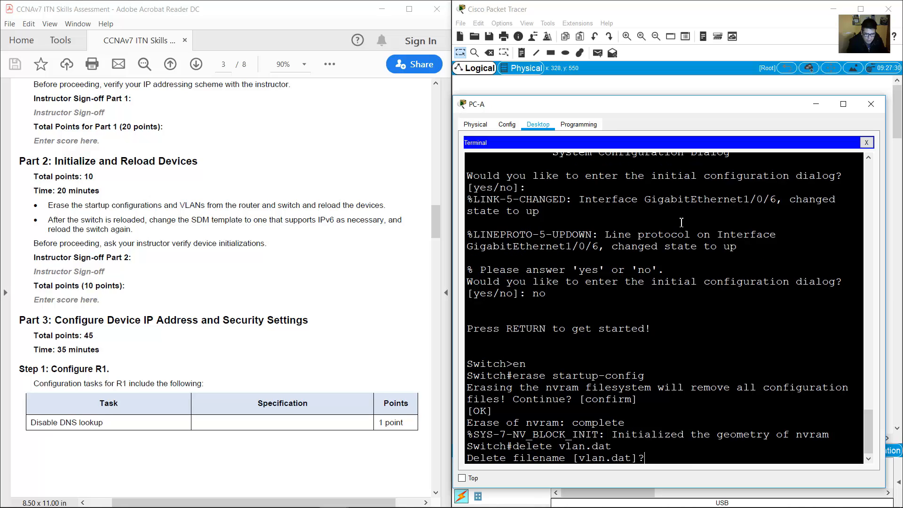
{"action": "key", "text": "Return"}
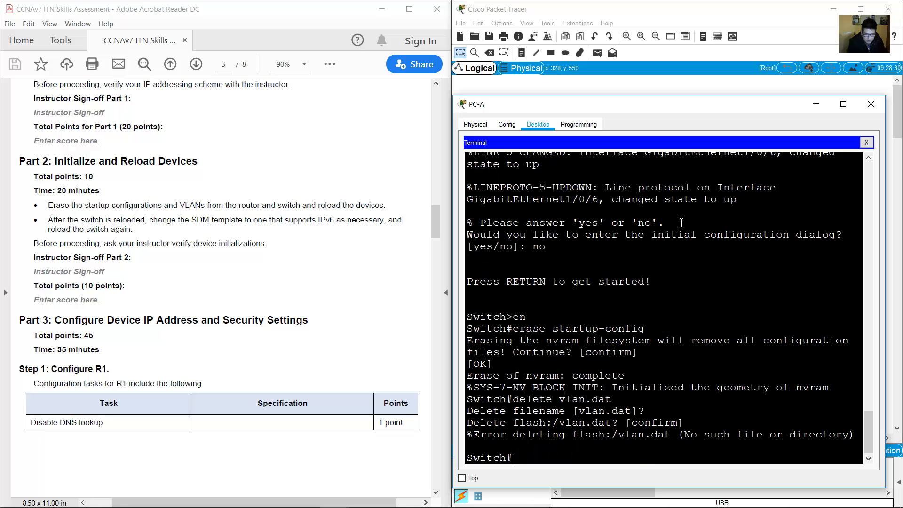
{"action": "type", "text": "reload"}
{"action": "key", "text": "Return"}
{"action": "key", "text": "Return"}
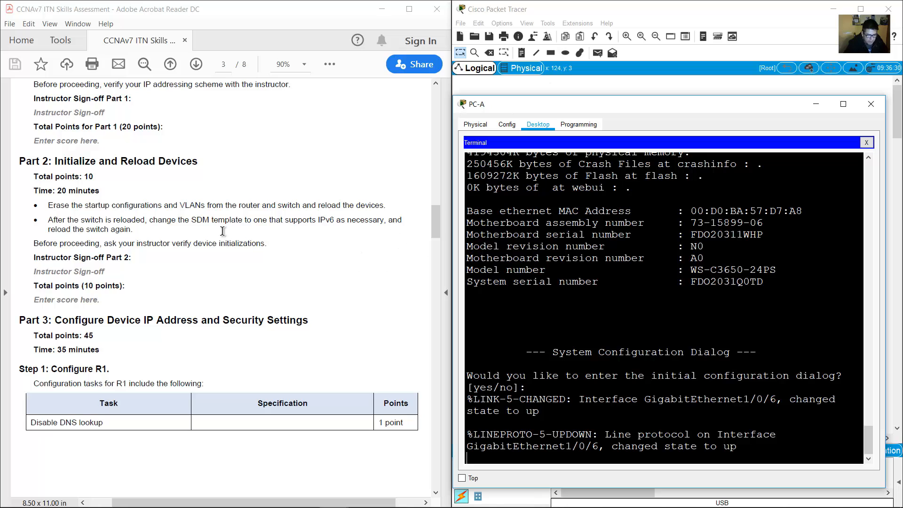
Scroll the assessment PDF to Part 3 Step 1 and highlight the 'Configure R1.' heading.
{"action": "scroll", "coordinate": [235, 239], "scroll_direction": "down", "scroll_amount": 5}
{"action": "scroll", "coordinate": [234, 239], "scroll_direction": "down", "scroll_amount": 3}
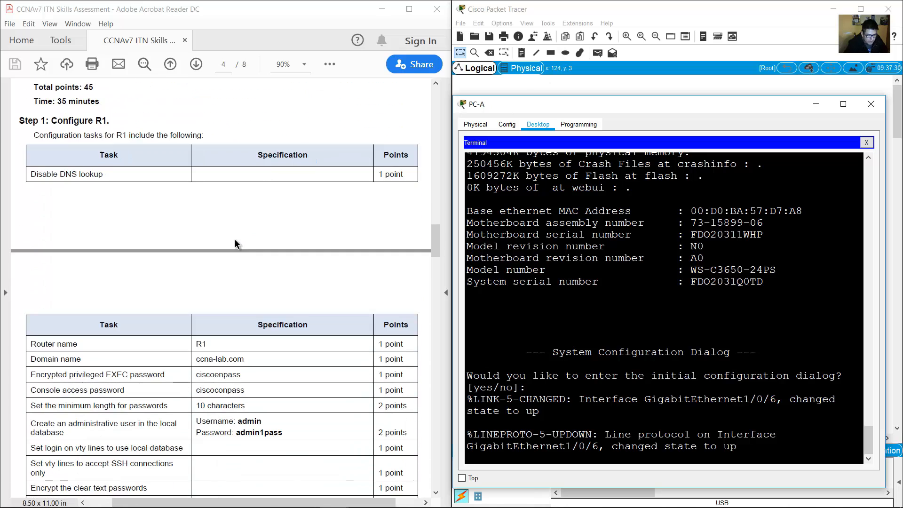
{"action": "scroll", "coordinate": [234, 238], "scroll_direction": "down", "scroll_amount": 4}
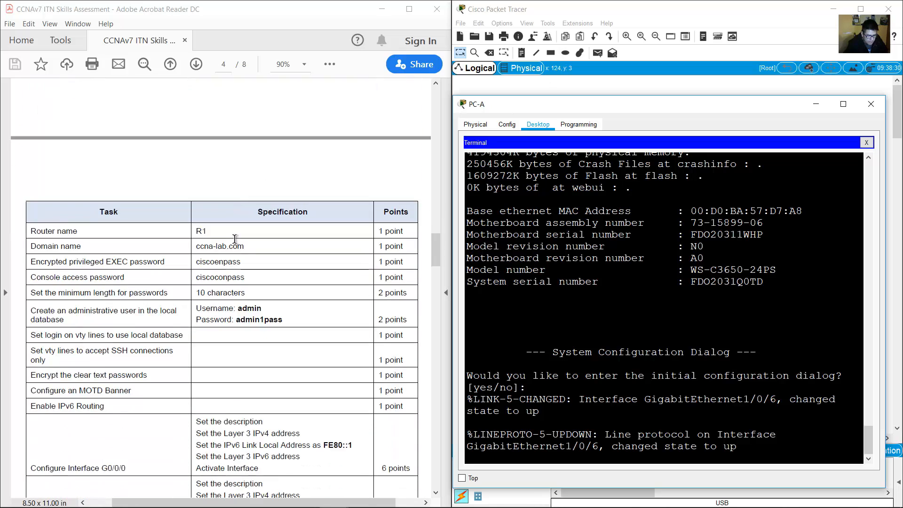
{"action": "scroll", "coordinate": [236, 238], "scroll_direction": "up", "scroll_amount": 7}
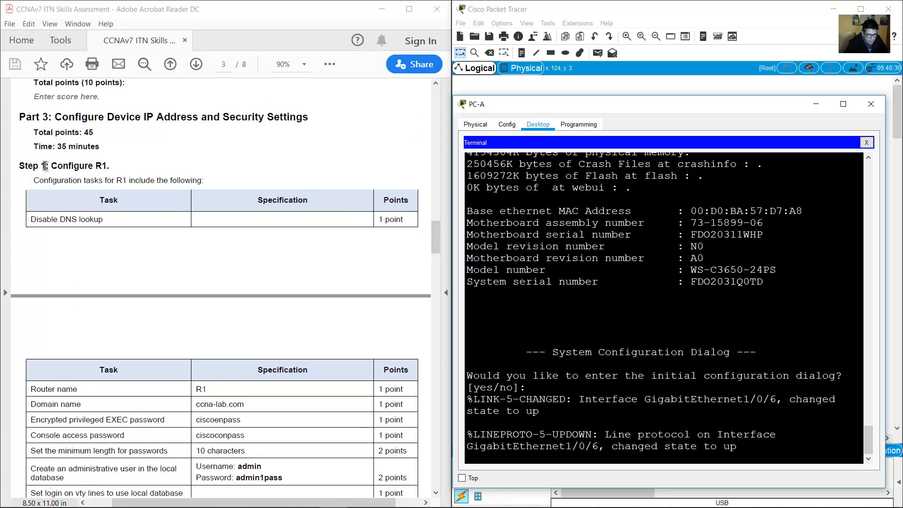
{"action": "left_click_drag", "start_coordinate": [50, 166], "coordinate": [110, 166]}
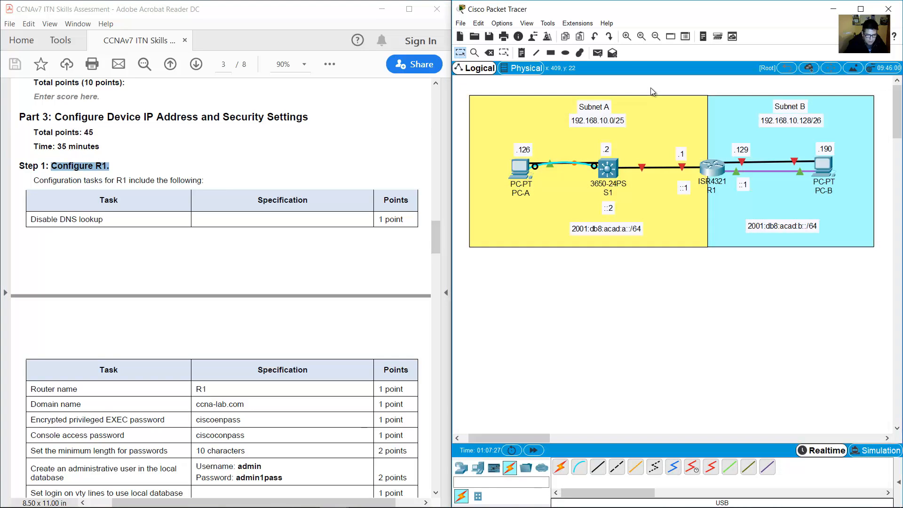
{"action": "scroll", "coordinate": [301, 163], "scroll_direction": "down", "scroll_amount": 2}
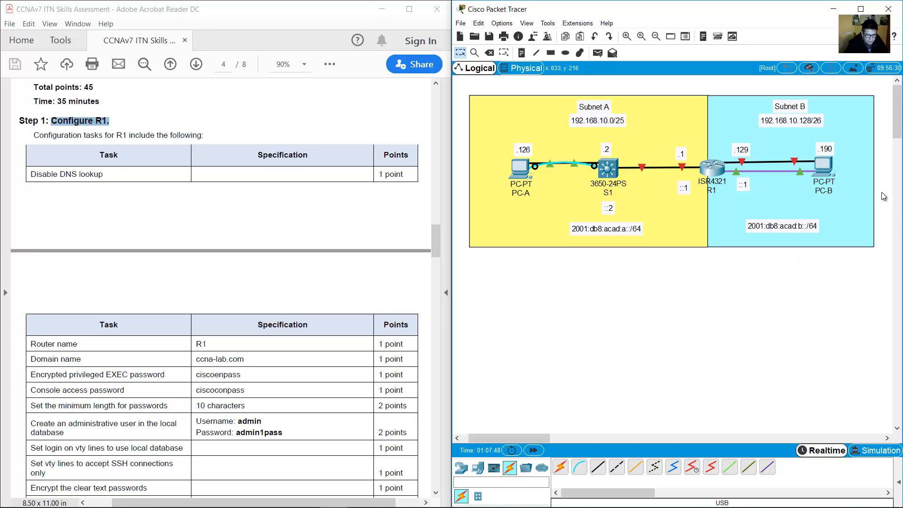
On PC-B's console to R1, decline the initial dialog and enter global configuration mode.
{"action": "left_click", "coordinate": [831, 170]}
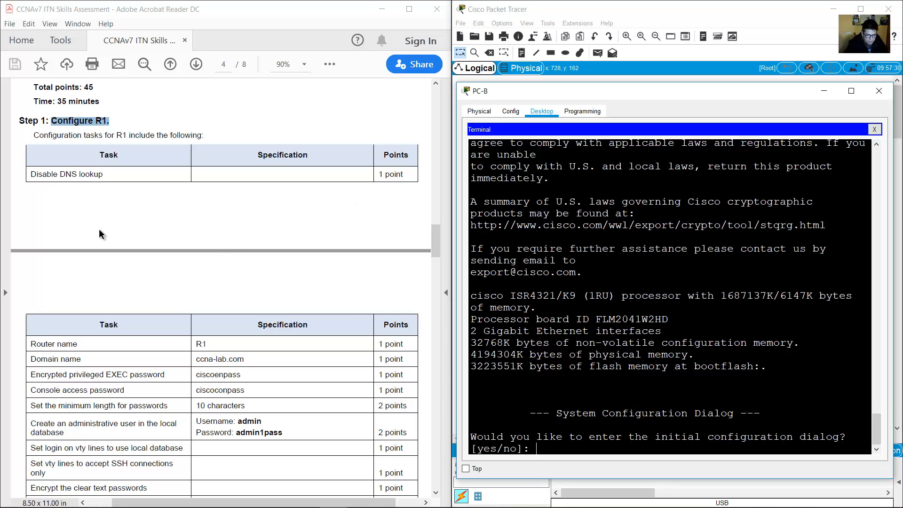
{"action": "type", "text": "no"}
{"action": "key", "text": "Return"}
{"action": "key", "text": "Return"}
{"action": "type", "text": "en"}
{"action": "key", "text": "Return"}
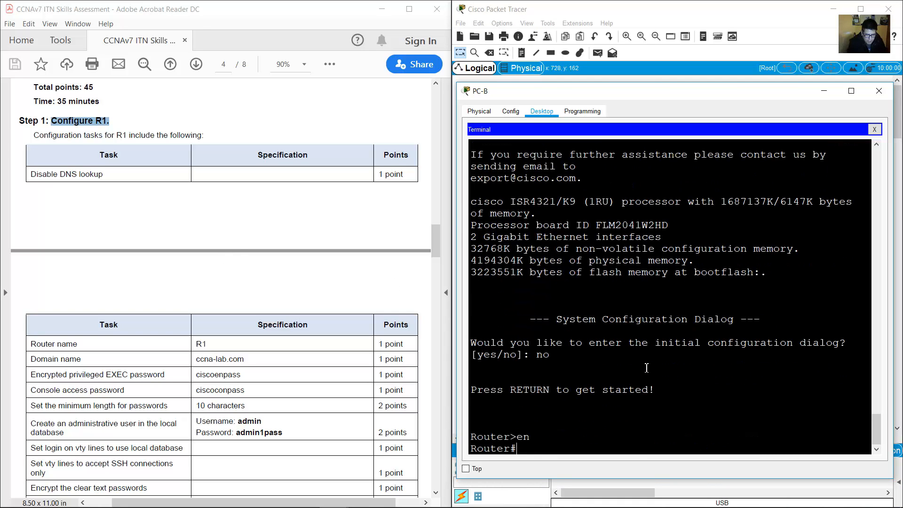
{"action": "type", "text": "conf term"}
{"action": "key", "text": "Return"}
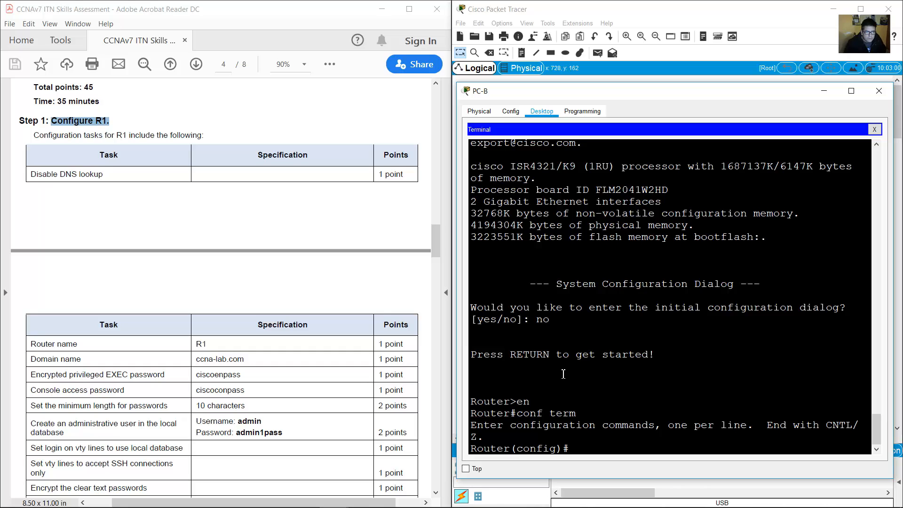
Disable DNS lookup on R1 with 'no ip domain lookup'.
{"action": "scroll", "coordinate": [130, 252], "scroll_direction": "down", "scroll_amount": 2}
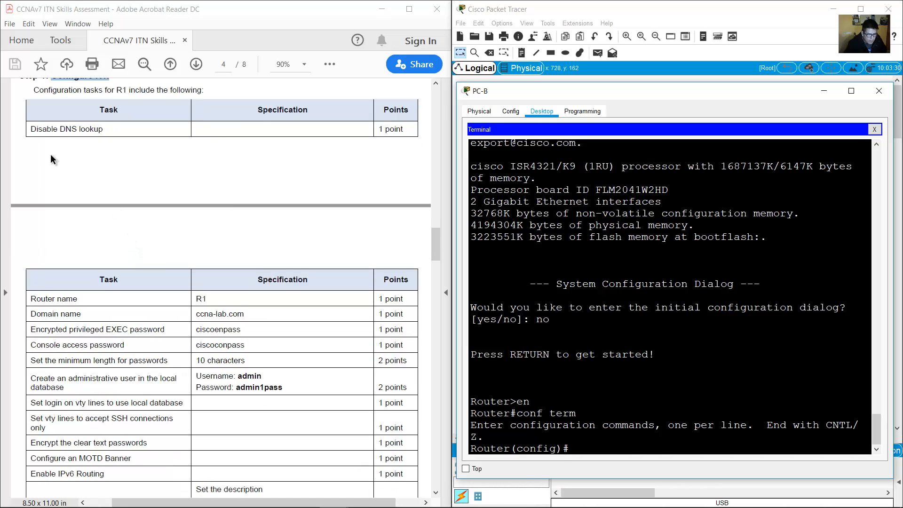
{"action": "left_click", "coordinate": [37, 127]}
{"action": "triple_click", "coordinate": [68, 126]}
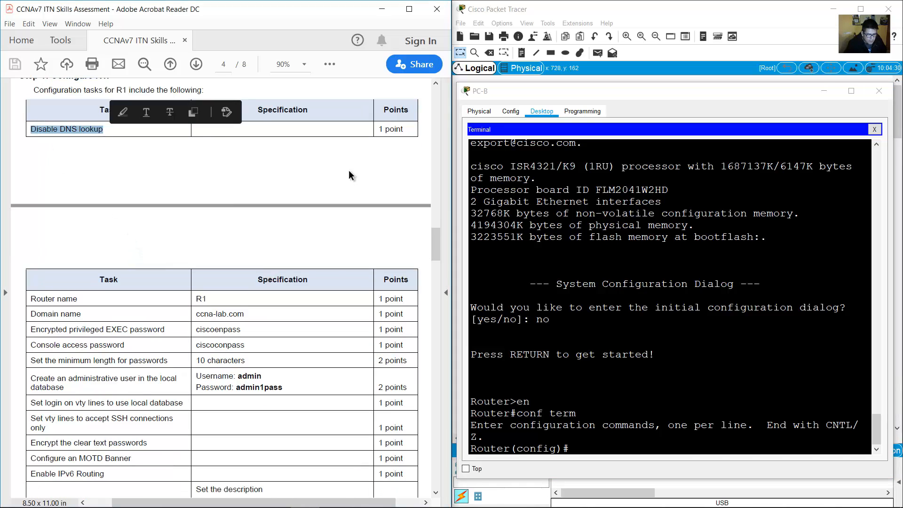
{"action": "left_click", "coordinate": [689, 418]}
{"action": "type", "text": "no ip"}
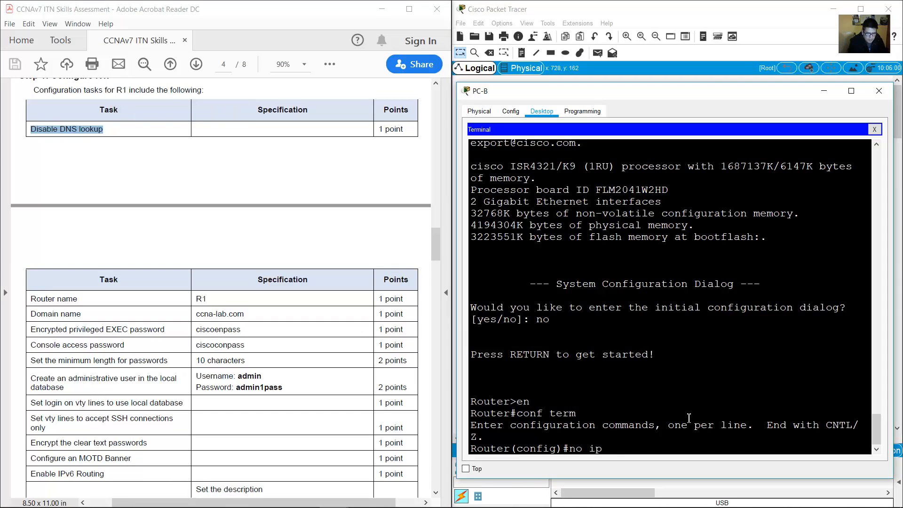
{"action": "type", "text": " domain lookup"}
{"action": "key", "text": "BackSpace"}
{"action": "type", "text": "p"}
{"action": "key", "text": "Return"}
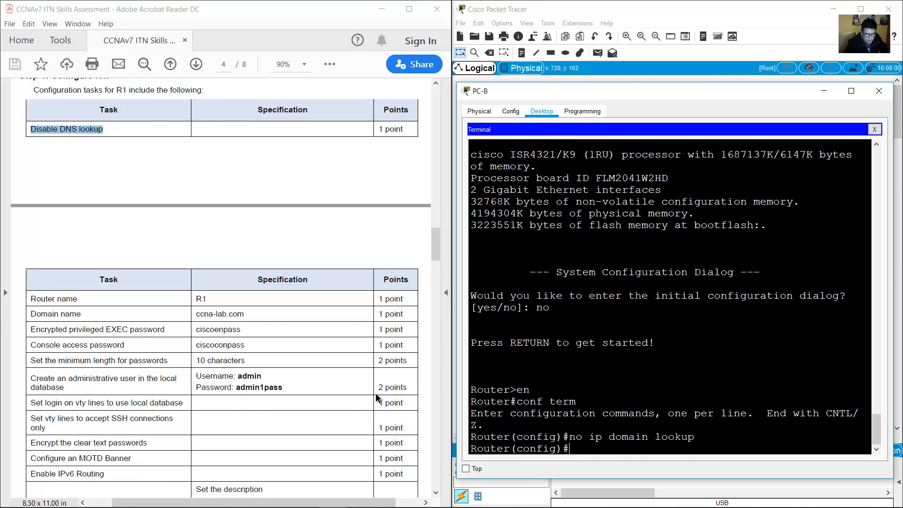
Set the router's hostname to R1, then review the Domain name requirement in the PDF.
{"action": "scroll", "coordinate": [375, 393], "scroll_direction": "down", "scroll_amount": 3}
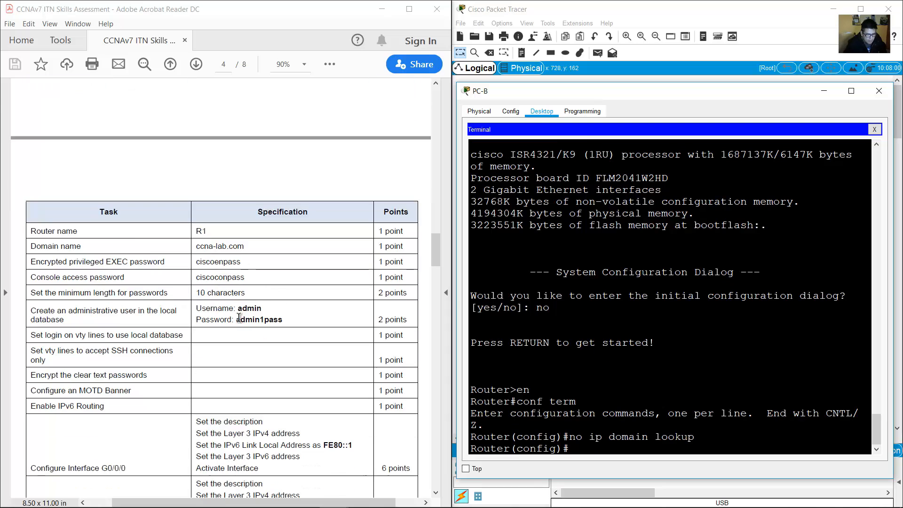
{"action": "left_click", "coordinate": [32, 231]}
{"action": "left_click_drag", "start_coordinate": [247, 226], "coordinate": [214, 233]}
{"action": "left_click", "coordinate": [697, 311]}
{"action": "type", "text": "hostname R1"}
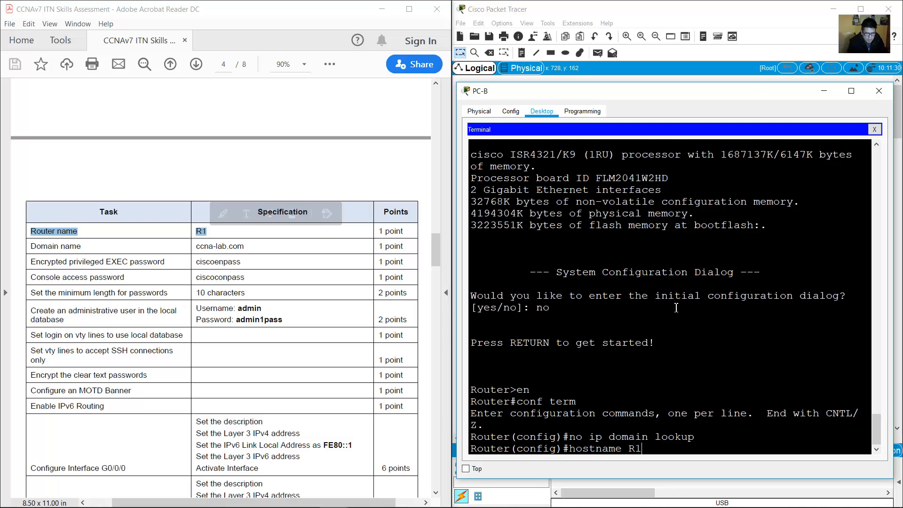
{"action": "key", "text": "Return"}
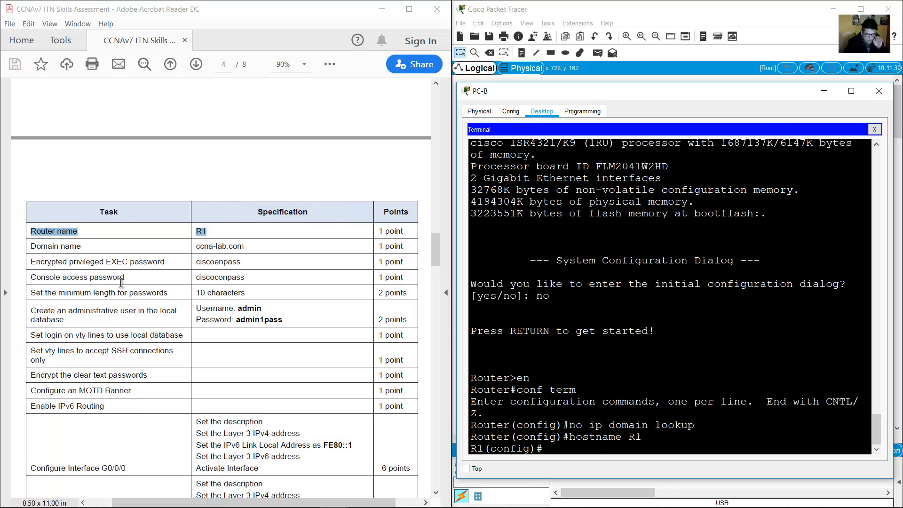
{"action": "left_click", "coordinate": [38, 244]}
{"action": "left_click_drag", "start_coordinate": [38, 245], "coordinate": [68, 262]}
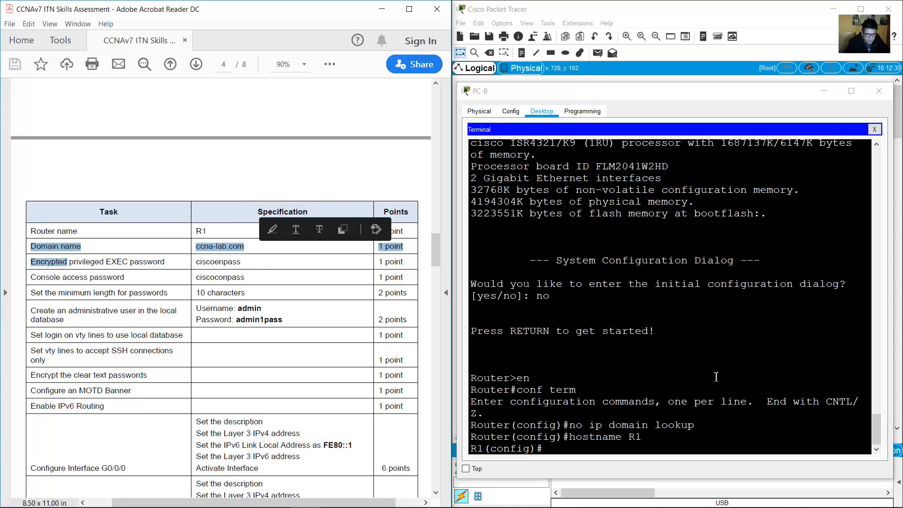
{"action": "left_click", "coordinate": [716, 377]}
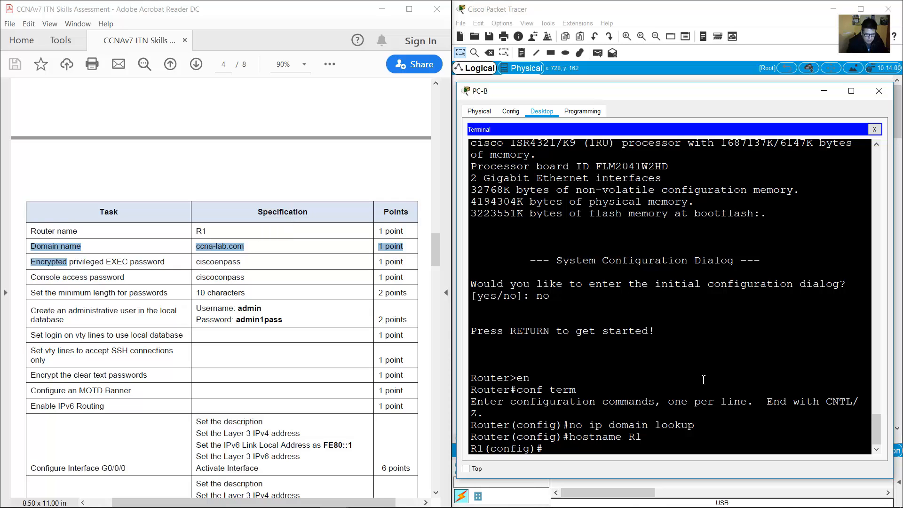
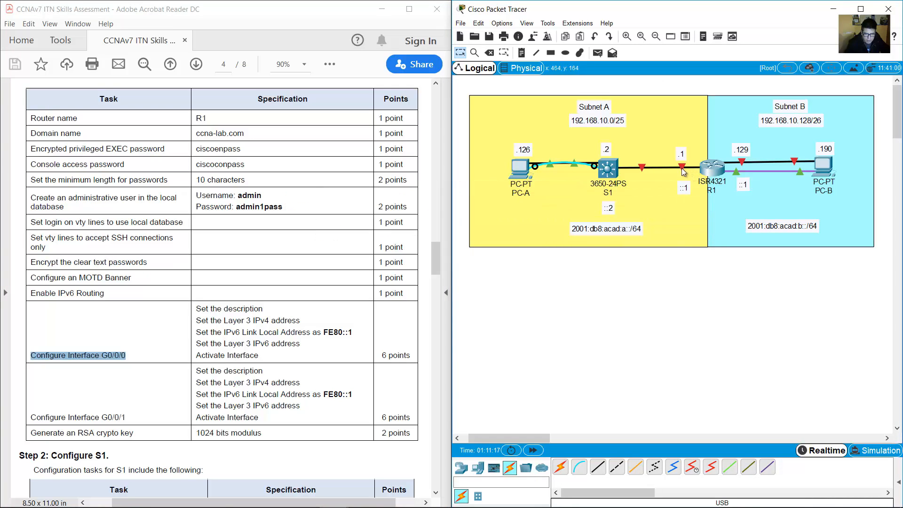
Enter interface G0/0/0 on R1 and give it the description Subnet B.
{"action": "mouse_move", "coordinate": [742, 165]}
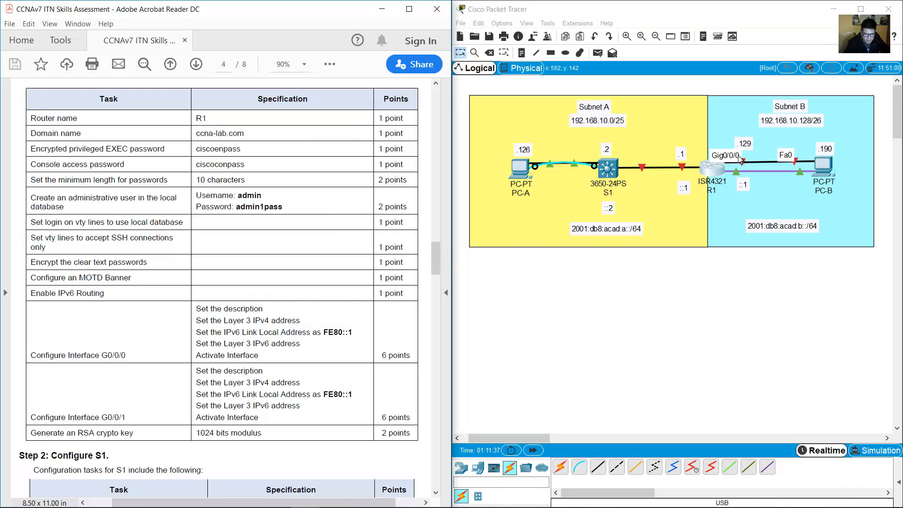
{"action": "left_click_drag", "start_coordinate": [197, 306], "coordinate": [254, 301]}
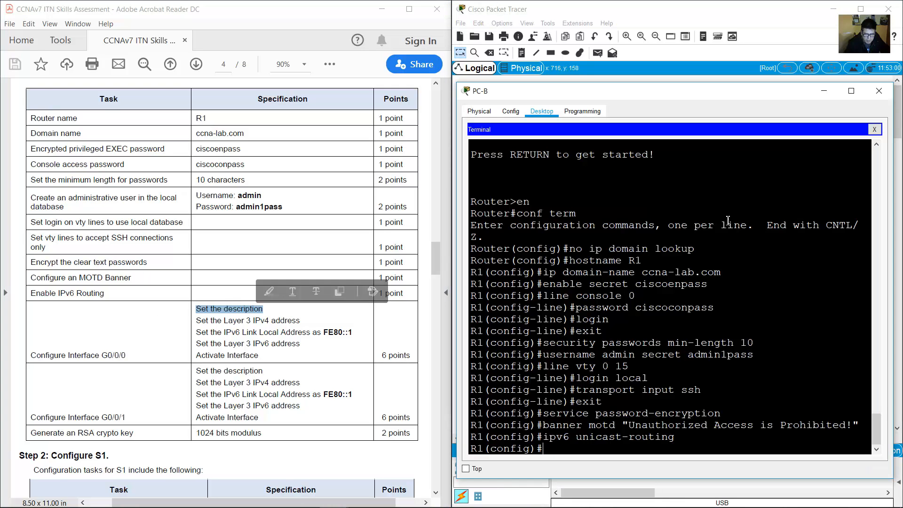
{"action": "type", "text": "int g0/"}
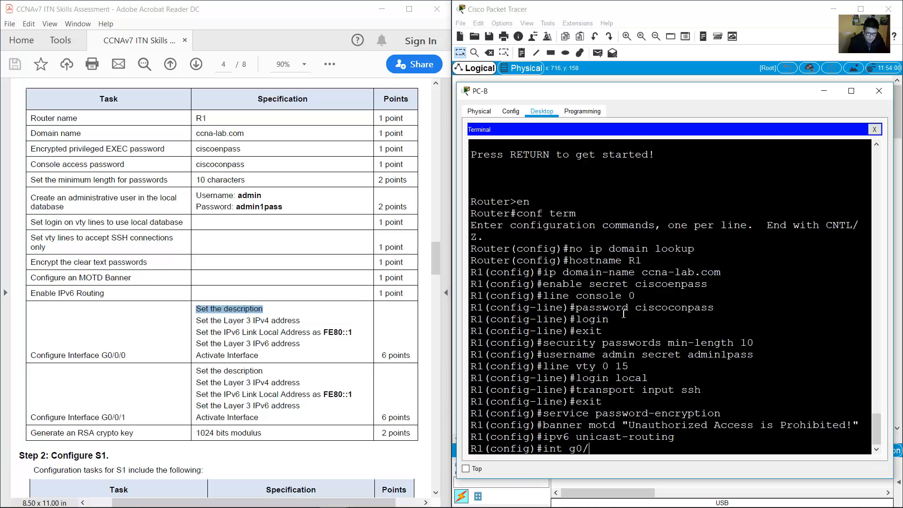
{"action": "type", "text": "0/0"}
{"action": "key", "text": "Return"}
{"action": "type", "text": "descr"}
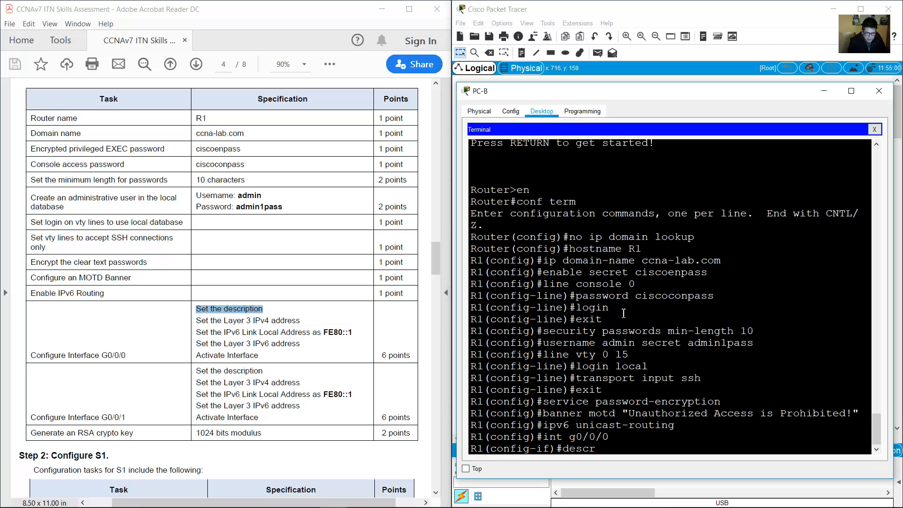
{"action": "type", "text": "iption Subnet B"}
{"action": "key", "text": "Return"}
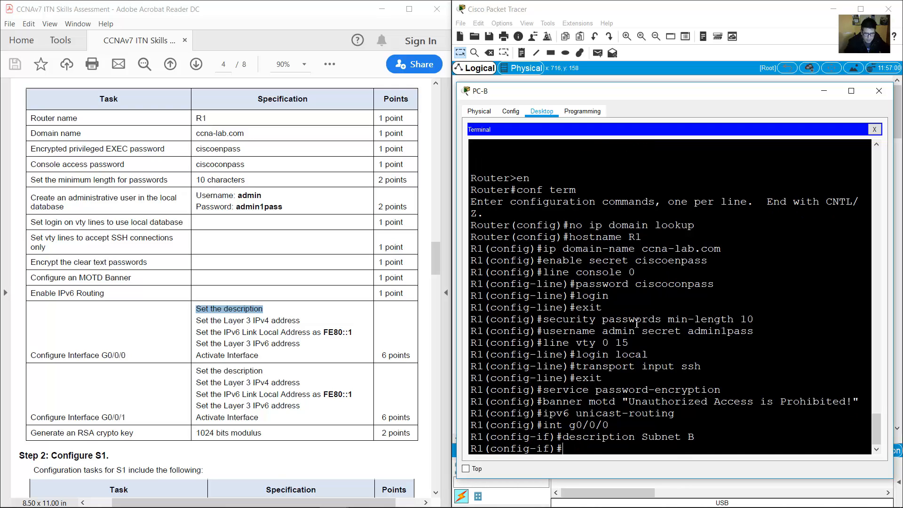
Assign G0/0/0 the IPv4 address 192.168.10.129 255.255.255.192, checking the topology notes.
{"action": "left_click", "coordinate": [682, 13]}
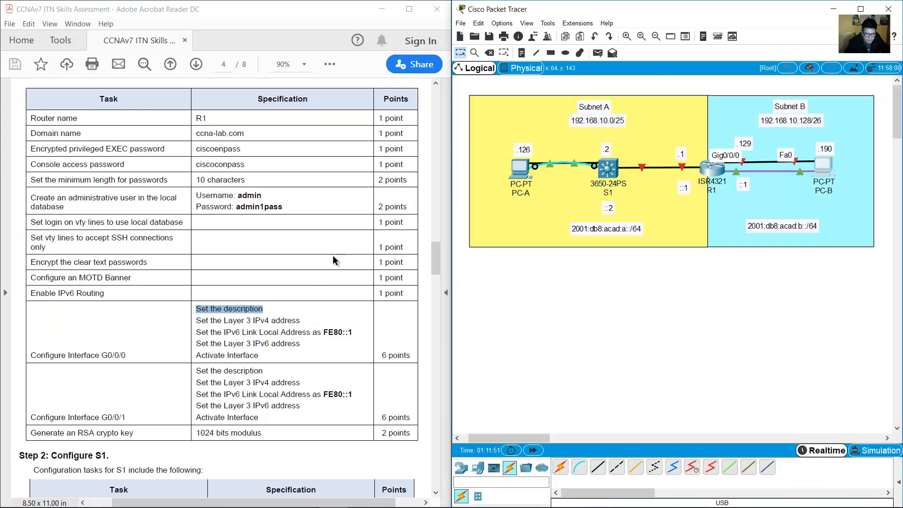
{"action": "left_click_drag", "start_coordinate": [196, 322], "coordinate": [292, 326]}
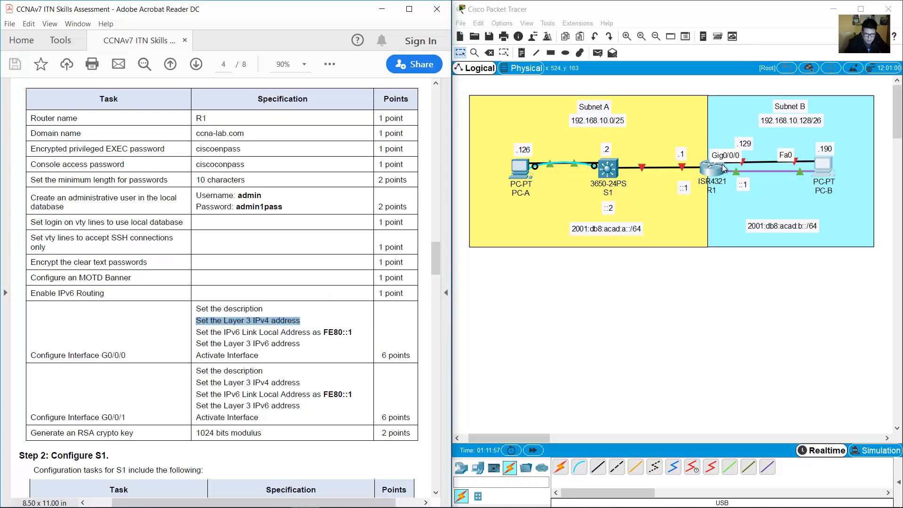
{"action": "left_click", "coordinate": [789, 123]}
{"action": "left_click_drag", "start_coordinate": [811, 121], "coordinate": [786, 120]}
{"action": "left_click", "coordinate": [783, 119]}
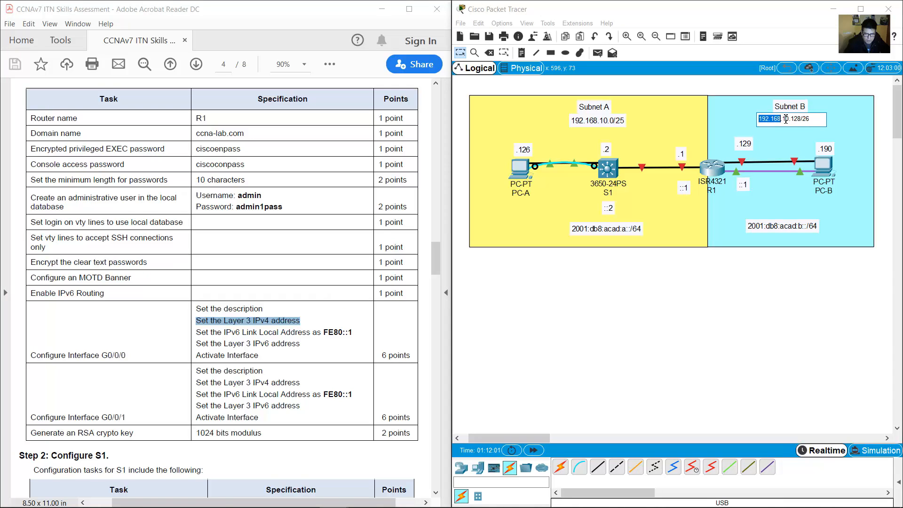
{"action": "left_click", "coordinate": [747, 144]}
{"action": "left_click_drag", "start_coordinate": [748, 143], "coordinate": [728, 144]}
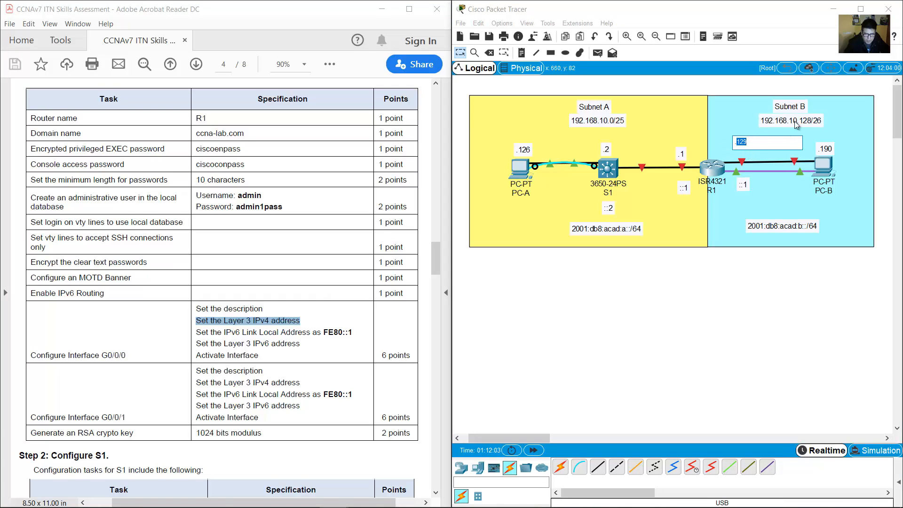
{"action": "left_click", "coordinate": [813, 122]}
{"action": "left_click_drag", "start_coordinate": [804, 118], "coordinate": [812, 118]}
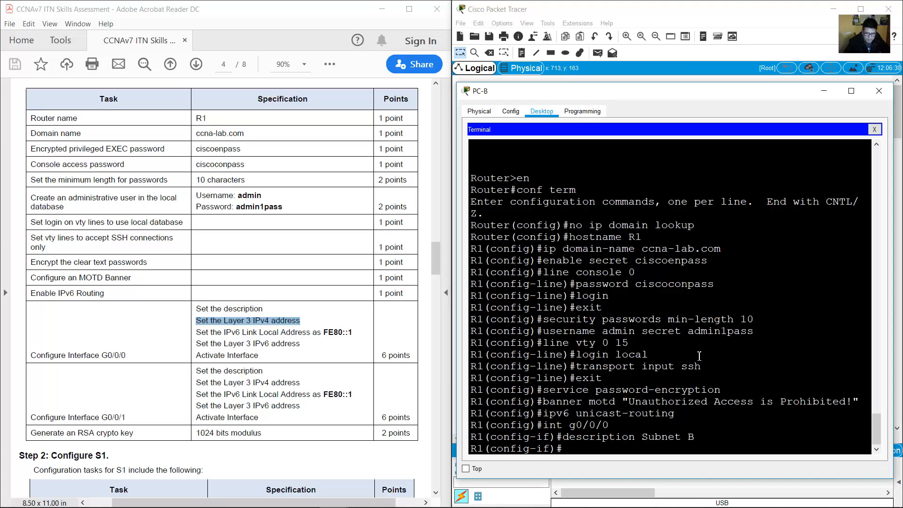
{"action": "type", "text": "ip add"}
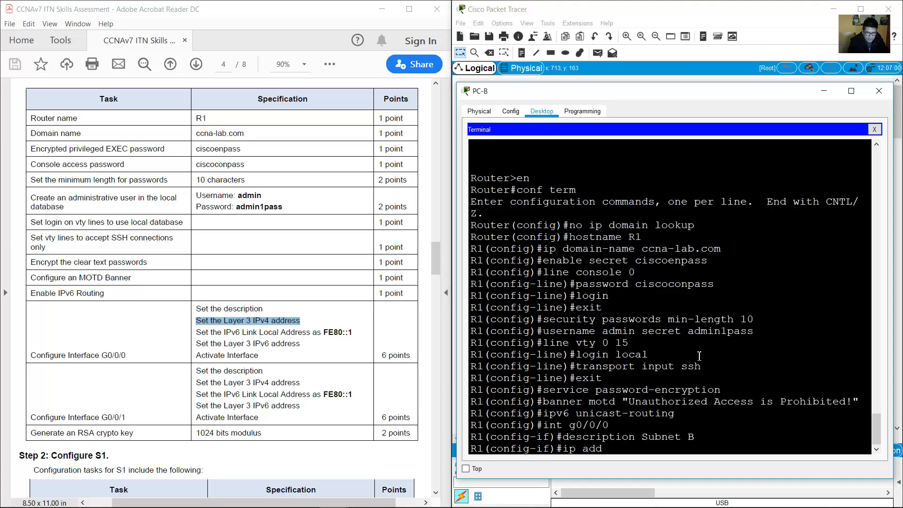
{"action": "type", "text": "ress 192.168.10.129"}
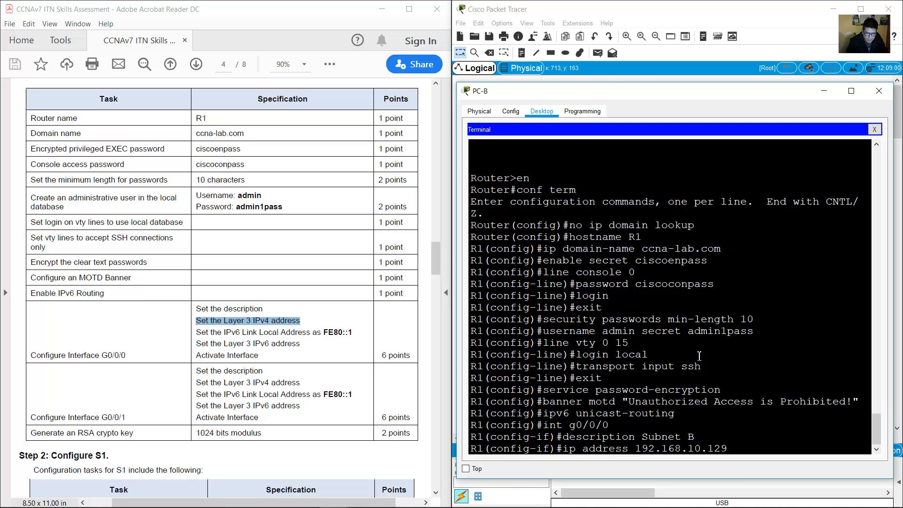
{"action": "type", "text": " 255.255.255.192"}
{"action": "key", "text": "Return"}
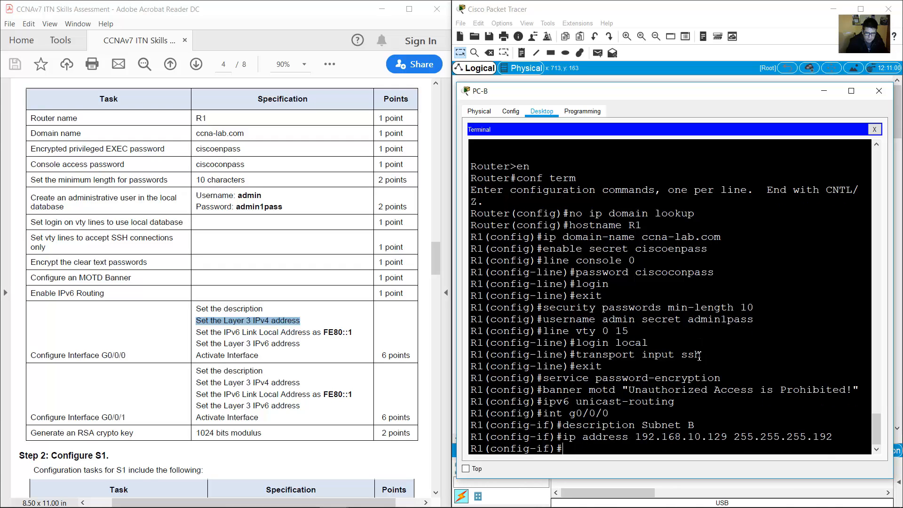
{"action": "left_click", "coordinate": [205, 331]}
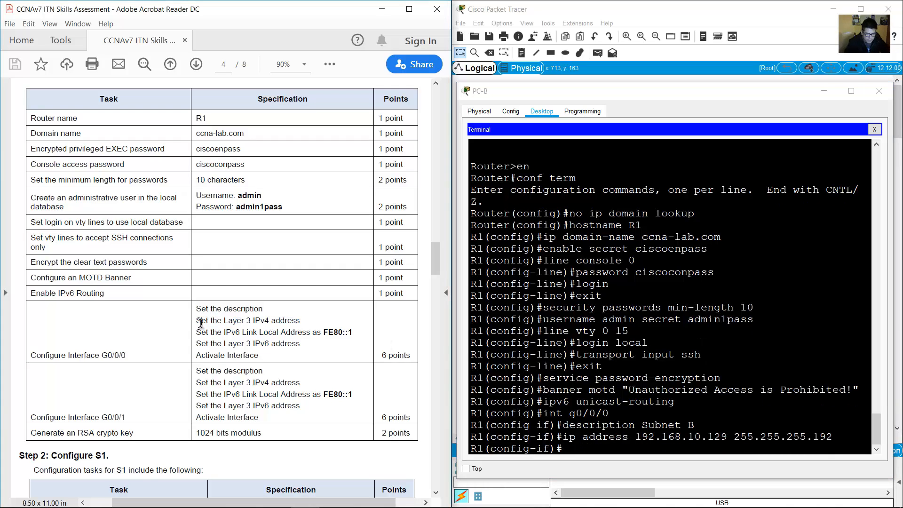
Give G0/0/0 the IPv6 link-local address fe80::1.
{"action": "left_click_drag", "start_coordinate": [208, 333], "coordinate": [354, 331]}
{"action": "left_click", "coordinate": [726, 409]}
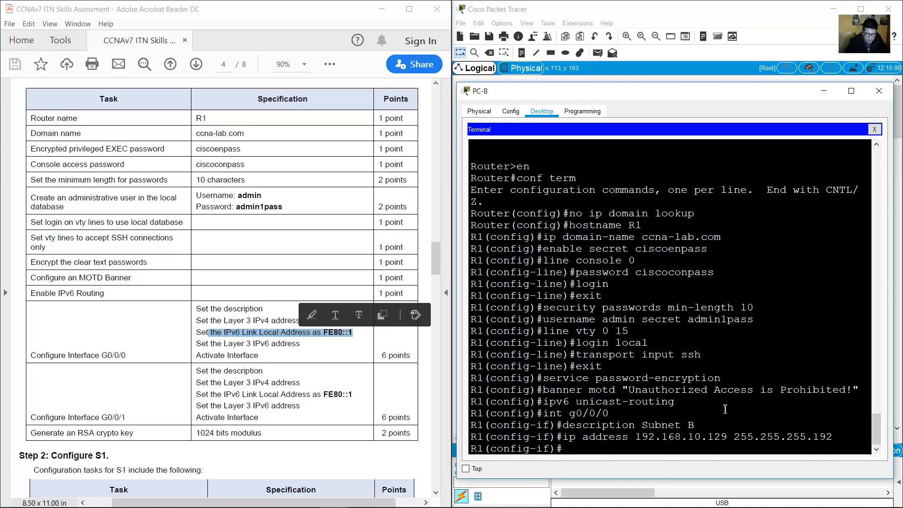
{"action": "type", "text": "ipv6 address fe"}
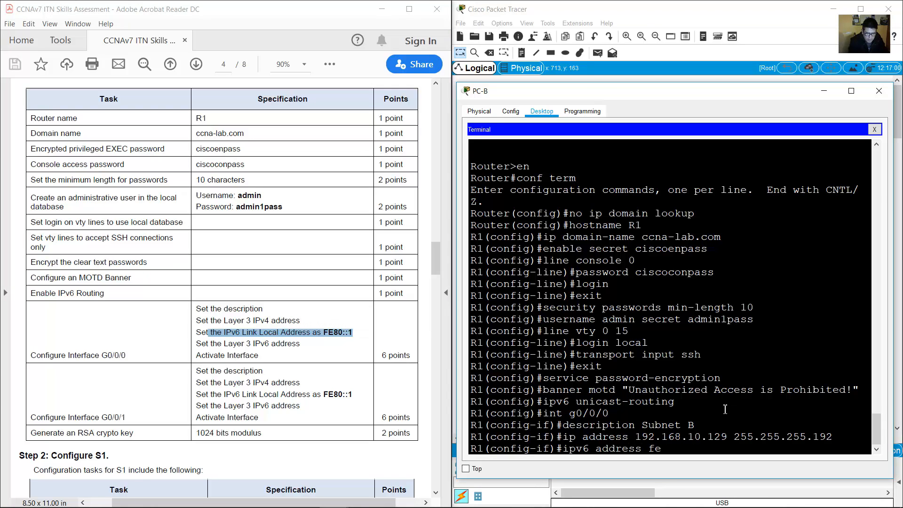
{"action": "type", "text": "80::1 link-local"}
{"action": "key", "text": "Return"}
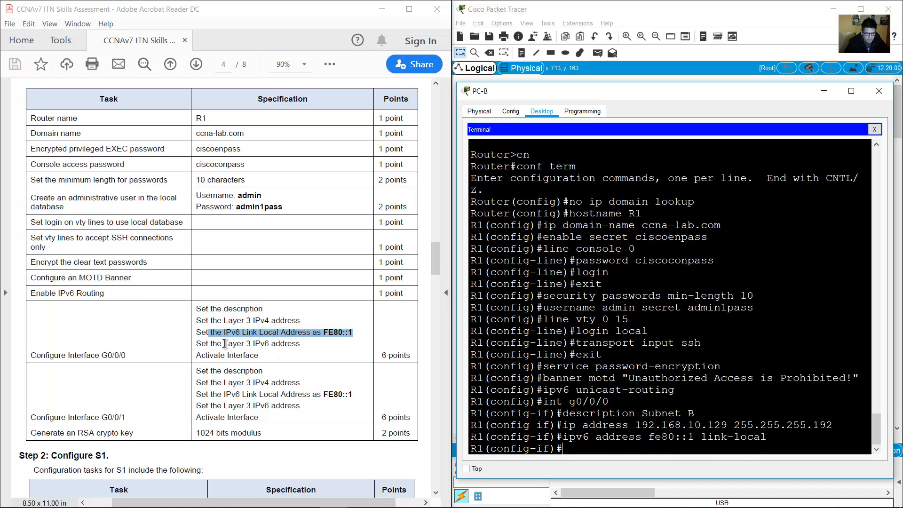
Add the IPv6 address 2001:db8:acad:b::1/64 to G0/0/0, using the topology's Subnet B prefix.
{"action": "left_click_drag", "start_coordinate": [225, 344], "coordinate": [300, 346]}
{"action": "left_click", "coordinate": [762, 13]}
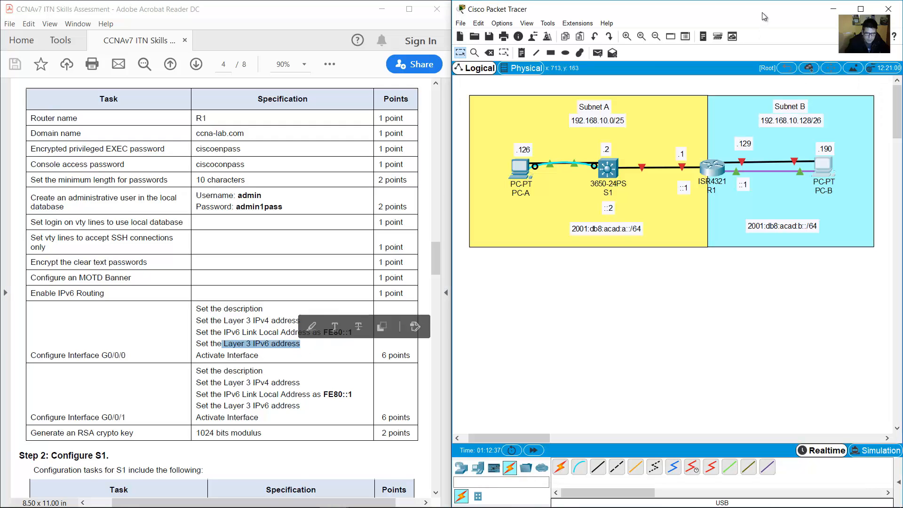
{"action": "double_click", "coordinate": [750, 221]}
{"action": "left_click_drag", "start_coordinate": [745, 225], "coordinate": [792, 224]}
{"action": "double_click", "coordinate": [743, 184]}
{"action": "left_click_drag", "start_coordinate": [747, 183], "coordinate": [732, 184]}
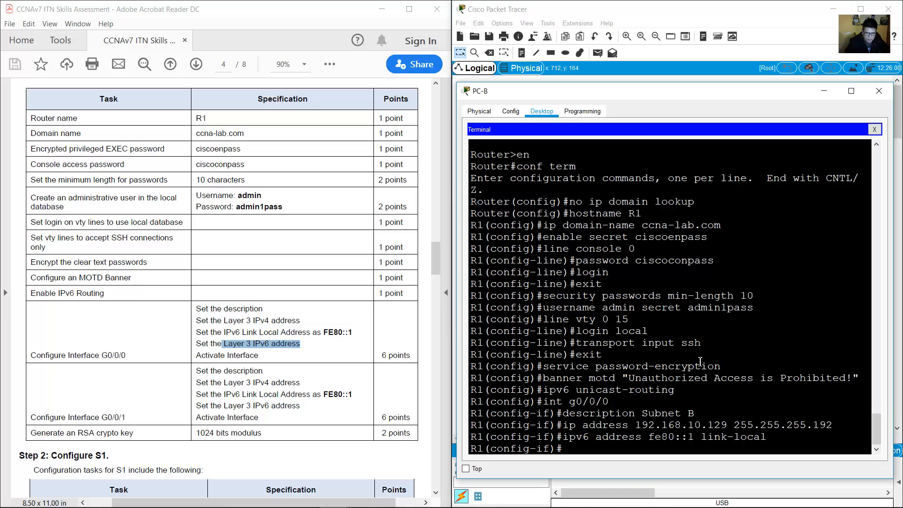
{"action": "key", "text": "Up"}
{"action": "key", "text": "BackSpace"}
{"action": "key", "text": "BackSpace"}
{"action": "key", "text": "BackSpace"}
{"action": "key", "text": "BackSpace"}
{"action": "key", "text": "BackSpace"}
{"action": "key", "text": "BackSpace"}
{"action": "key", "text": "BackSpace"}
{"action": "key", "text": "BackSpace"}
{"action": "key", "text": "BackSpace"}
{"action": "key", "text": "BackSpace"}
{"action": "key", "text": "BackSpace"}
{"action": "key", "text": "BackSpace"}
{"action": "key", "text": "BackSpace"}
{"action": "key", "text": "BackSpace"}
{"action": "key", "text": "BackSpace"}
{"action": "key", "text": "BackSpace"}
{"action": "key", "text": "BackSpace"}
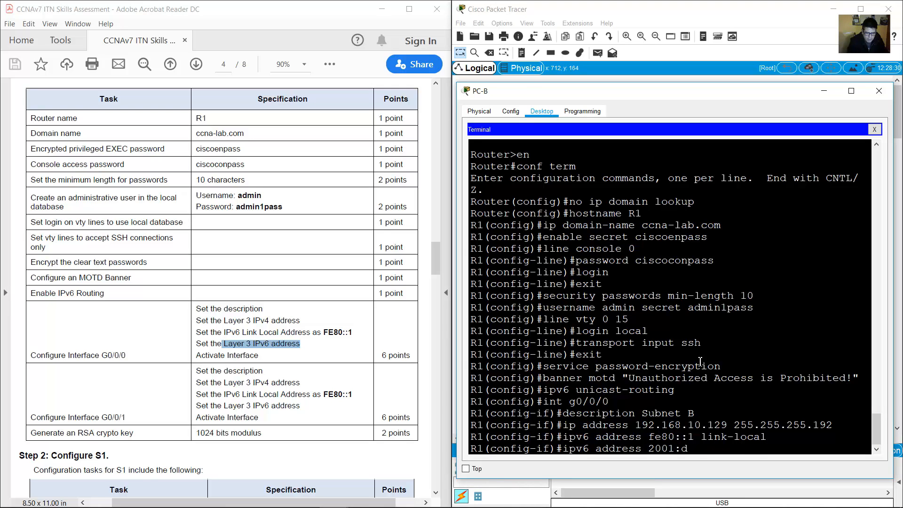
{"action": "type", "text": "2001:db8:acad:b::1"}
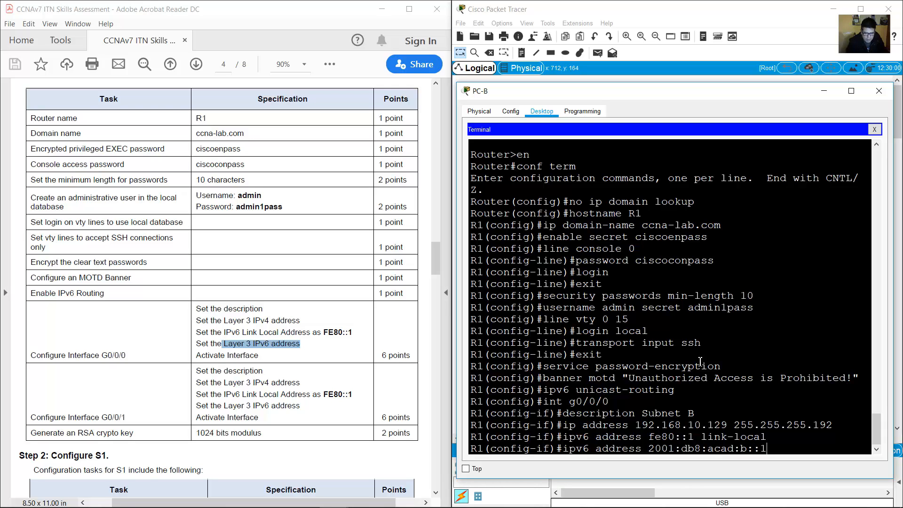
{"action": "type", "text": "/64"}
{"action": "key", "text": "Return"}
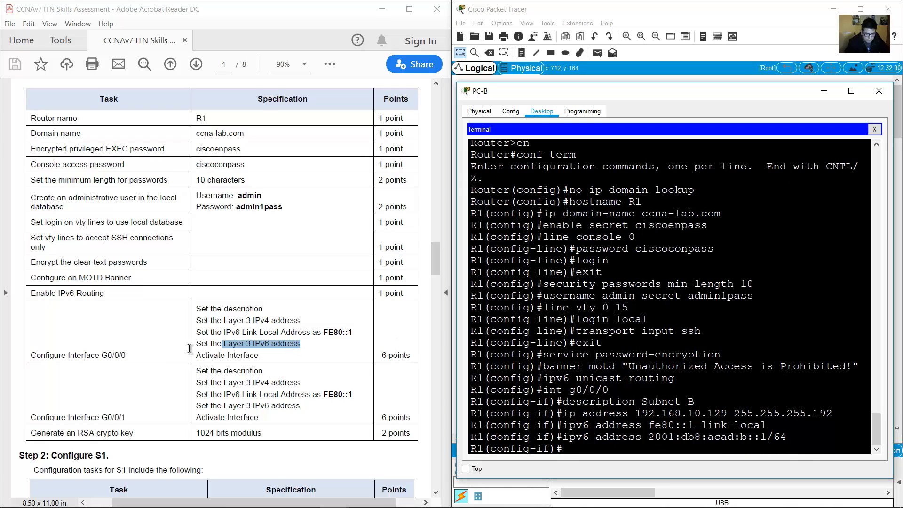
Activate G0/0/0 with no shutdown.
{"action": "left_click", "coordinate": [195, 356]}
{"action": "left_click_drag", "start_coordinate": [195, 355], "coordinate": [249, 356]}
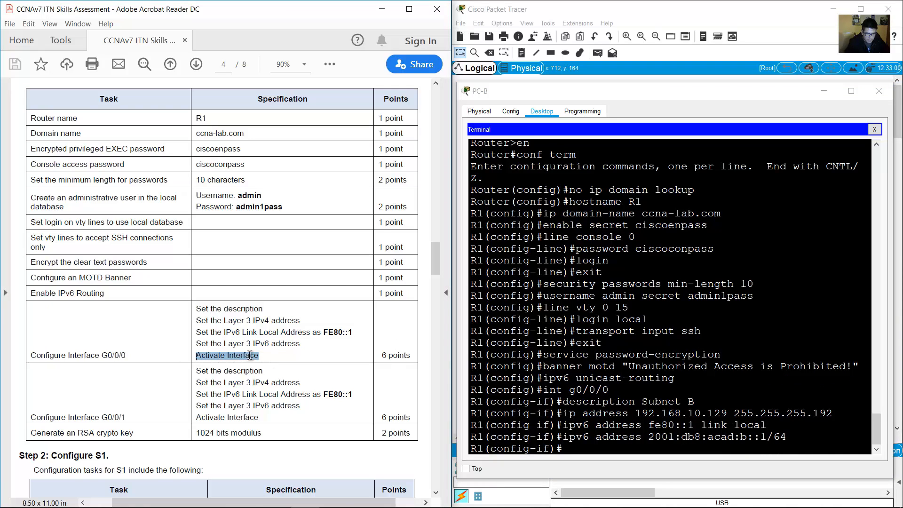
{"action": "left_click", "coordinate": [623, 448]}
{"action": "type", "text": "no shutdown"}
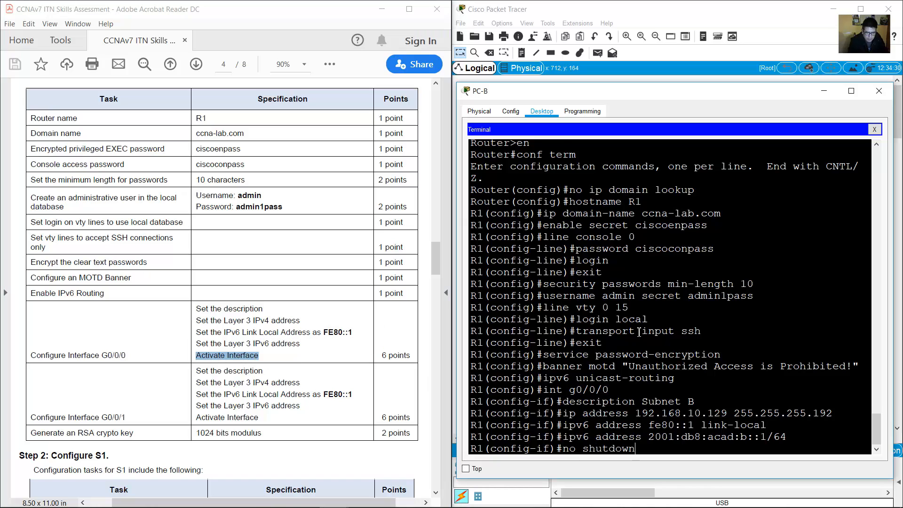
{"action": "key", "text": "Return"}
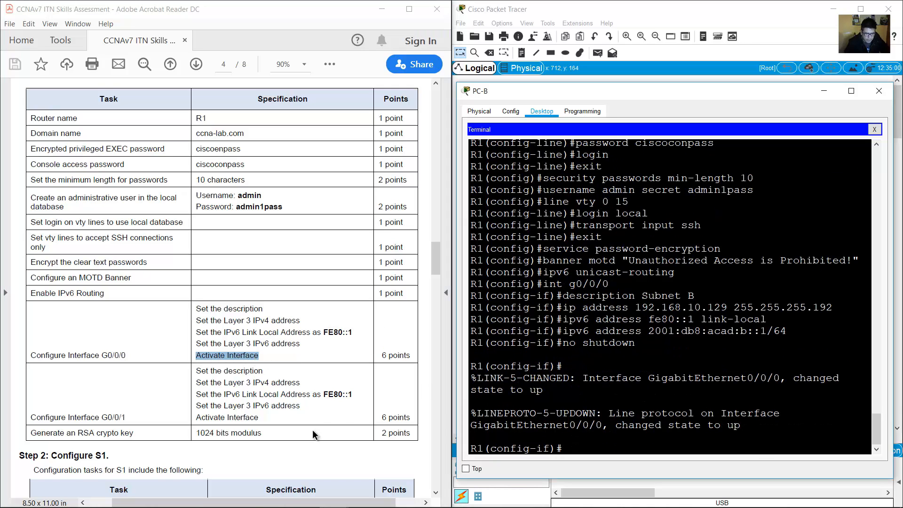
{"action": "left_click_drag", "start_coordinate": [68, 417], "coordinate": [125, 417]}
Enter interface G0/0/1 and set its description for Subnet A.
{"action": "left_click", "coordinate": [677, 390]}
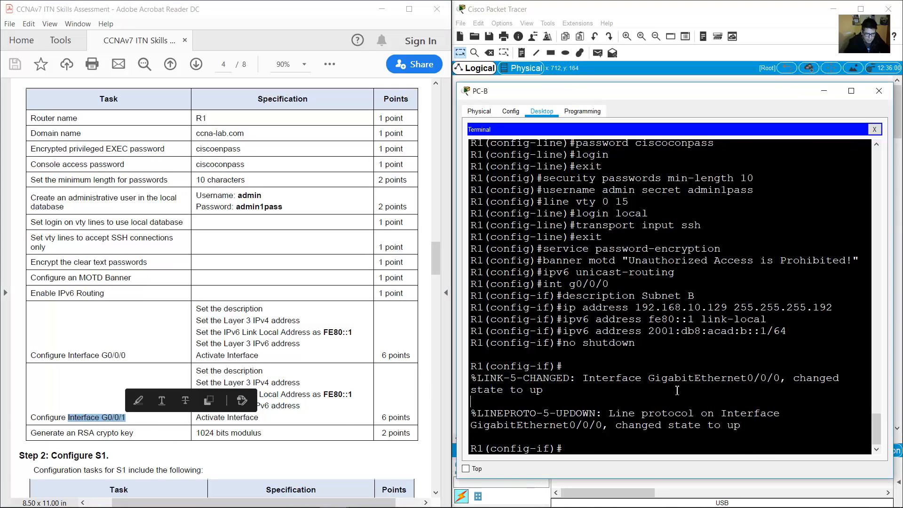
{"action": "key", "text": "Up"}
{"action": "key", "text": "Up"}
{"action": "key", "text": "Up"}
{"action": "key", "text": "Up"}
{"action": "key", "text": "Up"}
{"action": "key", "text": "Up"}
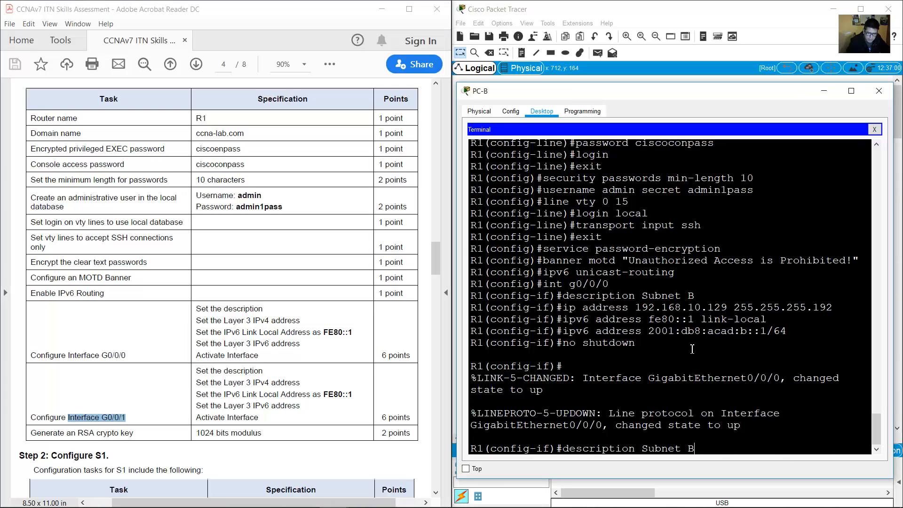
{"action": "key", "text": "Return"}
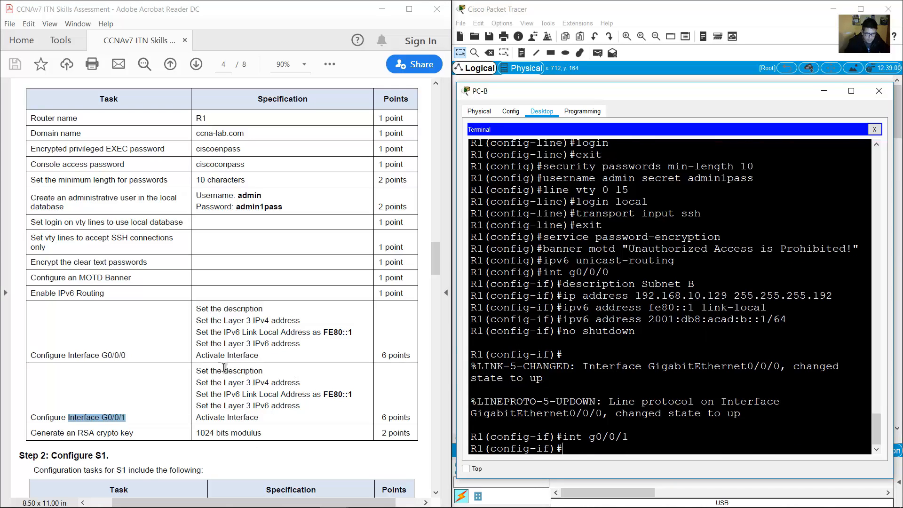
{"action": "left_click_drag", "start_coordinate": [196, 371], "coordinate": [275, 372]}
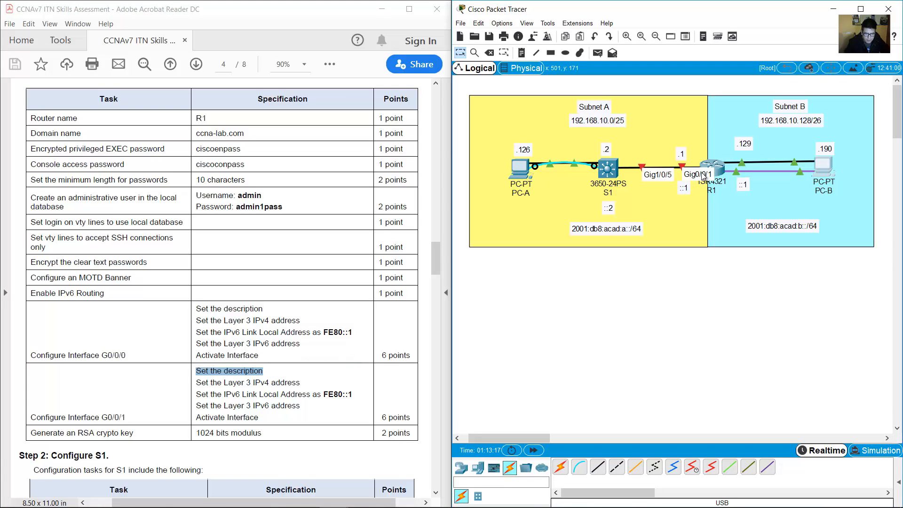
{"action": "double_click", "coordinate": [601, 107]}
{"action": "left_click_drag", "start_coordinate": [602, 108], "coordinate": [535, 107]}
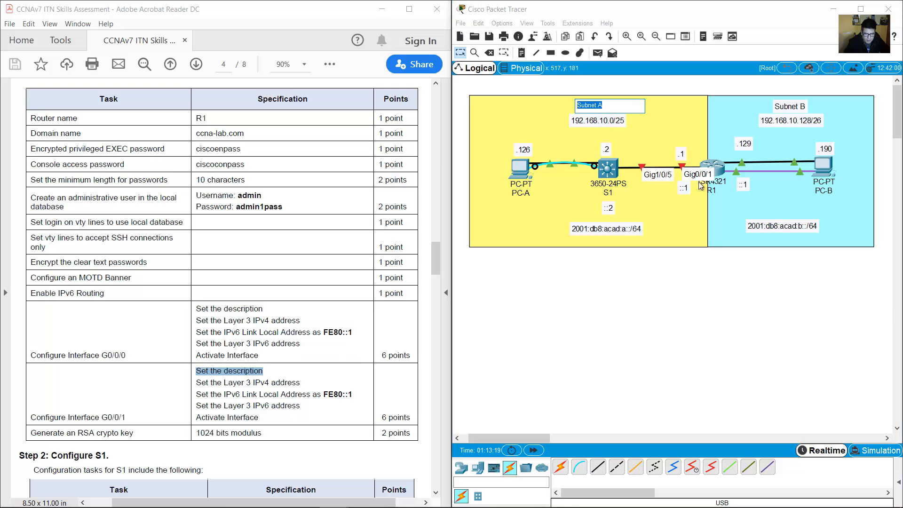
{"action": "left_click", "coordinate": [819, 169]}
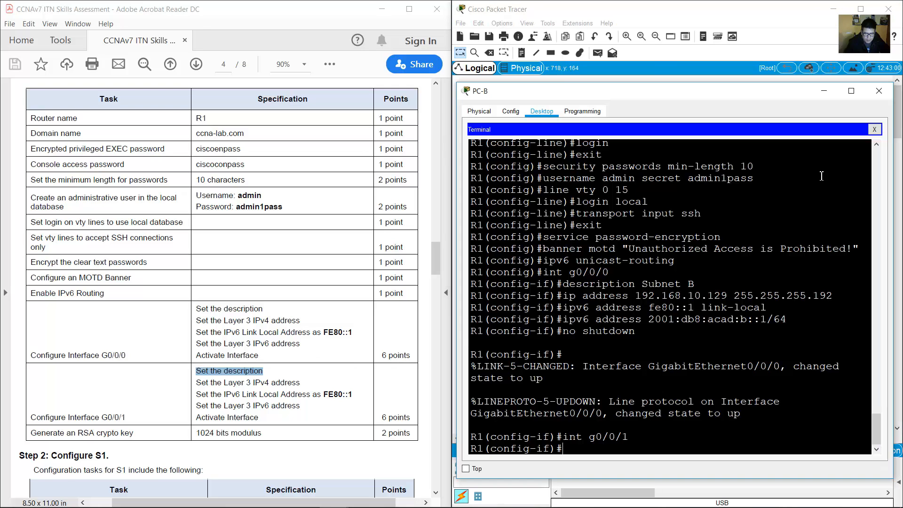
{"action": "type", "text": "description Subnet "}
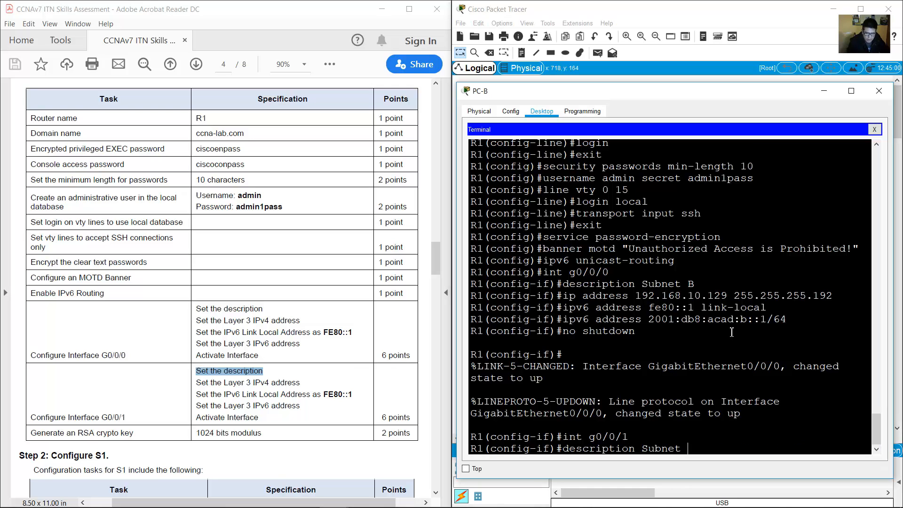
{"action": "type", "text": "BA"}
{"action": "key", "text": "Return"}
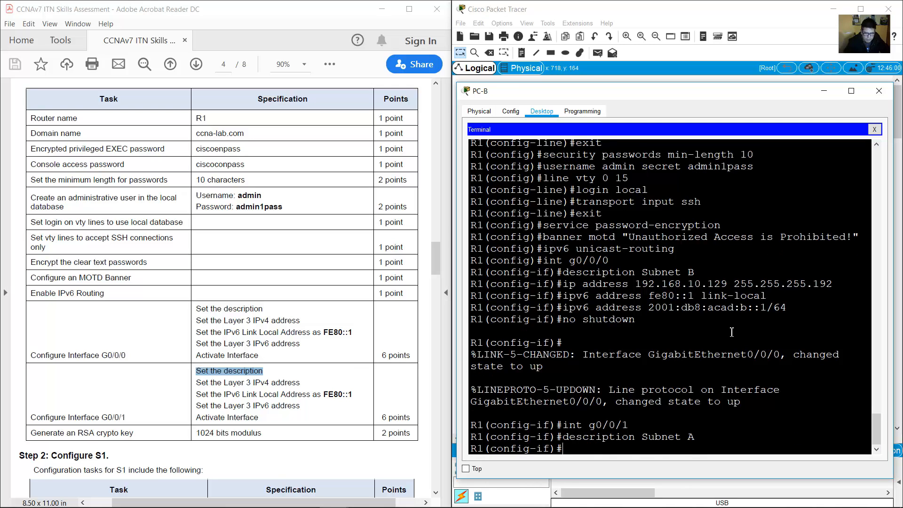
Assign G0/0/1 the IPv4 address 192.168.10.1 255.255.255.128 from the Subnet A note.
{"action": "left_click_drag", "start_coordinate": [197, 382], "coordinate": [299, 382]}
{"action": "left_click", "coordinate": [621, 10]}
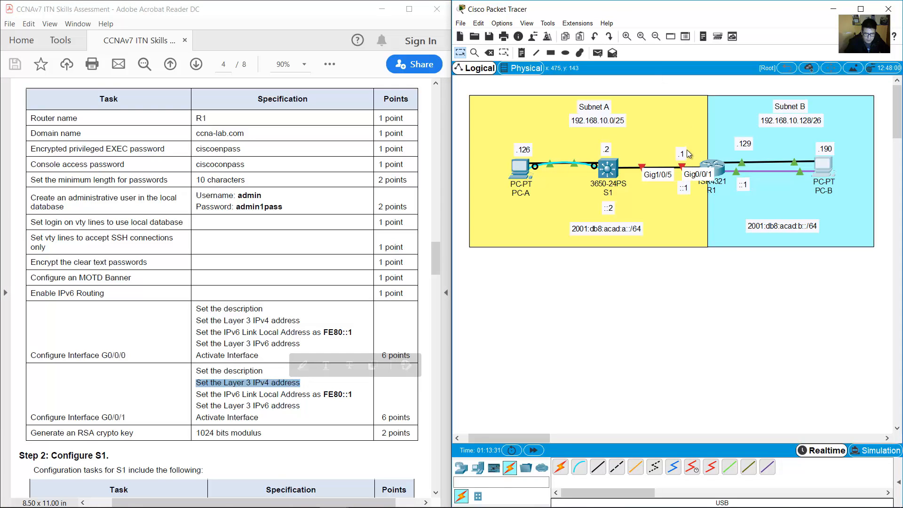
{"action": "double_click", "coordinate": [681, 154]}
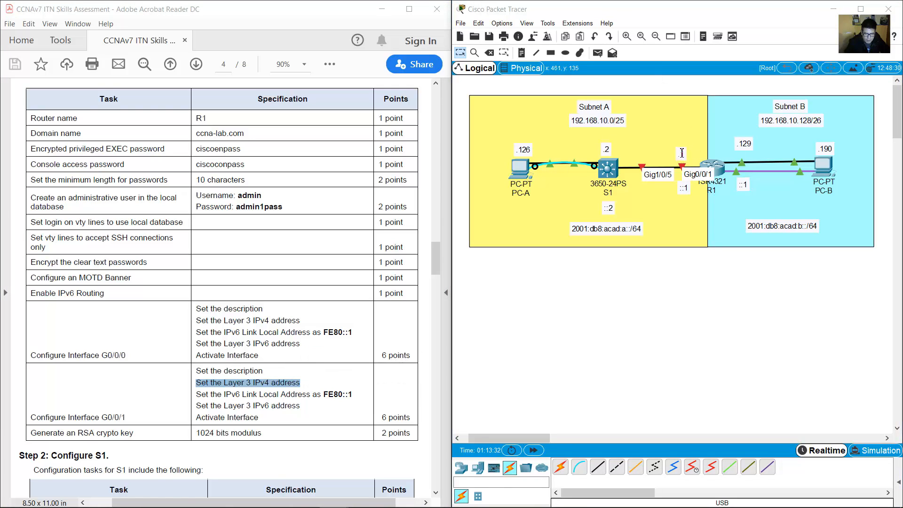
{"action": "double_click", "coordinate": [588, 122]}
{"action": "left_click_drag", "start_coordinate": [570, 119], "coordinate": [601, 118]}
{"action": "double_click", "coordinate": [680, 153]}
{"action": "left_click_drag", "start_coordinate": [686, 153], "coordinate": [668, 151]}
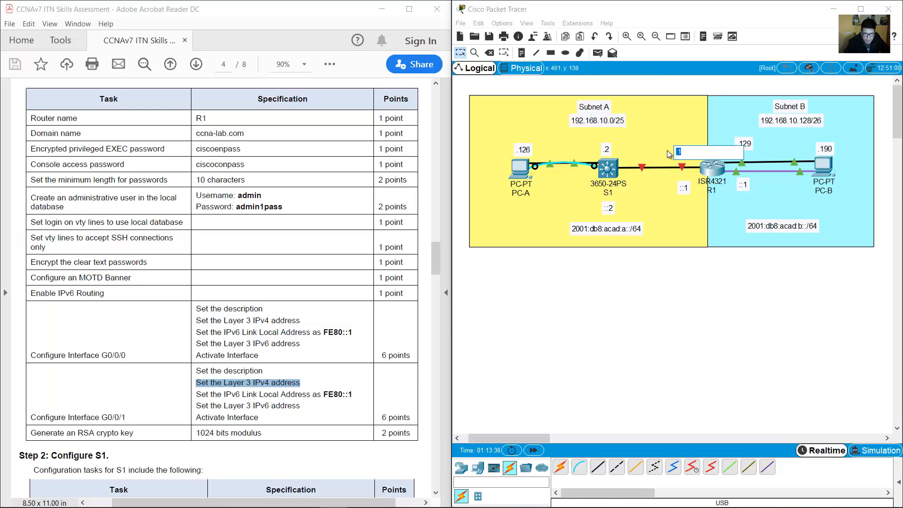
{"action": "left_click", "coordinate": [621, 124]}
{"action": "double_click", "coordinate": [623, 123]}
{"action": "left_click_drag", "start_coordinate": [615, 118], "coordinate": [605, 119]}
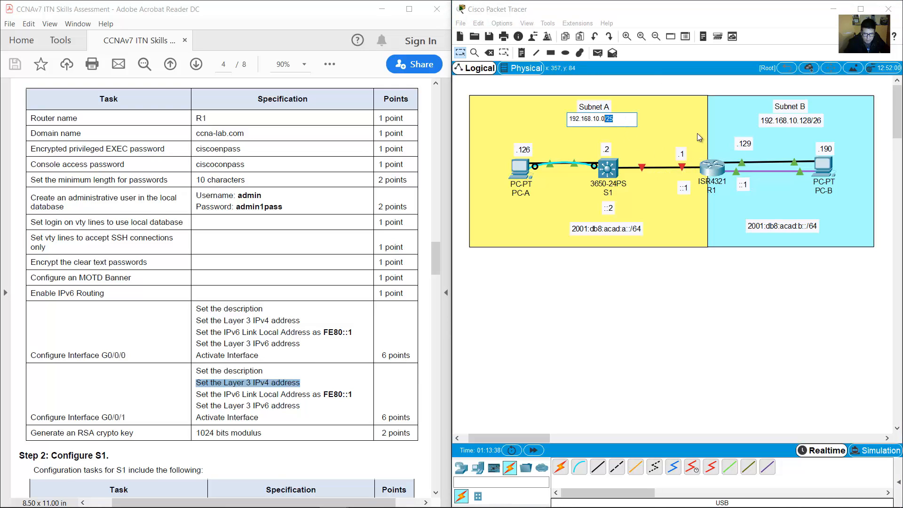
{"action": "left_click", "coordinate": [823, 167]}
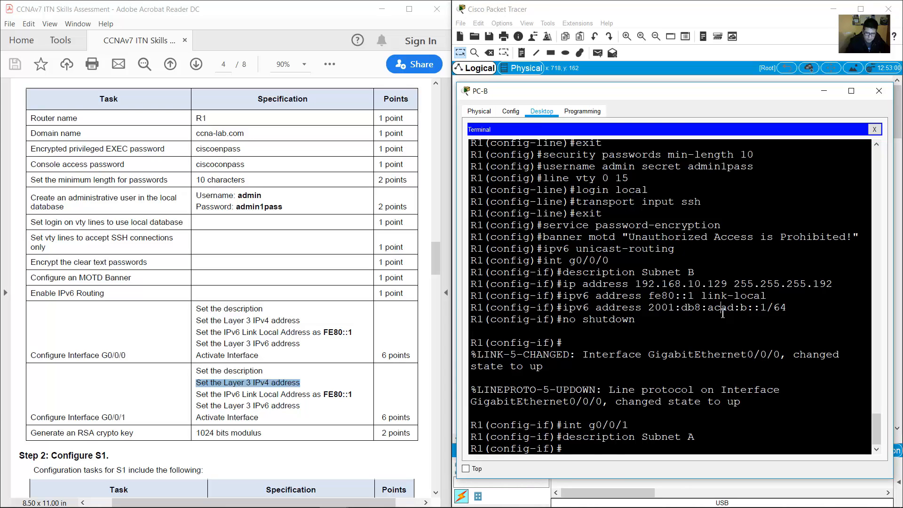
{"action": "key", "text": "Up"}
{"action": "key", "text": "Up"}
{"action": "key", "text": "Up"}
{"action": "key", "text": "Up"}
{"action": "key", "text": "Up"}
{"action": "key", "text": "Up"}
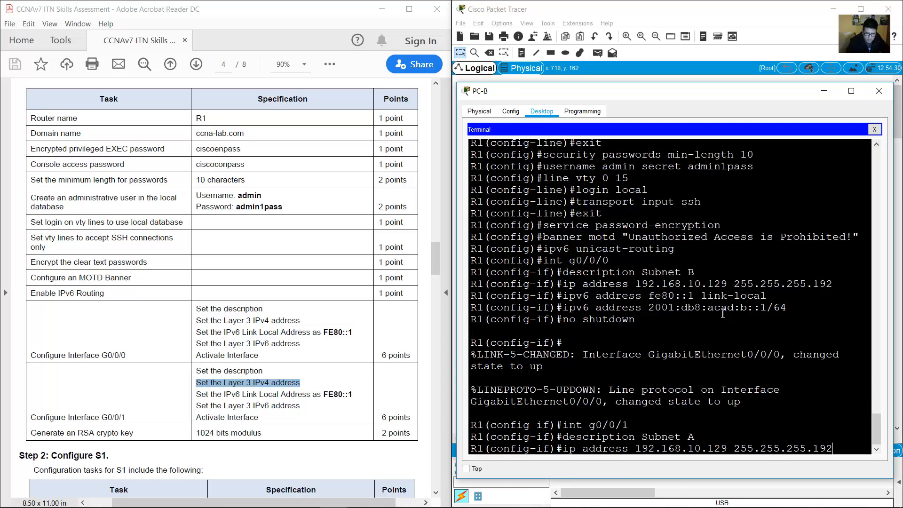
{"action": "key", "text": "BackSpace"}
{"action": "key", "text": "BackSpace"}
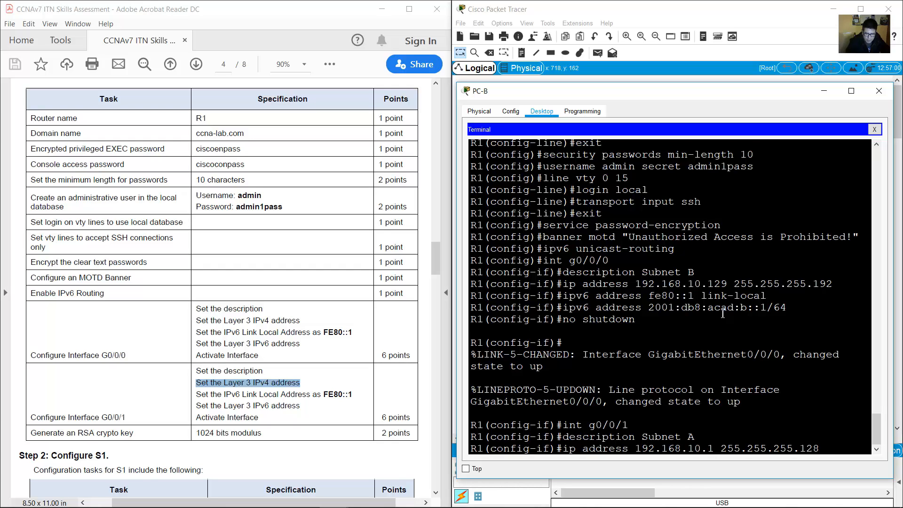
{"action": "key", "text": "Return"}
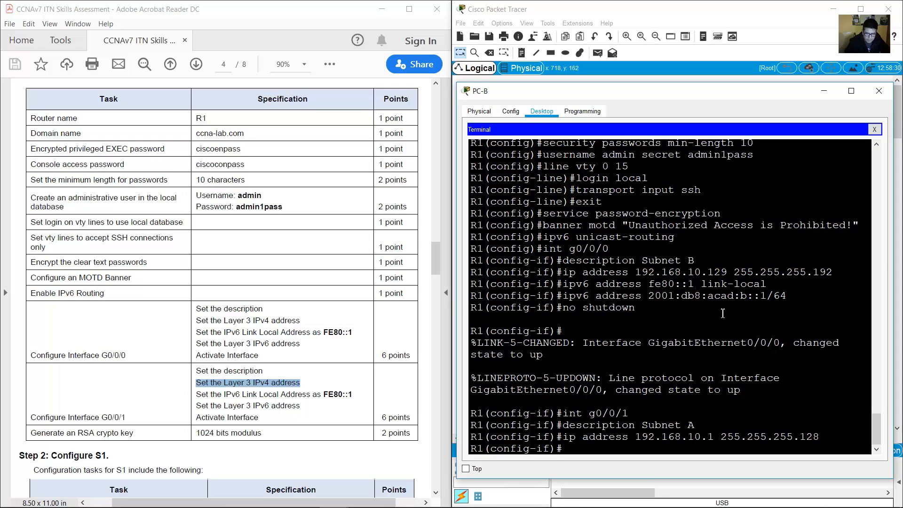
Give G0/0/1 the link-local address fe80::1 and verify the command in the terminal.
{"action": "left_click_drag", "start_coordinate": [226, 399], "coordinate": [334, 399]}
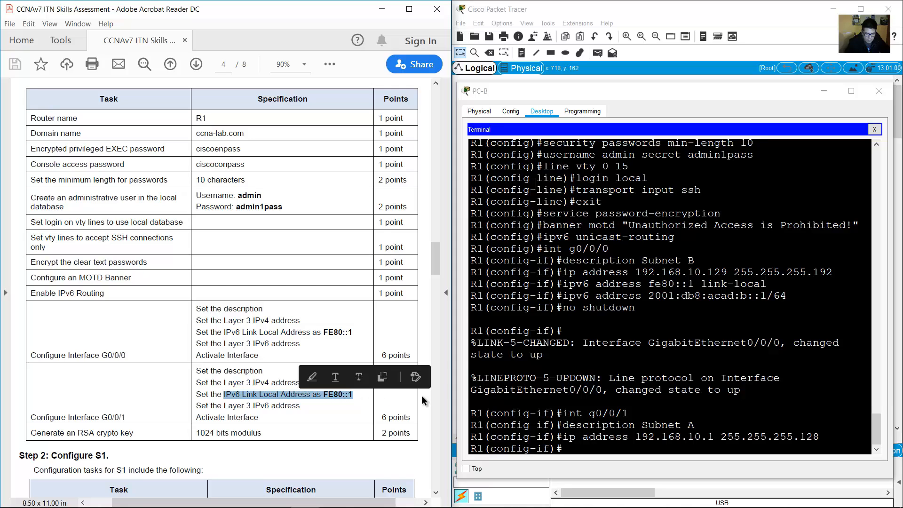
{"action": "left_click", "coordinate": [661, 360]}
{"action": "key", "text": "Up"}
{"action": "key", "text": "Up"}
{"action": "key", "text": "Up"}
{"action": "key", "text": "Up"}
{"action": "key", "text": "Up"}
{"action": "key", "text": "Up"}
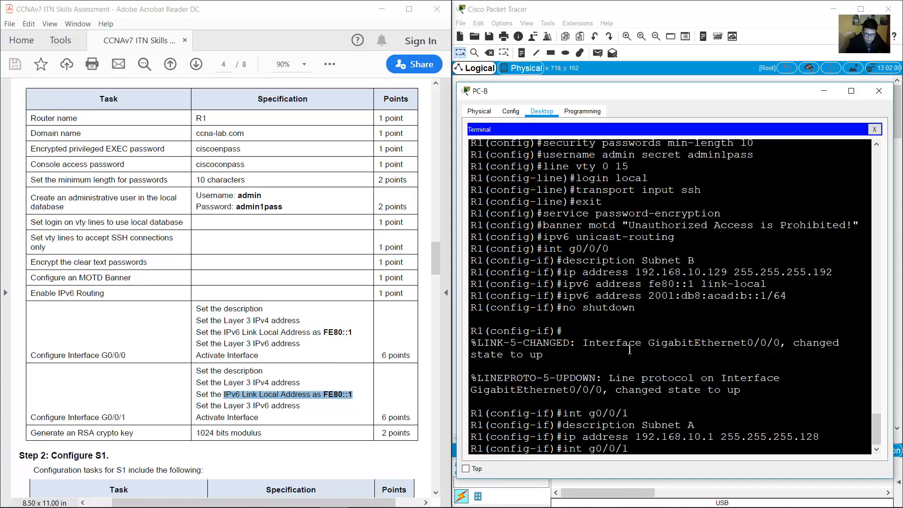
{"action": "key", "text": "Return"}
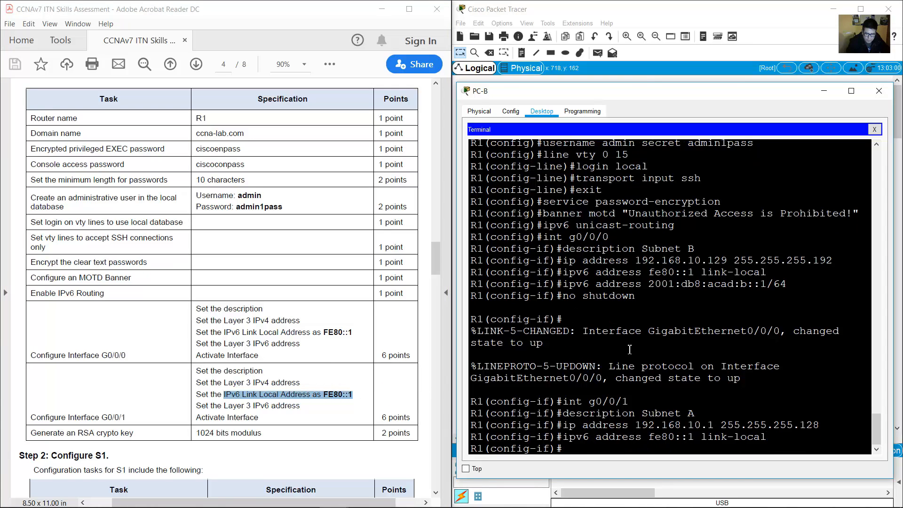
{"action": "left_click_drag", "start_coordinate": [652, 433], "coordinate": [770, 437]}
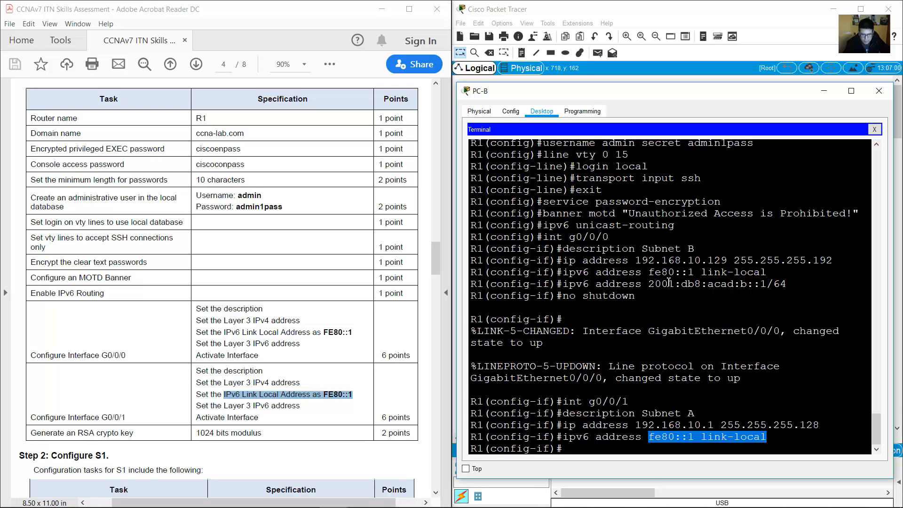
{"action": "left_click_drag", "start_coordinate": [649, 272], "coordinate": [759, 272]}
{"action": "left_click", "coordinate": [701, 366]}
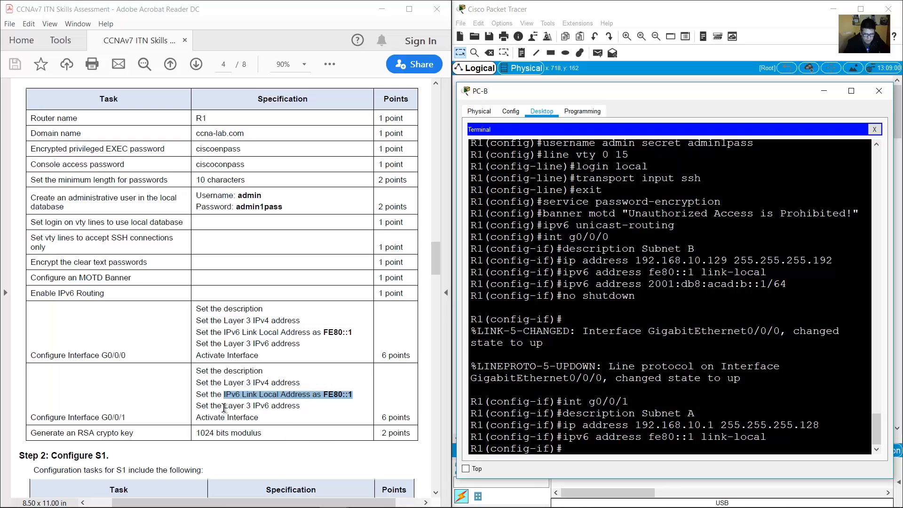
{"action": "left_click_drag", "start_coordinate": [224, 406], "coordinate": [300, 406]}
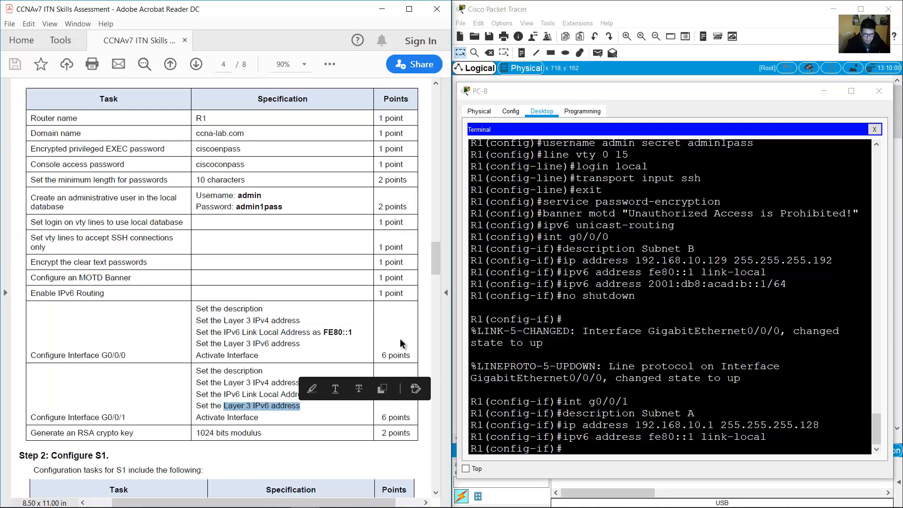
Add the IPv6 address 2001:db8:acad:a::1/64 to G0/0/1 by editing the recalled Subnet B command.
{"action": "left_click", "coordinate": [761, 22]}
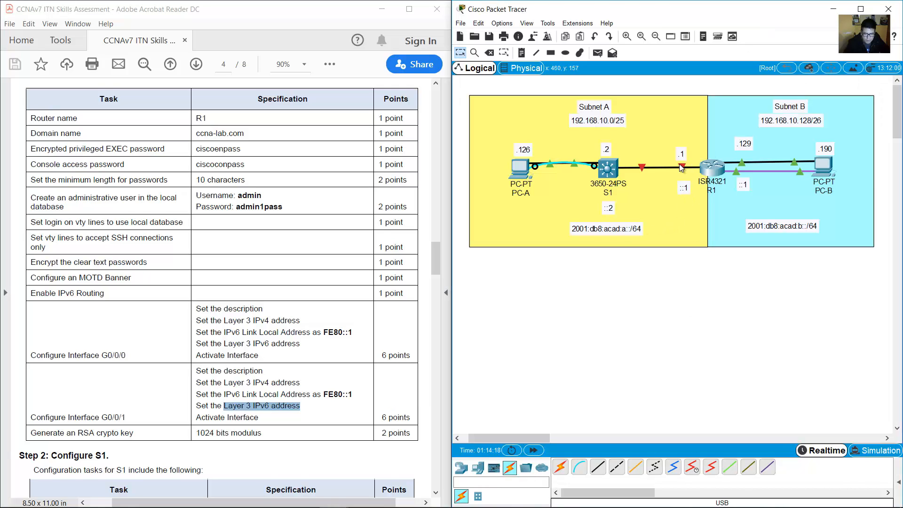
{"action": "double_click", "coordinate": [597, 233]}
{"action": "left_click_drag", "start_coordinate": [572, 229], "coordinate": [613, 228]}
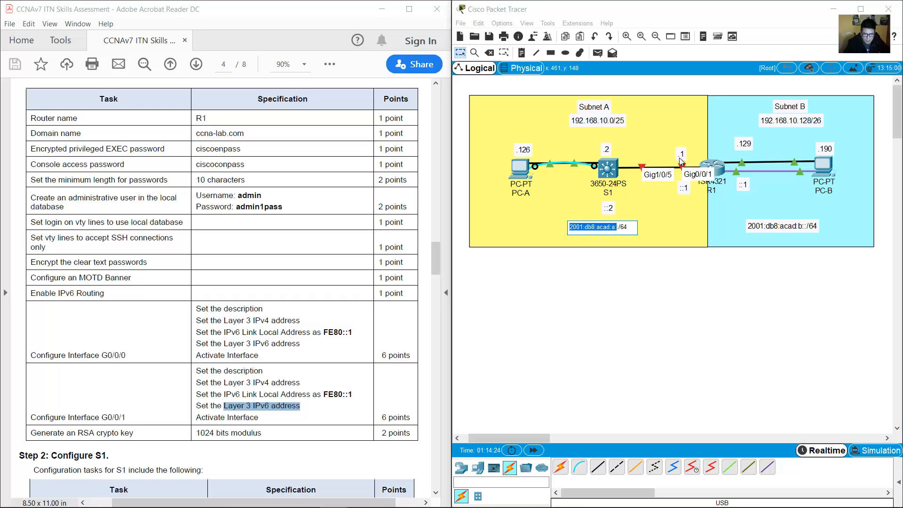
{"action": "double_click", "coordinate": [684, 188]}
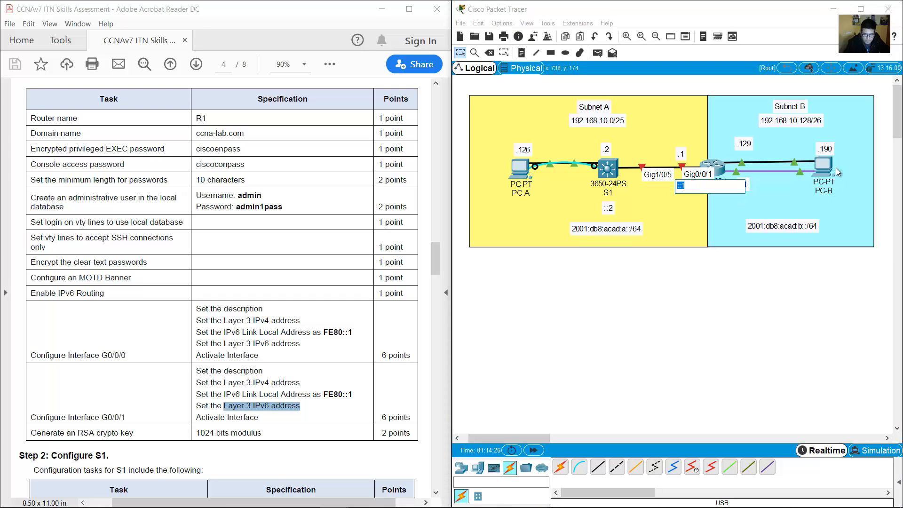
{"action": "left_click", "coordinate": [836, 167]}
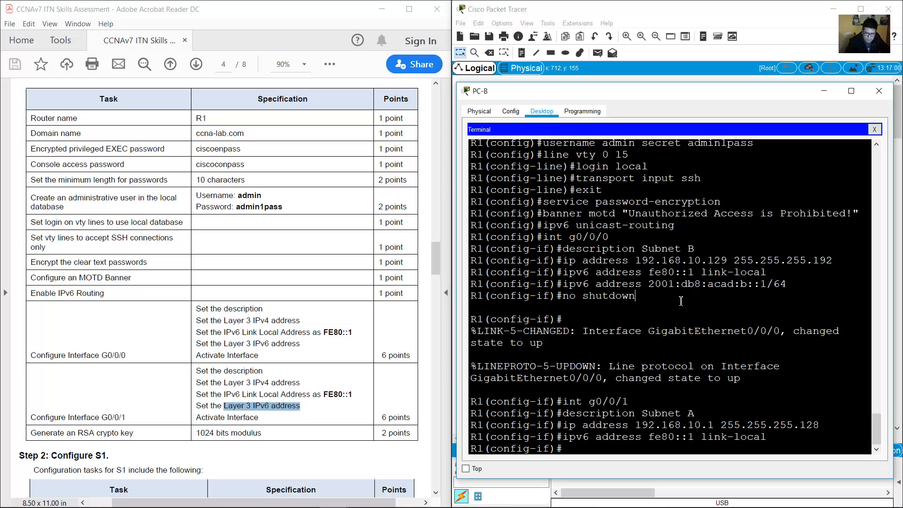
{"action": "key", "text": "Up"}
{"action": "key", "text": "Up"}
{"action": "key", "text": "Up"}
{"action": "key", "text": "Up"}
{"action": "key", "text": "Up"}
{"action": "key", "text": "Up"}
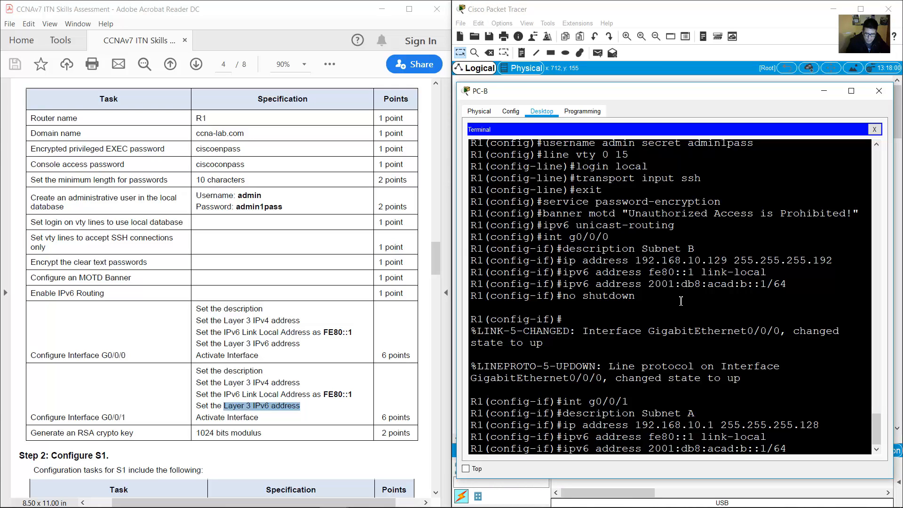
{"action": "key", "text": "Left"}
{"action": "key", "text": "Left"}
{"action": "key", "text": "Left"}
{"action": "key", "text": "Left"}
{"action": "key", "text": "Left"}
{"action": "key", "text": "Left"}
{"action": "key", "text": "BackSpace"}
{"action": "type", "text": "a"}
{"action": "key", "text": "Return"}
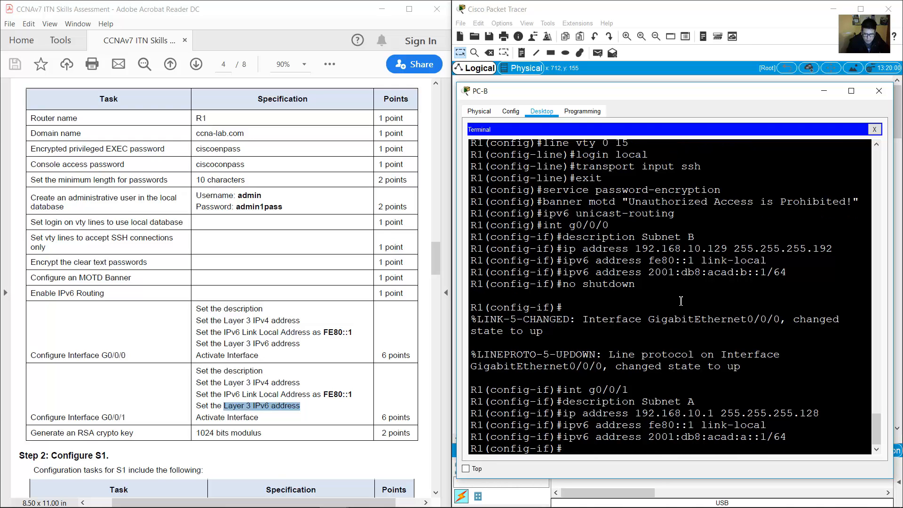
Enable G0/0/1 with no shutdown so its link comes up.
{"action": "left_click_drag", "start_coordinate": [203, 417], "coordinate": [368, 420]}
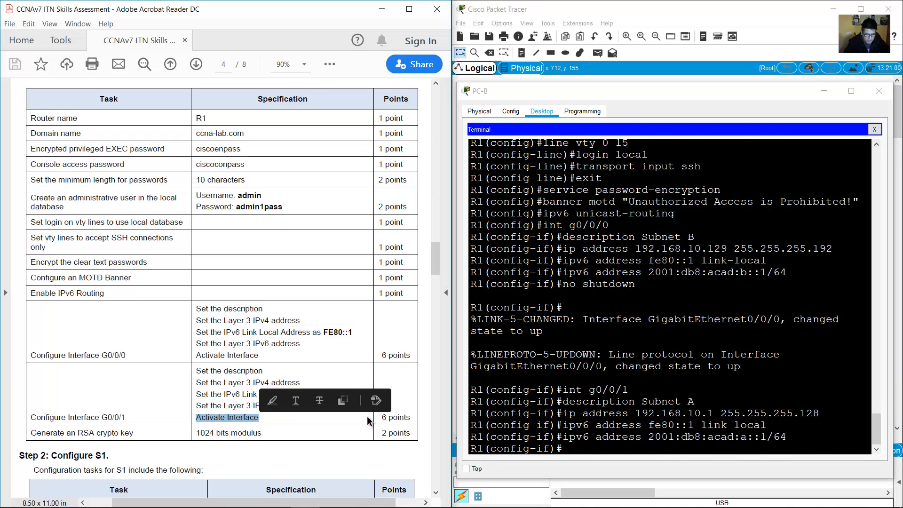
{"action": "left_click", "coordinate": [711, 336]}
{"action": "type", "text": "no shutdown"}
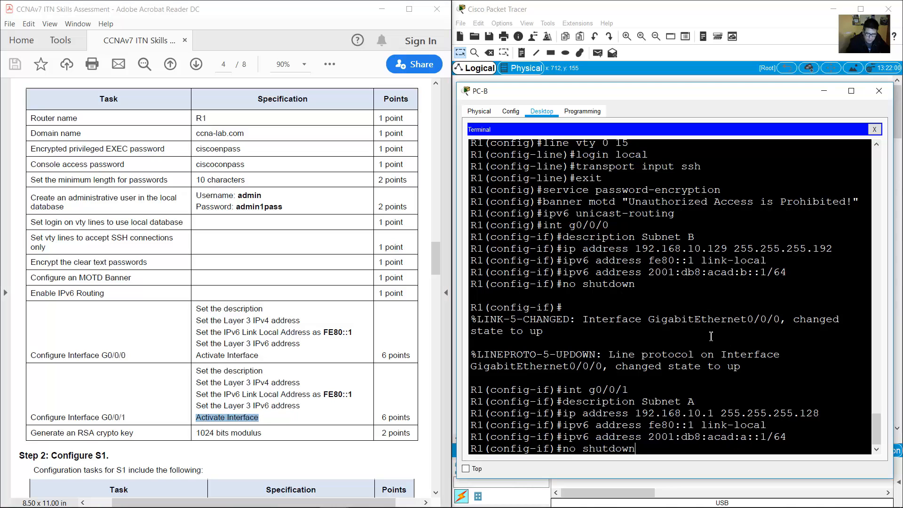
{"action": "key", "text": "Return"}
{"action": "key", "text": "Return"}
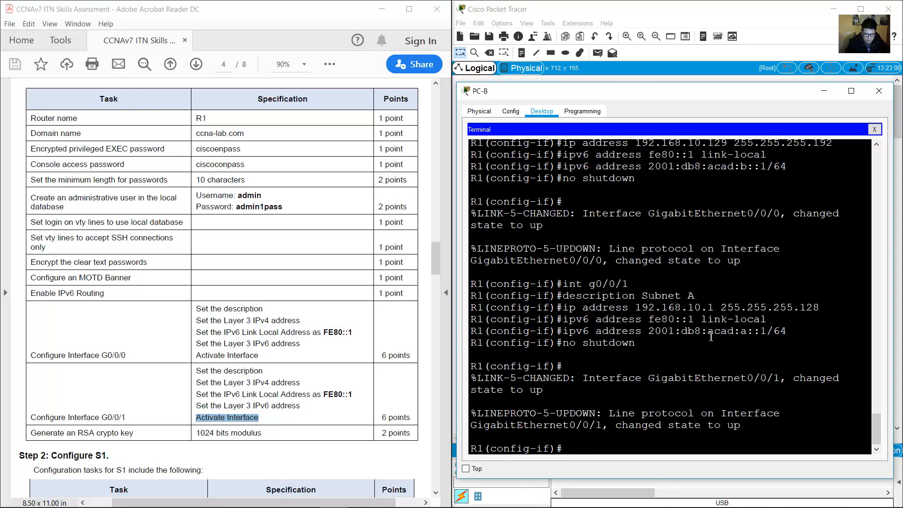
{"action": "left_click_drag", "start_coordinate": [32, 433], "coordinate": [228, 434]}
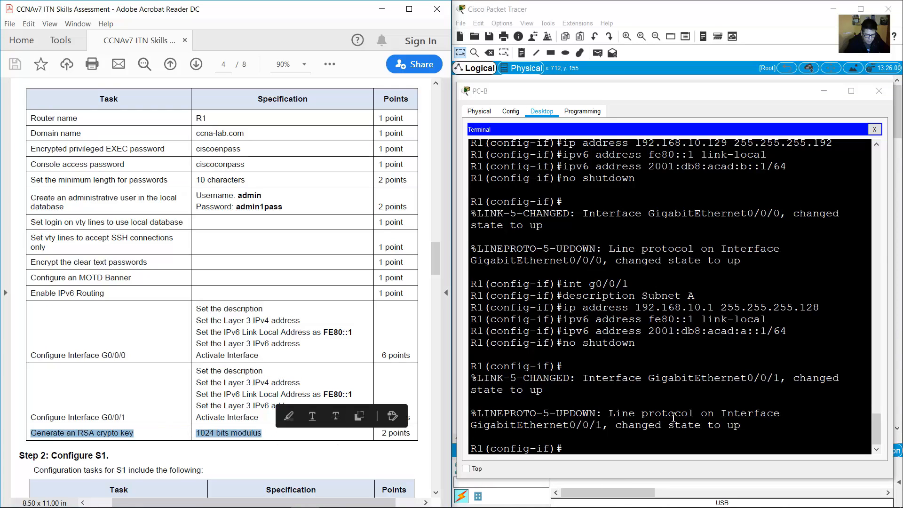
{"action": "left_click", "coordinate": [634, 360]}
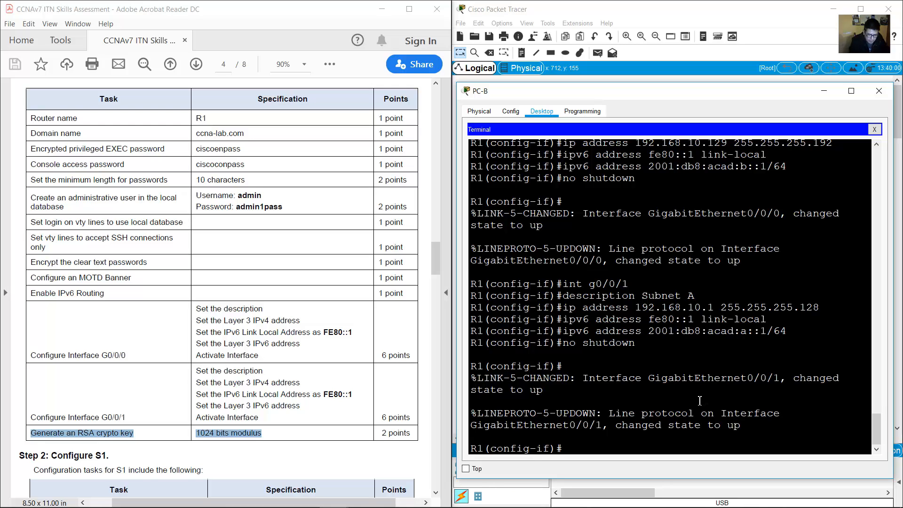
Exit interface configuration back to R1's global configuration mode.
{"action": "type", "text": "exit"}
{"action": "key", "text": "Return"}
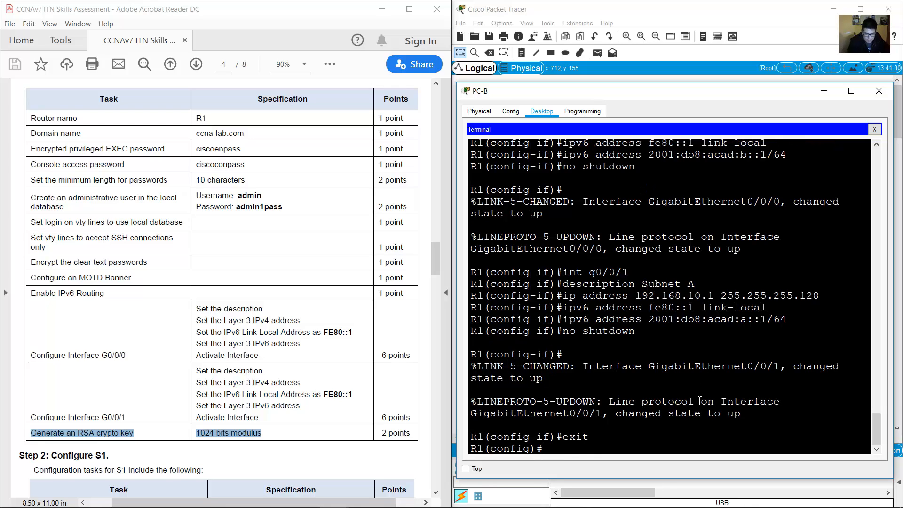
{"action": "triple_click", "coordinate": [514, 448]}
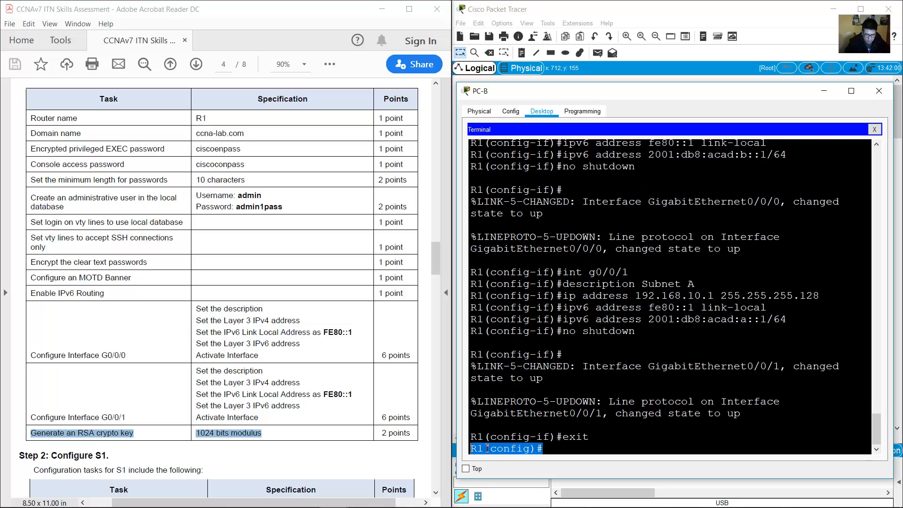
{"action": "left_click", "coordinate": [587, 444]}
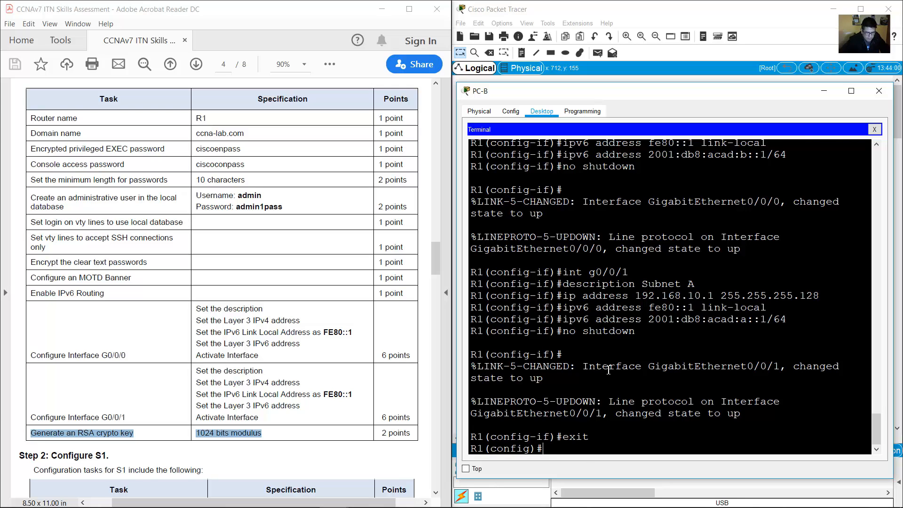
Generate 1024-bit RSA general-keys on R1 with crypto key generate rsa.
{"action": "type", "text": "c"}
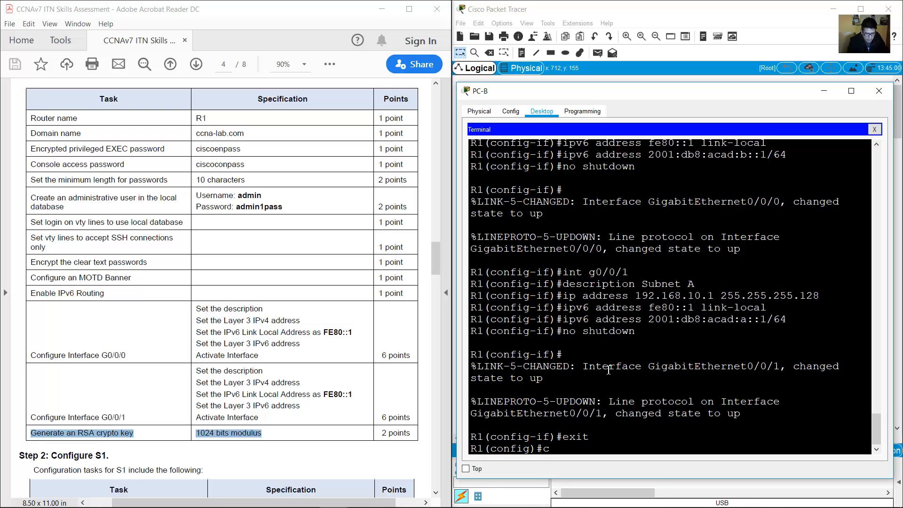
{"action": "type", "text": "rypto key g"}
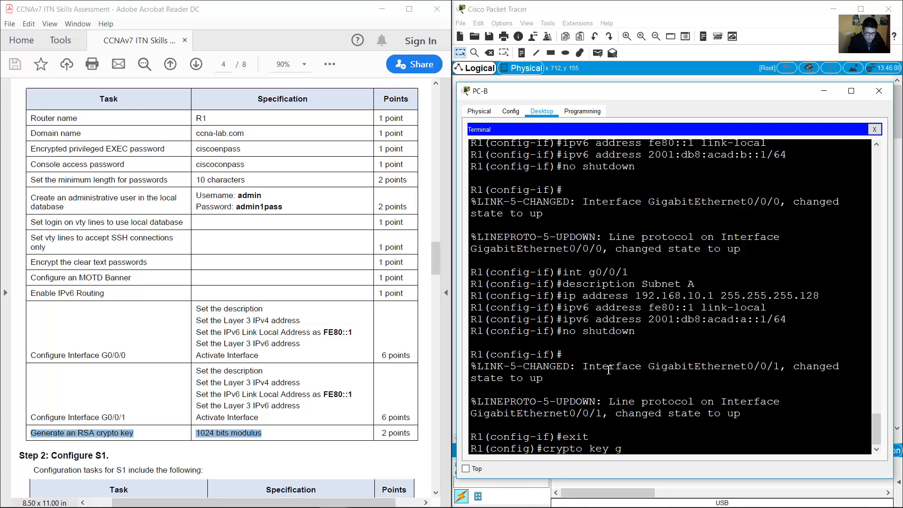
{"action": "type", "text": "enerate rsa"}
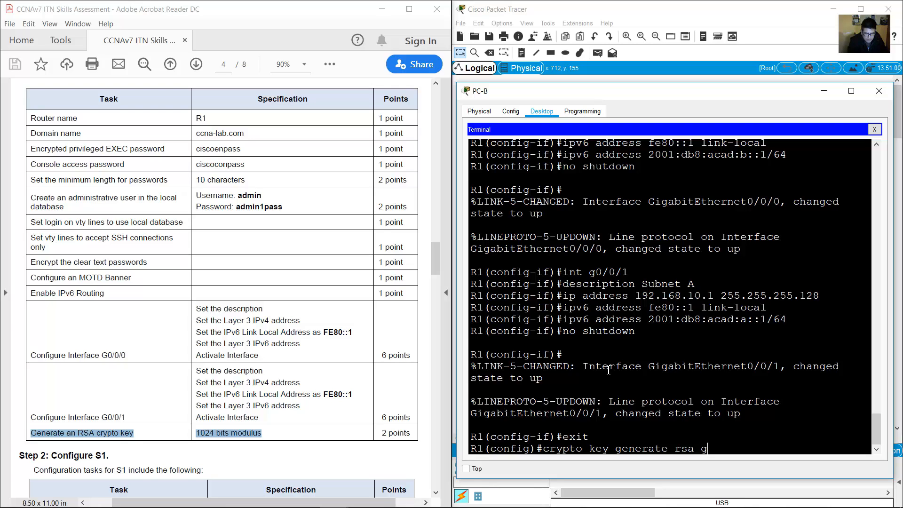
{"action": "type", "text": "general-keys modulus"}
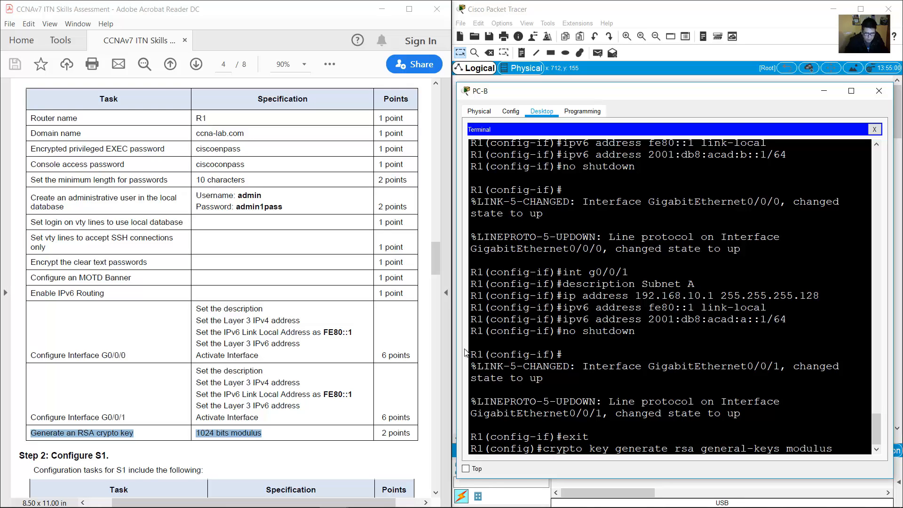
{"action": "left_click_drag", "start_coordinate": [456, 343], "coordinate": [421, 343]}
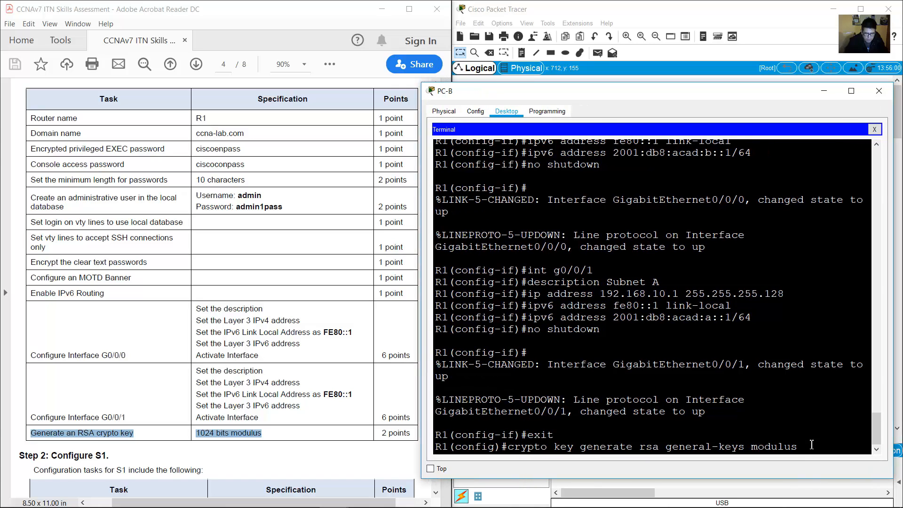
{"action": "type", "text": "1024"}
{"action": "key", "text": "Return"}
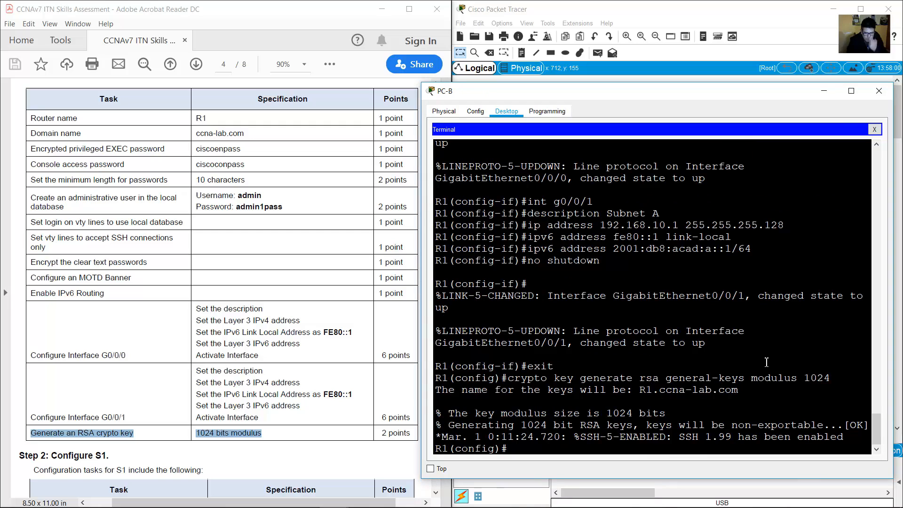
Open PC-A's console to the switch, decline the setup dialog, and enter global configuration mode.
{"action": "left_click", "coordinate": [244, 391]}
{"action": "scroll", "coordinate": [244, 392], "scroll_direction": "down", "scroll_amount": 5}
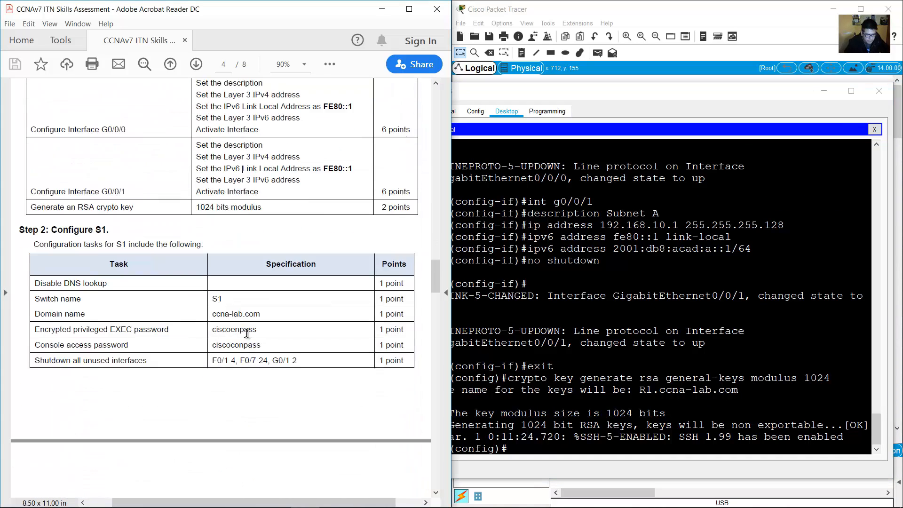
{"action": "scroll", "coordinate": [240, 332], "scroll_direction": "down", "scroll_amount": 2}
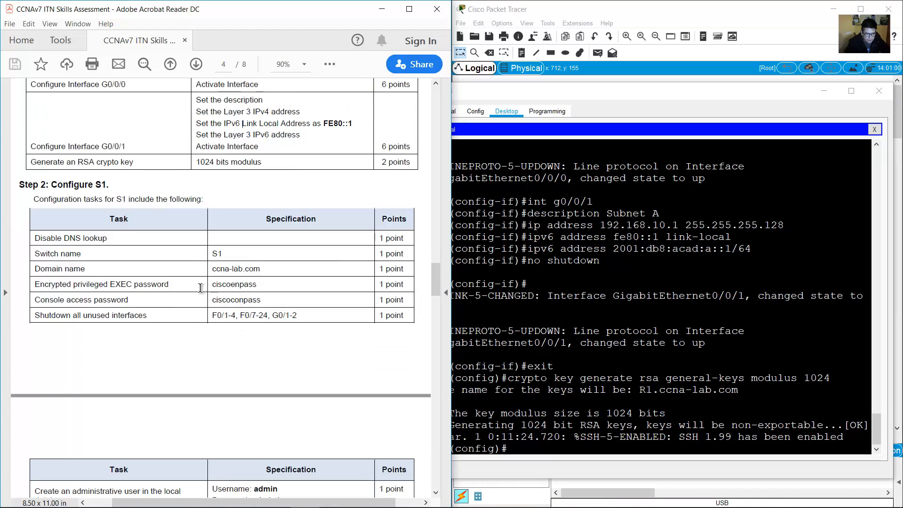
{"action": "left_click_drag", "start_coordinate": [51, 186], "coordinate": [114, 187]}
{"action": "scroll", "coordinate": [329, 248], "scroll_direction": "down", "scroll_amount": 2}
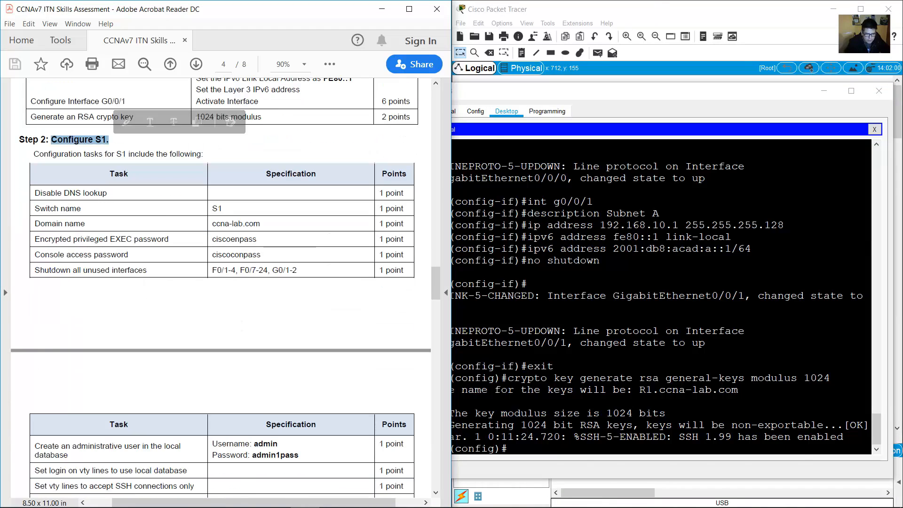
{"action": "left_click", "coordinate": [620, 11]}
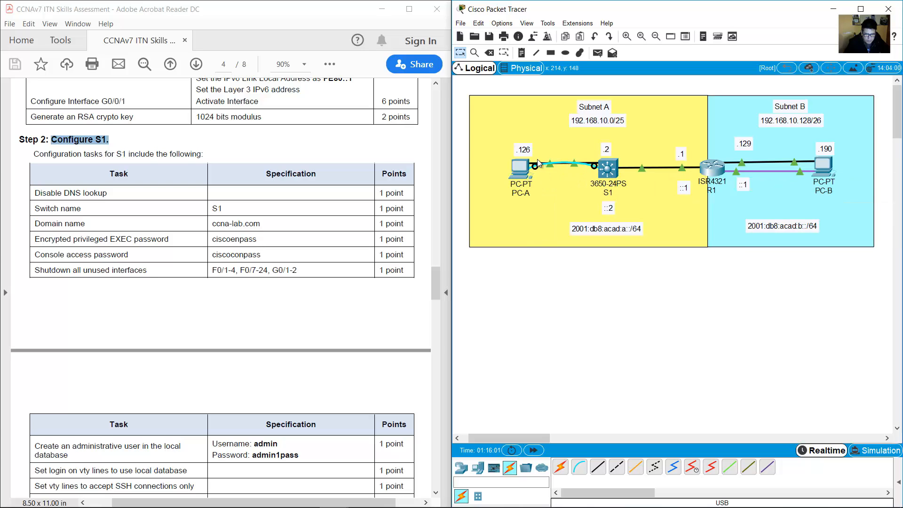
{"action": "left_click", "coordinate": [523, 171]}
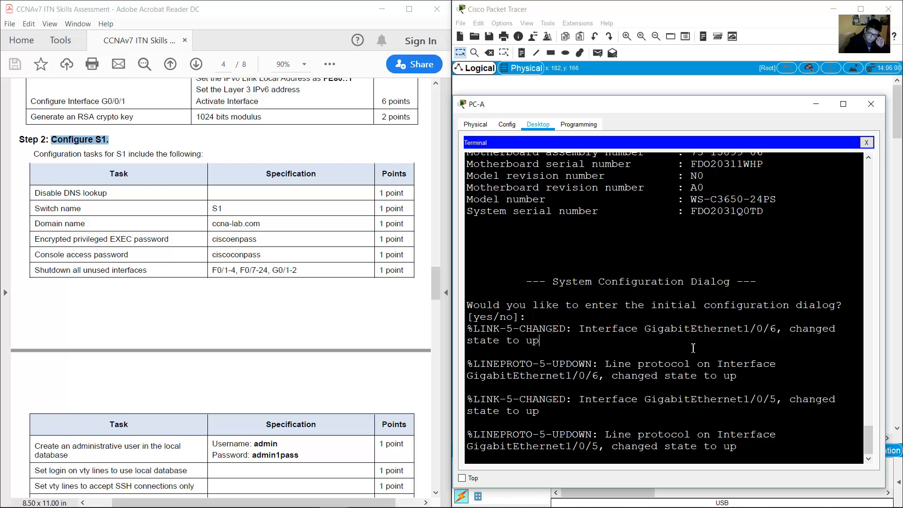
{"action": "key", "text": "Return"}
{"action": "type", "text": "no"}
{"action": "key", "text": "Return"}
{"action": "key", "text": "Return"}
{"action": "type", "text": "en"}
{"action": "key", "text": "Return"}
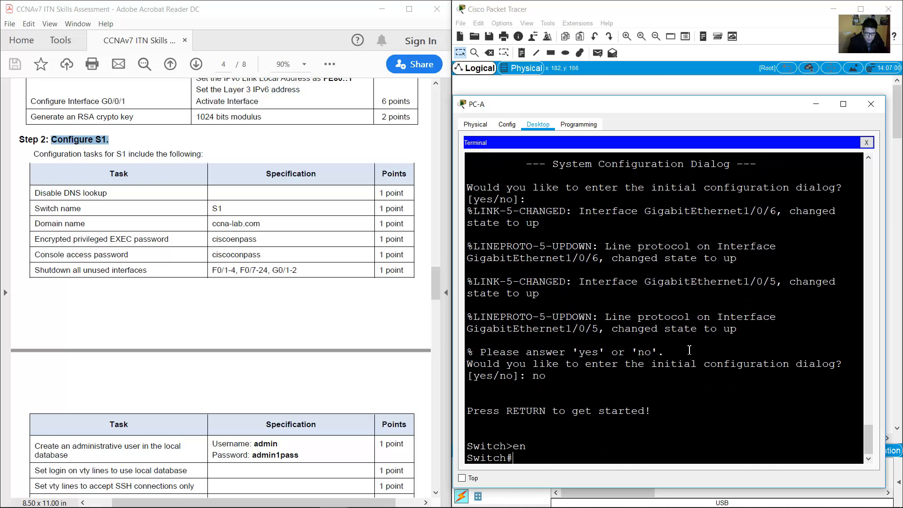
{"action": "type", "text": "conf term"}
{"action": "key", "text": "Return"}
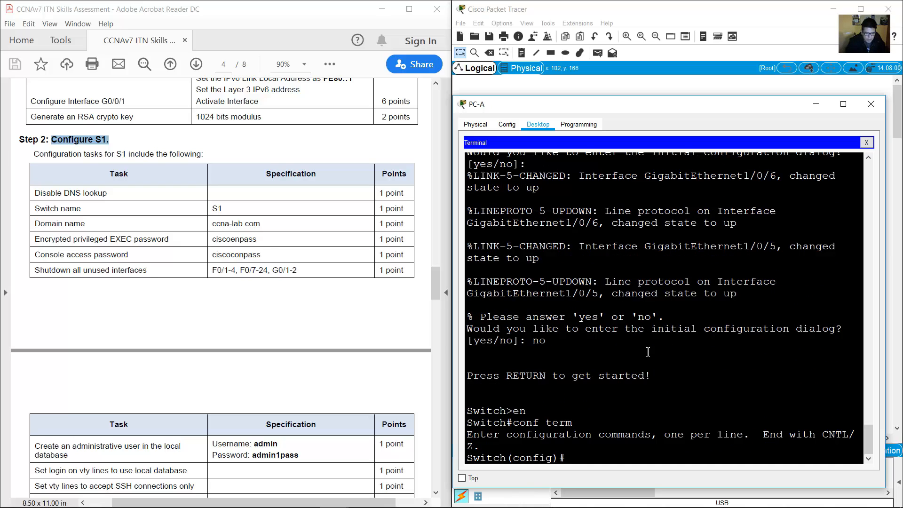
Disable DNS lookup on the switch and set its hostname to S1.
{"action": "left_click_drag", "start_coordinate": [34, 193], "coordinate": [59, 208]}
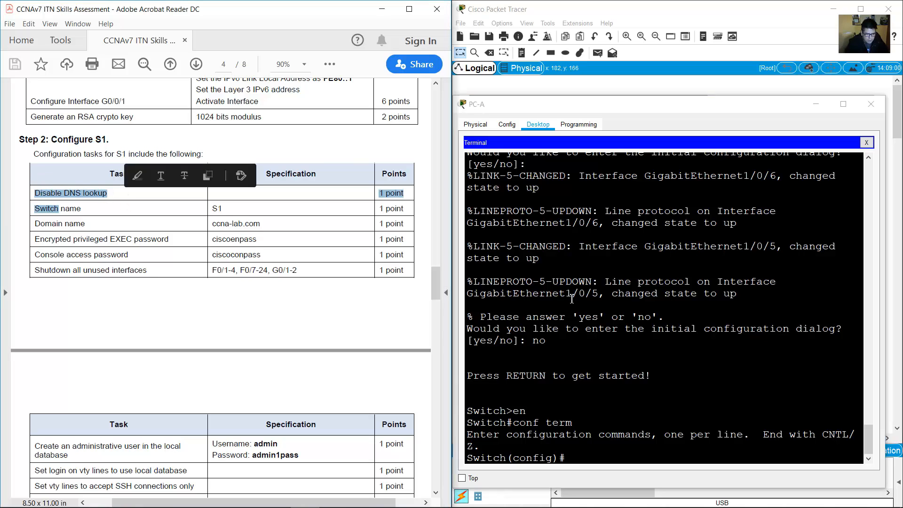
{"action": "type", "text": "no ip domain"}
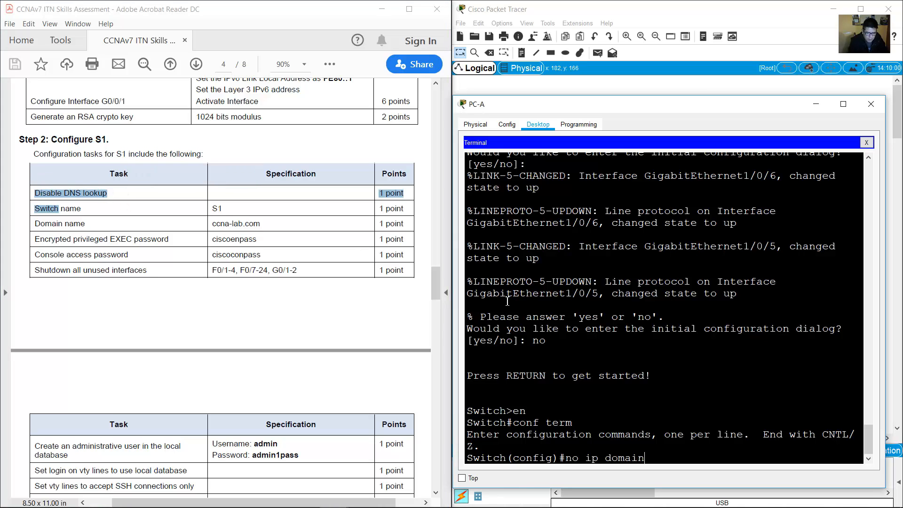
{"action": "type", "text": " lookup"}
{"action": "key", "text": "Return"}
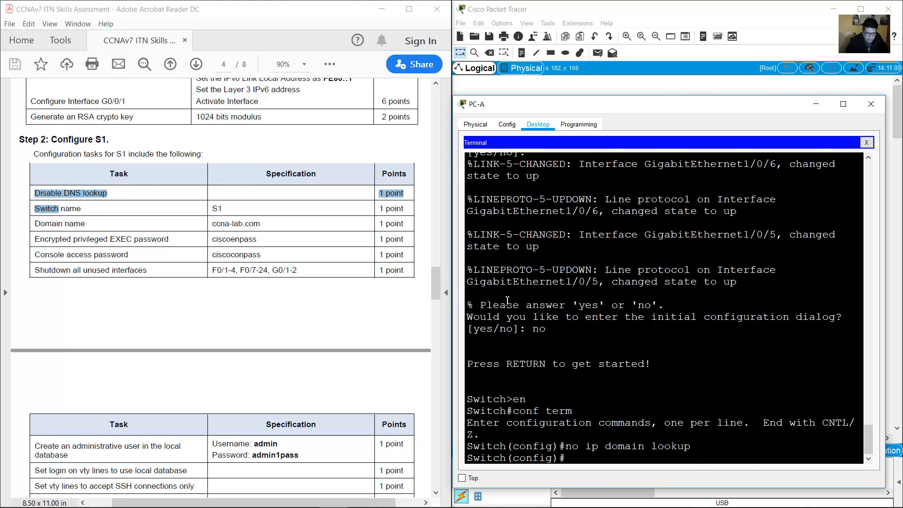
{"action": "left_click_drag", "start_coordinate": [47, 209], "coordinate": [222, 209]}
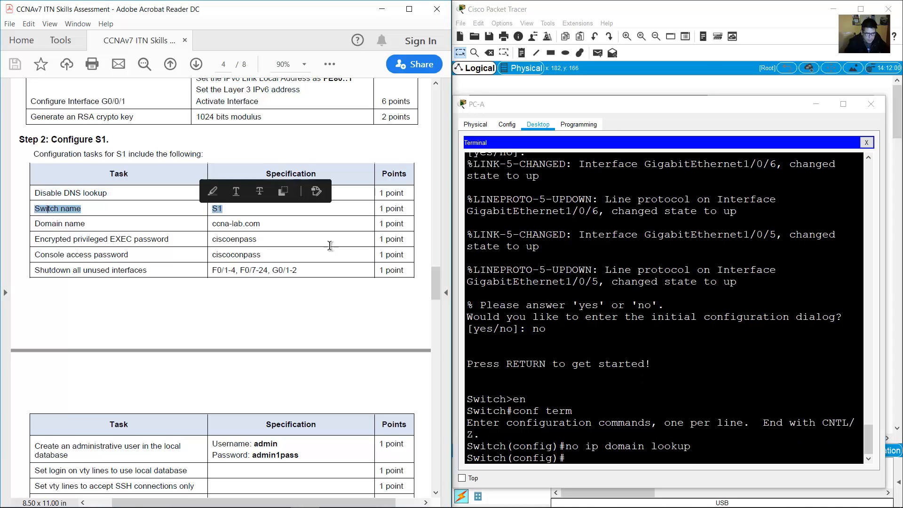
{"action": "left_click", "coordinate": [505, 316]}
{"action": "type", "text": "hostname "}
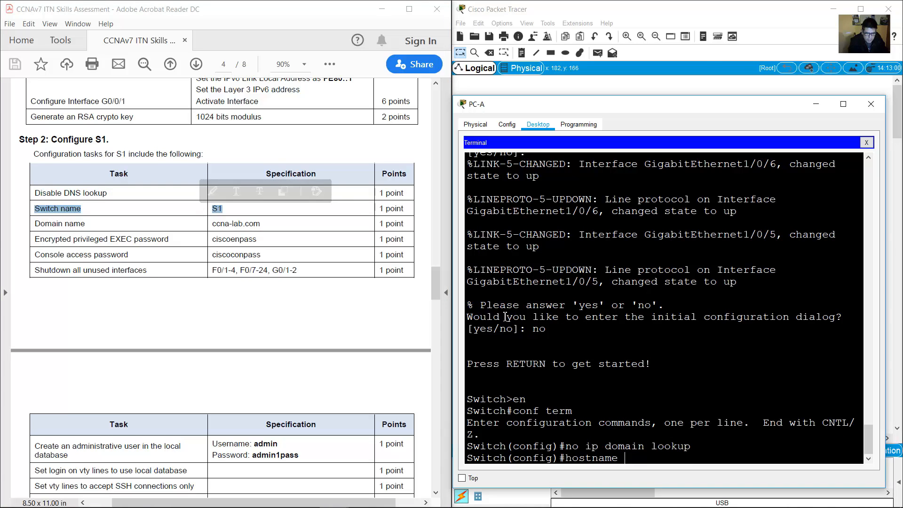
{"action": "type", "text": "S1"}
{"action": "key", "text": "Return"}
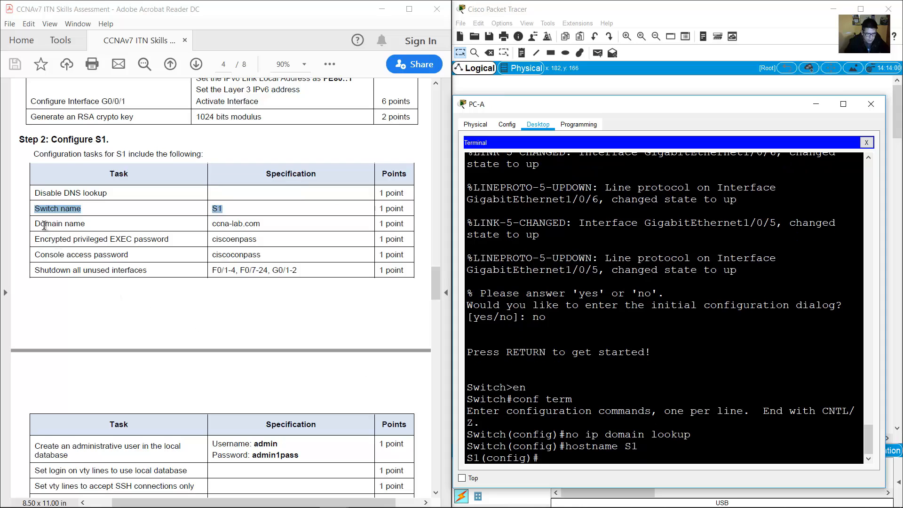
Set S1's domain name to ccna-lab.com.
{"action": "left_click_drag", "start_coordinate": [44, 226], "coordinate": [275, 226]}
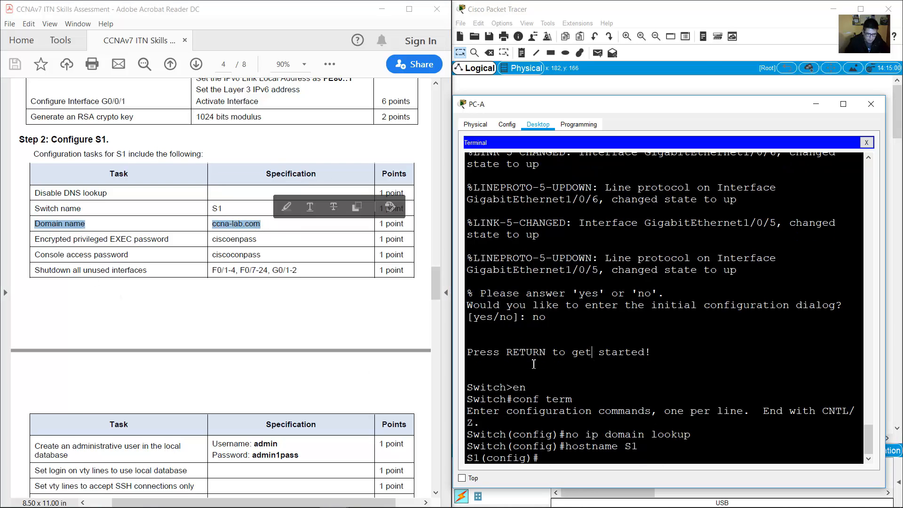
{"action": "type", "text": "ip domain"}
{"action": "key", "text": "BackSpace"}
{"action": "key", "text": "BackSpace"}
{"action": "key", "text": "BackSpace"}
{"action": "key", "text": "BackSpace"}
{"action": "key", "text": "BackSpace"}
{"action": "key", "text": "BackSpace"}
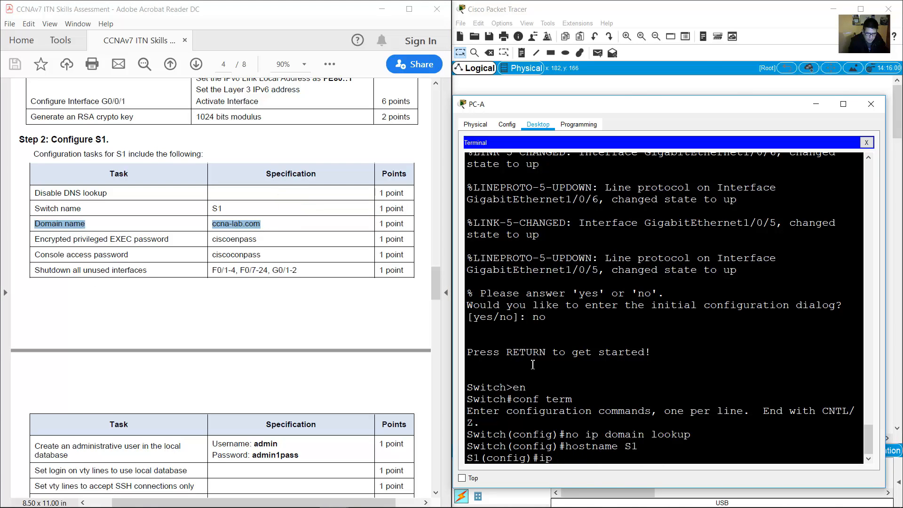
{"action": "type", "text": "coma"}
{"action": "key", "text": "BackSpace"}
{"action": "key", "text": "BackSpace"}
{"action": "key", "text": "BackSpace"}
{"action": "type", "text": "domain-name ccna-lab.c"}
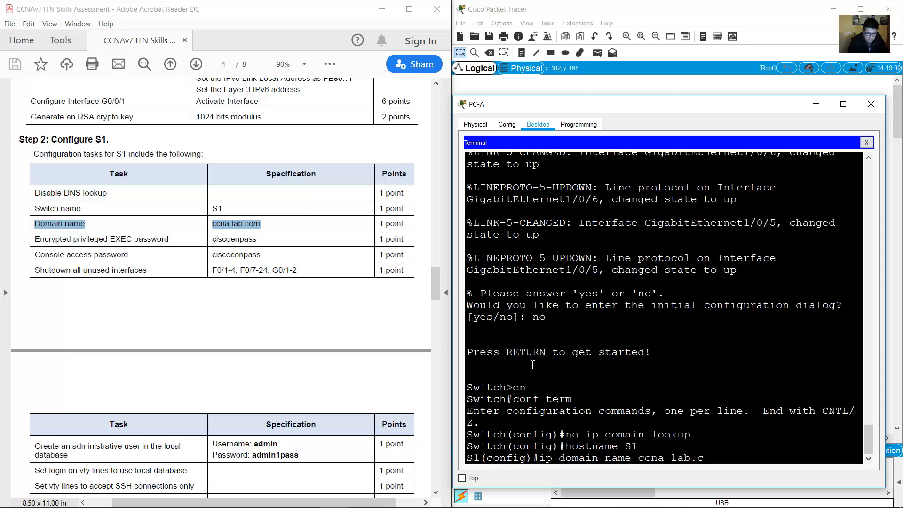
{"action": "type", "text": "om"}
{"action": "key", "text": "Return"}
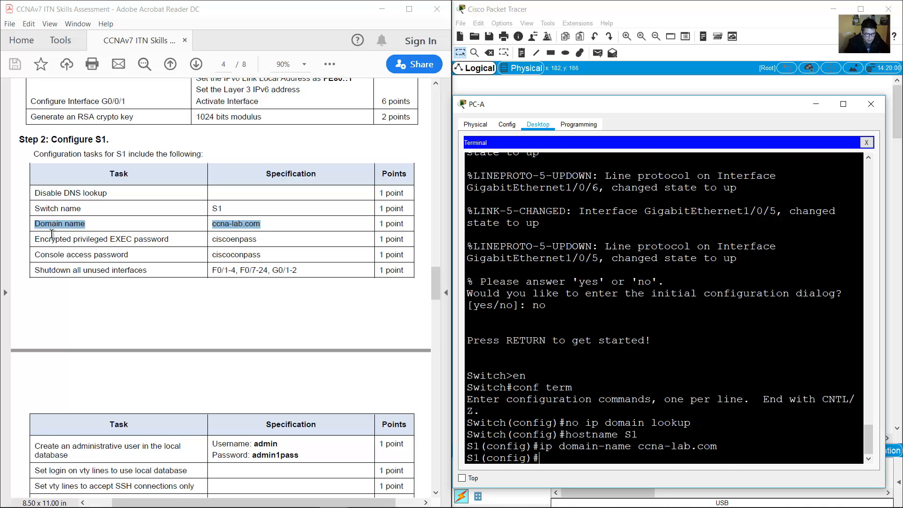
Set an enable secret using the lab's privileged EXEC password.
{"action": "left_click_drag", "start_coordinate": [35, 238], "coordinate": [248, 239]}
{"action": "left_click", "coordinate": [534, 384]}
{"action": "type", "text": "enable"}
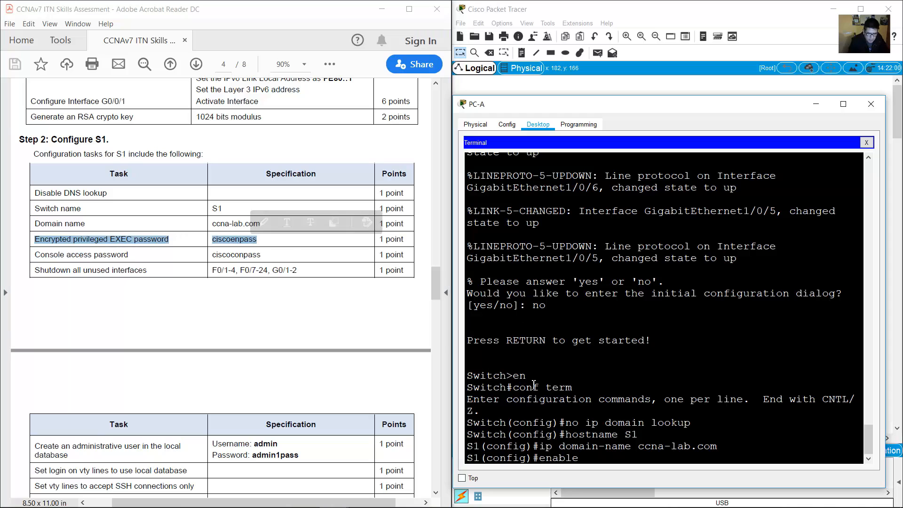
{"action": "type", "text": " secret"}
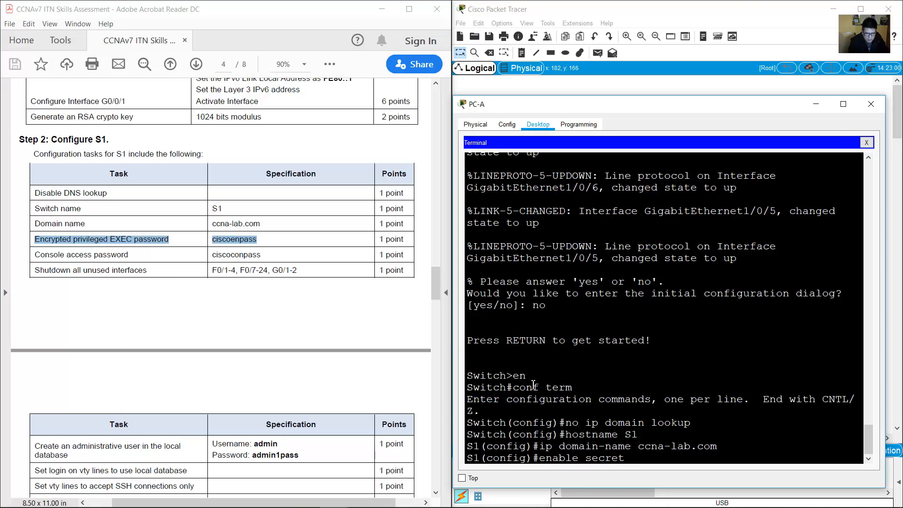
{"action": "type", "text": " ciscoenpass"}
{"action": "key", "text": "Return"}
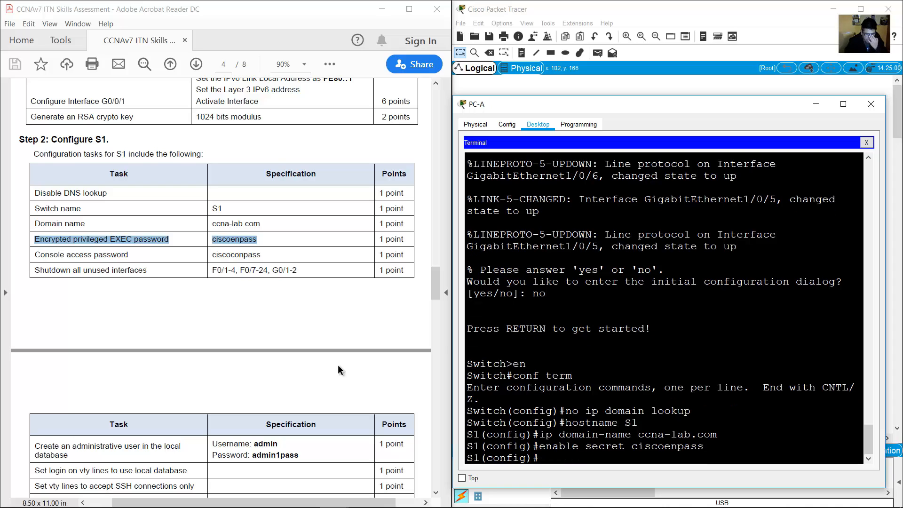
Give line console 0 the console password and require login.
{"action": "left_click_drag", "start_coordinate": [34, 254], "coordinate": [274, 261]}
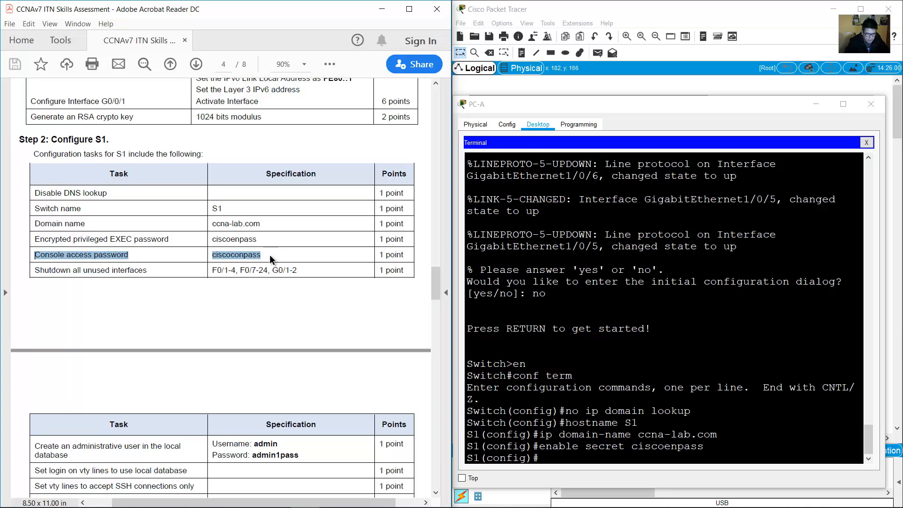
{"action": "left_click", "coordinate": [780, 418]}
{"action": "type", "text": "line console 0"}
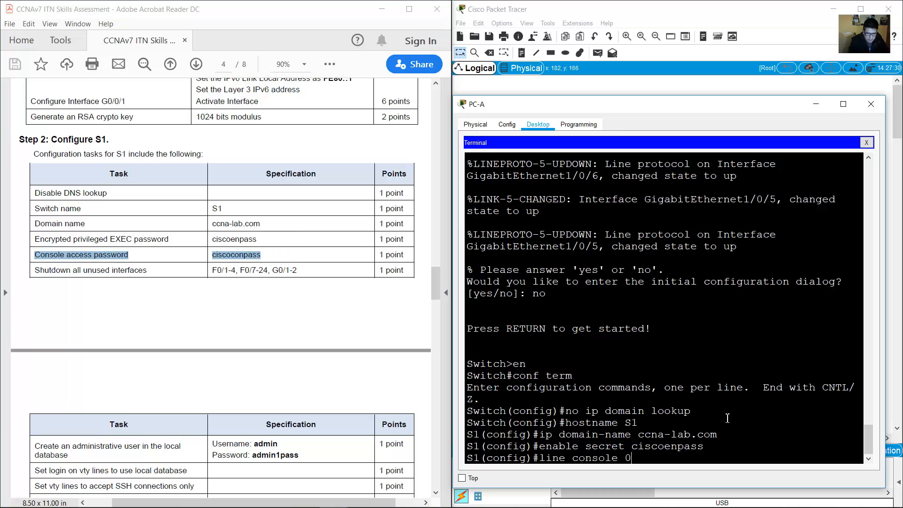
{"action": "key", "text": "Return"}
{"action": "type", "text": "pas"}
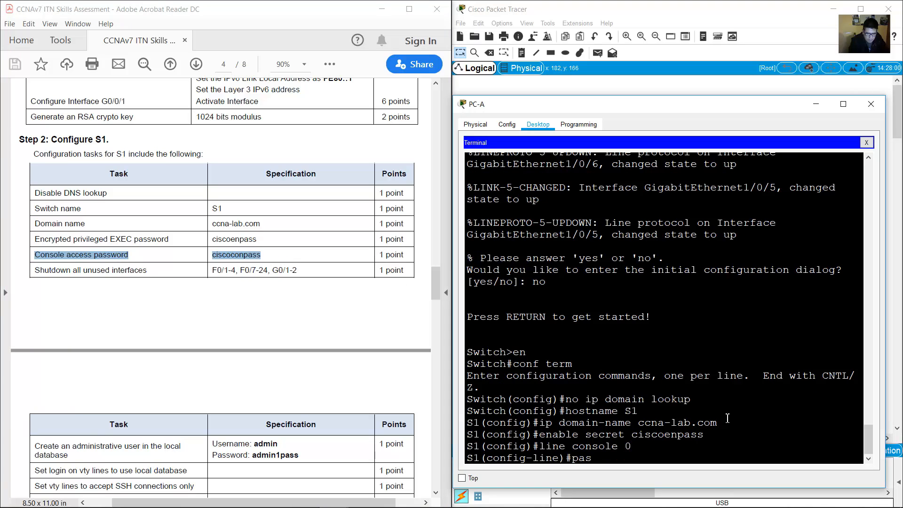
{"action": "type", "text": "sword ciscocon"}
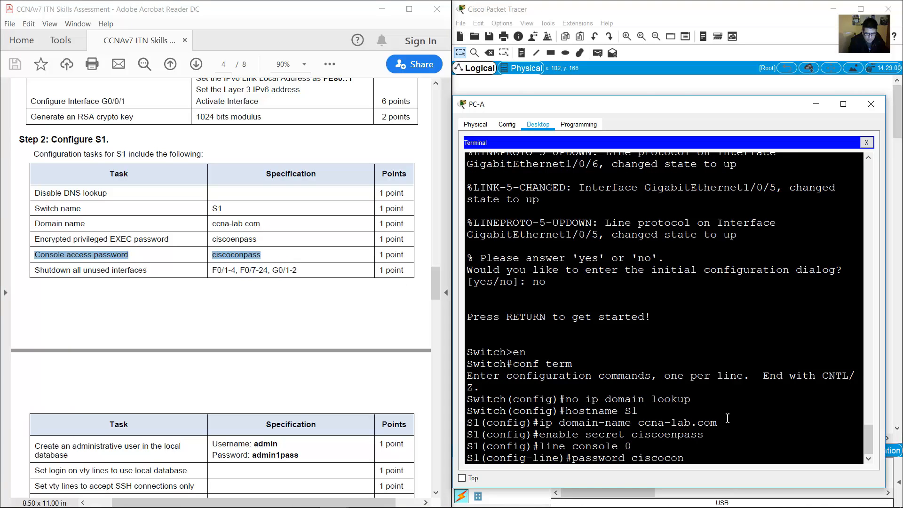
{"action": "type", "text": "pass"}
{"action": "key", "text": "Return"}
{"action": "type", "text": "login"}
{"action": "key", "text": "Return"}
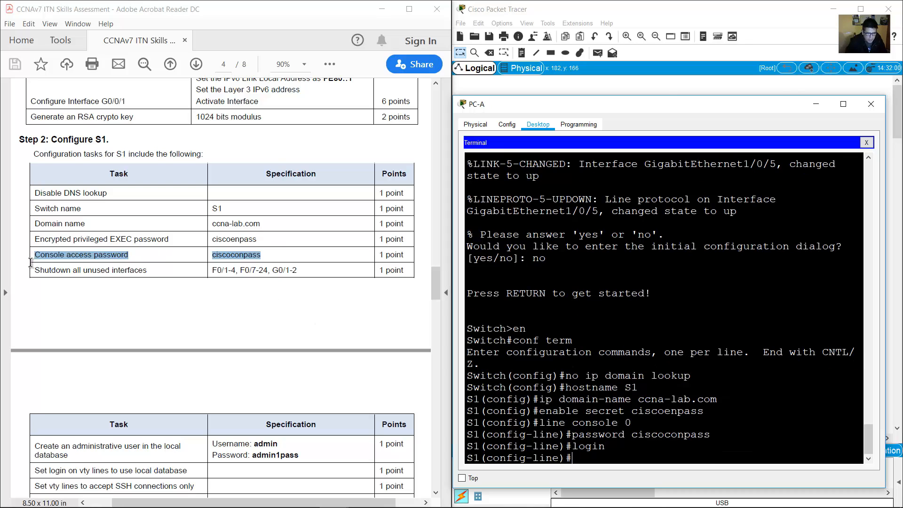
{"action": "left_click_drag", "start_coordinate": [36, 270], "coordinate": [149, 272]}
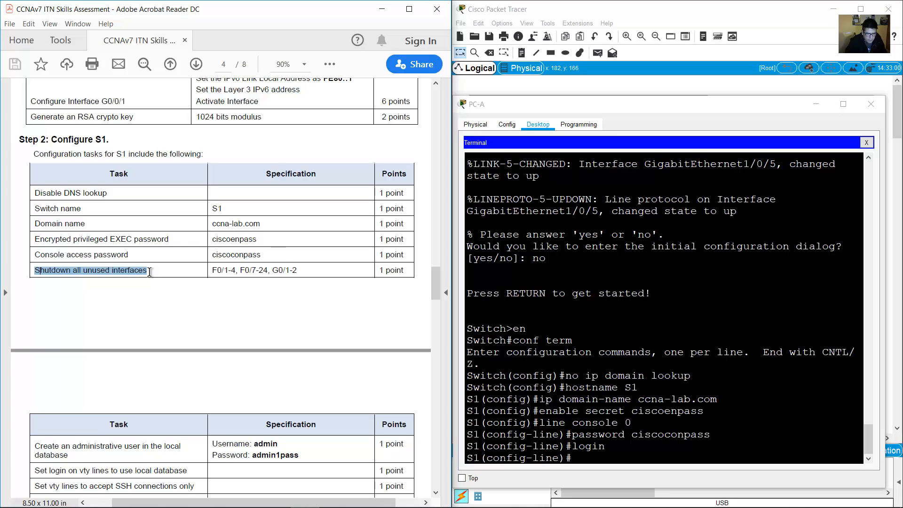
{"action": "left_click_drag", "start_coordinate": [212, 270], "coordinate": [298, 271]}
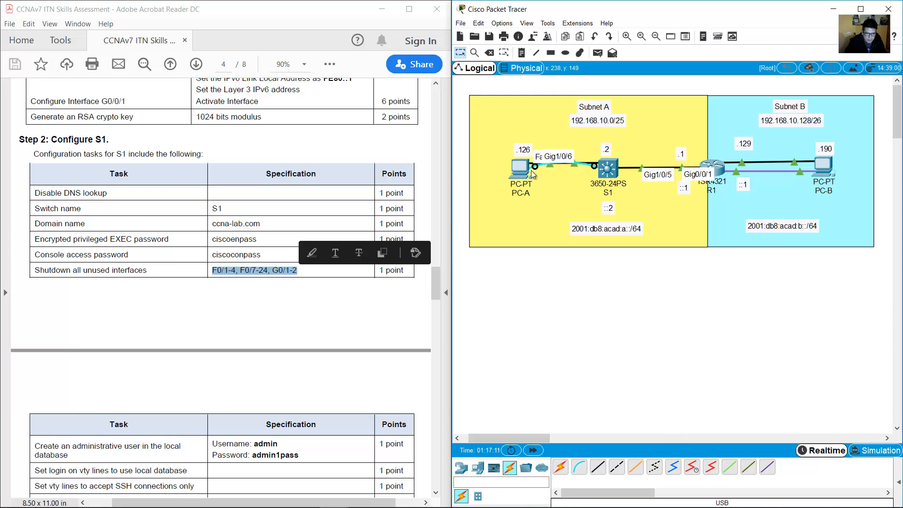
{"action": "left_click", "coordinate": [264, 301]}
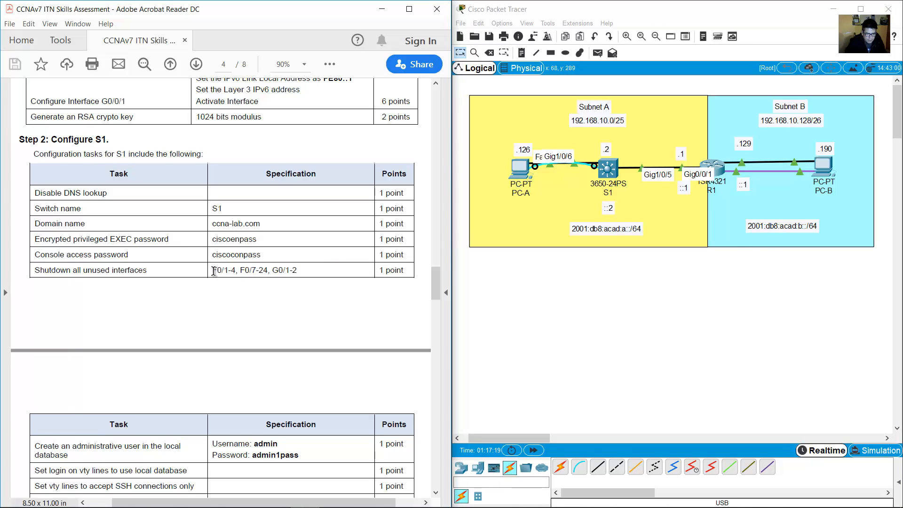
{"action": "left_click_drag", "start_coordinate": [216, 272], "coordinate": [306, 271]}
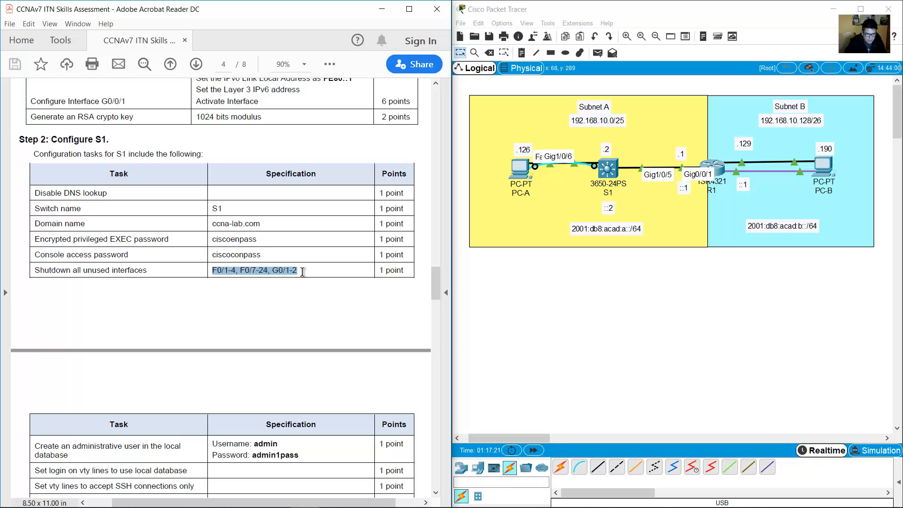
{"action": "left_click", "coordinate": [306, 272]}
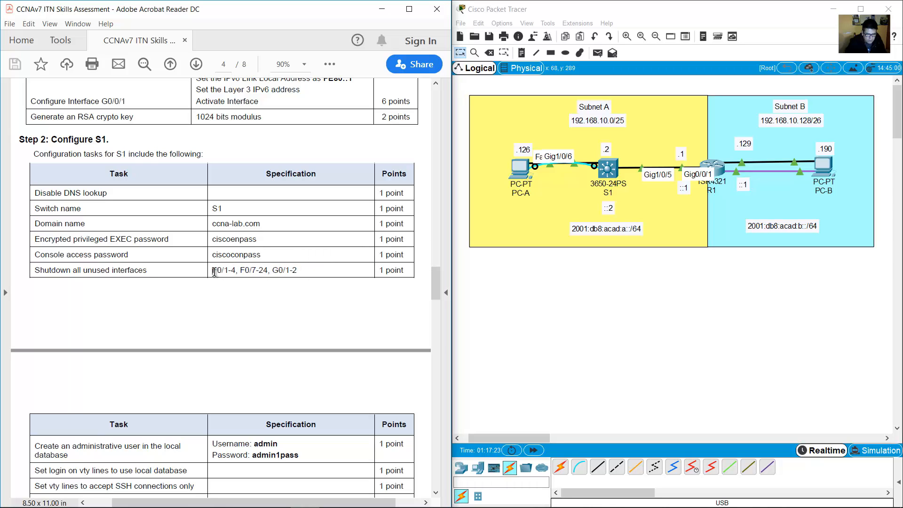
{"action": "left_click_drag", "start_coordinate": [216, 272], "coordinate": [299, 278]}
{"action": "left_click_drag", "start_coordinate": [35, 272], "coordinate": [113, 271]}
{"action": "left_click_drag", "start_coordinate": [217, 272], "coordinate": [298, 270]}
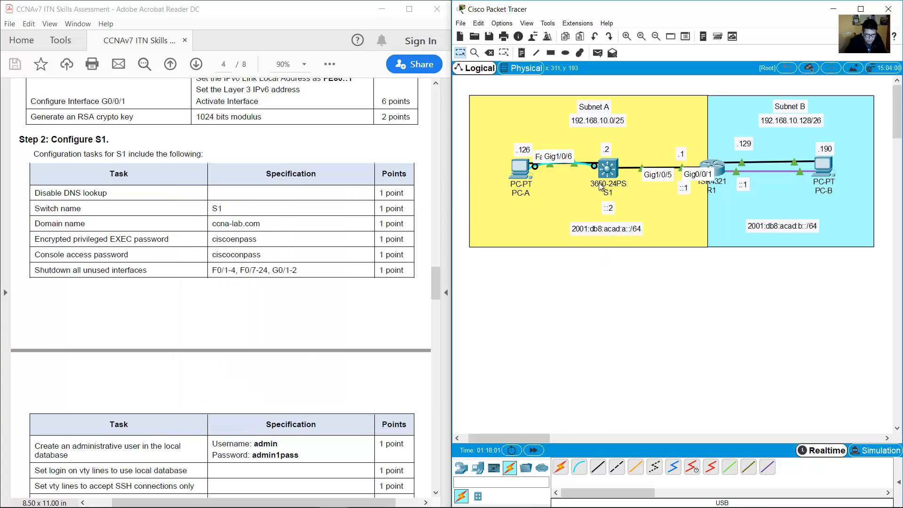
{"action": "mouse_move", "coordinate": [606, 172]}
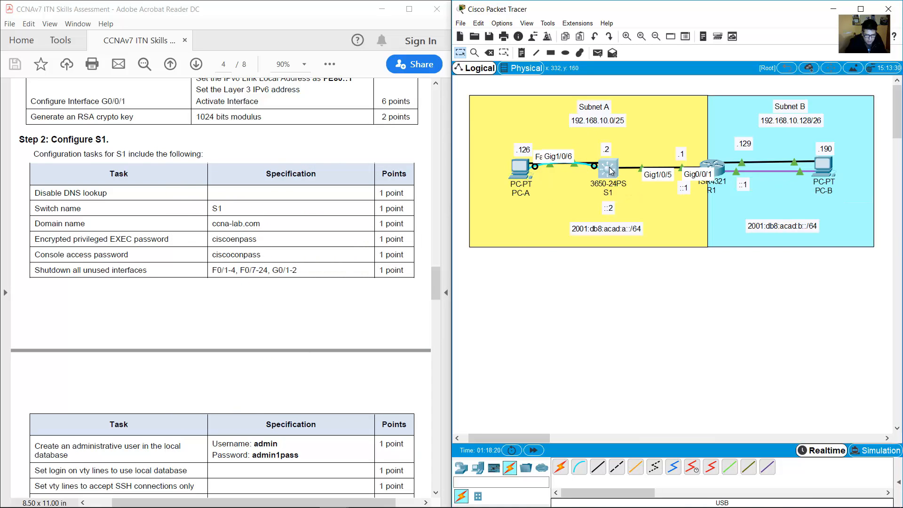
{"action": "left_click", "coordinate": [522, 172]}
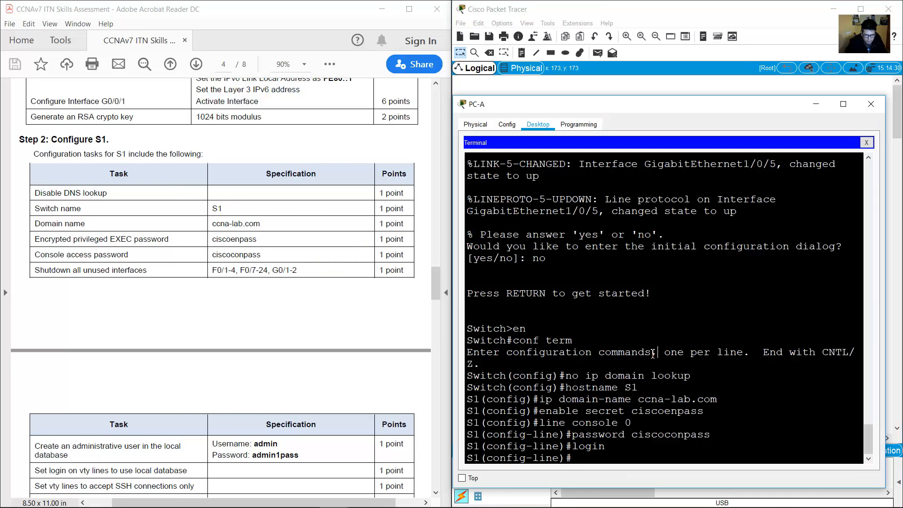
Exit console line configuration back to global configuration mode.
{"action": "type", "text": "exit"}
{"action": "key", "text": "Return"}
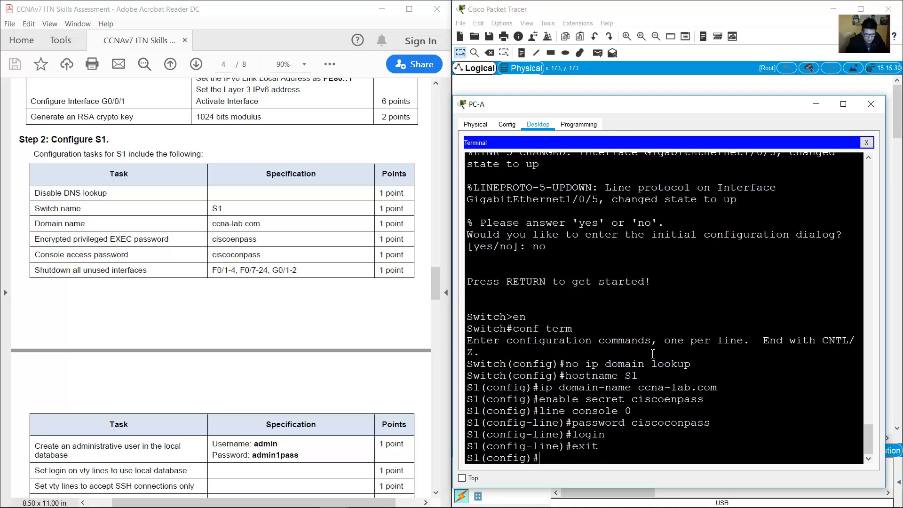
{"action": "left_click_drag", "start_coordinate": [559, 459], "coordinate": [465, 458]}
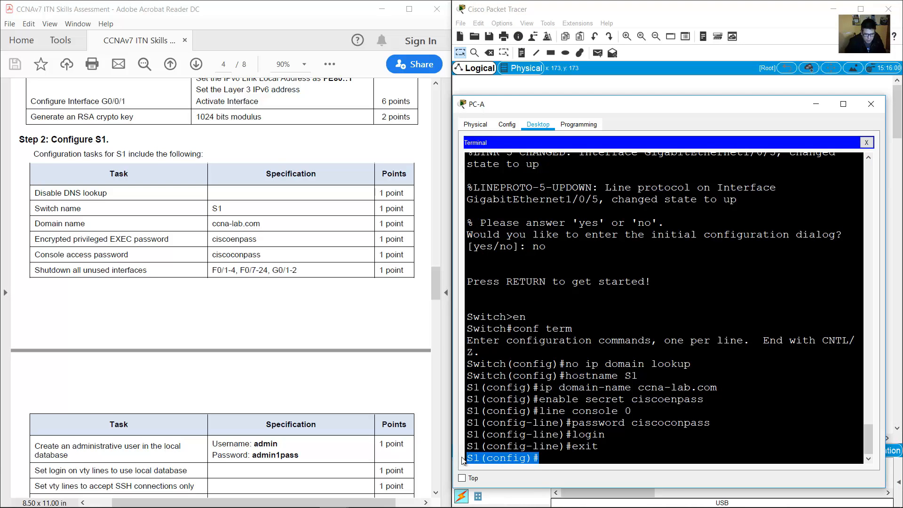
{"action": "left_click", "coordinate": [573, 458]}
Try the combined range g1/0/1-4,g1/0/7-24, then recall the rejected command to trim it.
{"action": "type", "text": "int ran"}
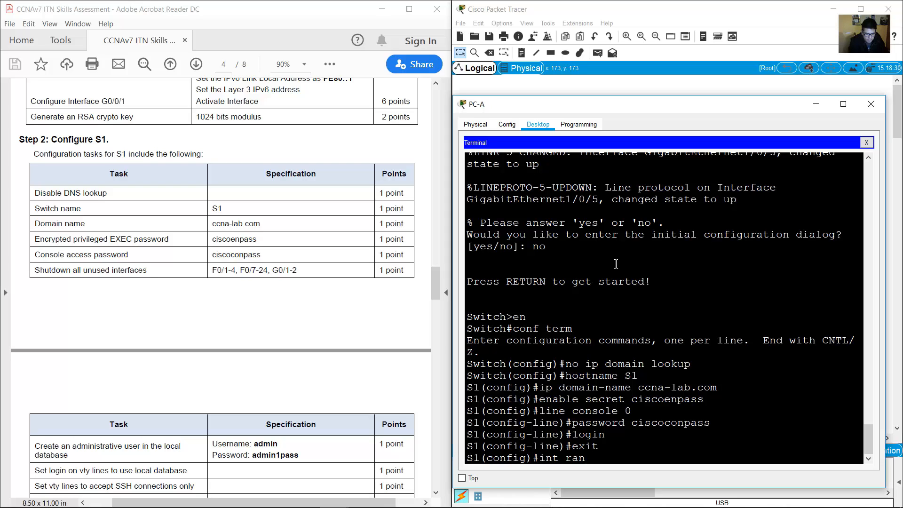
{"action": "type", "text": "fege g0/"}
{"action": "key", "text": "BackSpace"}
{"action": "type", "text": "0"}
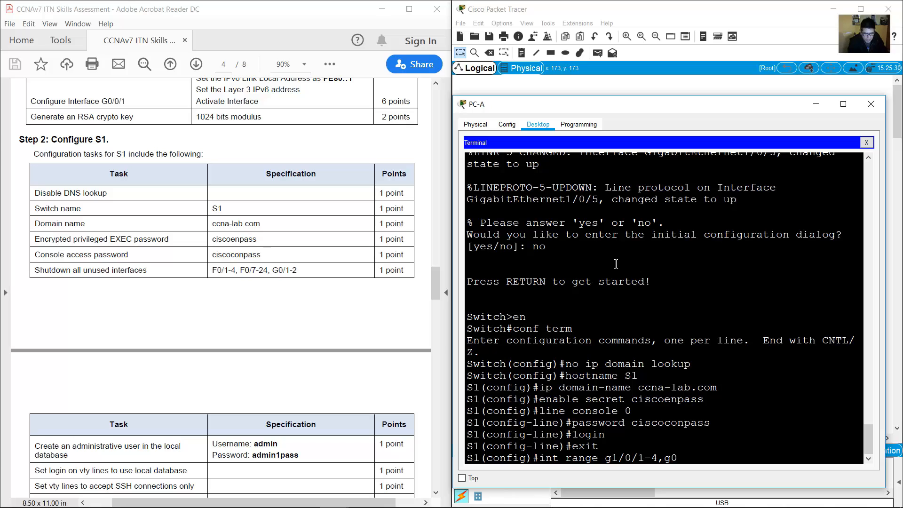
{"action": "key", "text": "BackSpace"}
{"action": "type", "text": "1/0/7-24"}
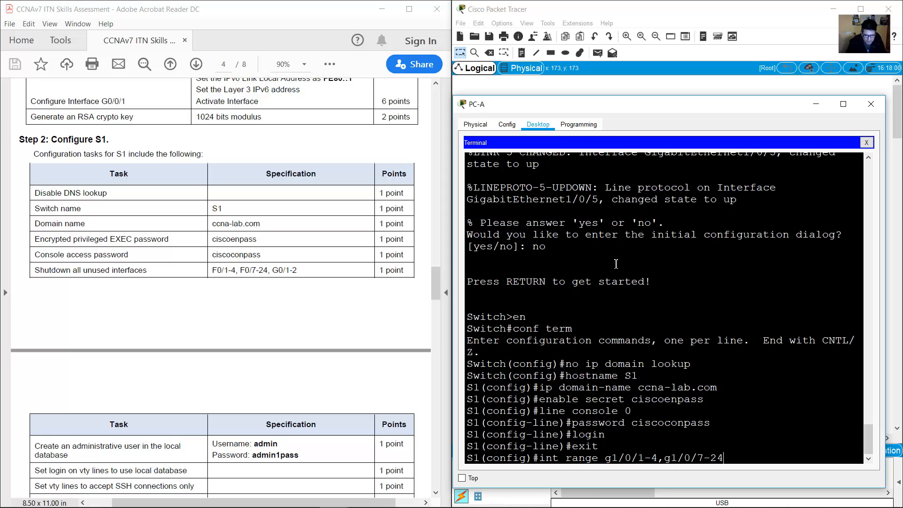
{"action": "key", "text": "Return"}
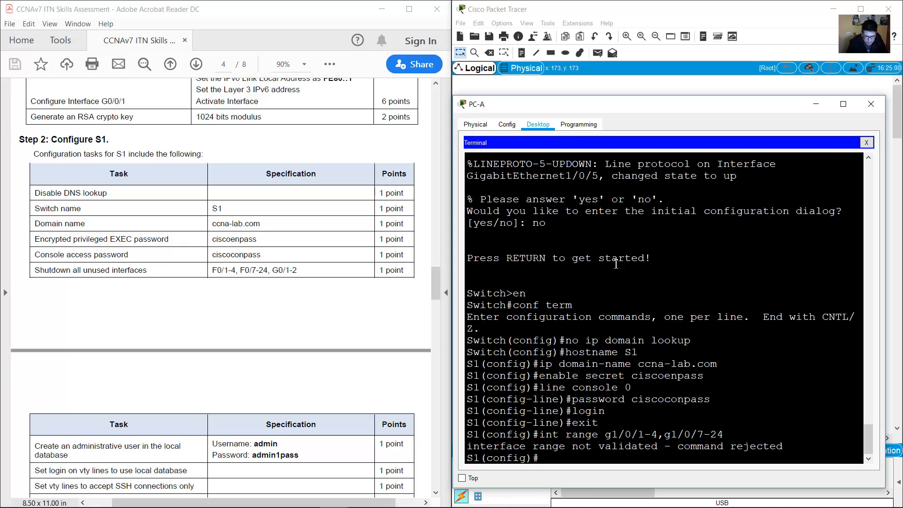
{"action": "key", "text": "Up"}
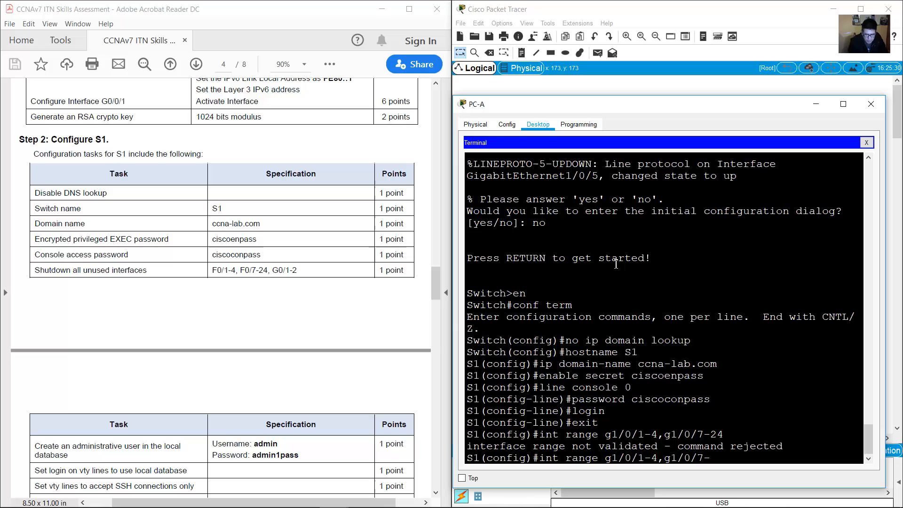
{"action": "key", "text": "BackSpace"}
{"action": "key", "text": "BackSpace"}
{"action": "key", "text": "BackSpace"}
{"action": "key", "text": "BackSpace"}
{"action": "key", "text": "BackSpace"}
{"action": "key", "text": "BackSpace"}
Select ports g1/0/1-4 and shut them down.
{"action": "key", "text": "Return"}
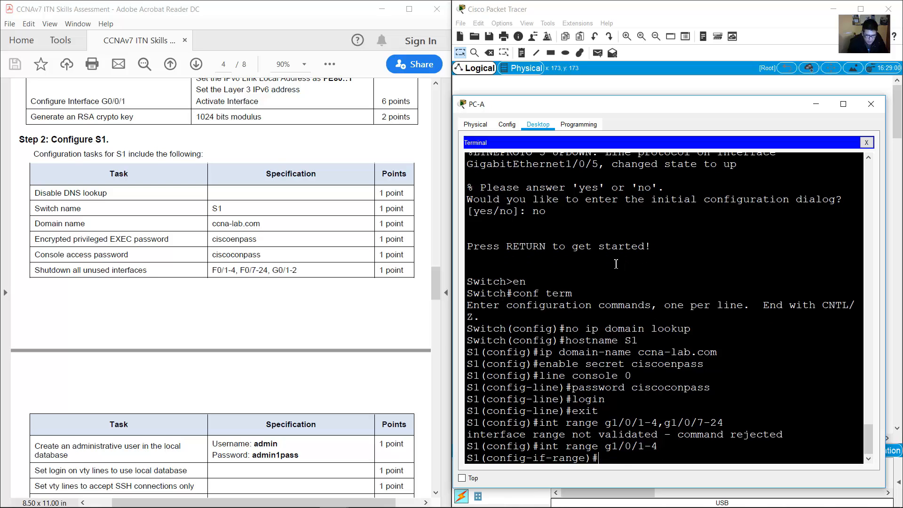
{"action": "type", "text": "shutdown"}
{"action": "key", "text": "Return"}
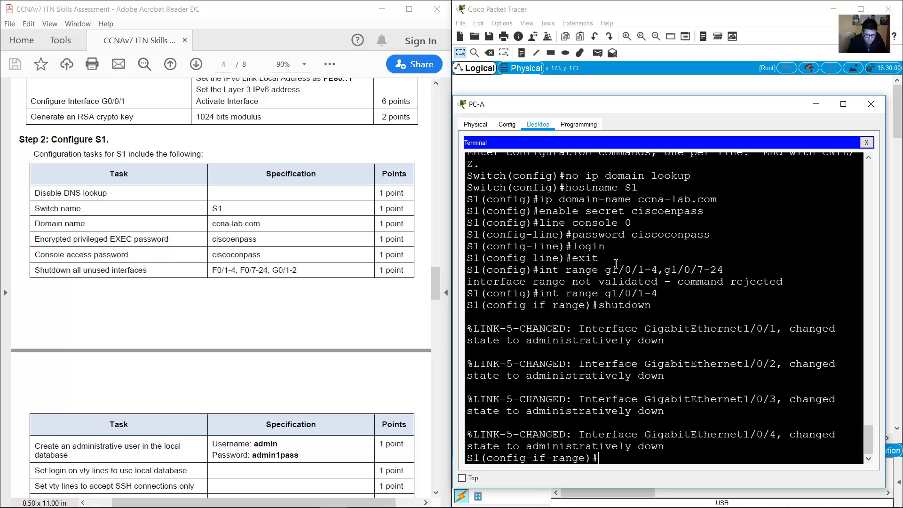
Select ports g1/0/7-24 and shut them down.
{"action": "key", "text": "Up"}
{"action": "key", "text": "Up"}
{"action": "key", "text": "Up"}
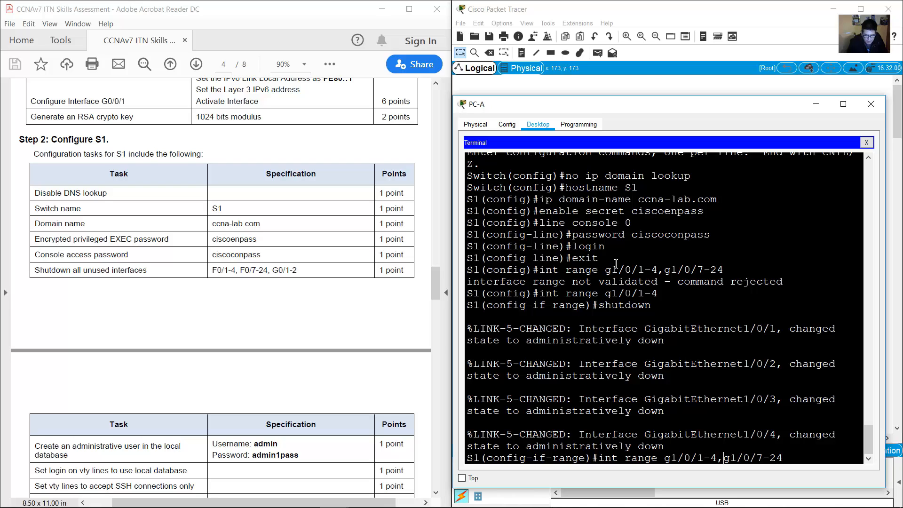
{"action": "key", "text": "BackSpace"}
{"action": "key", "text": "BackSpace"}
{"action": "key", "text": "BackSpace"}
{"action": "key", "text": "BackSpace"}
{"action": "key", "text": "BackSpace"}
{"action": "key", "text": "BackSpace"}
{"action": "key", "text": "BackSpace"}
{"action": "key", "text": "BackSpace"}
{"action": "key", "text": "BackSpace"}
{"action": "key", "text": "Return"}
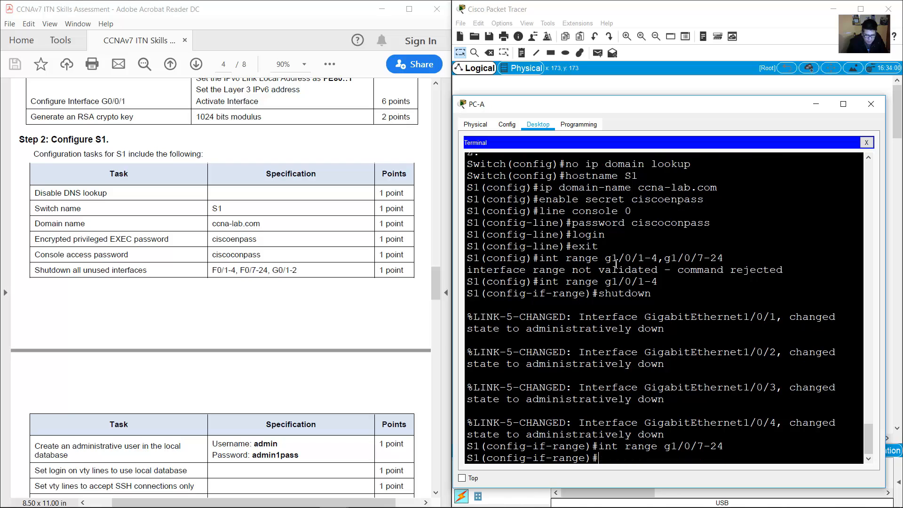
{"action": "key", "text": "Up"}
{"action": "key", "text": "Up"}
{"action": "key", "text": "Up"}
{"action": "key", "text": "Down"}
{"action": "key", "text": "Return"}
Shut down ports G1/1/1-4, then check the unused-interfaces task in the lab instructions.
{"action": "key", "text": "Up"}
{"action": "key", "text": "Up"}
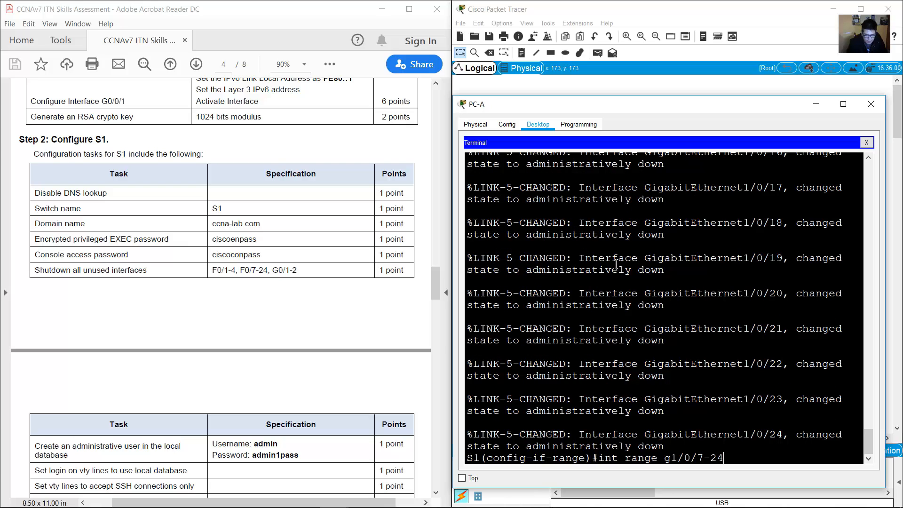
{"action": "key", "text": "Down"}
{"action": "key", "text": "Up"}
{"action": "triple_click", "coordinate": [616, 264]}
{"action": "left_click", "coordinate": [616, 264]}
{"action": "key", "text": "Delete"}
{"action": "type", "text": "1"}
{"action": "key", "text": "Right"}
{"action": "key", "text": "Delete"}
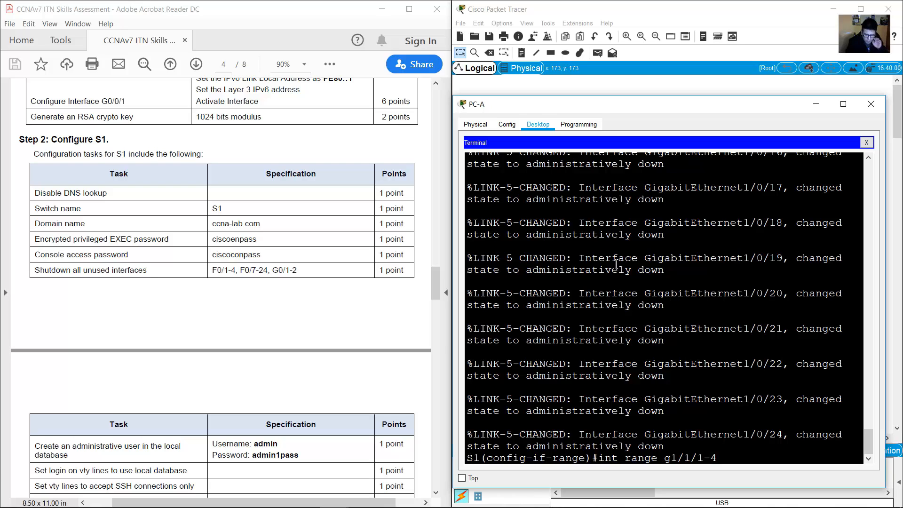
{"action": "key", "text": "Return"}
{"action": "type", "text": "shutdown"}
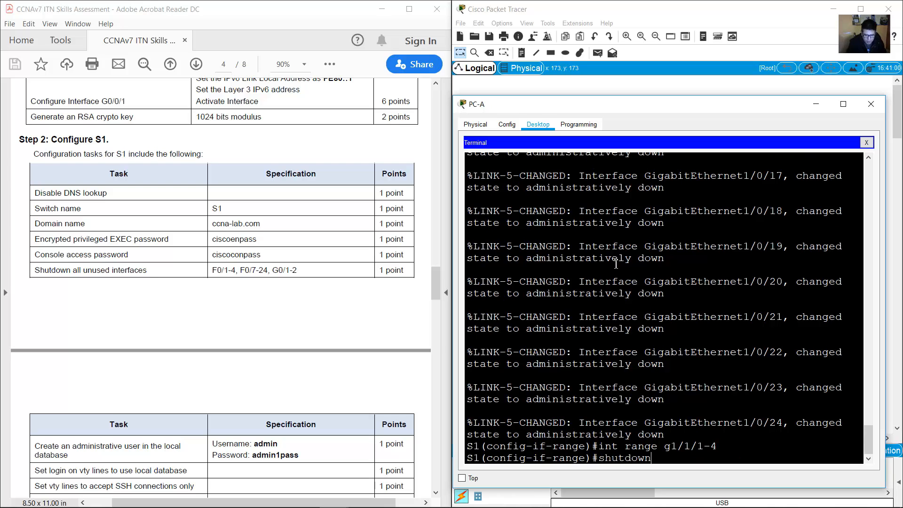
{"action": "key", "text": "Return"}
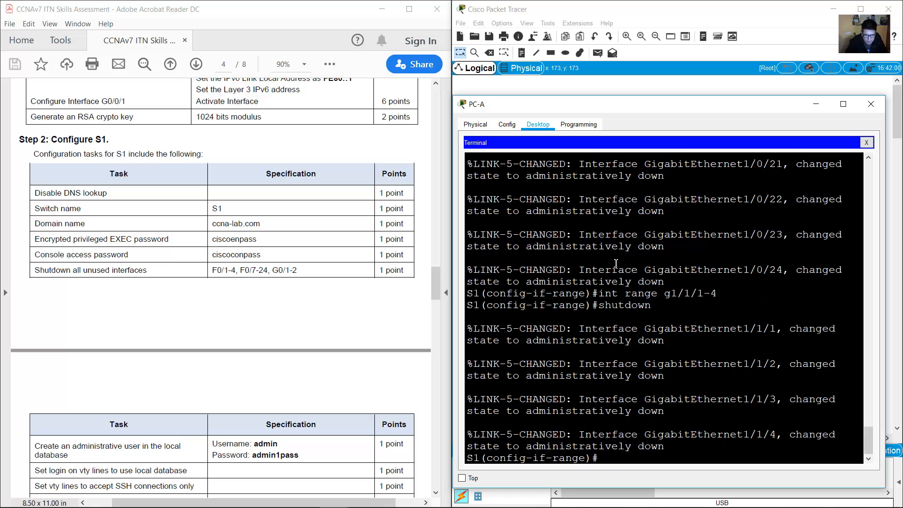
{"action": "left_click", "coordinate": [212, 241]}
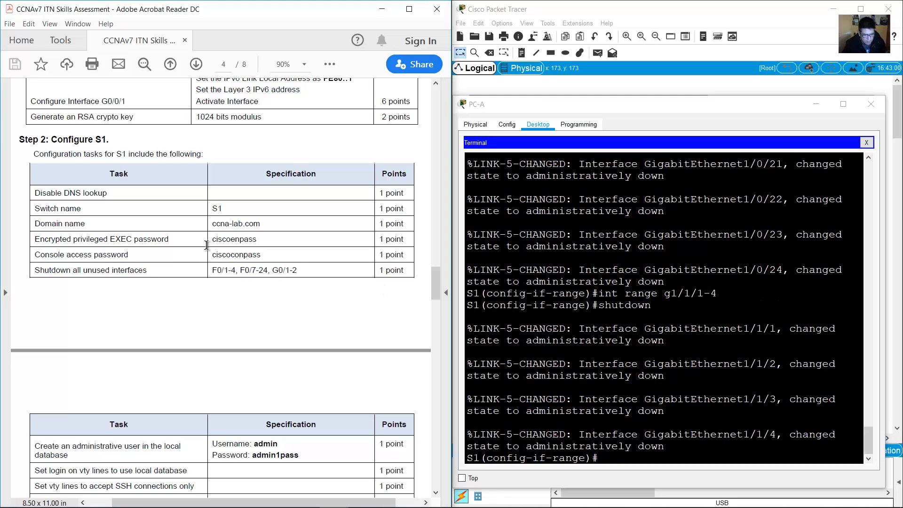
{"action": "left_click_drag", "start_coordinate": [34, 272], "coordinate": [146, 272]}
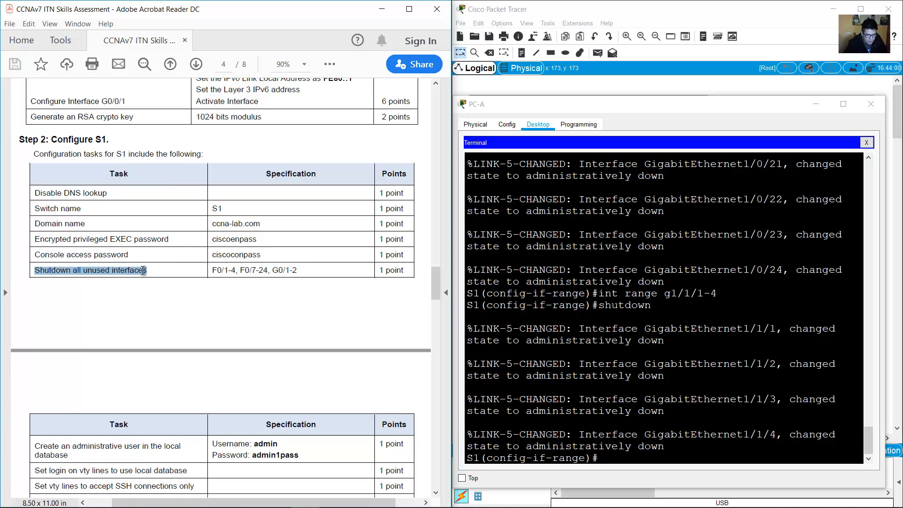
Review the lab instructions for the interface list and the admin user requirements.
{"action": "left_click_drag", "start_coordinate": [212, 271], "coordinate": [298, 271]}
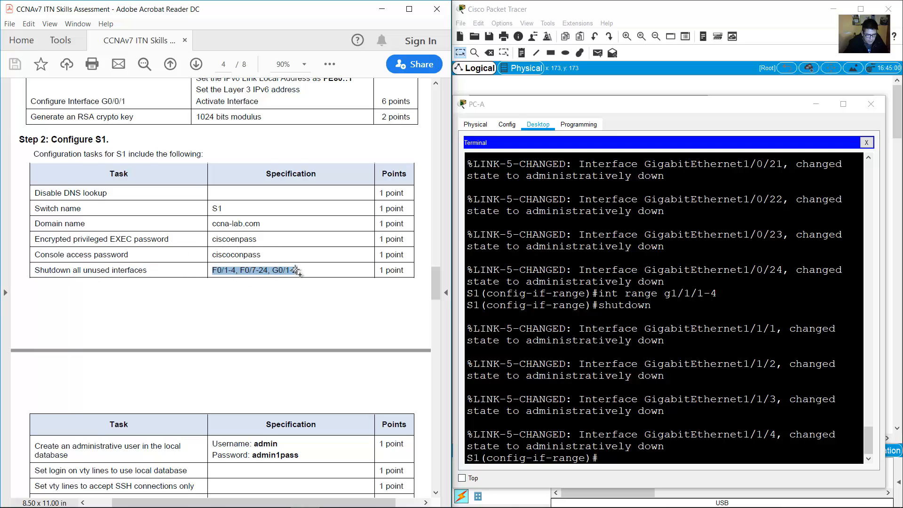
{"action": "left_click", "coordinate": [268, 284]}
{"action": "scroll", "coordinate": [268, 285], "scroll_direction": "down", "scroll_amount": 5}
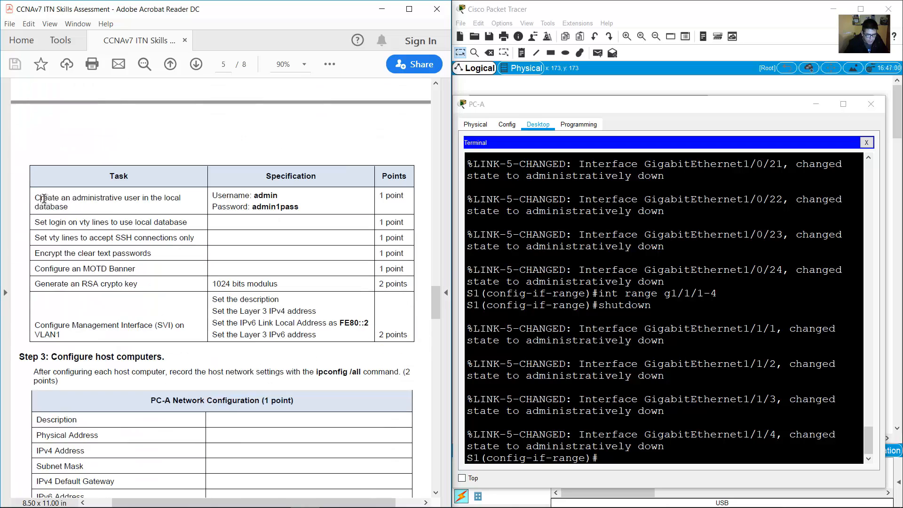
{"action": "left_click_drag", "start_coordinate": [36, 198], "coordinate": [71, 209]}
{"action": "left_click_drag", "start_coordinate": [252, 195], "coordinate": [399, 231]}
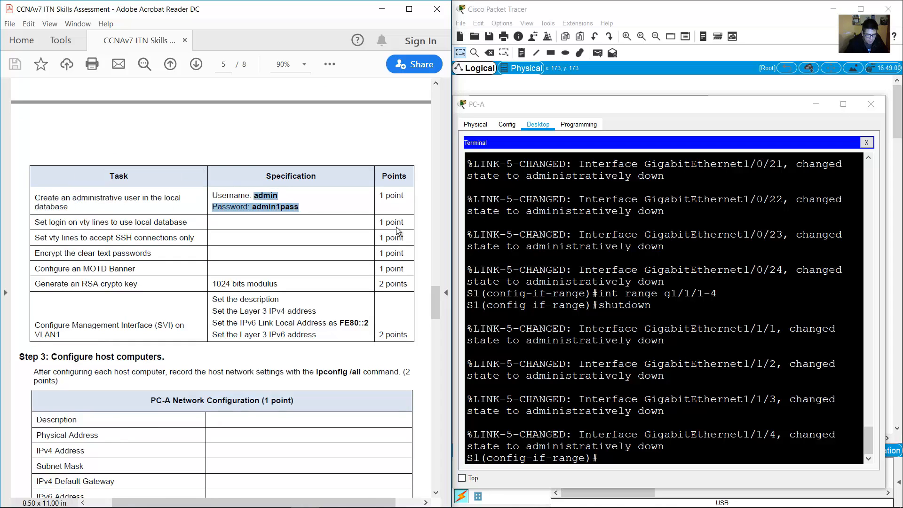
{"action": "left_click", "coordinate": [730, 317]}
Exit interface configuration and create local user admin with its secret password.
{"action": "type", "text": "exit"}
{"action": "key", "text": "Return"}
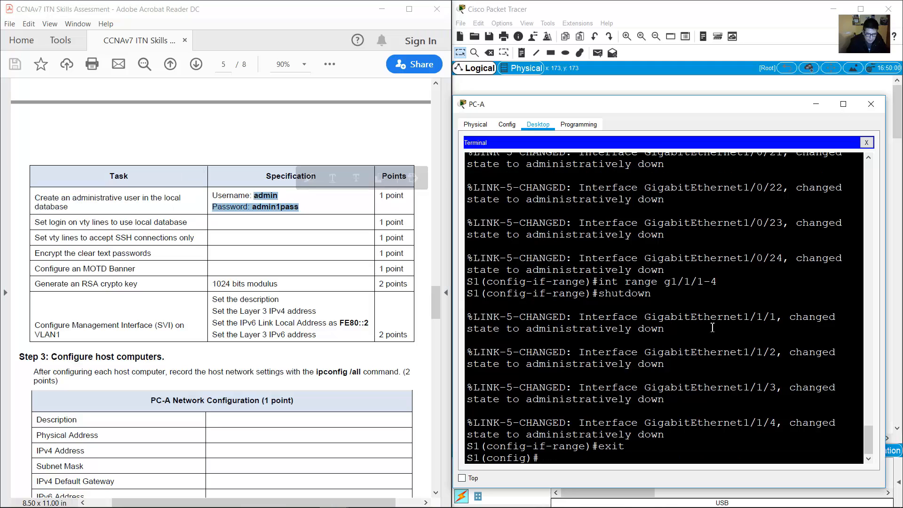
{"action": "left_click_drag", "start_coordinate": [539, 458], "coordinate": [467, 458]}
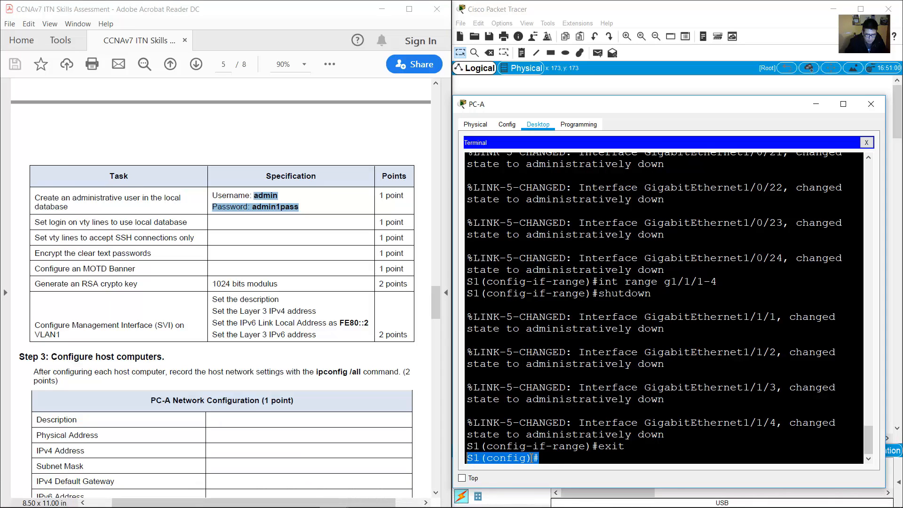
{"action": "left_click", "coordinate": [584, 383]}
{"action": "type", "text": "username "}
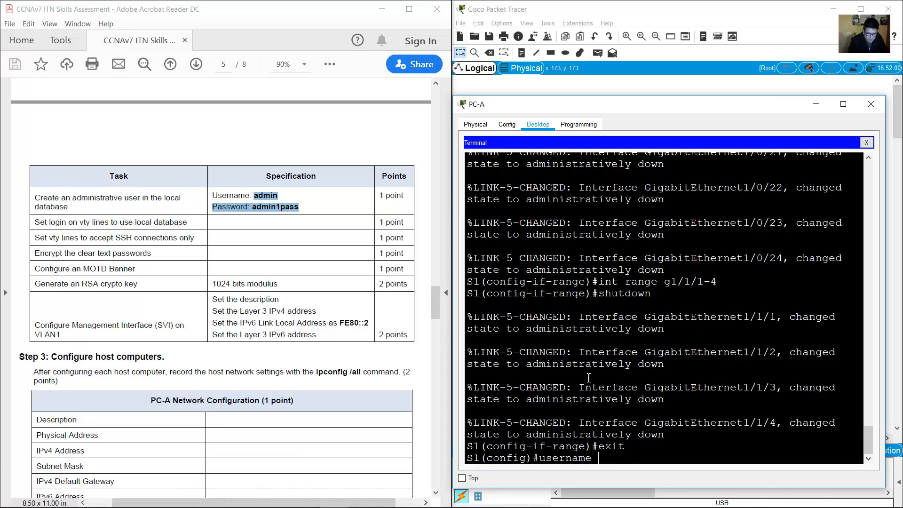
{"action": "type", "text": "admin secret "}
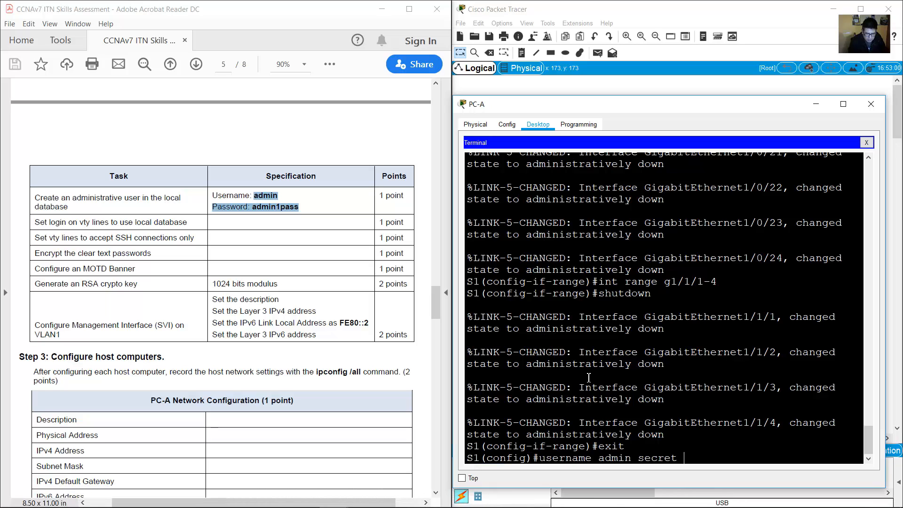
{"action": "type", "text": "admin1pass"}
{"action": "key", "text": "Return"}
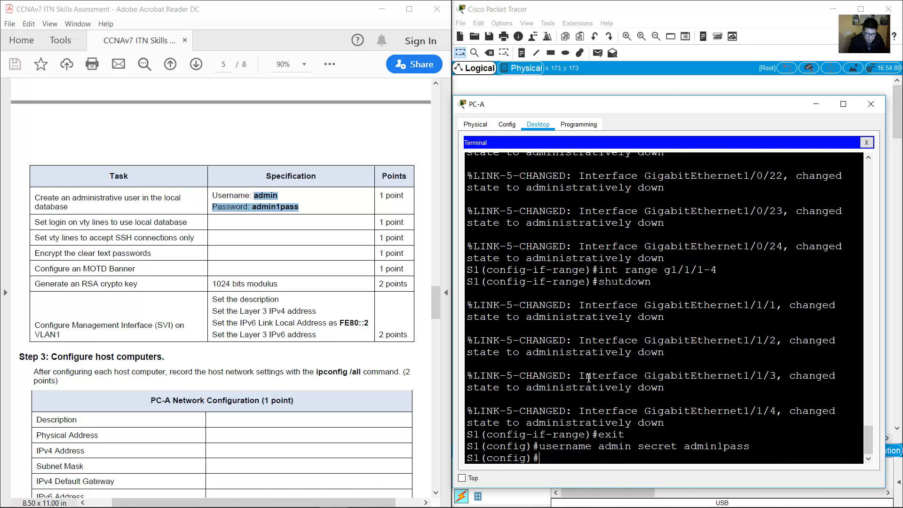
Configure VTY lines 0 15 to use local login.
{"action": "left_click", "coordinate": [41, 219]}
{"action": "left_click_drag", "start_coordinate": [41, 220], "coordinate": [188, 223]}
{"action": "left_click", "coordinate": [654, 394]}
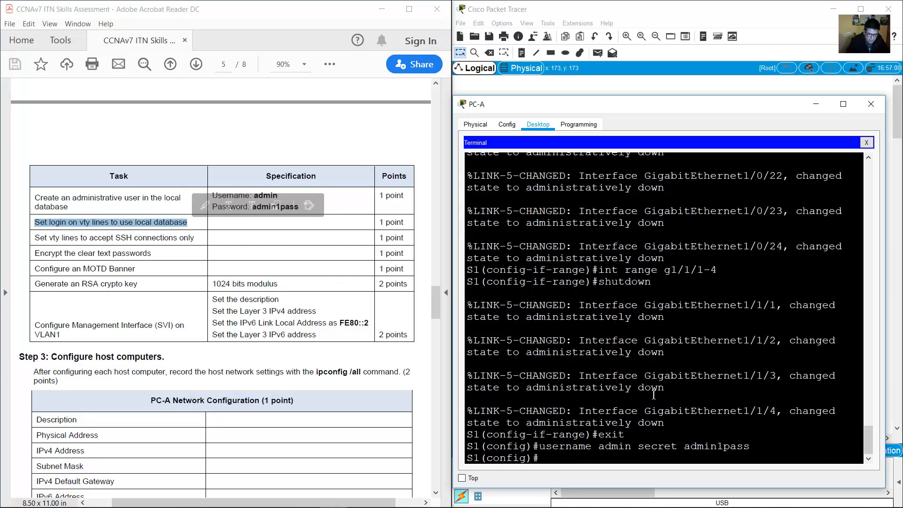
{"action": "type", "text": "line vty 0"}
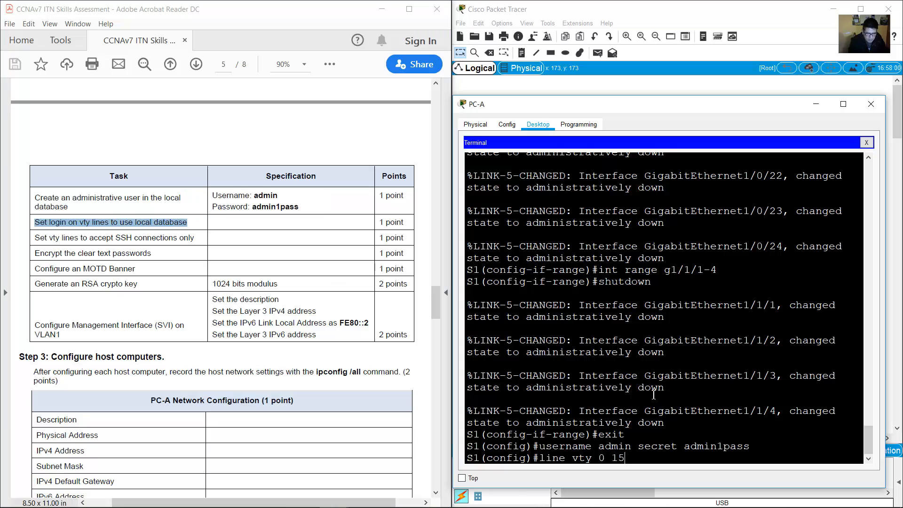
{"action": "type", "text": " 15"}
{"action": "key", "text": "Return"}
{"action": "type", "text": "login l"}
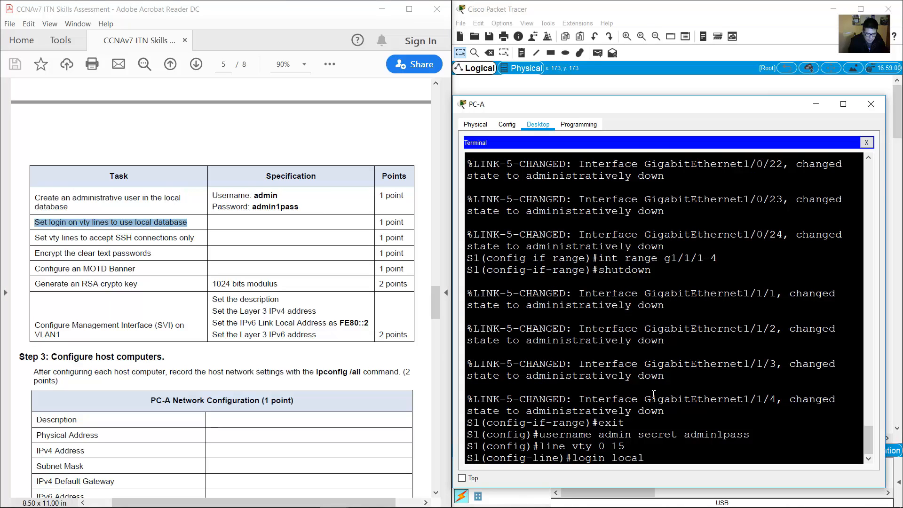
{"action": "type", "text": "ocal"}
{"action": "key", "text": "Return"}
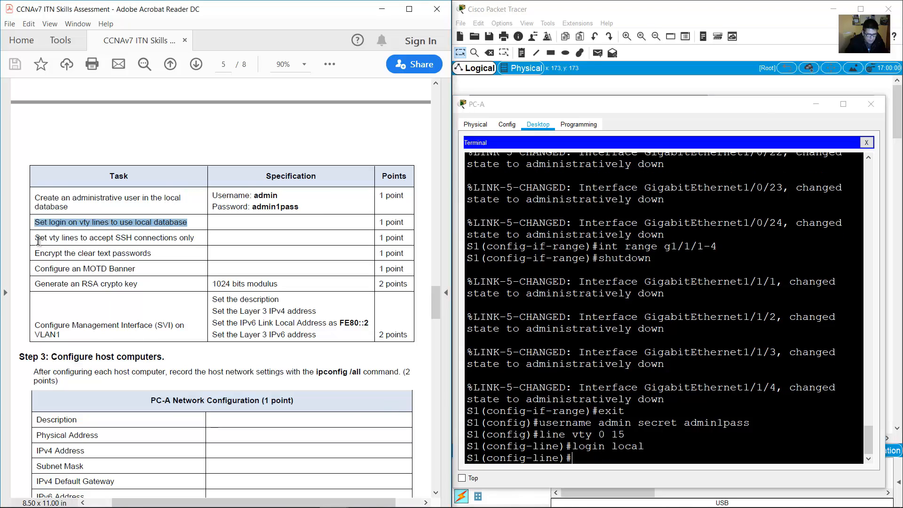
Restrict the VTY lines to SSH with transport input ssh.
{"action": "left_click_drag", "start_coordinate": [36, 238], "coordinate": [197, 237]}
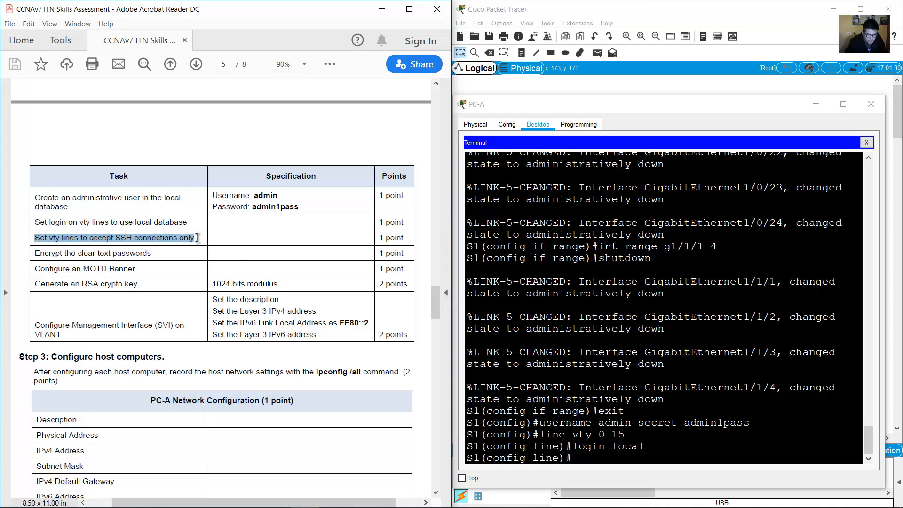
{"action": "left_click", "coordinate": [658, 380]}
{"action": "type", "text": "trnasp"}
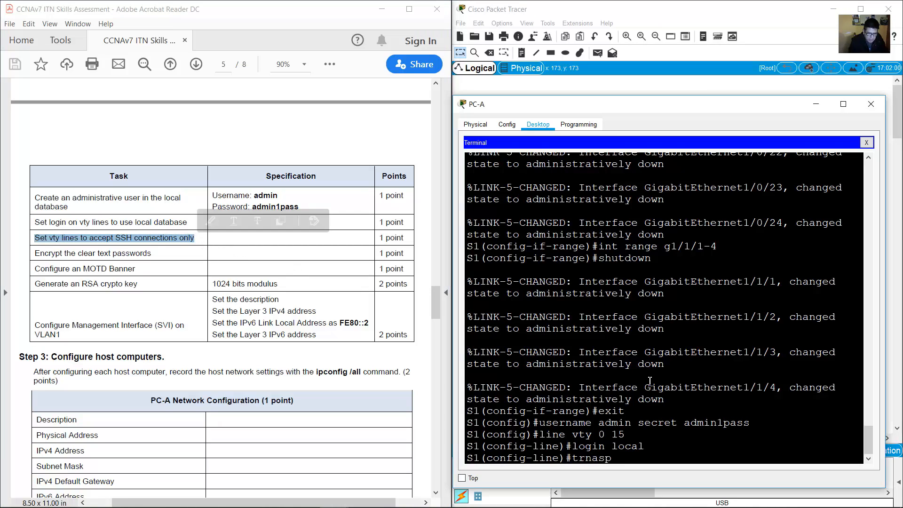
{"action": "key", "text": "BackSpace"}
{"action": "key", "text": "BackSpace"}
{"action": "key", "text": "BackSpace"}
{"action": "key", "text": "BackSpace"}
{"action": "type", "text": "anspo"}
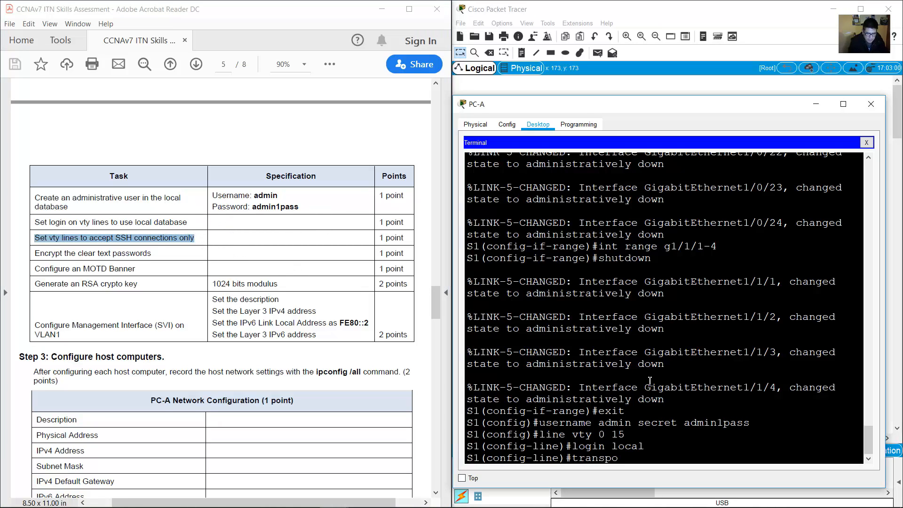
{"action": "type", "text": "rt input ssh"}
{"action": "key", "text": "Return"}
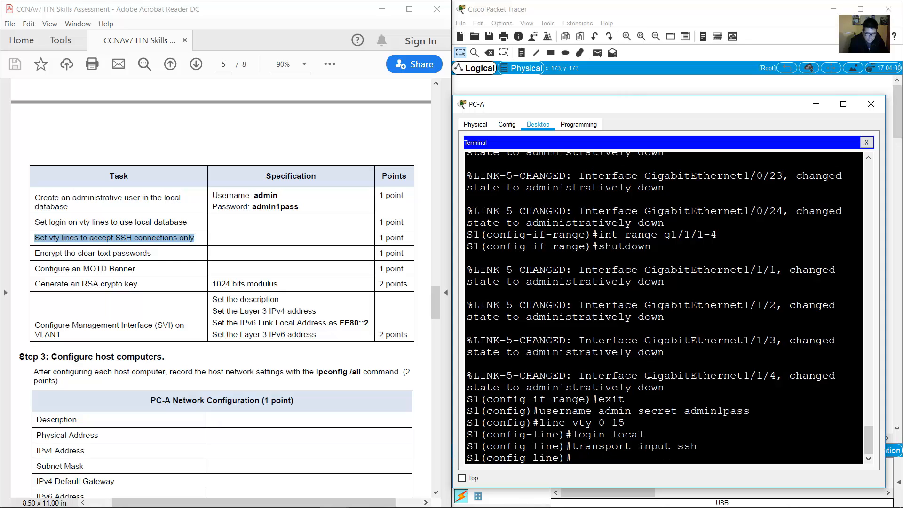
Check the password-encryption task and exit line configuration.
{"action": "left_click_drag", "start_coordinate": [36, 254], "coordinate": [156, 254]}
{"action": "left_click", "coordinate": [626, 339]}
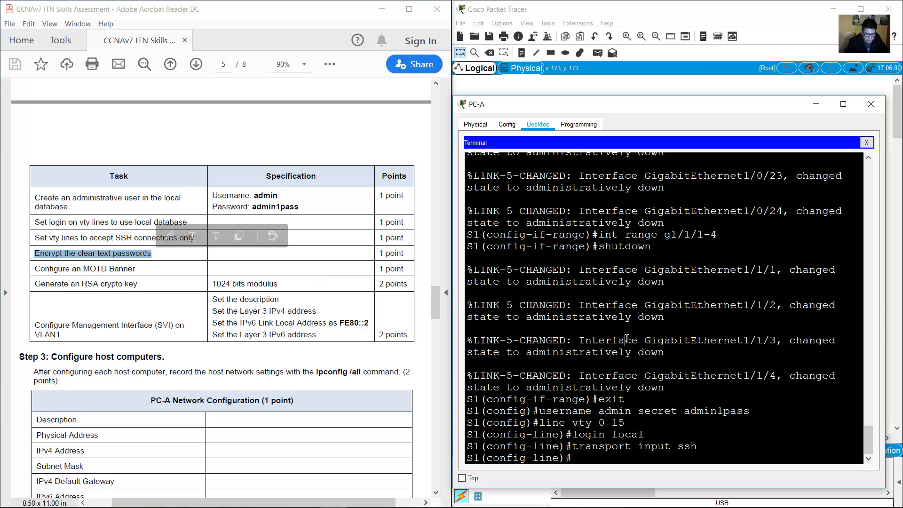
{"action": "type", "text": "exit"}
{"action": "key", "text": "Return"}
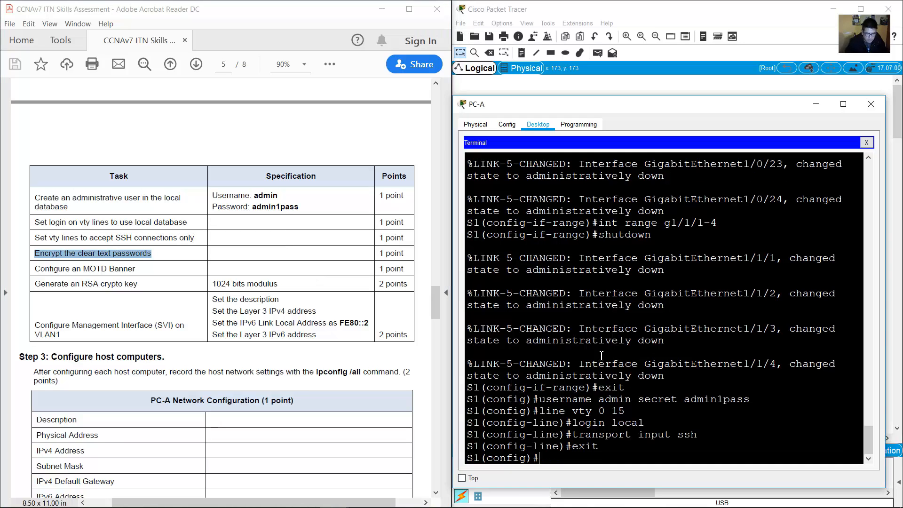
Turn on service password-encryption for clear-text passwords.
{"action": "left_click_drag", "start_coordinate": [541, 458], "coordinate": [473, 448]}
{"action": "left_click", "coordinate": [559, 460]}
{"action": "type", "text": "service as"}
{"action": "type", "text": "password-e"}
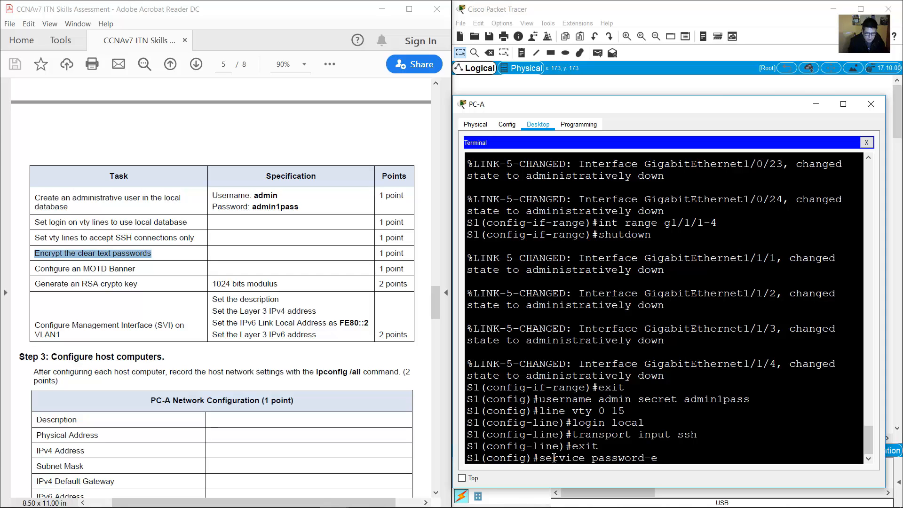
{"action": "type", "text": "ncryption"}
{"action": "key", "text": "Return"}
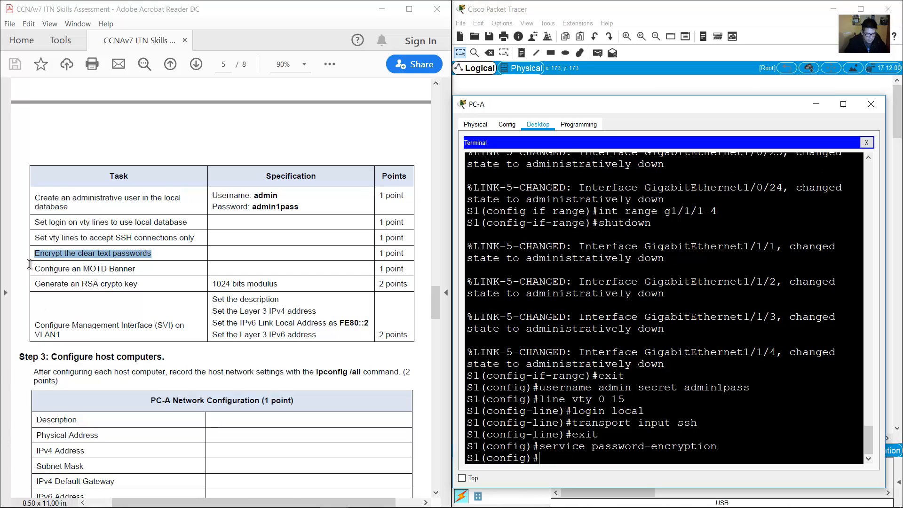
Set the MOTD banner to 'Unauthorized Access is Prohibited!'.
{"action": "left_click_drag", "start_coordinate": [33, 268], "coordinate": [141, 270]}
{"action": "left_click", "coordinate": [696, 394]}
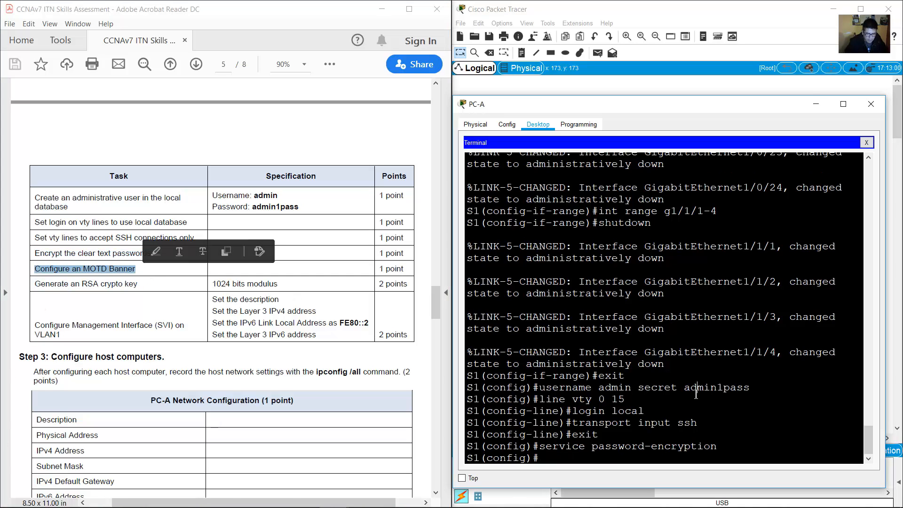
{"action": "type", "text": "banner motd"}
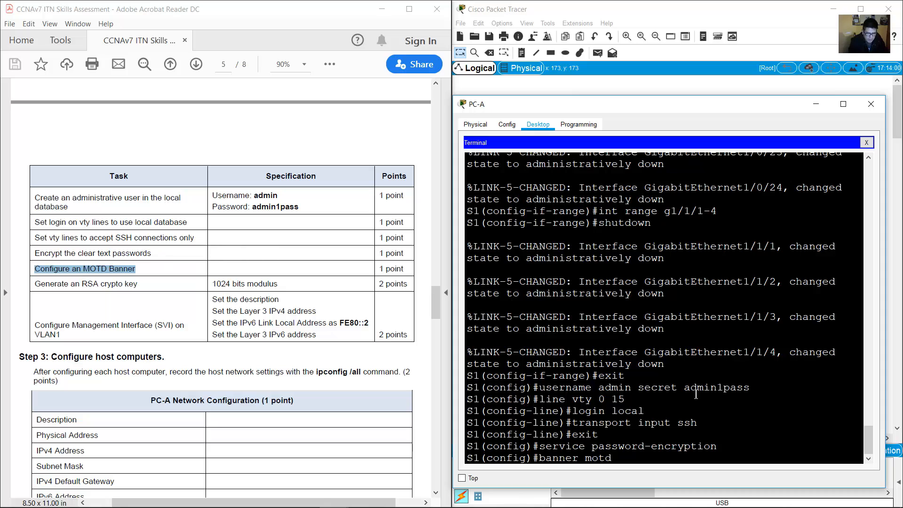
{"action": "type", "text": " &&Unauthoriz"}
{"action": "type", "text": "ed Acces"}
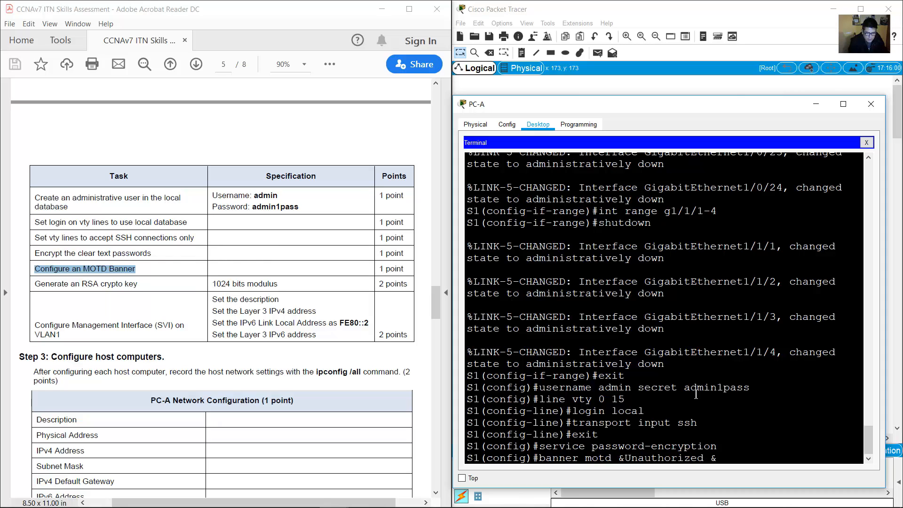
{"action": "type", "text": "s is Prohibited!"}
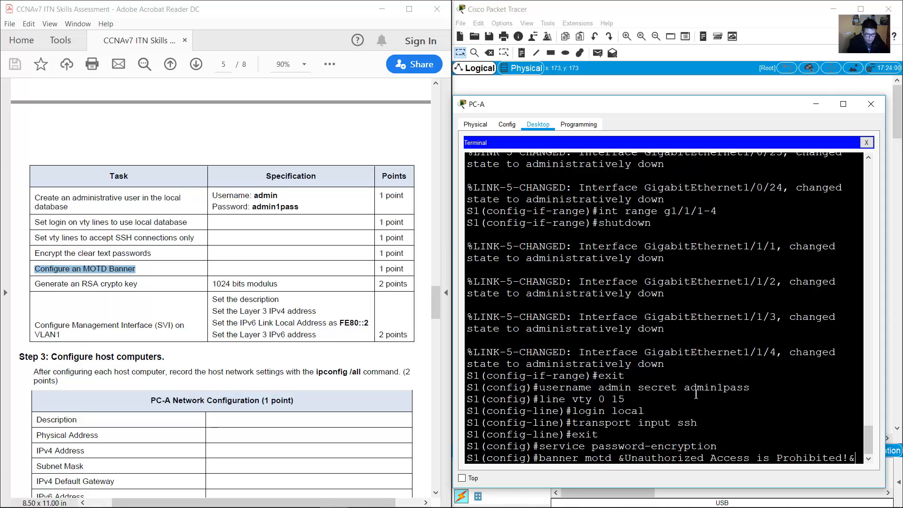
{"action": "key", "text": "Return"}
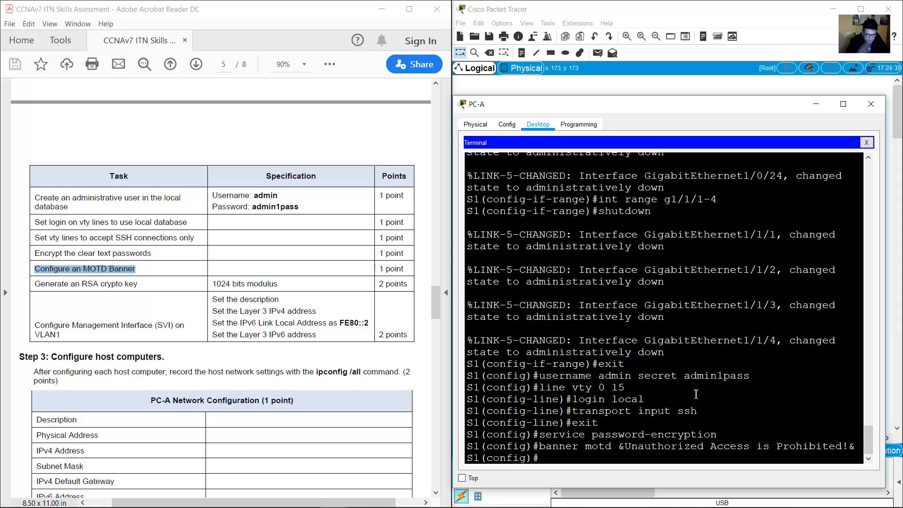
Generate 1024-bit general-purpose RSA keys, enabling SSH 1.99.
{"action": "left_click_drag", "start_coordinate": [33, 283], "coordinate": [286, 283]}
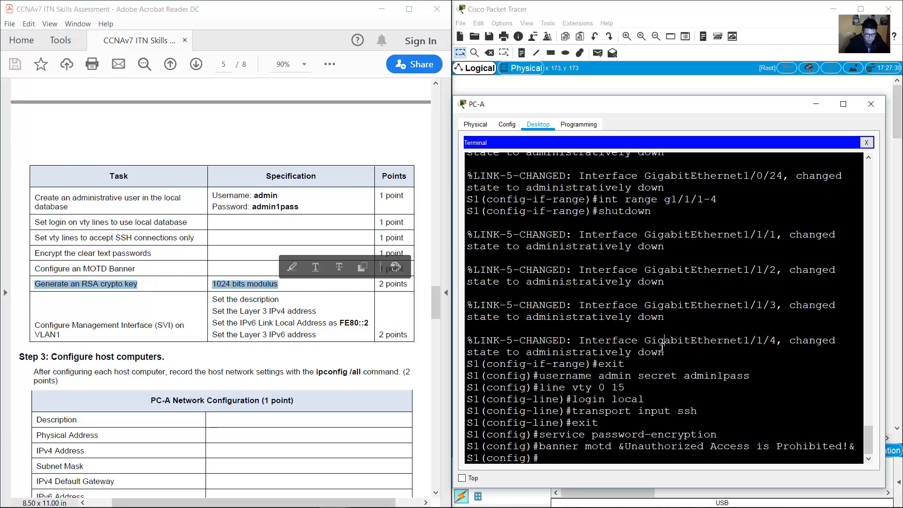
{"action": "left_click", "coordinate": [663, 346]}
{"action": "type", "text": "crypt"}
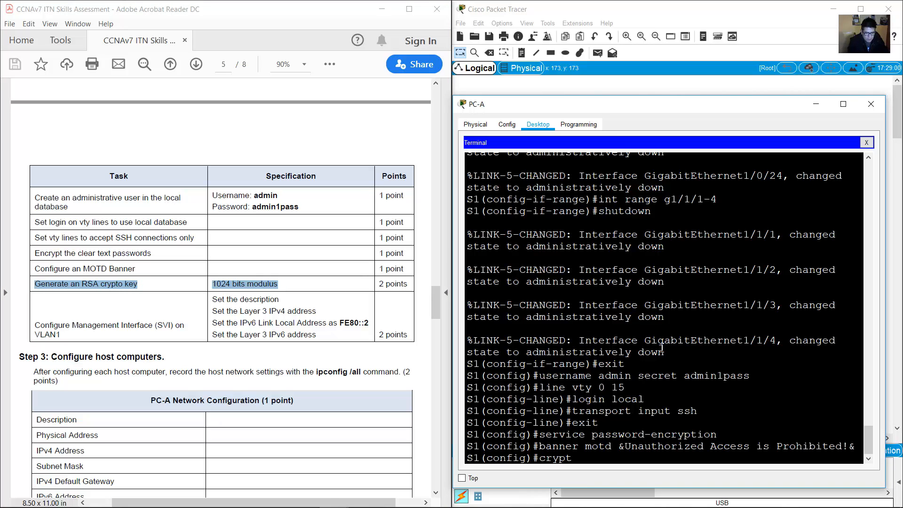
{"action": "type", "text": "o keu"}
{"action": "type", "text": " generate rsa"}
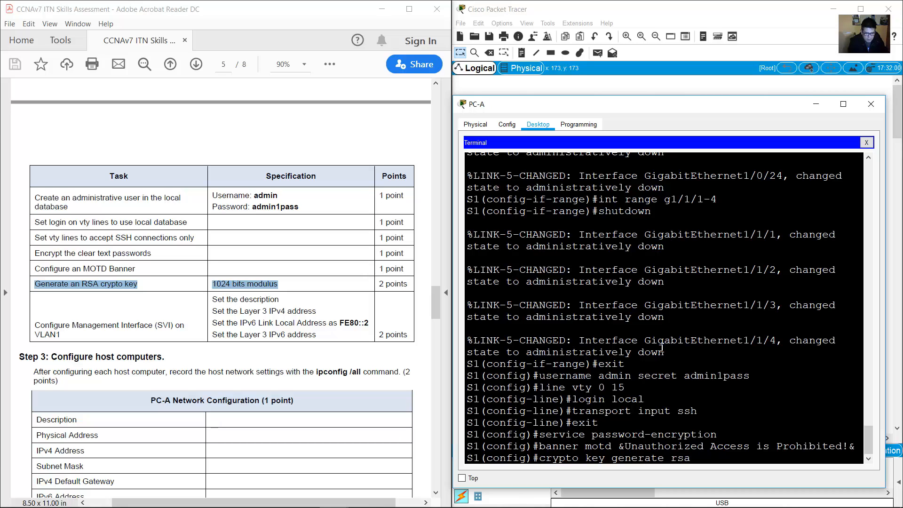
{"action": "type", "text": " general-keys modulus"}
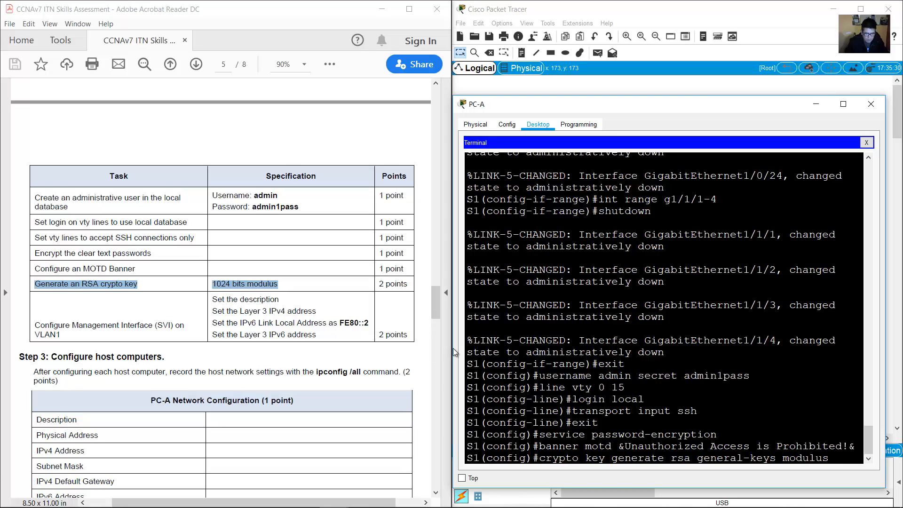
{"action": "left_click_drag", "start_coordinate": [453, 351], "coordinate": [435, 352]}
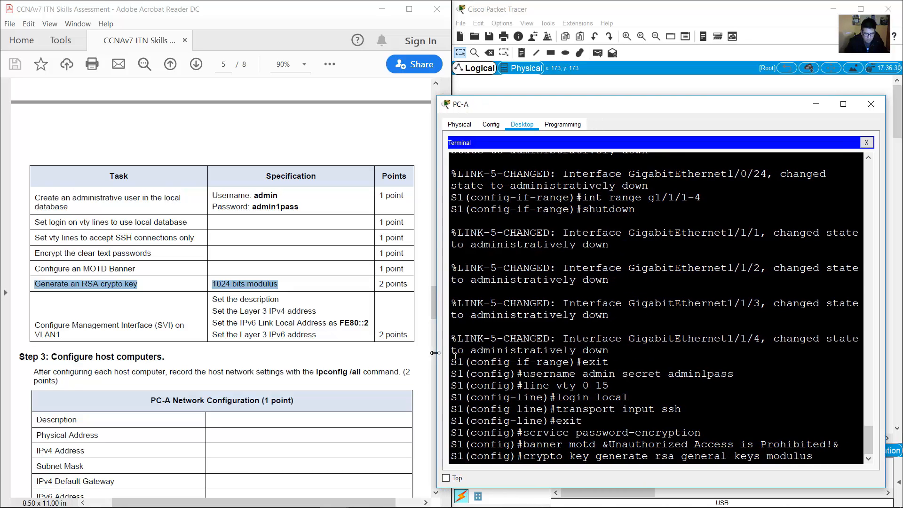
{"action": "type", "text": "1024"}
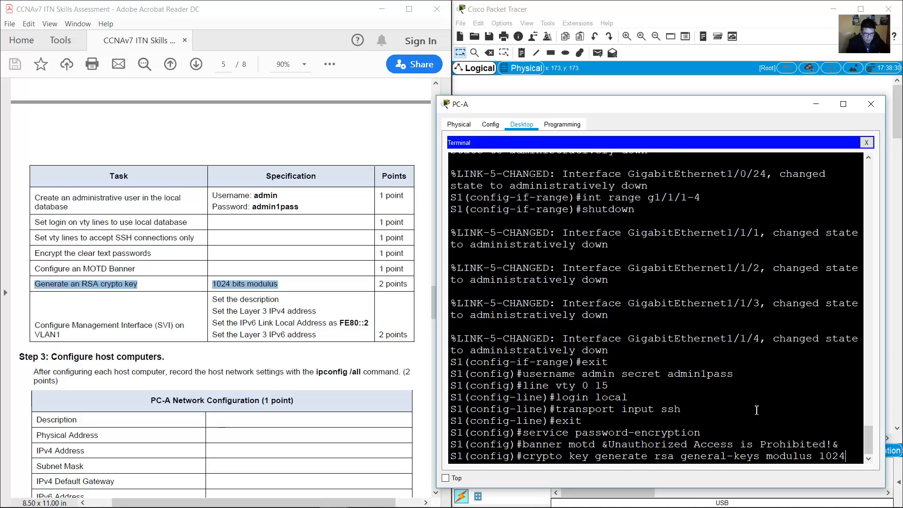
{"action": "key", "text": "Return"}
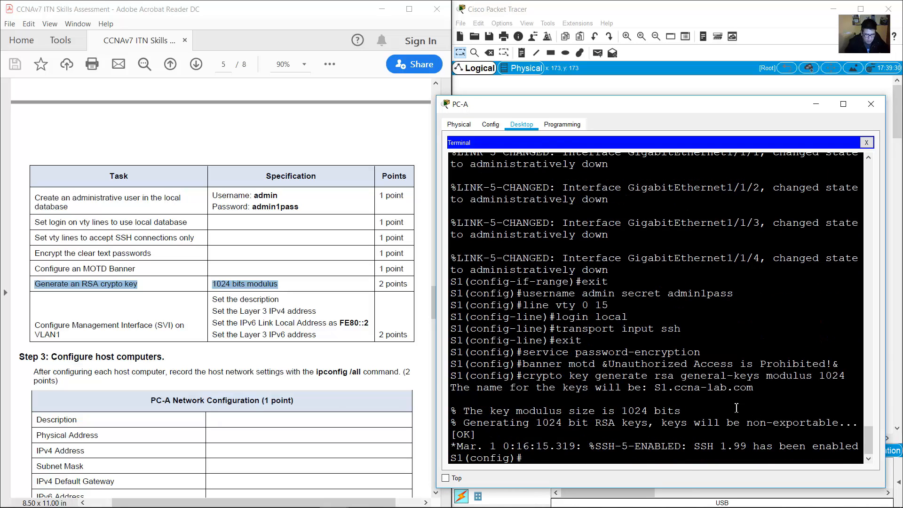
Enter interface VLAN 1 and give it the description 'Subnet A'.
{"action": "left_click_drag", "start_coordinate": [33, 320], "coordinate": [65, 336]}
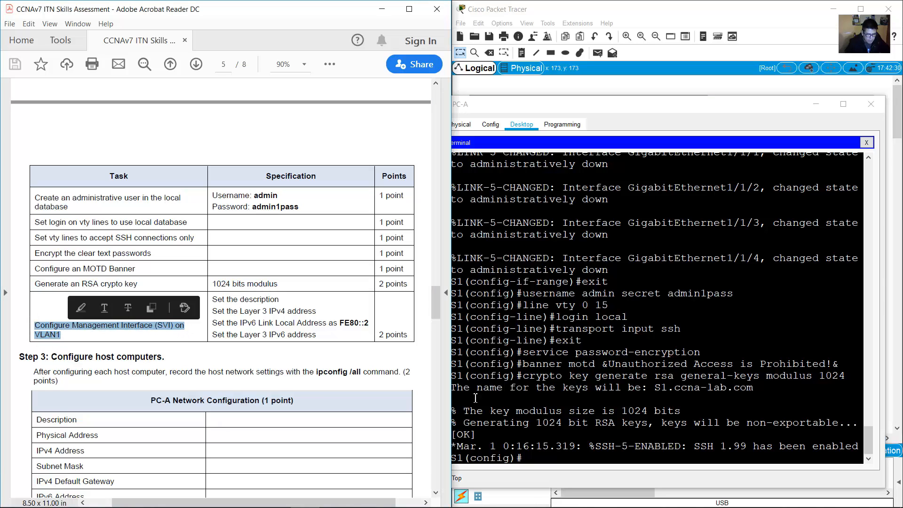
{"action": "left_click", "coordinate": [657, 438]}
{"action": "type", "text": "int van "}
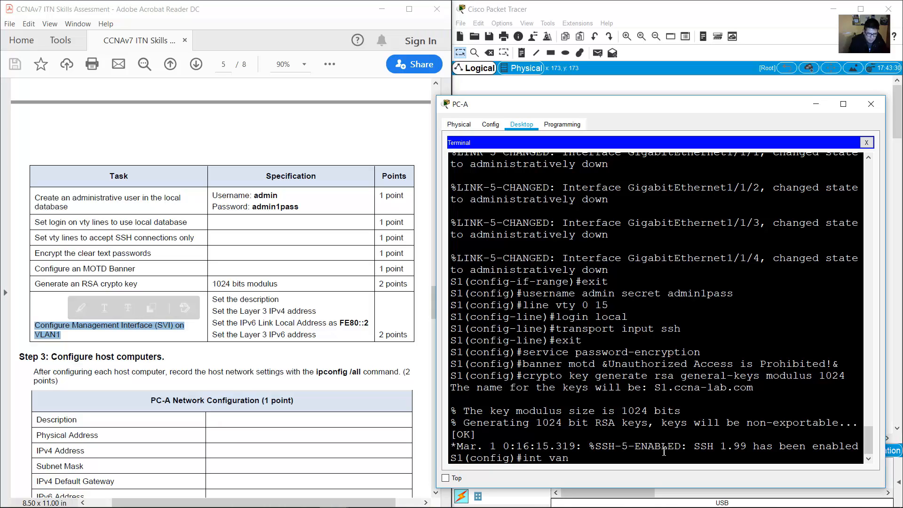
{"action": "type", "text": "lan 1"}
{"action": "key", "text": "Return"}
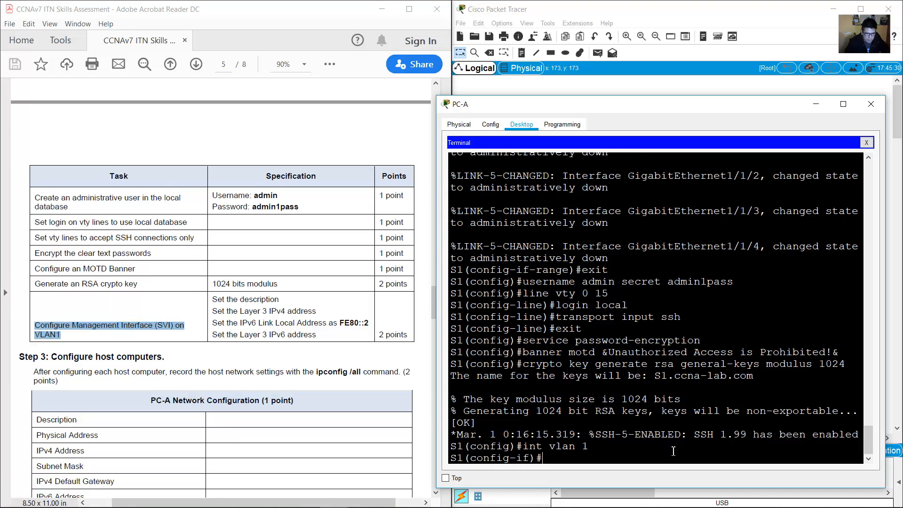
{"action": "left_click_drag", "start_coordinate": [278, 300], "coordinate": [208, 300]}
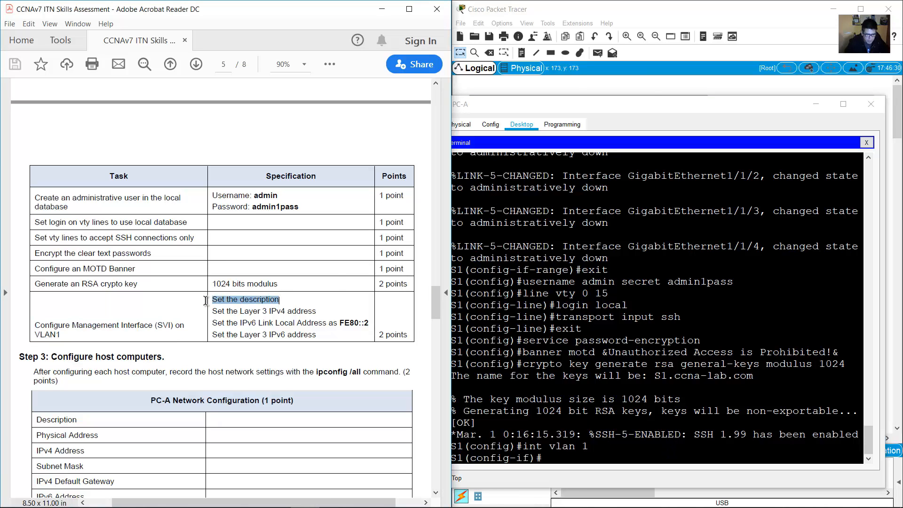
{"action": "left_click", "coordinate": [650, 91]}
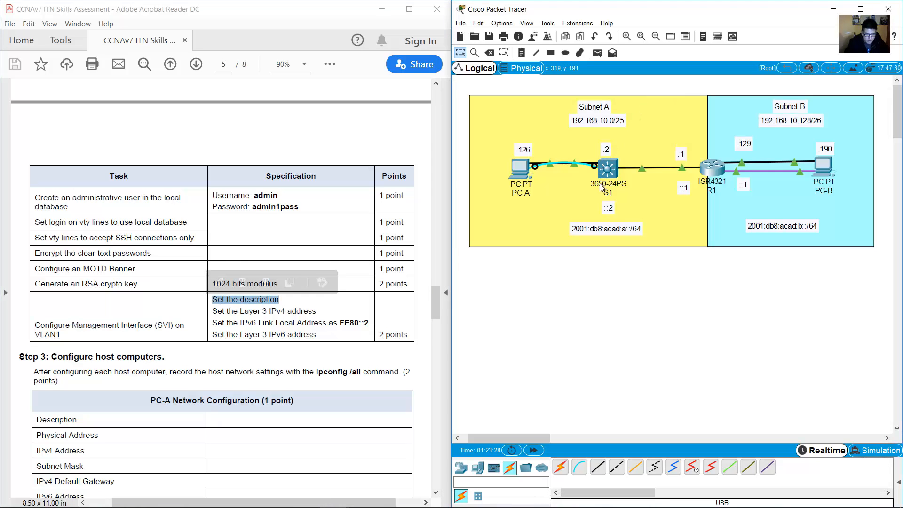
{"action": "left_click_drag", "start_coordinate": [630, 297], "coordinate": [593, 163]}
{"action": "left_click", "coordinate": [559, 297]}
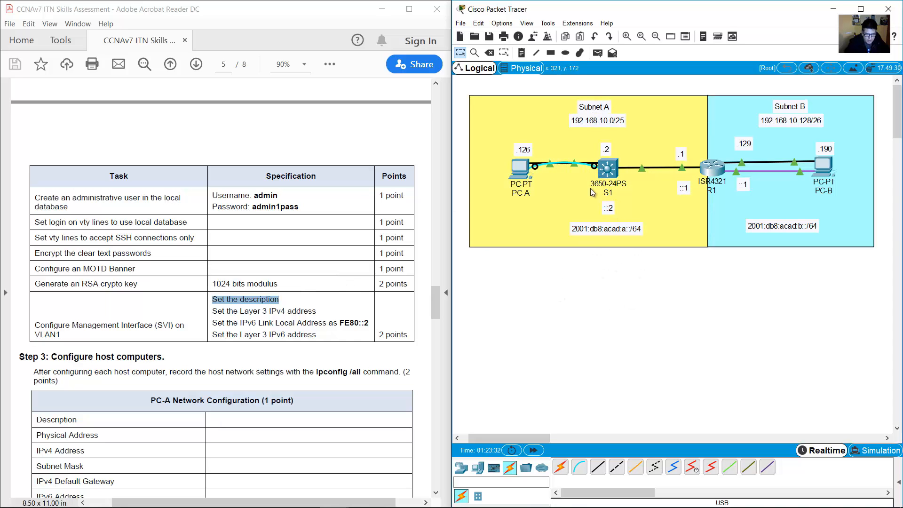
{"action": "left_click", "coordinate": [520, 171]}
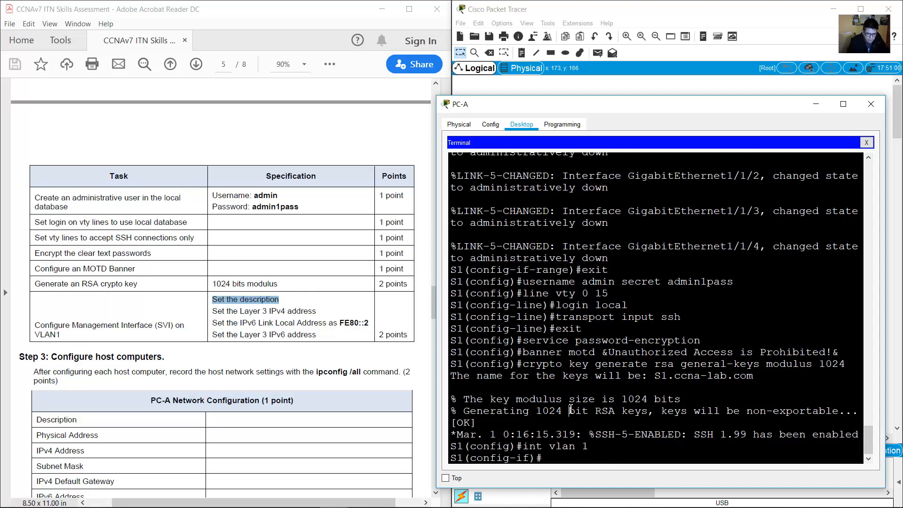
{"action": "type", "text": "description"}
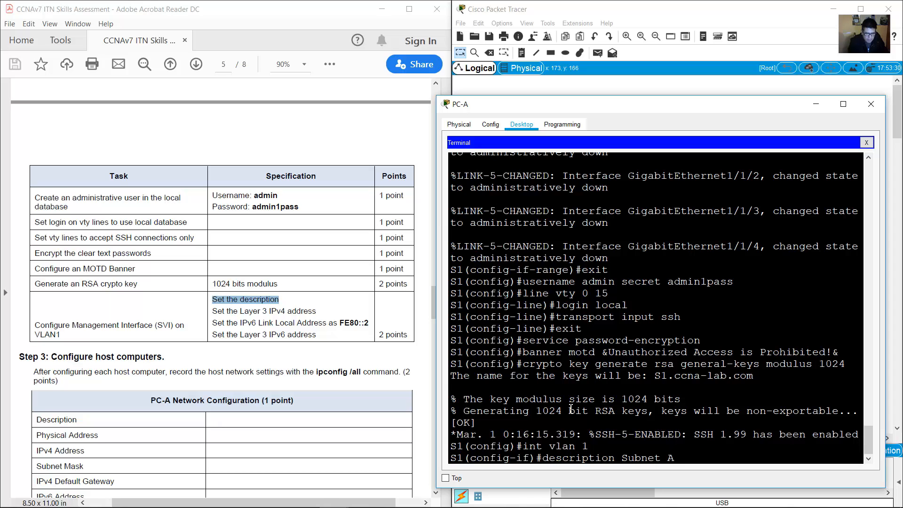
{"action": "type", "text": " Subnet A"}
{"action": "key", "text": "Return"}
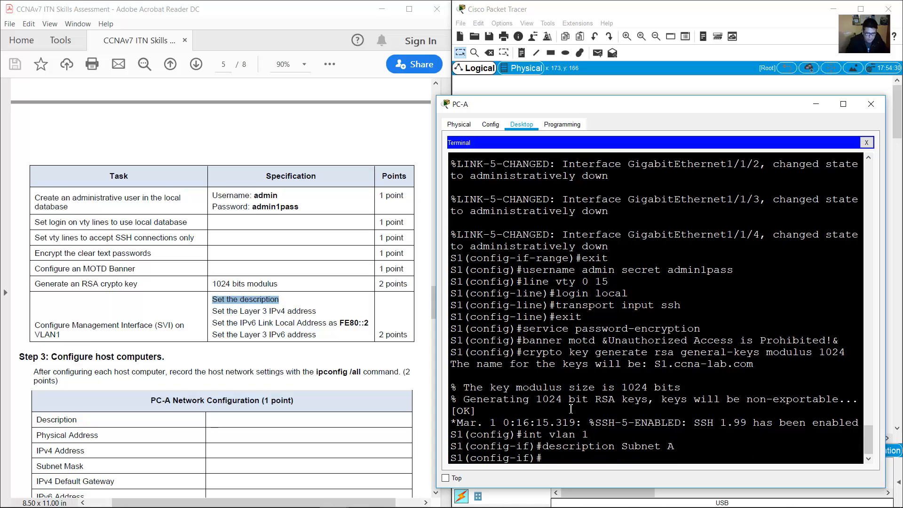
{"action": "left_click_drag", "start_coordinate": [240, 311], "coordinate": [285, 310]}
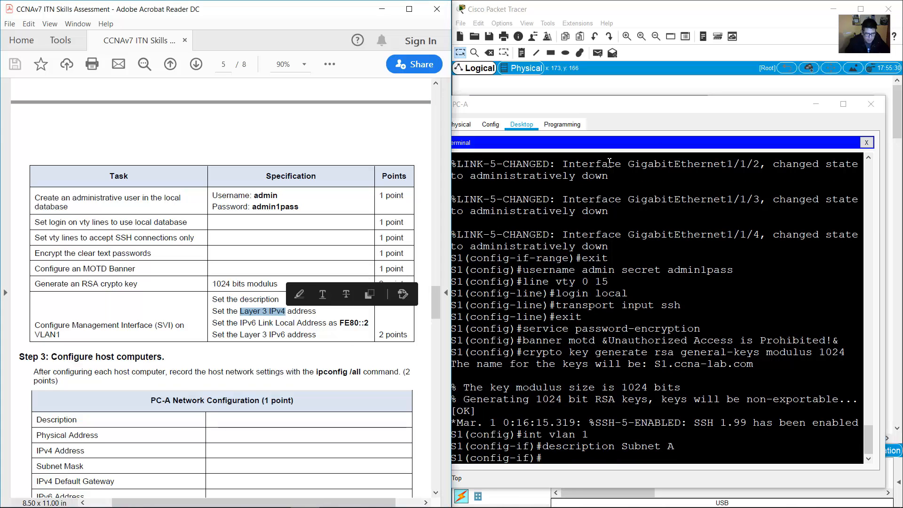
Check S1's .2 address and the Subnet A network notes on the topology.
{"action": "left_click", "coordinate": [643, 84]}
{"action": "left_click", "coordinate": [610, 149]}
{"action": "left_click_drag", "start_coordinate": [612, 149], "coordinate": [601, 148]}
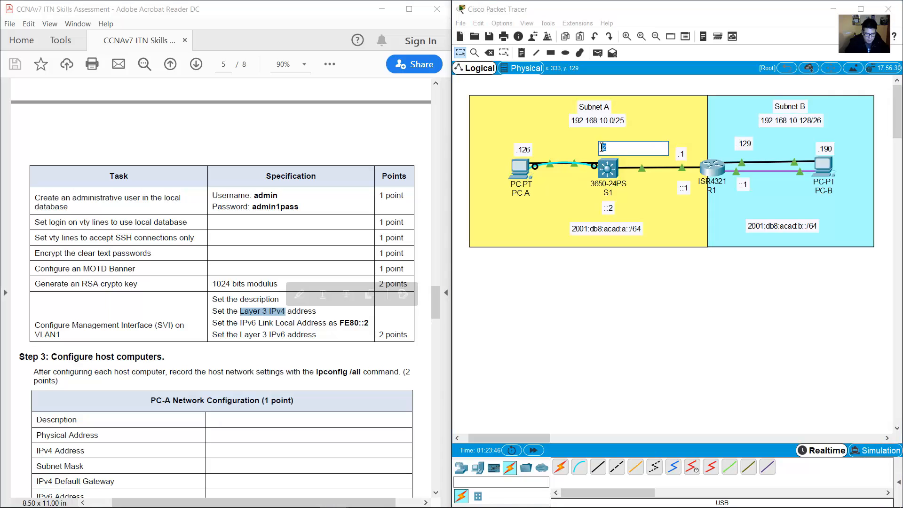
{"action": "left_click", "coordinate": [581, 120]}
{"action": "left_click_drag", "start_coordinate": [569, 119], "coordinate": [603, 148]}
{"action": "left_click", "coordinate": [609, 149]}
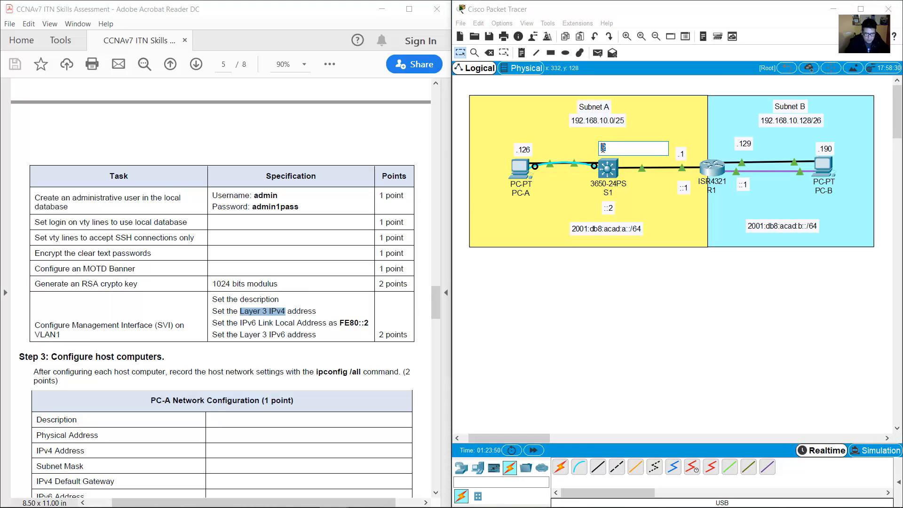
{"action": "left_click", "coordinate": [521, 168]}
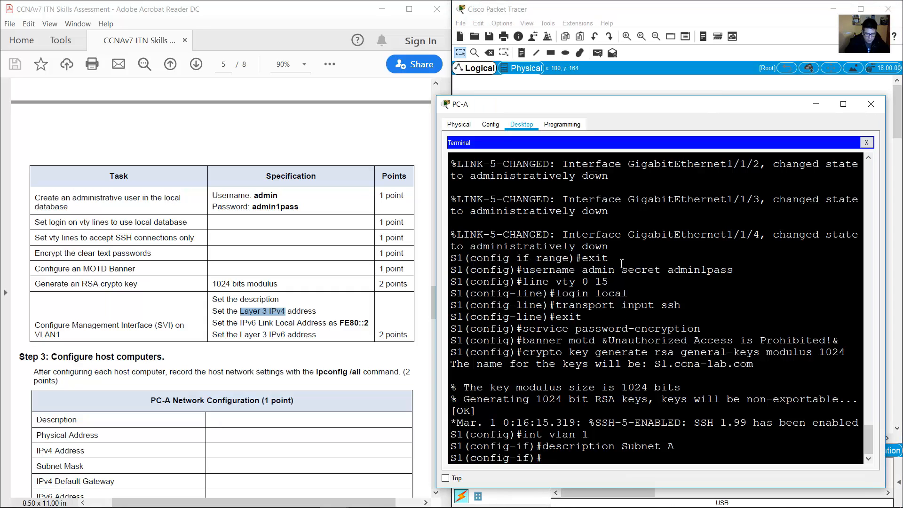
Assign VLAN 1 the address 192.168.10.2 with mask 255.255.255.128.
{"action": "type", "text": "ip address"}
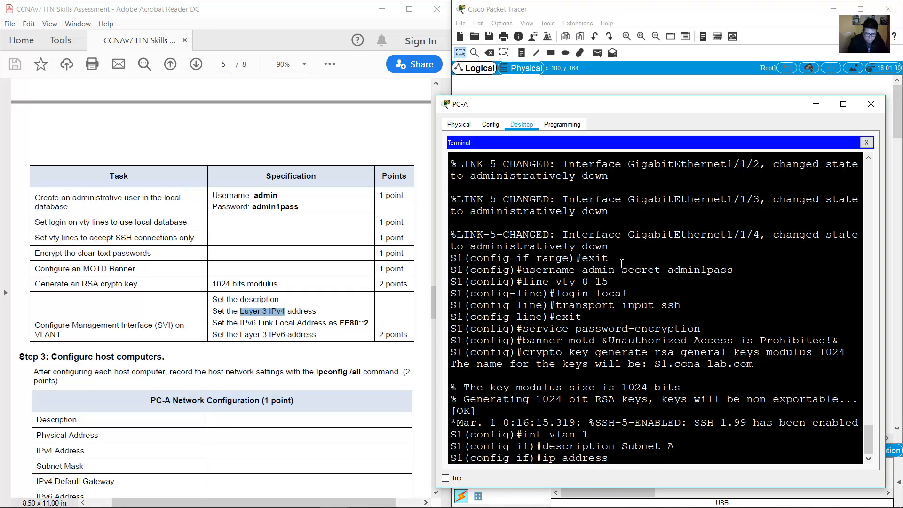
{"action": "type", "text": " 192.168.10.2"}
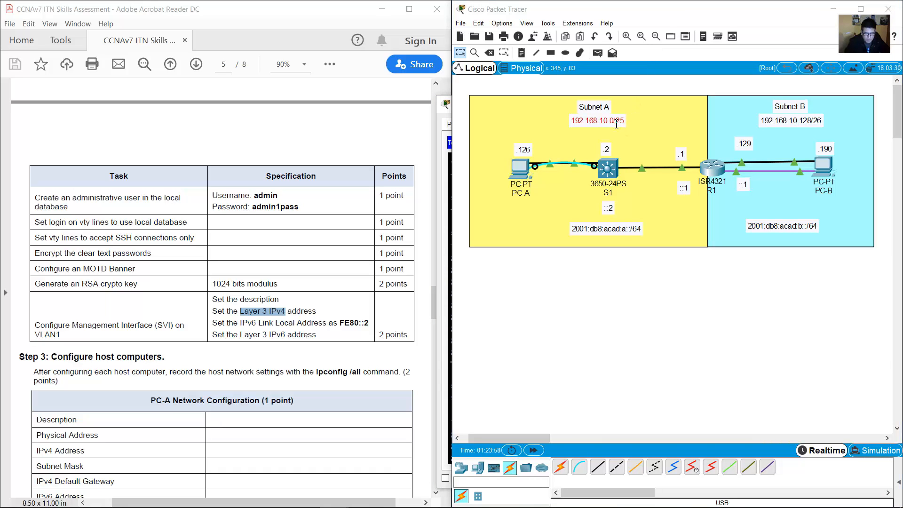
{"action": "left_click", "coordinate": [613, 118]}
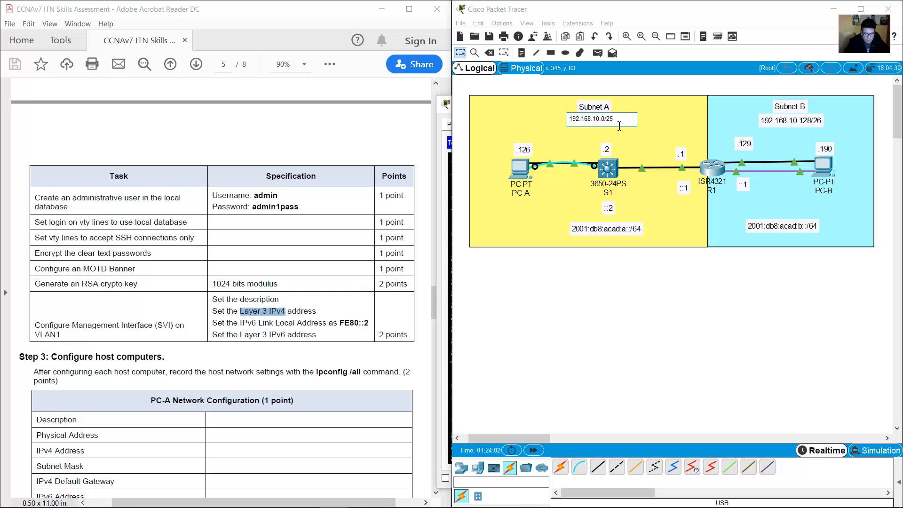
{"action": "left_click_drag", "start_coordinate": [615, 120], "coordinate": [605, 119]}
{"action": "double_click", "coordinate": [517, 170]}
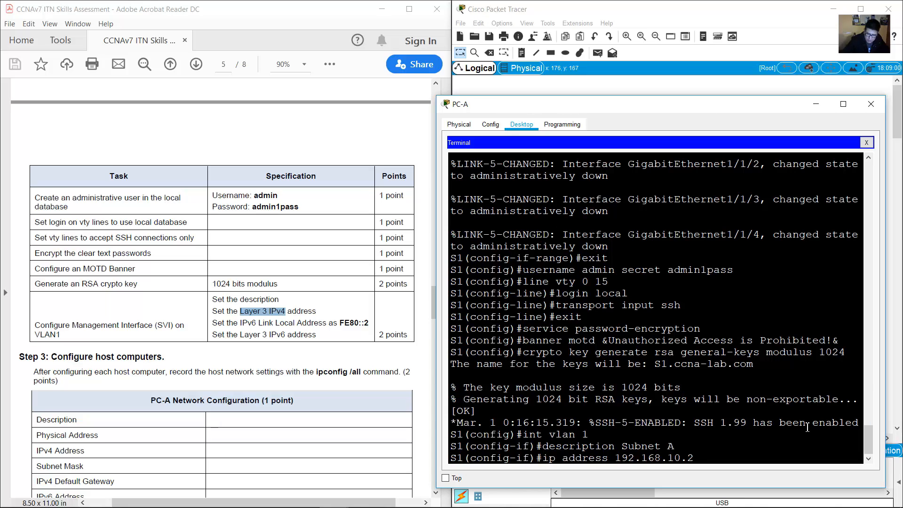
{"action": "type", "text": "255.255.255"}
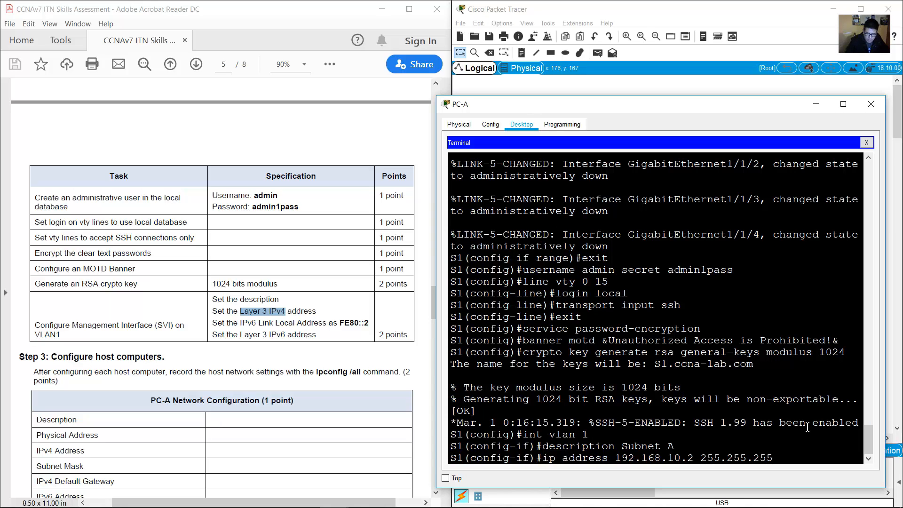
{"action": "type", "text": ".128"}
{"action": "key", "text": "Return"}
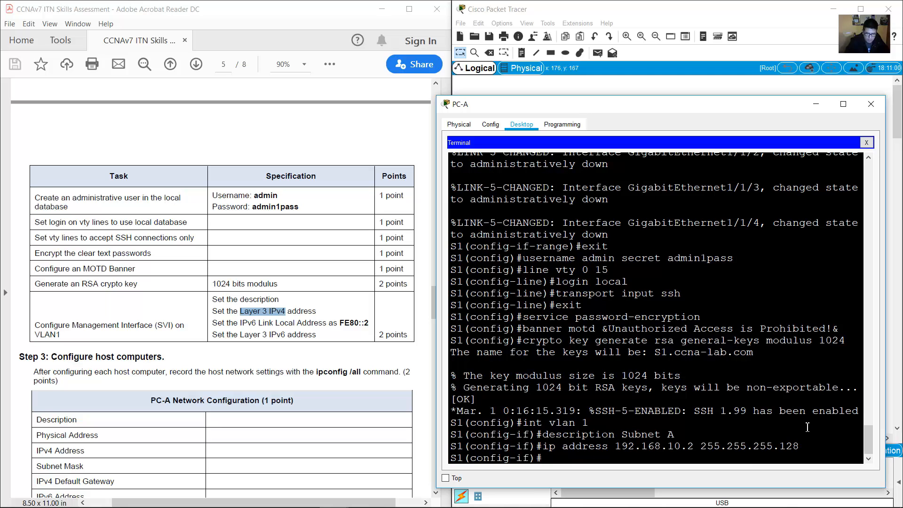
{"action": "left_click_drag", "start_coordinate": [226, 322], "coordinate": [369, 324]}
Give VLAN 1 the link-local IPv6 address fe80::2.
{"action": "left_click", "coordinate": [643, 392]}
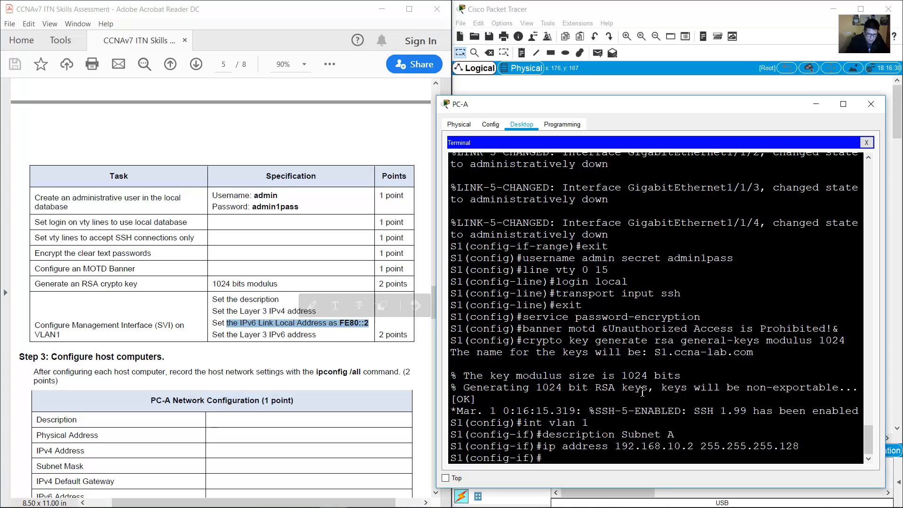
{"action": "type", "text": "ipv6 addres"}
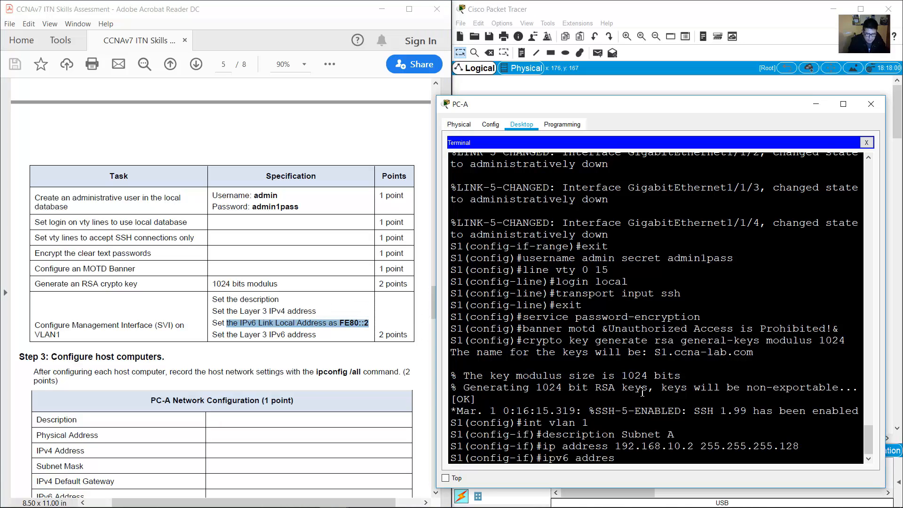
{"action": "type", "text": " fe80::2 link-local"}
{"action": "key", "text": "Return"}
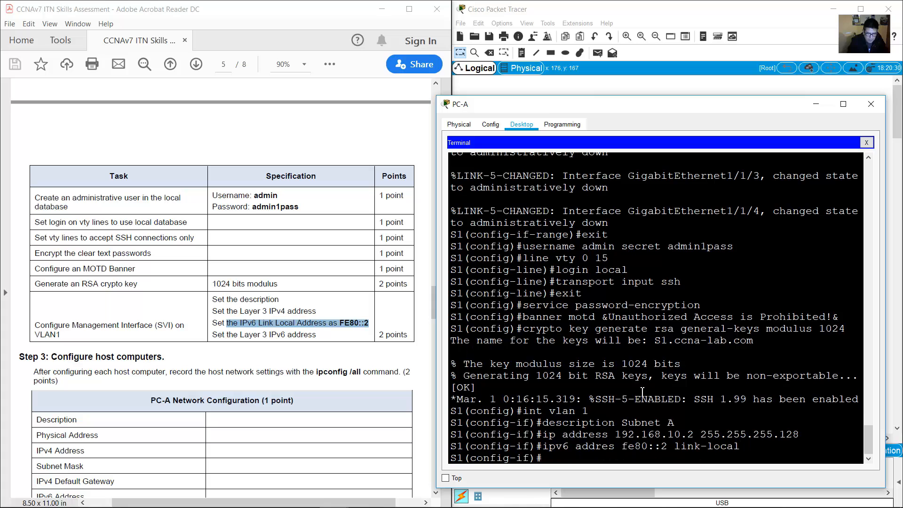
Add global address 2001:db8:acad:a::2/64 to VLAN 1 and bring the interface up.
{"action": "left_click_drag", "start_coordinate": [240, 335], "coordinate": [316, 335]}
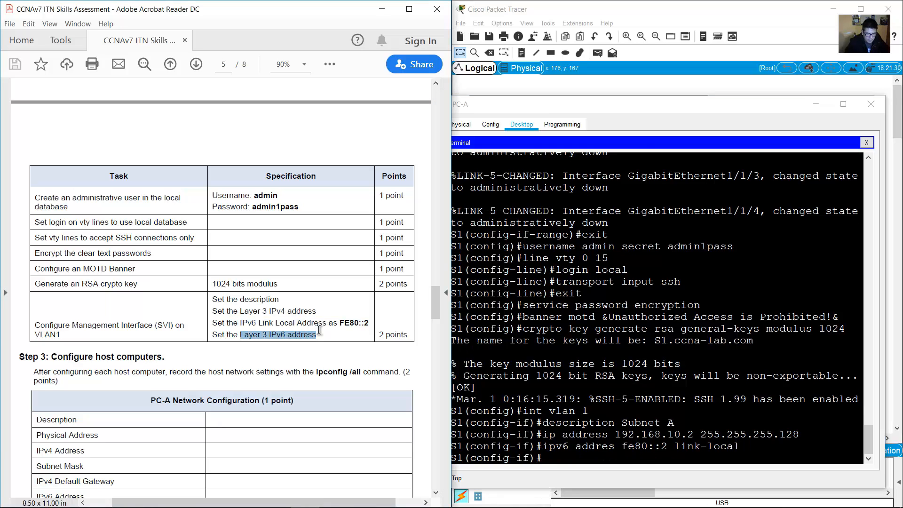
{"action": "left_click", "coordinate": [627, 88]}
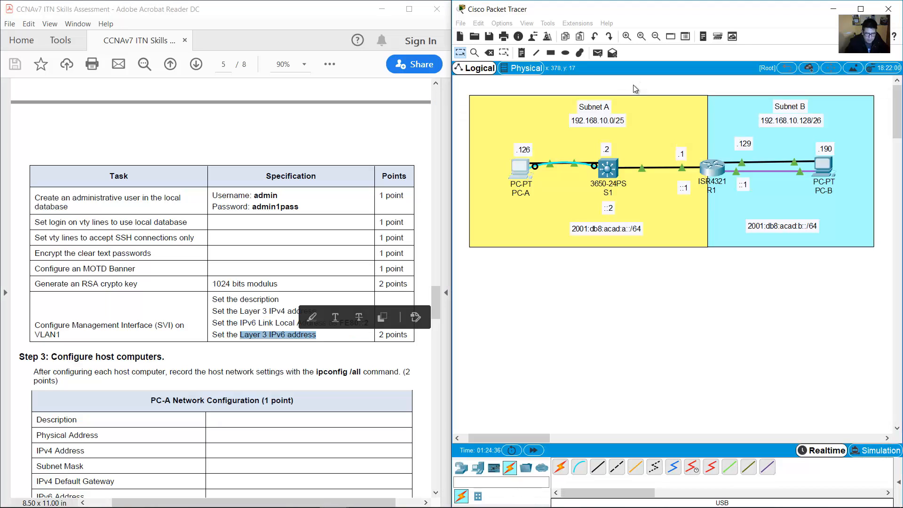
{"action": "double_click", "coordinate": [603, 206]}
{"action": "double_click", "coordinate": [583, 229]}
{"action": "left_click_drag", "start_coordinate": [570, 227], "coordinate": [619, 226]}
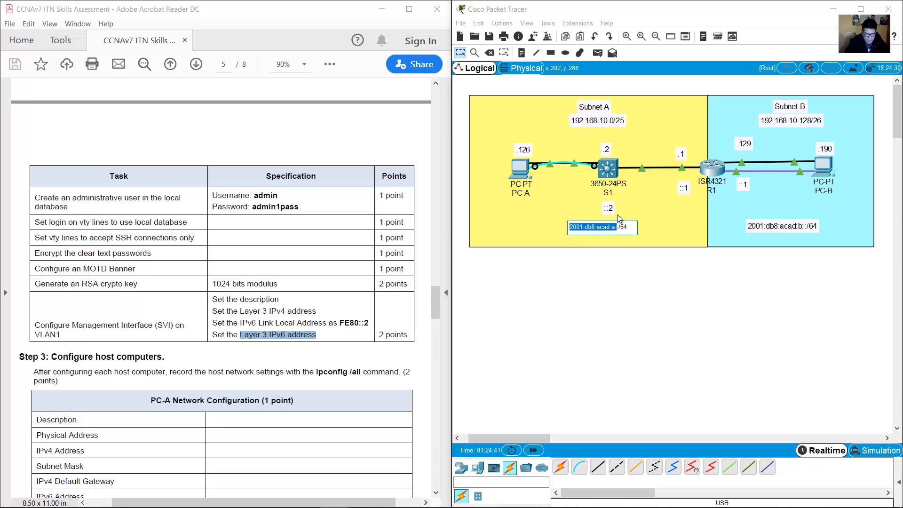
{"action": "left_click", "coordinate": [613, 208]}
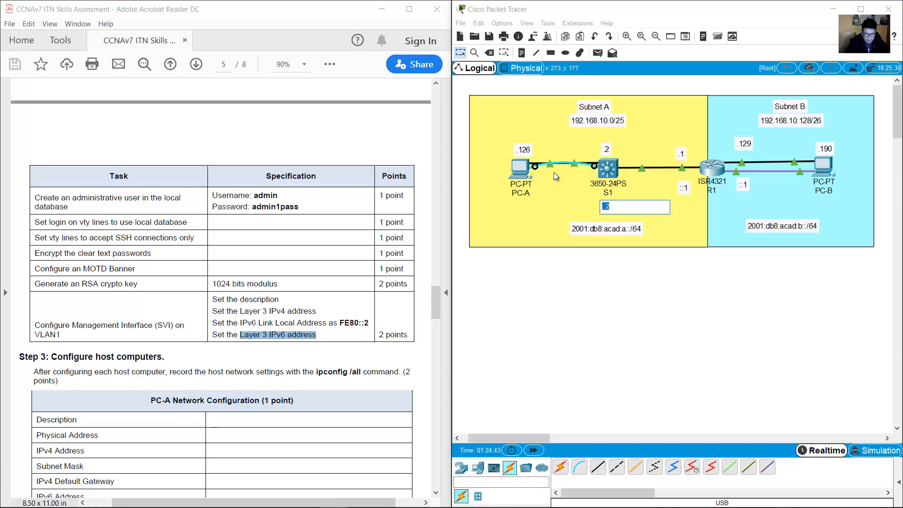
{"action": "left_click", "coordinate": [519, 175]}
{"action": "key", "text": "Up"}
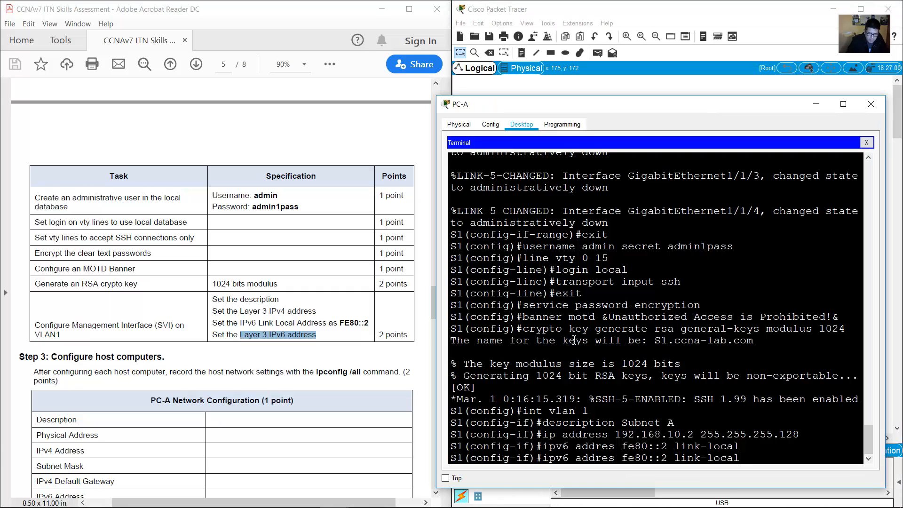
{"action": "key", "text": "BackSpace"}
{"action": "key", "text": "BackSpace"}
{"action": "key", "text": "BackSpace"}
{"action": "key", "text": "BackSpace"}
{"action": "key", "text": "BackSpace"}
{"action": "key", "text": "BackSpace"}
{"action": "key", "text": "BackSpace"}
{"action": "key", "text": "BackSpace"}
{"action": "key", "text": "BackSpace"}
{"action": "key", "text": "BackSpace"}
{"action": "key", "text": "BackSpace"}
{"action": "key", "text": "BackSpace"}
{"action": "key", "text": "BackSpace"}
{"action": "key", "text": "BackSpace"}
{"action": "key", "text": "BackSpace"}
{"action": "key", "text": "BackSpace"}
{"action": "key", "text": "BackSpace"}
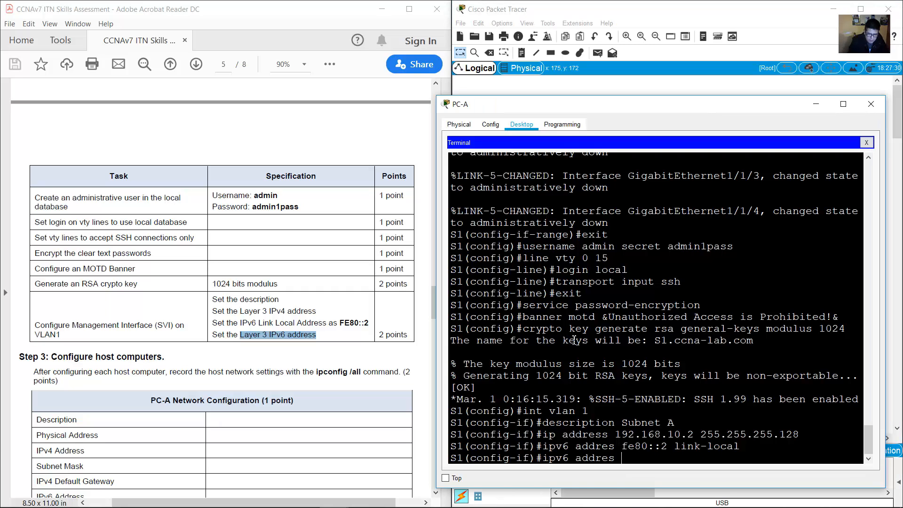
{"action": "type", "text": "2001:db8:aca"}
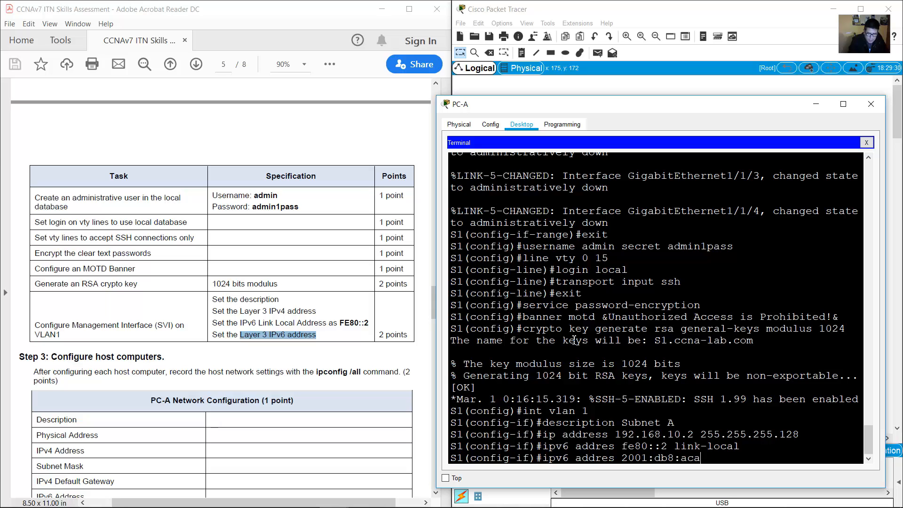
{"action": "type", "text": "d:a::2/64"}
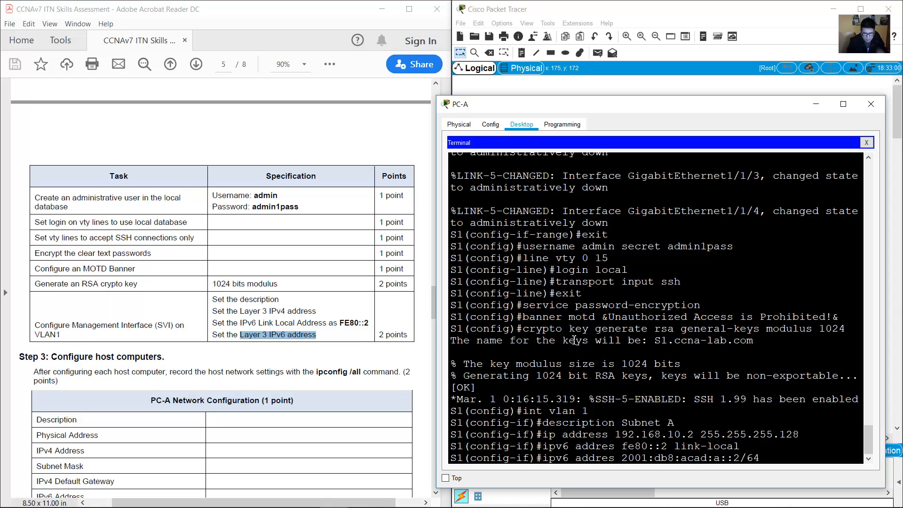
{"action": "key", "text": "Return"}
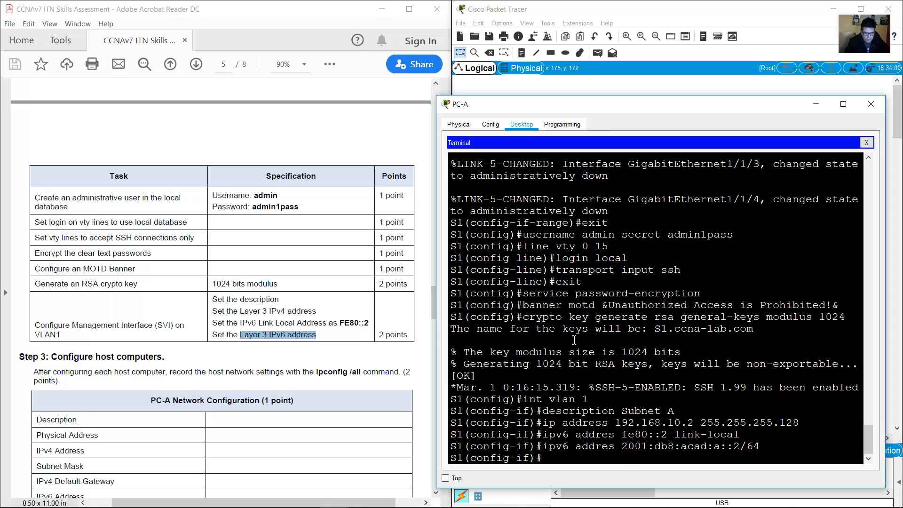
{"action": "type", "text": "no shut"}
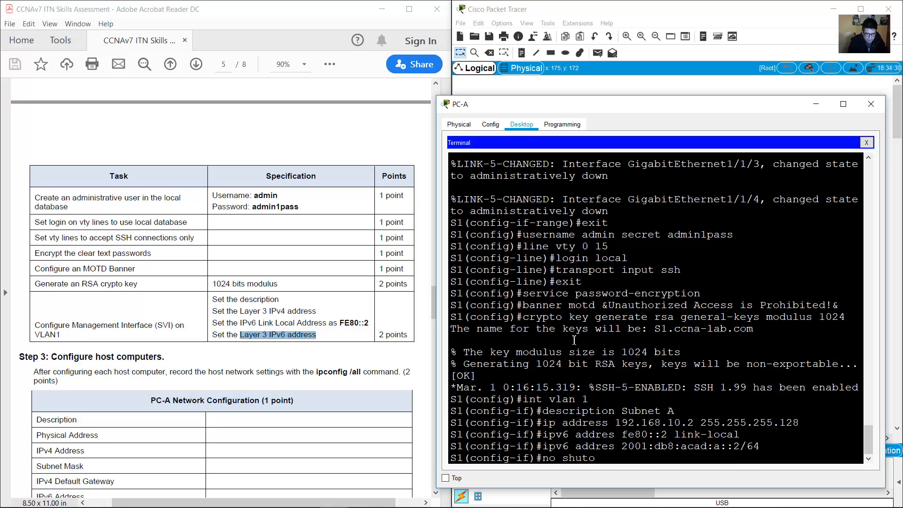
{"action": "type", "text": "down"}
{"action": "key", "text": "Return"}
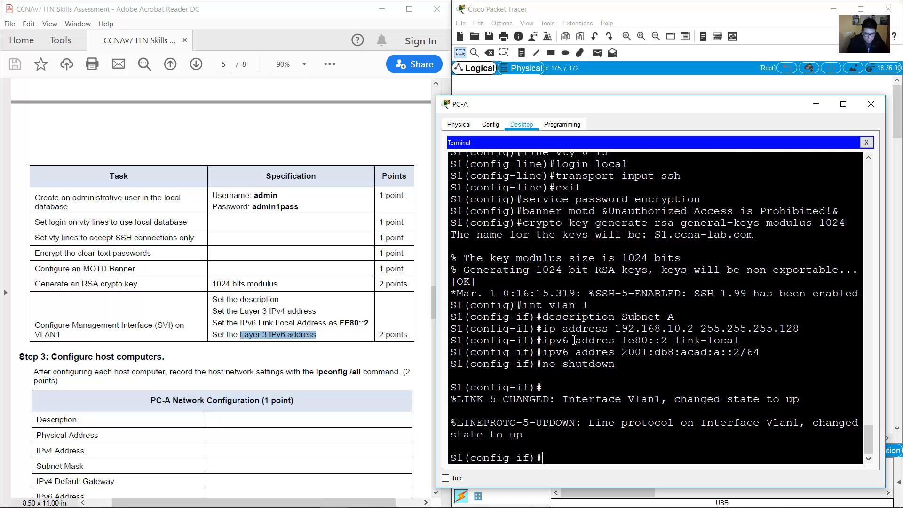
Exit VLAN 1 interface configuration back to global configuration.
{"action": "left_click", "coordinate": [359, 351]}
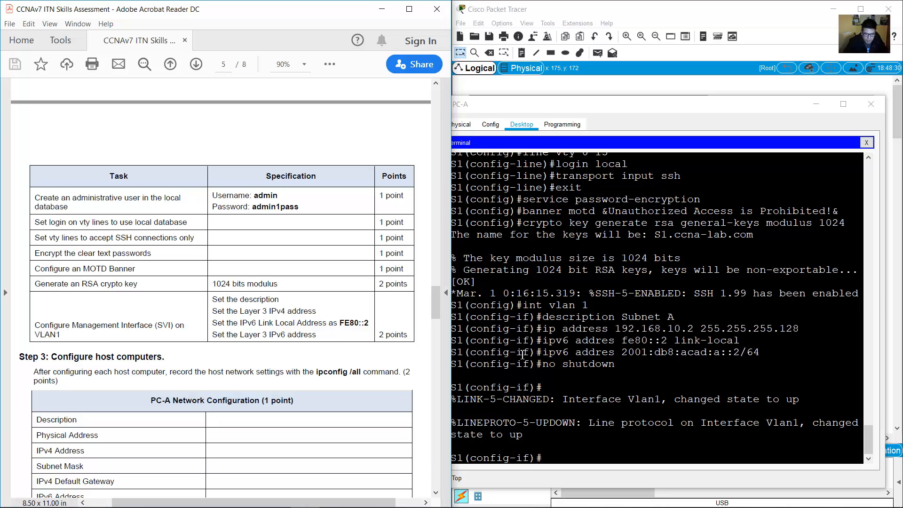
{"action": "left_click", "coordinate": [534, 459]}
{"action": "left_click_drag", "start_coordinate": [533, 460], "coordinate": [478, 459]}
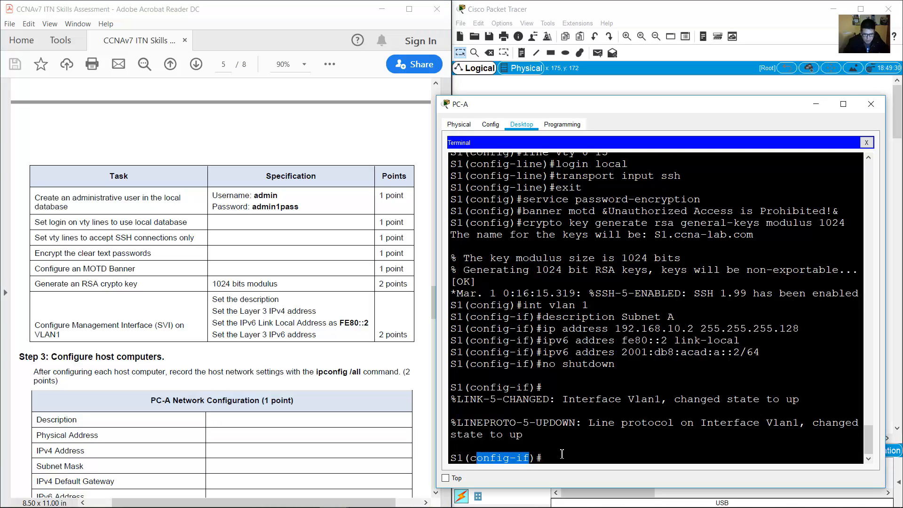
{"action": "left_click", "coordinate": [561, 454]}
{"action": "type", "text": "exit"}
{"action": "key", "text": "Return"}
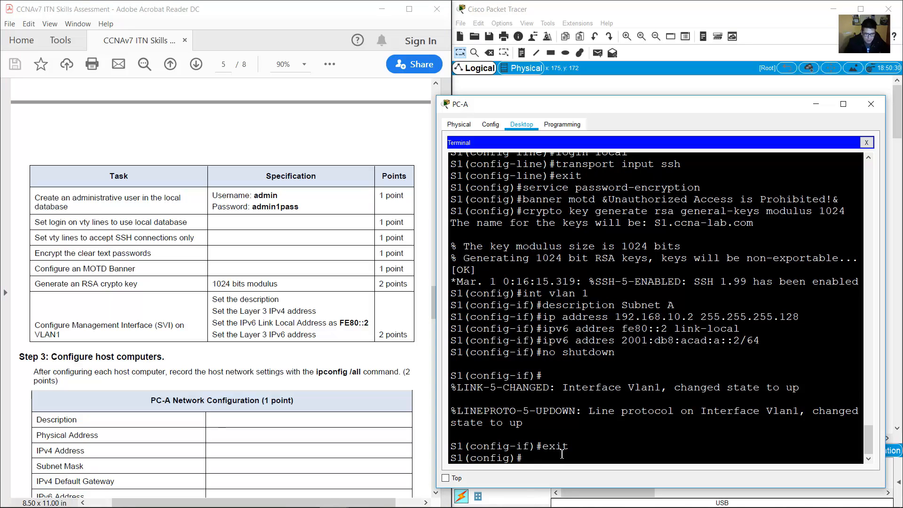
Set S1's default gateway to 192.168.10.1, then bring the topology back into view.
{"action": "left_click_drag", "start_coordinate": [524, 457], "coordinate": [442, 457]}
{"action": "left_click", "coordinate": [559, 461]}
{"action": "type", "text": "ip default-gate"}
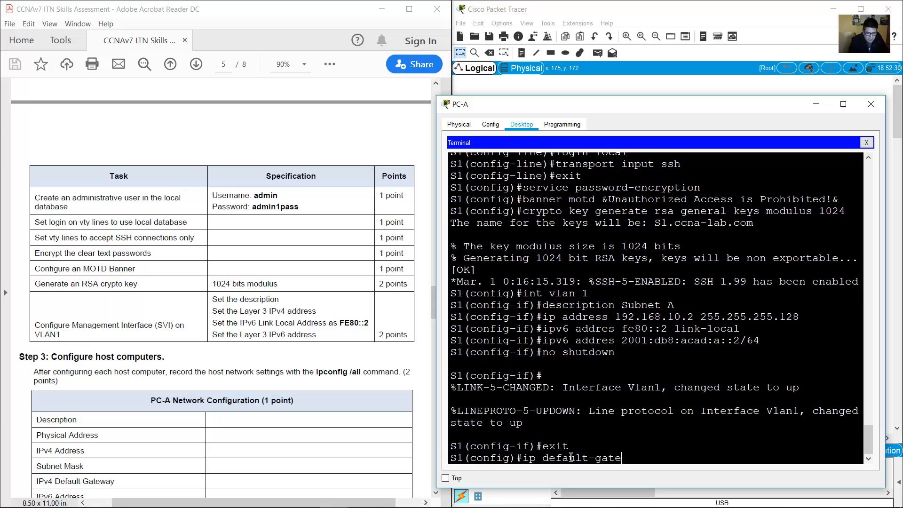
{"action": "type", "text": "way"}
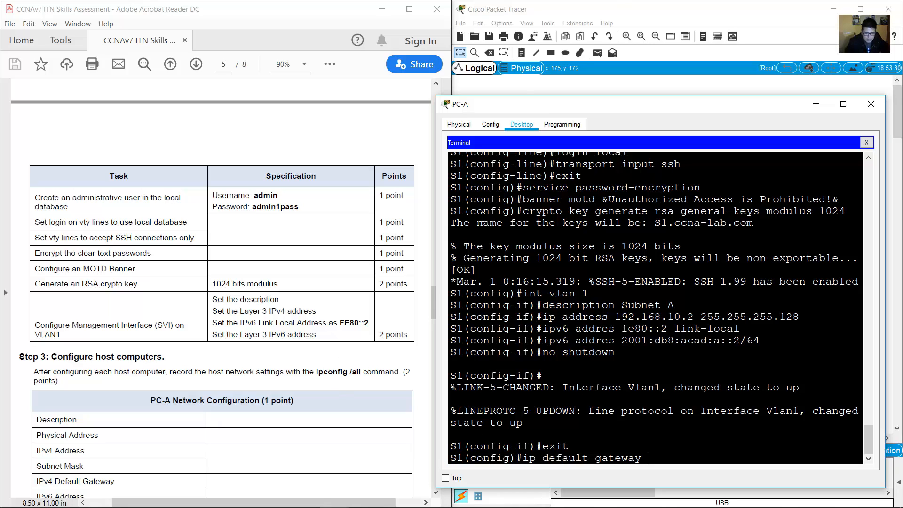
{"action": "left_click", "coordinate": [619, 4]}
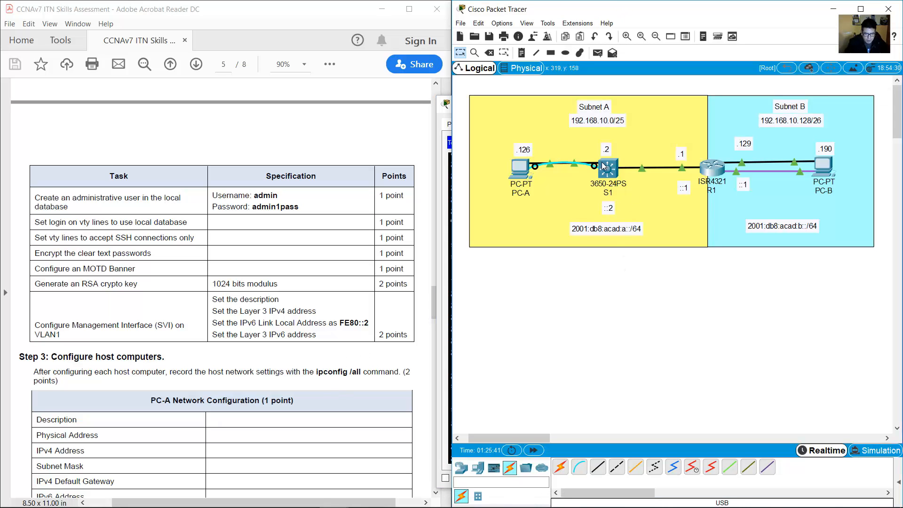
{"action": "left_click_drag", "start_coordinate": [615, 300], "coordinate": [711, 385]}
{"action": "mouse_move", "coordinate": [684, 170]}
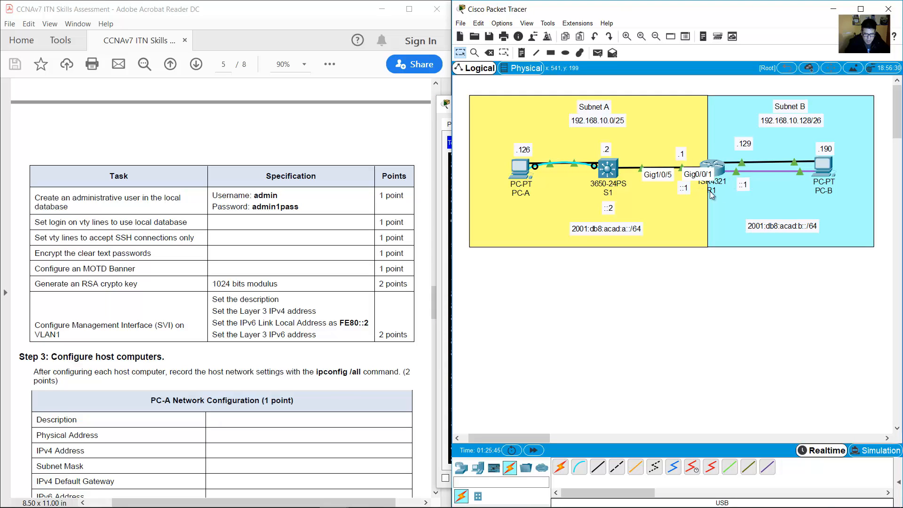
{"action": "left_click", "coordinate": [685, 155]}
{"action": "double_click", "coordinate": [685, 156]}
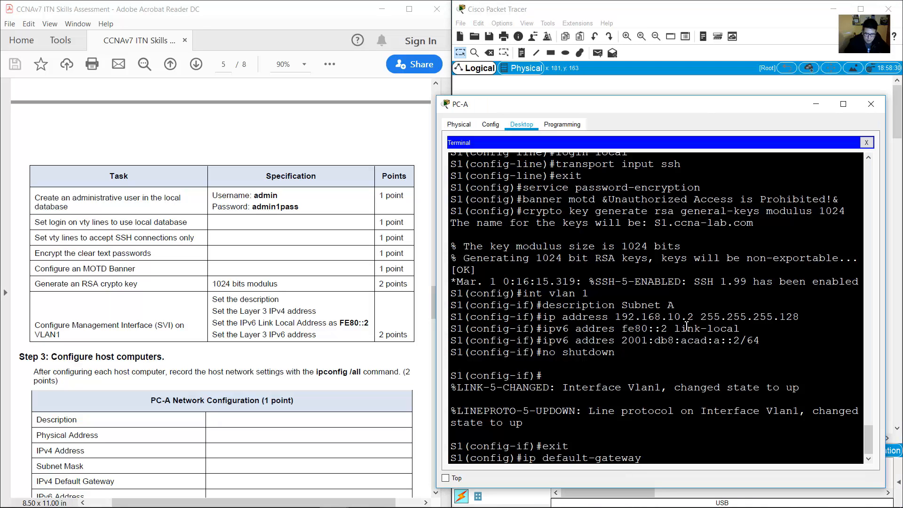
{"action": "type", "text": "8.10"}
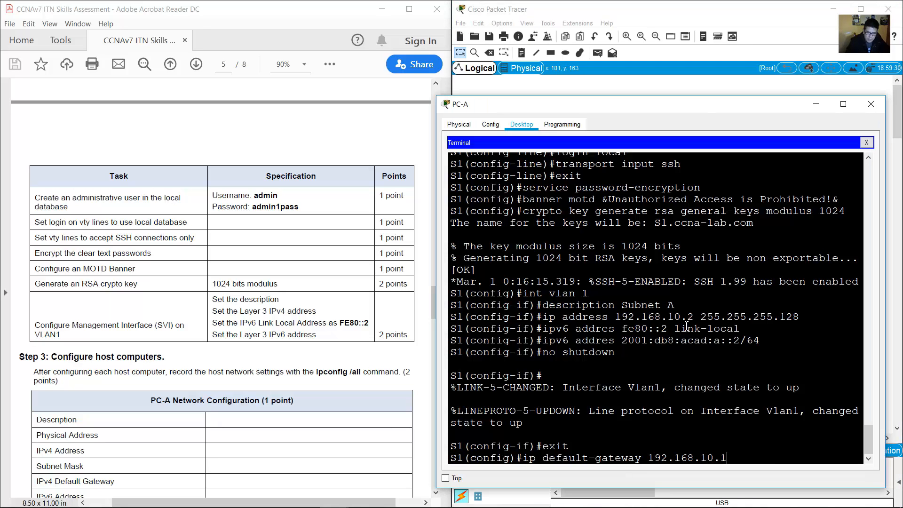
{"action": "type", "text": ".1"}
{"action": "key", "text": "Return"}
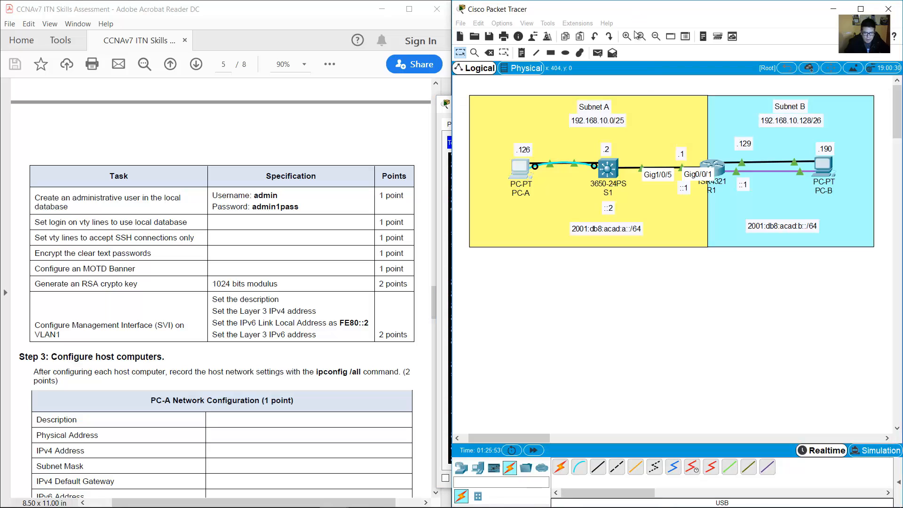
{"action": "left_click", "coordinate": [636, 13]}
{"action": "double_click", "coordinate": [684, 188]}
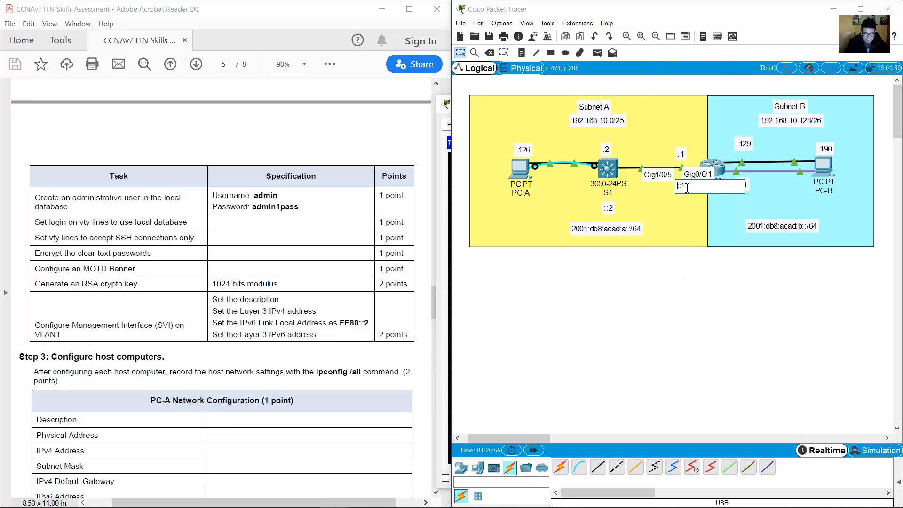
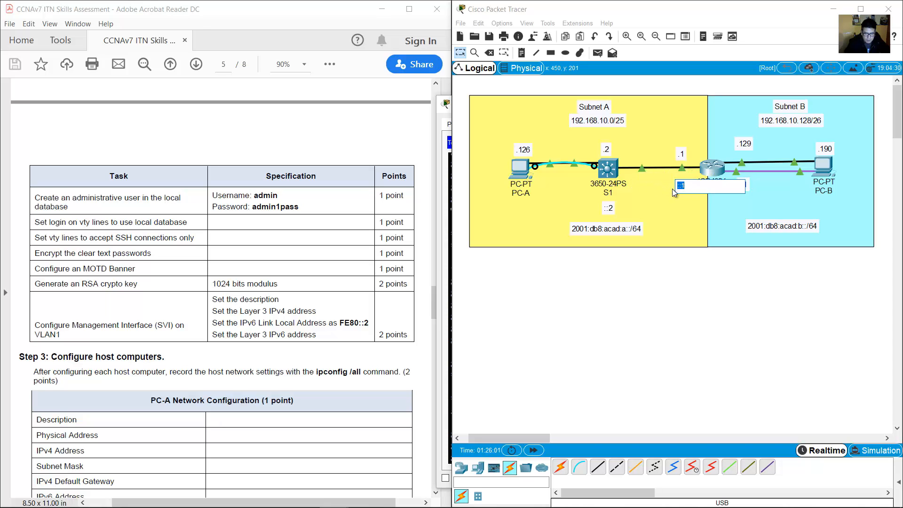
Commit the ::1 note beside R1 and open PC-A's device window.
{"action": "left_click", "coordinate": [678, 187]}
{"action": "left_click", "coordinate": [642, 348]}
{"action": "left_click", "coordinate": [522, 173]}
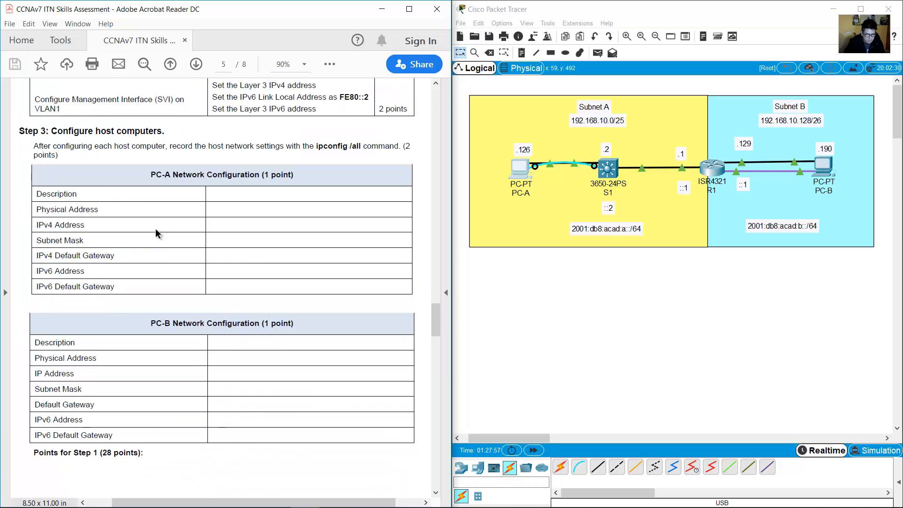
Highlight the 'Configure host computers' step heading in the PDF, then reopen PC-A.
{"action": "left_click_drag", "start_coordinate": [70, 132], "coordinate": [151, 137]}
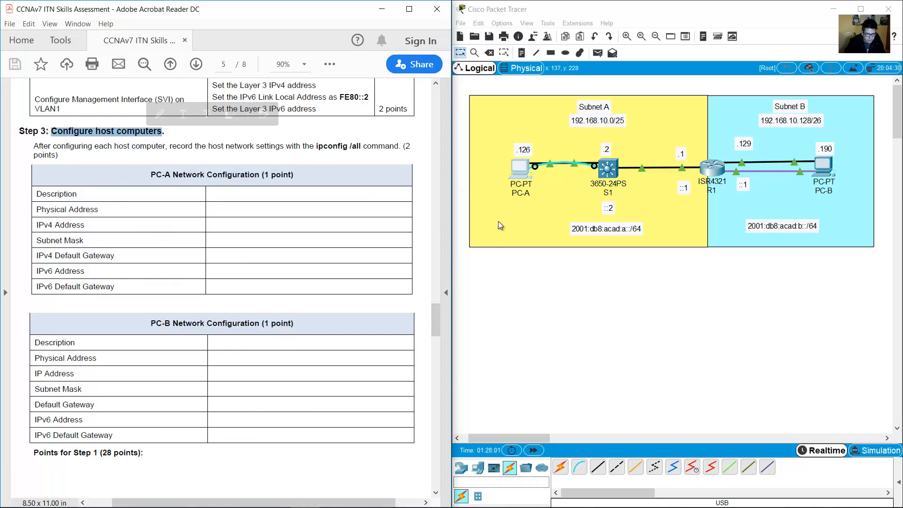
{"action": "left_click", "coordinate": [498, 278]}
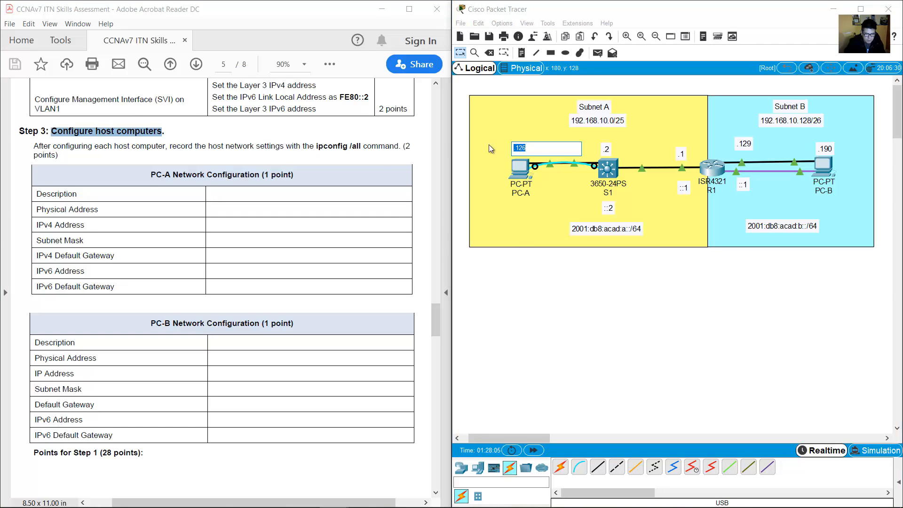
{"action": "left_click", "coordinate": [519, 172]}
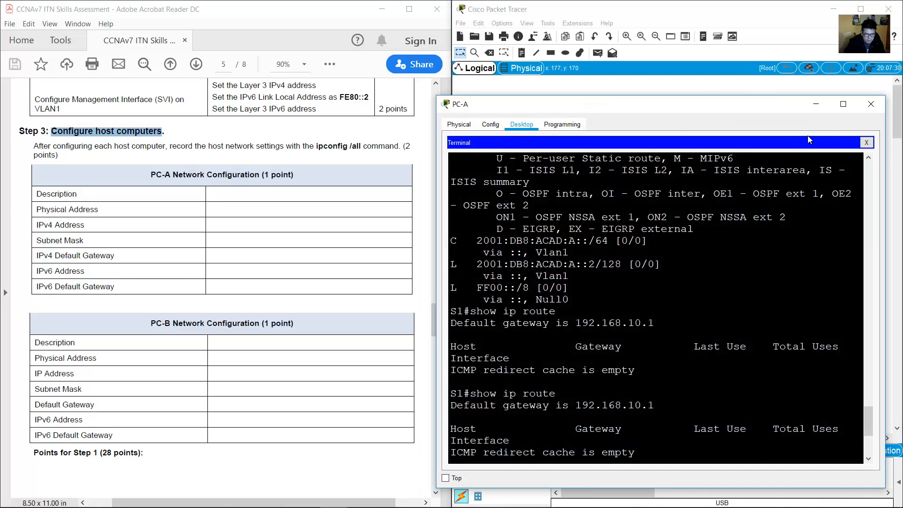
Enter PC-A's IPv4 address 192.168.10.126, checking Subnet A's prefix length.
{"action": "left_click", "coordinate": [866, 142]}
{"action": "left_click", "coordinate": [484, 175]}
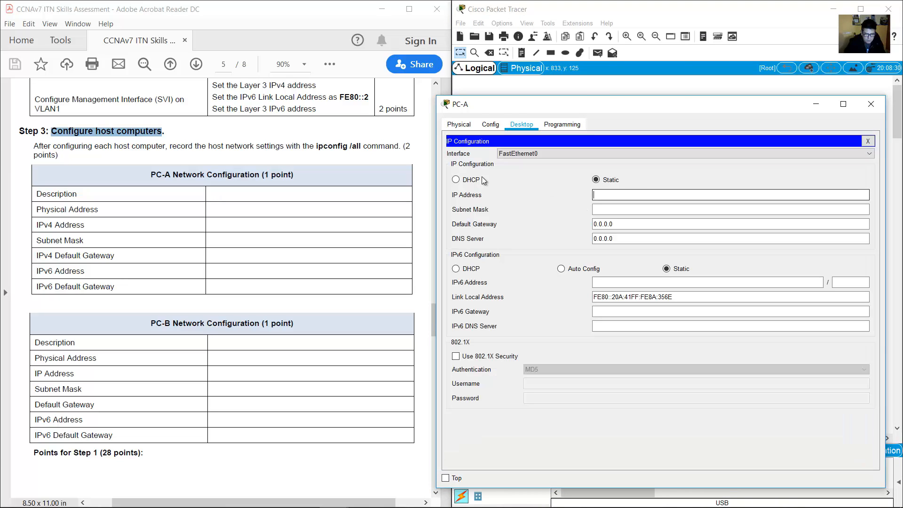
{"action": "type", "text": "192.168.10.126"}
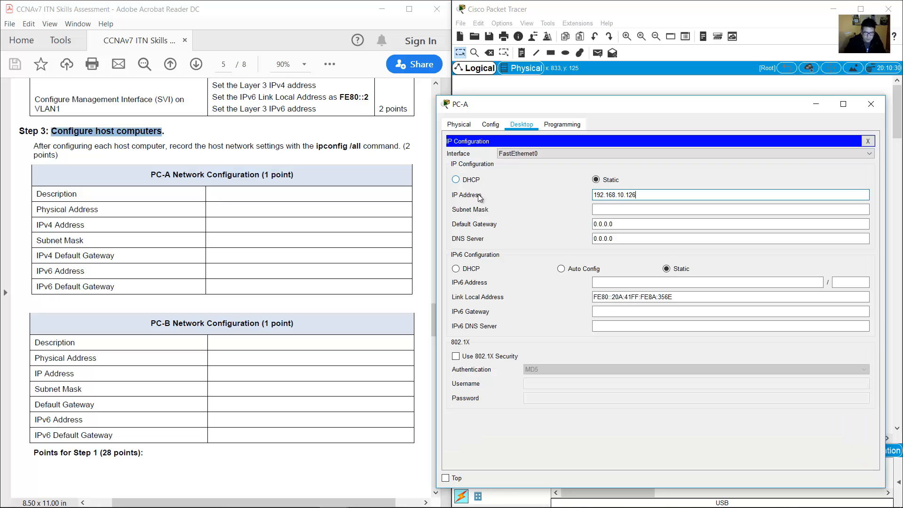
{"action": "left_click", "coordinate": [654, 13]}
{"action": "left_click", "coordinate": [620, 124]}
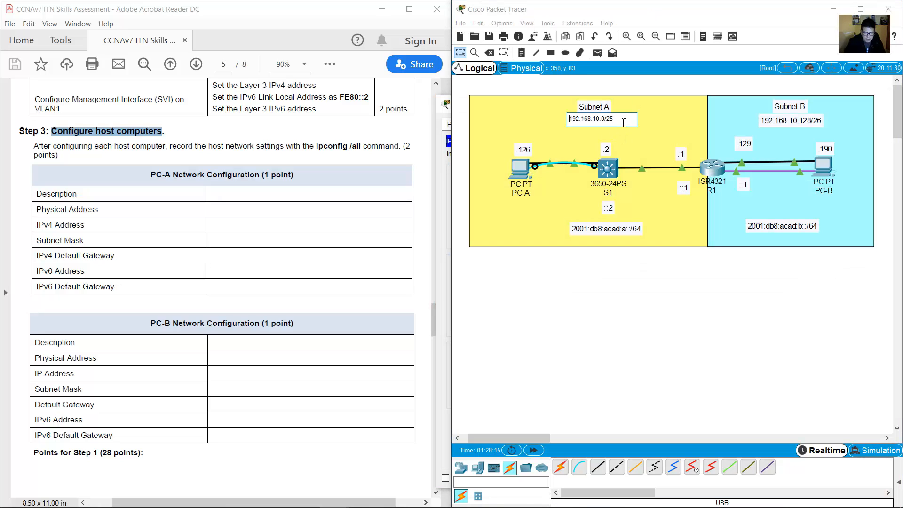
{"action": "left_click_drag", "start_coordinate": [624, 122], "coordinate": [607, 122]}
{"action": "left_click", "coordinate": [523, 171]}
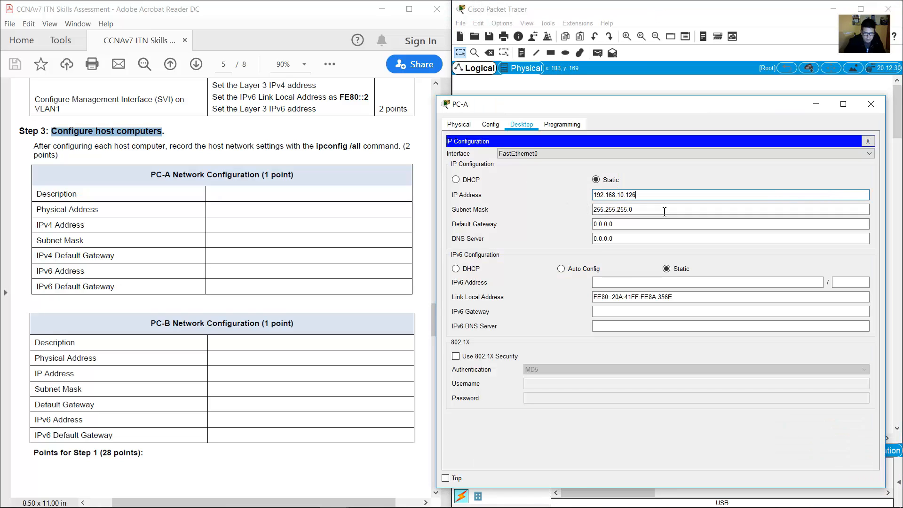
Set PC-A's subnet mask to 255.255.255.128 and default gateway to 192.168.10.1.
{"action": "left_click_drag", "start_coordinate": [642, 209], "coordinate": [630, 209]}
{"action": "type", "text": "128"}
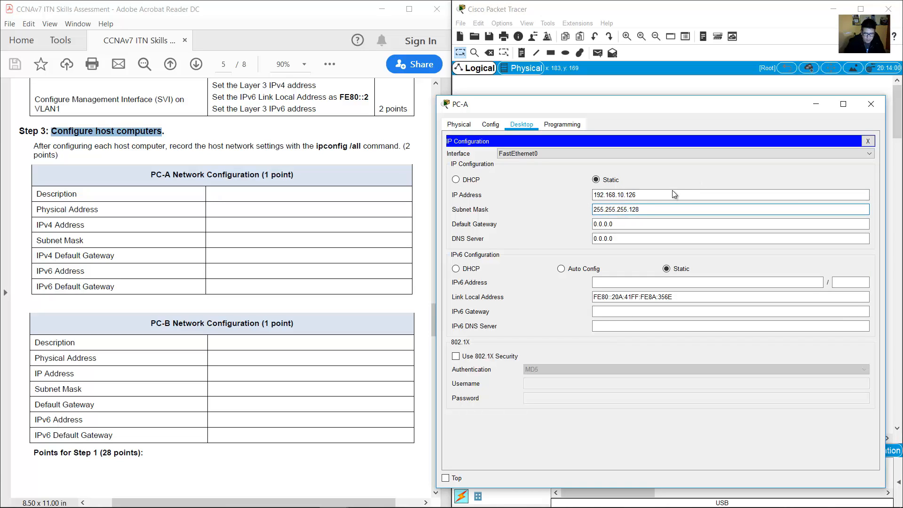
{"action": "left_click", "coordinate": [661, 7]}
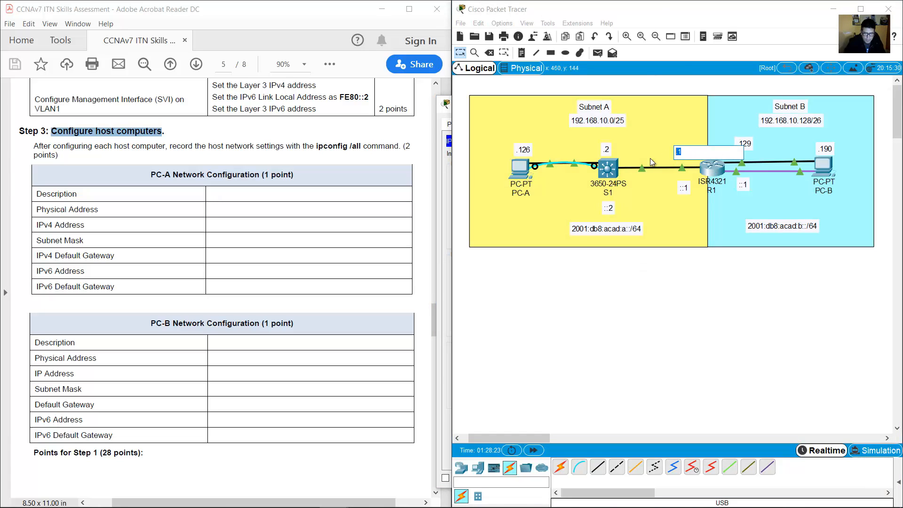
{"action": "left_click", "coordinate": [520, 172]}
{"action": "key", "text": "Tab"}
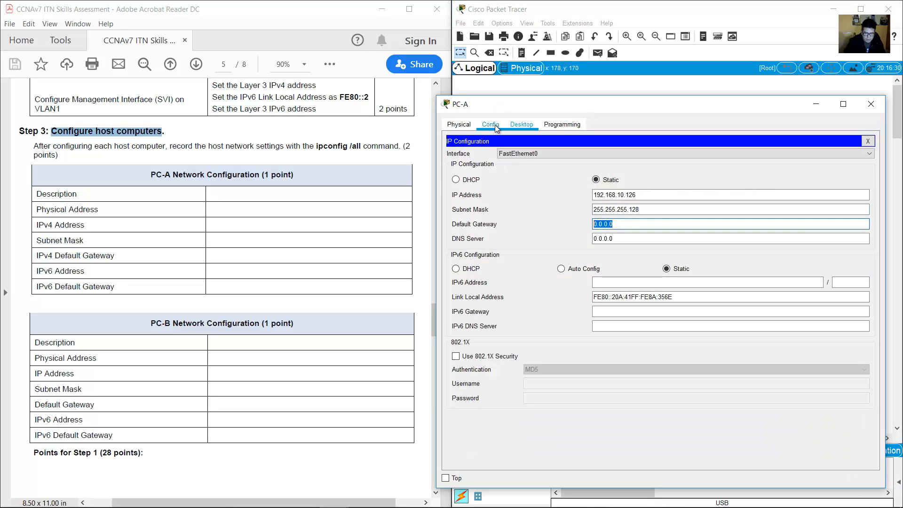
{"action": "type", "text": "192.168.10.1"}
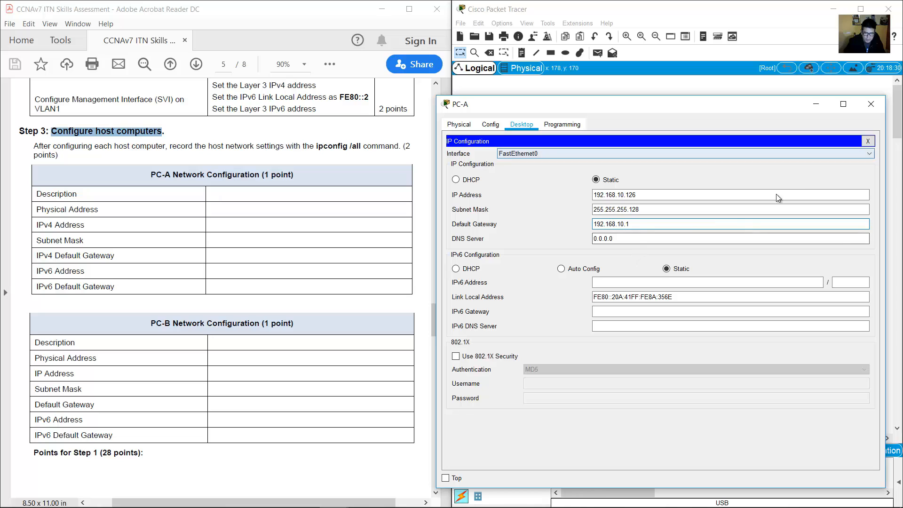
Check Subnet A's 2001:db8:acad:a::/64 prefix and add a ::a note below PC-A.
{"action": "left_click", "coordinate": [608, 285]}
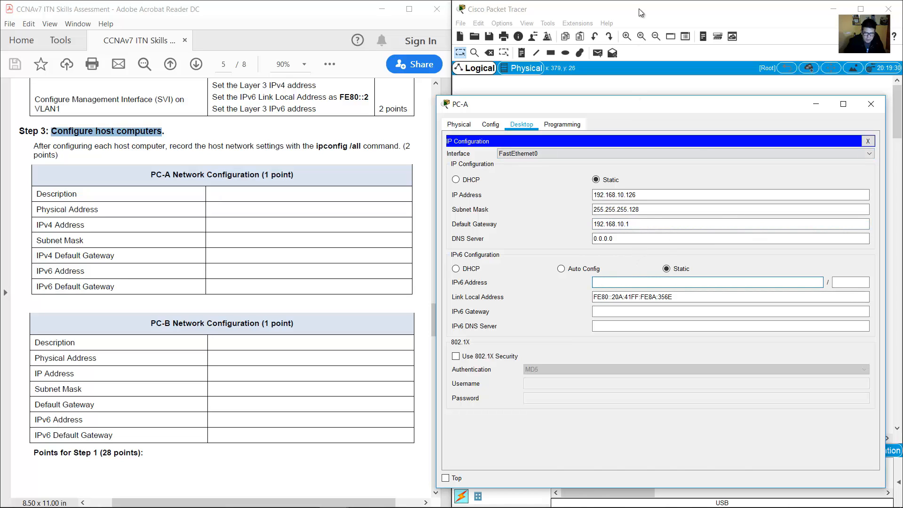
{"action": "left_click", "coordinate": [639, 8]}
{"action": "left_click", "coordinate": [601, 228]}
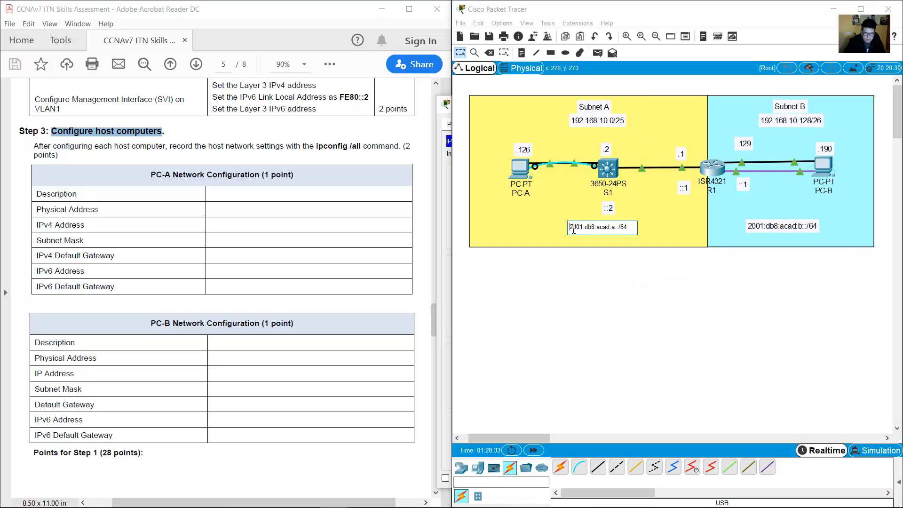
{"action": "left_click_drag", "start_coordinate": [569, 229], "coordinate": [617, 229]}
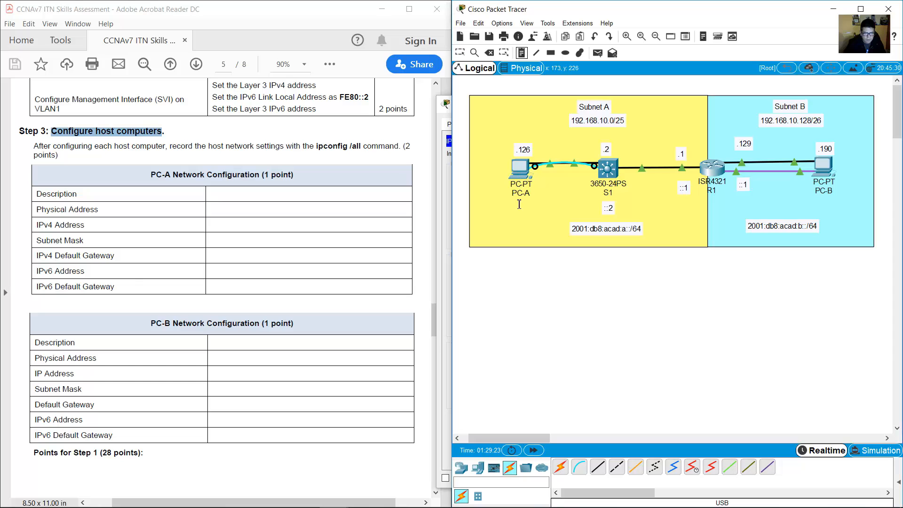
{"action": "left_click", "coordinate": [519, 204]}
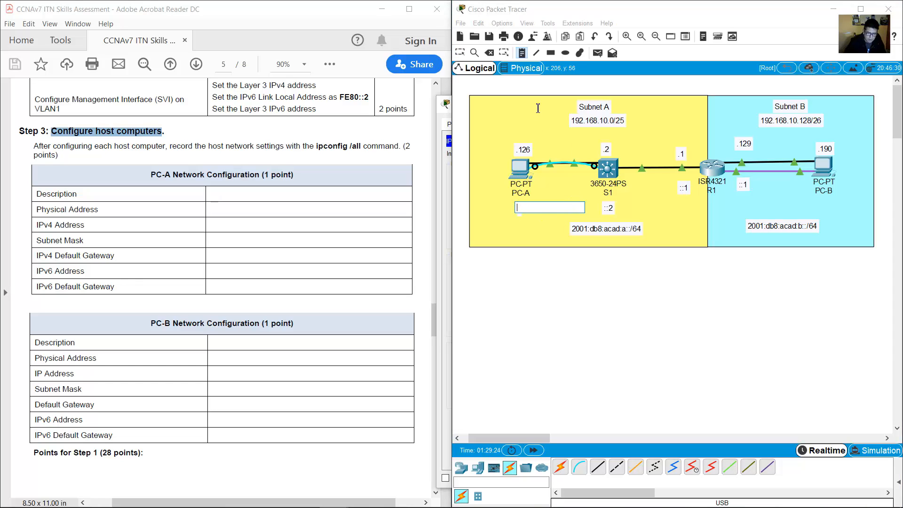
{"action": "type", "text": "::a"}
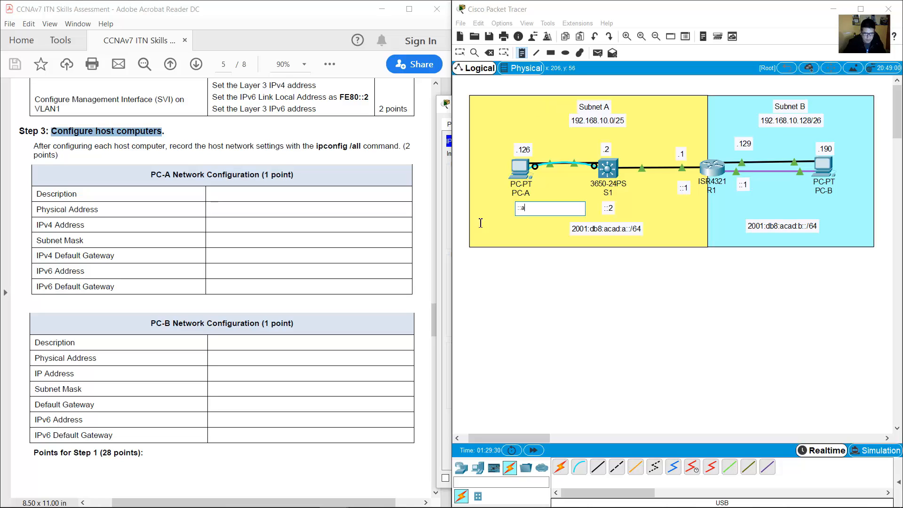
{"action": "left_click", "coordinate": [536, 301]}
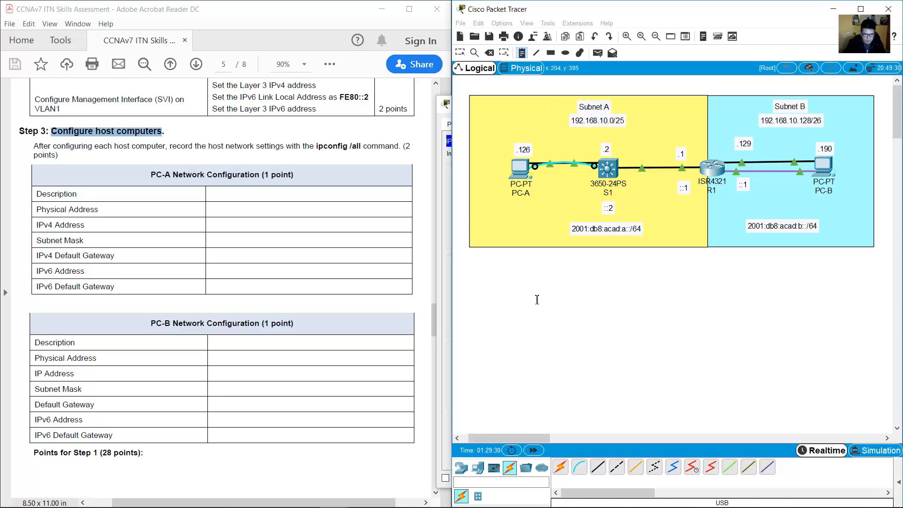
{"action": "left_click", "coordinate": [460, 53]}
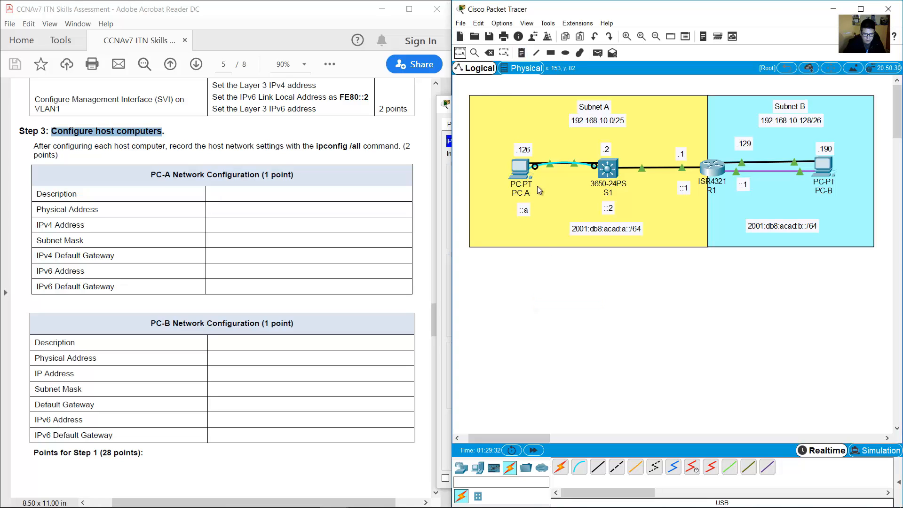
Enter PC-A's IPv6 address 2001:db8:acad:a::a with prefix length 64.
{"action": "left_click", "coordinate": [524, 167]}
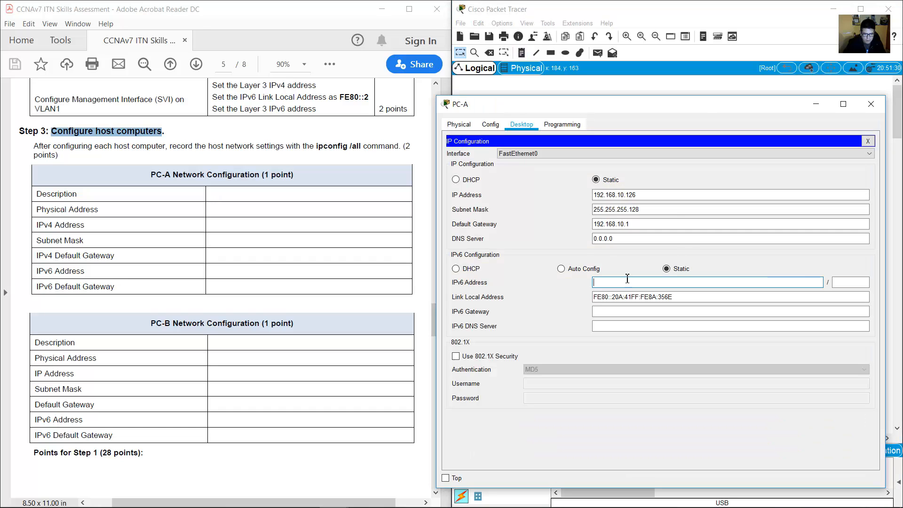
{"action": "type", "text": "2001"}
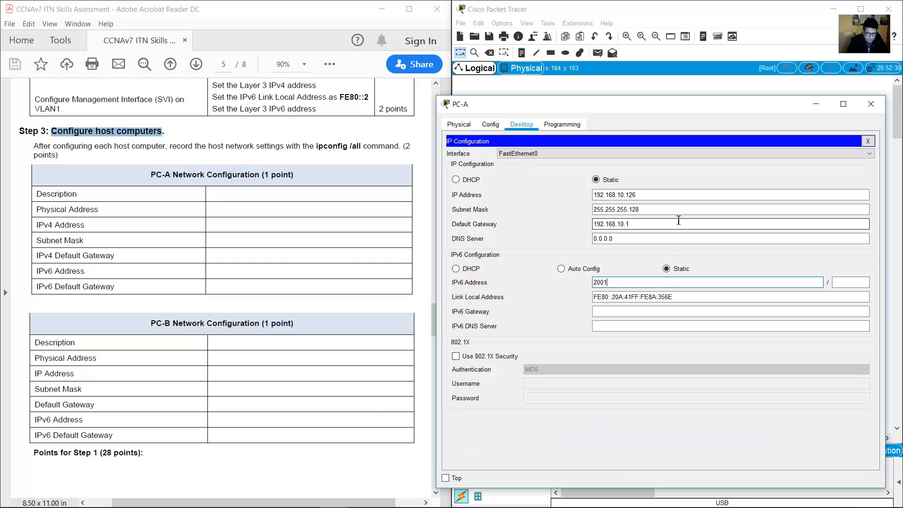
{"action": "type", "text": ":db8:Acad:a::1"}
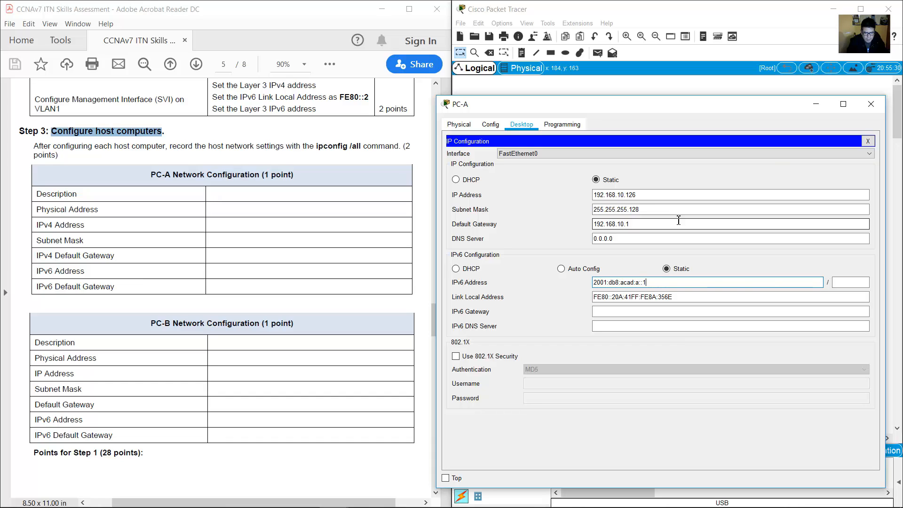
{"action": "key", "text": "BackSpace"}
{"action": "key", "text": "Tab"}
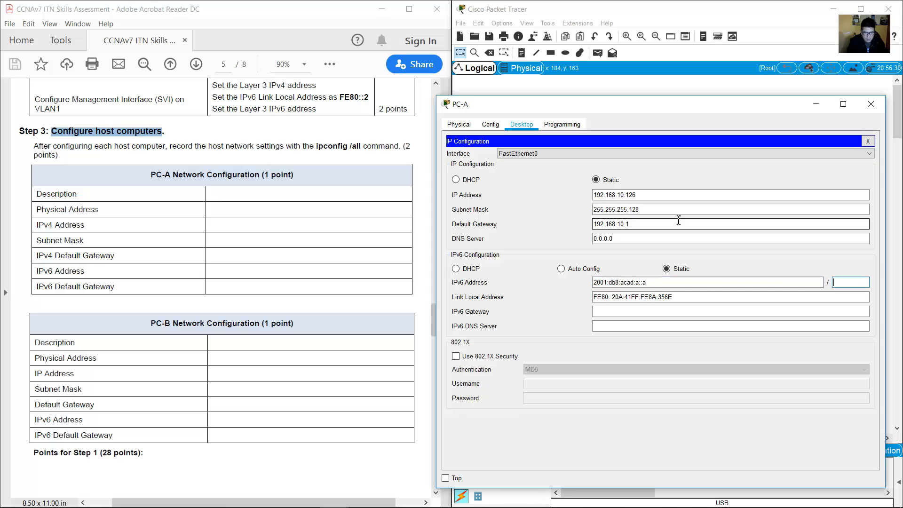
{"action": "key", "text": "Tab"}
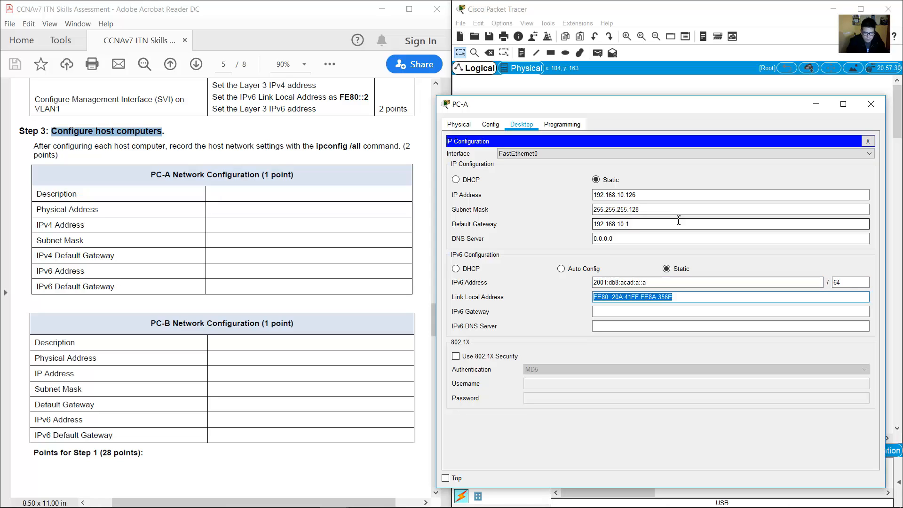
{"action": "key", "text": "Tab"}
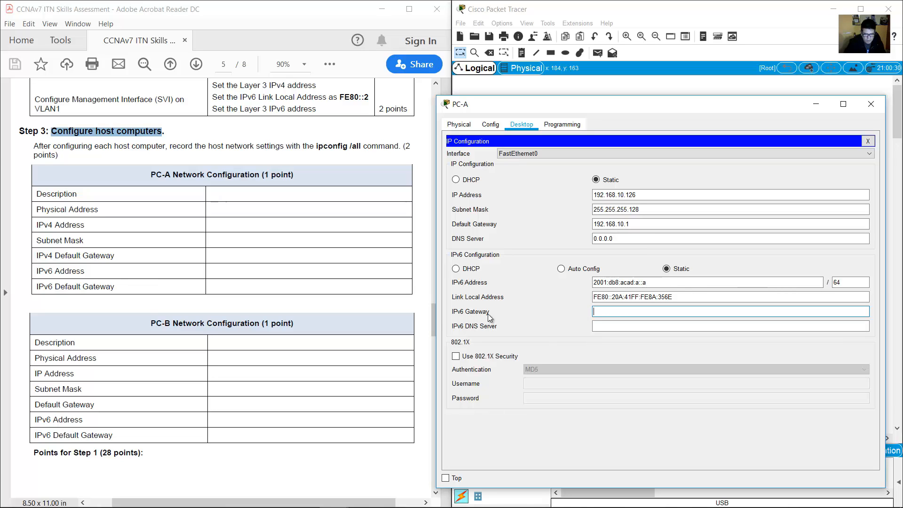
Review the ::1 note beside R1 for the router's address.
{"action": "left_click", "coordinate": [703, 10]}
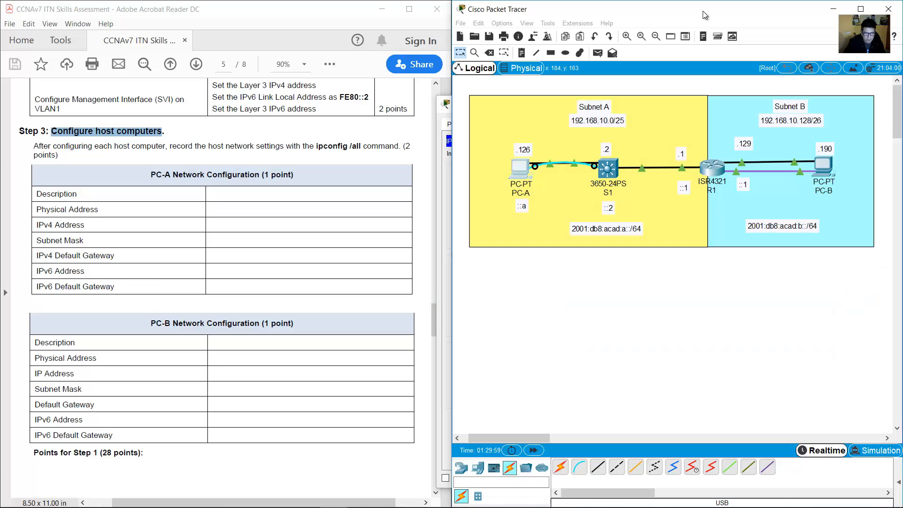
{"action": "double_click", "coordinate": [683, 190]}
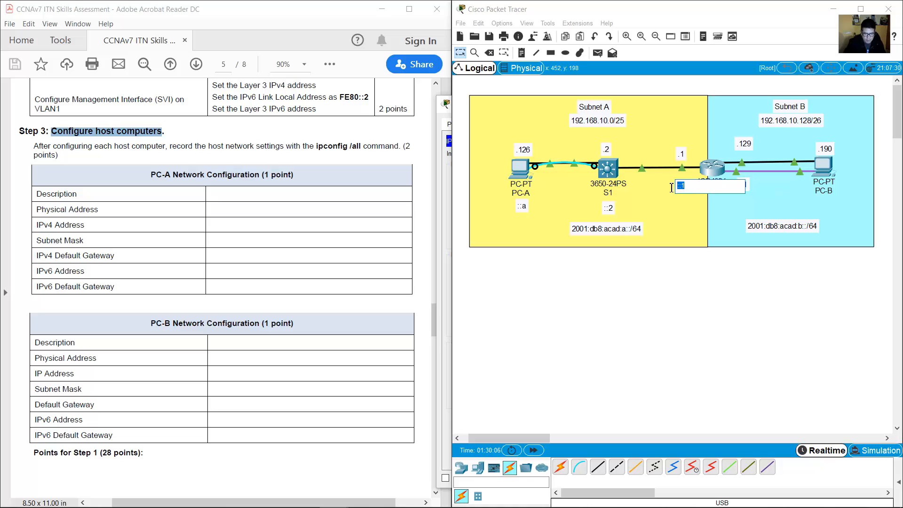
{"action": "left_click", "coordinate": [690, 296]}
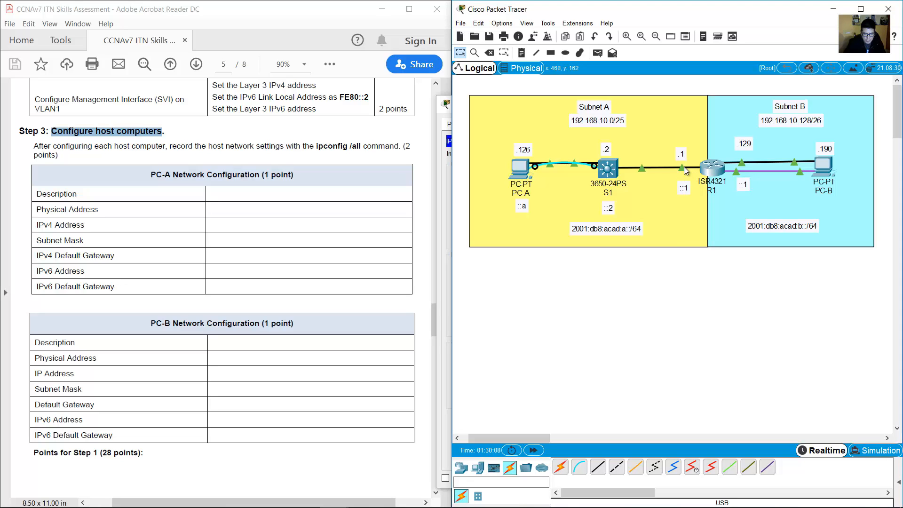
{"action": "mouse_move", "coordinate": [684, 167]}
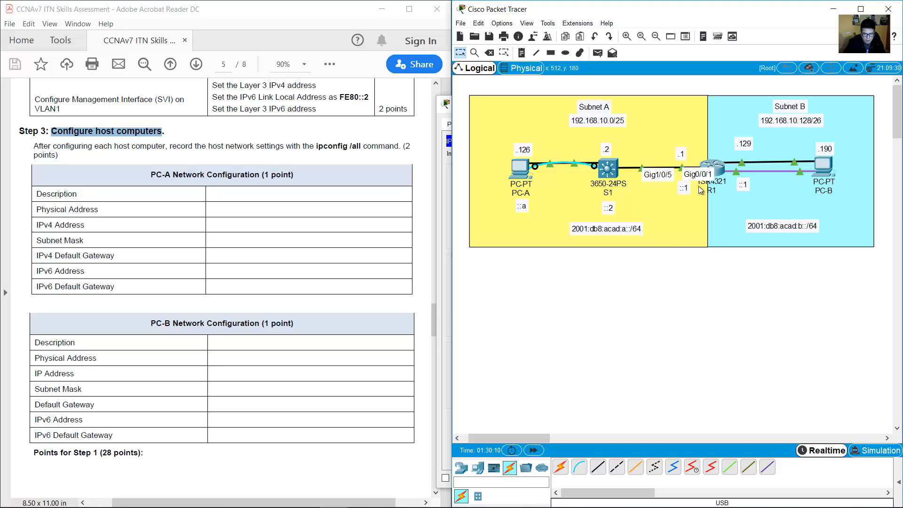
{"action": "double_click", "coordinate": [685, 188]}
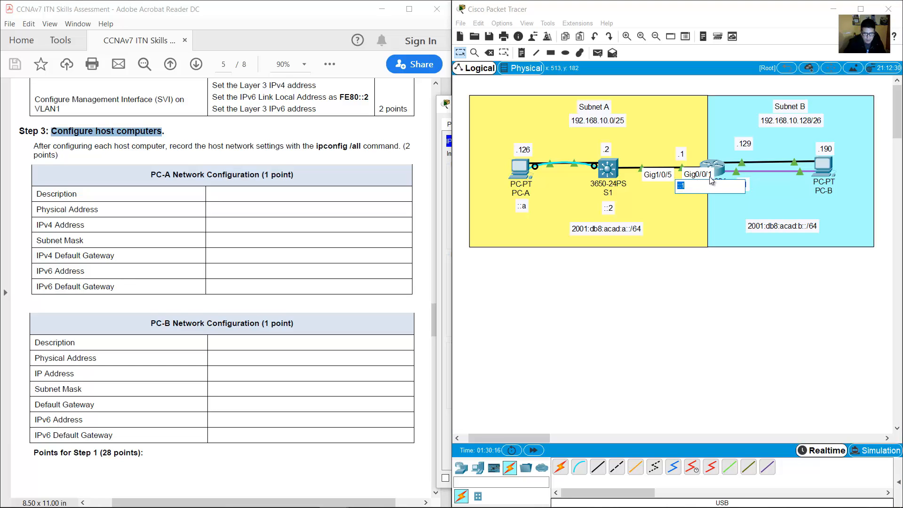
{"action": "left_click", "coordinate": [693, 224]}
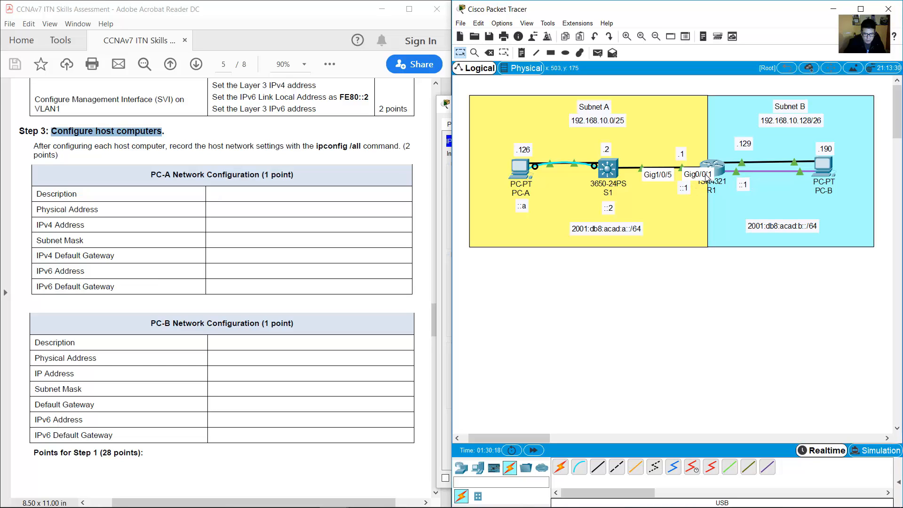
In the assessment PDF, mark G0/0/1 and its FE80::1 link-local address.
{"action": "left_click", "coordinate": [428, 320]}
{"action": "left_click_drag", "start_coordinate": [433, 318], "coordinate": [434, 268]}
{"action": "left_click_drag", "start_coordinate": [101, 272], "coordinate": [126, 270]}
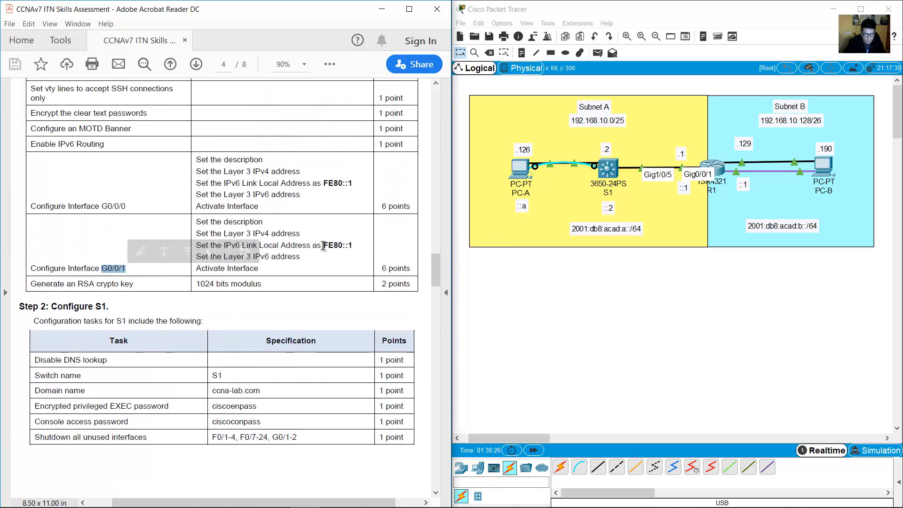
{"action": "left_click_drag", "start_coordinate": [324, 245], "coordinate": [353, 245]}
Set PC-A's IPv6 gateway to fe80::1, close its window, and open PC-B.
{"action": "left_click", "coordinate": [518, 171]}
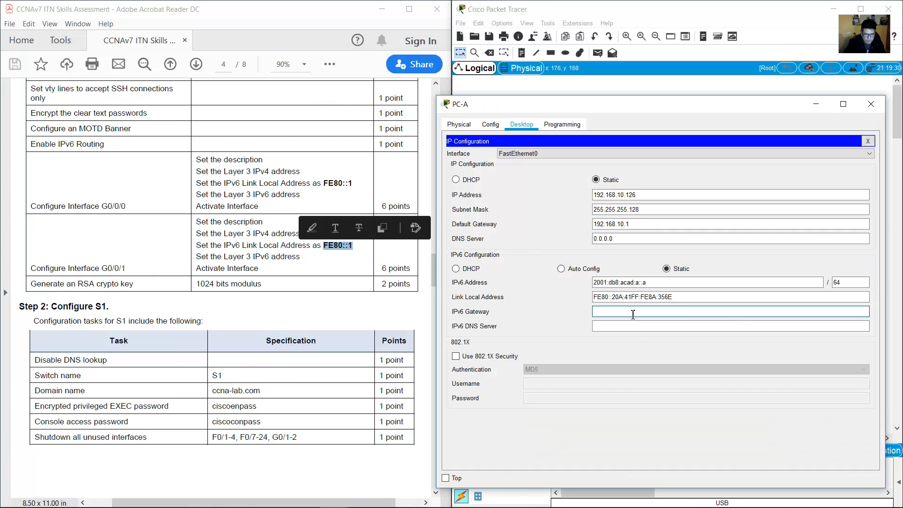
{"action": "type", "text": "fe8"}
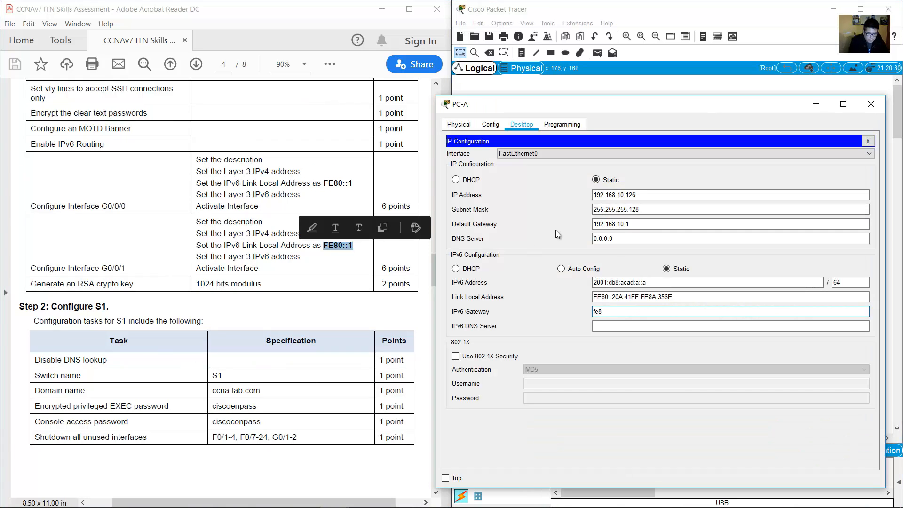
{"action": "type", "text": "0::1"}
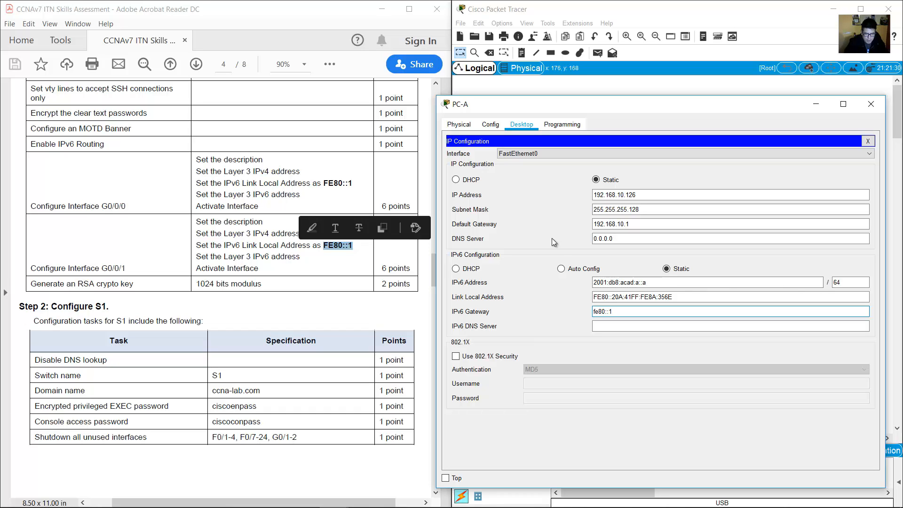
{"action": "left_click", "coordinate": [658, 323]}
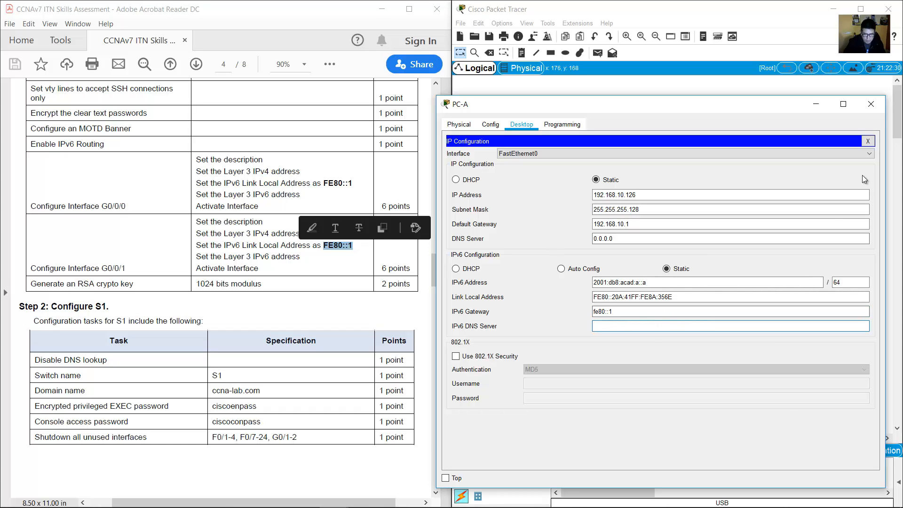
{"action": "left_click", "coordinate": [871, 104]}
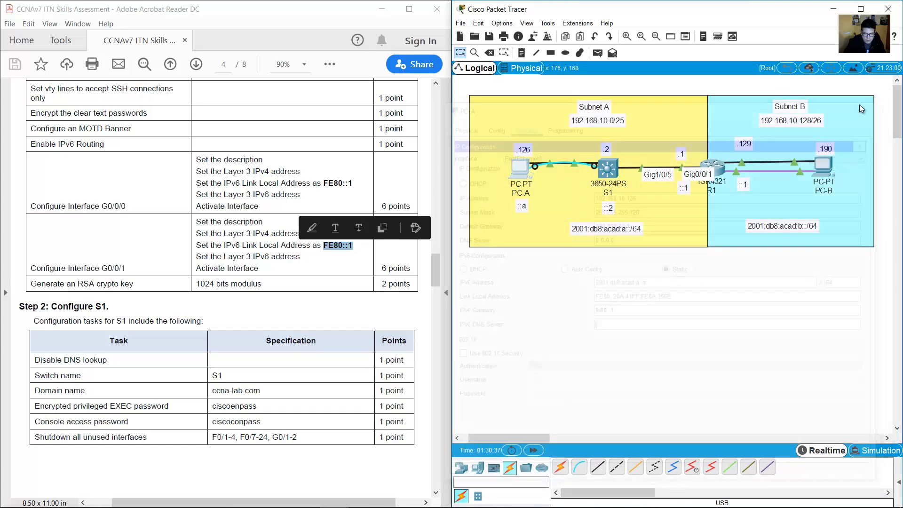
{"action": "left_click", "coordinate": [823, 169]}
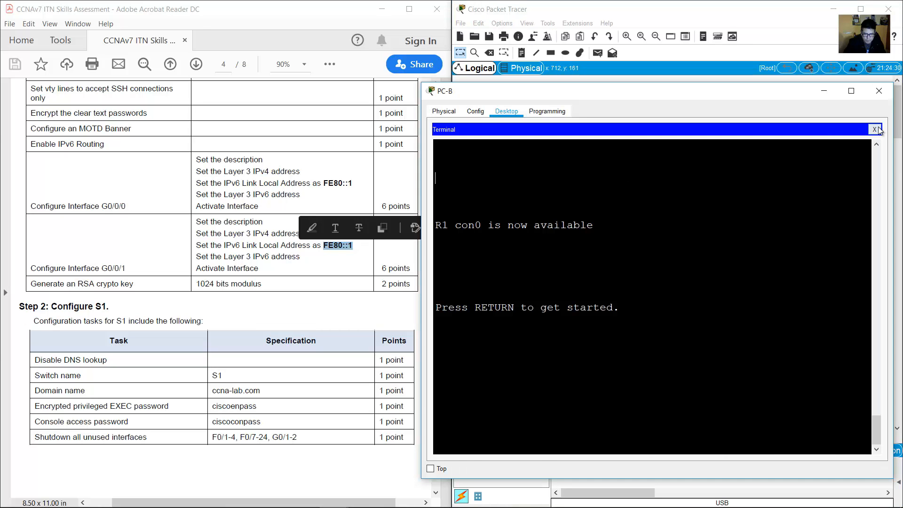
Enter PC-B's IPv4 address 192.168.10.190 after checking Subnet B's 192.168.10.128/26 prefix.
{"action": "left_click", "coordinate": [874, 129]}
{"action": "left_click", "coordinate": [464, 150]}
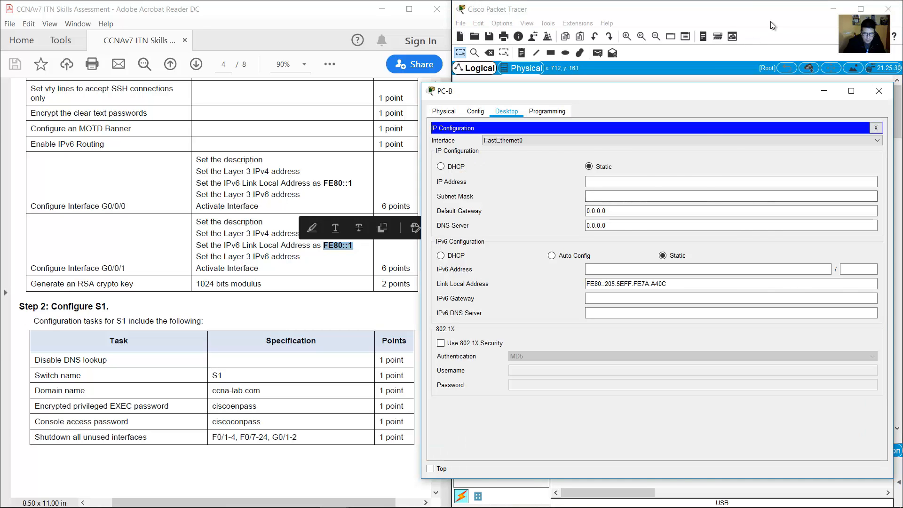
{"action": "left_click", "coordinate": [770, 22]}
{"action": "double_click", "coordinate": [828, 148]}
{"action": "left_click", "coordinate": [824, 165]}
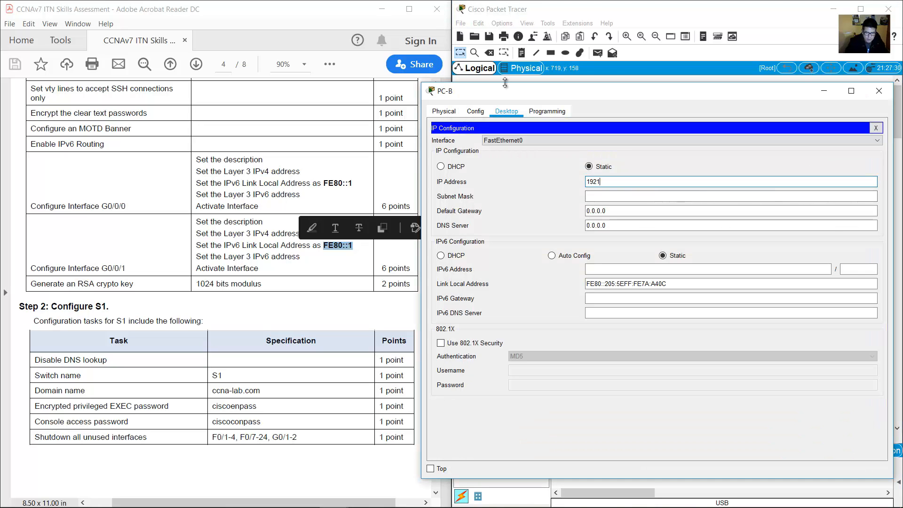
{"action": "type", "text": "192.168.10.190"}
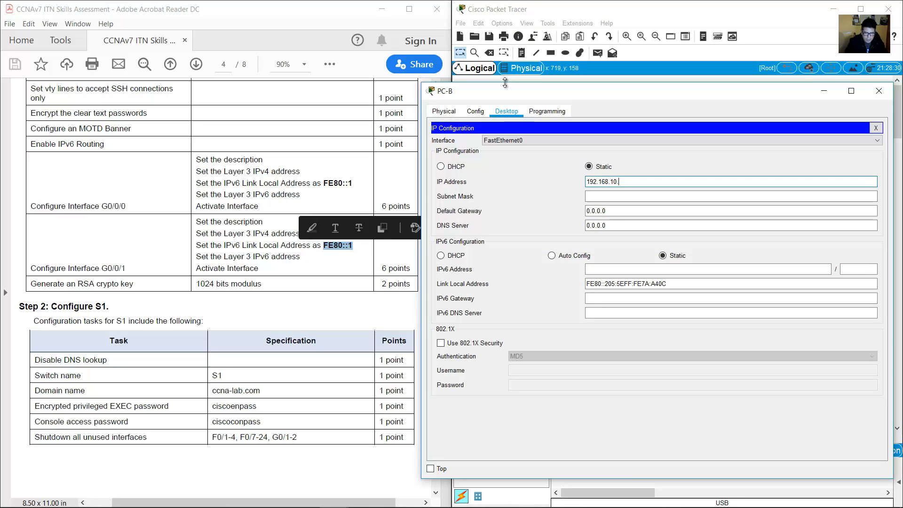
{"action": "left_click", "coordinate": [687, 53]}
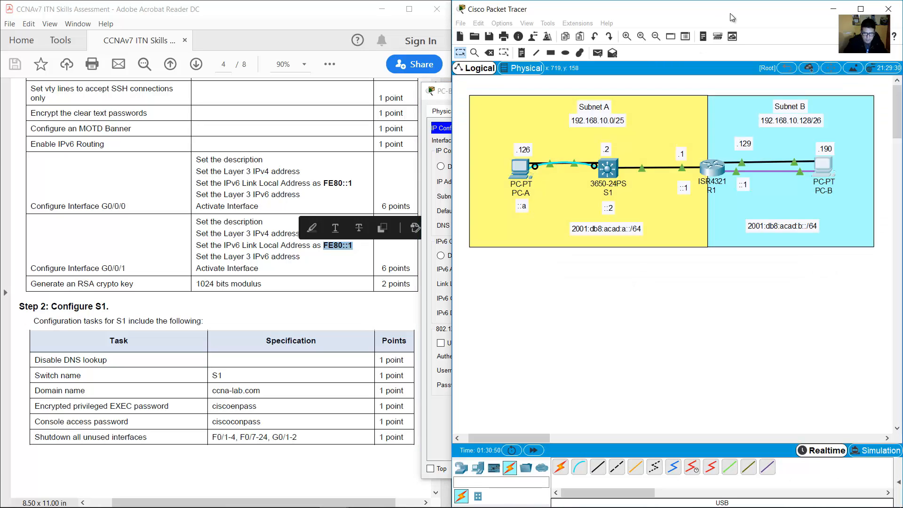
{"action": "double_click", "coordinate": [807, 119]}
{"action": "left_click", "coordinate": [826, 164]}
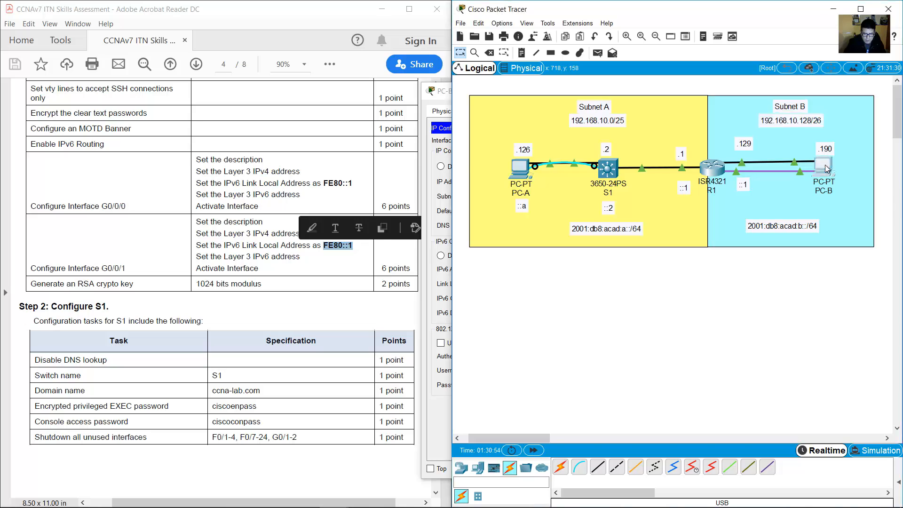
Set PC-B's subnet mask to 255.255.255.192 and default gateway to 192.168.10.129.
{"action": "left_click", "coordinate": [634, 196]}
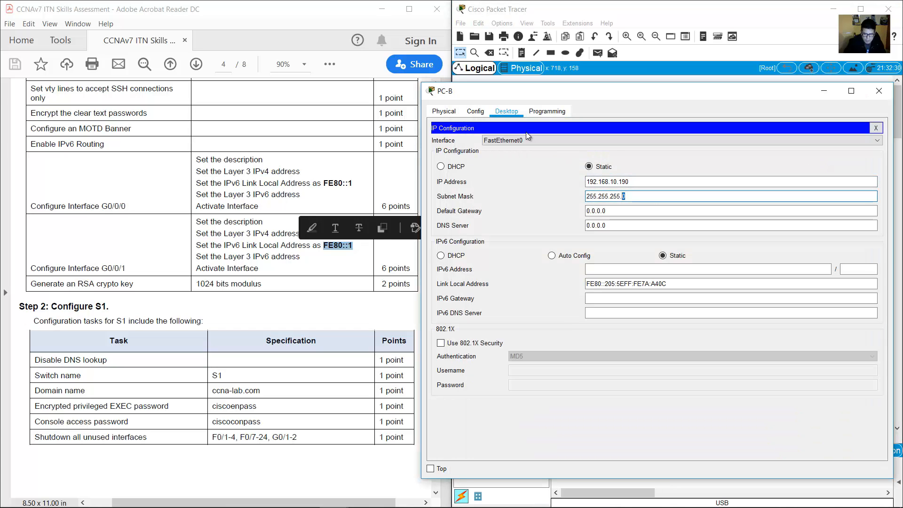
{"action": "type", "text": "192"}
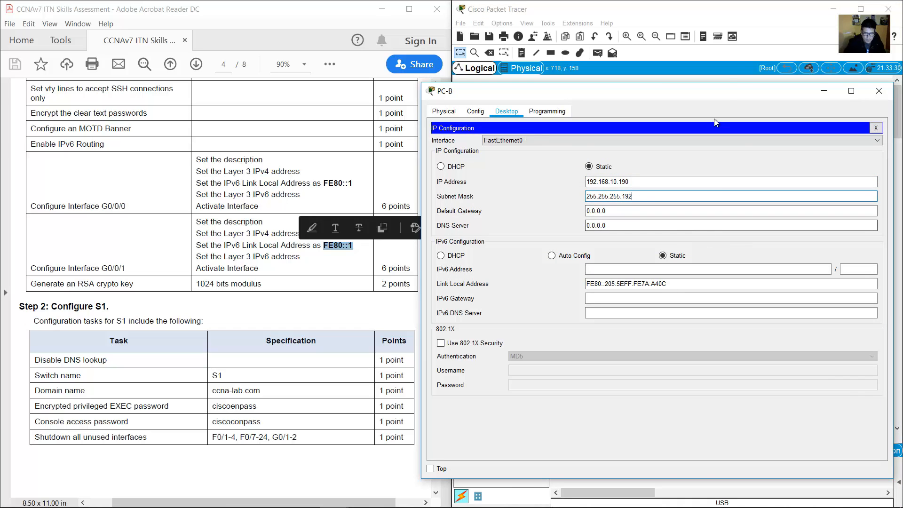
{"action": "left_click", "coordinate": [760, 9]}
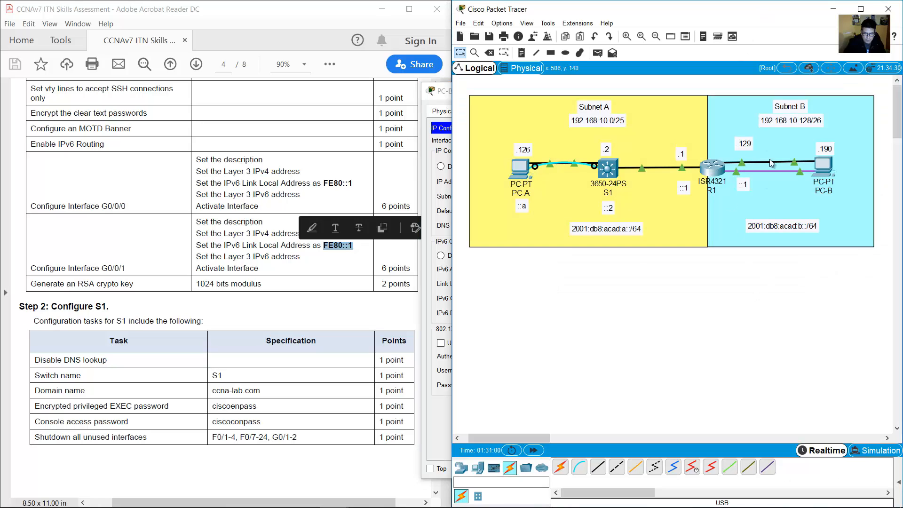
{"action": "double_click", "coordinate": [745, 144]}
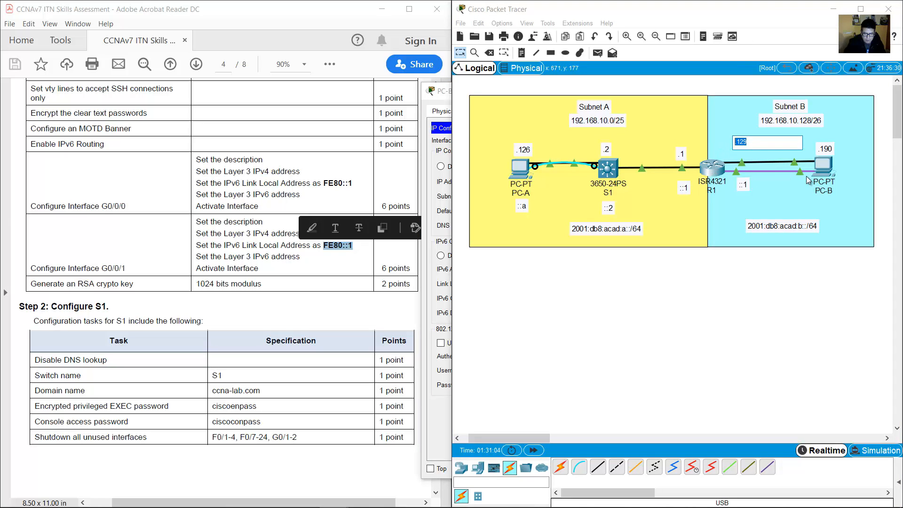
{"action": "left_click", "coordinate": [824, 171]}
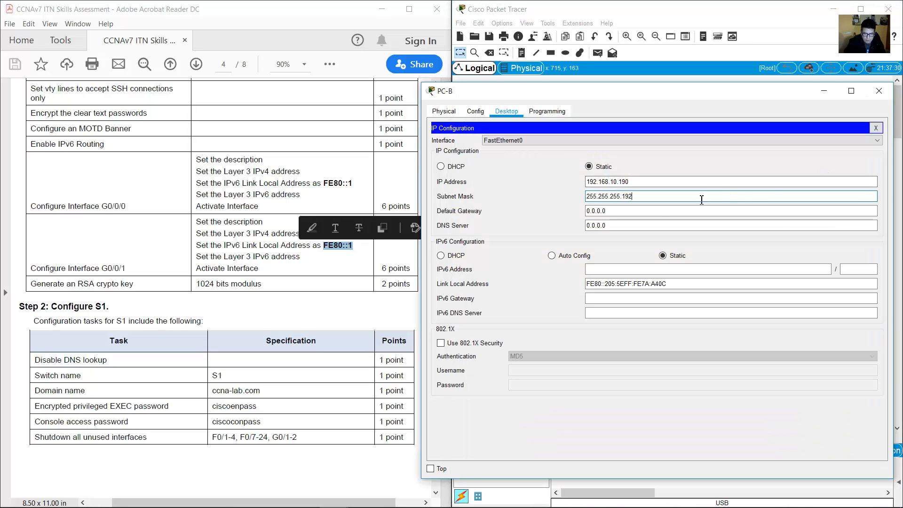
{"action": "key", "text": "Tab"}
{"action": "type", "text": "192."}
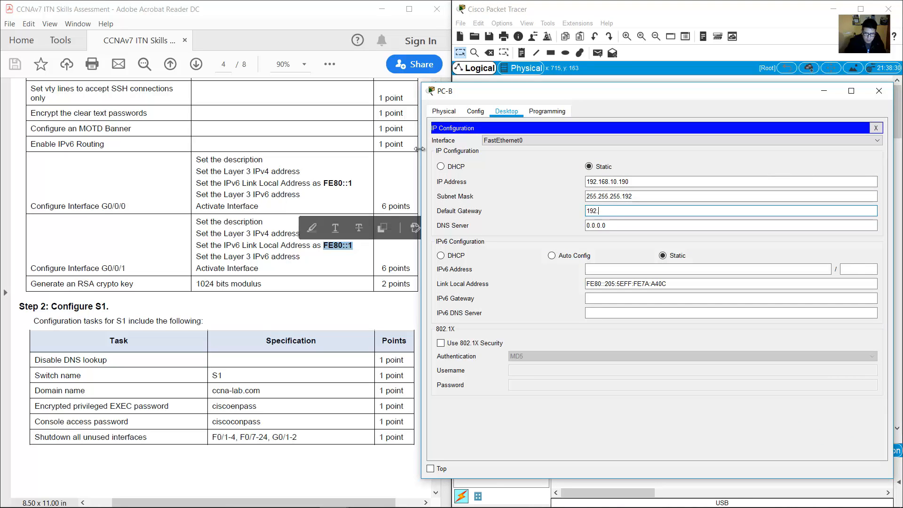
{"action": "type", "text": "168.10.129"}
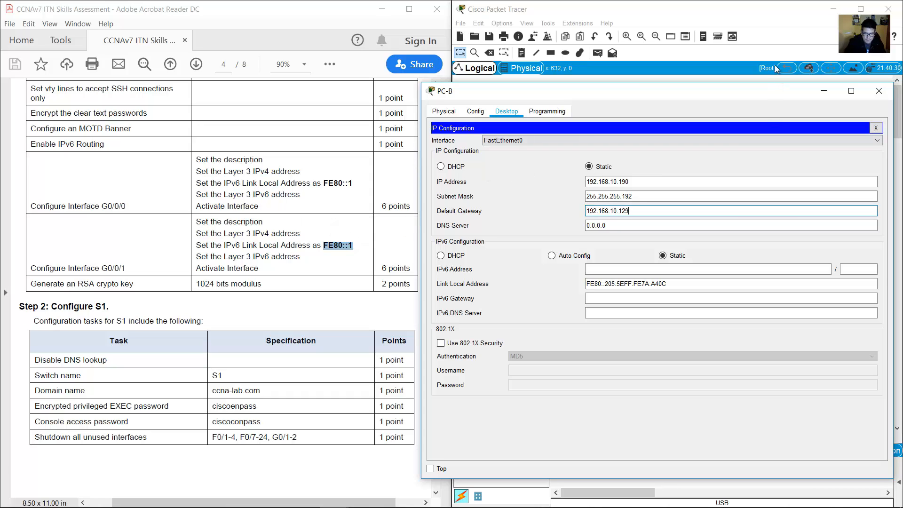
{"action": "key", "text": "Tab"}
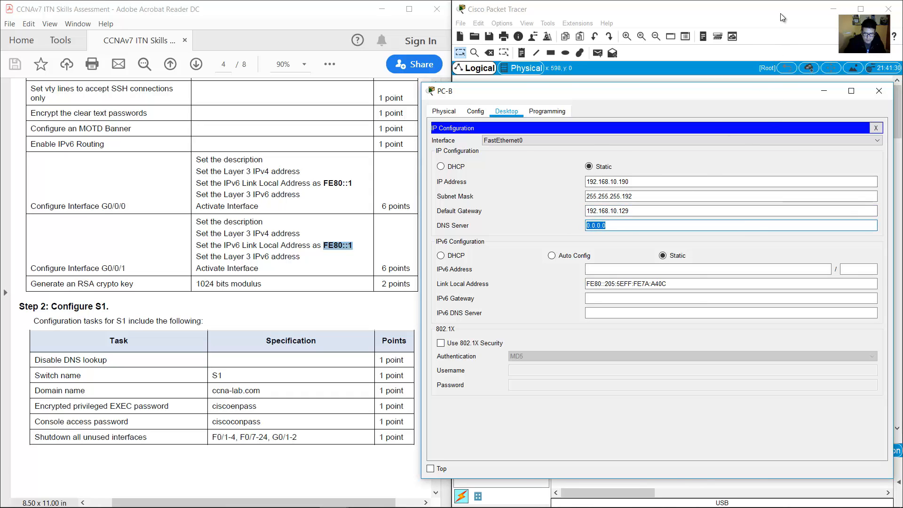
{"action": "left_click", "coordinate": [780, 13]}
{"action": "left_click", "coordinate": [823, 161]}
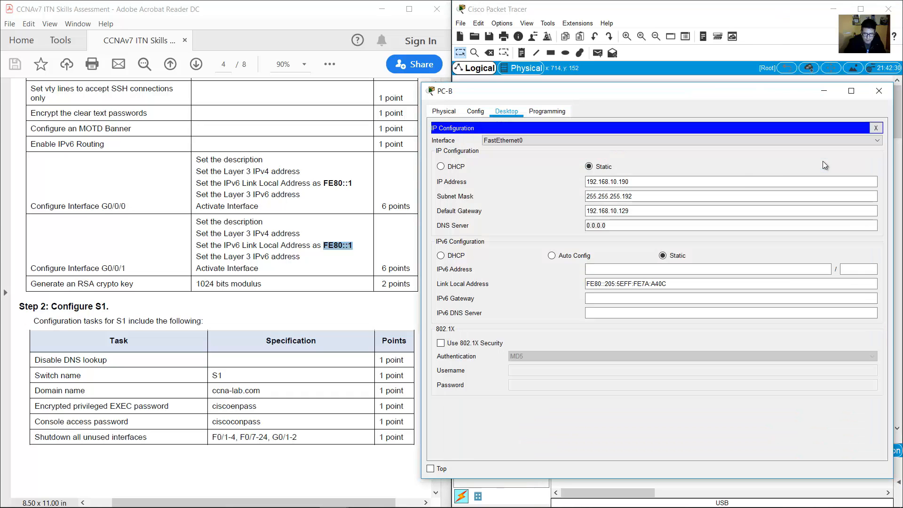
Check Subnet B's 2001:db8:acad:b::/64 prefix and add a ::b note below PC-B.
{"action": "left_click", "coordinate": [626, 268]}
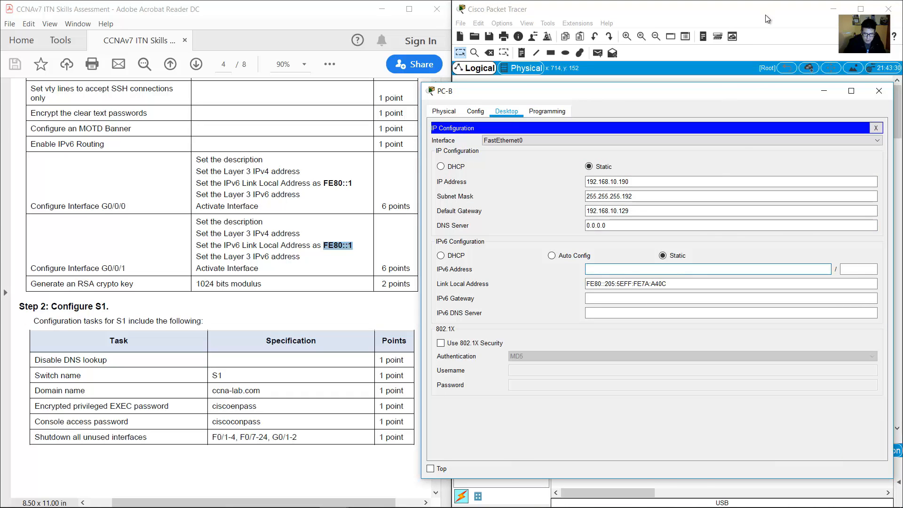
{"action": "left_click", "coordinate": [765, 15]}
{"action": "left_click", "coordinate": [752, 225]}
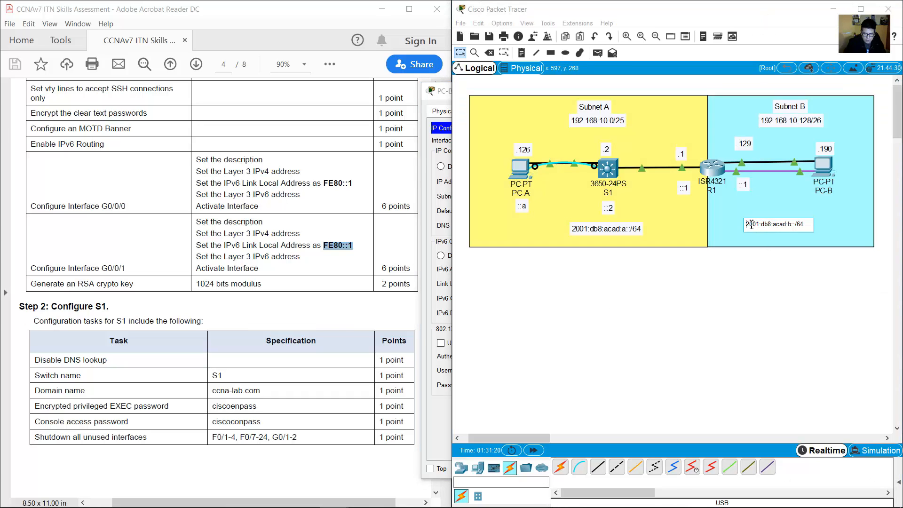
{"action": "left_click_drag", "start_coordinate": [751, 225], "coordinate": [773, 227]}
{"action": "left_click", "coordinate": [521, 52]}
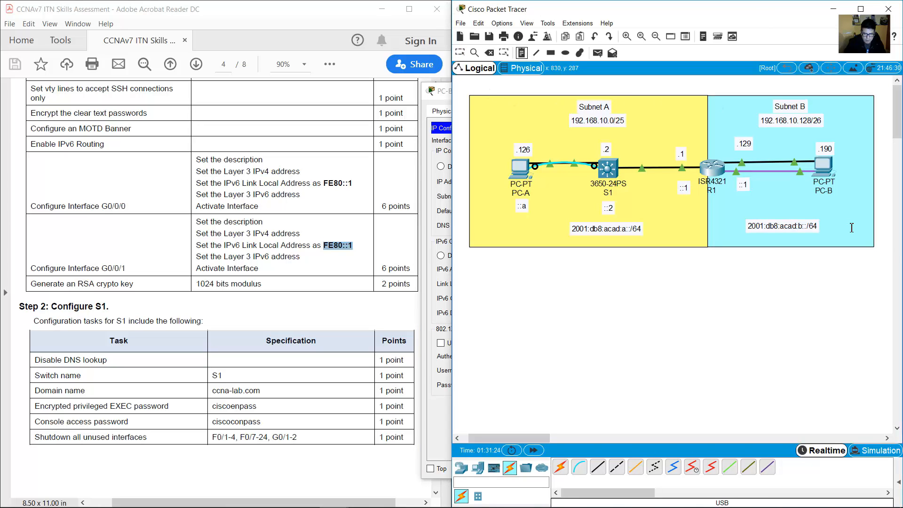
{"action": "left_click", "coordinate": [821, 202]}
{"action": "type", "text": "::b"}
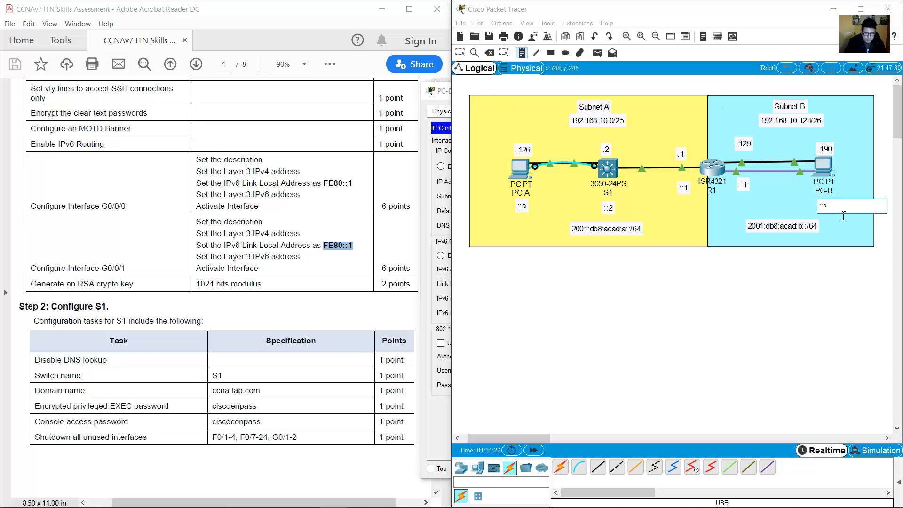
{"action": "key", "text": "Escape"}
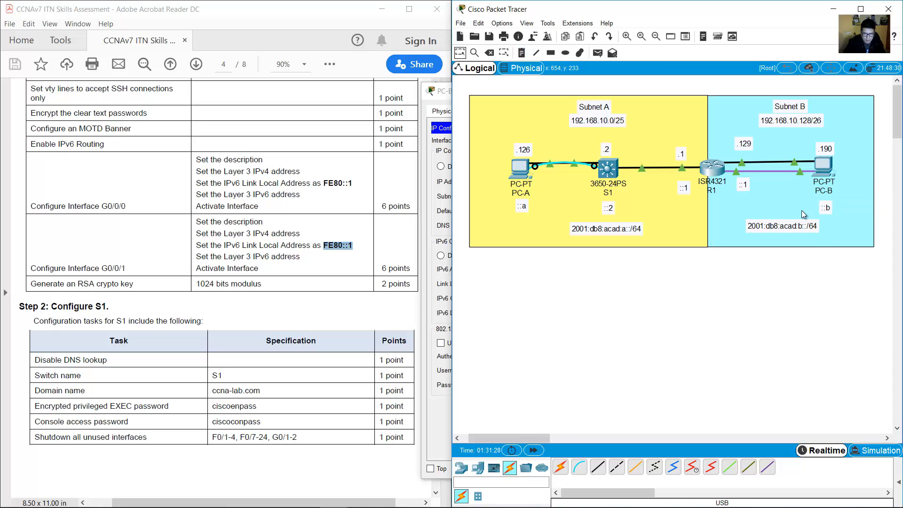
{"action": "left_click", "coordinate": [829, 217]}
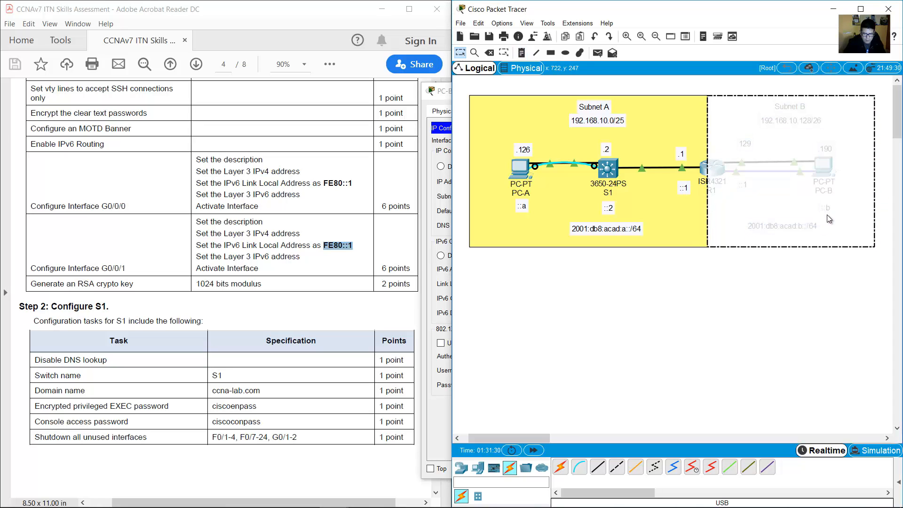
{"action": "left_click", "coordinate": [802, 262]}
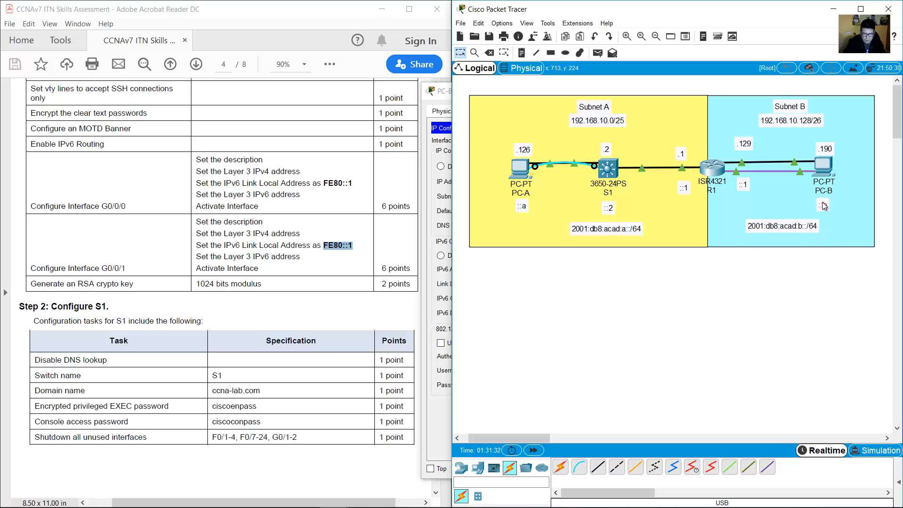
Give PC-B IPv6 address 2001:db8:acad:b::b with prefix length 64.
{"action": "left_click", "coordinate": [823, 166]}
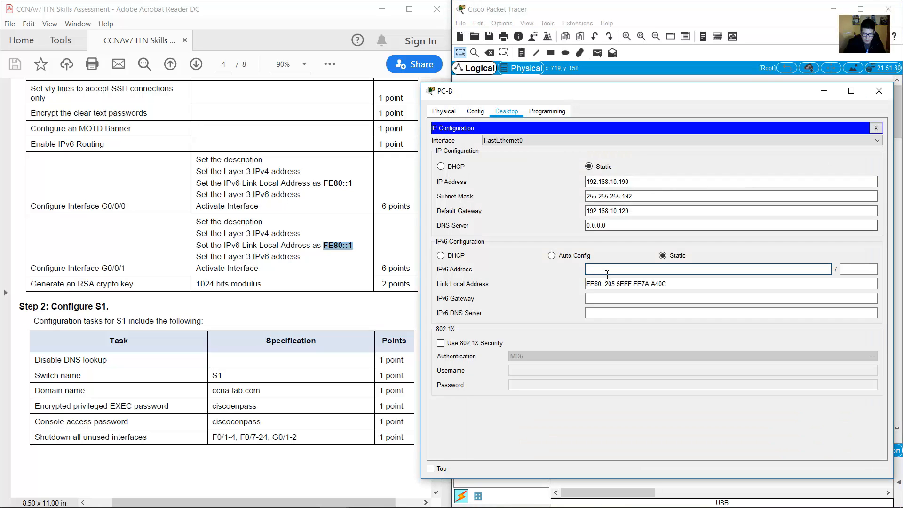
{"action": "type", "text": "2001:"}
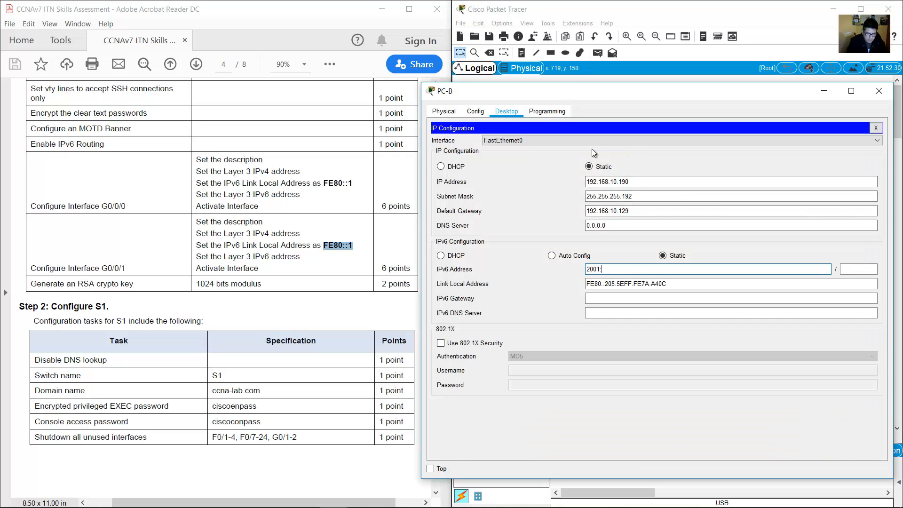
{"action": "type", "text": "db8:acad"}
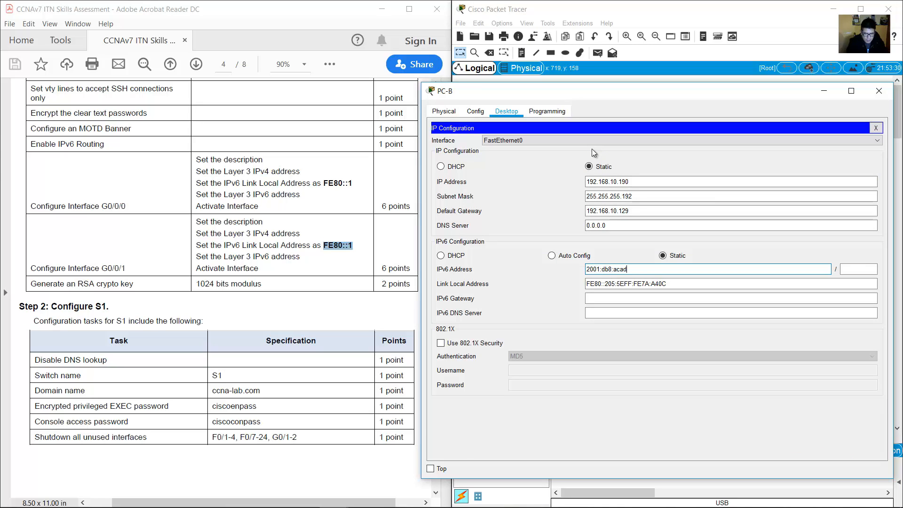
{"action": "type", "text": ":b::b"}
{"action": "key", "text": "Tab"}
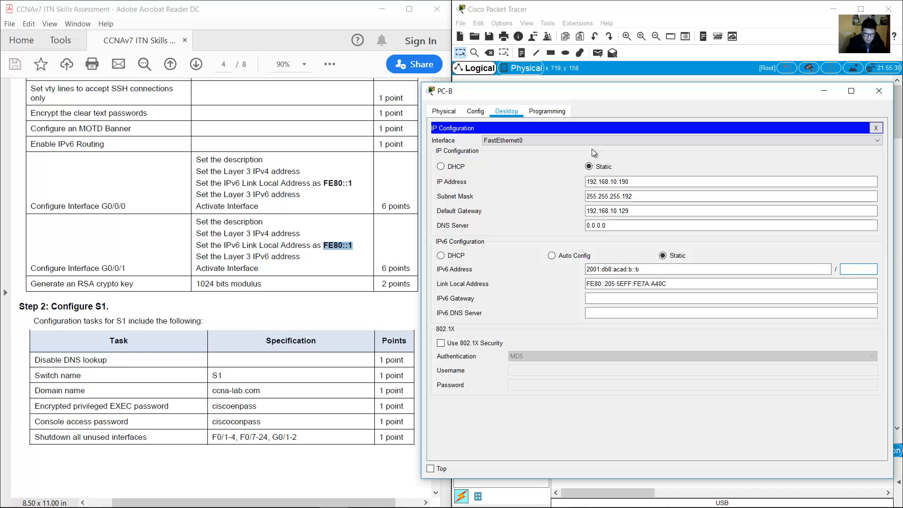
{"action": "type", "text": "64"}
{"action": "key", "text": "Tab"}
{"action": "key", "text": "Tab"}
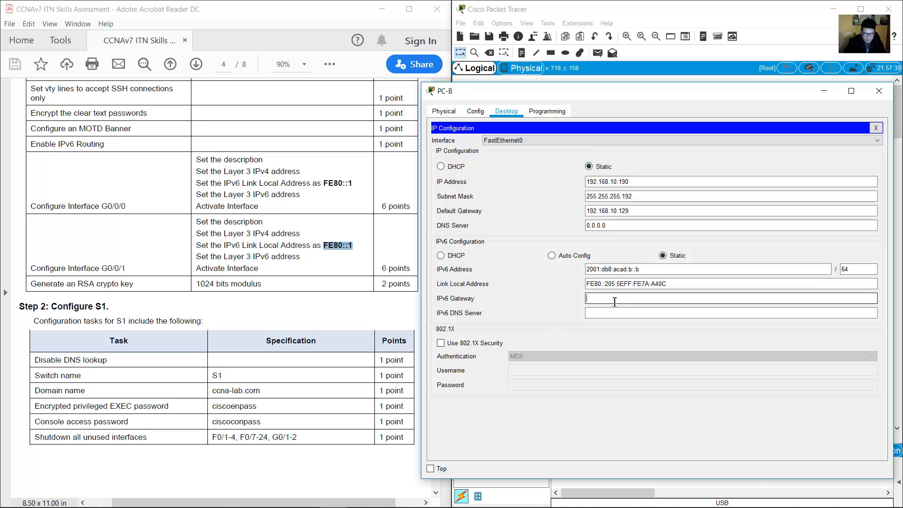
{"action": "left_click", "coordinate": [721, 8]}
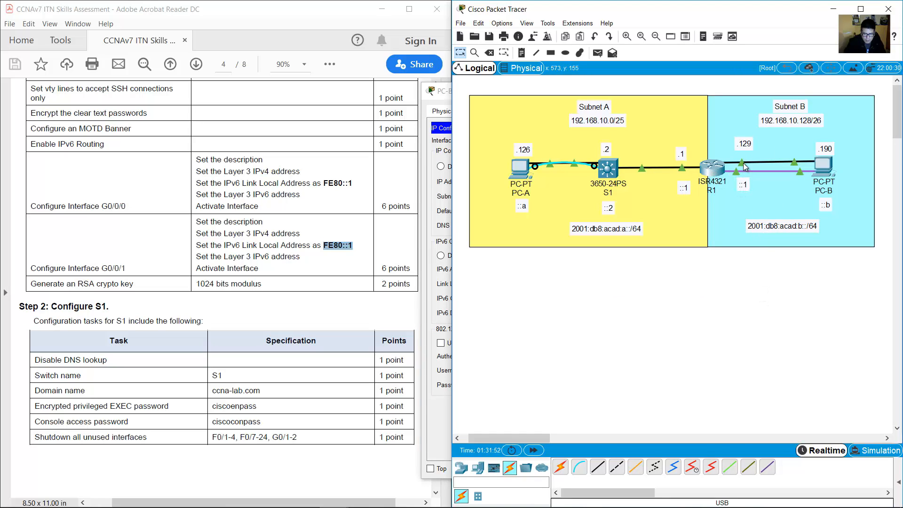
Check R1's ::1 note and highlight G0/0/0 and FE80::1 in the PDF task table.
{"action": "mouse_move", "coordinate": [743, 162]}
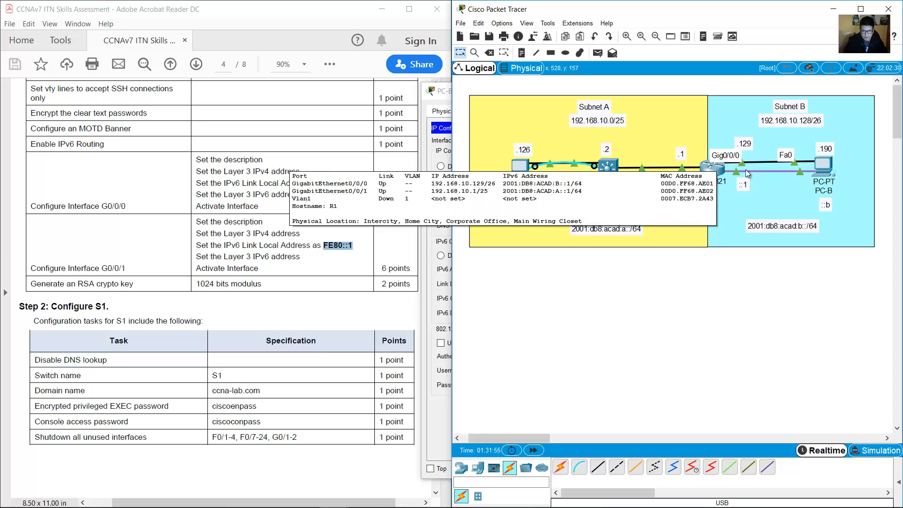
{"action": "double_click", "coordinate": [748, 185]}
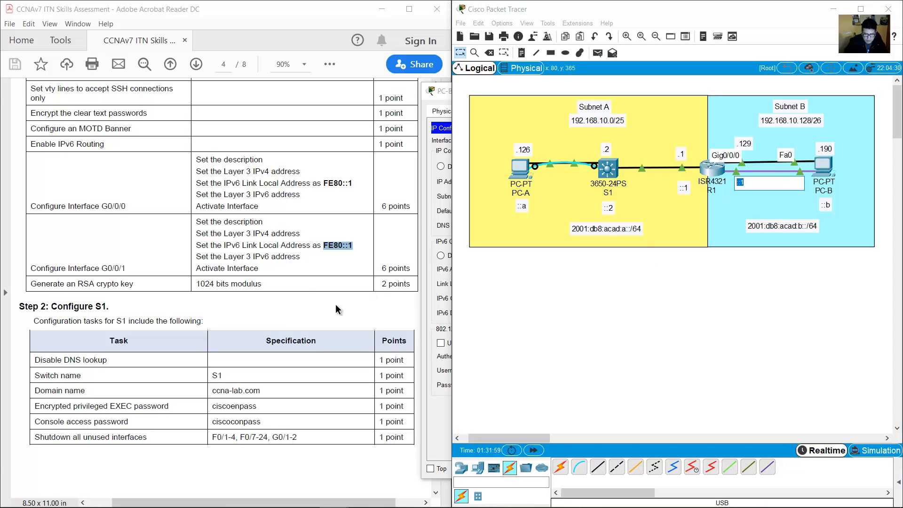
{"action": "left_click", "coordinate": [307, 294]}
{"action": "scroll", "coordinate": [311, 277], "scroll_direction": "down", "scroll_amount": 10}
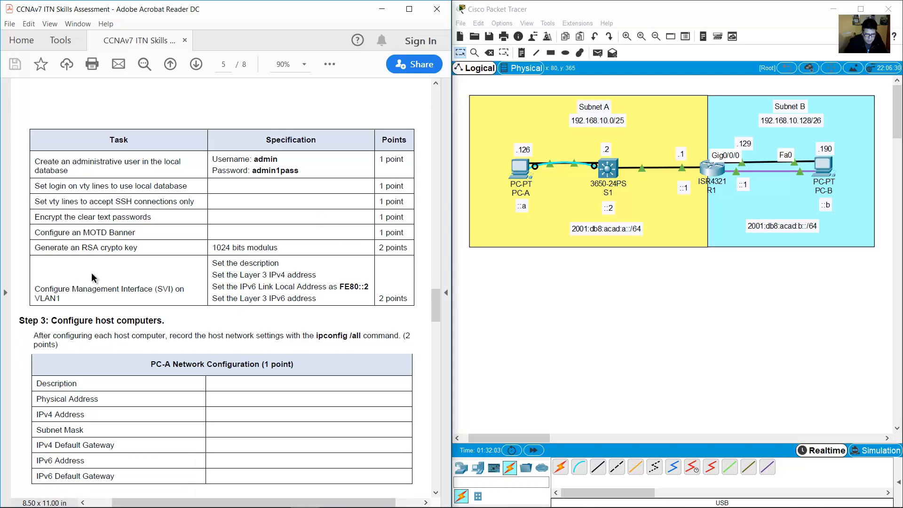
{"action": "scroll", "coordinate": [123, 289], "scroll_direction": "up", "scroll_amount": 10}
{"action": "scroll", "coordinate": [123, 242], "scroll_direction": "down", "scroll_amount": 1}
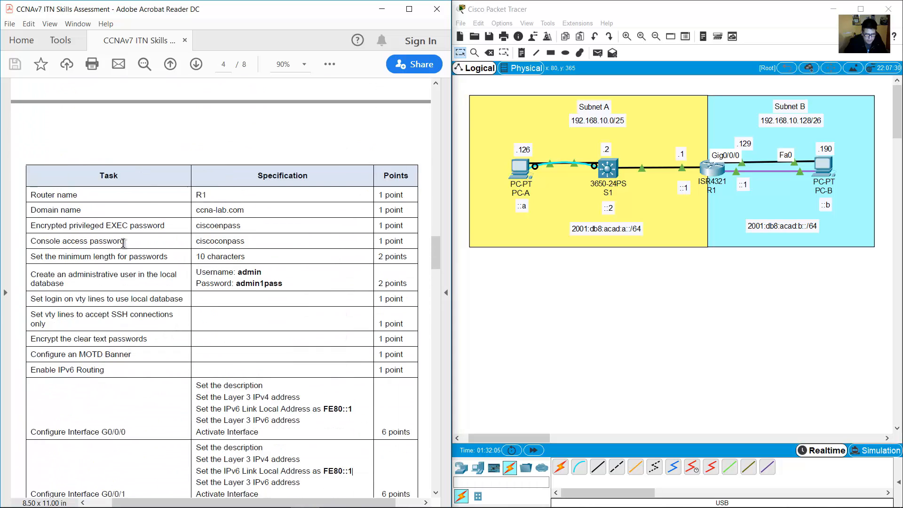
{"action": "left_click_drag", "start_coordinate": [100, 343], "coordinate": [126, 344]}
{"action": "left_click", "coordinate": [102, 344]}
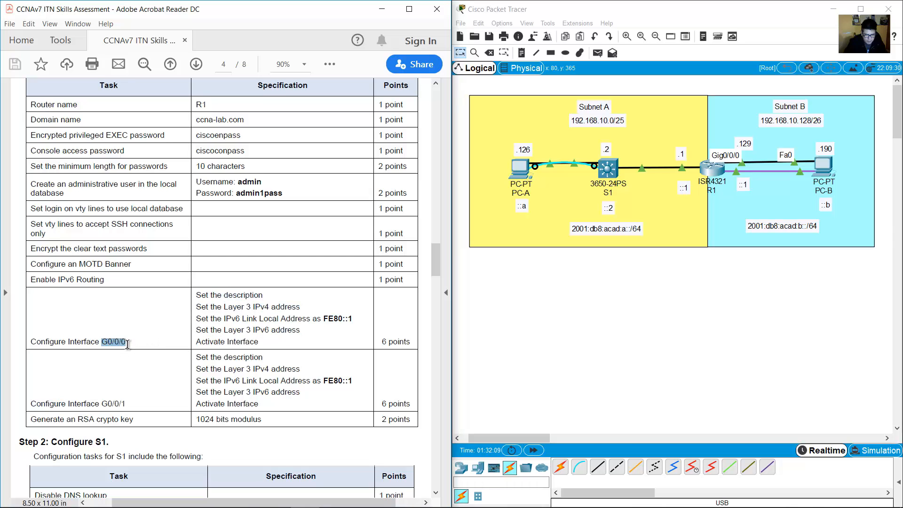
{"action": "left_click_drag", "start_coordinate": [324, 318], "coordinate": [352, 319]}
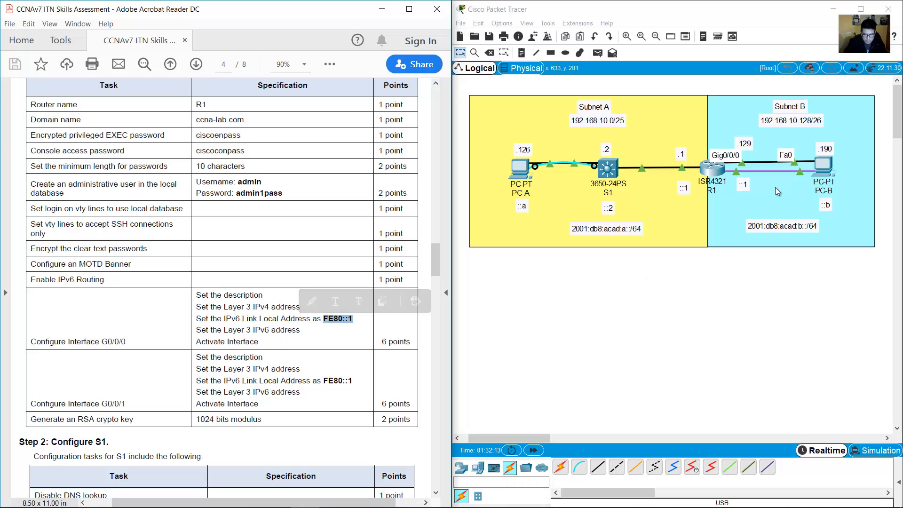
Set PC-B's IPv6 gateway to fe80::1 and close its configuration window.
{"action": "left_click", "coordinate": [824, 166]}
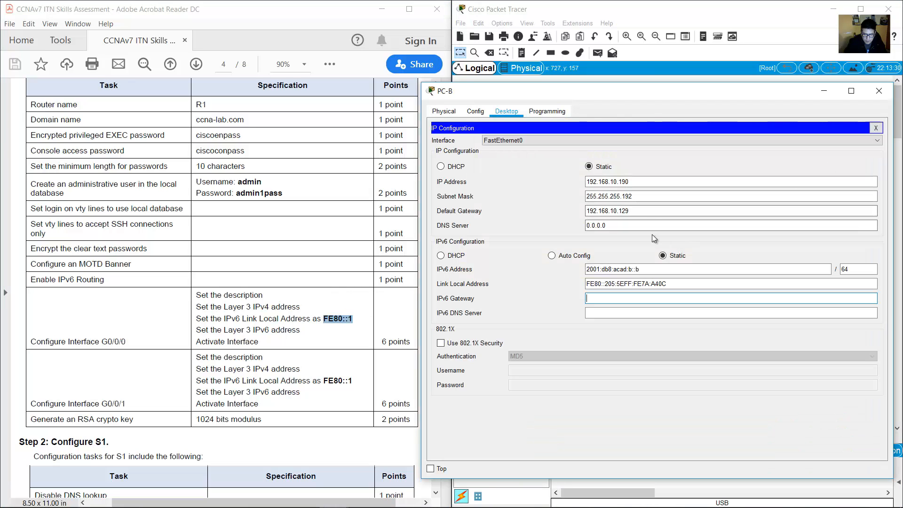
{"action": "left_click", "coordinate": [638, 296]}
{"action": "type", "text": "fe80"}
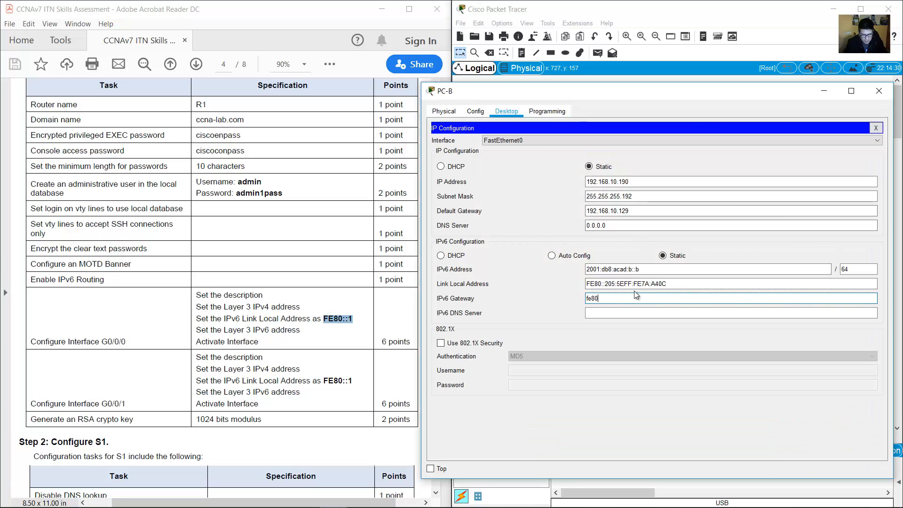
{"action": "type", "text": "::1"}
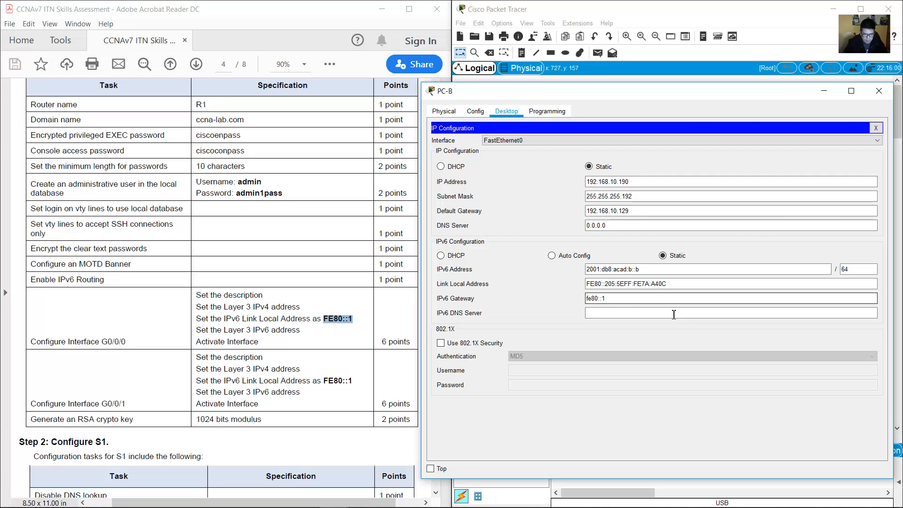
{"action": "left_click", "coordinate": [674, 314]}
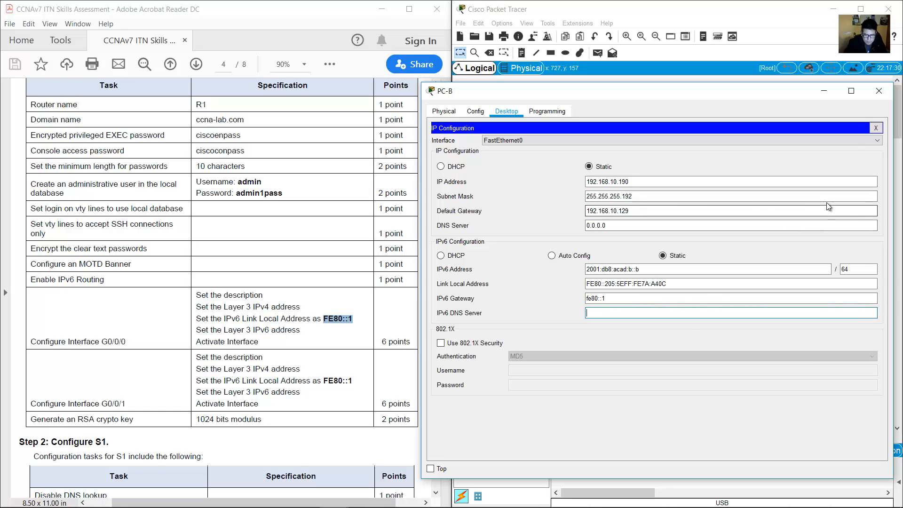
{"action": "left_click", "coordinate": [879, 90]}
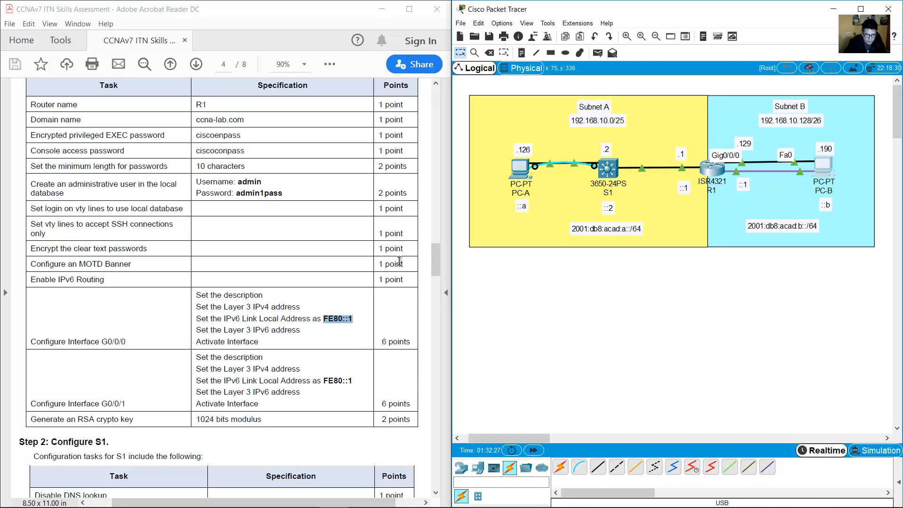
Run ipconfig /all in PC-A's enlarged command prompt.
{"action": "left_click_drag", "start_coordinate": [430, 259], "coordinate": [430, 320]}
{"action": "left_click_drag", "start_coordinate": [37, 144], "coordinate": [396, 150]}
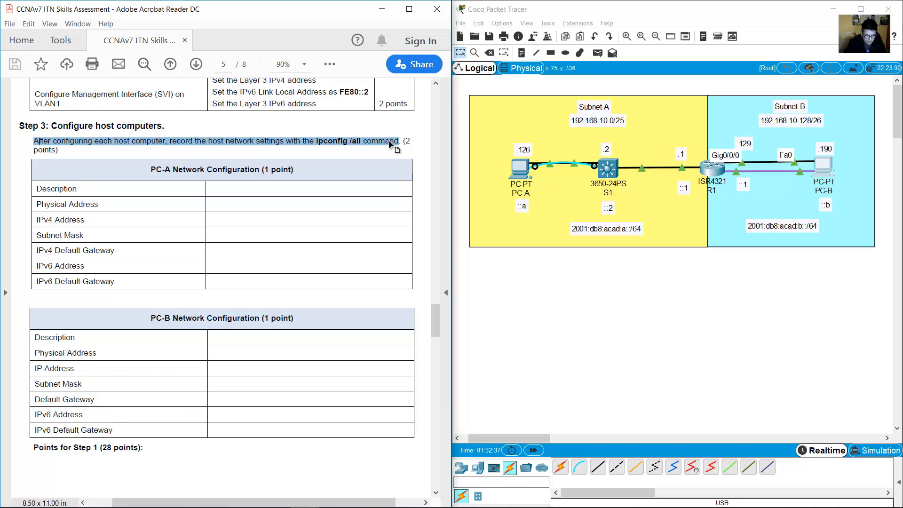
{"action": "left_click", "coordinate": [359, 157]}
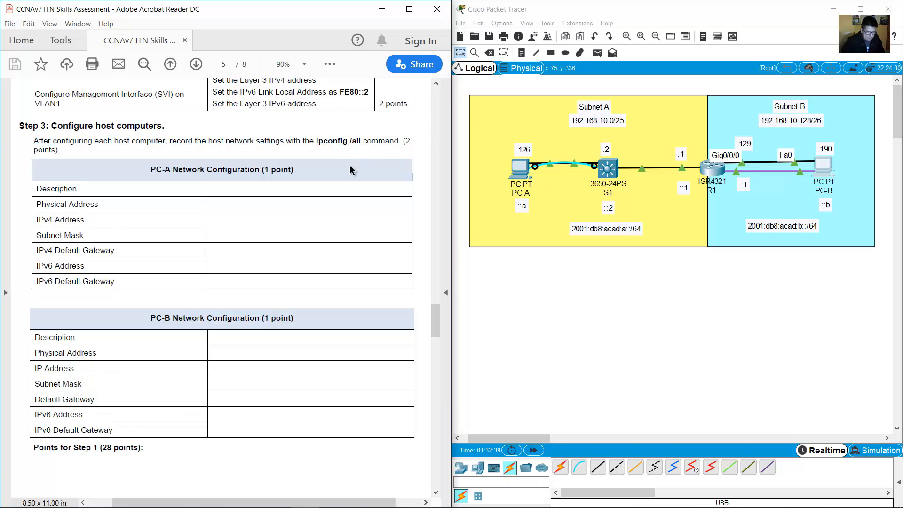
{"action": "left_click", "coordinate": [525, 171]}
{"action": "left_click", "coordinate": [527, 159]}
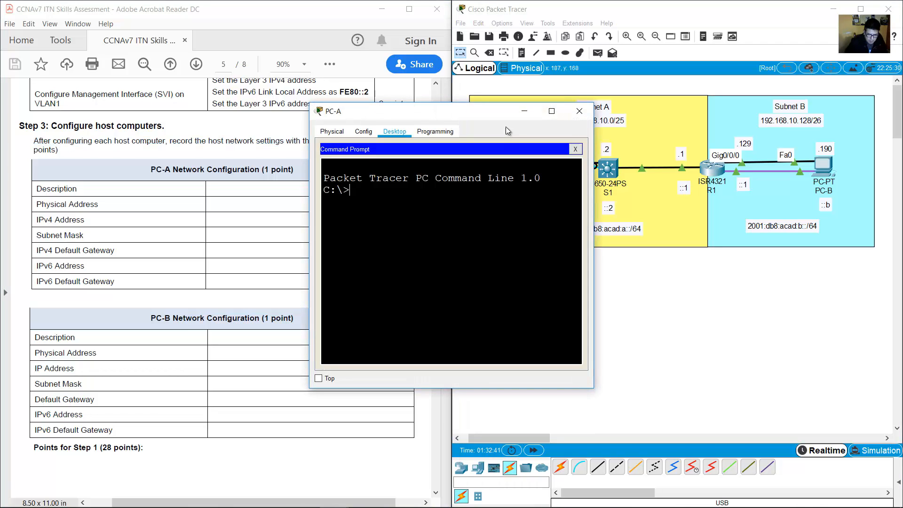
{"action": "left_click_drag", "start_coordinate": [484, 99], "coordinate": [630, 81]}
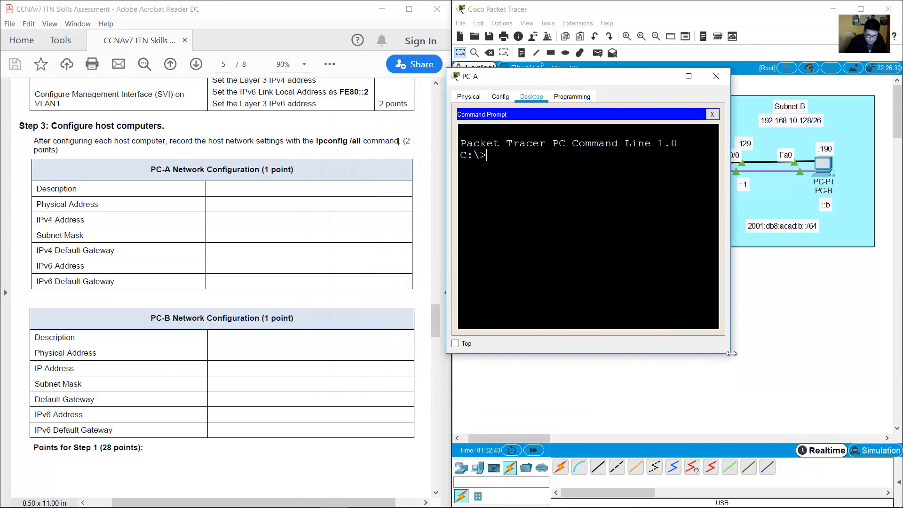
{"action": "left_click_drag", "start_coordinate": [731, 356], "coordinate": [881, 480]}
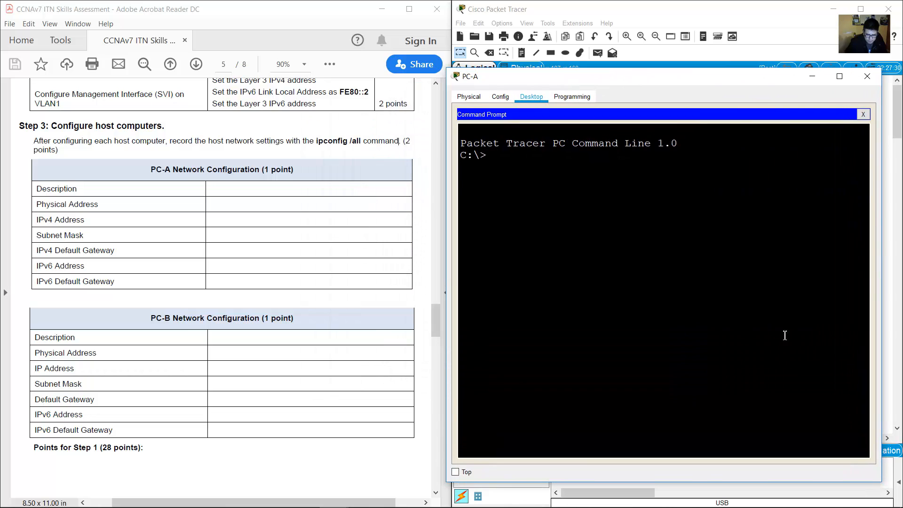
{"action": "type", "text": "ipconfig"}
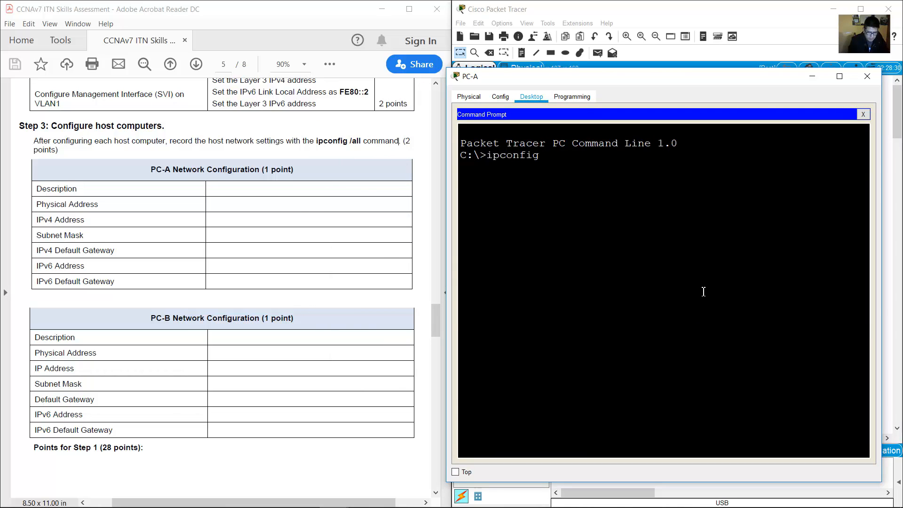
{"action": "type", "text": " /all"}
{"action": "key", "text": "Return"}
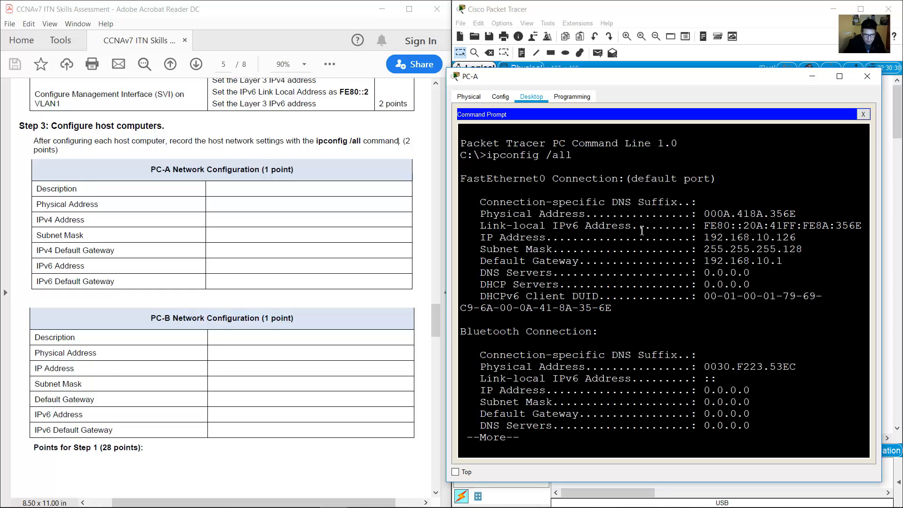
Match PC-A's physical address 000A.418A.356E, IPv4 address and subnet mask to the table rows.
{"action": "left_click_drag", "start_coordinate": [41, 189], "coordinate": [77, 189]}
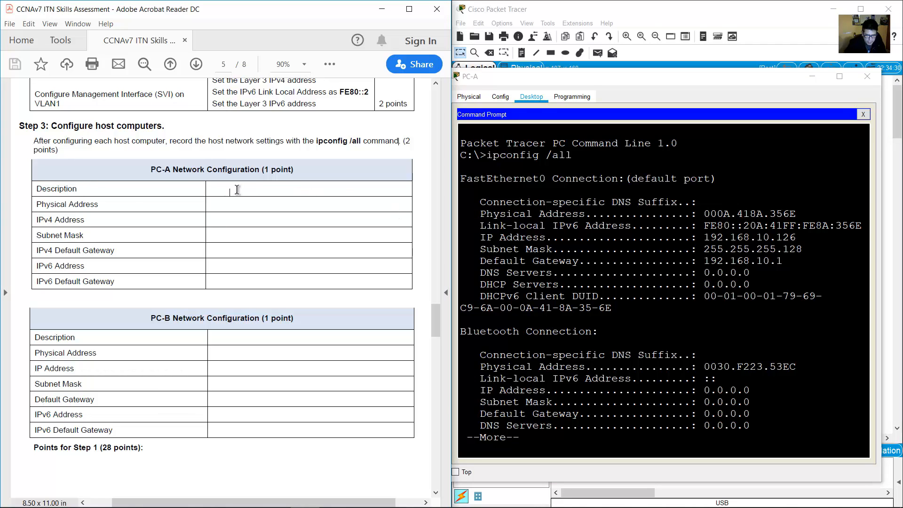
{"action": "left_click_drag", "start_coordinate": [37, 204], "coordinate": [117, 204]}
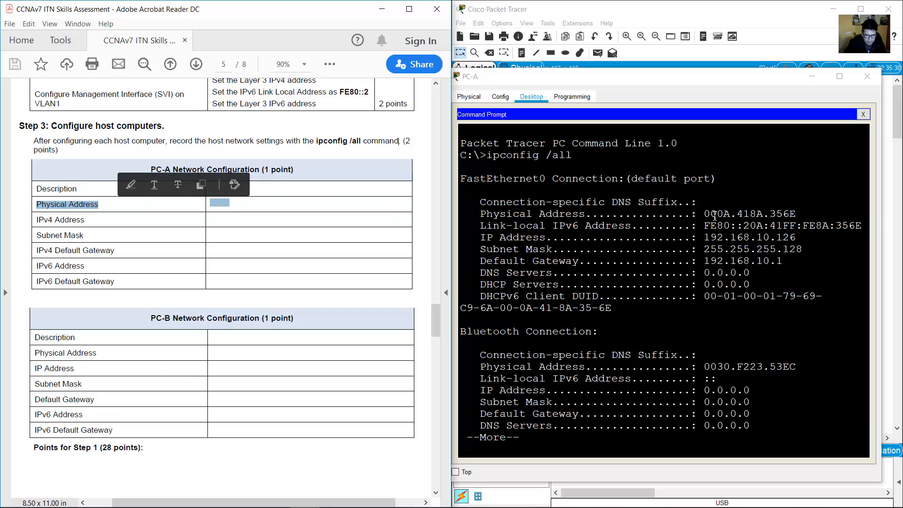
{"action": "left_click_drag", "start_coordinate": [705, 214], "coordinate": [795, 214]}
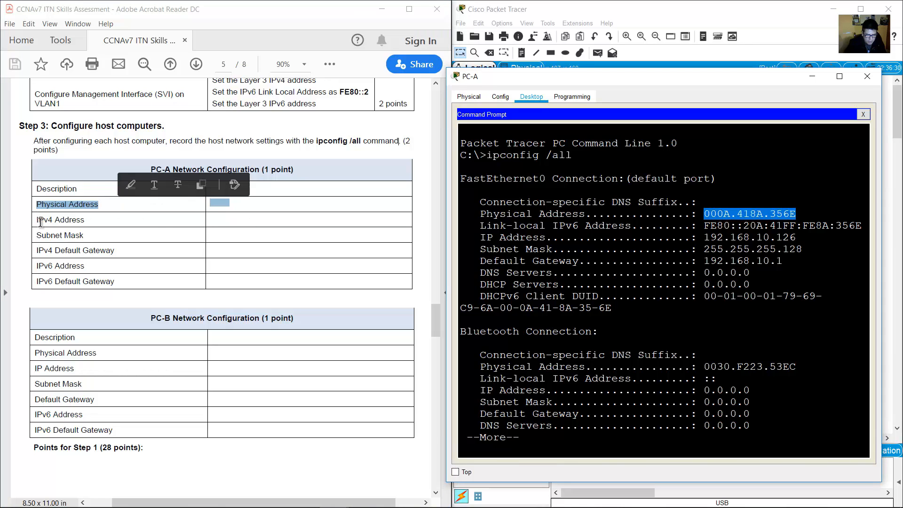
{"action": "left_click_drag", "start_coordinate": [37, 219], "coordinate": [85, 219]}
{"action": "left_click_drag", "start_coordinate": [704, 238], "coordinate": [794, 239]}
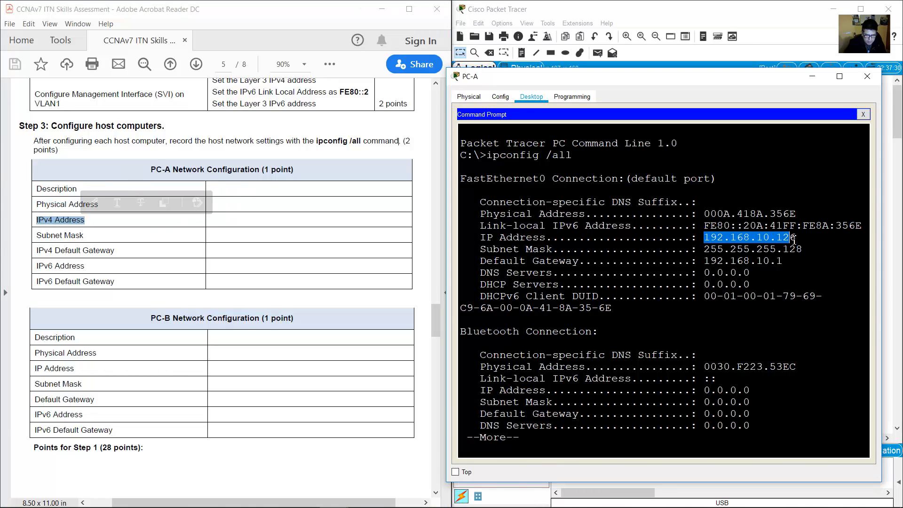
{"action": "left_click_drag", "start_coordinate": [37, 235], "coordinate": [83, 235]}
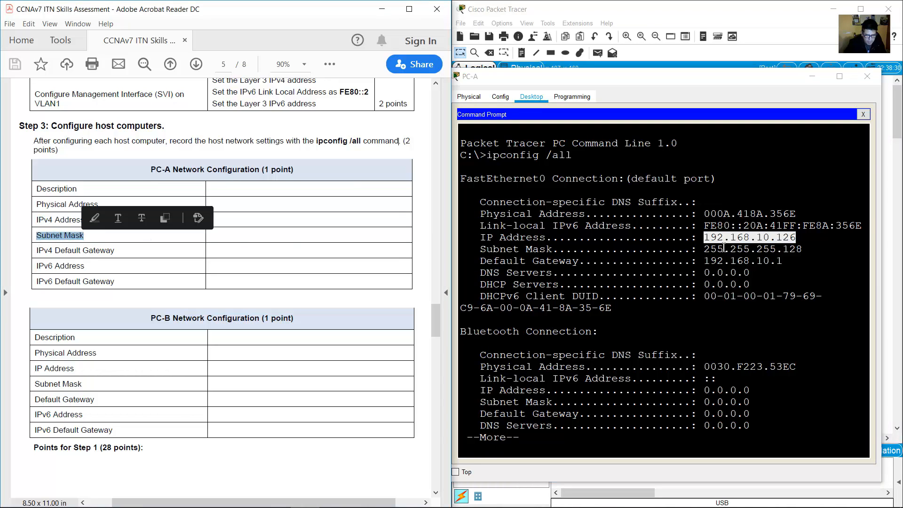
{"action": "left_click_drag", "start_coordinate": [704, 249], "coordinate": [798, 250]}
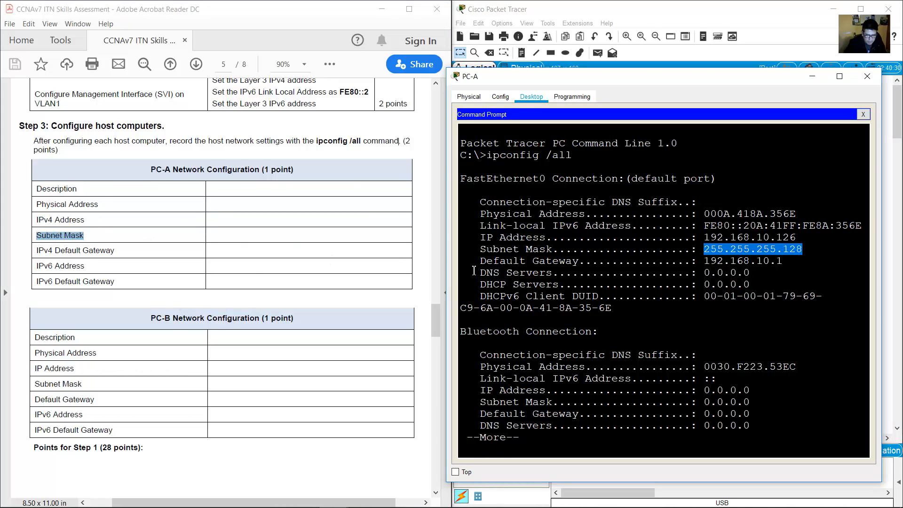
Match PC-A's default gateway 192.168.10.1 to the table, then page to the IPv6 output.
{"action": "left_click_drag", "start_coordinate": [486, 261], "coordinate": [585, 260]}
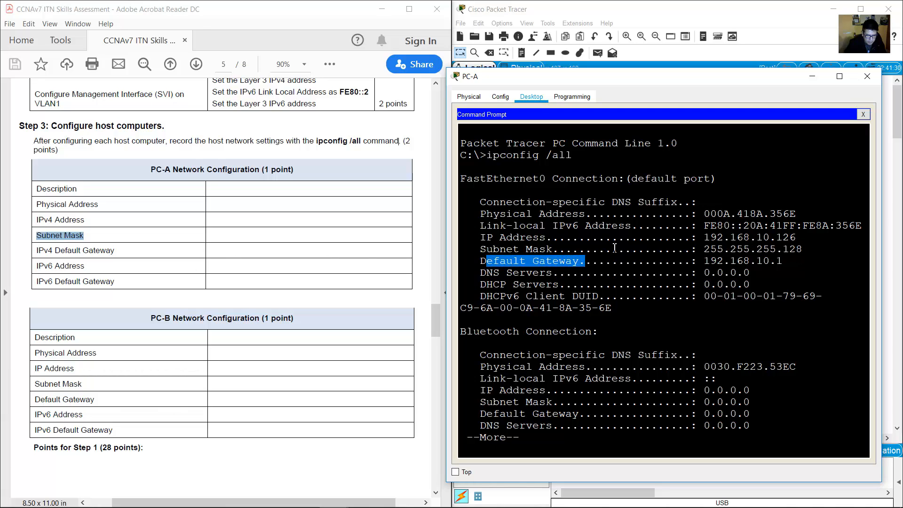
{"action": "left_click_drag", "start_coordinate": [34, 251], "coordinate": [118, 251]}
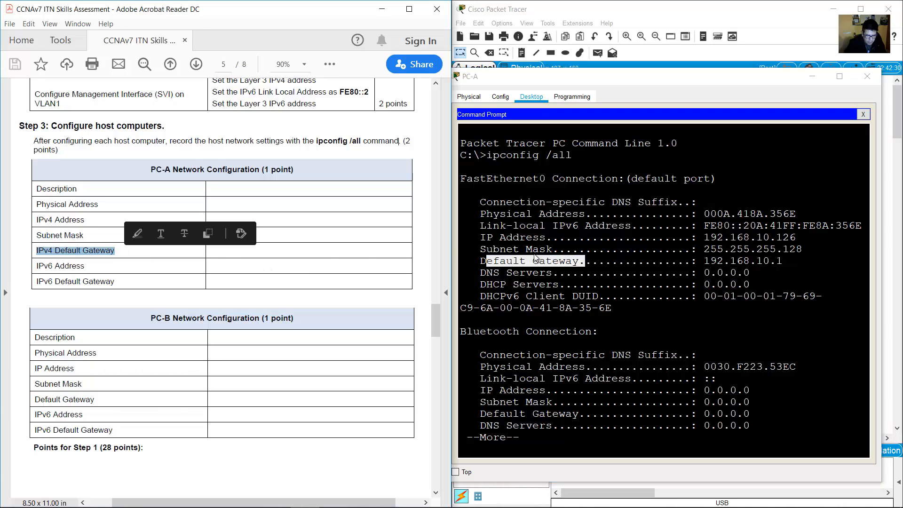
{"action": "left_click_drag", "start_coordinate": [704, 261], "coordinate": [790, 263]}
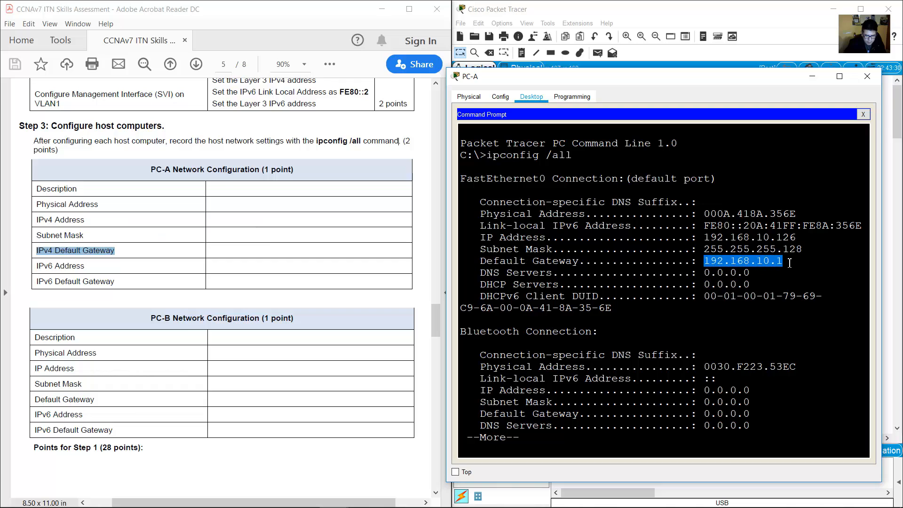
{"action": "key", "text": "space"}
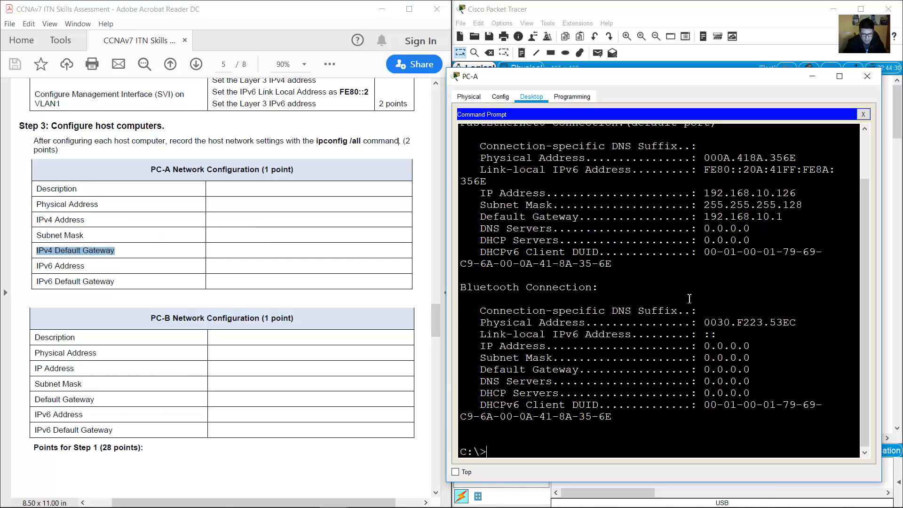
{"action": "scroll", "coordinate": [705, 292], "scroll_direction": "up", "scroll_amount": 2}
{"action": "scroll", "coordinate": [706, 287], "scroll_direction": "down", "scroll_amount": 2}
{"action": "scroll", "coordinate": [706, 282], "scroll_direction": "up", "scroll_amount": 2}
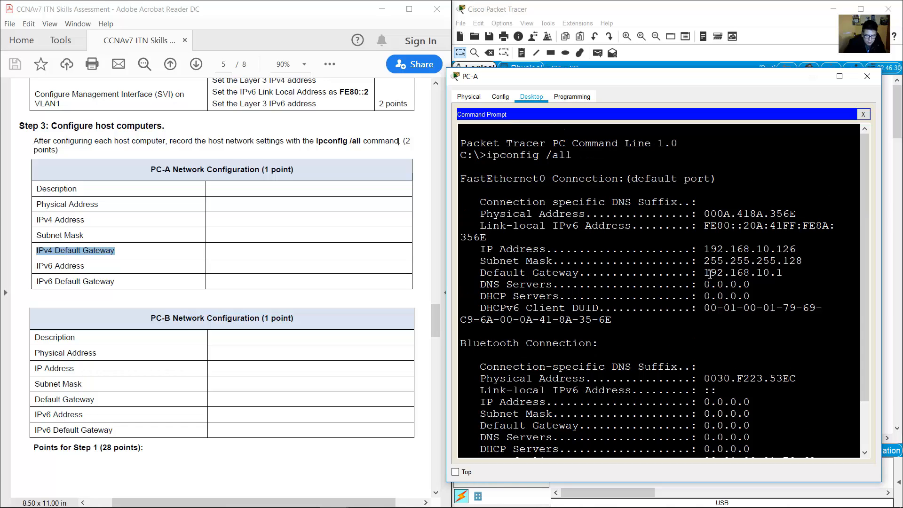
{"action": "left_click_drag", "start_coordinate": [37, 266], "coordinate": [85, 266]}
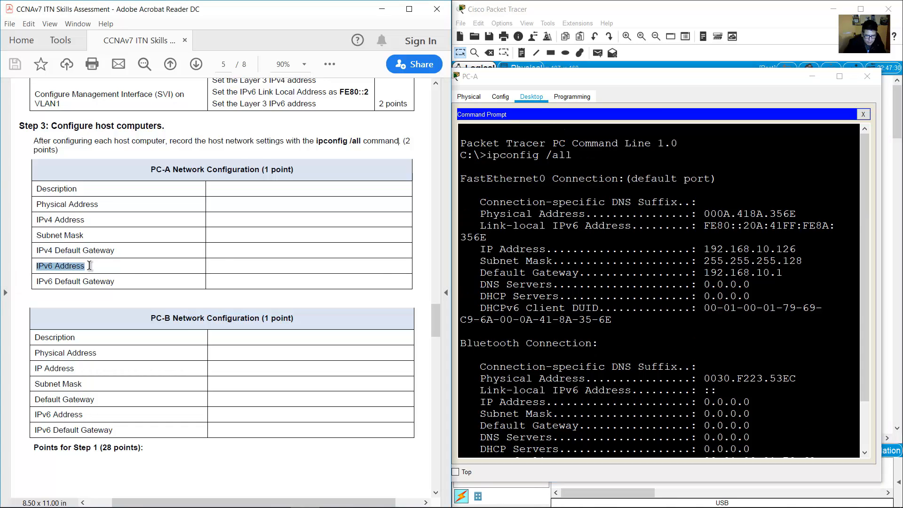
Verify PC-A's IPv6 address 2001:DB8:ACAD:A::A and gateway FE80::1, then minimize its window.
{"action": "left_click", "coordinate": [863, 114]}
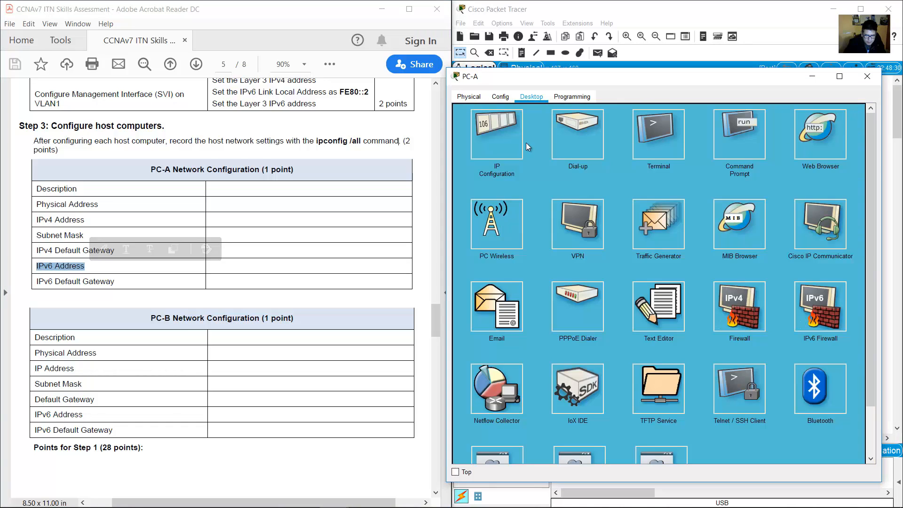
{"action": "left_click", "coordinate": [524, 165]}
{"action": "left_click_drag", "start_coordinate": [660, 255], "coordinate": [583, 256]}
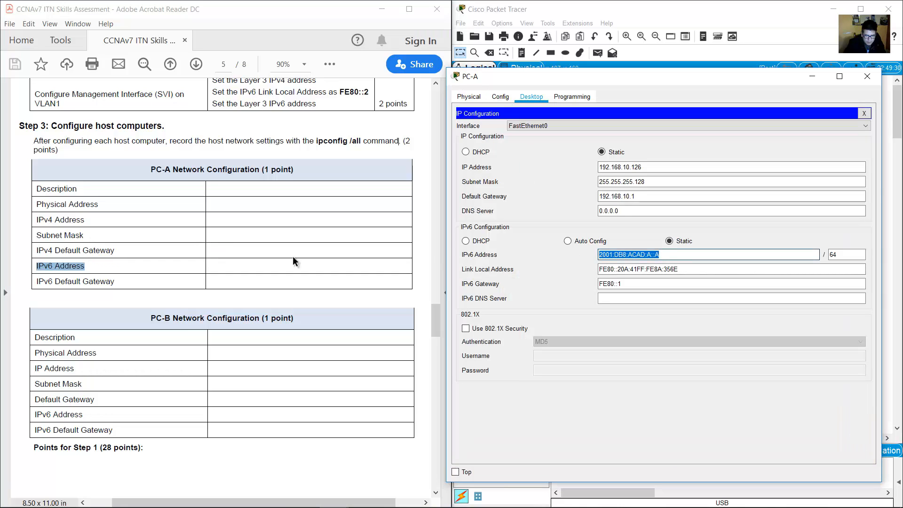
{"action": "left_click_drag", "start_coordinate": [36, 281], "coordinate": [115, 281]}
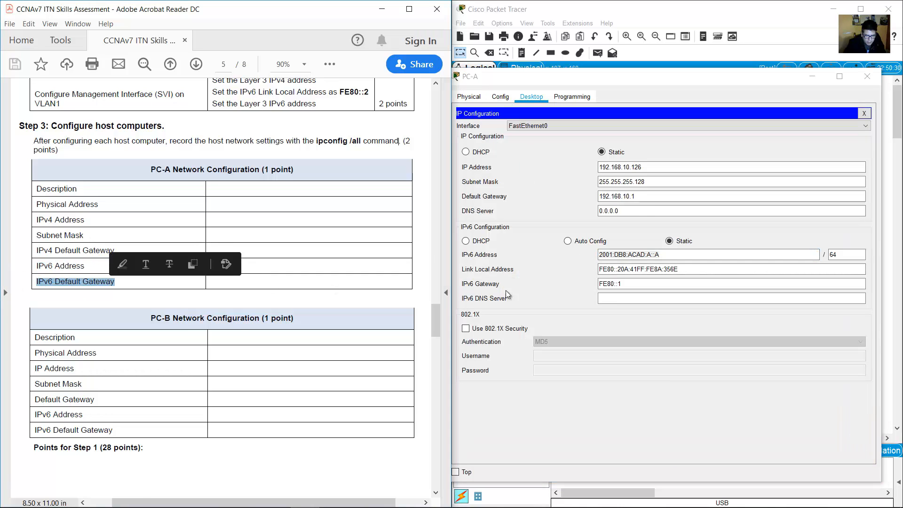
{"action": "left_click_drag", "start_coordinate": [622, 284], "coordinate": [559, 283]}
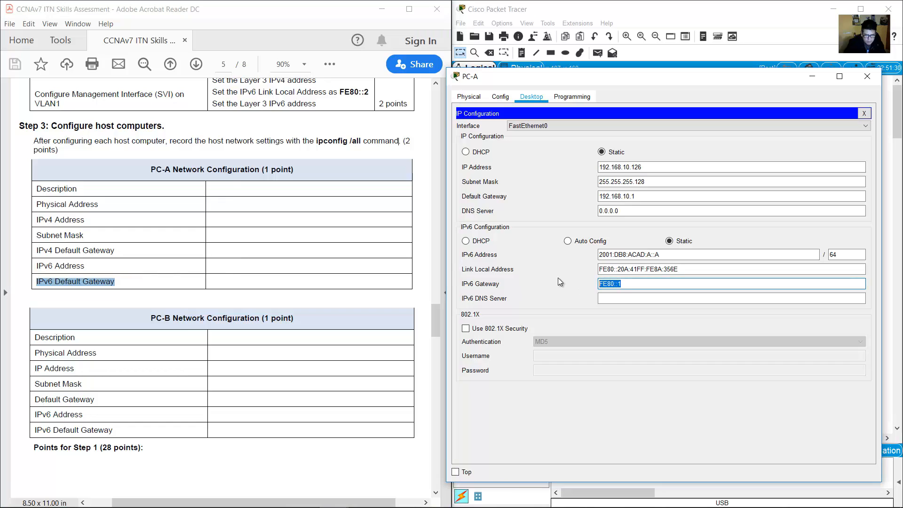
{"action": "left_click", "coordinate": [813, 76]}
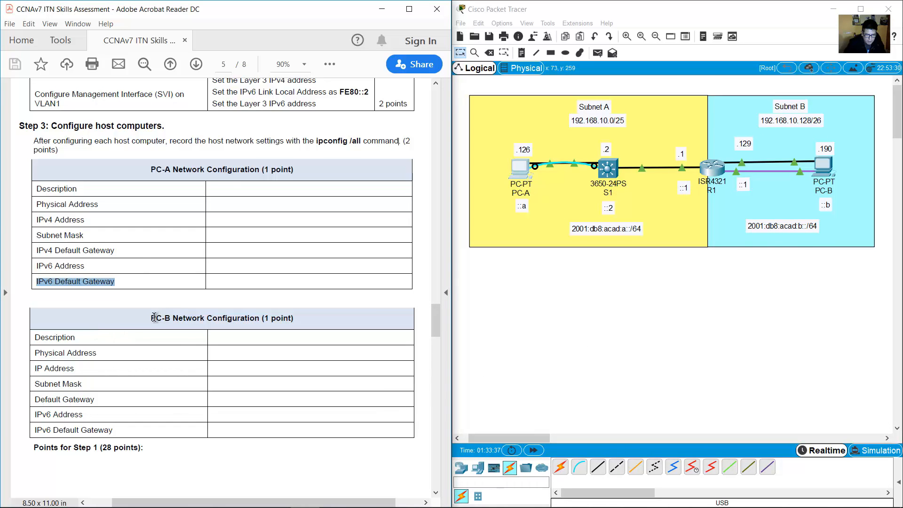
Enlarge PC-B's window and run ipconfig /all in its Command Prompt.
{"action": "left_click_drag", "start_coordinate": [153, 317], "coordinate": [201, 428]}
{"action": "left_click", "coordinate": [547, 288]}
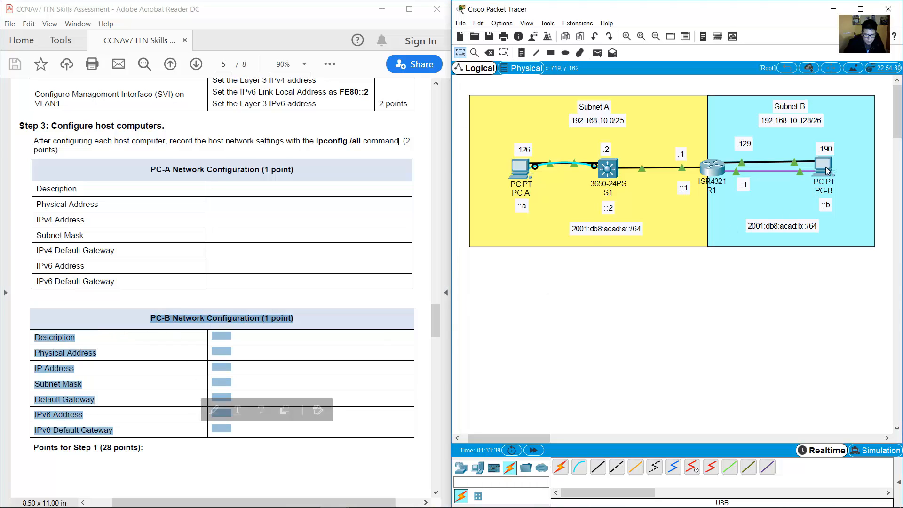
{"action": "left_click", "coordinate": [826, 167]}
{"action": "left_click_drag", "start_coordinate": [605, 193], "coordinate": [629, 220]}
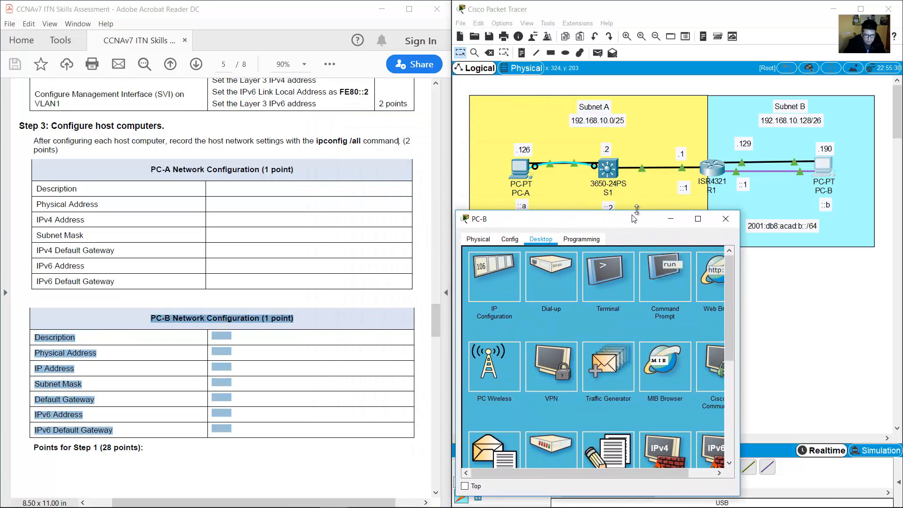
{"action": "left_click_drag", "start_coordinate": [742, 212], "coordinate": [887, 87]}
{"action": "left_click", "coordinate": [762, 162]}
{"action": "type", "text": "ipconfig"}
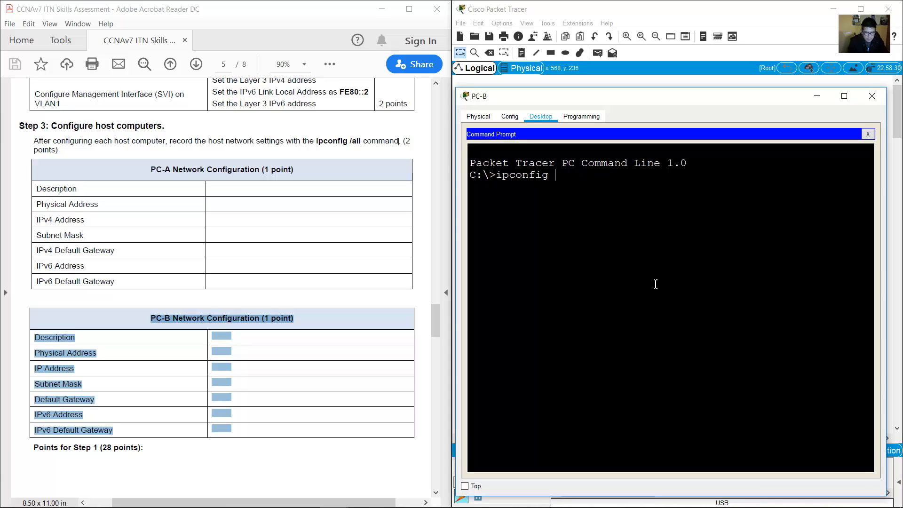
{"action": "type", "text": " /all"}
{"action": "key", "text": "Return"}
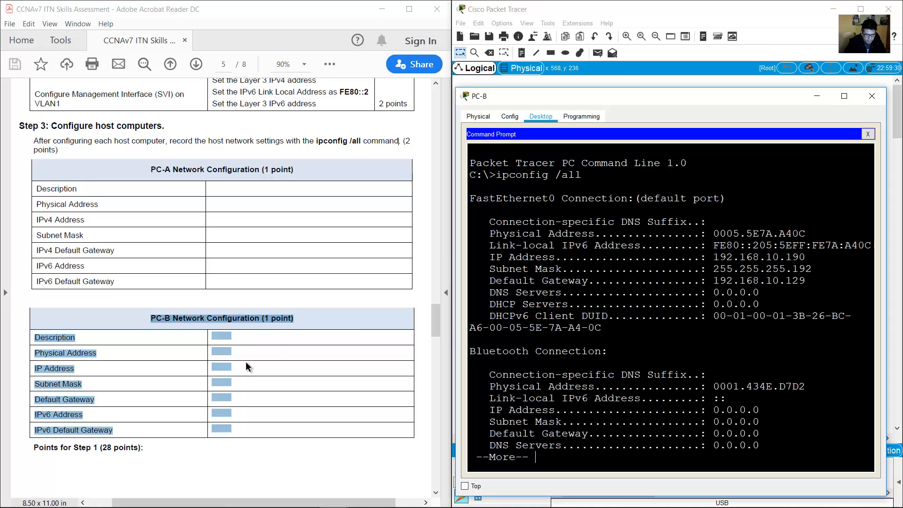
Match PC-B's physical address, subnet mask and gateway 192.168.10.129 against the worksheet table.
{"action": "left_click", "coordinate": [219, 360]}
{"action": "left_click_drag", "start_coordinate": [36, 337], "coordinate": [118, 430]}
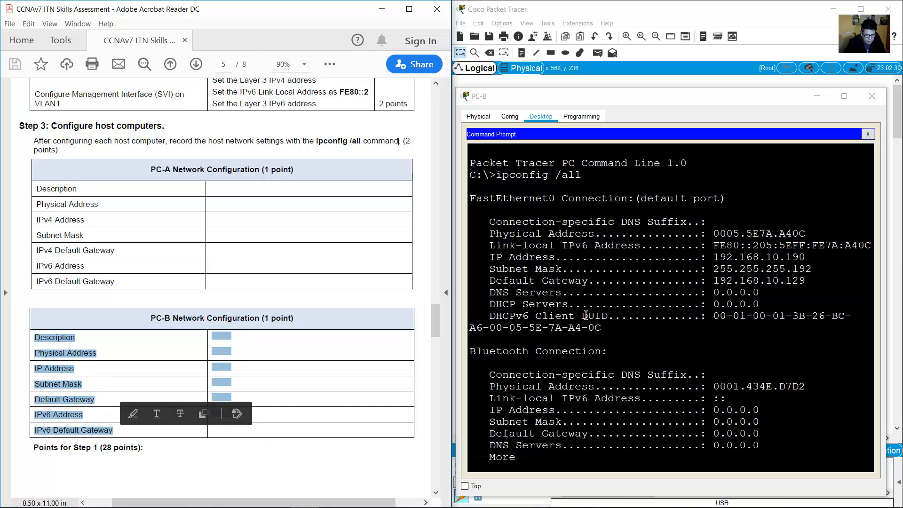
{"action": "left_click", "coordinate": [737, 228]}
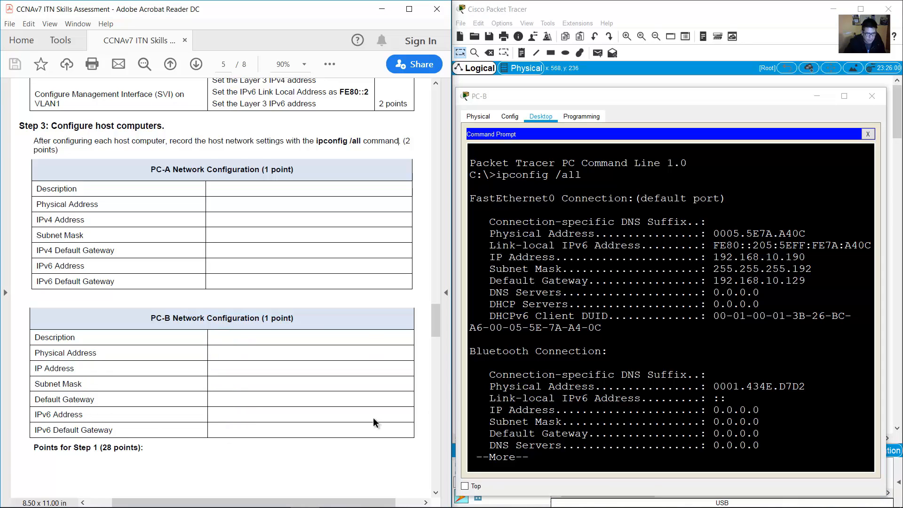
{"action": "left_click_drag", "start_coordinate": [34, 338], "coordinate": [84, 333]}
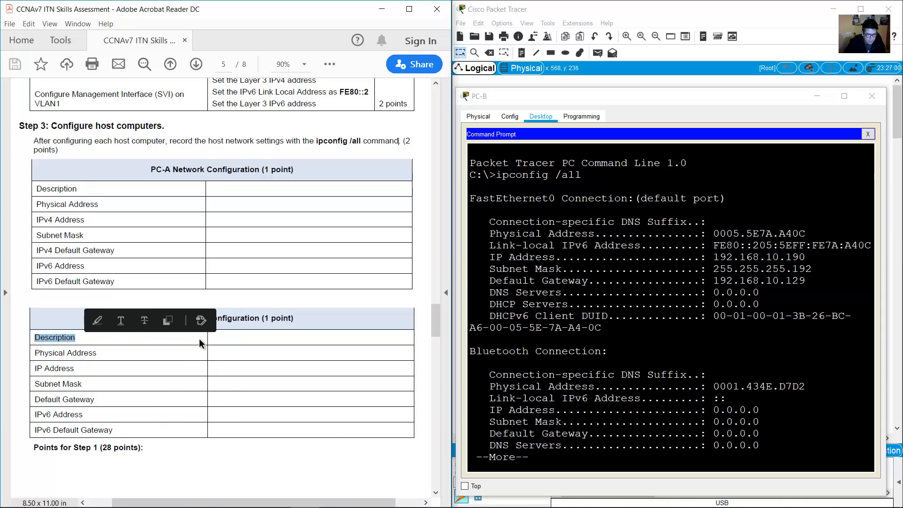
{"action": "left_click", "coordinate": [149, 343]}
{"action": "left_click_drag", "start_coordinate": [35, 353], "coordinate": [110, 353]}
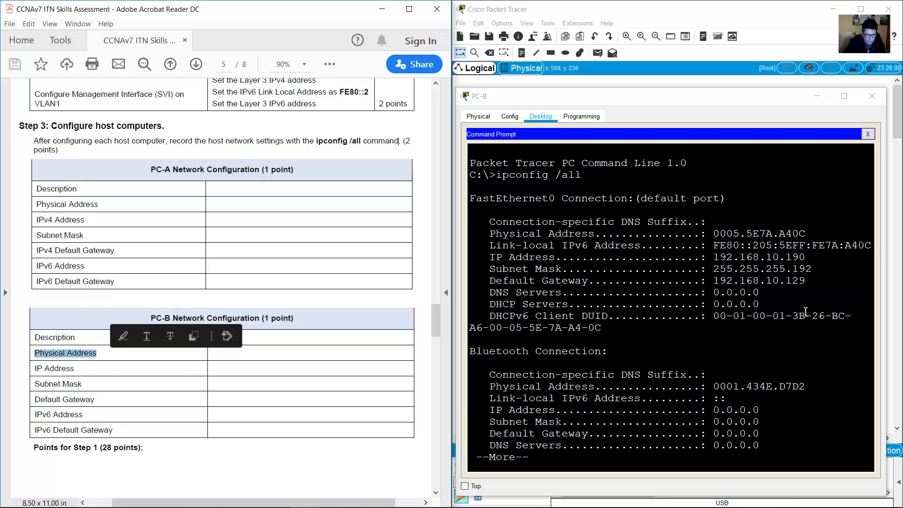
{"action": "left_click", "coordinate": [735, 279]}
{"action": "left_click", "coordinate": [41, 358]}
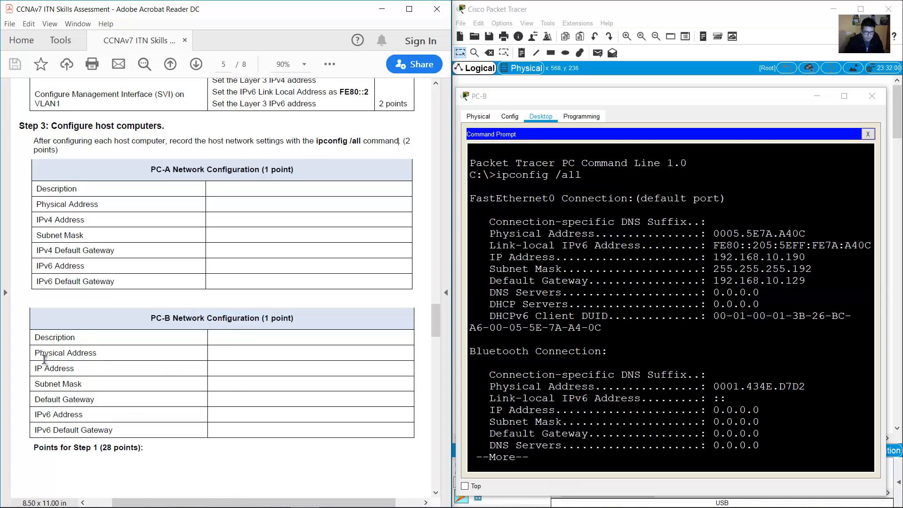
{"action": "left_click_drag", "start_coordinate": [35, 355], "coordinate": [100, 353]}
{"action": "left_click", "coordinate": [725, 249]}
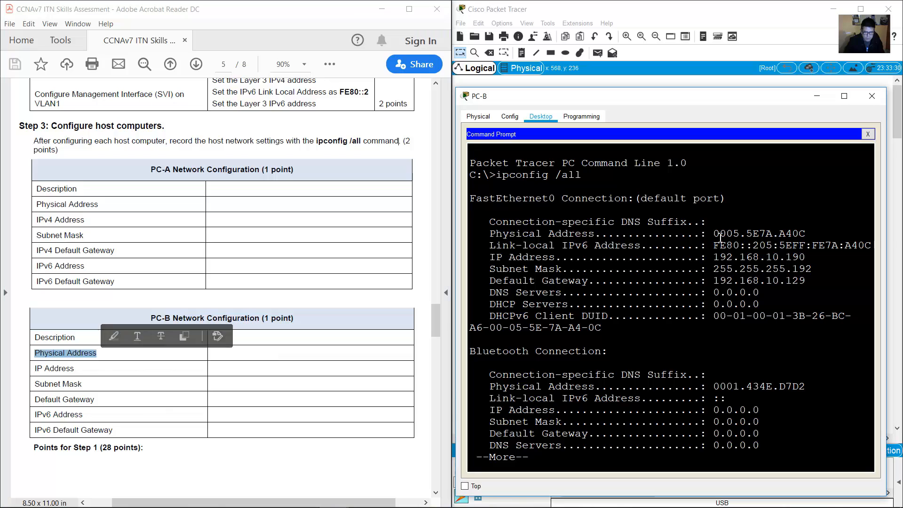
{"action": "left_click_drag", "start_coordinate": [794, 234], "coordinate": [799, 258]}
{"action": "left_click_drag", "start_coordinate": [720, 270], "coordinate": [795, 268]}
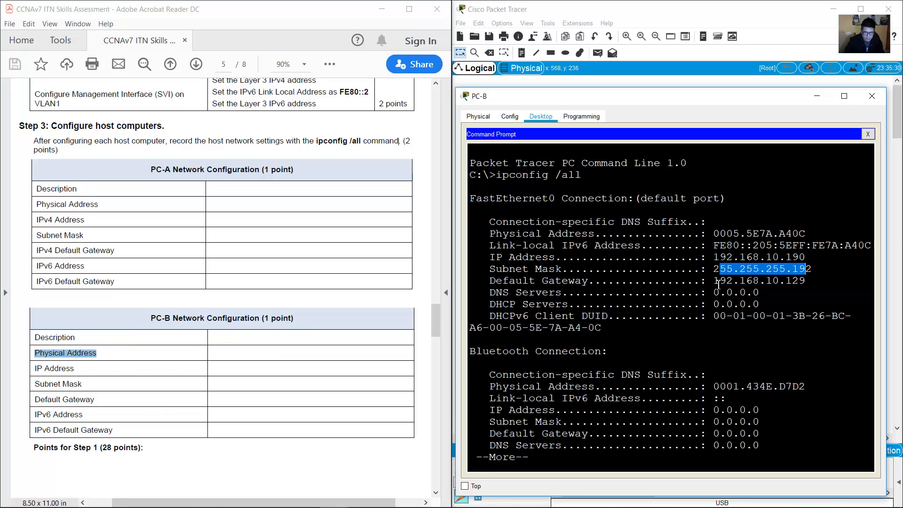
{"action": "left_click_drag", "start_coordinate": [714, 280], "coordinate": [799, 281]}
{"action": "left_click", "coordinate": [867, 134]}
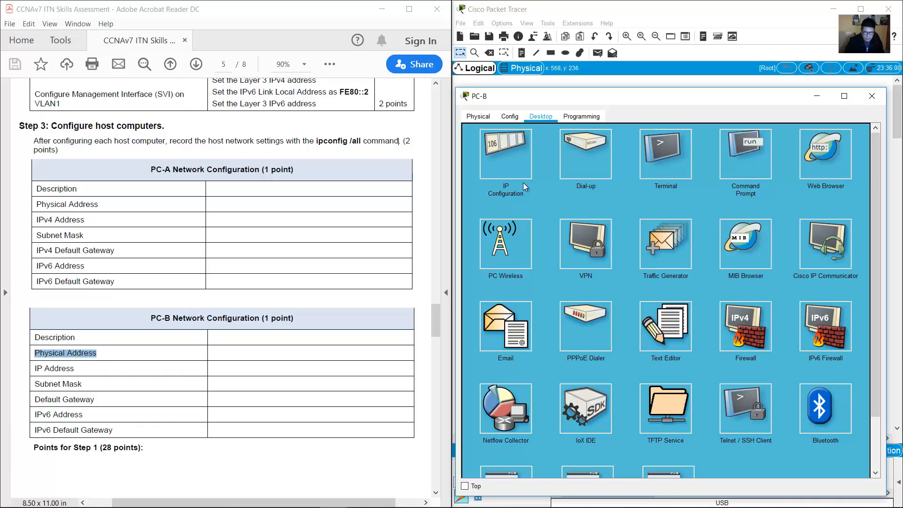
Check PC-B's IPv6 address 2001:DB8:ACAD:B::B and gateway FE80::1, then close its window.
{"action": "left_click", "coordinate": [517, 162]}
{"action": "left_click_drag", "start_coordinate": [611, 274], "coordinate": [682, 274]}
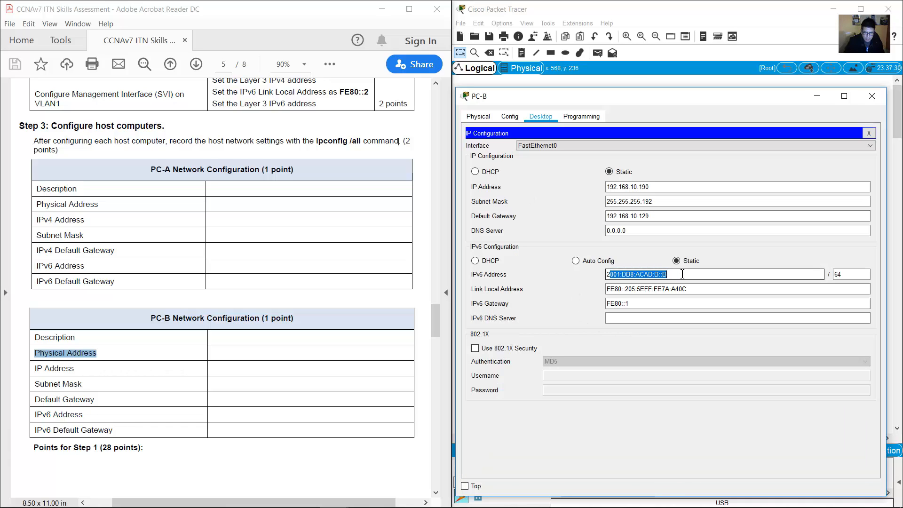
{"action": "left_click_drag", "start_coordinate": [629, 305], "coordinate": [590, 311]}
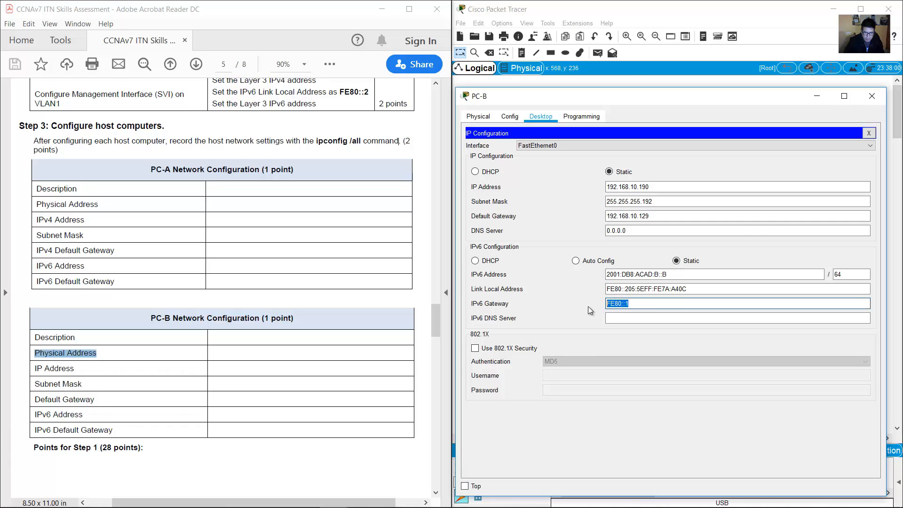
{"action": "left_click", "coordinate": [872, 96]}
{"action": "scroll", "coordinate": [316, 310], "scroll_direction": "down", "scroll_amount": 10}
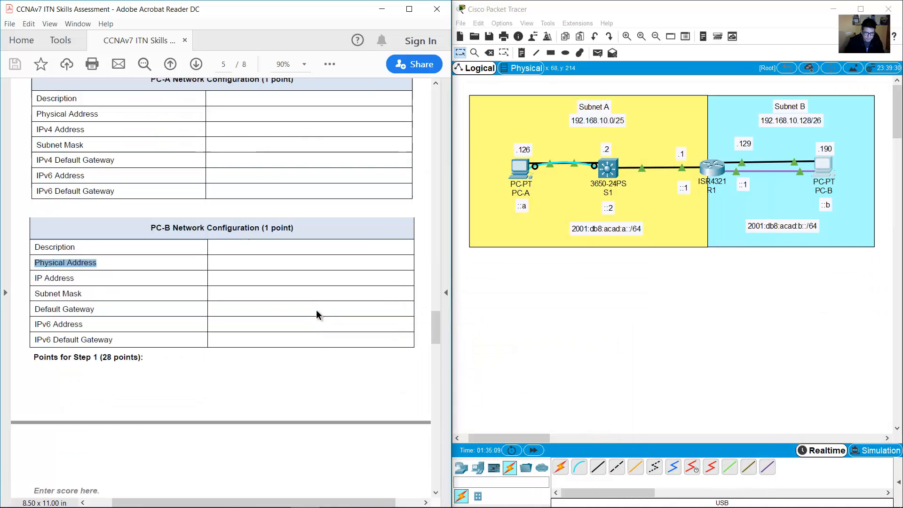
Bring up the Part 4 end-to-end ping table and highlight its heading and PC-A.
{"action": "scroll", "coordinate": [282, 262], "scroll_direction": "down", "scroll_amount": 13}
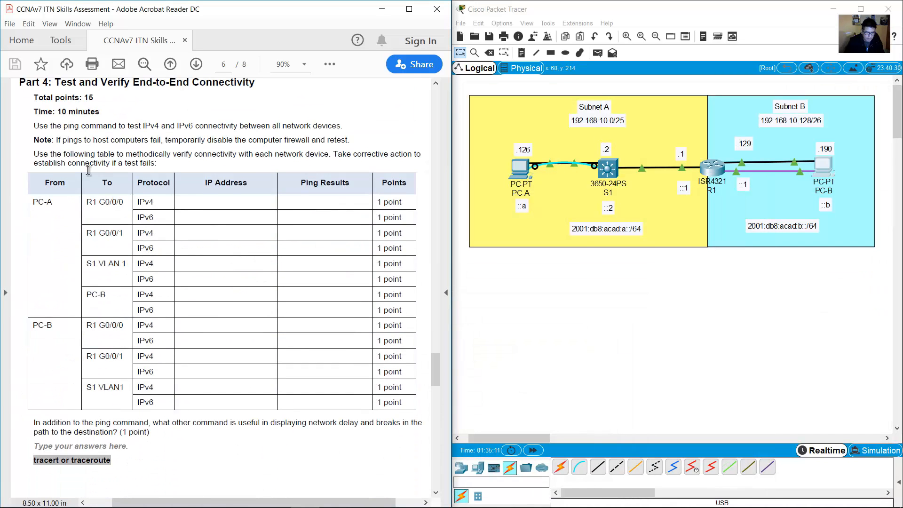
{"action": "scroll", "coordinate": [89, 171], "scroll_direction": "up", "scroll_amount": 1}
{"action": "left_click_drag", "start_coordinate": [55, 105], "coordinate": [253, 107]}
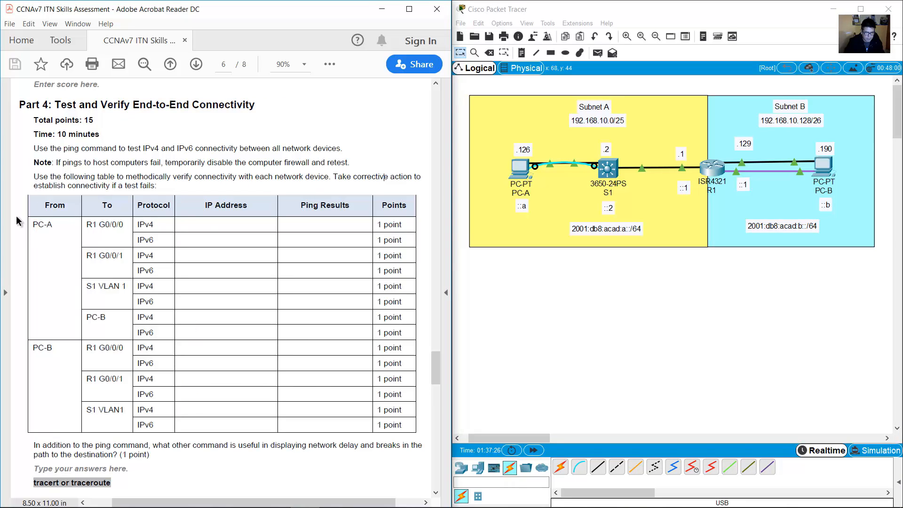
{"action": "left_click_drag", "start_coordinate": [33, 225], "coordinate": [53, 226]}
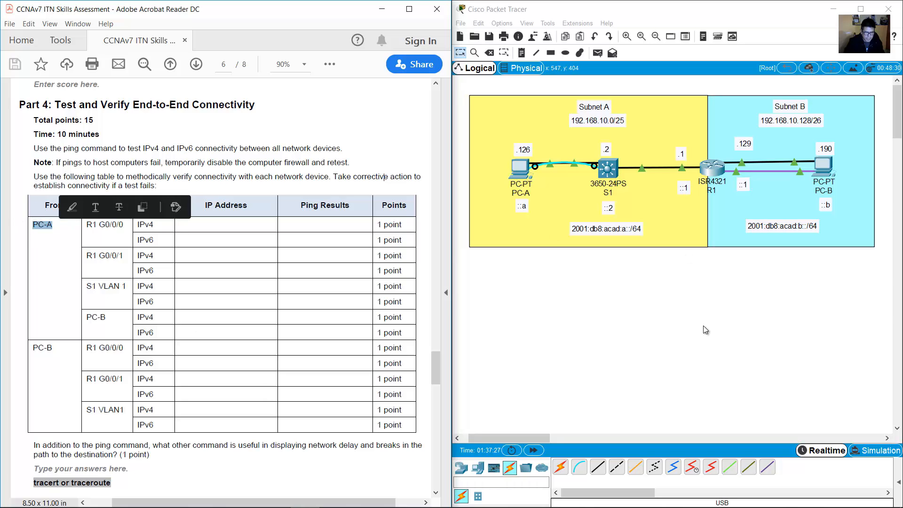
{"action": "left_click", "coordinate": [707, 329]}
Open PC-A's Command Prompt and look up R1's .129 address label in the topology.
{"action": "left_click", "coordinate": [515, 166]}
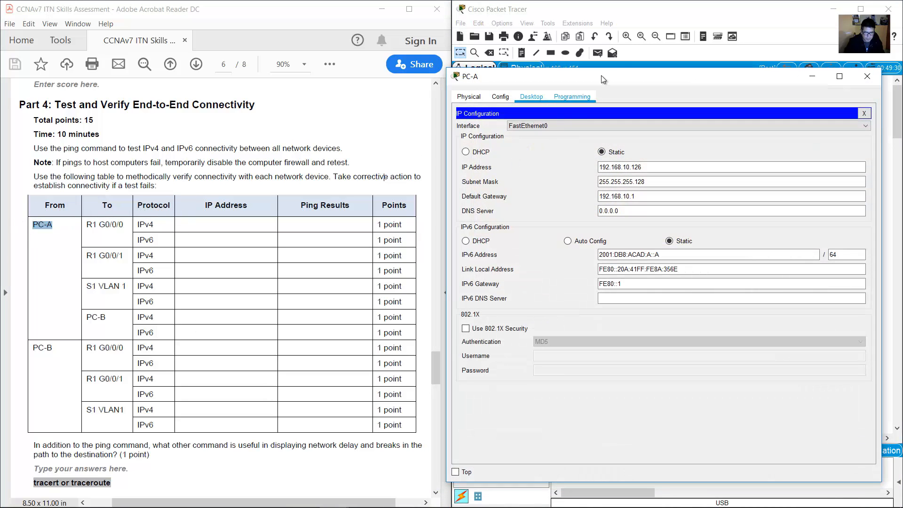
{"action": "left_click", "coordinate": [864, 113]}
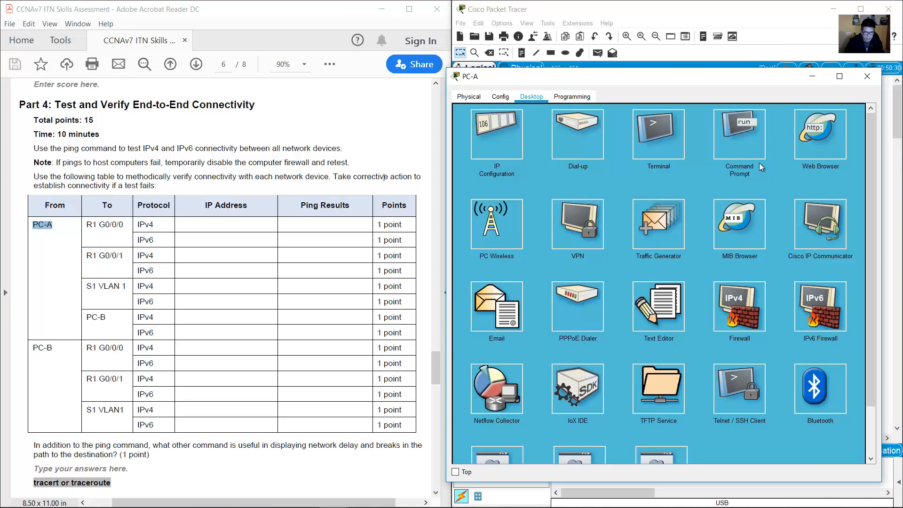
{"action": "left_click", "coordinate": [748, 141]}
{"action": "scroll", "coordinate": [715, 281], "scroll_direction": "down", "scroll_amount": 2}
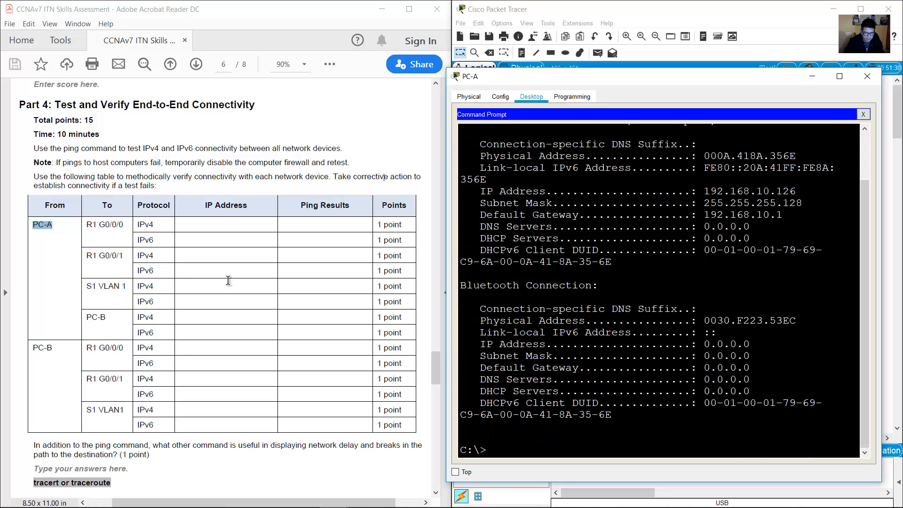
{"action": "left_click_drag", "start_coordinate": [87, 225], "coordinate": [154, 239]}
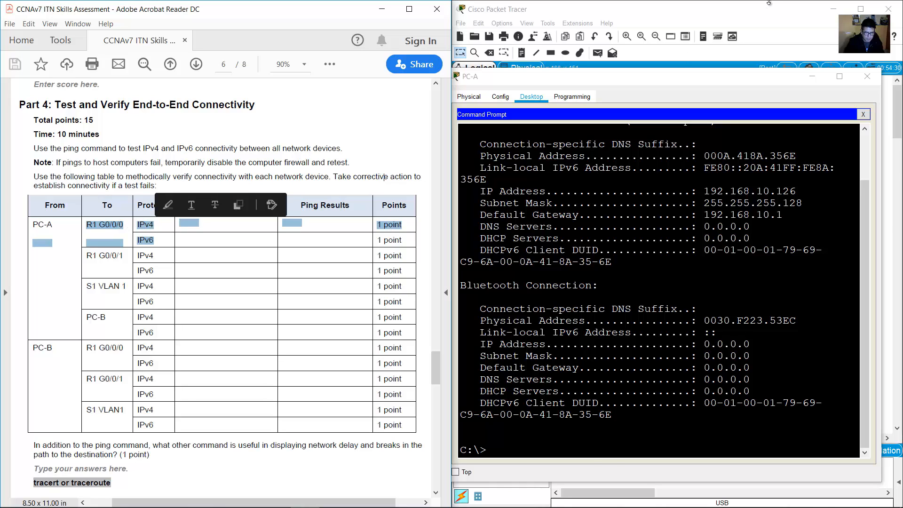
{"action": "left_click", "coordinate": [754, 12]}
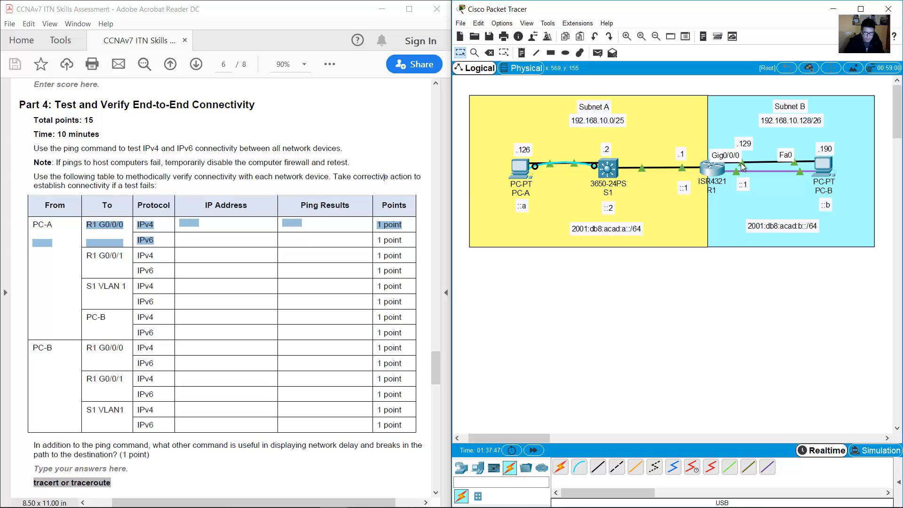
{"action": "double_click", "coordinate": [745, 144]}
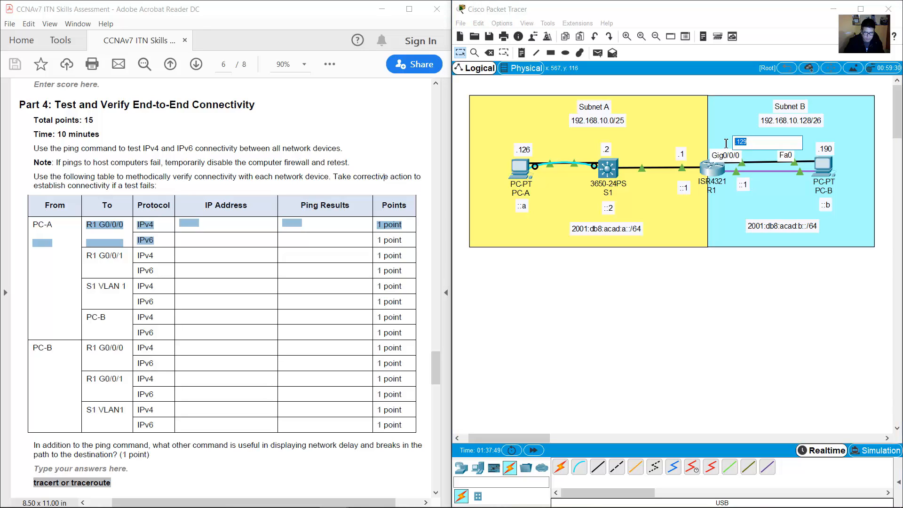
{"action": "double_click", "coordinate": [507, 168]}
{"action": "left_click", "coordinate": [522, 170]}
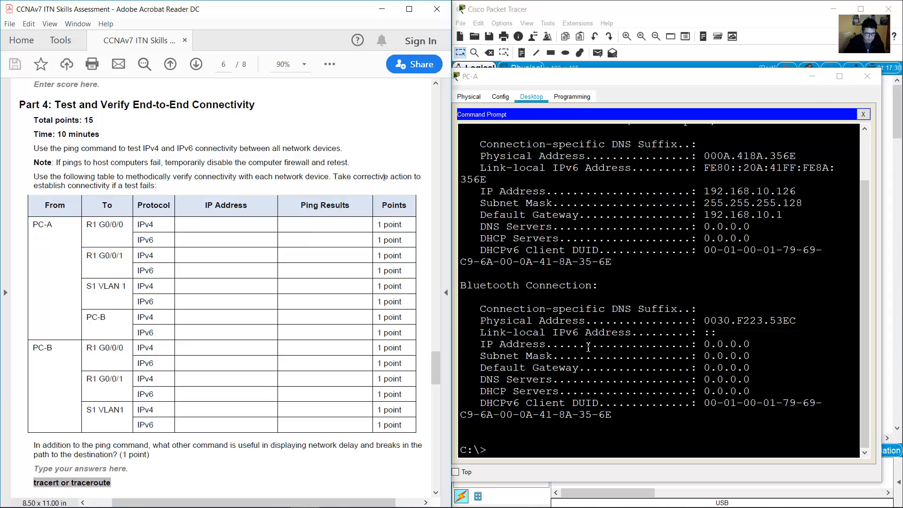
{"action": "left_click", "coordinate": [588, 347]}
Ping R1 at 192.168.10.129 from PC-A.
{"action": "type", "text": "pping"}
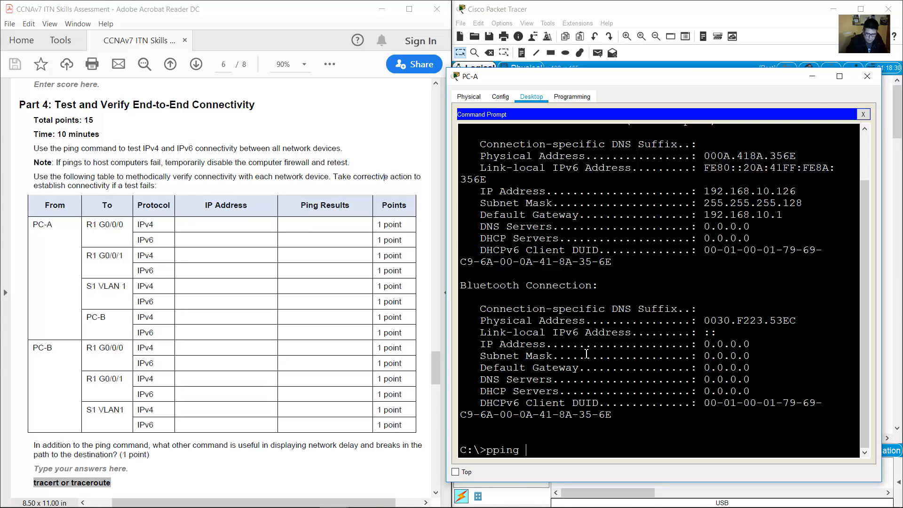
{"action": "key", "text": "BackSpace"}
{"action": "key", "text": "BackSpace"}
{"action": "key", "text": "BackSpace"}
{"action": "key", "text": "BackSpace"}
{"action": "key", "text": "BackSpace"}
{"action": "type", "text": "ing 192.168.1"}
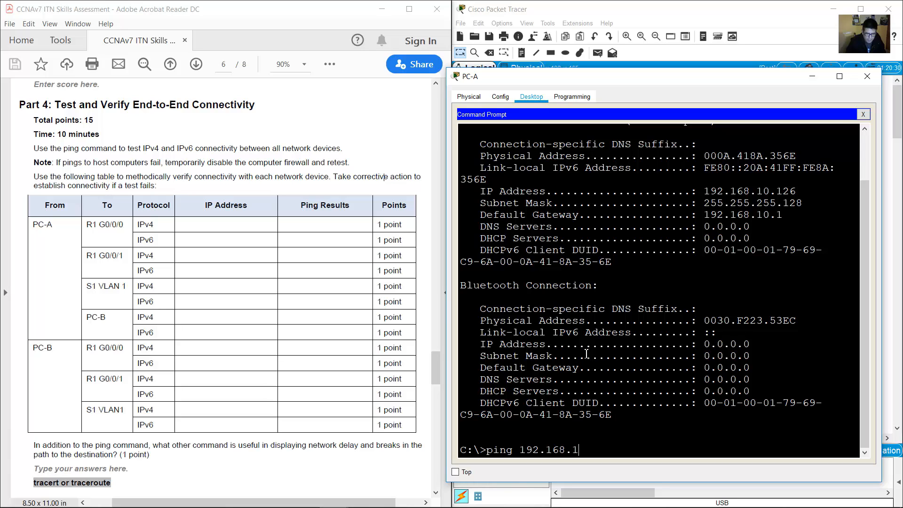
{"action": "type", "text": "0.129"}
{"action": "key", "text": "Return"}
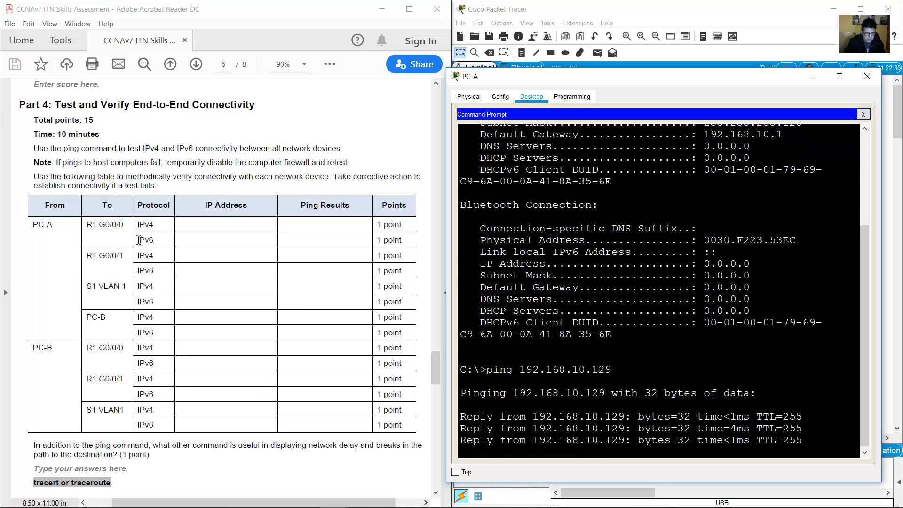
Ping R1 at 2001:db8:acad:b::1 from PC-A, getting 4 of 4 replies.
{"action": "left_click_drag", "start_coordinate": [138, 239], "coordinate": [154, 240]}
{"action": "left_click", "coordinate": [627, 12]}
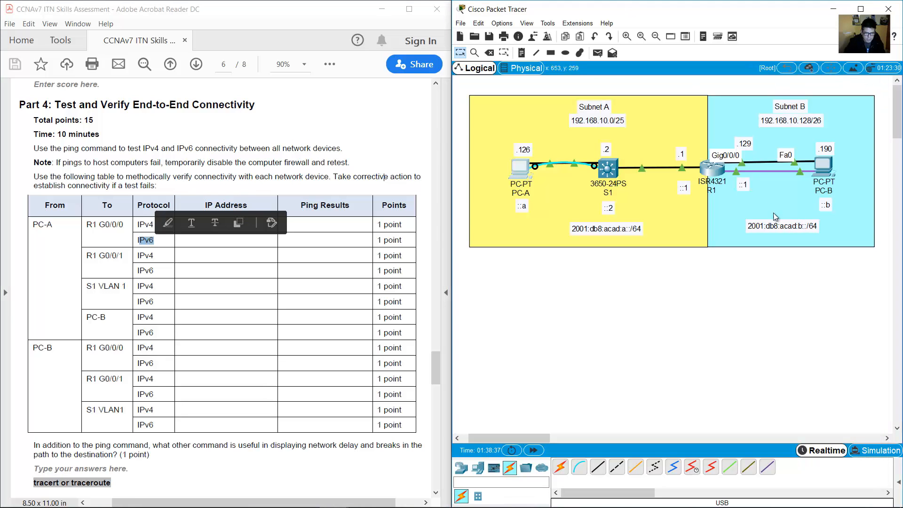
{"action": "double_click", "coordinate": [753, 227]}
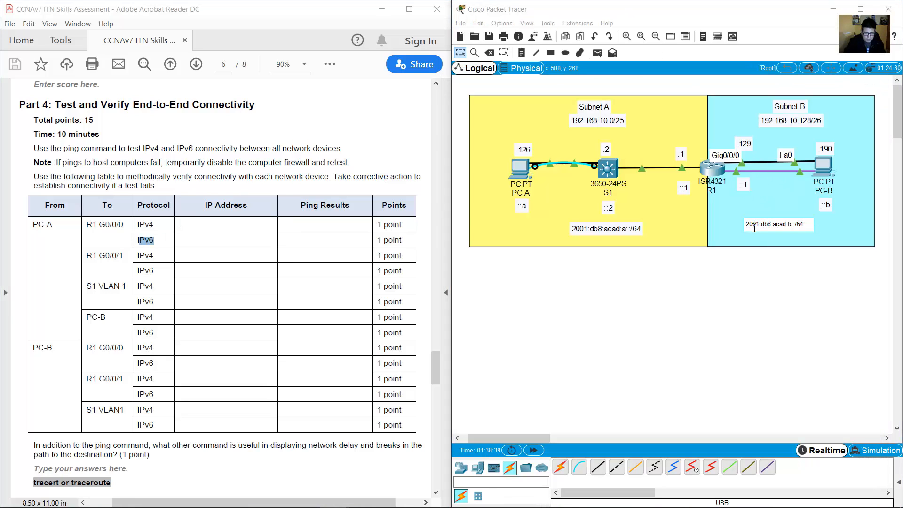
{"action": "left_click_drag", "start_coordinate": [788, 224], "coordinate": [796, 224]}
{"action": "double_click", "coordinate": [745, 184]}
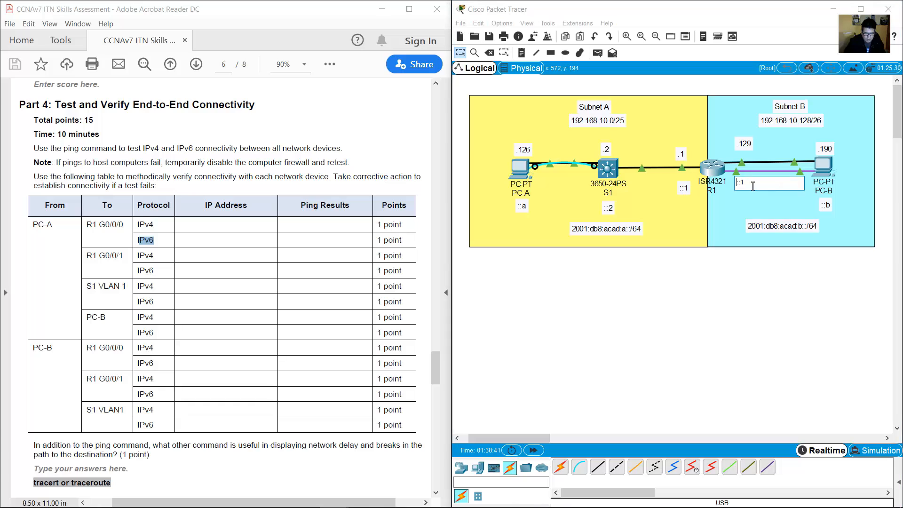
{"action": "left_click", "coordinate": [523, 170]}
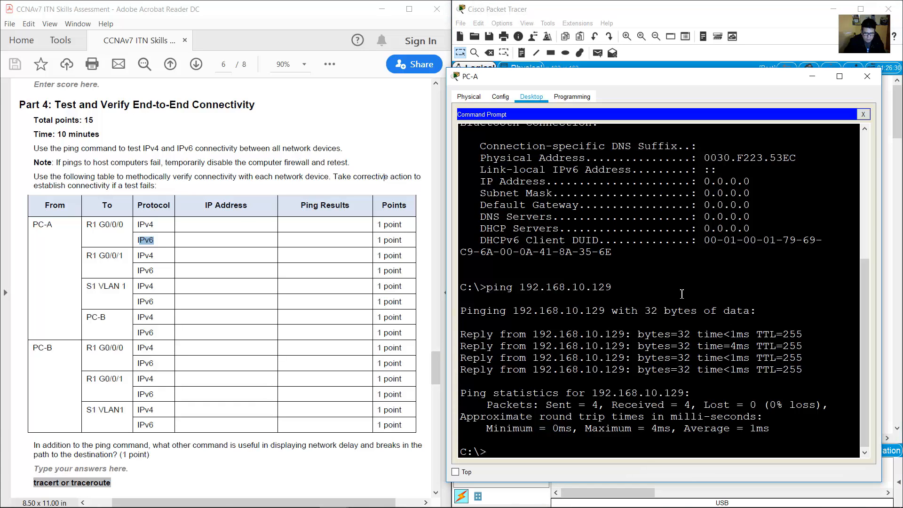
{"action": "type", "text": "ping 2001:db8:acad:b::1"}
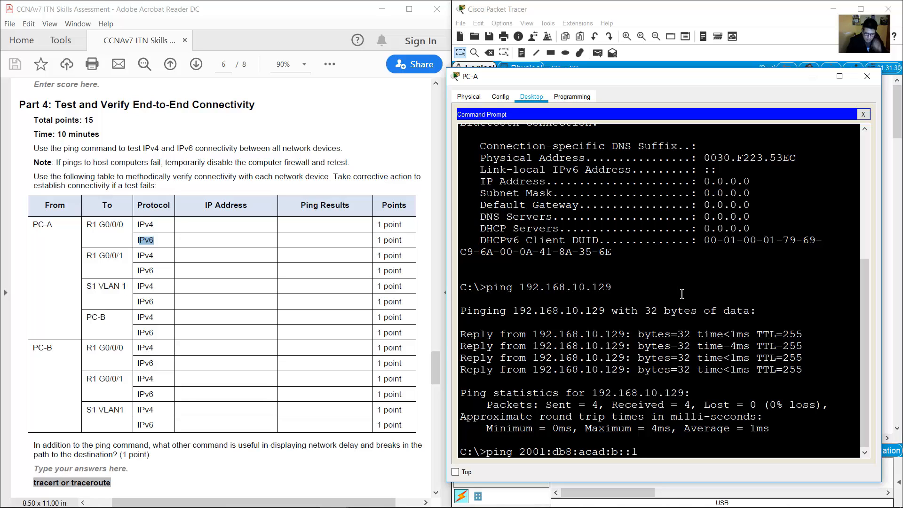
{"action": "key", "text": "Return"}
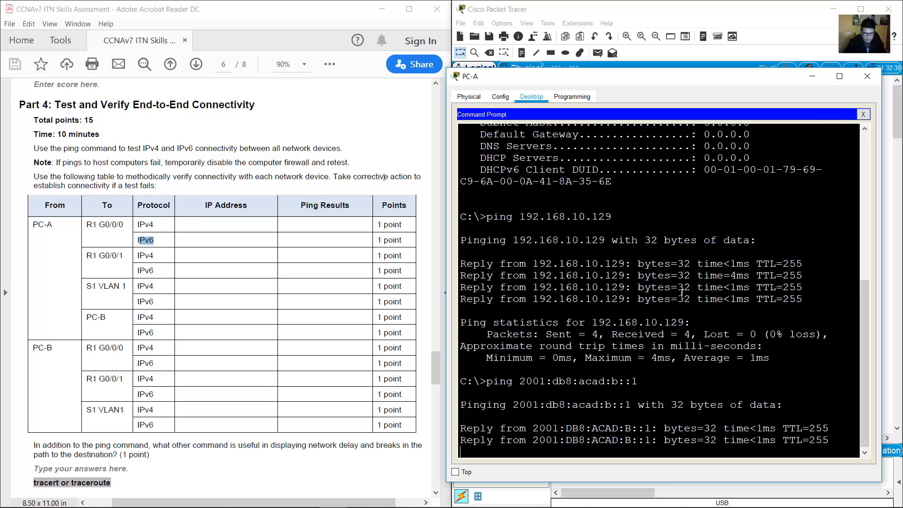
{"action": "left_click", "coordinate": [88, 258]}
{"action": "left_click_drag", "start_coordinate": [88, 258], "coordinate": [123, 253]}
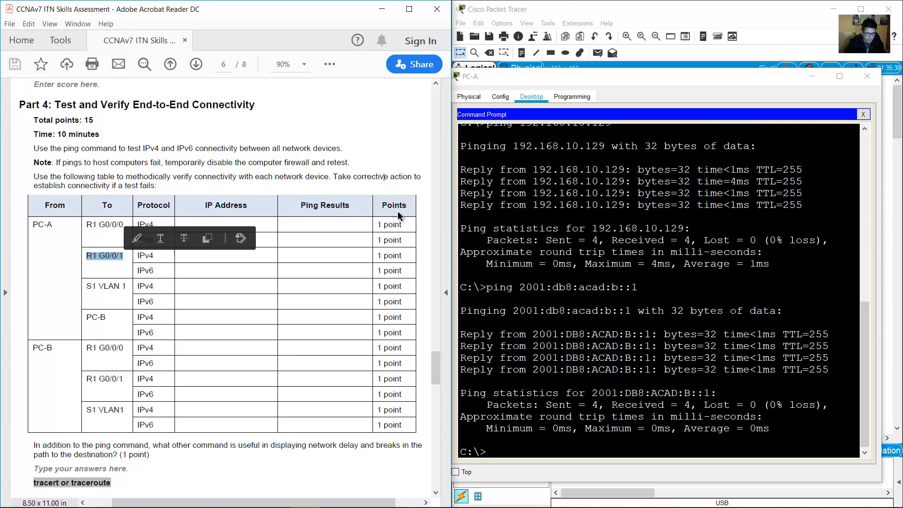
Ping R1's G0/0/1 at 192.168.10.1 from PC-A.
{"action": "left_click", "coordinate": [566, 3]}
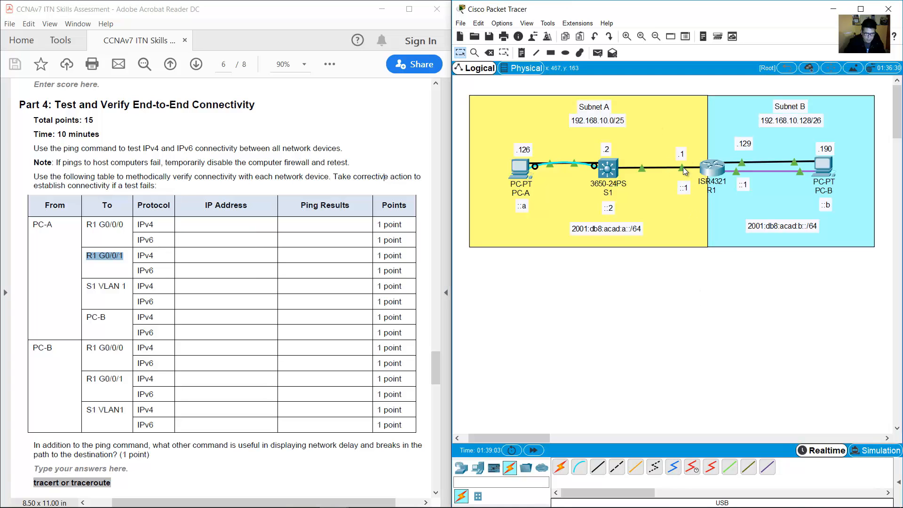
{"action": "double_click", "coordinate": [150, 253]}
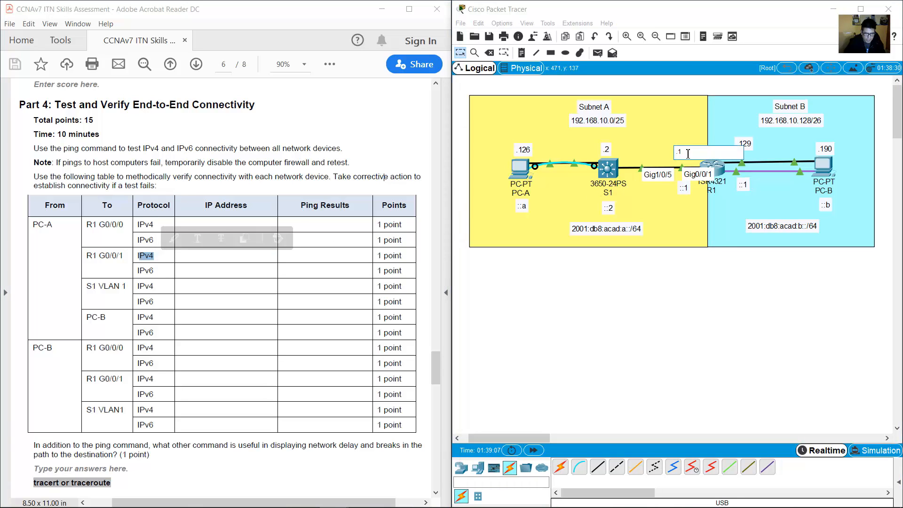
{"action": "left_click", "coordinate": [520, 169]}
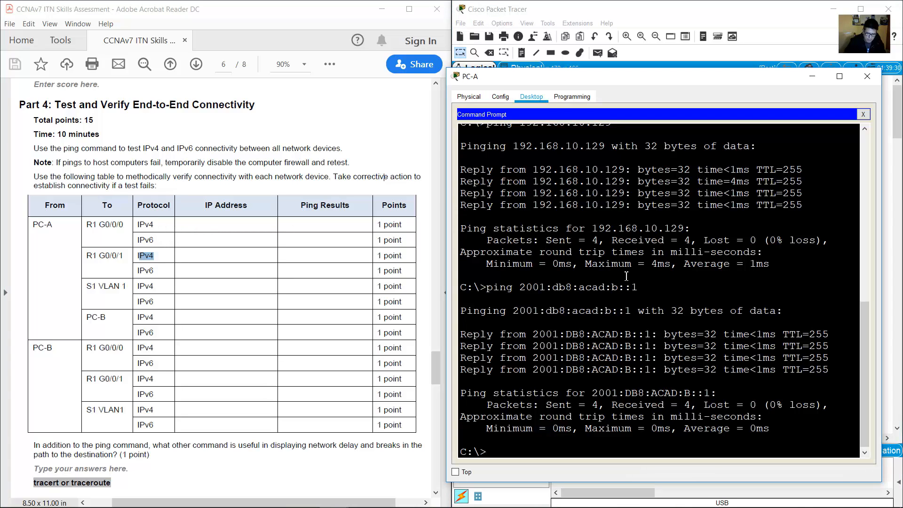
{"action": "key", "text": "Up"}
{"action": "key", "text": "Up"}
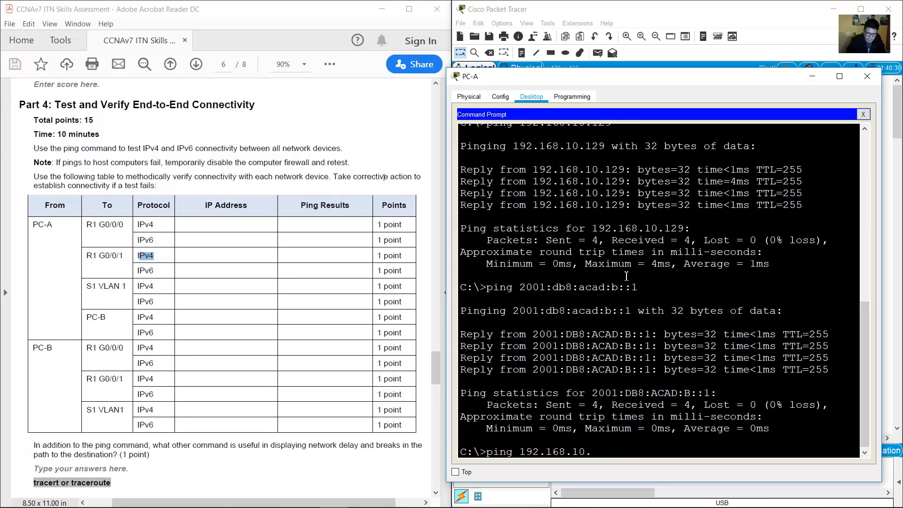
{"action": "key", "text": "Return"}
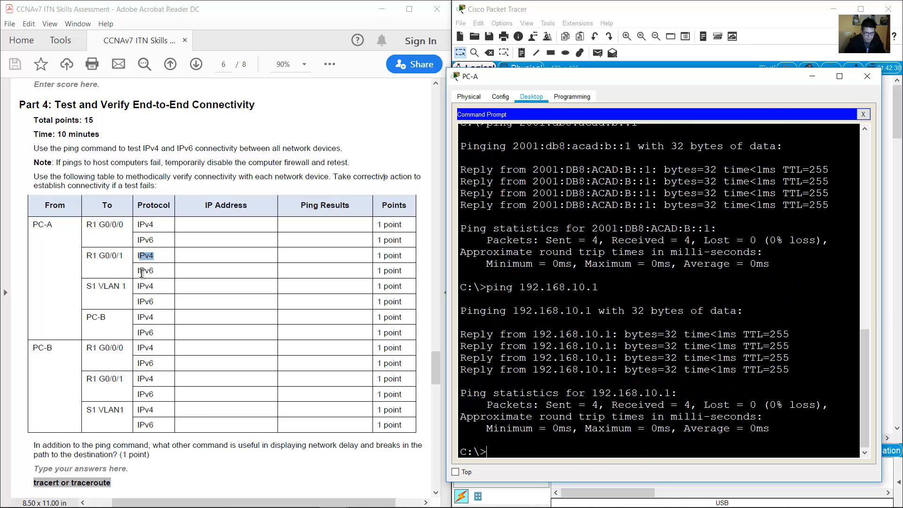
Ping R1's G0/0/1 at 2001:db8:acad:a::1 from PC-A, with 0% loss.
{"action": "left_click_drag", "start_coordinate": [139, 270], "coordinate": [154, 270]}
{"action": "left_click", "coordinate": [688, 24]}
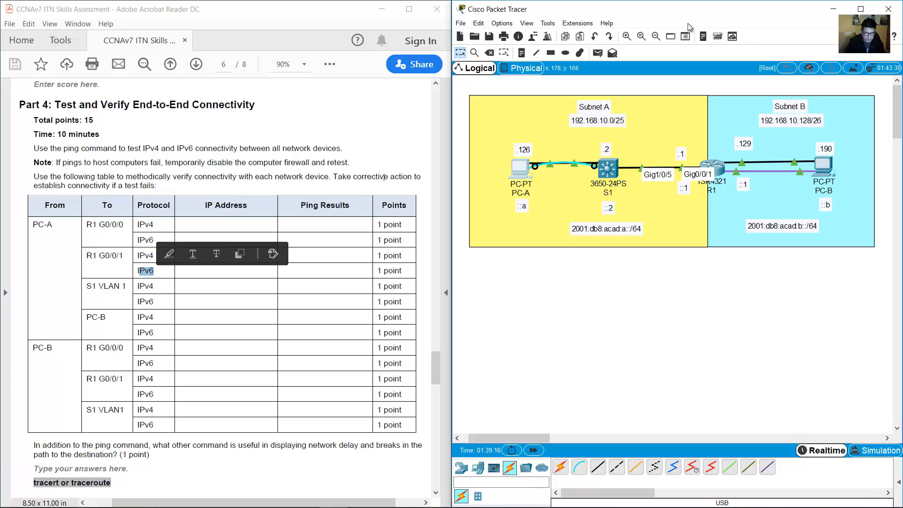
{"action": "double_click", "coordinate": [607, 228]}
{"action": "double_click", "coordinate": [613, 227]}
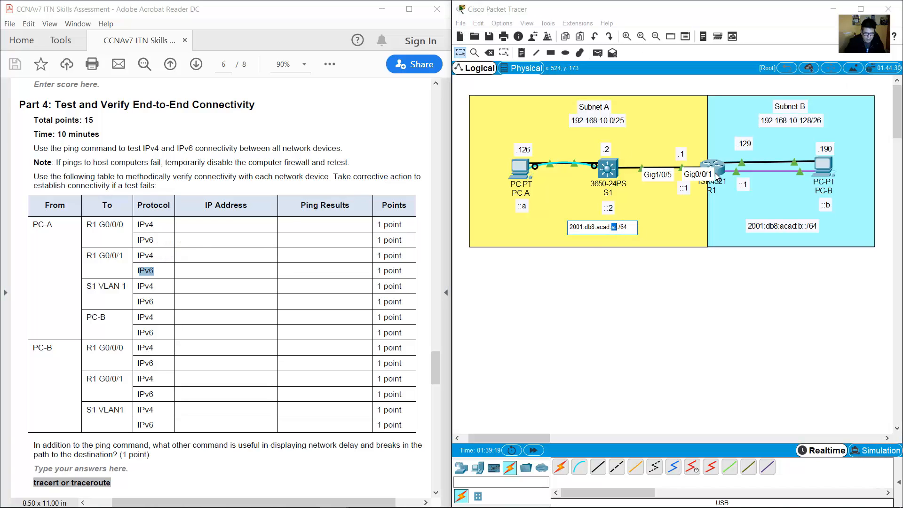
{"action": "double_click", "coordinate": [683, 188]}
{"action": "left_click_drag", "start_coordinate": [690, 185], "coordinate": [664, 185]}
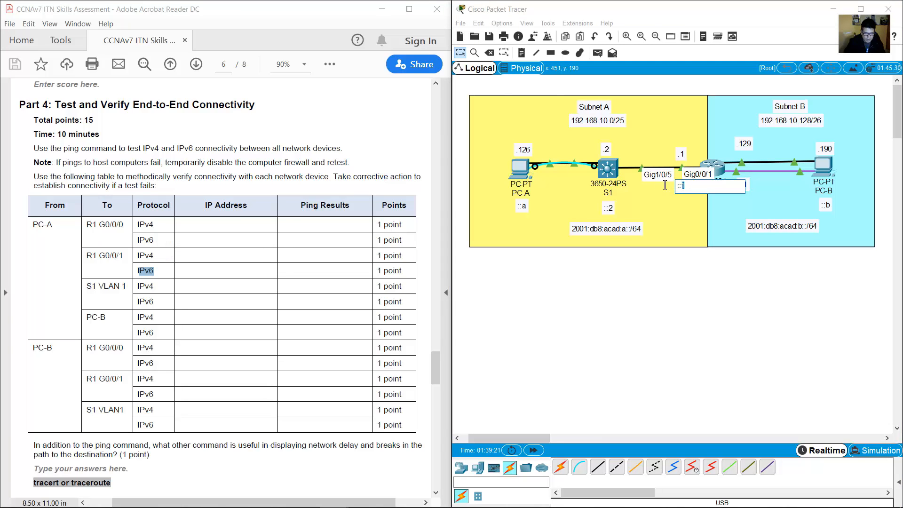
{"action": "left_click", "coordinate": [525, 168]}
{"action": "key", "text": "Up"}
{"action": "key", "text": "Up"}
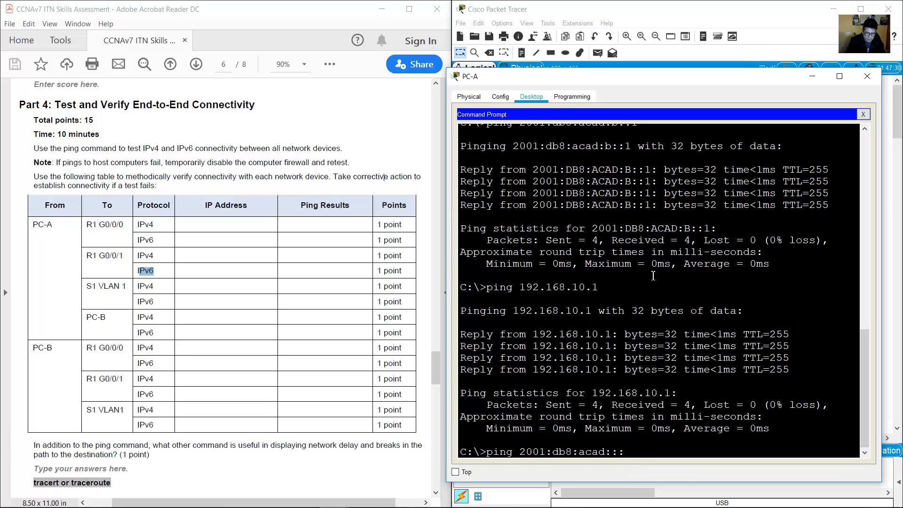
{"action": "type", "text": "a::1"}
{"action": "key", "text": "Return"}
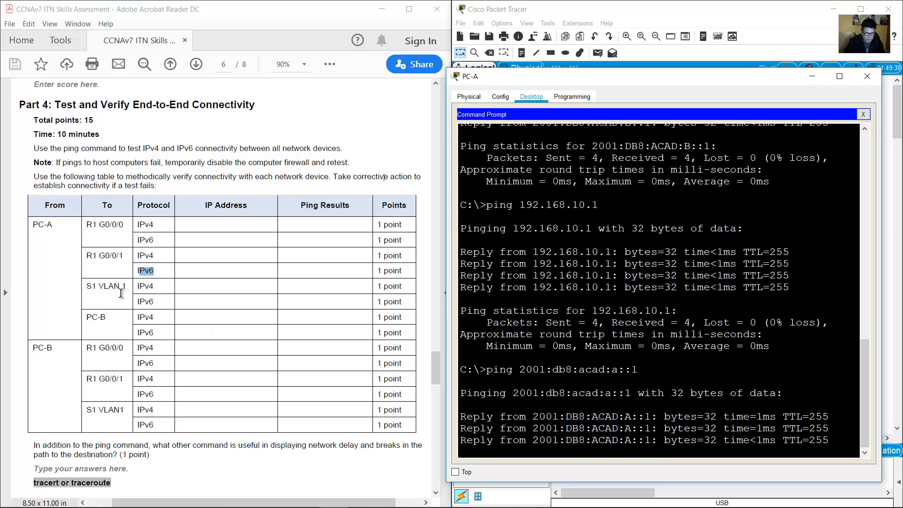
{"action": "left_click_drag", "start_coordinate": [86, 286], "coordinate": [140, 287]}
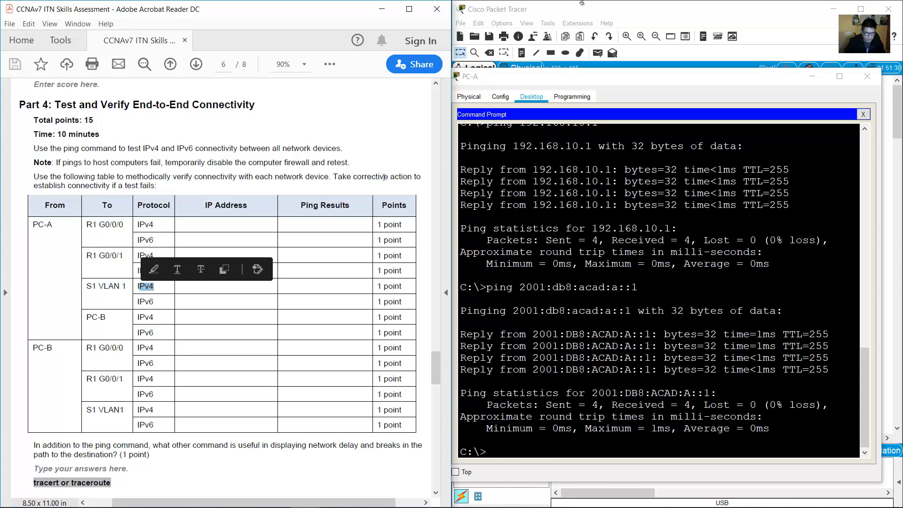
Ping S1 at 192.168.10.2 from PC-A.
{"action": "left_click", "coordinate": [581, 2]}
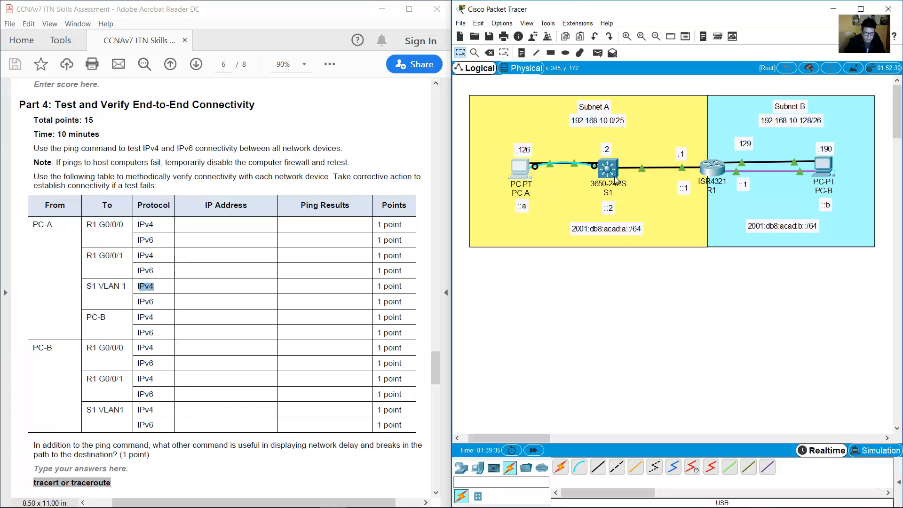
{"action": "double_click", "coordinate": [605, 150]}
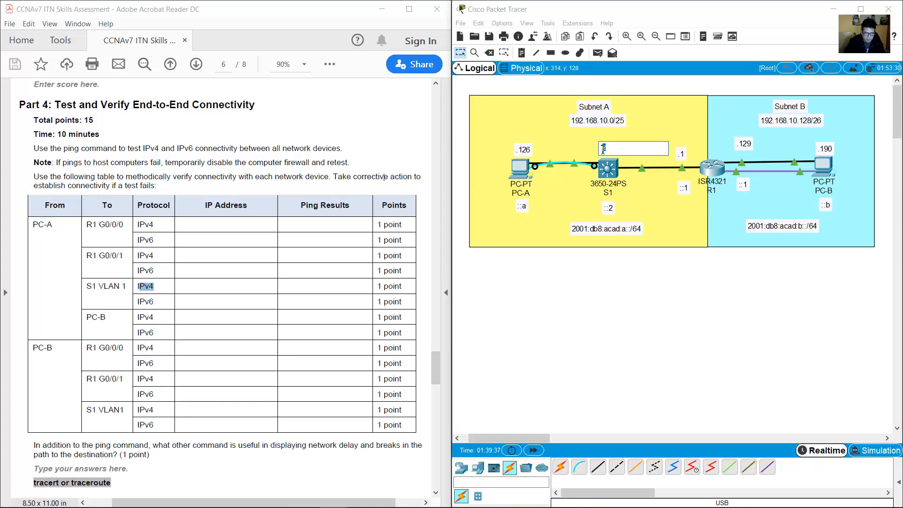
{"action": "left_click", "coordinate": [523, 170]}
{"action": "left_click", "coordinate": [672, 266]}
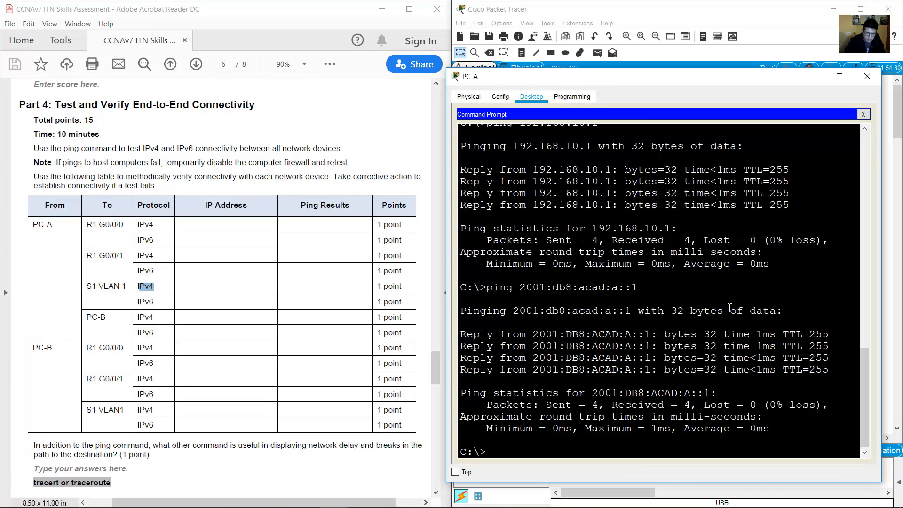
{"action": "key", "text": "Up"}
{"action": "key", "text": "Up"}
{"action": "type", "text": "2"}
{"action": "key", "text": "Return"}
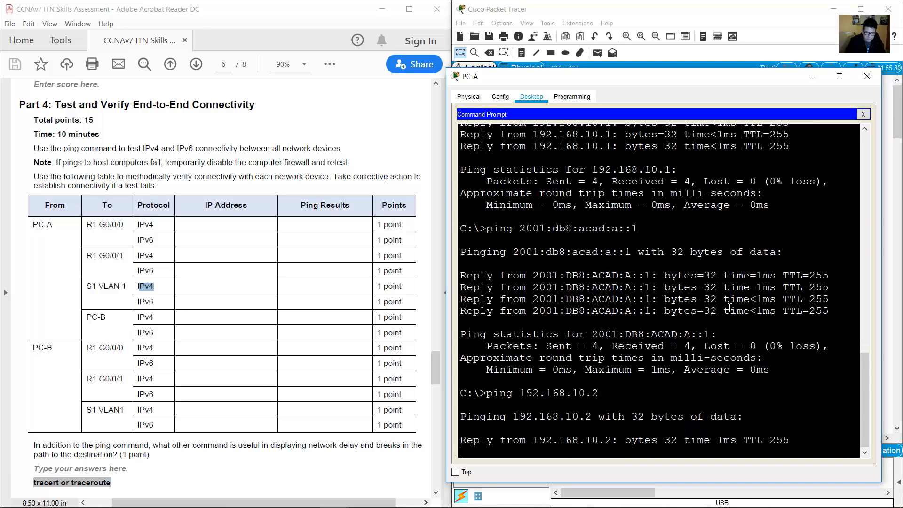
Ping S1 at 2001:db8:acad:a::2 from PC-A, with 0% loss.
{"action": "double_click", "coordinate": [146, 302]}
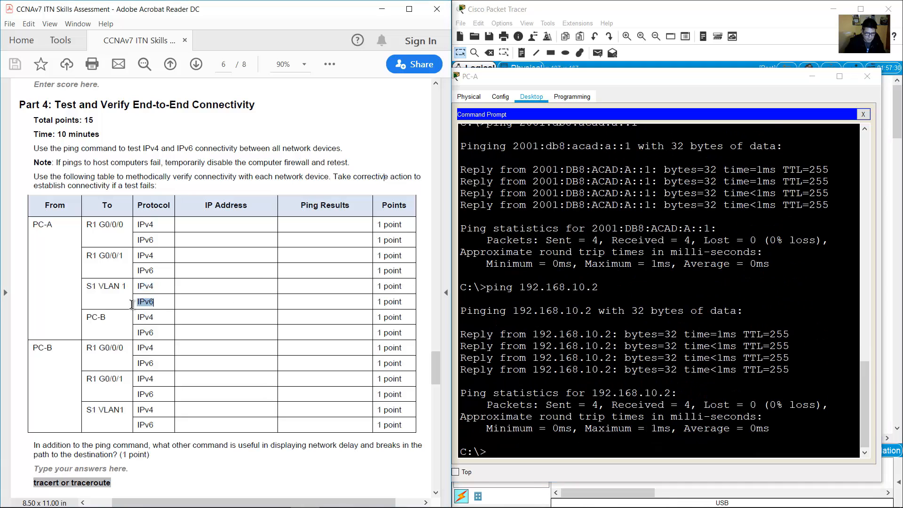
{"action": "left_click", "coordinate": [609, 12]}
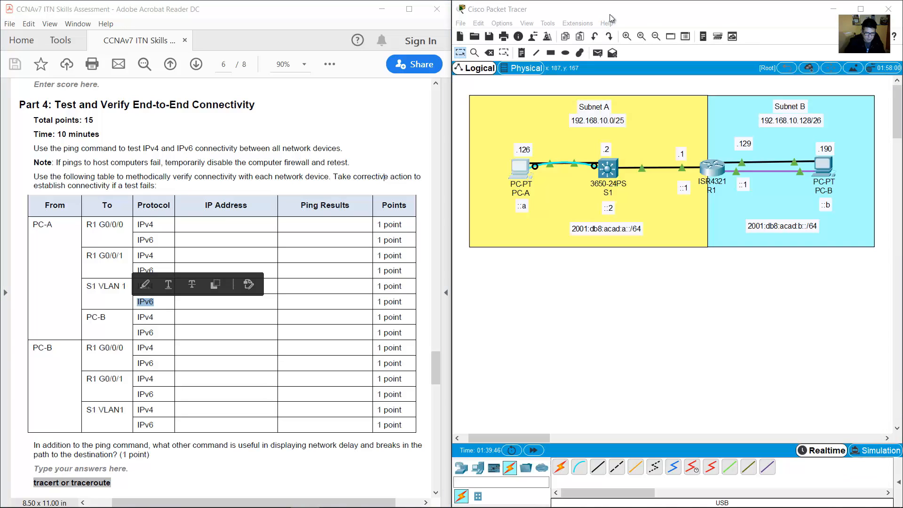
{"action": "double_click", "coordinate": [602, 207]}
{"action": "double_click", "coordinate": [625, 231]}
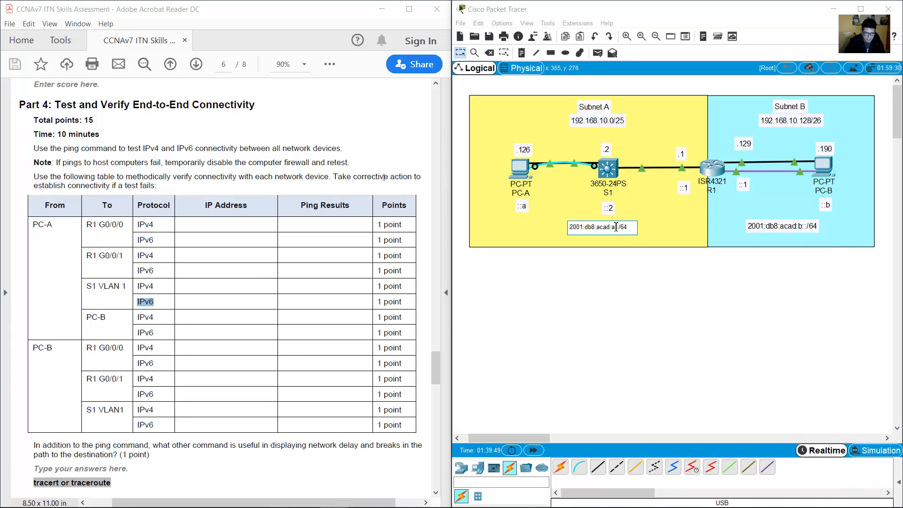
{"action": "left_click", "coordinate": [613, 207]}
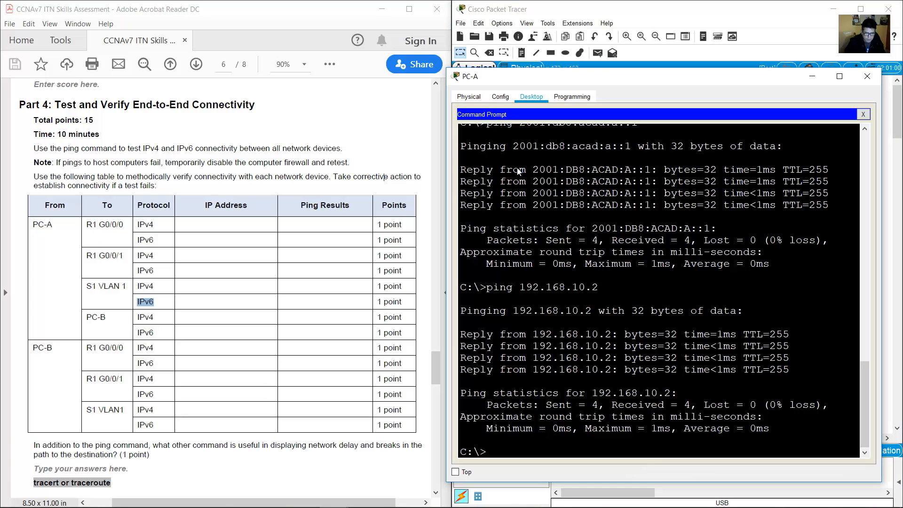
{"action": "left_click", "coordinate": [519, 165]}
{"action": "key", "text": "Up"}
{"action": "key", "text": "Up"}
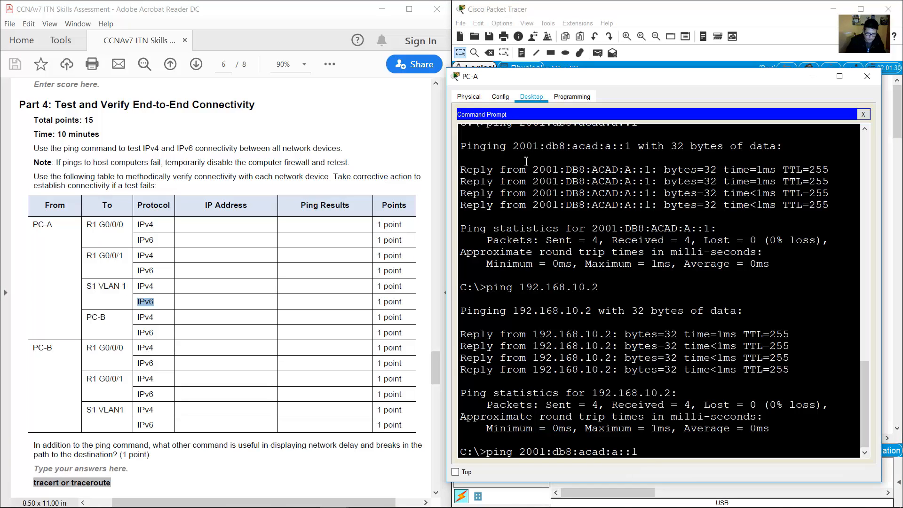
{"action": "type", "text": "2"}
{"action": "key", "text": "Return"}
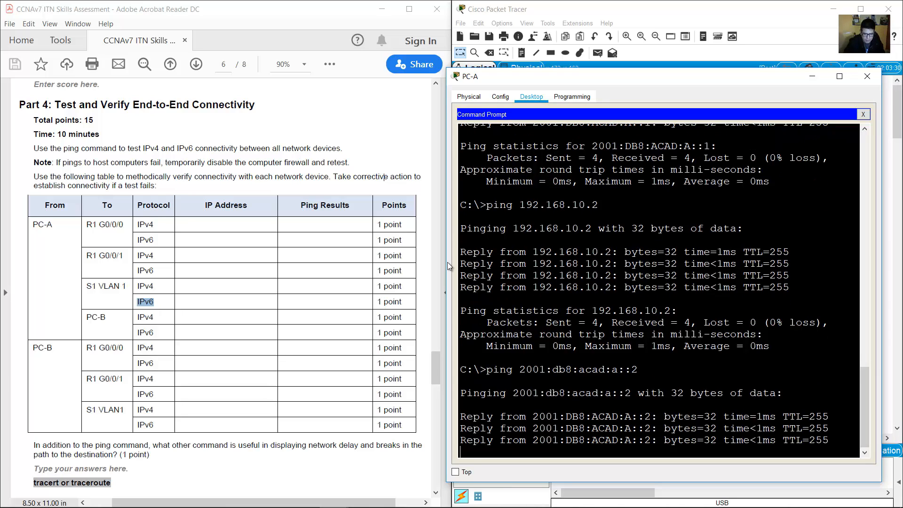
{"action": "left_click_drag", "start_coordinate": [86, 317], "coordinate": [132, 320]}
Ping PC-B at 192.168.10.190 from PC-A, getting 3 of 4 replies.
{"action": "left_click", "coordinate": [740, 14]}
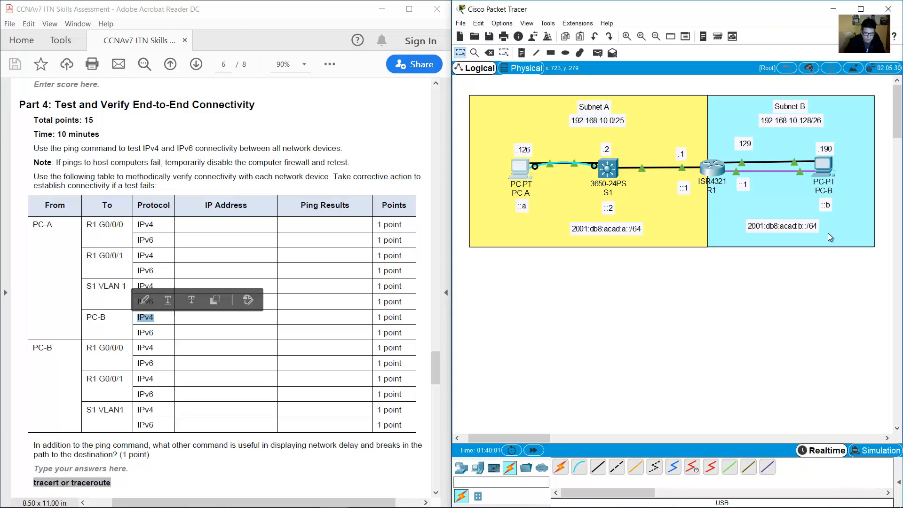
{"action": "double_click", "coordinate": [815, 148]}
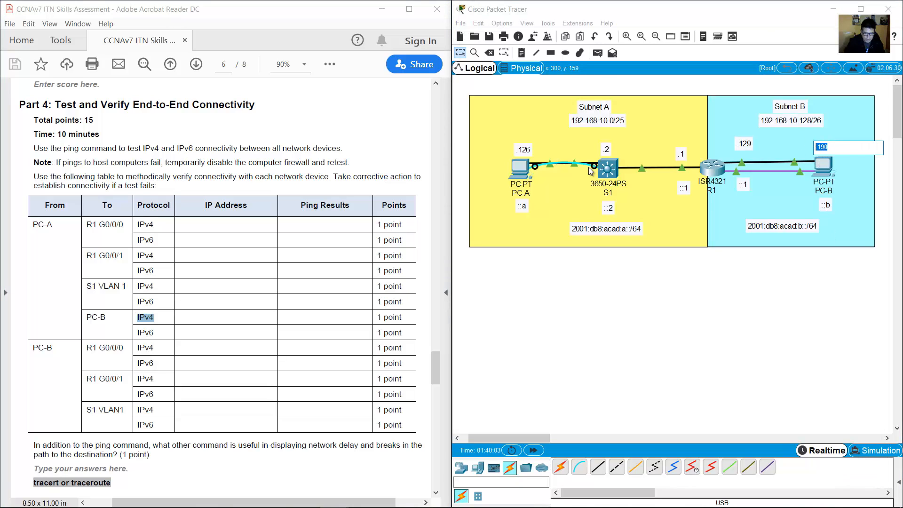
{"action": "left_click", "coordinate": [524, 174]}
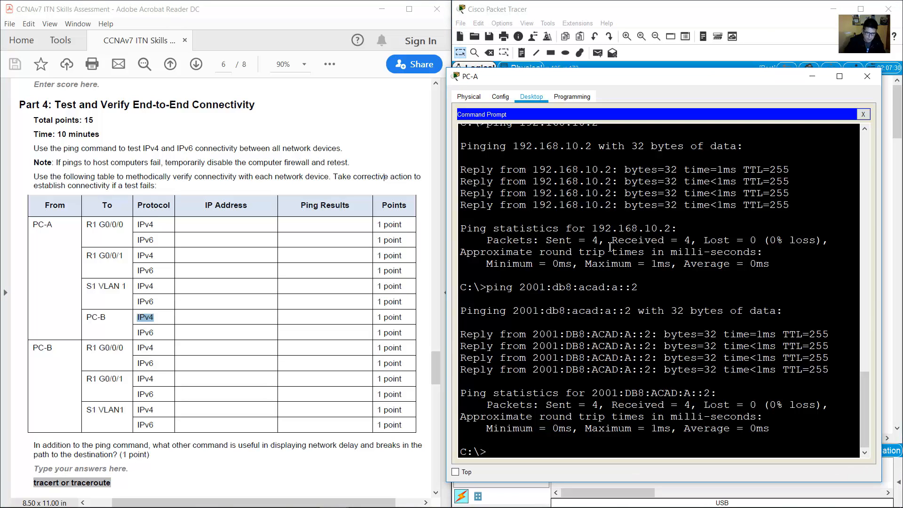
{"action": "key", "text": "Up"}
{"action": "key", "text": "Up"}
{"action": "key", "text": "BackSpace"}
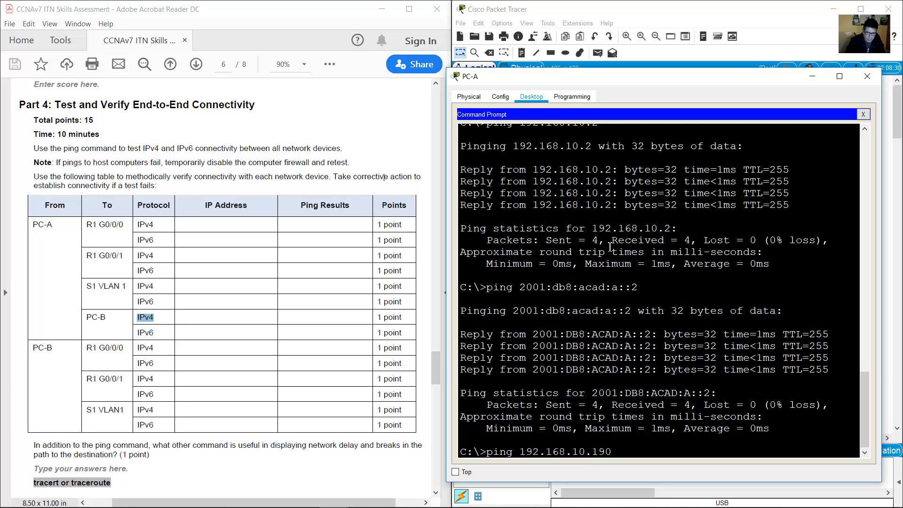
{"action": "type", "text": "190"}
{"action": "key", "text": "Return"}
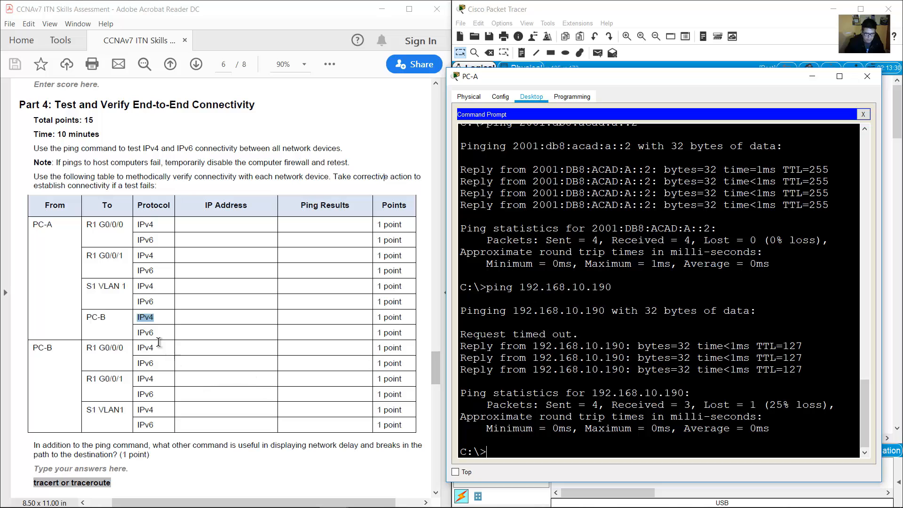
Confirm PC-B's IPv6 address 2001:db8:acad:b::b from the topology labels.
{"action": "double_click", "coordinate": [145, 332]}
{"action": "left_click", "coordinate": [752, 23]}
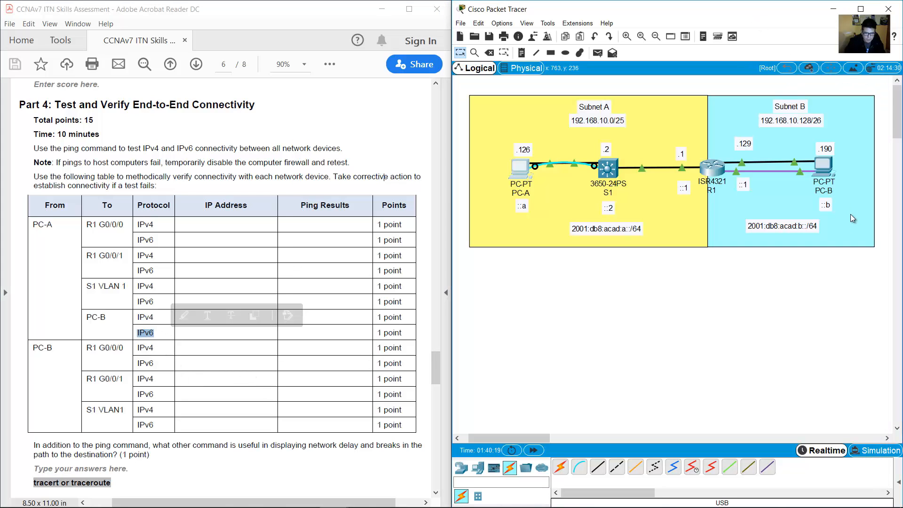
{"action": "left_click", "coordinate": [823, 203]}
{"action": "left_click", "coordinate": [794, 226]}
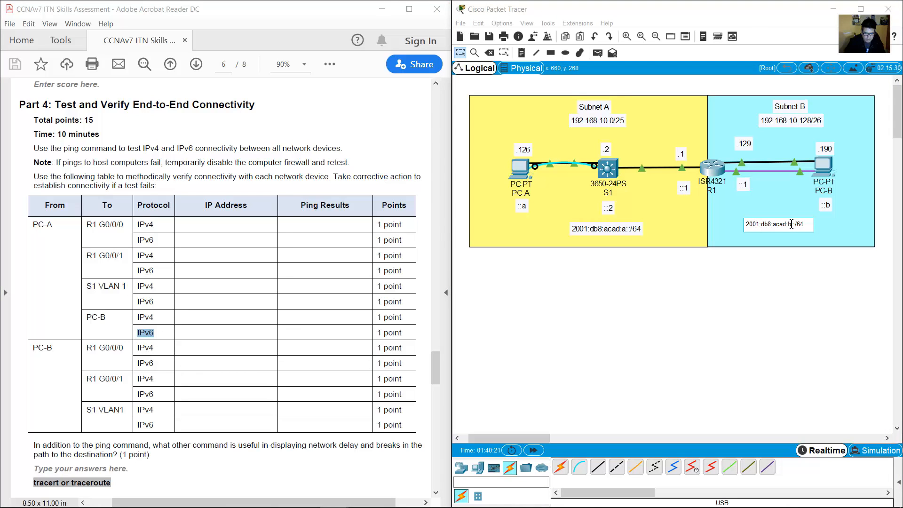
{"action": "left_click", "coordinate": [827, 205]}
{"action": "left_click_drag", "start_coordinate": [835, 205], "coordinate": [818, 204]}
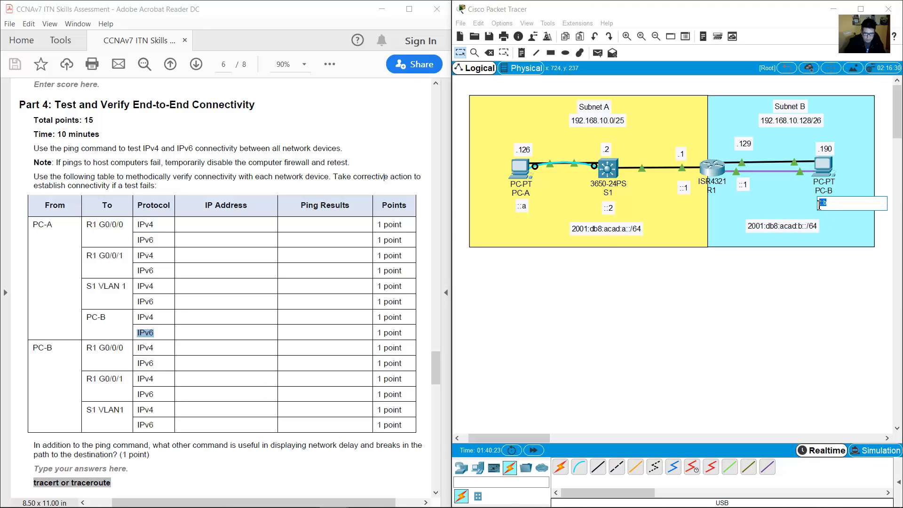
Ping PC-B at 2001:db8:acad:b::b with 0% loss, then close PC-A's window.
{"action": "left_click", "coordinate": [524, 170]}
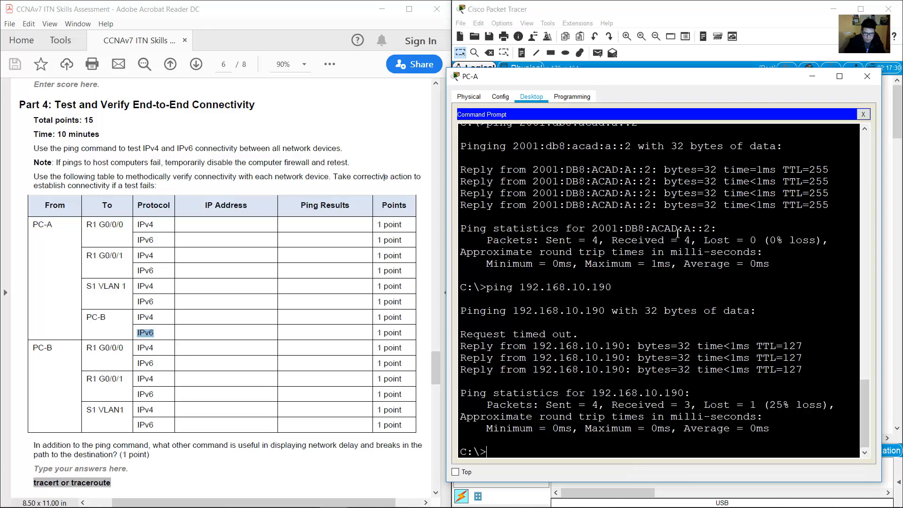
{"action": "key", "text": "Up"}
{"action": "key", "text": "Up"}
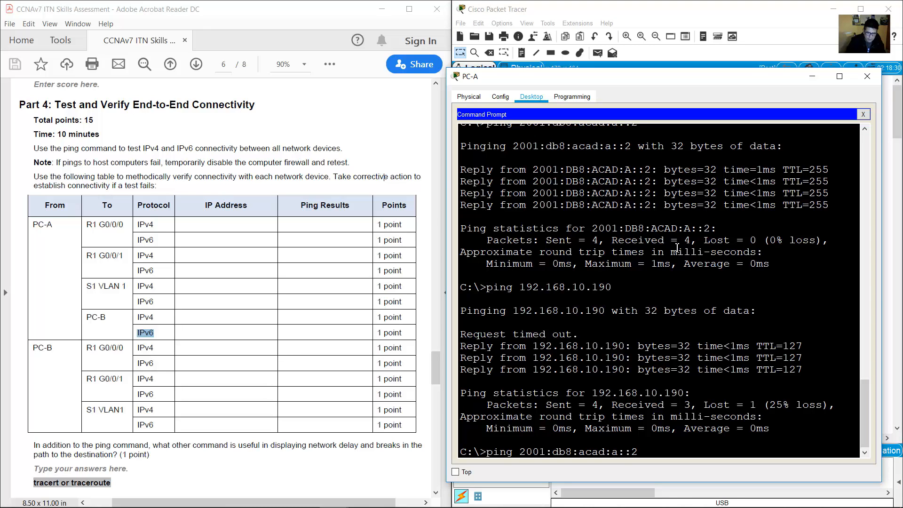
{"action": "key", "text": "Left"}
{"action": "key", "text": "Left"}
{"action": "key", "text": "Left"}
{"action": "key", "text": "BackSpace"}
{"action": "type", "text": "b"}
{"action": "key", "text": "Return"}
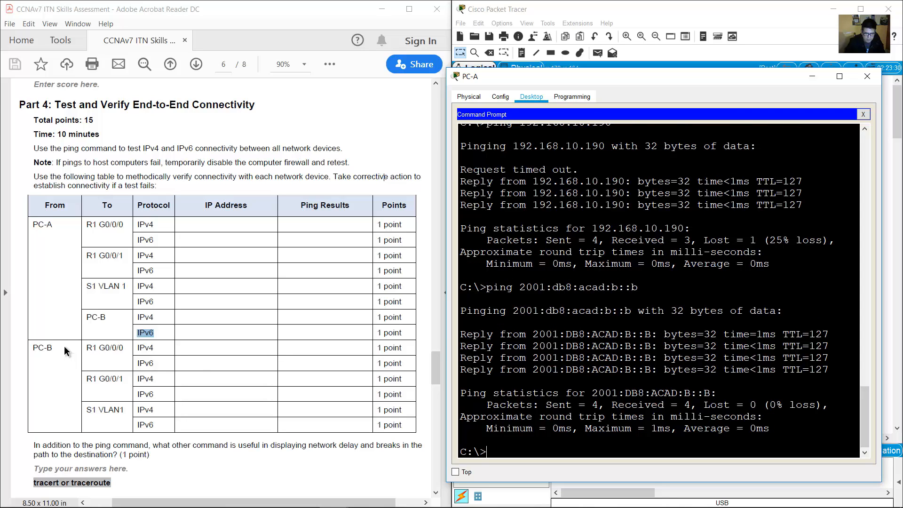
{"action": "left_click_drag", "start_coordinate": [30, 347], "coordinate": [56, 347]}
{"action": "left_click", "coordinate": [99, 363]}
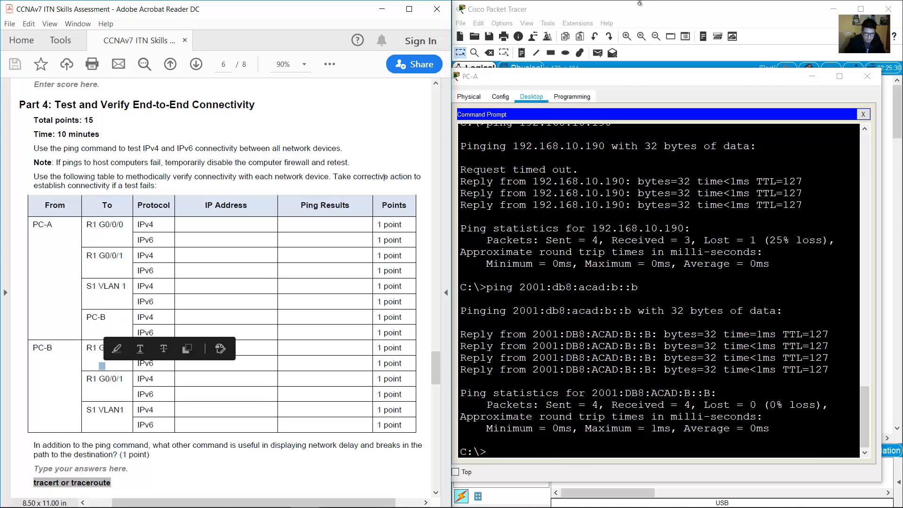
{"action": "left_click", "coordinate": [868, 76]}
Open PC-B's Command Prompt and page through its full ipconfig output.
{"action": "left_click", "coordinate": [822, 170]}
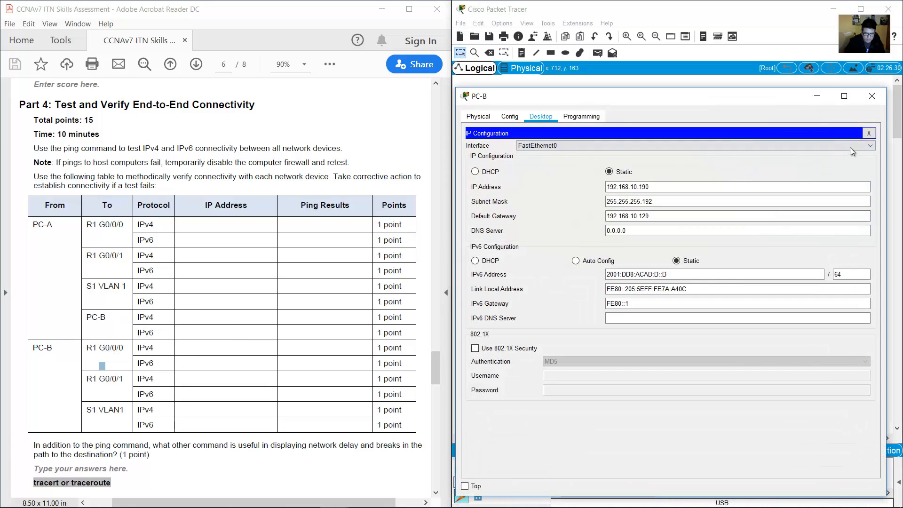
{"action": "left_click", "coordinate": [871, 134]}
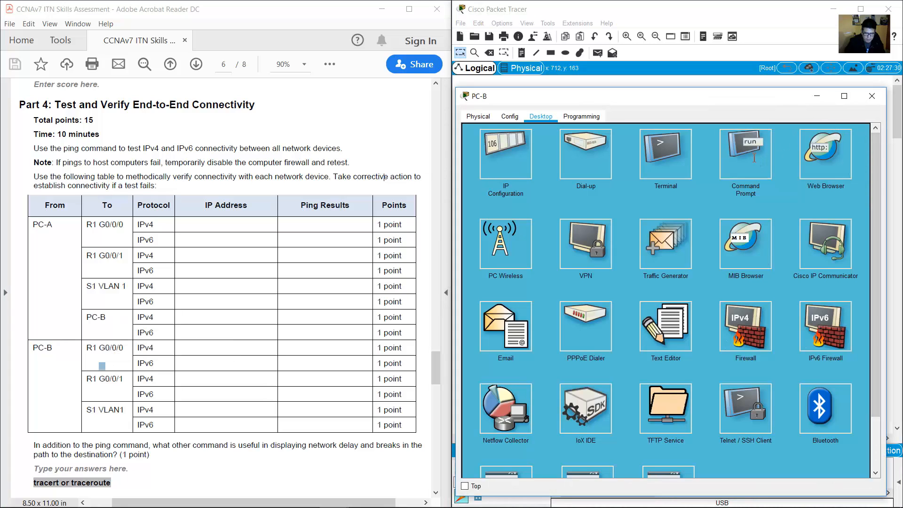
{"action": "left_click", "coordinate": [745, 157]}
{"action": "key", "text": "space"}
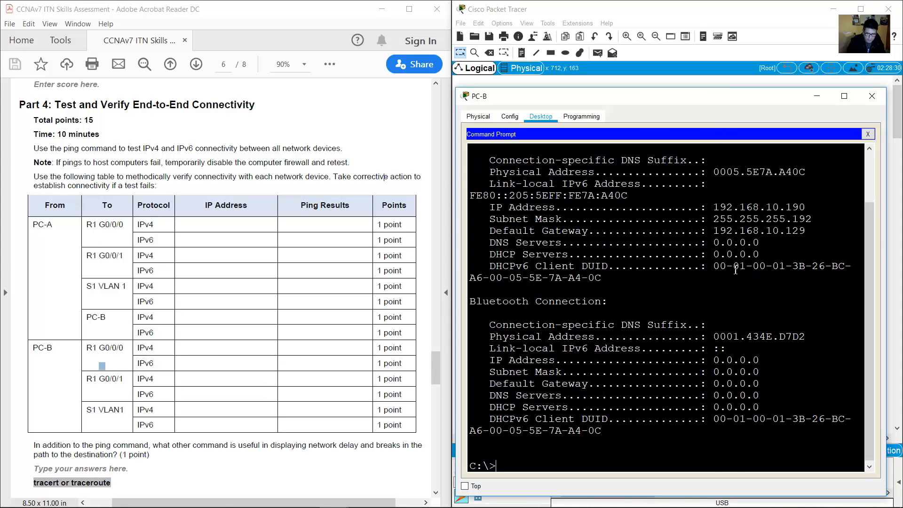
{"action": "left_click", "coordinate": [148, 352]}
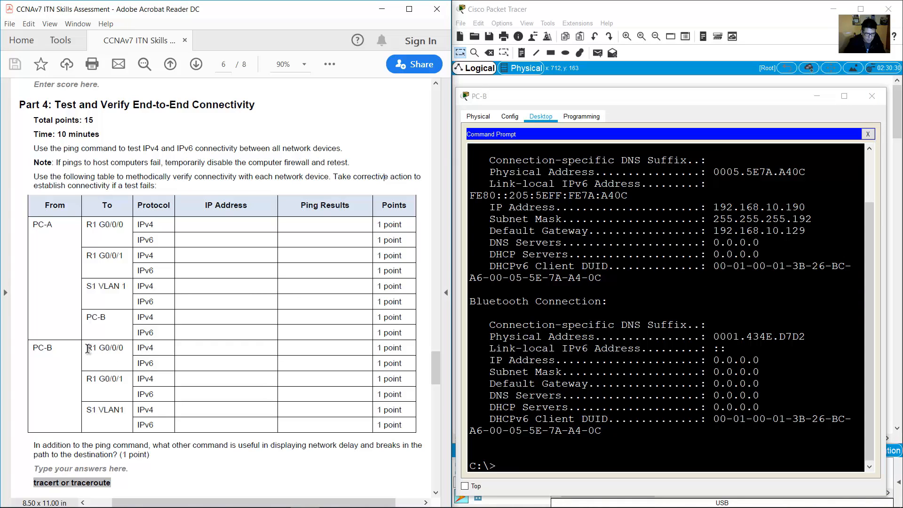
{"action": "left_click_drag", "start_coordinate": [88, 348], "coordinate": [124, 351]}
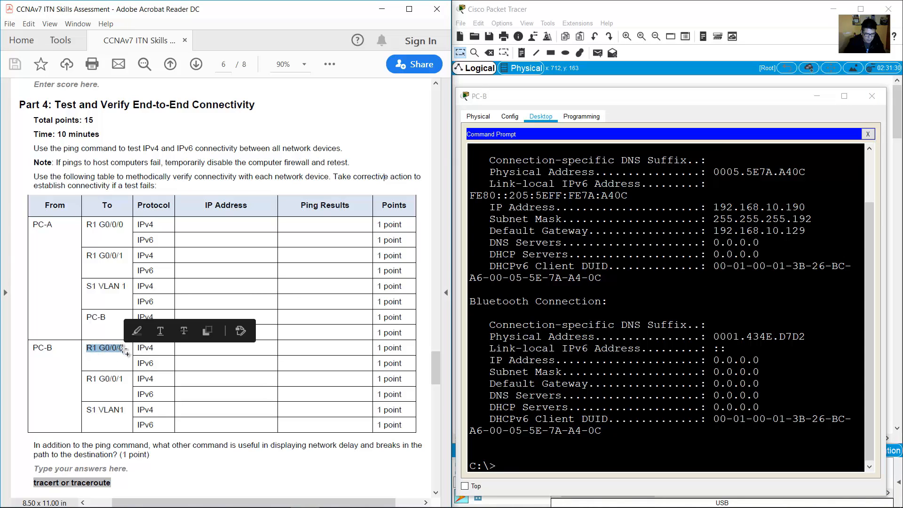
{"action": "left_click", "coordinate": [720, 18]}
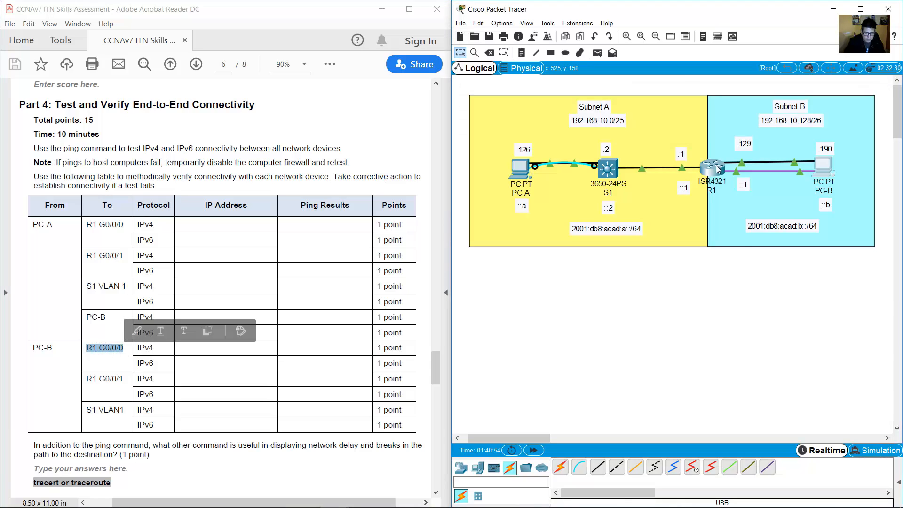
{"action": "mouse_move", "coordinate": [743, 167]}
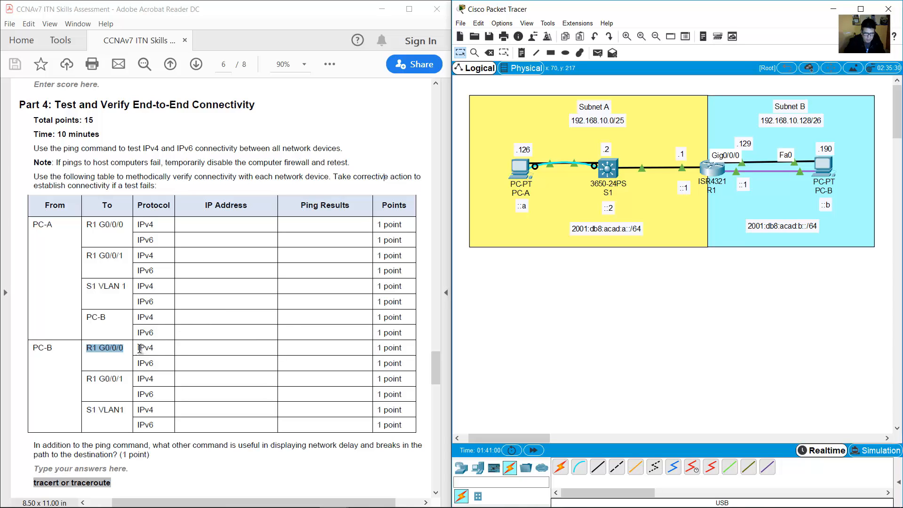
Ping R1 at 192.168.10.129 from PC-B, getting 4 of 4 replies.
{"action": "double_click", "coordinate": [140, 348]}
{"action": "double_click", "coordinate": [739, 145]}
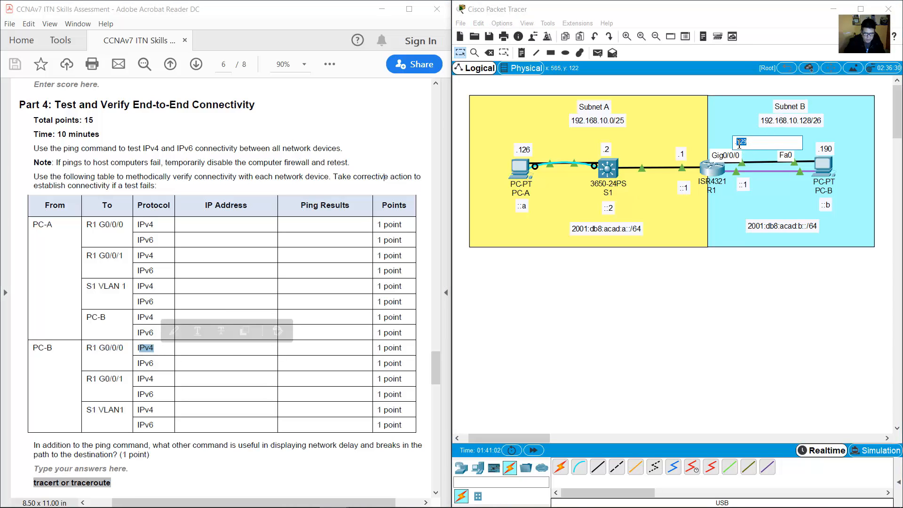
{"action": "left_click", "coordinate": [824, 166]}
{"action": "type", "text": "pi"}
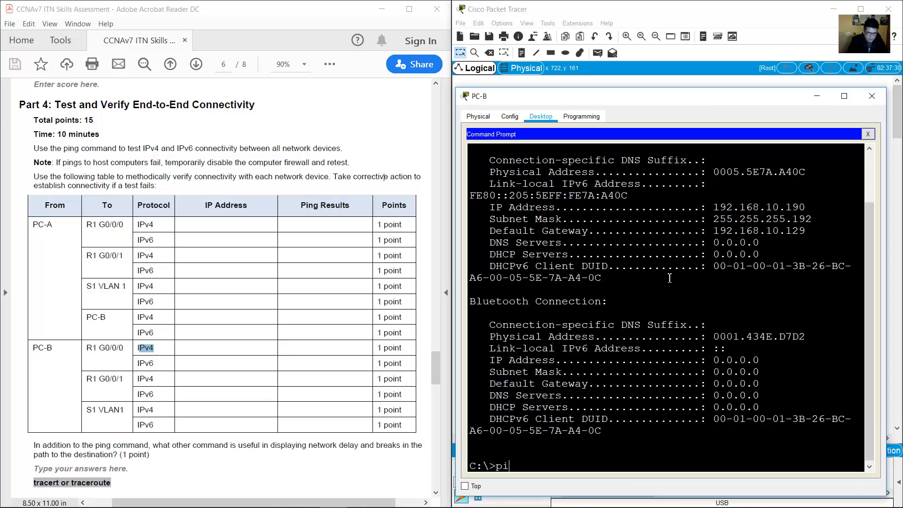
{"action": "type", "text": "ng 192.168.1"}
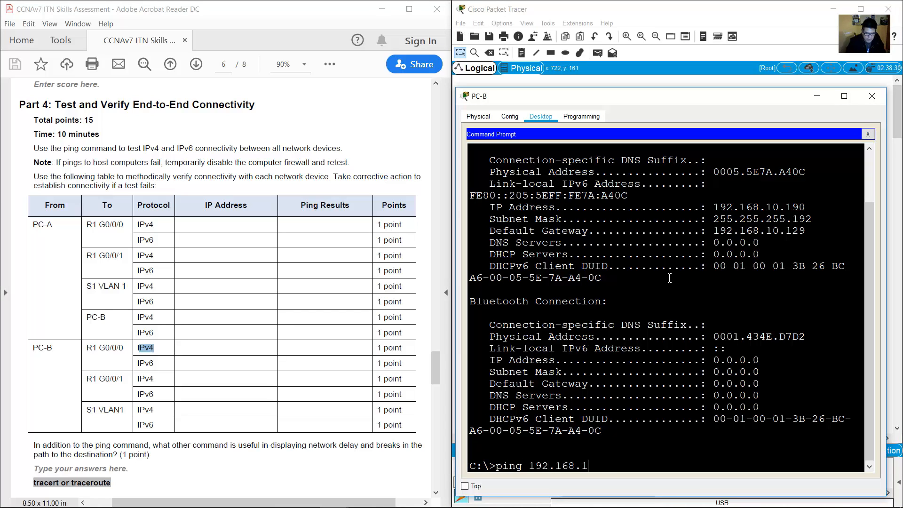
{"action": "type", "text": "0.129"}
{"action": "key", "text": "Return"}
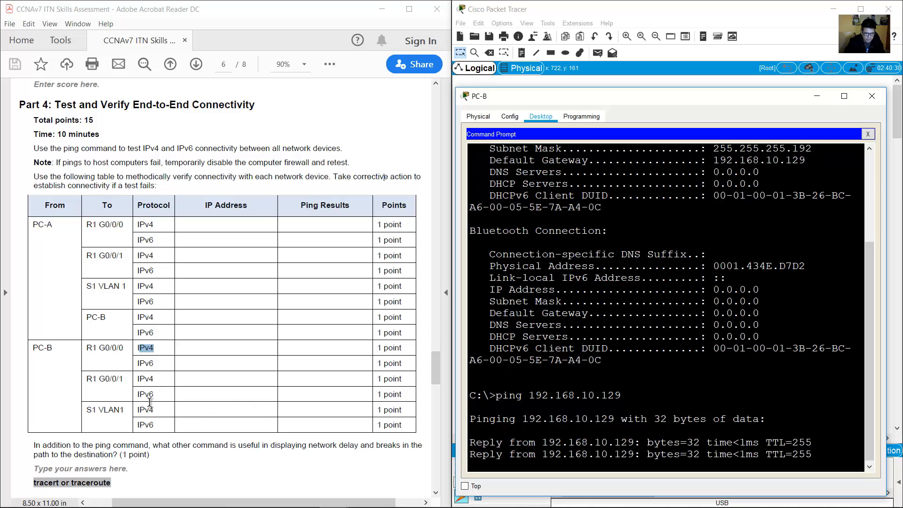
Ping R1 at 2001:db8:acad:b::1 from PC-B.
{"action": "left_click_drag", "start_coordinate": [137, 363], "coordinate": [154, 363]}
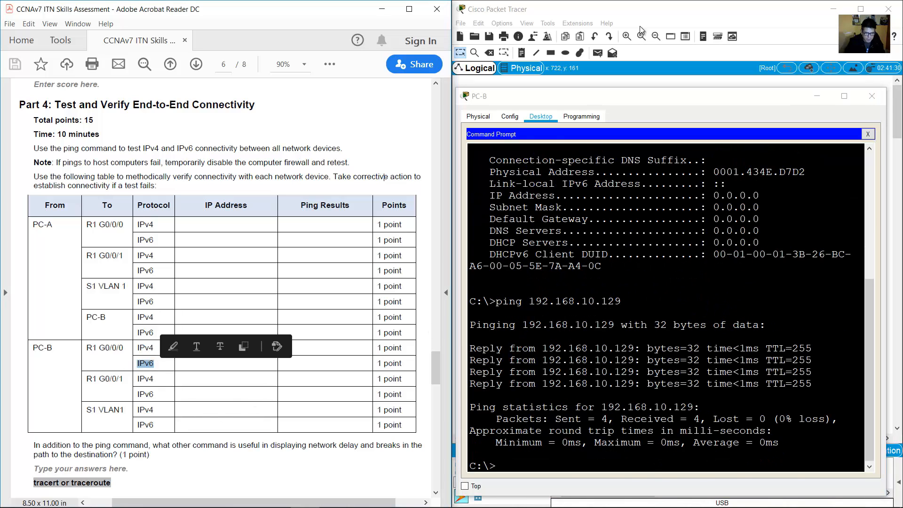
{"action": "left_click", "coordinate": [654, 19]}
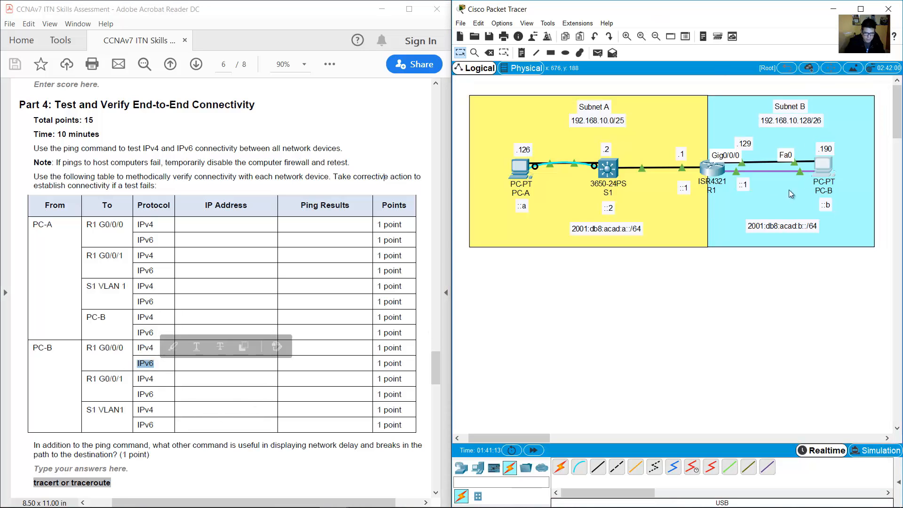
{"action": "double_click", "coordinate": [800, 225]}
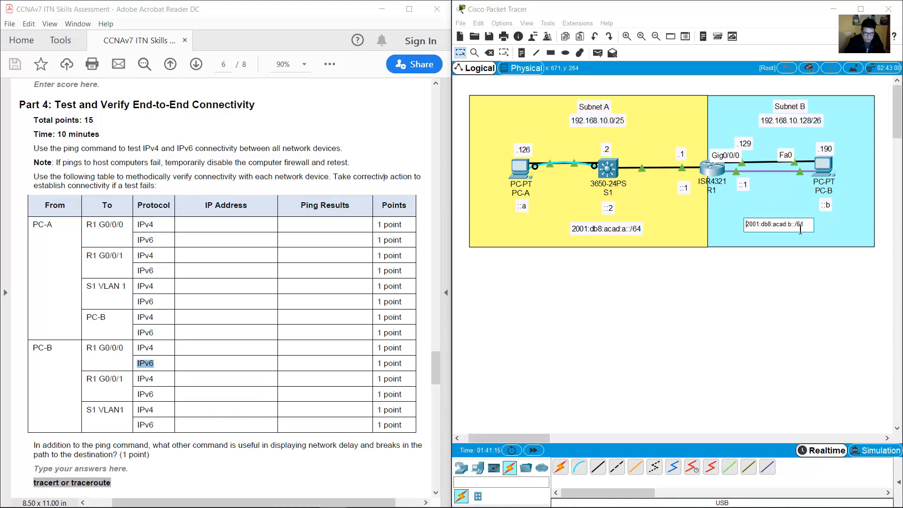
{"action": "double_click", "coordinate": [742, 184]}
{"action": "left_click", "coordinate": [822, 170]}
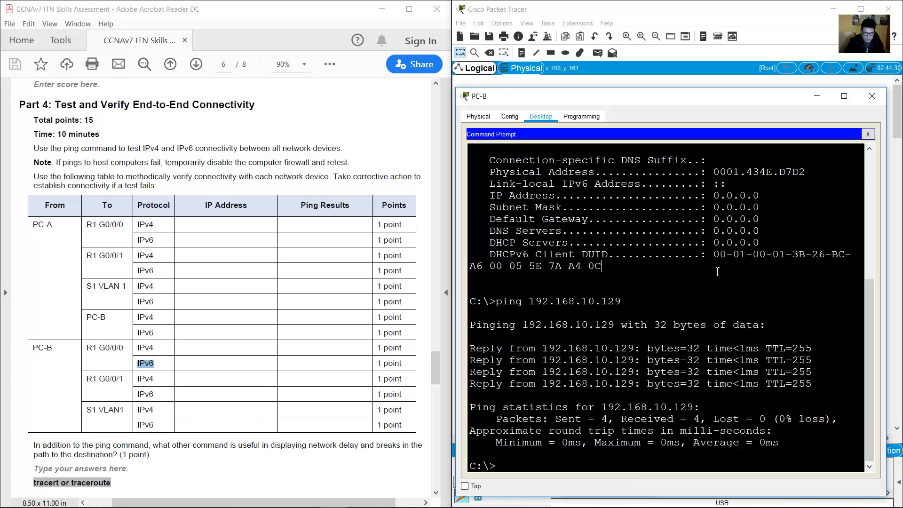
{"action": "type", "text": "ping 200"}
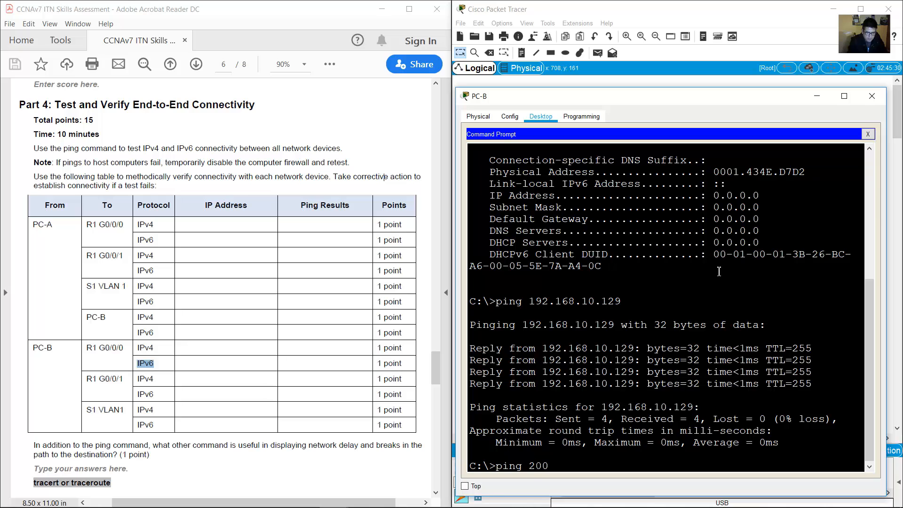
{"action": "type", "text": "1:db8:acad"}
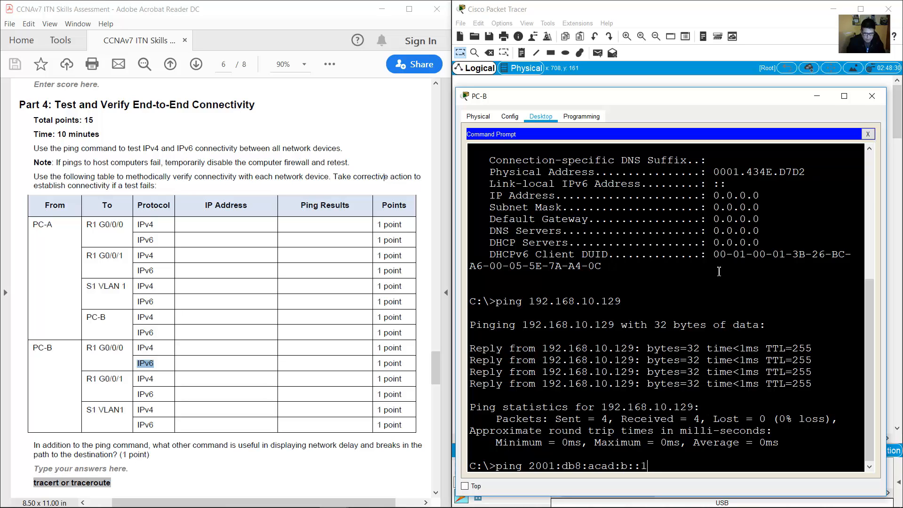
{"action": "type", "text": ":b::1"}
{"action": "key", "text": "Return"}
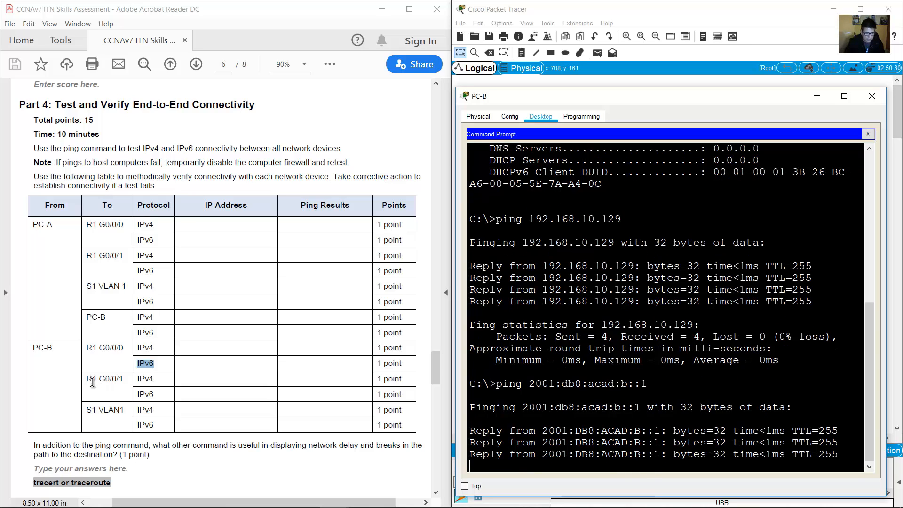
{"action": "left_click_drag", "start_coordinate": [87, 379], "coordinate": [156, 392]}
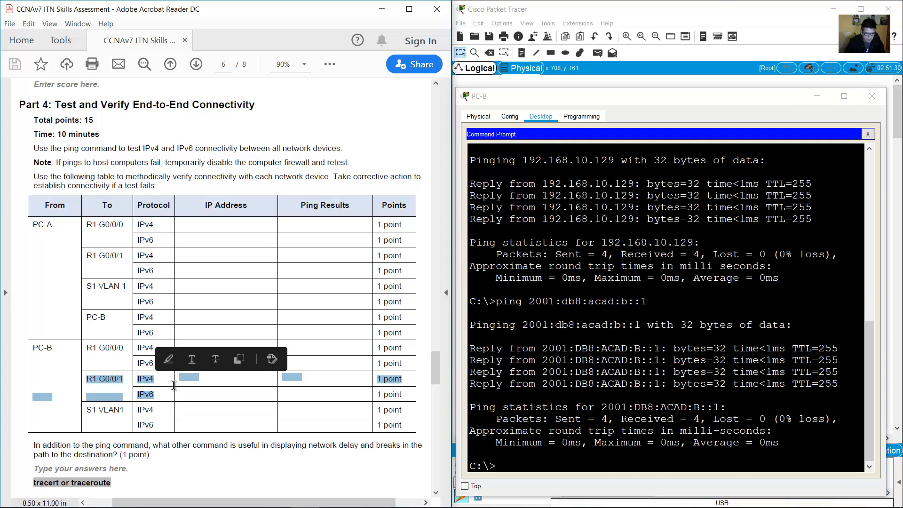
Check R1's Subnet A address labels, 192.168.10.1 and 2001:db8:acad:a::1, on the topology.
{"action": "left_click", "coordinate": [725, 3]}
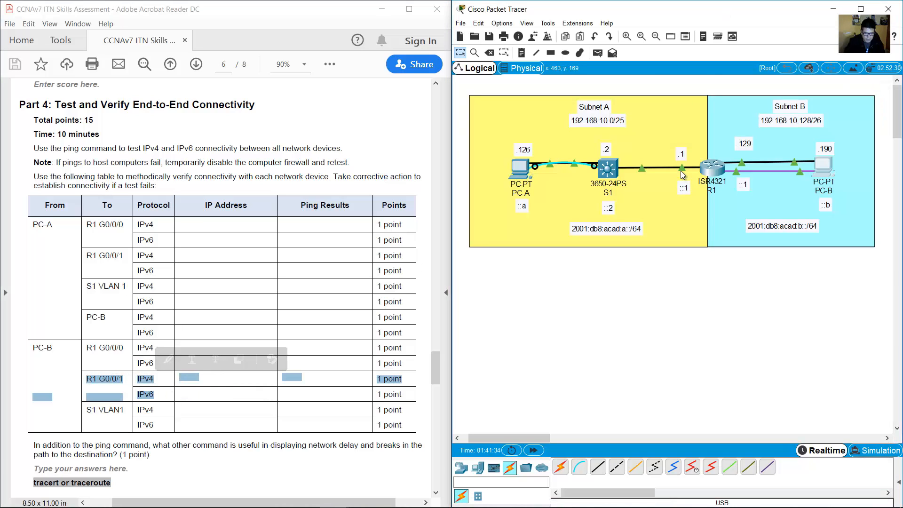
{"action": "mouse_move", "coordinate": [681, 171]}
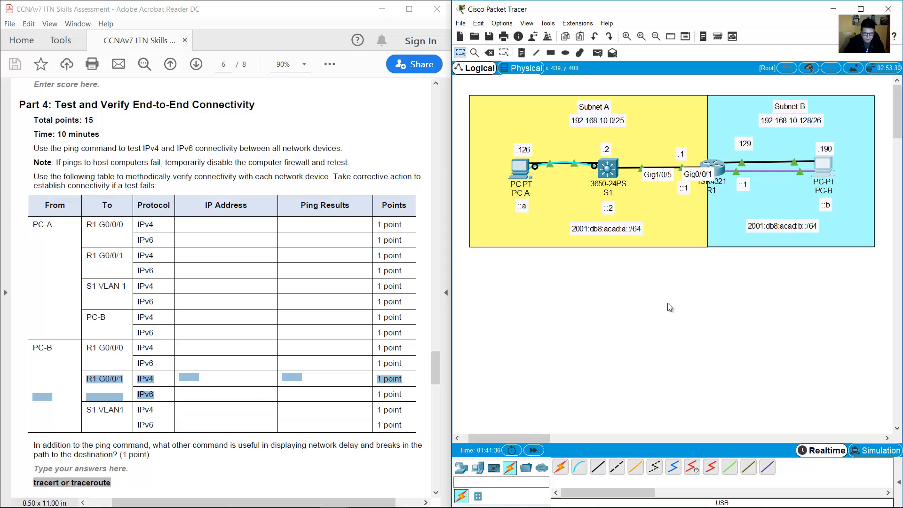
{"action": "double_click", "coordinate": [680, 154]}
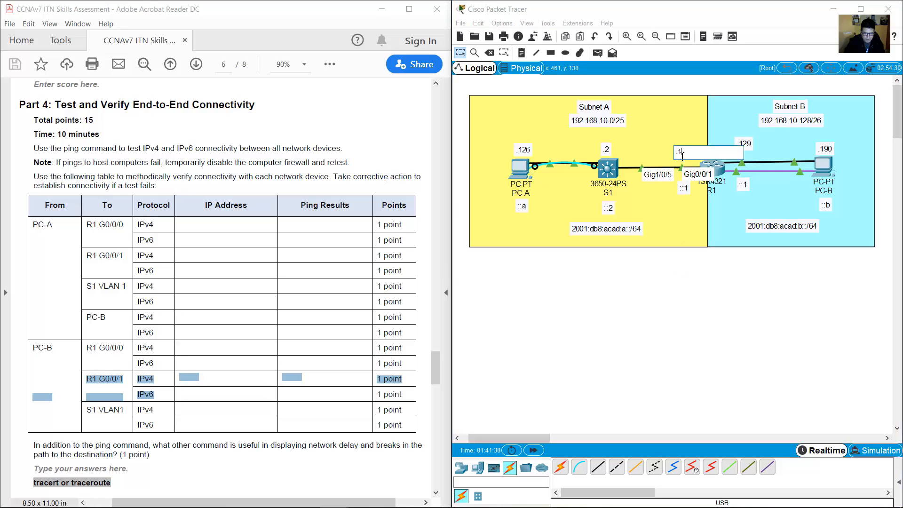
{"action": "double_click", "coordinate": [686, 187]}
{"action": "left_click_drag", "start_coordinate": [687, 187], "coordinate": [676, 188]}
{"action": "left_click", "coordinate": [617, 231]}
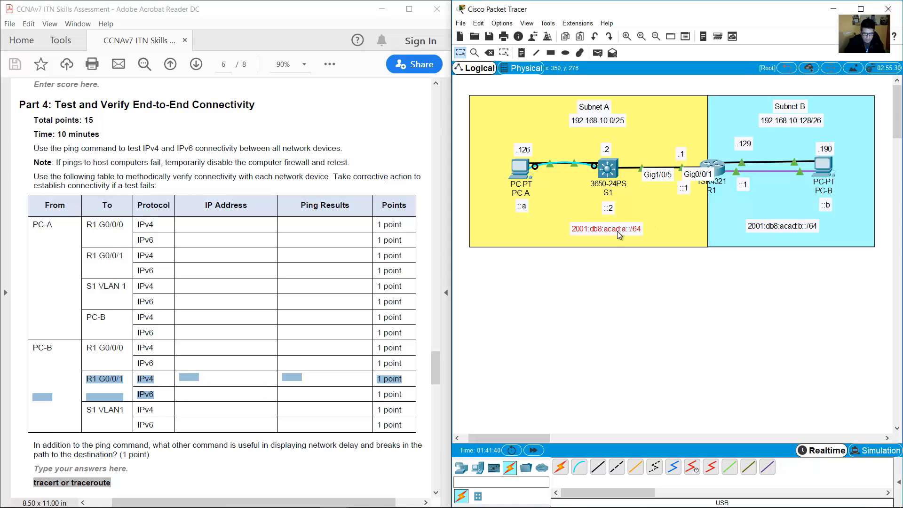
{"action": "left_click_drag", "start_coordinate": [613, 229], "coordinate": [619, 229]}
{"action": "left_click", "coordinate": [687, 188]}
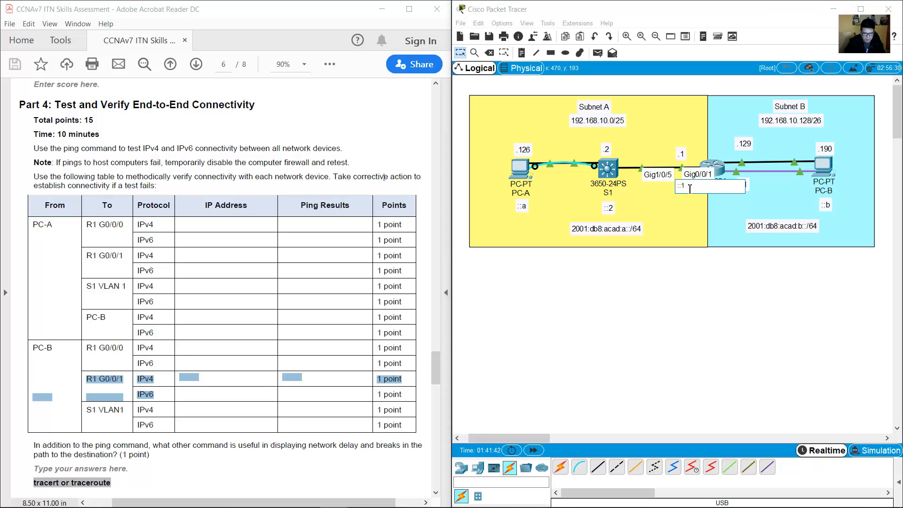
Ping R1 at 192.168.10.1 and 2001:db8:acad:a::1 from PC-B, then mark the S1 VLAN1 table row.
{"action": "left_click", "coordinate": [829, 168]}
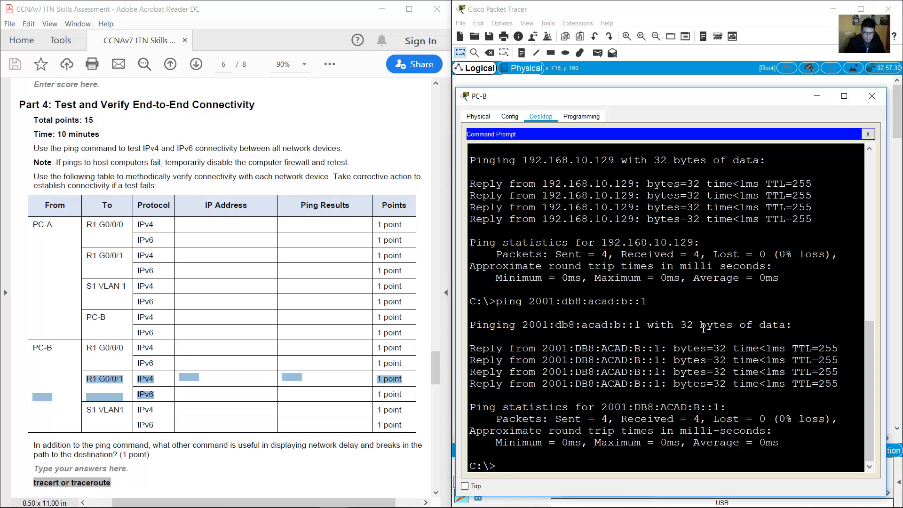
{"action": "key", "text": "Up"}
{"action": "key", "text": "Up"}
{"action": "key", "text": "BackSpace"}
{"action": "key", "text": "BackSpace"}
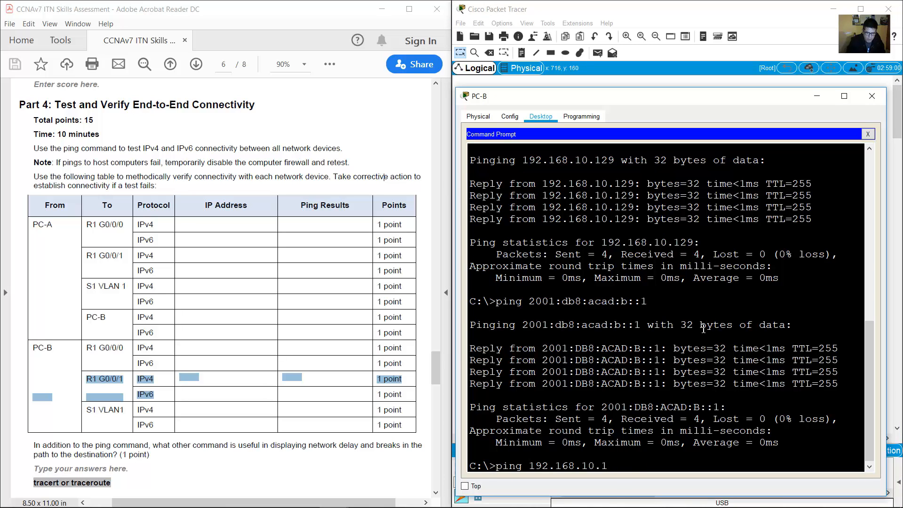
{"action": "key", "text": "Return"}
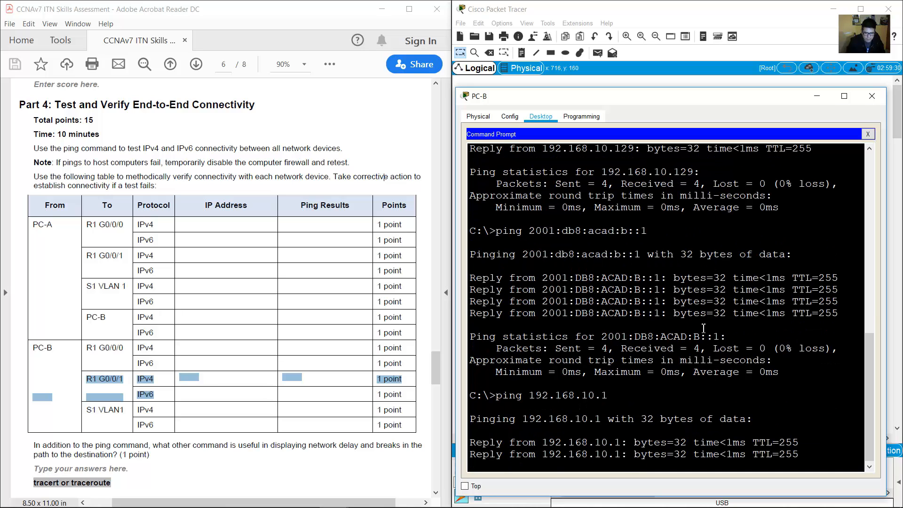
{"action": "key", "text": "Up"}
{"action": "key", "text": "Up"}
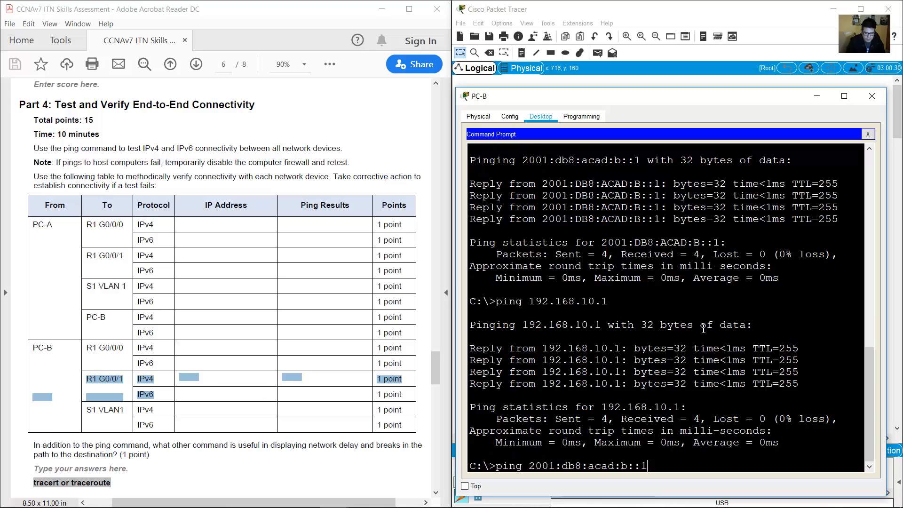
{"action": "key", "text": "BackSpace"}
{"action": "type", "text": "a"}
{"action": "key", "text": "Right"}
{"action": "key", "text": "Return"}
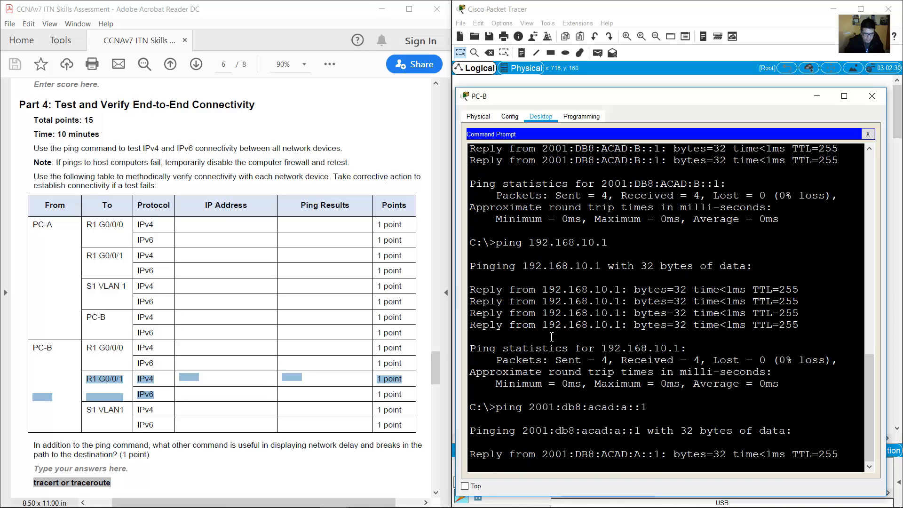
{"action": "left_click", "coordinate": [94, 418]}
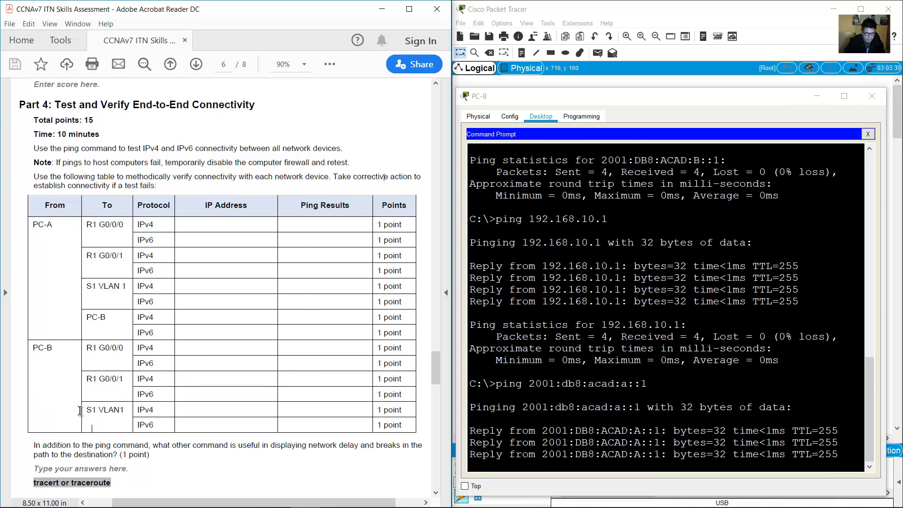
{"action": "left_click_drag", "start_coordinate": [85, 409], "coordinate": [153, 410]}
Ping S1 at 192.168.10.2 twice from PC-B's command prompt.
{"action": "left_click", "coordinate": [618, 5]}
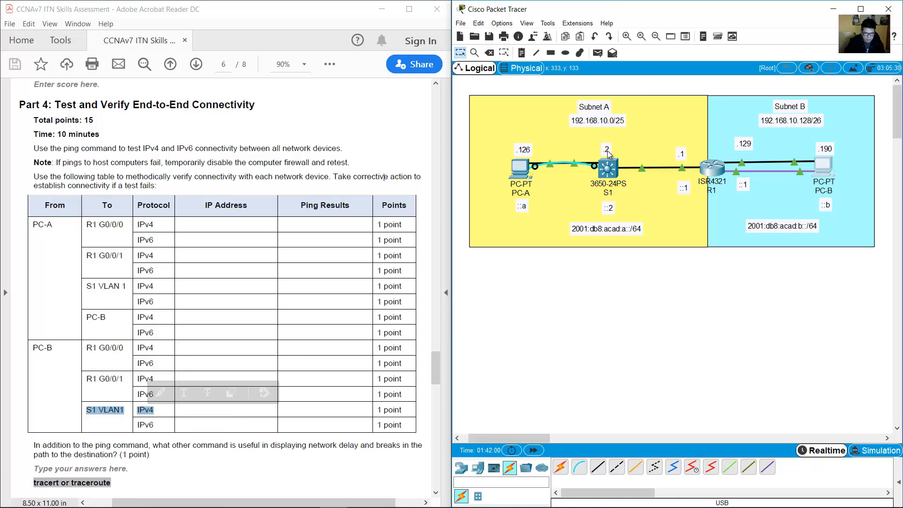
{"action": "left_click", "coordinate": [824, 170]}
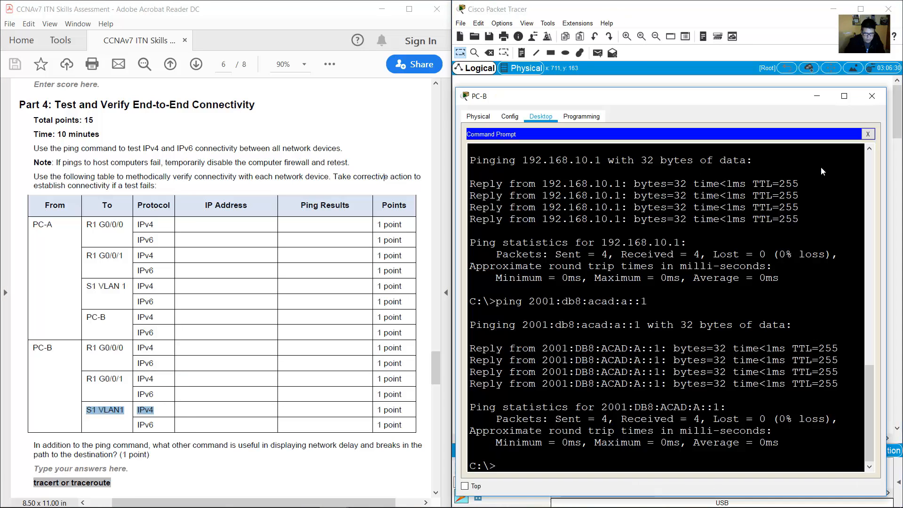
{"action": "left_click", "coordinate": [822, 170]}
{"action": "type", "text": "ping 192.168.10."}
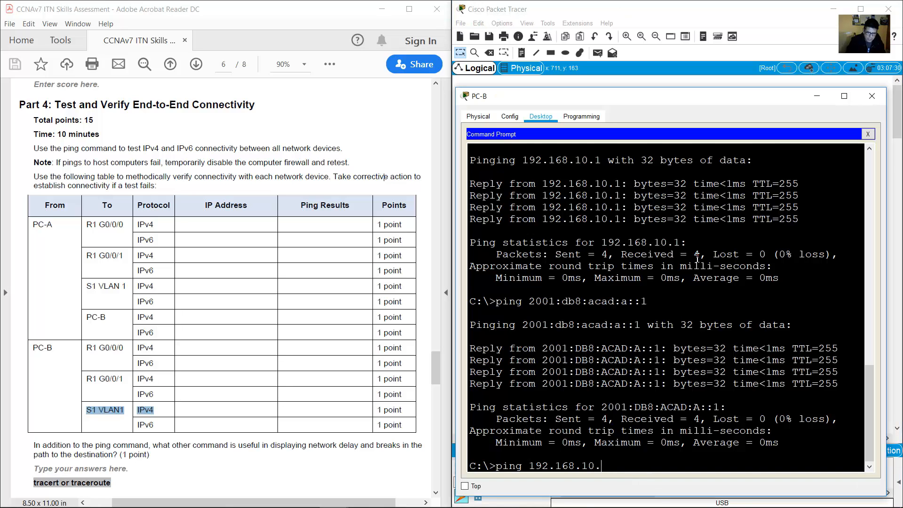
{"action": "type", "text": "2"}
{"action": "key", "text": "Return"}
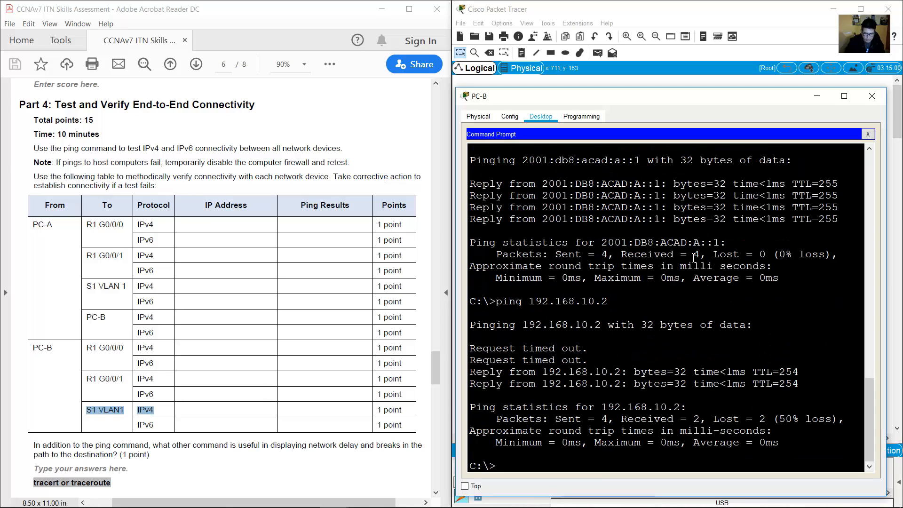
{"action": "key", "text": "Up"}
{"action": "key", "text": "Return"}
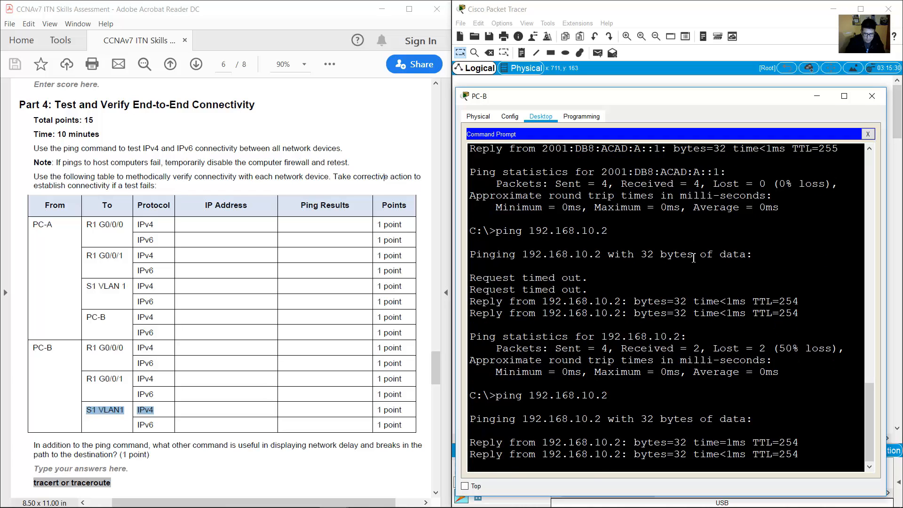
Ping S1's IPv6 address 2001:db8:acad:a::2 from PC-B; the requests time out.
{"action": "left_click_drag", "start_coordinate": [159, 426], "coordinate": [125, 426]}
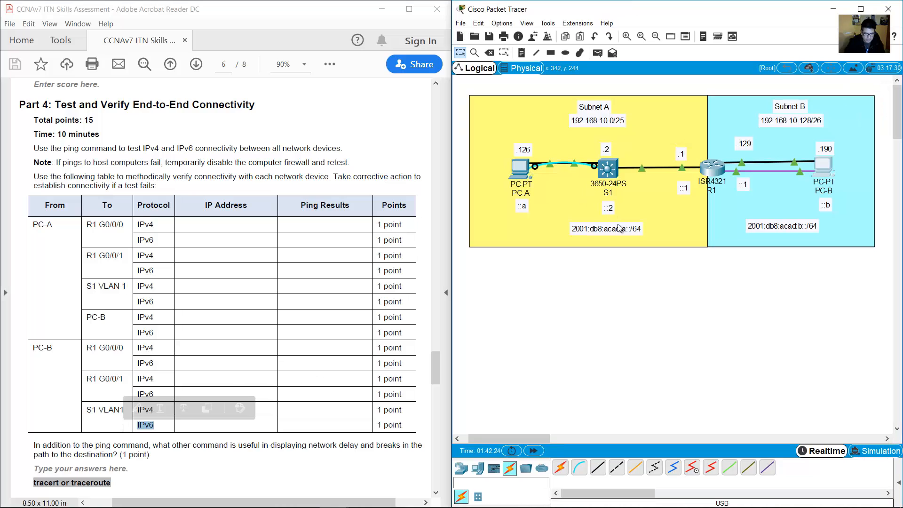
{"action": "double_click", "coordinate": [628, 228]}
{"action": "double_click", "coordinate": [607, 209]}
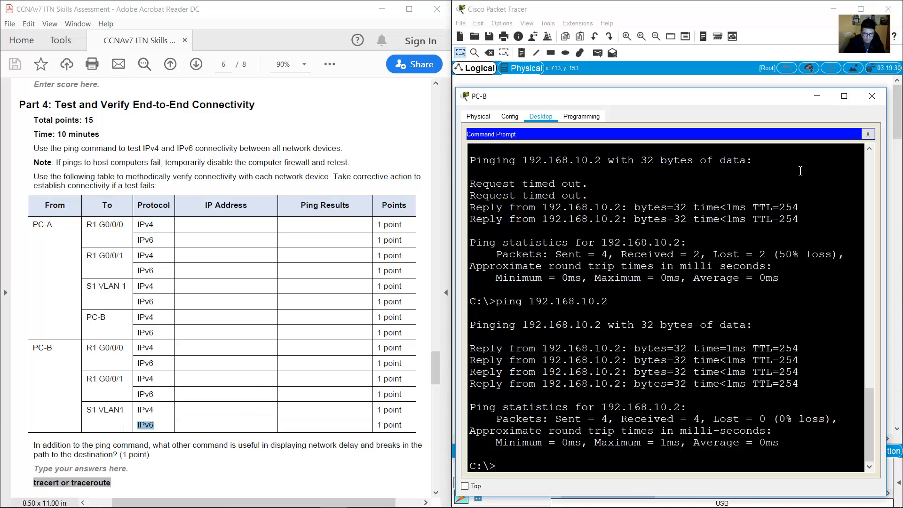
{"action": "type", "text": "ping 2001:db8:acad:a::1"}
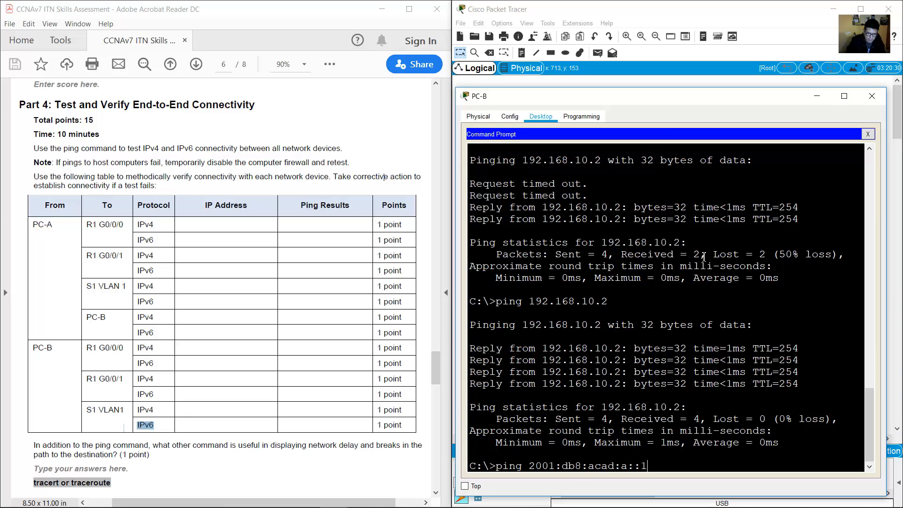
{"action": "key", "text": "Return"}
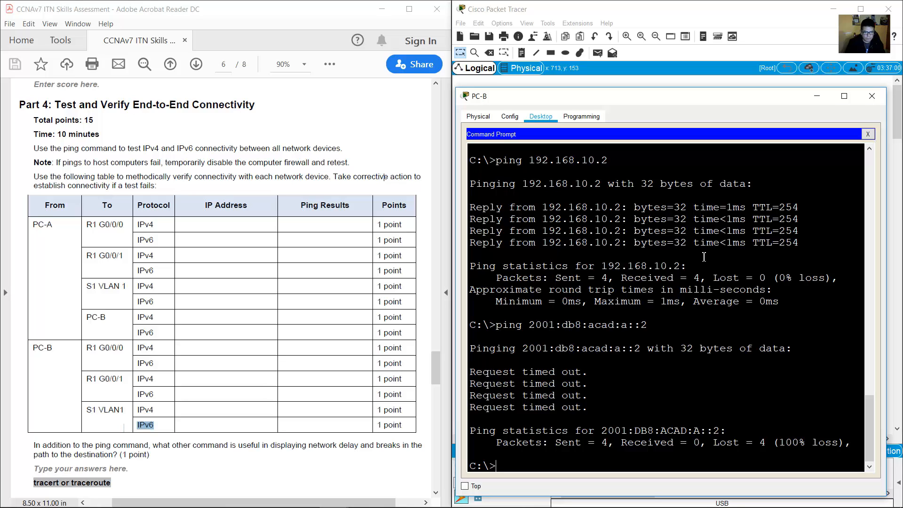
{"action": "left_click_drag", "start_coordinate": [489, 372], "coordinate": [535, 430]}
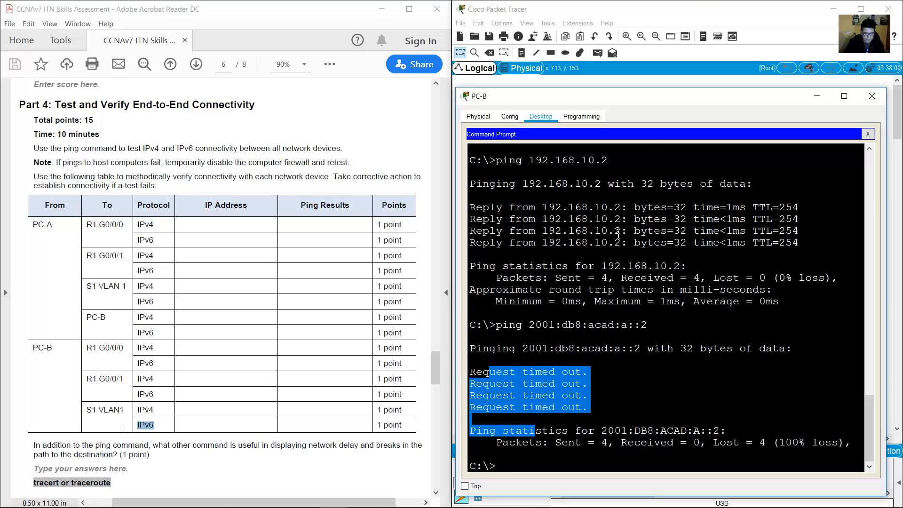
Back on the topology, look at S1 and bring up PC-A's device window.
{"action": "left_click", "coordinate": [702, 14]}
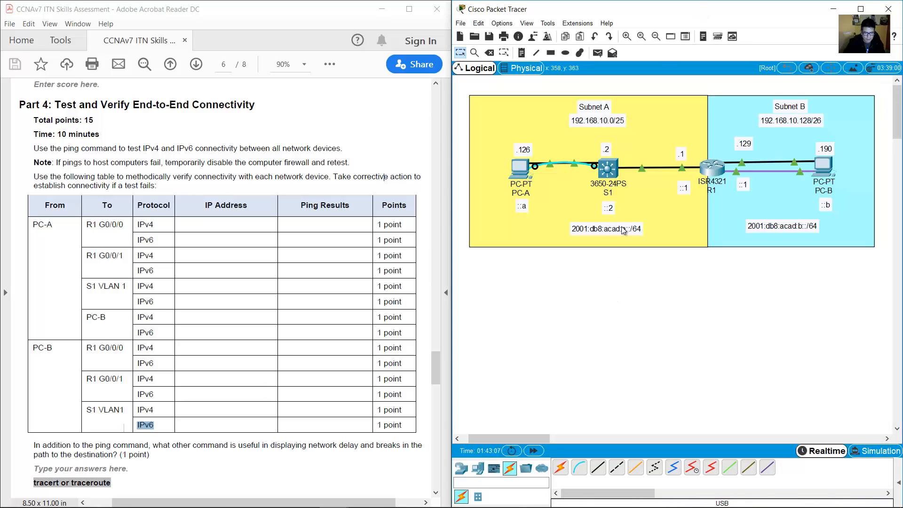
{"action": "left_click", "coordinate": [607, 175]}
{"action": "mouse_move", "coordinate": [612, 176]}
{"action": "left_click", "coordinate": [521, 168]}
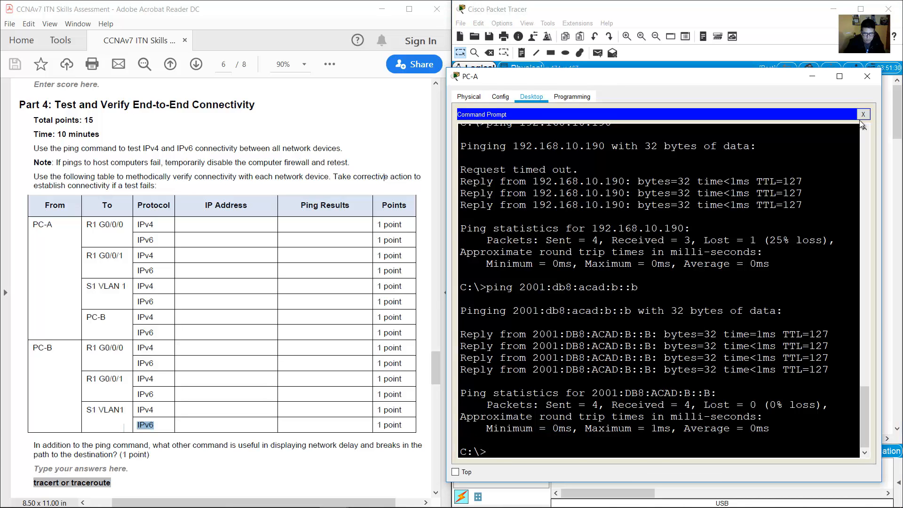
{"action": "left_click", "coordinate": [862, 115]}
{"action": "left_click", "coordinate": [698, 13]}
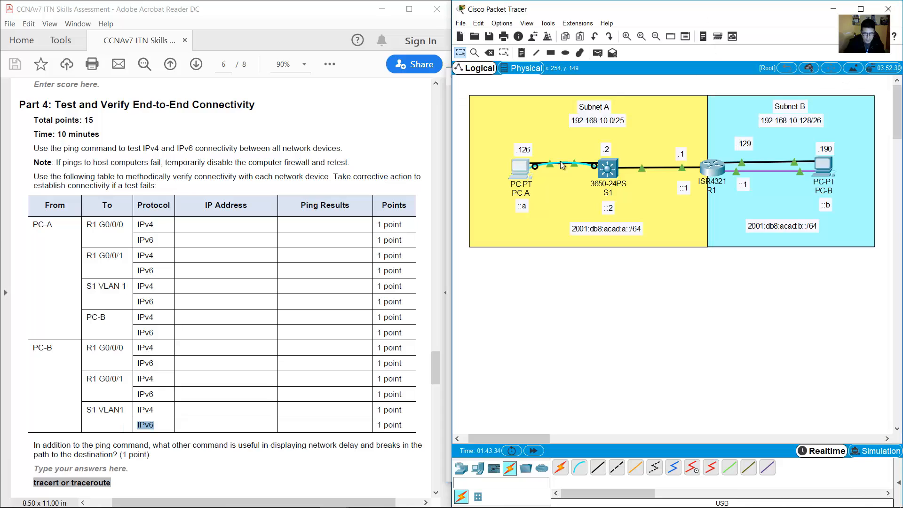
{"action": "left_click", "coordinate": [525, 169]}
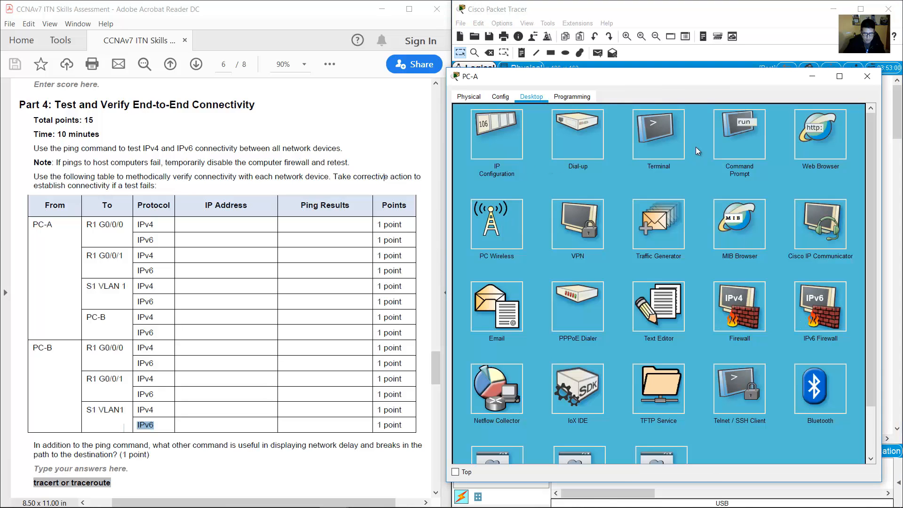
From PC-A's terminal, log into S1's console, enter enable and conf term, and begin 'ipv6 route'.
{"action": "left_click", "coordinate": [656, 133]}
{"action": "left_click", "coordinate": [684, 207]}
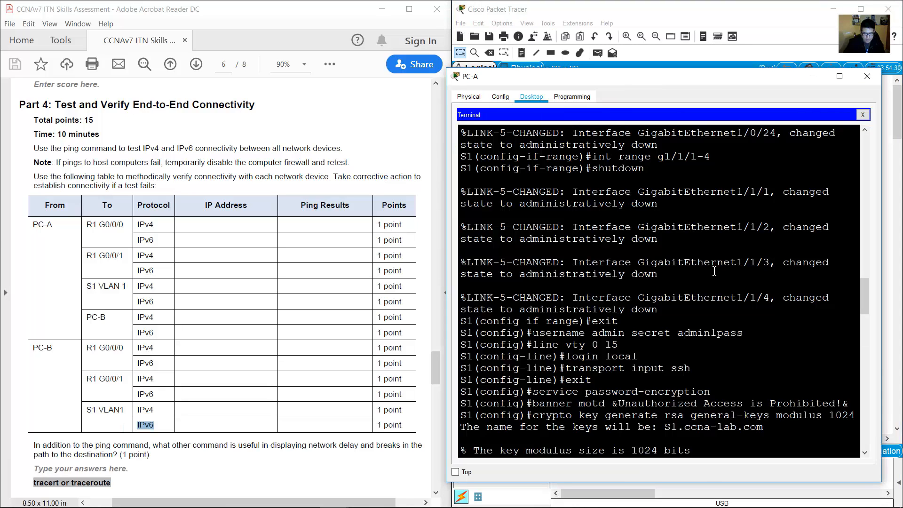
{"action": "key", "text": "Return"}
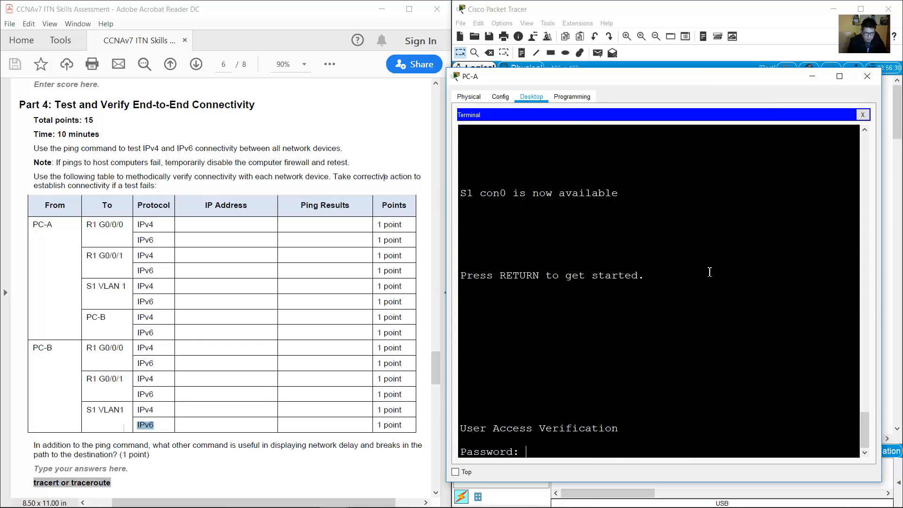
{"action": "key", "text": "Return"}
{"action": "type", "text": "en"}
{"action": "key", "text": "Return"}
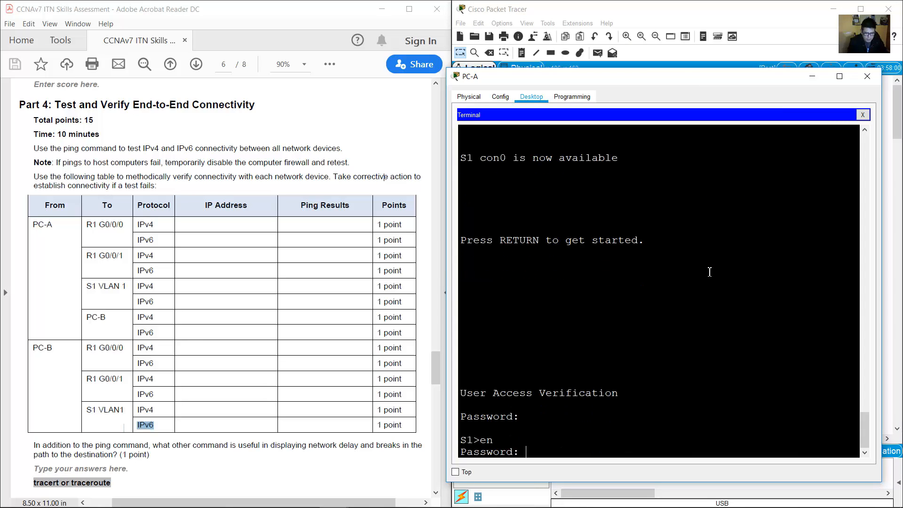
{"action": "key", "text": "Return"}
{"action": "type", "text": "conf term"}
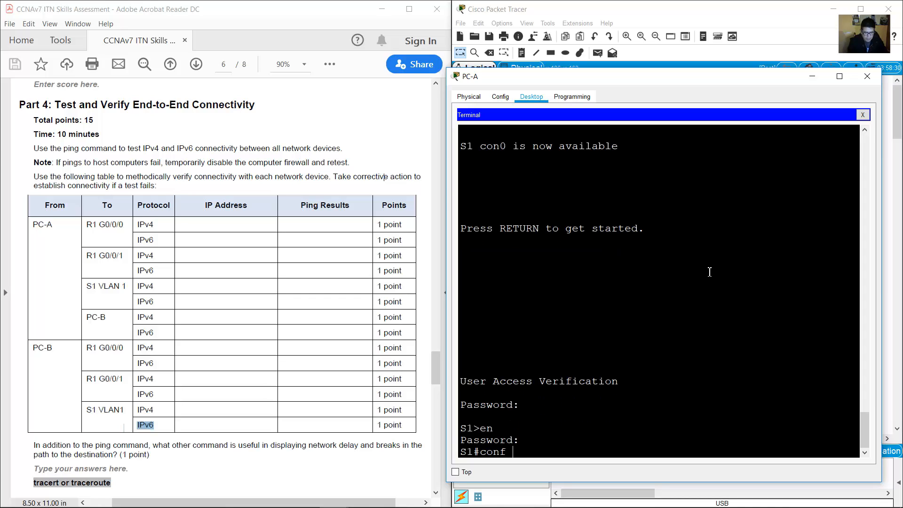
{"action": "key", "text": "Return"}
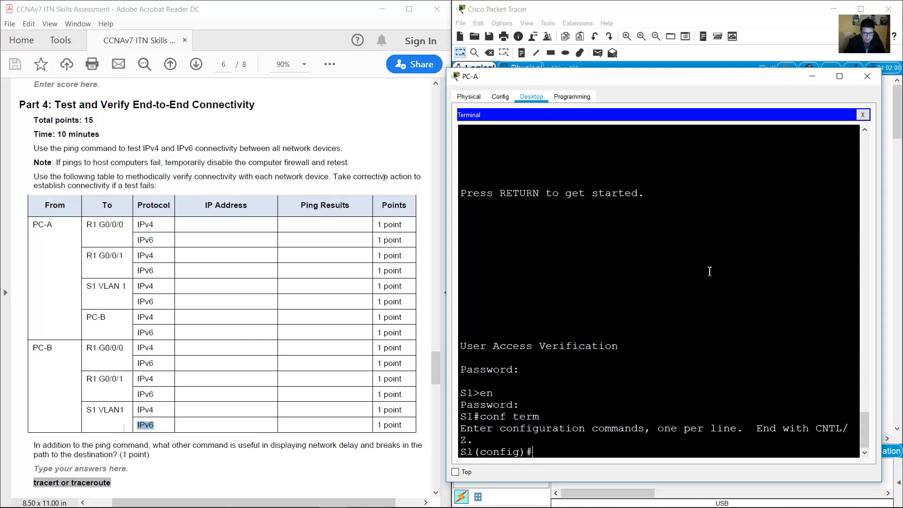
{"action": "type", "text": "ipv6 route ::/0"}
Read R1's Gig0/0/1 address label 2001:db8:acad:a::1 and Subnet A's prefix on the topology.
{"action": "left_click", "coordinate": [719, 15]}
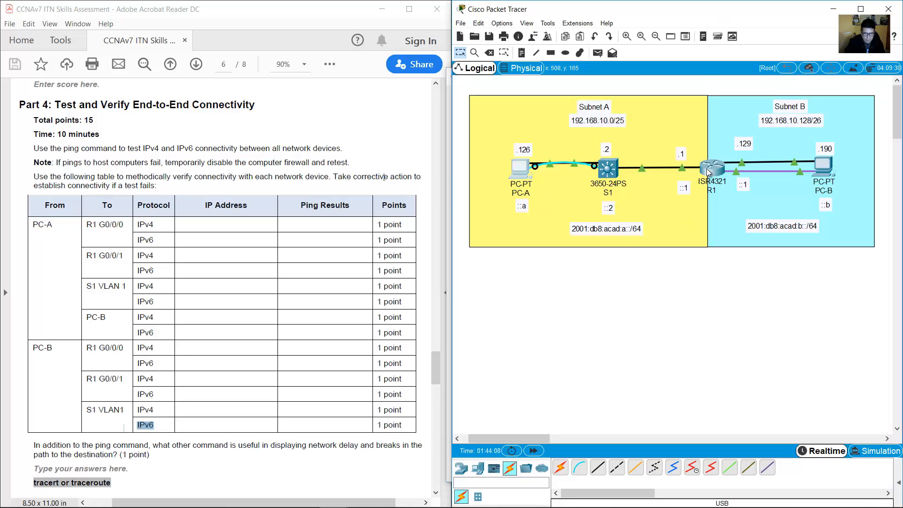
{"action": "mouse_move", "coordinate": [709, 172]}
{"action": "double_click", "coordinate": [685, 190]}
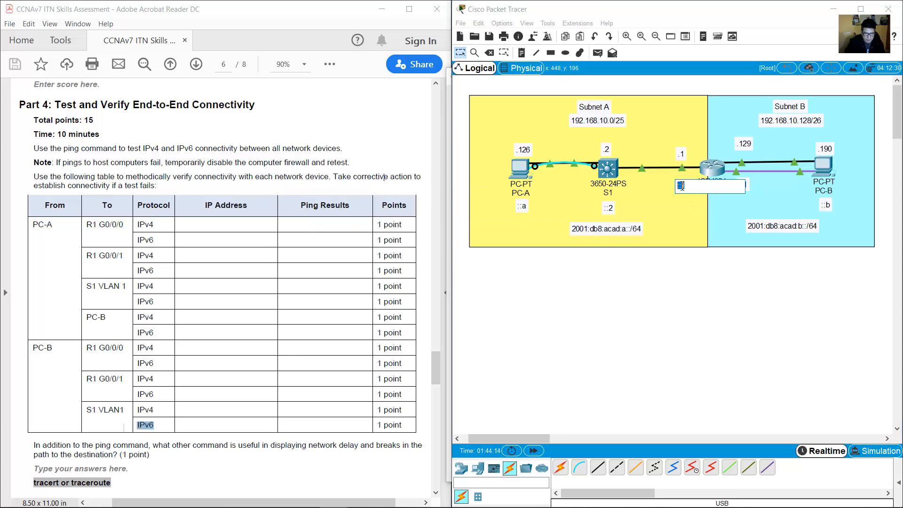
{"action": "left_click", "coordinate": [700, 197]}
{"action": "mouse_move", "coordinate": [683, 171]}
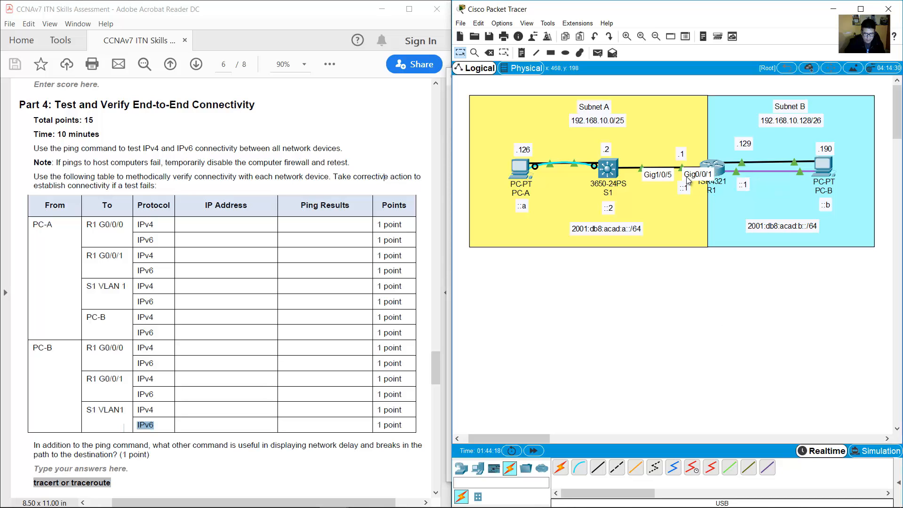
{"action": "double_click", "coordinate": [685, 189]}
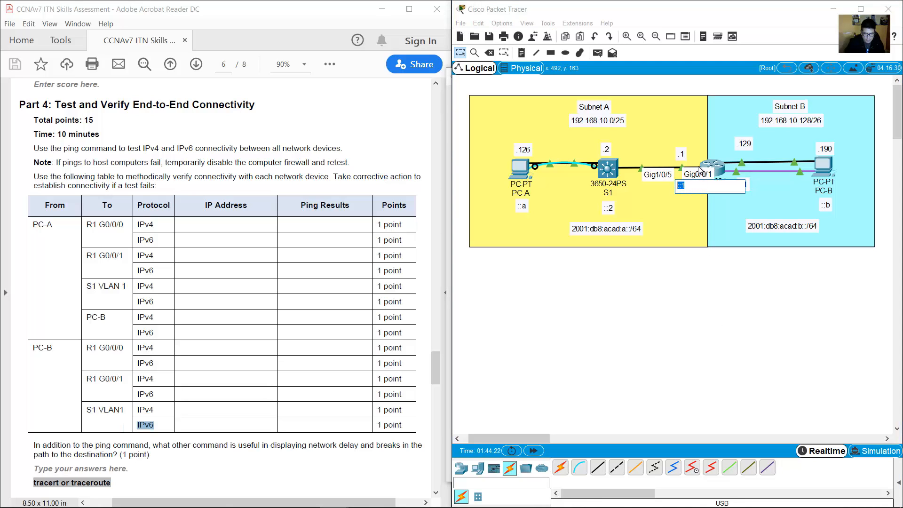
{"action": "left_click", "coordinate": [692, 186]}
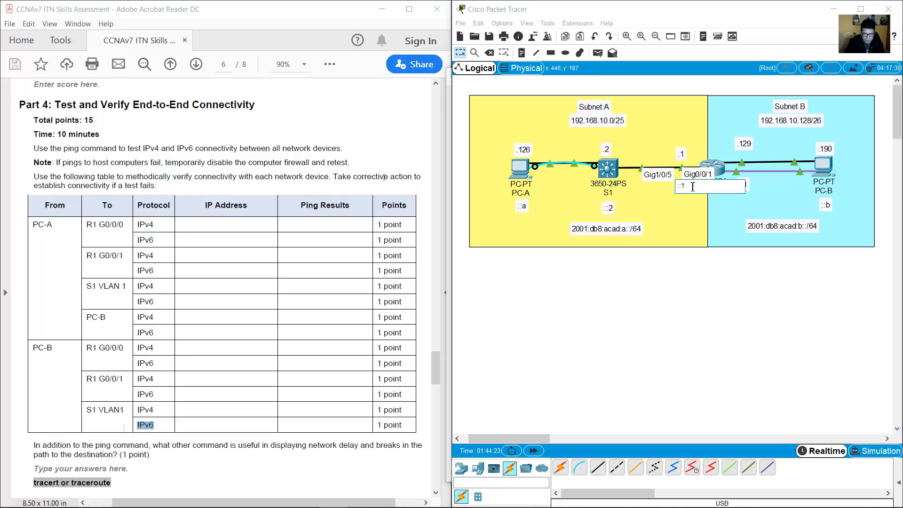
{"action": "double_click", "coordinate": [620, 229]}
{"action": "double_click", "coordinate": [614, 227]}
{"action": "double_click", "coordinate": [683, 189]}
Finish S1's default route 'ipv6 route ::/0 2001:db8:acad:a::1' and switch to PC-B's command prompt.
{"action": "left_click", "coordinate": [517, 172]}
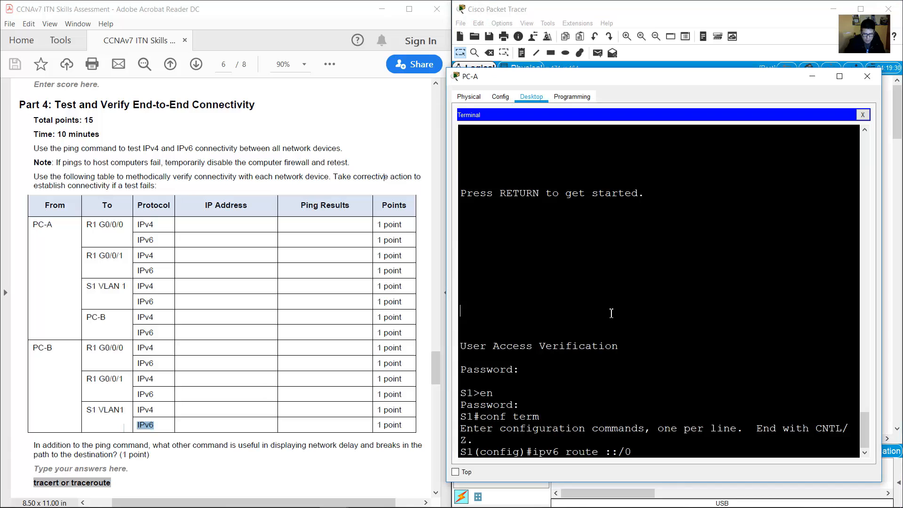
{"action": "type", "text": "2001:db"}
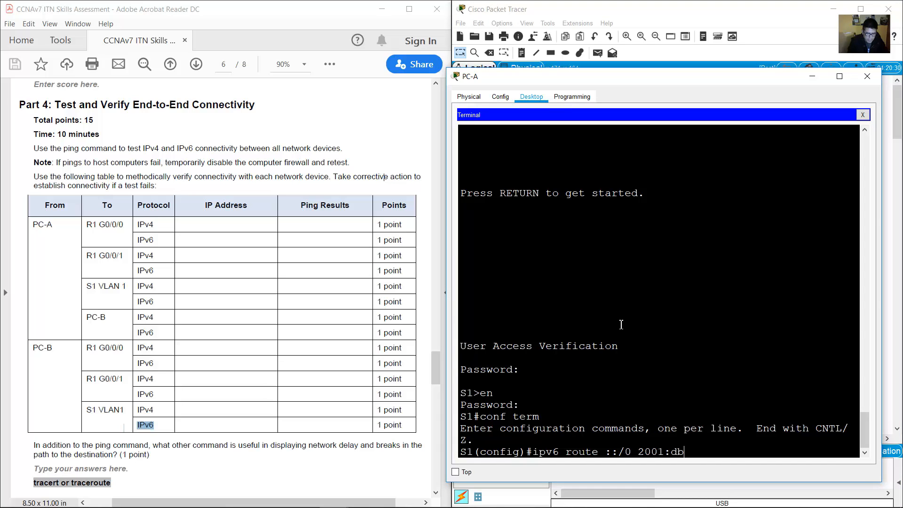
{"action": "type", "text": "8:acad:a::1"}
{"action": "key", "text": "Return"}
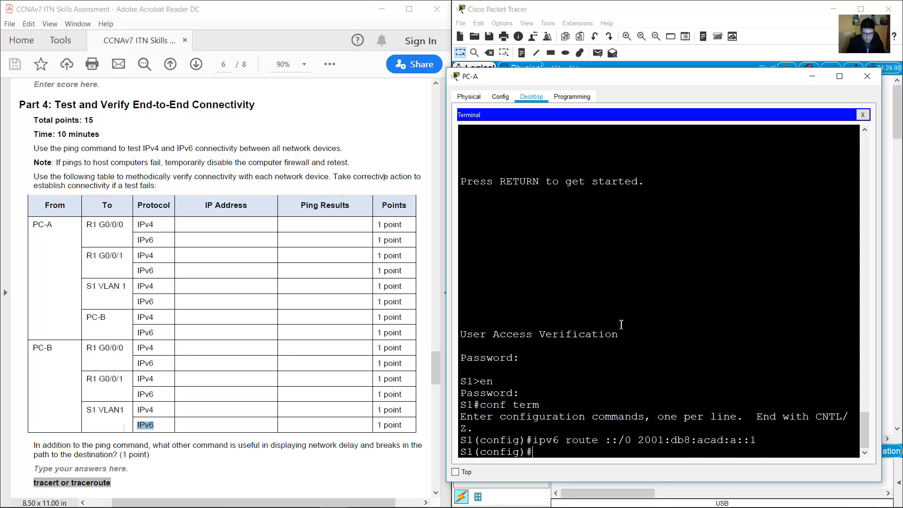
{"action": "left_click", "coordinate": [811, 79]}
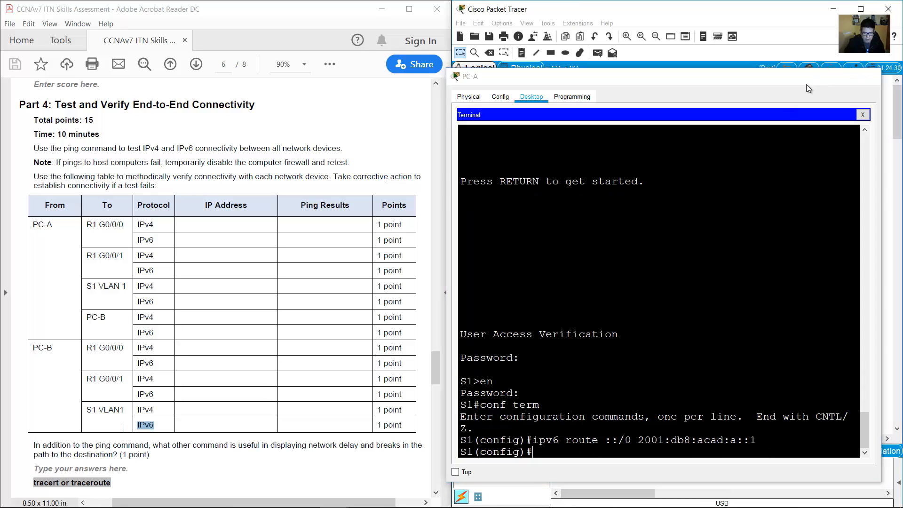
{"action": "left_click", "coordinate": [829, 164]}
Rerun PC-B's ping to 2001:db8:acad:a::2, now getting four replies with 0% loss.
{"action": "left_click", "coordinate": [757, 269]}
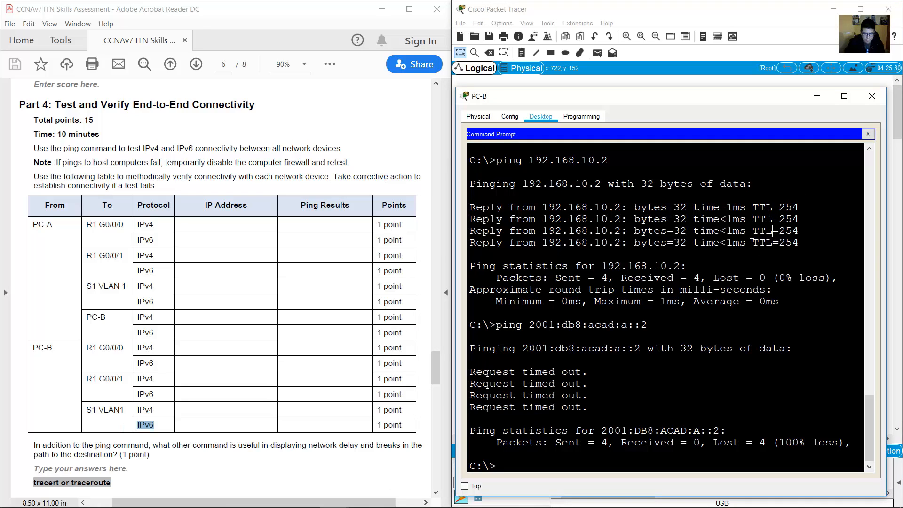
{"action": "key", "text": "Up"}
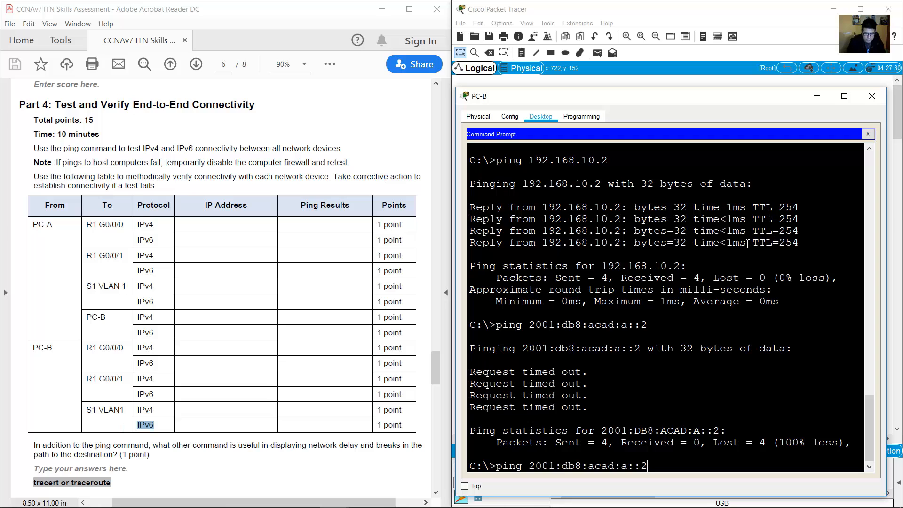
{"action": "key", "text": "Return"}
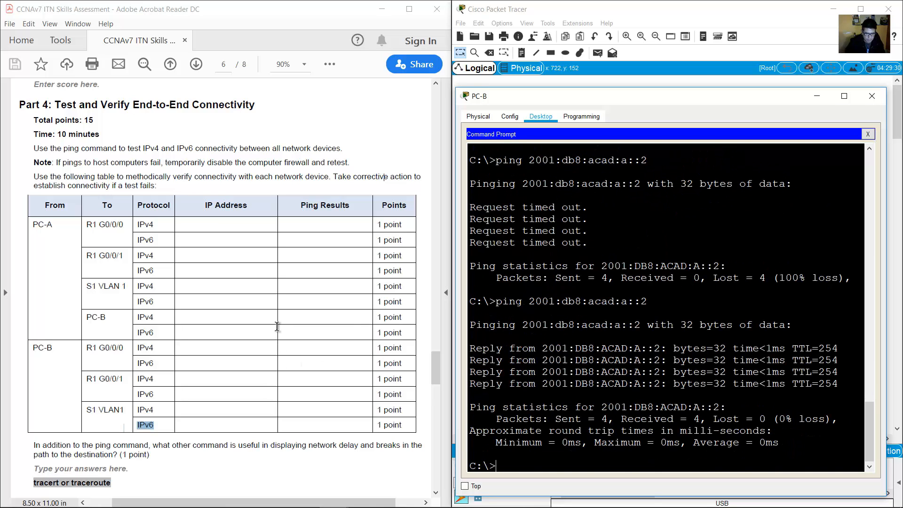
Mark the Step 1 heading and Router Model row in the lab document, then return to the topology.
{"action": "scroll", "coordinate": [282, 329], "scroll_direction": "down", "scroll_amount": 10}
{"action": "scroll", "coordinate": [282, 319], "scroll_direction": "down", "scroll_amount": 5}
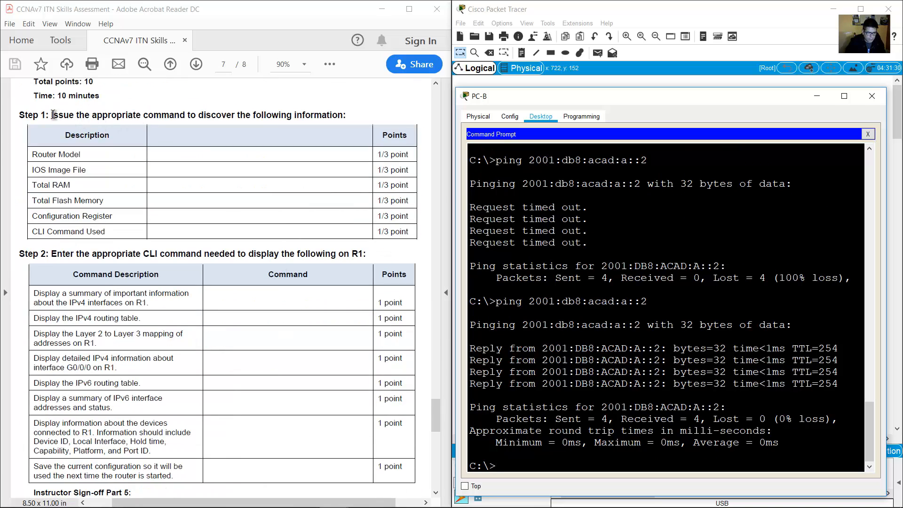
{"action": "left_click_drag", "start_coordinate": [52, 114], "coordinate": [314, 117]}
{"action": "left_click_drag", "start_coordinate": [34, 154], "coordinate": [97, 155]}
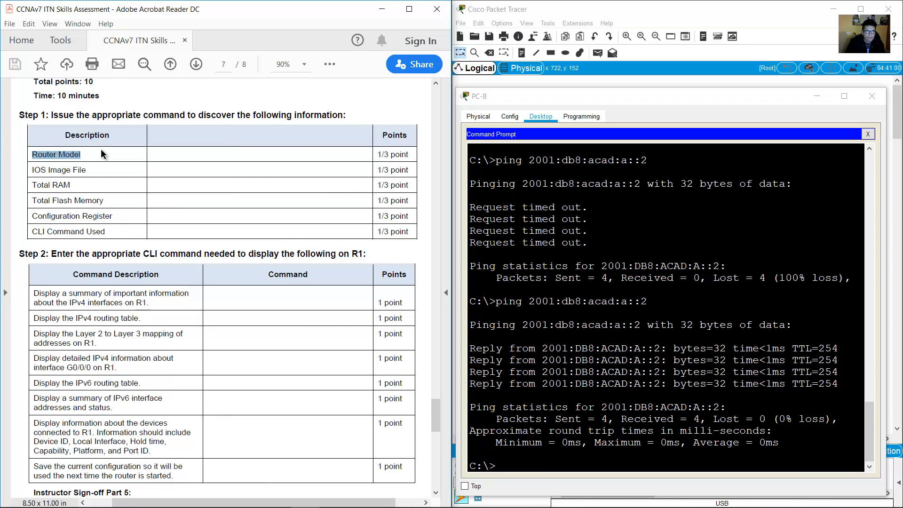
{"action": "left_click", "coordinate": [455, 2]}
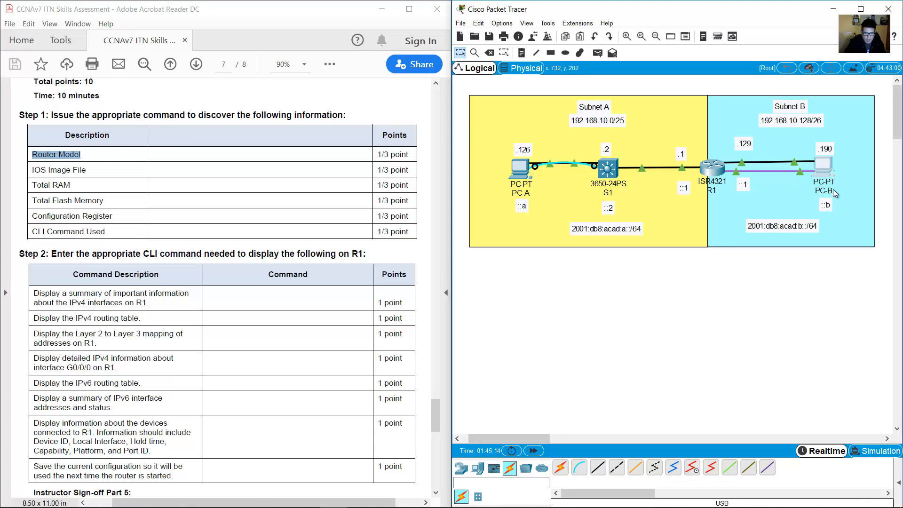
Open a console terminal from PC-B, log into R1, and enter privileged mode.
{"action": "left_click", "coordinate": [823, 167]}
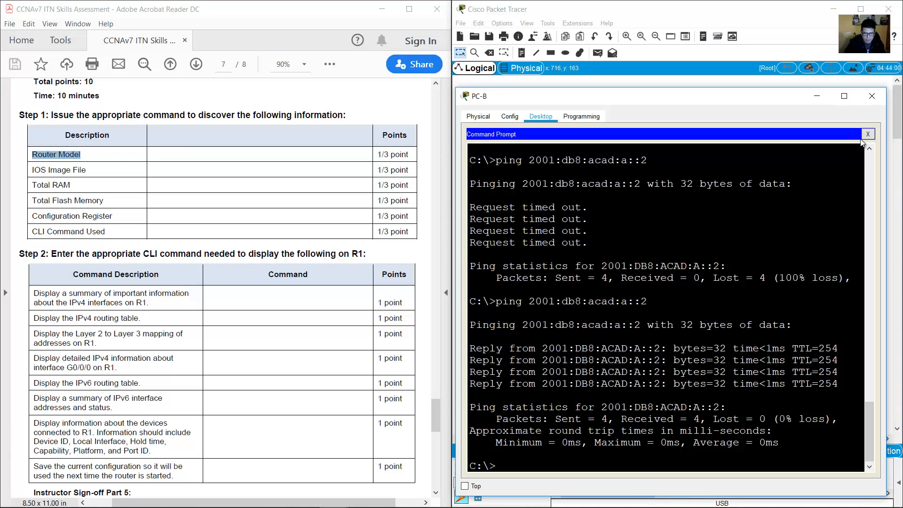
{"action": "left_click", "coordinate": [867, 134]}
{"action": "left_click", "coordinate": [690, 172]}
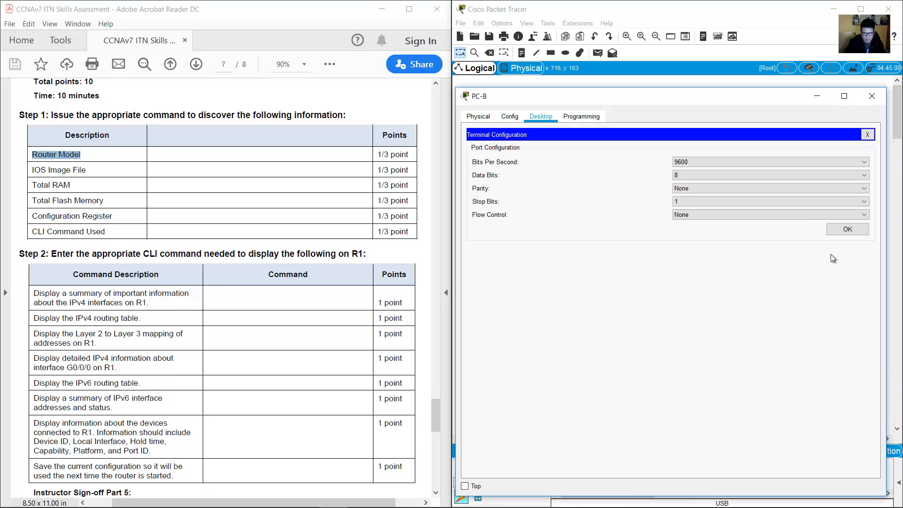
{"action": "left_click", "coordinate": [846, 229]}
{"action": "key", "text": "Return"}
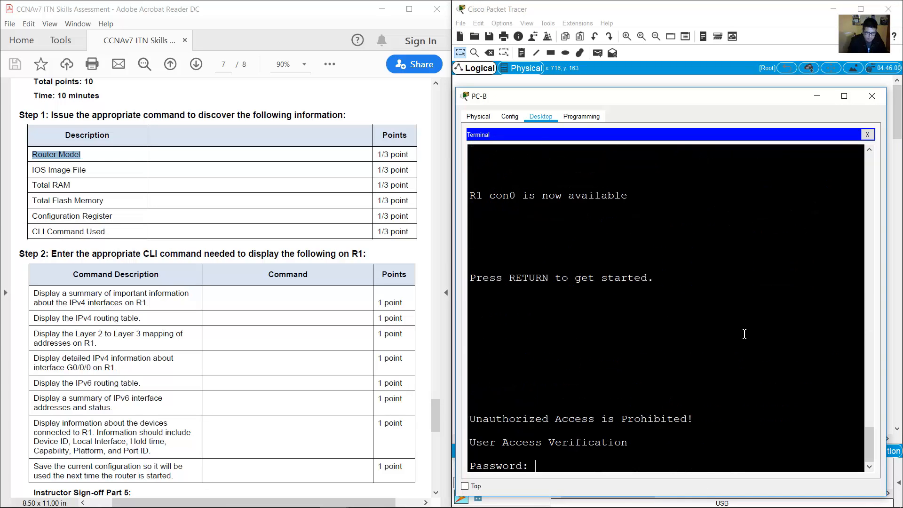
{"action": "key", "text": "Return"}
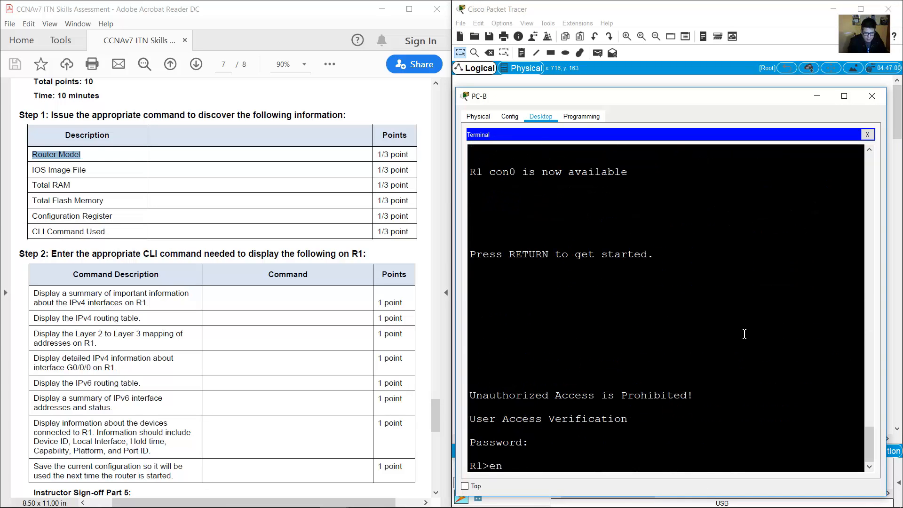
{"action": "type", "text": "en"}
{"action": "key", "text": "Return"}
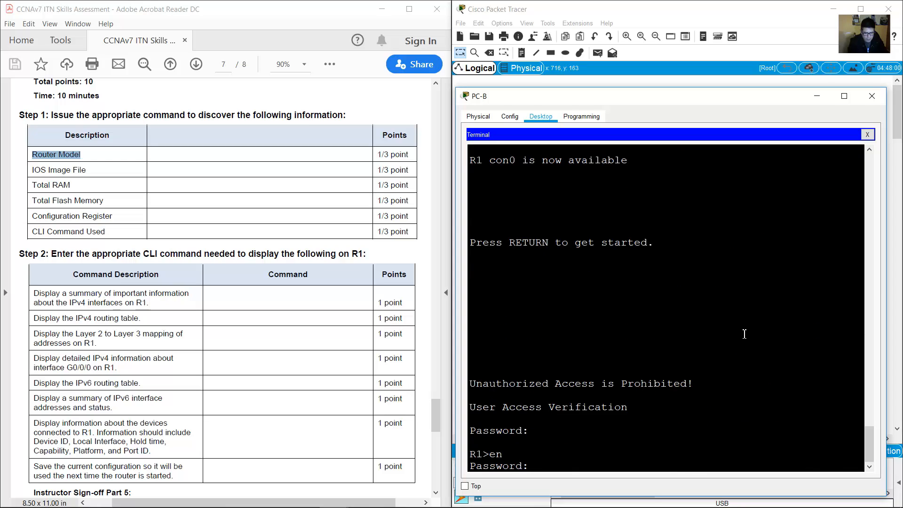
{"action": "key", "text": "Return"}
Mark Router Model in the Step 1 table and run show version on R1.
{"action": "type", "text": "con"}
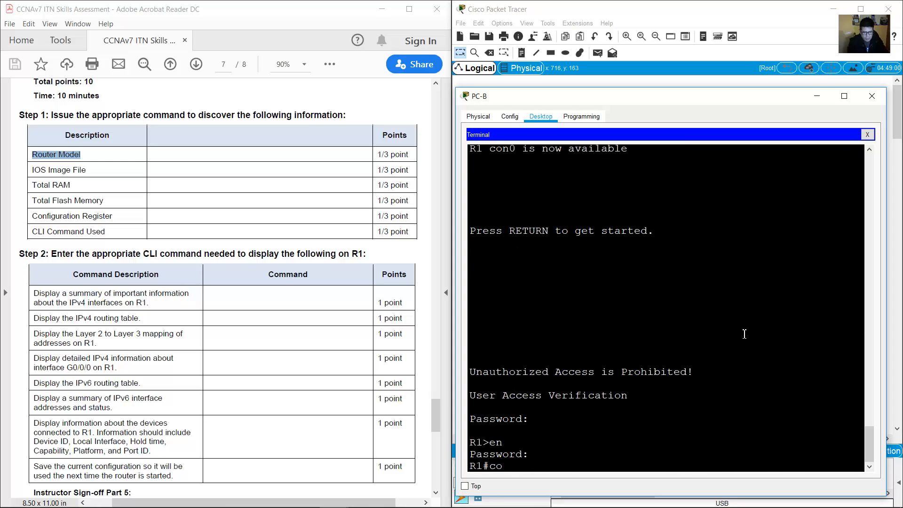
{"action": "left_click", "coordinate": [46, 154]}
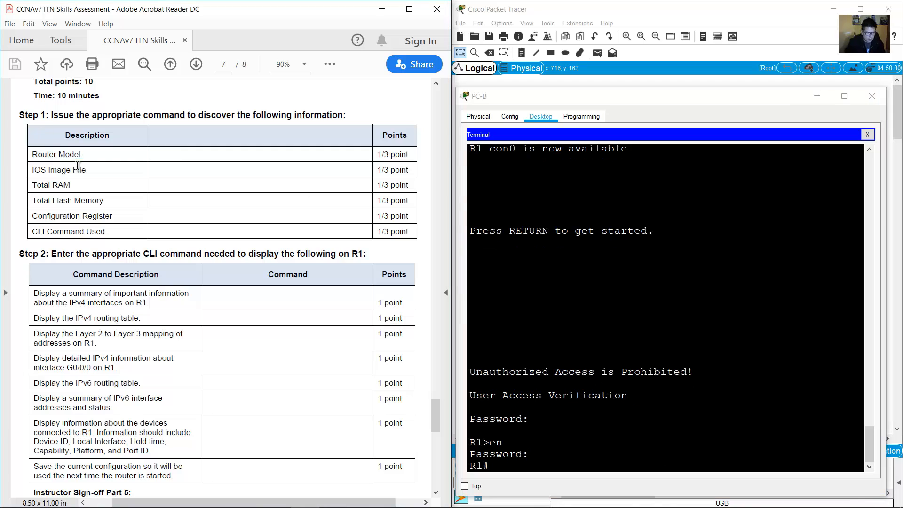
{"action": "left_click_drag", "start_coordinate": [37, 151], "coordinate": [81, 156]}
{"action": "left_click", "coordinate": [578, 333]}
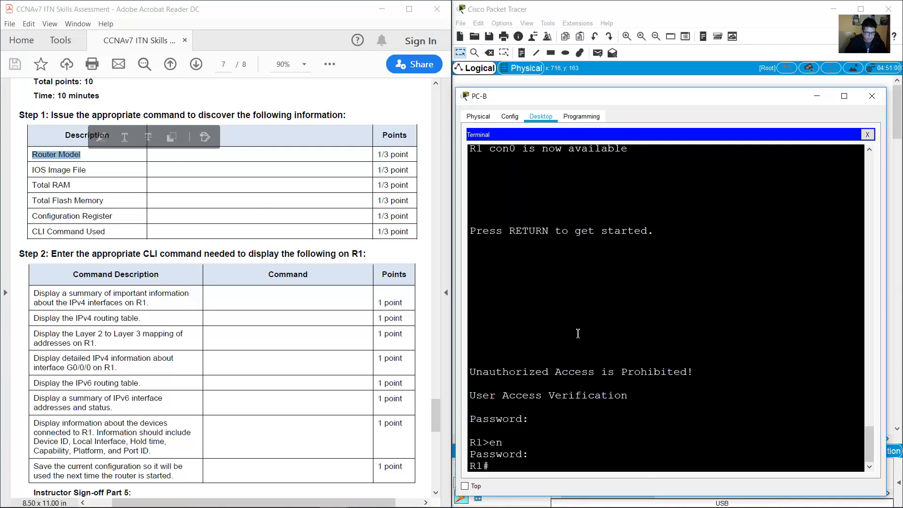
{"action": "type", "text": "show version"}
{"action": "key", "text": "Return"}
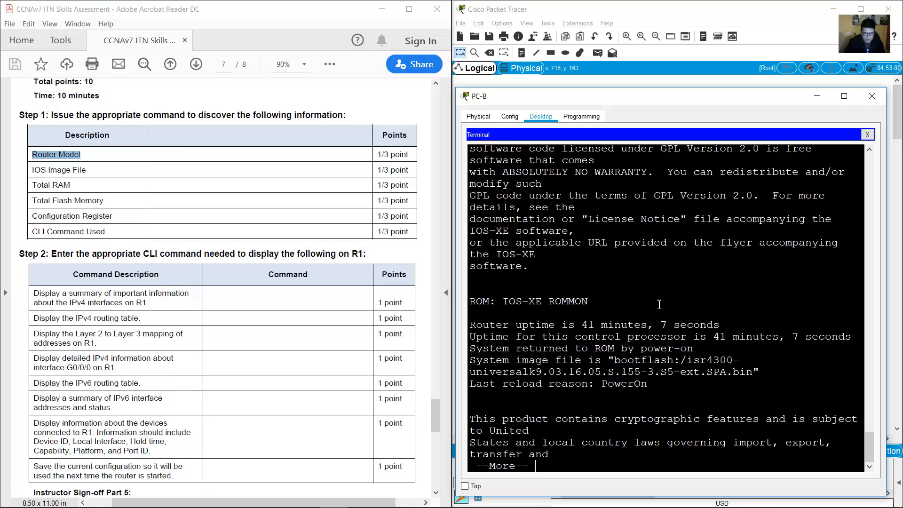
Page through the show version output, enlarge PC-B's terminal, and select the router model line.
{"action": "key", "text": "space"}
{"action": "key", "text": "space"}
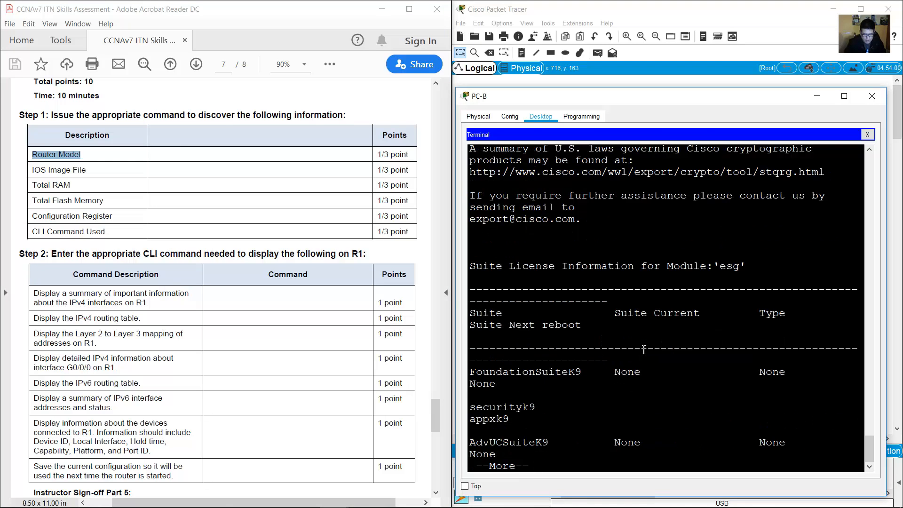
{"action": "scroll", "coordinate": [645, 333], "scroll_direction": "up", "scroll_amount": 1}
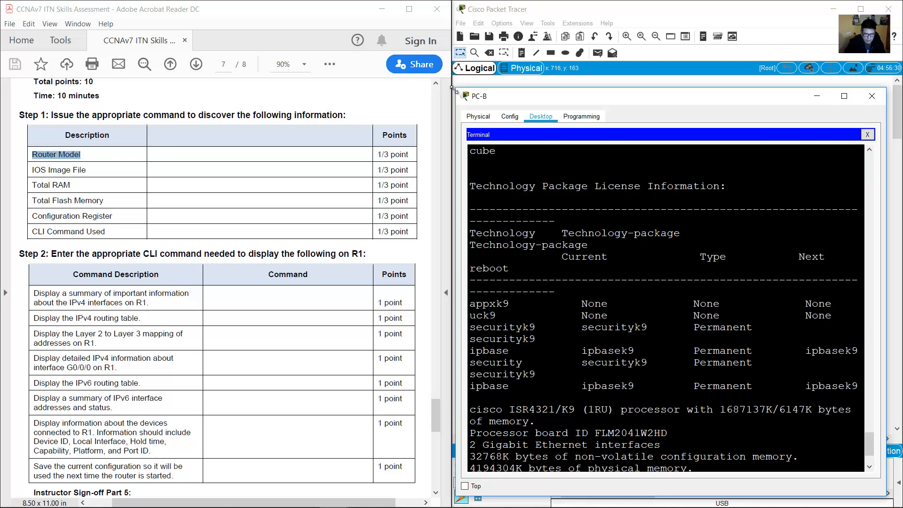
{"action": "left_click_drag", "start_coordinate": [456, 88], "coordinate": [321, 60]}
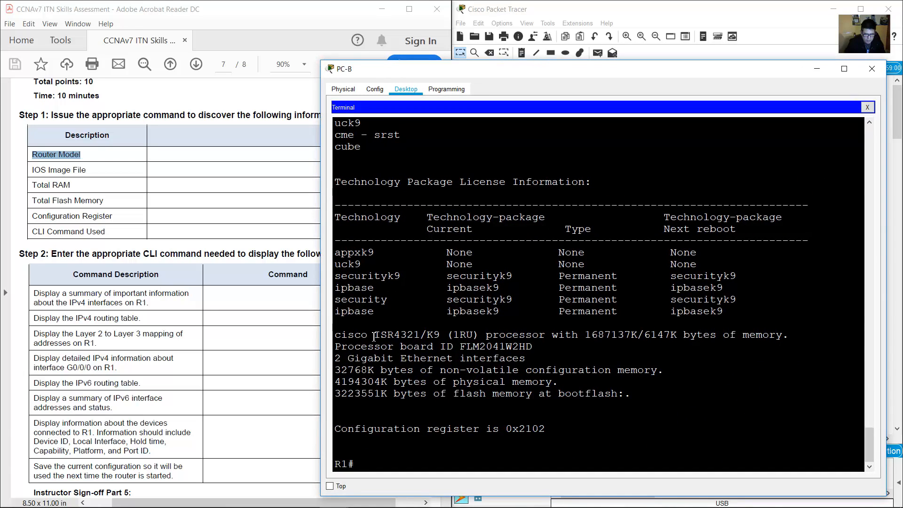
{"action": "left_click_drag", "start_coordinate": [345, 335], "coordinate": [418, 334]}
{"action": "scroll", "coordinate": [491, 345], "scroll_direction": "up", "scroll_amount": 15}
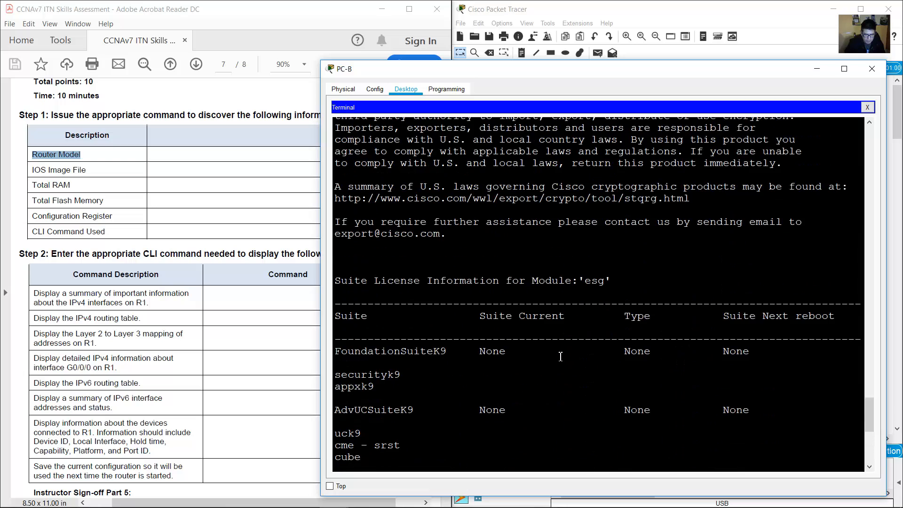
{"action": "scroll", "coordinate": [562, 356], "scroll_direction": "up", "scroll_amount": 1}
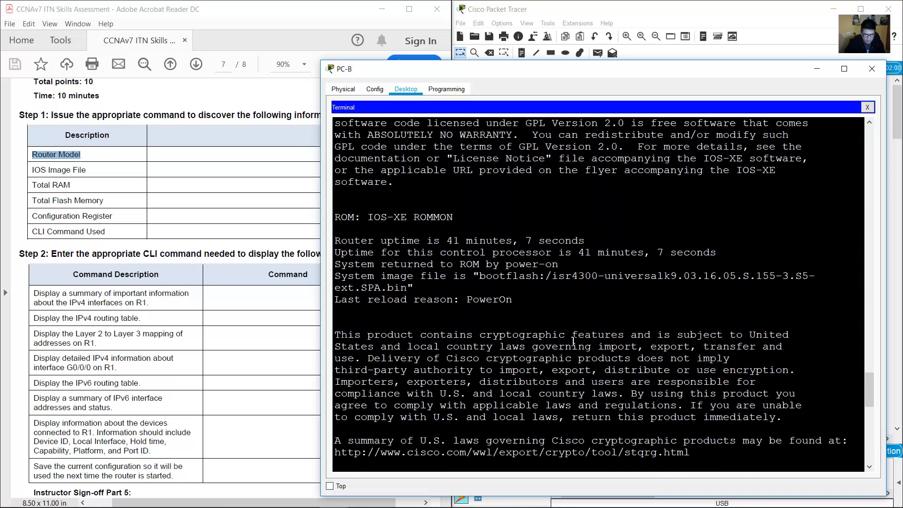
{"action": "left_click_drag", "start_coordinate": [551, 275], "coordinate": [598, 276]}
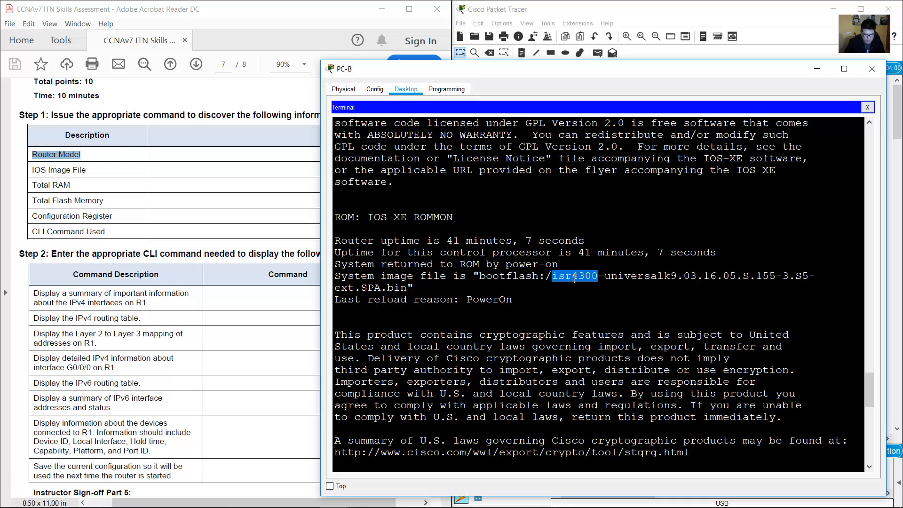
{"action": "left_click", "coordinate": [562, 281]}
Select the full image name isr4300-universalk9.03.16.05.S.155-3.S5-ext.SPA.bin for the IOS Image File entry.
{"action": "scroll", "coordinate": [563, 283], "scroll_direction": "up", "scroll_amount": 4}
{"action": "scroll", "coordinate": [555, 292], "scroll_direction": "down", "scroll_amount": 5}
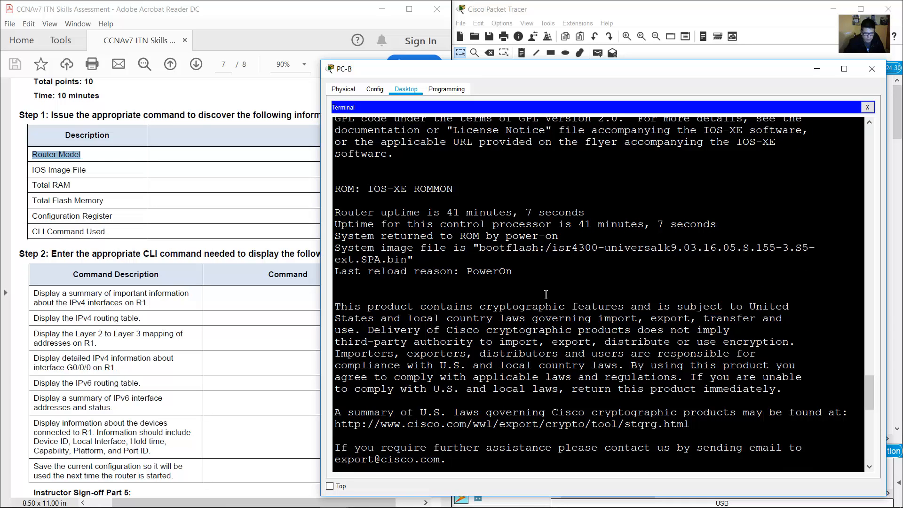
{"action": "left_click_drag", "start_coordinate": [571, 248], "coordinate": [585, 248]}
{"action": "left_click_drag", "start_coordinate": [33, 171], "coordinate": [107, 176]}
{"action": "left_click", "coordinate": [649, 263]}
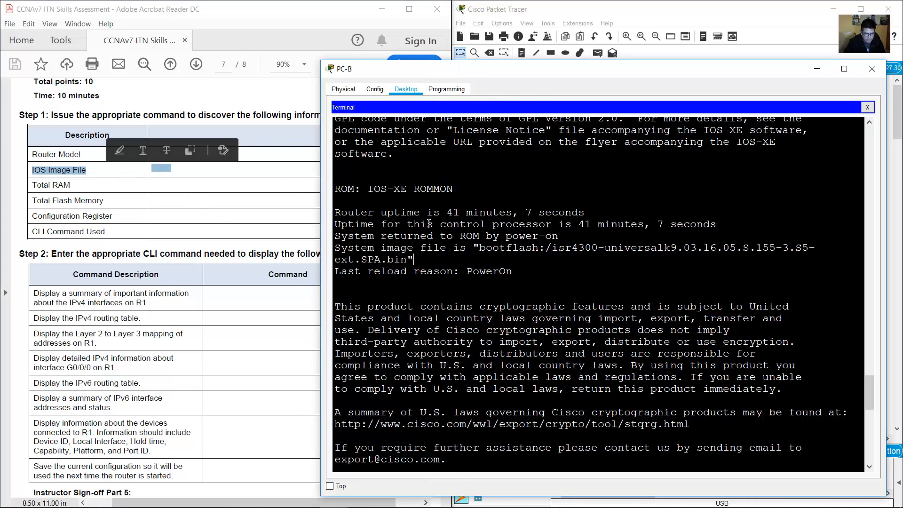
{"action": "scroll", "coordinate": [458, 224], "scroll_direction": "up", "scroll_amount": 5}
{"action": "scroll", "coordinate": [463, 224], "scroll_direction": "up", "scroll_amount": 3}
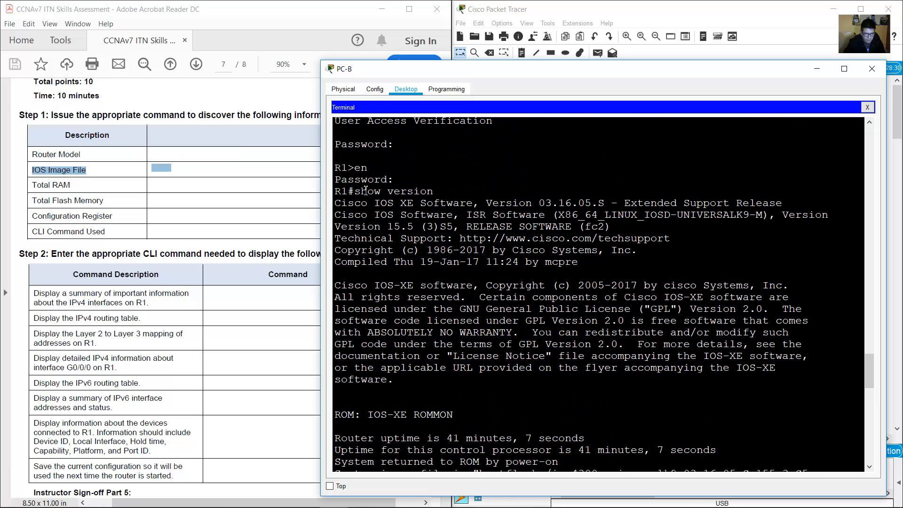
{"action": "left_click_drag", "start_coordinate": [354, 191], "coordinate": [433, 191]}
{"action": "left_click", "coordinate": [584, 288]}
{"action": "scroll", "coordinate": [609, 293], "scroll_direction": "down", "scroll_amount": 4}
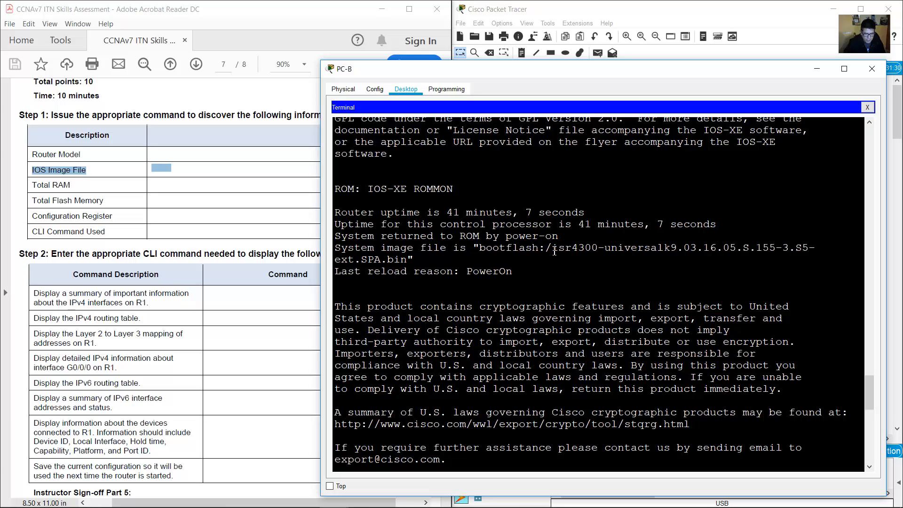
{"action": "left_click_drag", "start_coordinate": [551, 249], "coordinate": [407, 261]}
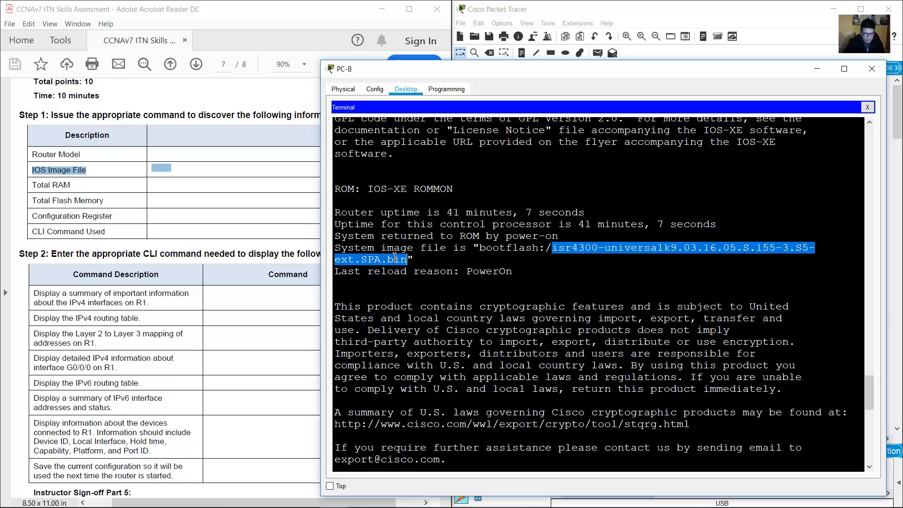
Mark the Total RAM row and highlight R1's 1687137K memory figure in show version.
{"action": "left_click", "coordinate": [49, 187]}
{"action": "left_click_drag", "start_coordinate": [32, 184], "coordinate": [65, 183]}
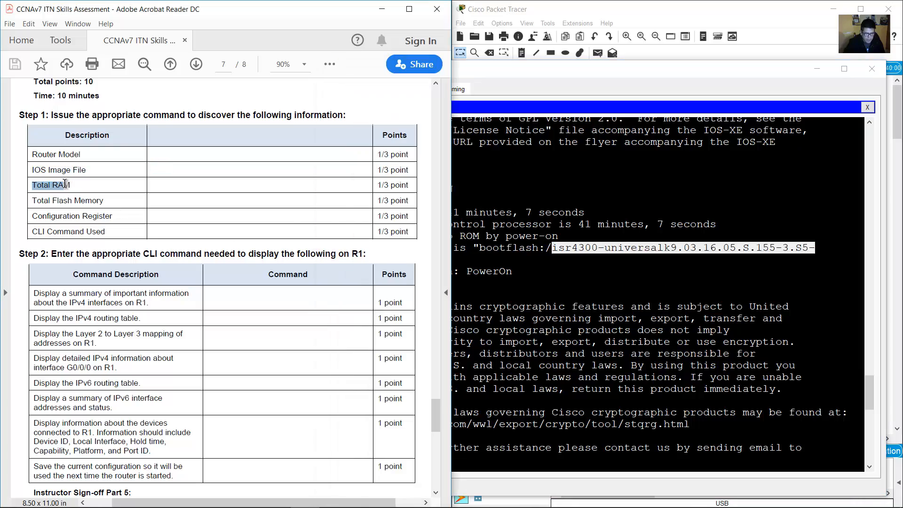
{"action": "left_click", "coordinate": [393, 227]}
{"action": "left_click", "coordinate": [464, 258]}
{"action": "scroll", "coordinate": [464, 259], "scroll_direction": "down", "scroll_amount": 10}
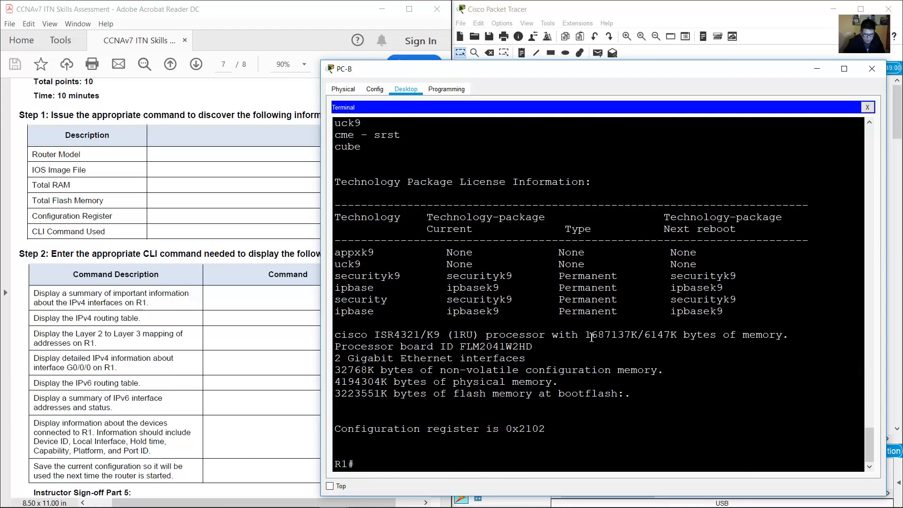
{"action": "left_click_drag", "start_coordinate": [585, 335], "coordinate": [640, 335]}
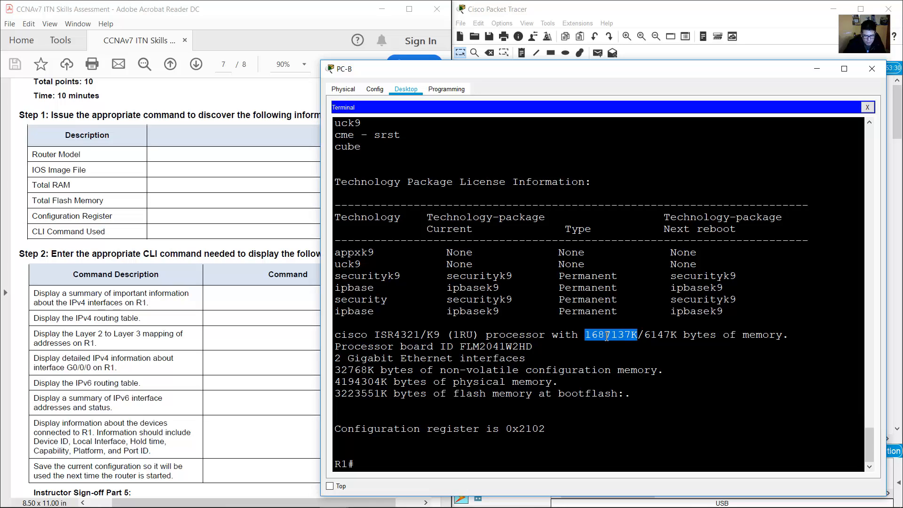
{"action": "left_click", "coordinate": [619, 336]}
{"action": "left_click_drag", "start_coordinate": [581, 337], "coordinate": [716, 335]}
{"action": "left_click_drag", "start_coordinate": [645, 334], "coordinate": [594, 333]}
{"action": "left_click", "coordinate": [601, 335]}
{"action": "left_click_drag", "start_coordinate": [586, 335], "coordinate": [638, 333]}
Mark the Total Flash Memory row and highlight the 3223551K flash size.
{"action": "left_click_drag", "start_coordinate": [41, 196], "coordinate": [117, 209]}
{"action": "left_click", "coordinate": [402, 358]}
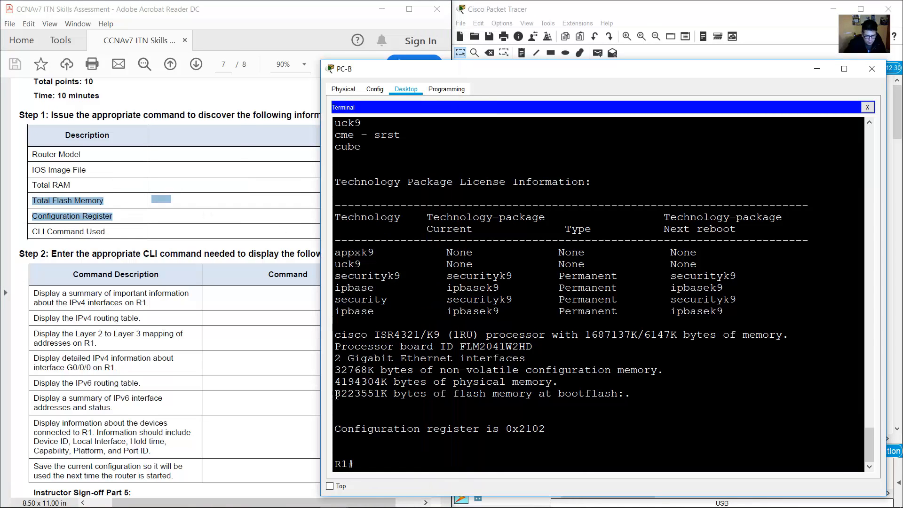
{"action": "left_click_drag", "start_coordinate": [337, 395], "coordinate": [626, 395]}
{"action": "left_click", "coordinate": [416, 389]}
{"action": "left_click_drag", "start_coordinate": [387, 394], "coordinate": [338, 394]}
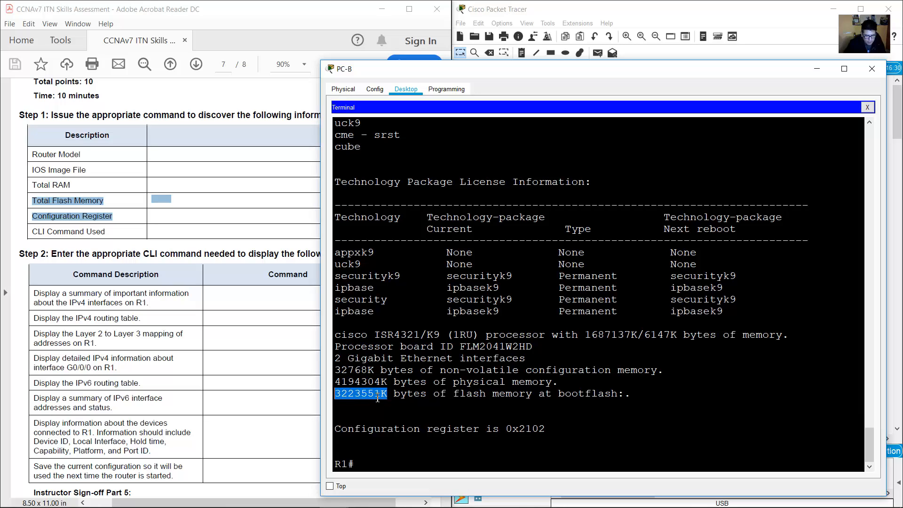
{"action": "left_click_drag", "start_coordinate": [381, 395], "coordinate": [426, 394]}
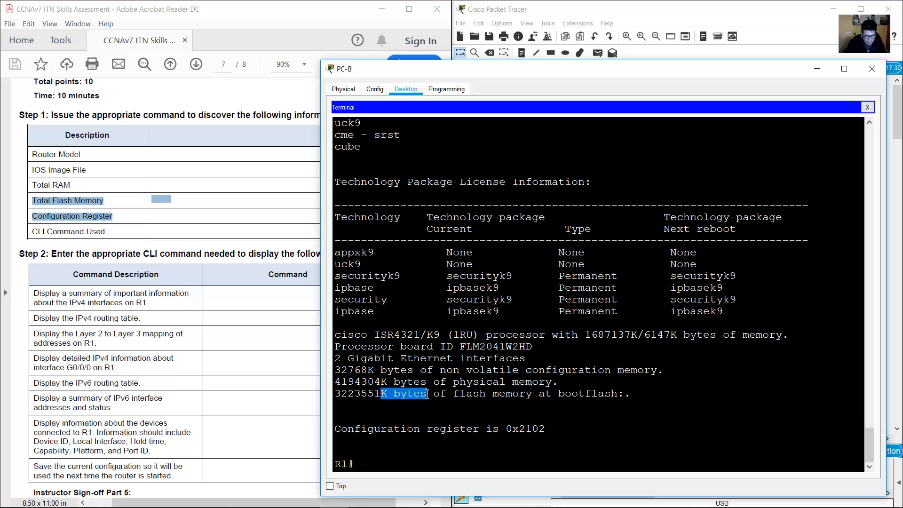
{"action": "left_click", "coordinate": [352, 394]}
{"action": "left_click_drag", "start_coordinate": [335, 395], "coordinate": [389, 394]}
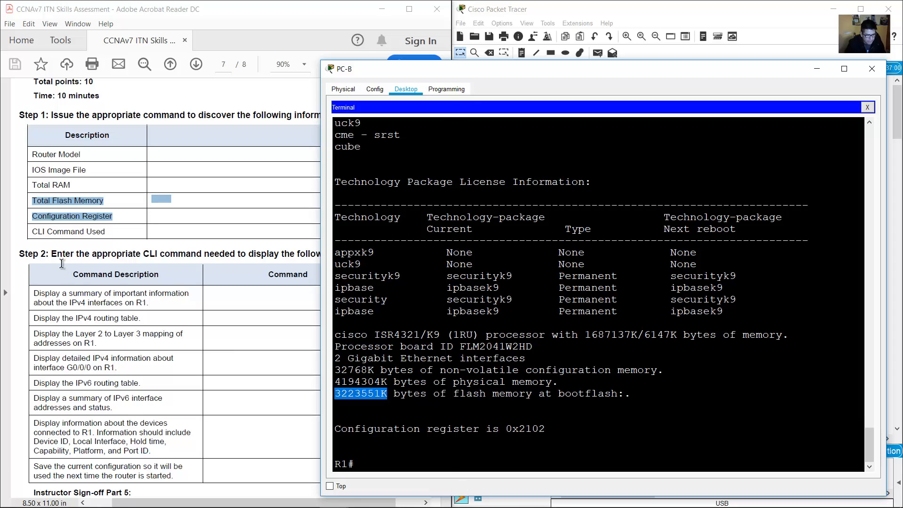
Mark the Configuration Register row and highlight the 2102 register value.
{"action": "left_click", "coordinate": [57, 230]}
{"action": "left_click_drag", "start_coordinate": [36, 217], "coordinate": [115, 215]}
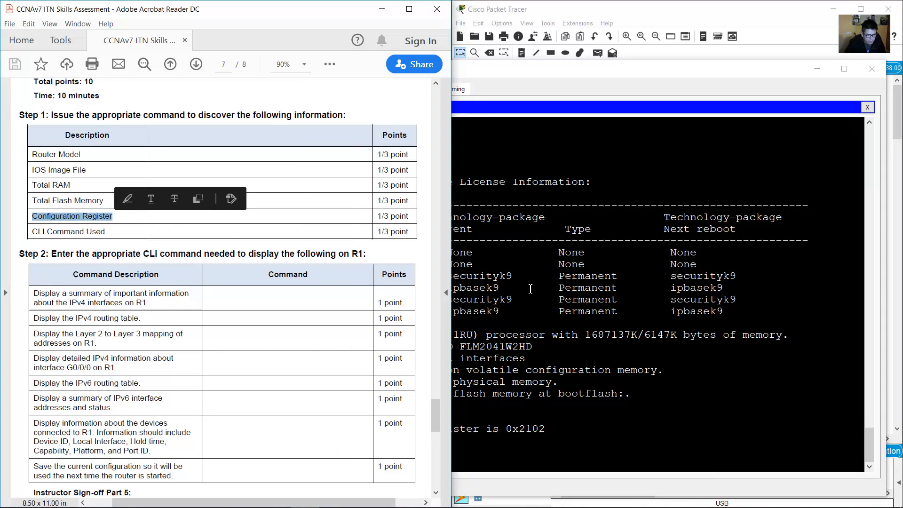
{"action": "left_click", "coordinate": [531, 289]}
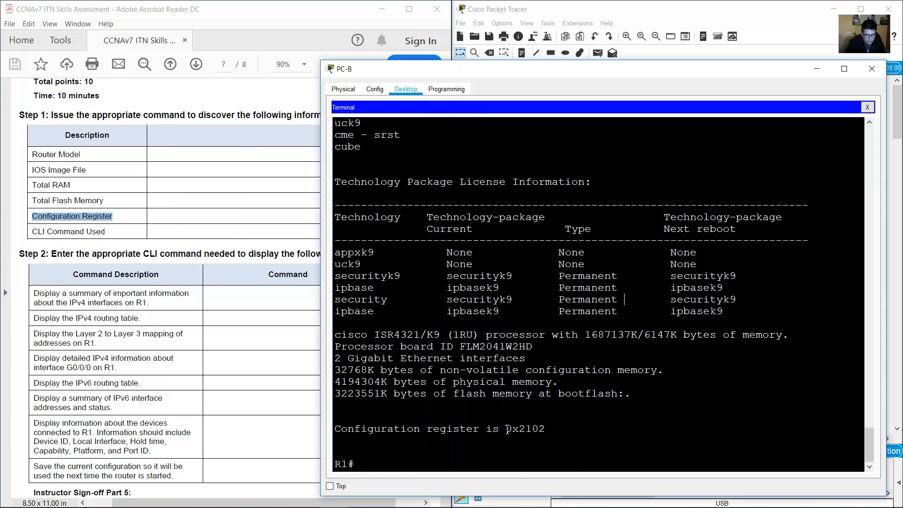
{"action": "left_click_drag", "start_coordinate": [506, 429], "coordinate": [521, 428]}
{"action": "left_click", "coordinate": [523, 429]}
{"action": "left_click_drag", "start_coordinate": [520, 429], "coordinate": [548, 429]}
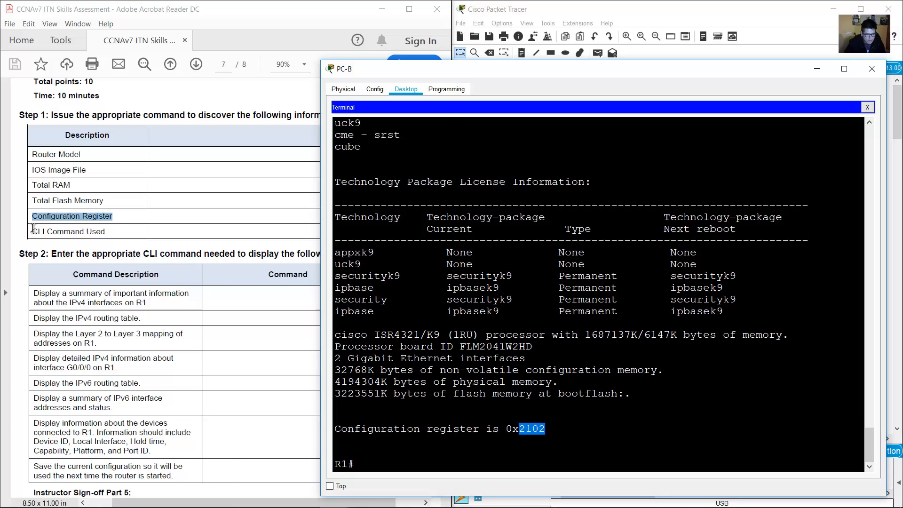
Mark the CLI Command Used row and highlight the show version command.
{"action": "left_click_drag", "start_coordinate": [32, 231], "coordinate": [108, 232]}
{"action": "left_click", "coordinate": [611, 279]}
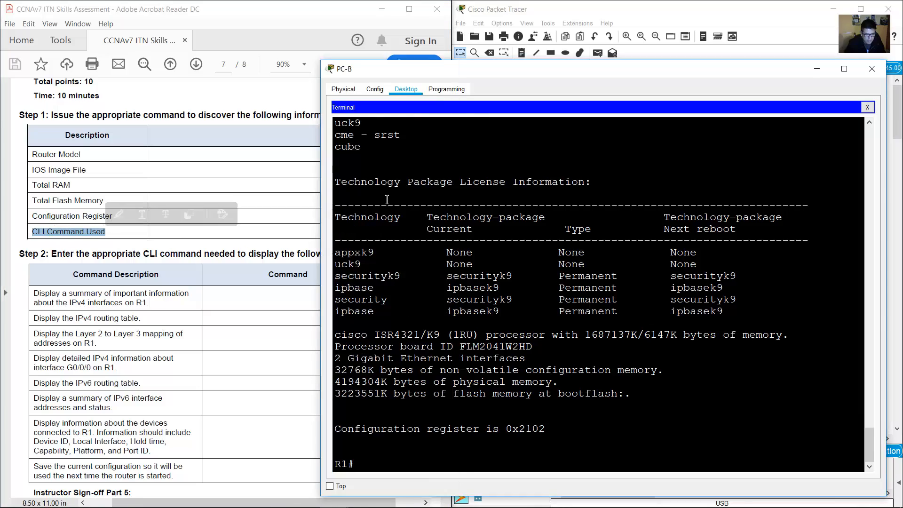
{"action": "scroll", "coordinate": [391, 203], "scroll_direction": "up", "scroll_amount": 3}
{"action": "scroll", "coordinate": [391, 203], "scroll_direction": "up", "scroll_amount": 15}
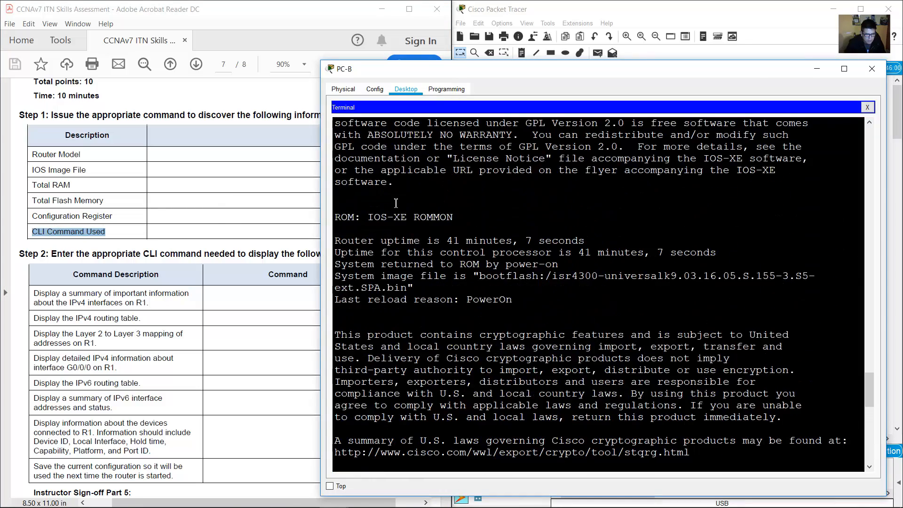
{"action": "scroll", "coordinate": [395, 203], "scroll_direction": "up", "scroll_amount": 5}
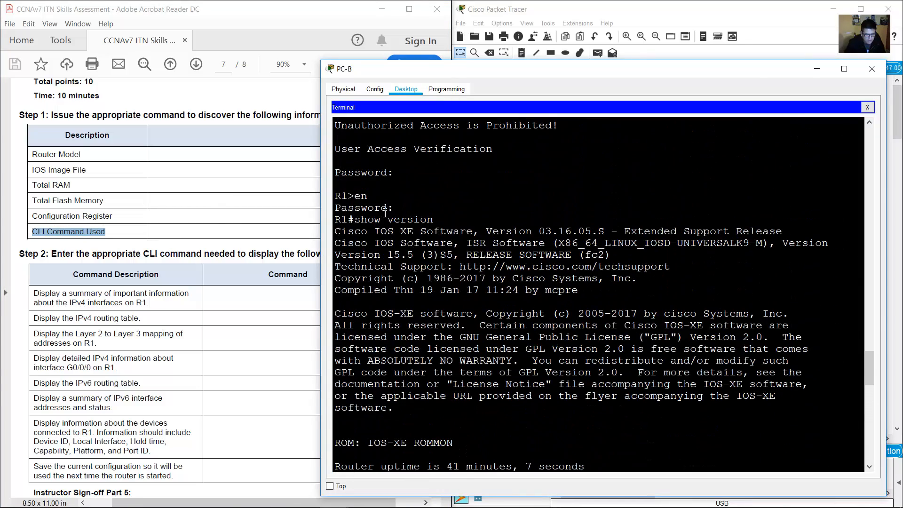
{"action": "left_click_drag", "start_coordinate": [356, 224], "coordinate": [437, 225]}
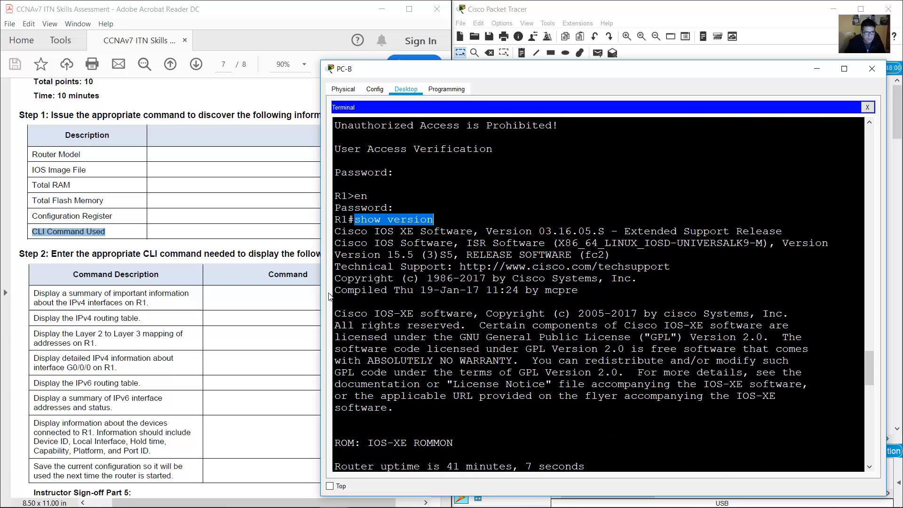
Run show ip interface brief on R1 and widen the terminal window.
{"action": "left_click", "coordinate": [254, 289]}
{"action": "scroll", "coordinate": [50, 207], "scroll_direction": "down", "scroll_amount": 4}
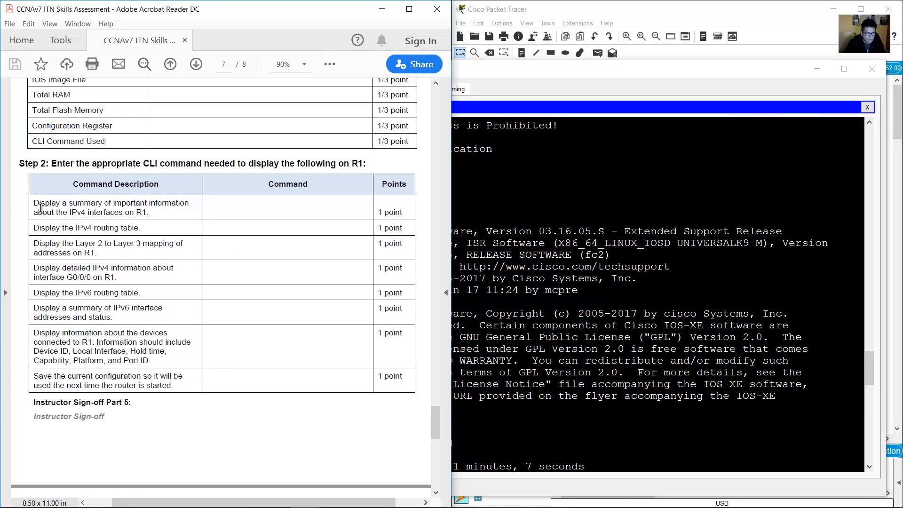
{"action": "left_click_drag", "start_coordinate": [116, 206], "coordinate": [149, 213]}
{"action": "left_click", "coordinate": [665, 344]}
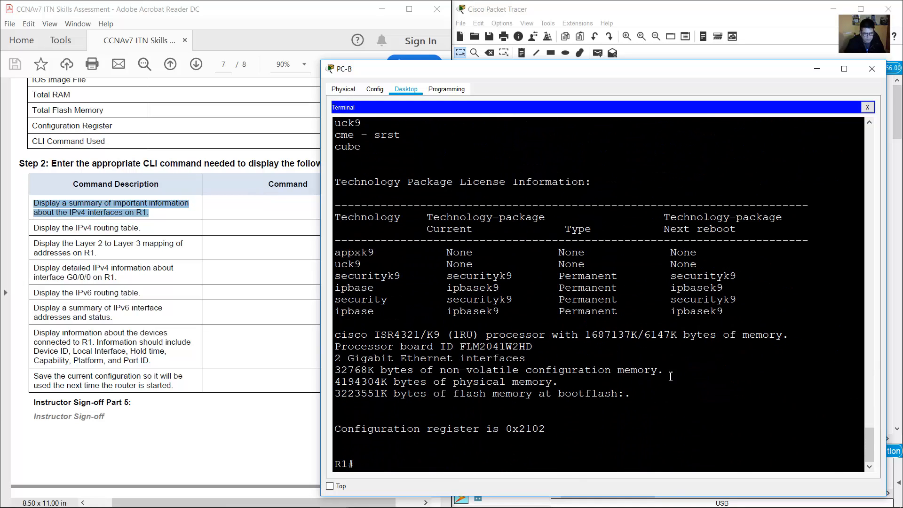
{"action": "type", "text": "sh"}
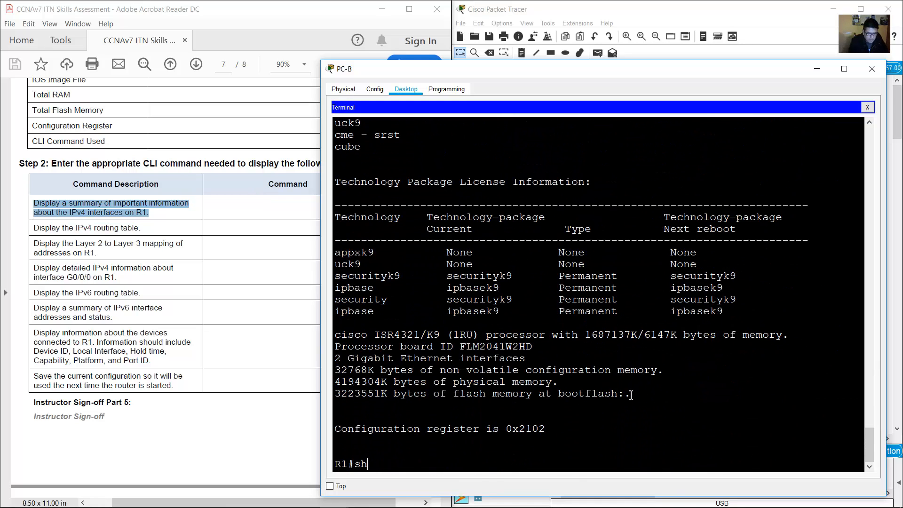
{"action": "type", "text": "ow ip interface brief"}
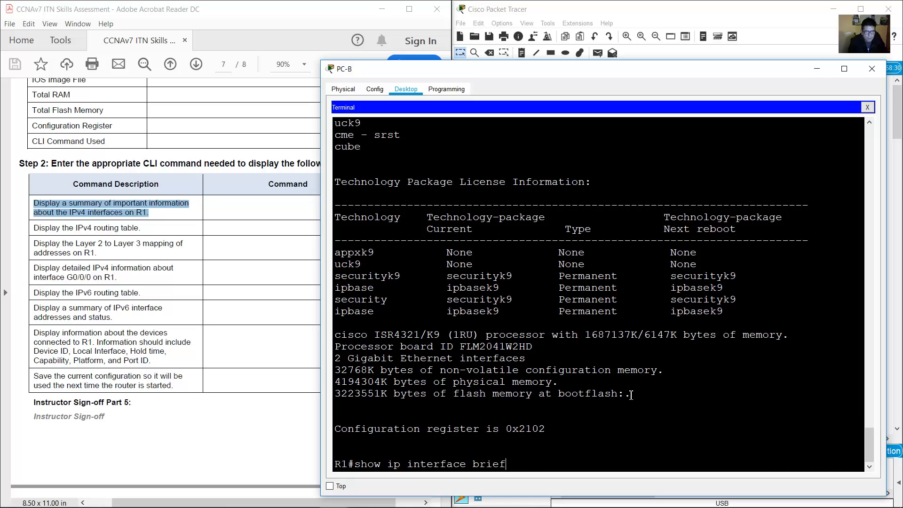
{"action": "key", "text": "Return"}
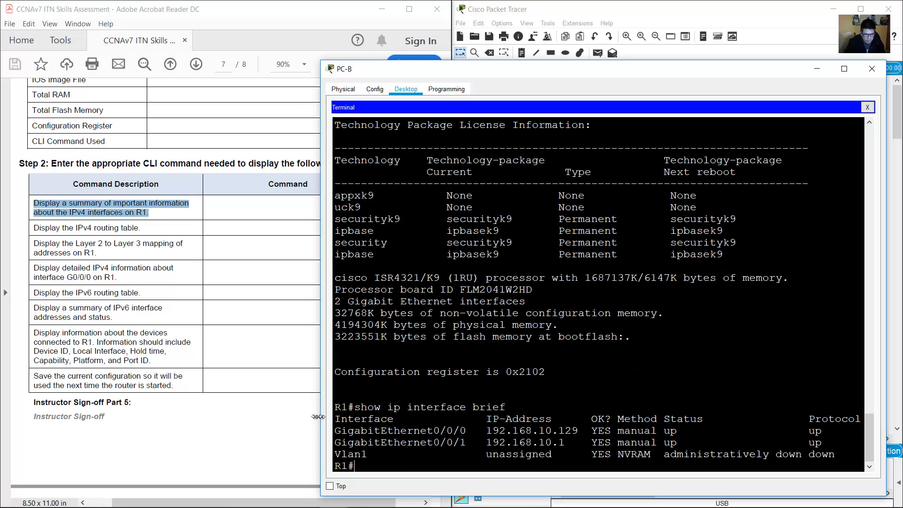
{"action": "left_click_drag", "start_coordinate": [321, 417], "coordinate": [486, 401]}
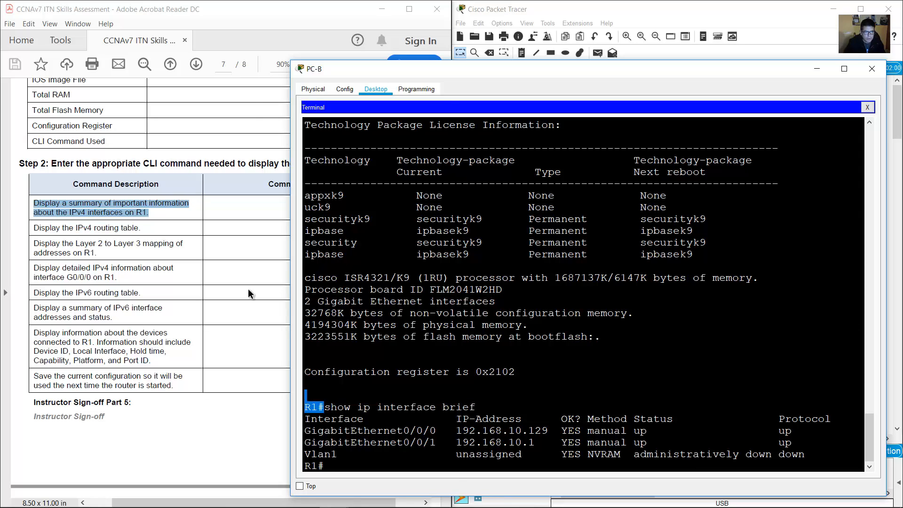
Run show ip route and highlight connected routes 192.168.10.0/25 and 192.168.10.128/26.
{"action": "left_click_drag", "start_coordinate": [38, 229], "coordinate": [153, 232]}
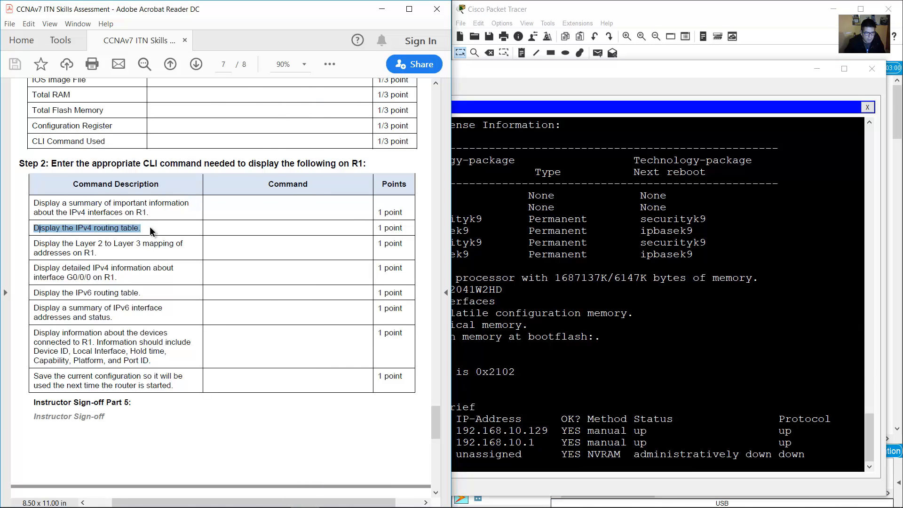
{"action": "left_click", "coordinate": [558, 327]}
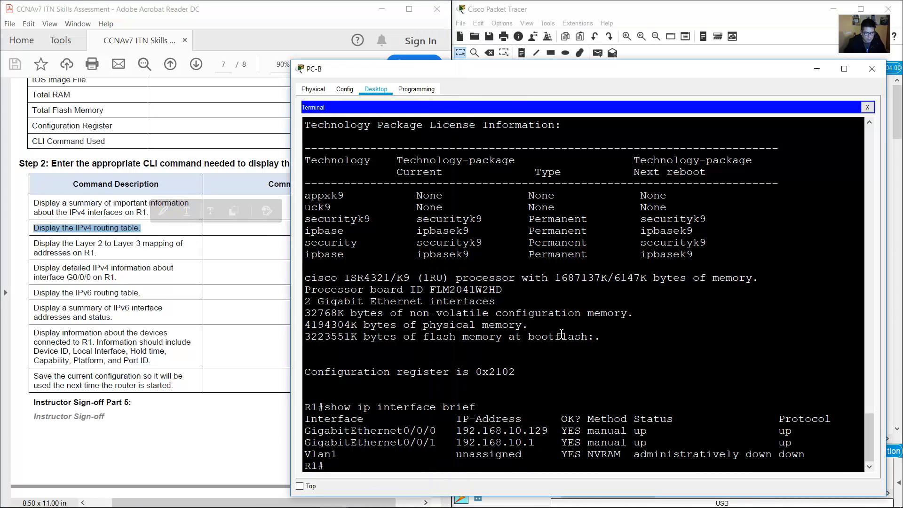
{"action": "type", "text": "show ipr i"}
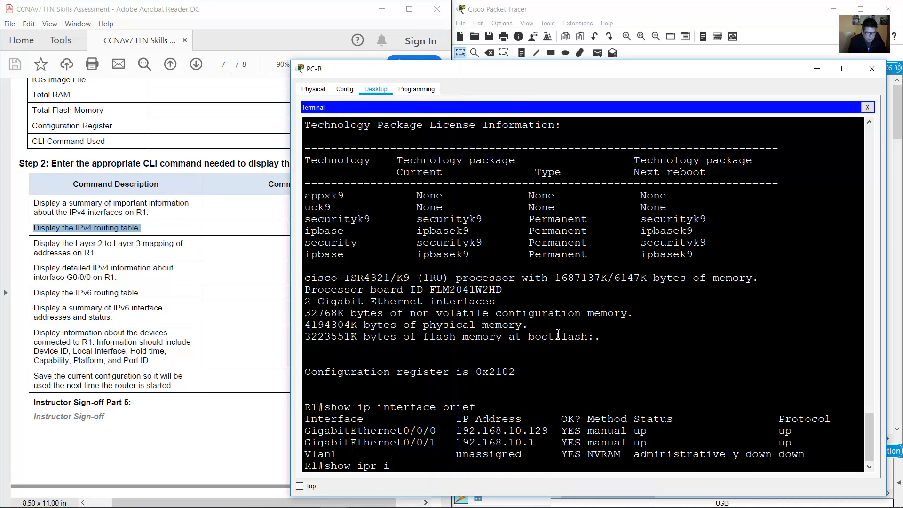
{"action": "key", "text": "BackSpace"}
{"action": "key", "text": "BackSpace"}
{"action": "type", "text": "ip route"}
{"action": "key", "text": "Return"}
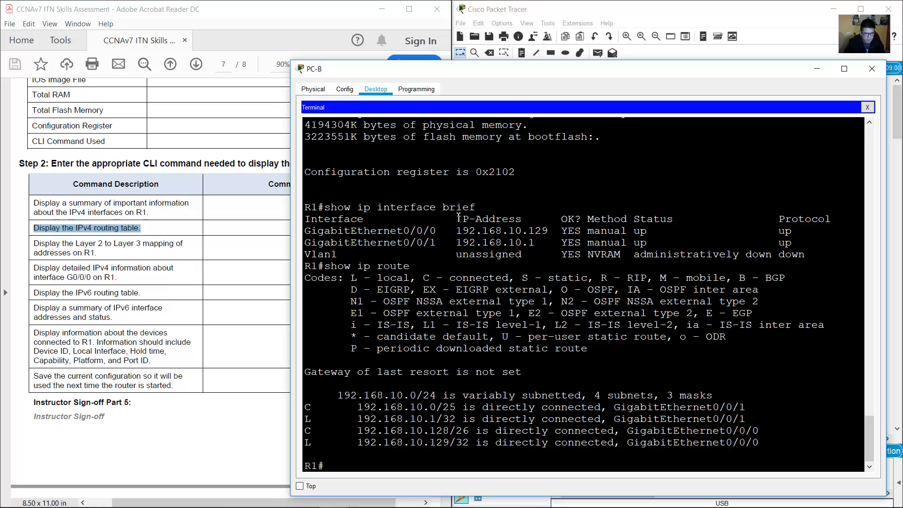
{"action": "left_click_drag", "start_coordinate": [307, 408], "coordinate": [460, 407]}
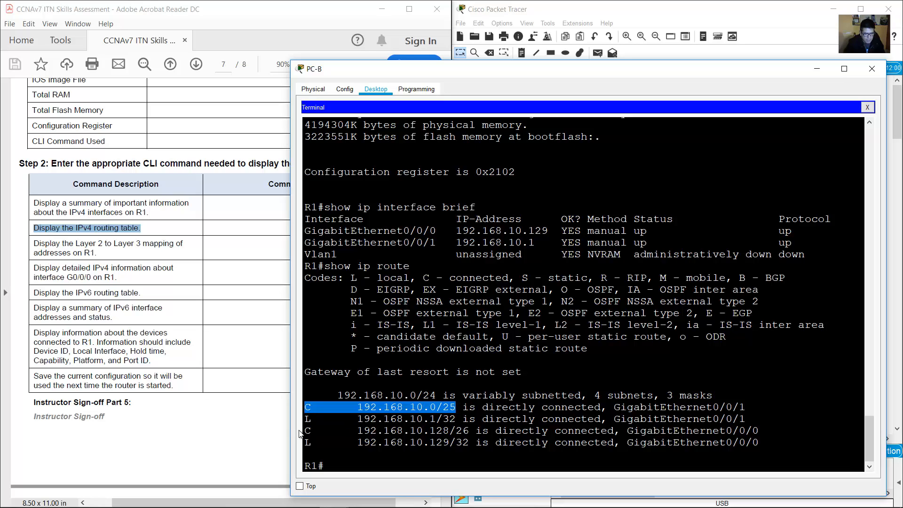
{"action": "left_click_drag", "start_coordinate": [299, 433], "coordinate": [469, 432]}
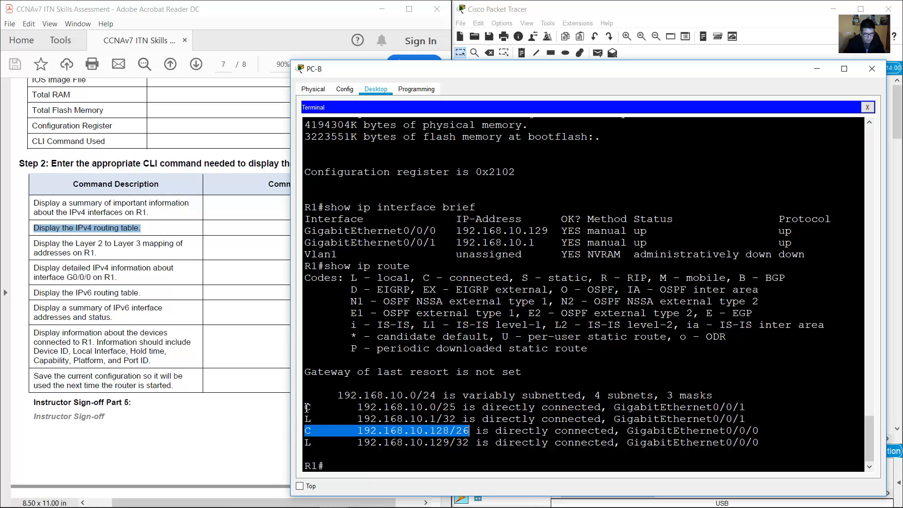
{"action": "left_click_drag", "start_coordinate": [304, 407], "coordinate": [475, 432]}
Run show arp on R1 and highlight the five ARP table entries.
{"action": "left_click", "coordinate": [175, 268]}
{"action": "left_click_drag", "start_coordinate": [33, 244], "coordinate": [99, 256]}
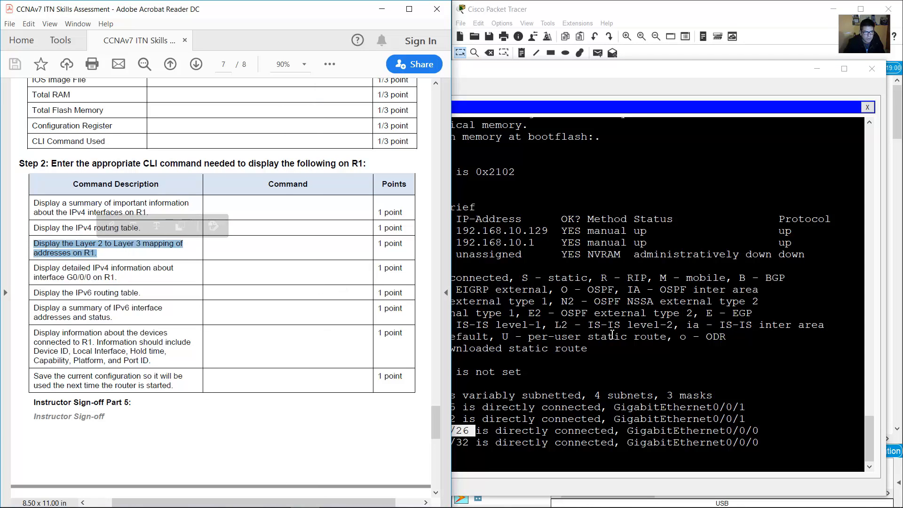
{"action": "left_click", "coordinate": [612, 335]}
{"action": "type", "text": "show"}
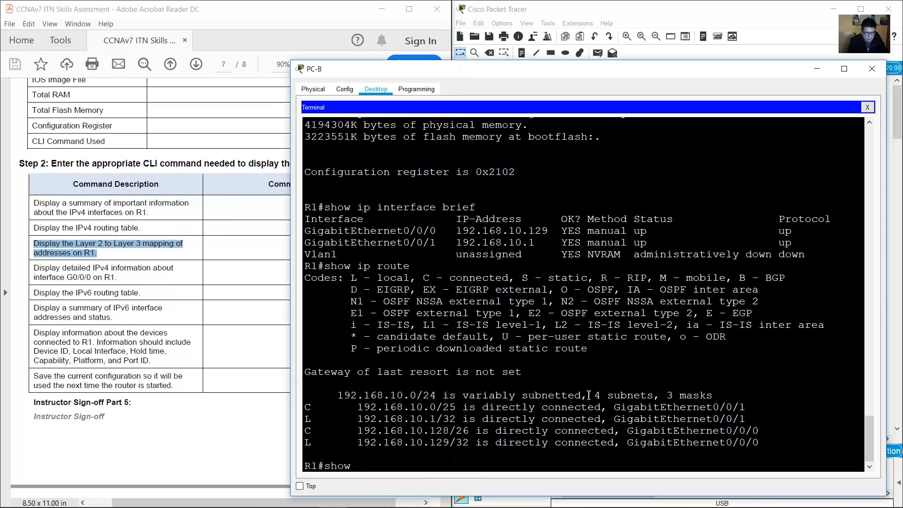
{"action": "type", "text": " arp"}
{"action": "key", "text": "Return"}
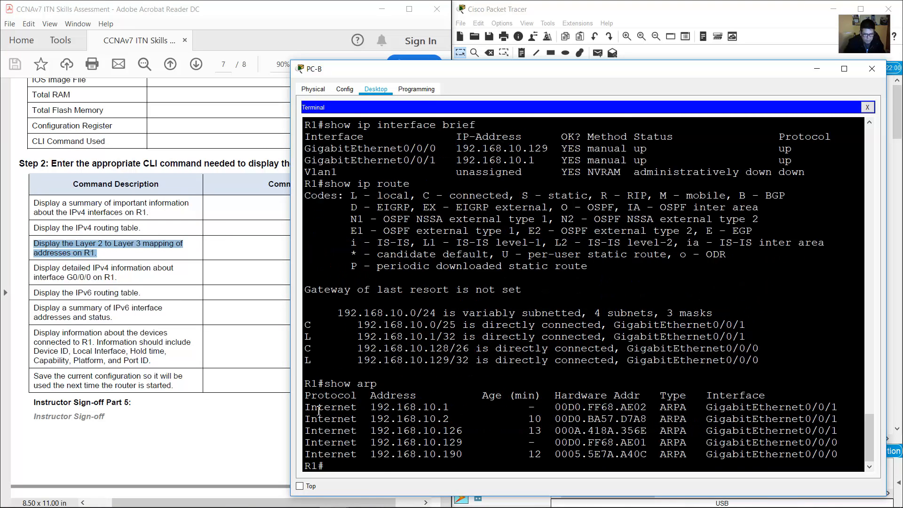
{"action": "left_click_drag", "start_coordinate": [307, 407], "coordinate": [819, 454]}
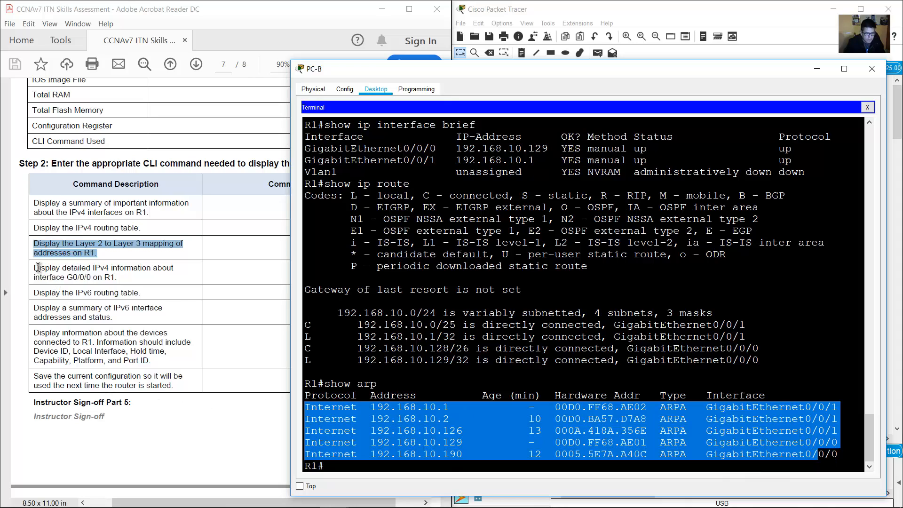
Show G0/0/0 details and highlight address 192.168.10.129/26 and 1000000 Kbit bandwidth.
{"action": "left_click_drag", "start_coordinate": [34, 268], "coordinate": [164, 276]}
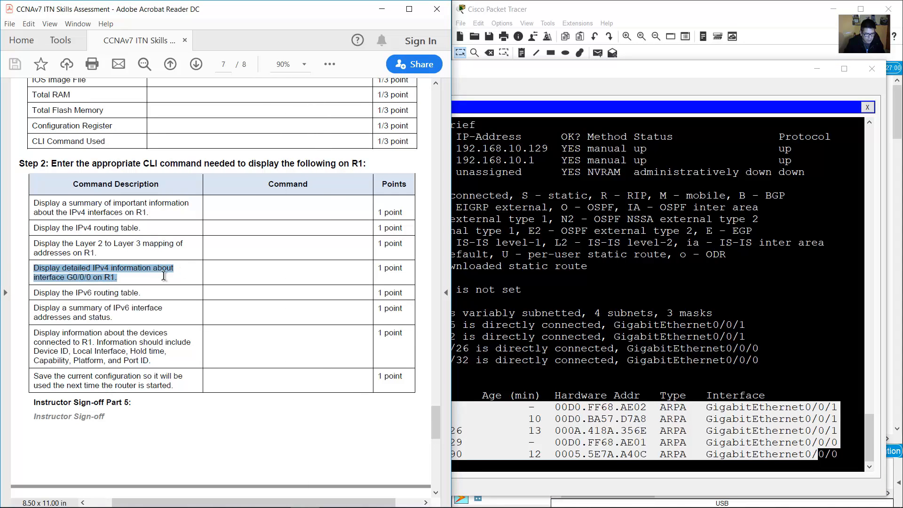
{"action": "left_click", "coordinate": [623, 385]}
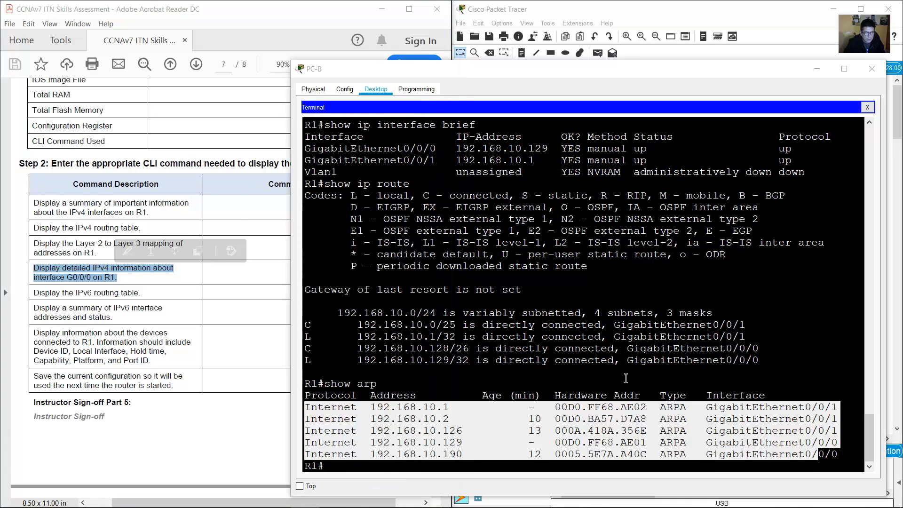
{"action": "type", "text": "show iterface g0/0/0"}
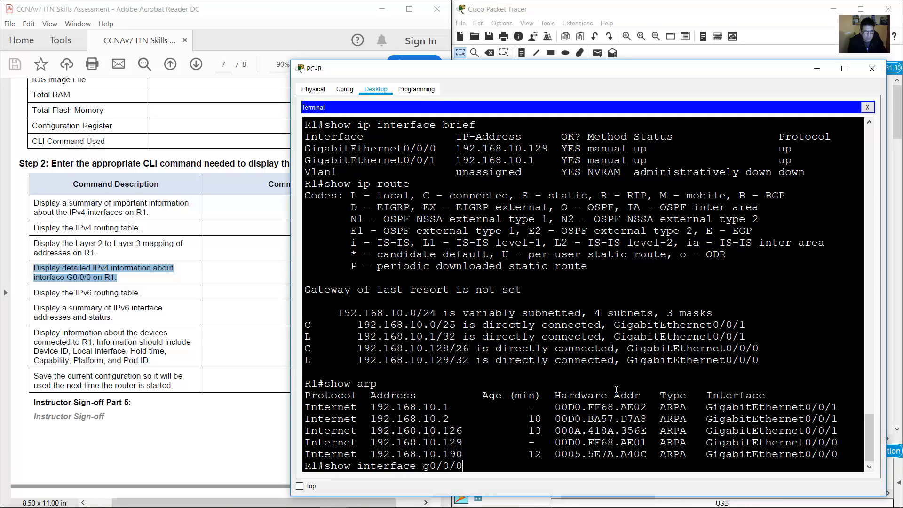
{"action": "key", "text": "Return"}
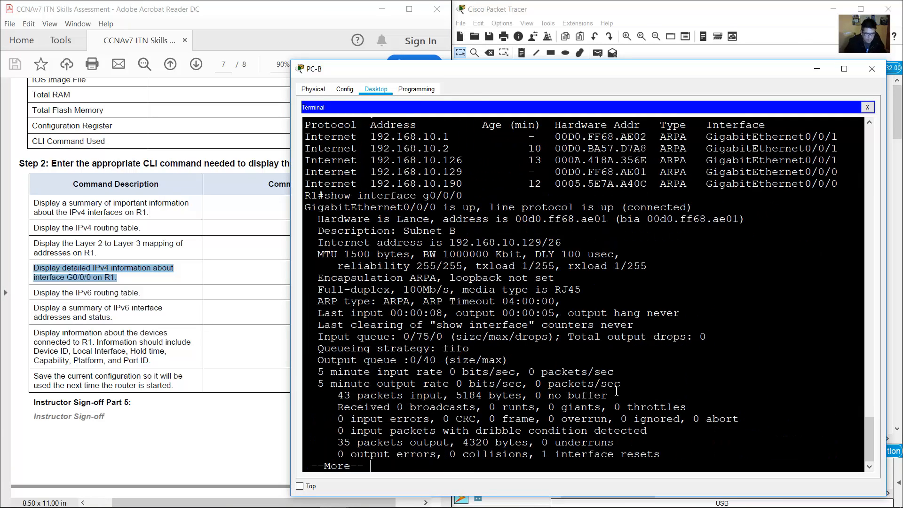
{"action": "key", "text": "space"}
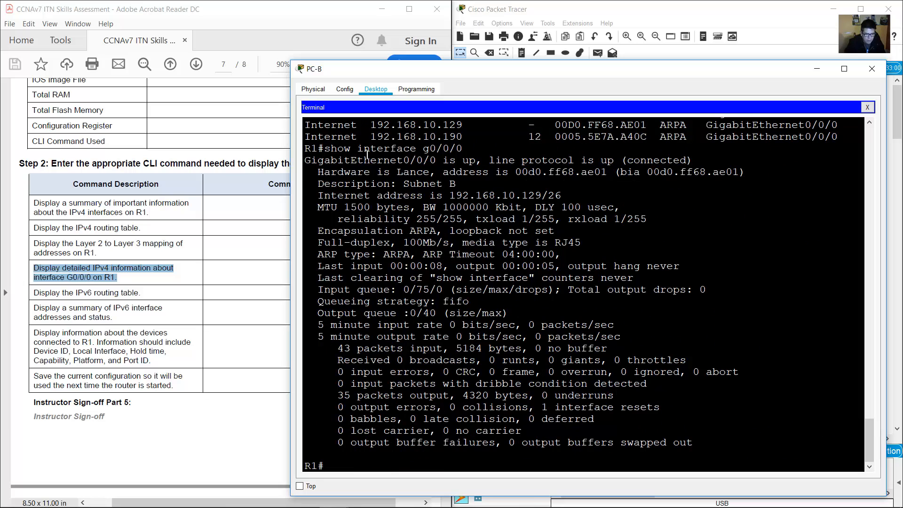
{"action": "left_click_drag", "start_coordinate": [356, 158], "coordinate": [661, 442]}
{"action": "left_click", "coordinate": [516, 194]}
{"action": "left_click_drag", "start_coordinate": [444, 196], "coordinate": [563, 198]}
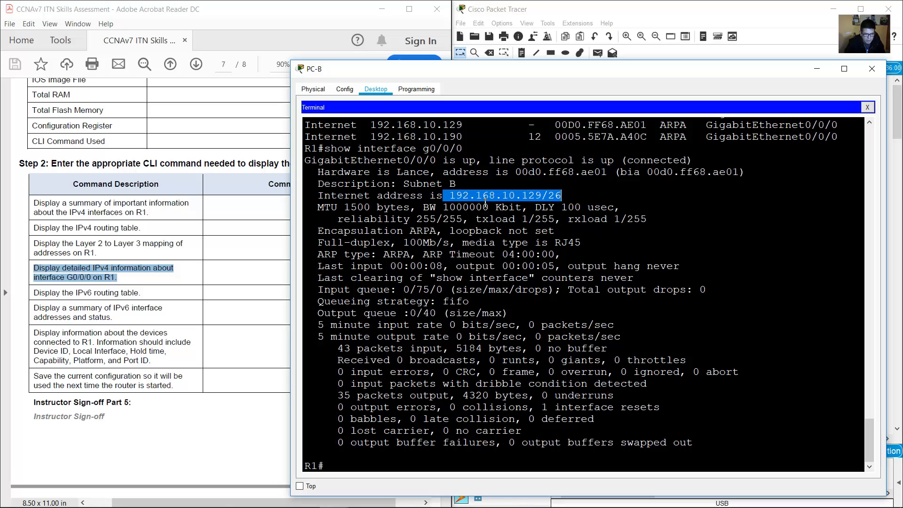
{"action": "left_click_drag", "start_coordinate": [437, 207], "coordinate": [535, 207]}
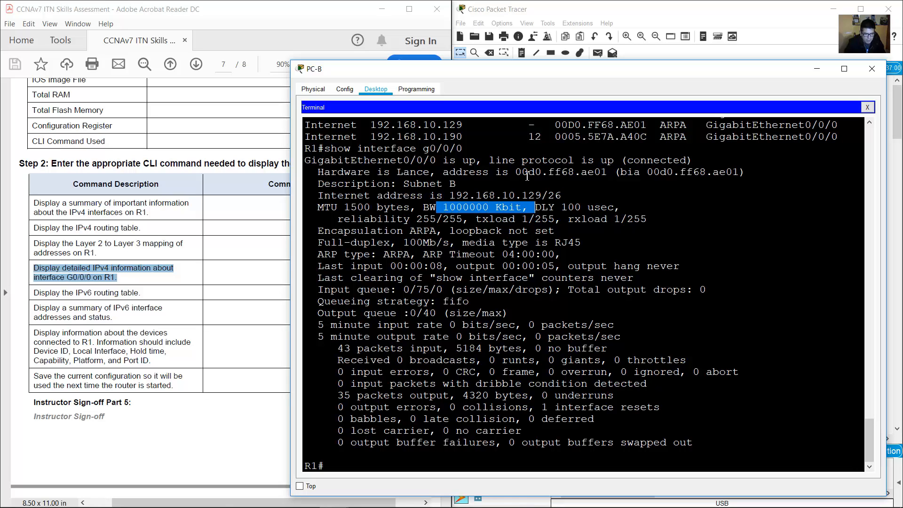
{"action": "left_click_drag", "start_coordinate": [515, 172], "coordinate": [661, 174]}
Run show ipv6 route and highlight connected 2001:DB8:ACAD:A::/64 and 2001:DB8:ACAD:B::/64 routes.
{"action": "left_click_drag", "start_coordinate": [623, 208], "coordinate": [567, 442]}
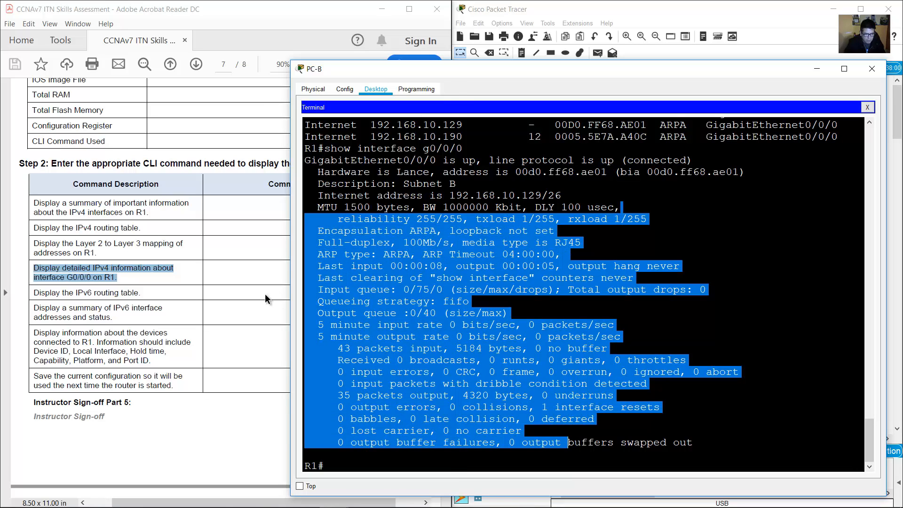
{"action": "left_click", "coordinate": [267, 299]}
{"action": "left_click_drag", "start_coordinate": [36, 292], "coordinate": [164, 309]}
{"action": "left_click", "coordinate": [688, 303]}
{"action": "type", "text": "show ipv"}
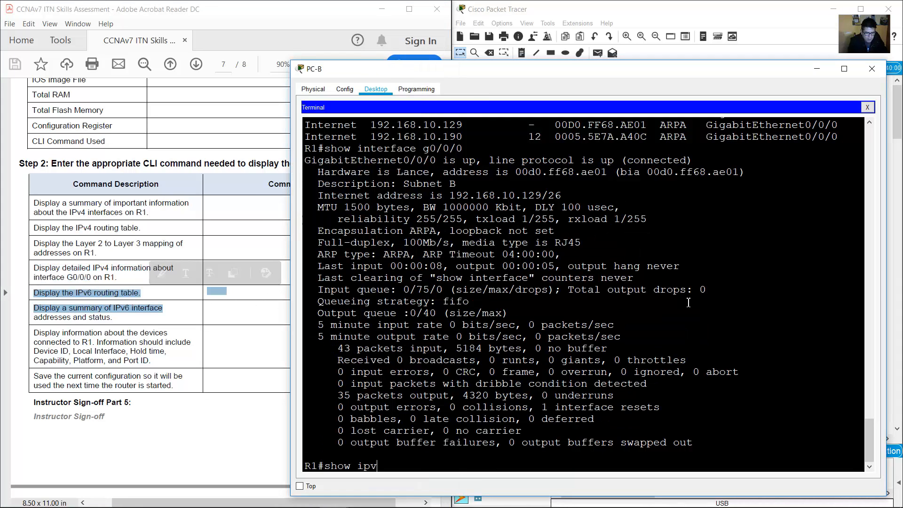
{"action": "type", "text": "6 route"}
{"action": "key", "text": "Return"}
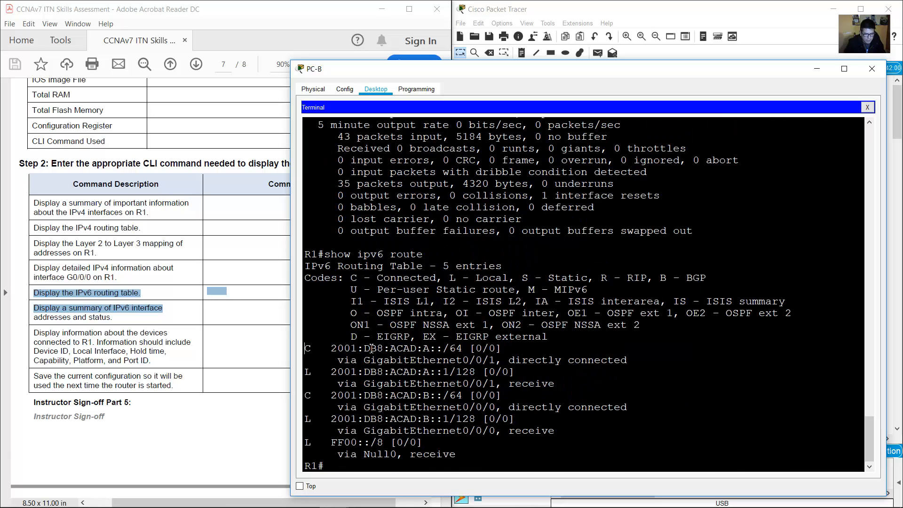
{"action": "left_click_drag", "start_coordinate": [372, 348], "coordinate": [502, 348]}
{"action": "left_click_drag", "start_coordinate": [308, 396], "coordinate": [476, 394]}
{"action": "triple_click", "coordinate": [304, 353]}
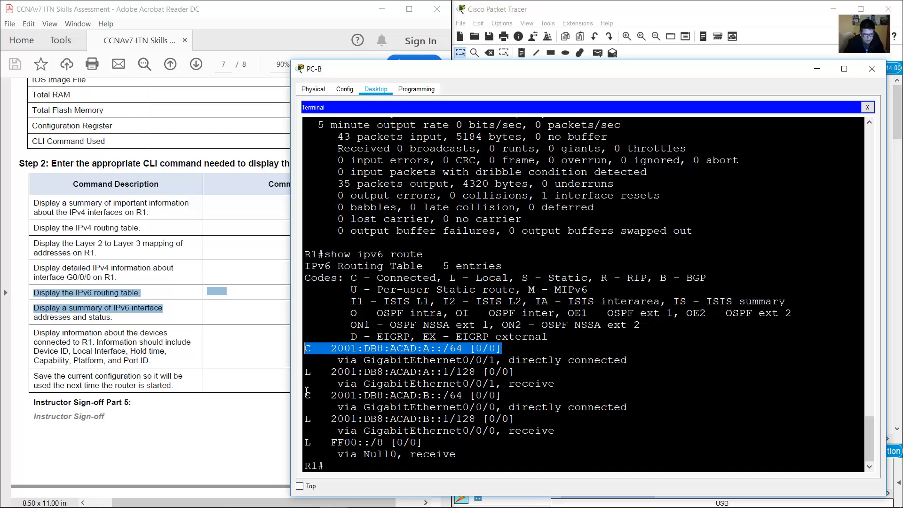
{"action": "left_click_drag", "start_coordinate": [306, 395], "coordinate": [337, 395]}
{"action": "left_click_drag", "start_coordinate": [345, 278], "coordinate": [420, 287]}
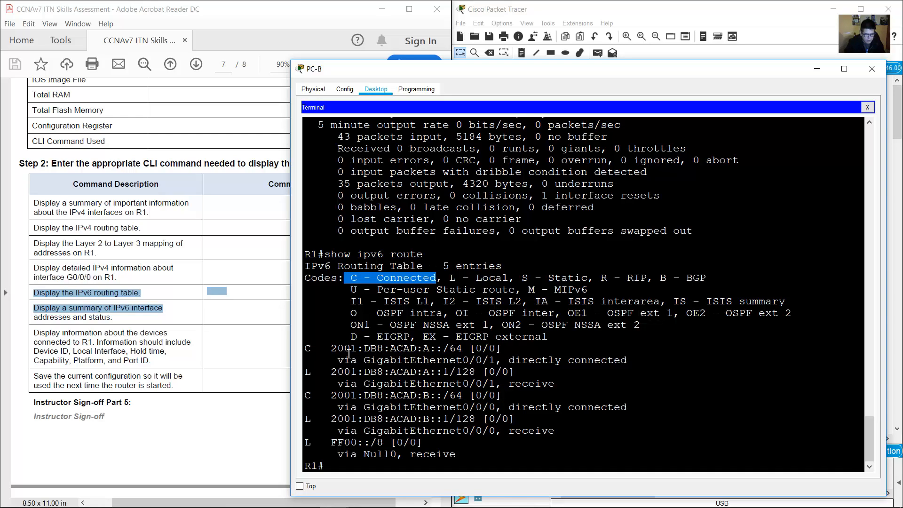
Mark the IPv6 interface summary task and enter show ipv6 interface brief on R1.
{"action": "left_click", "coordinate": [107, 307]}
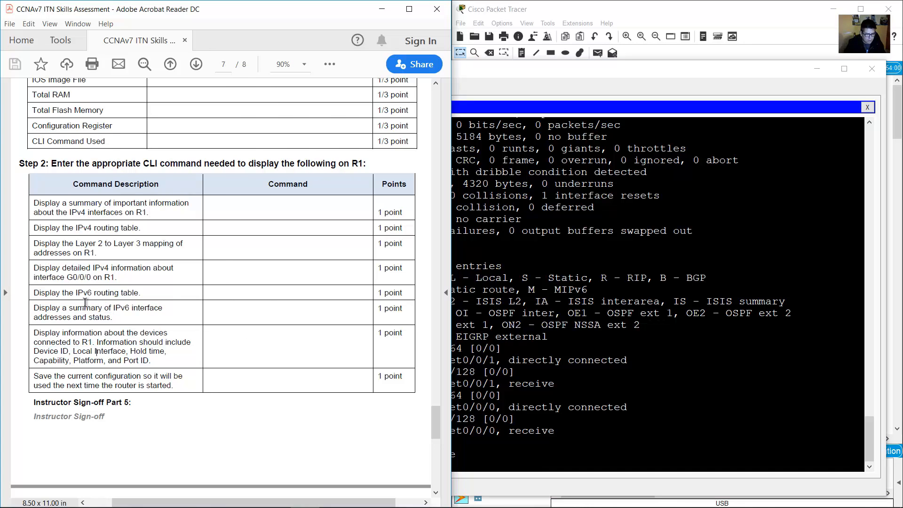
{"action": "left_click_drag", "start_coordinate": [43, 309], "coordinate": [114, 319]}
{"action": "left_click", "coordinate": [536, 346]}
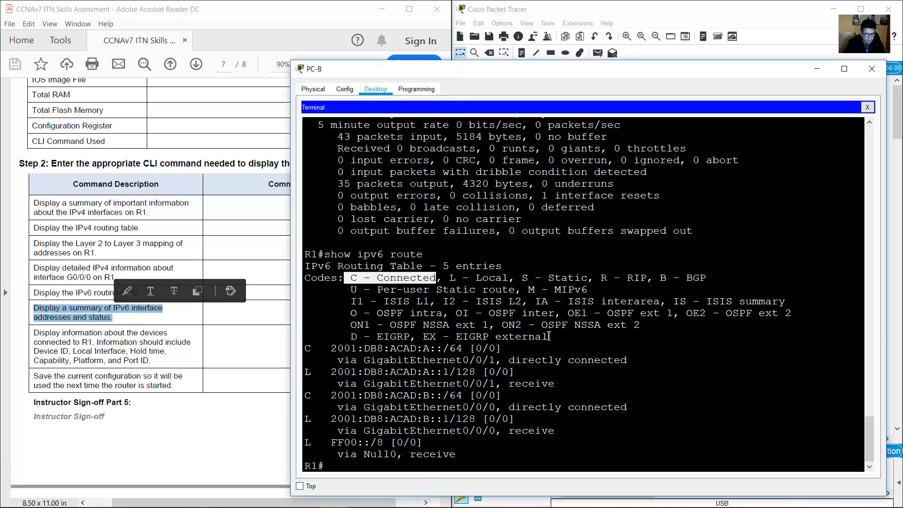
{"action": "type", "text": "show ipv"}
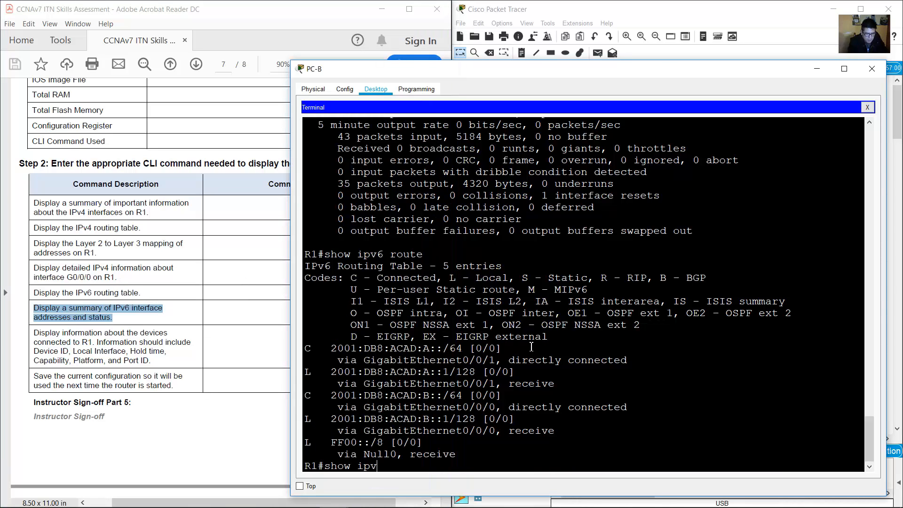
{"action": "type", "text": "6 interface brief"}
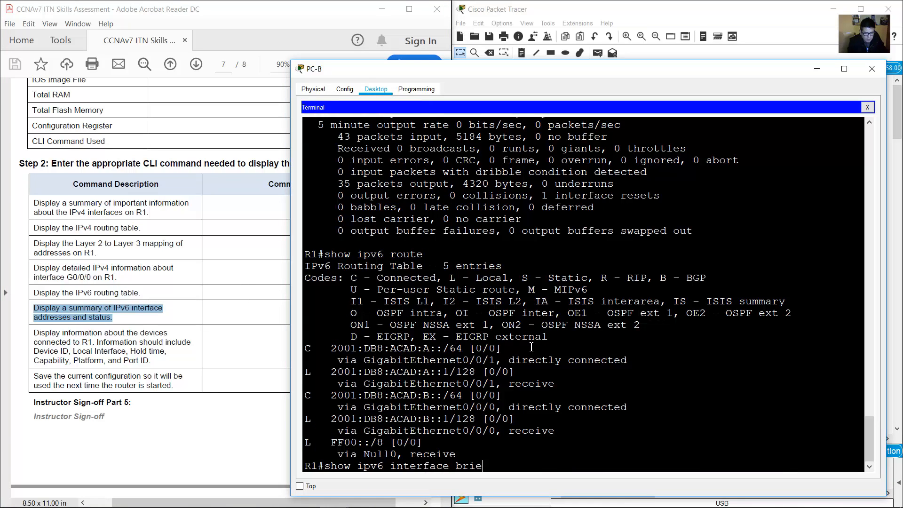
Highlight G0/0/0 (2001:DB8:ACAD:B::1) and G0/0/1 (2001:DB8:ACAD:A::1) in the IPv6 interface summary.
{"action": "key", "text": "Return"}
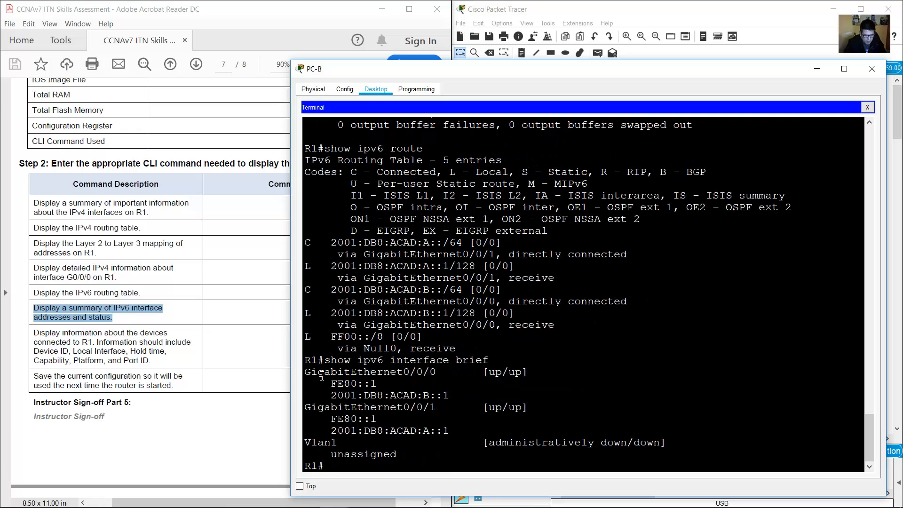
{"action": "left_click_drag", "start_coordinate": [317, 372], "coordinate": [459, 397]}
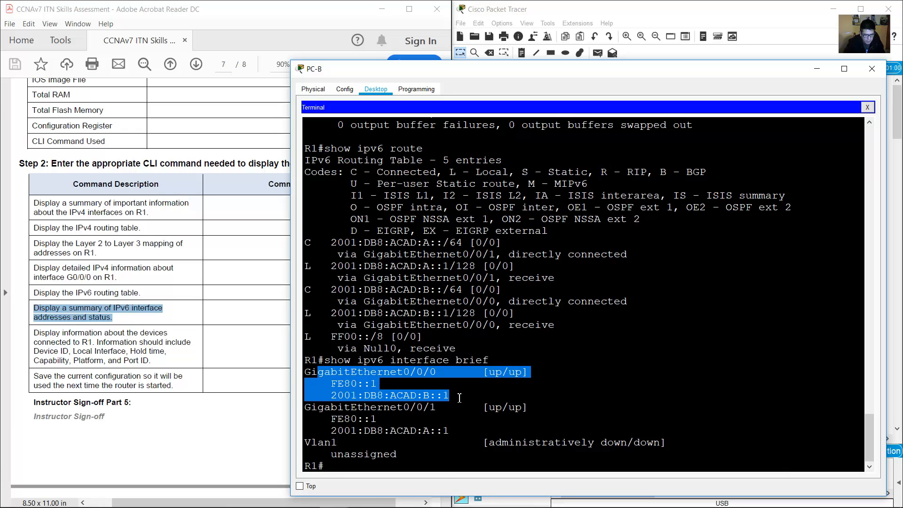
{"action": "left_click_drag", "start_coordinate": [305, 406], "coordinate": [490, 439]}
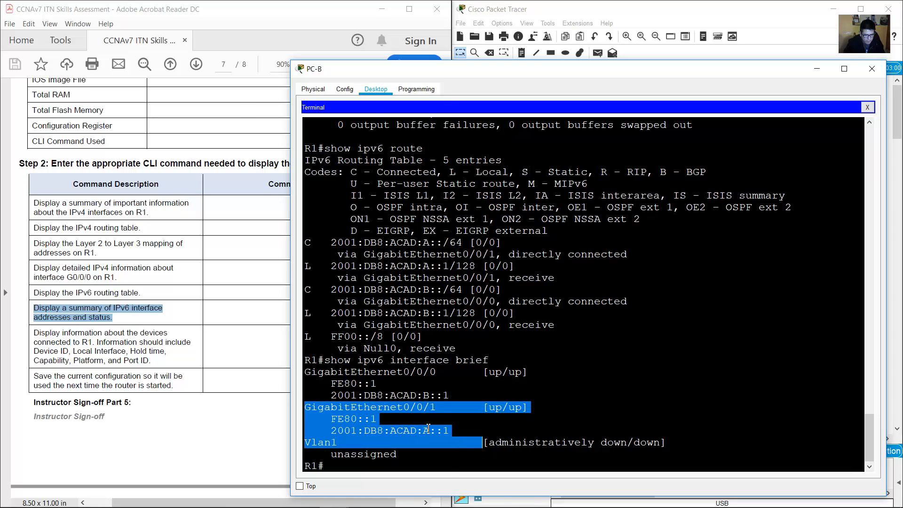
Mark the connected-devices task in the lab PDF and return to R1's console.
{"action": "left_click", "coordinate": [94, 359]}
{"action": "left_click_drag", "start_coordinate": [34, 332], "coordinate": [191, 361]}
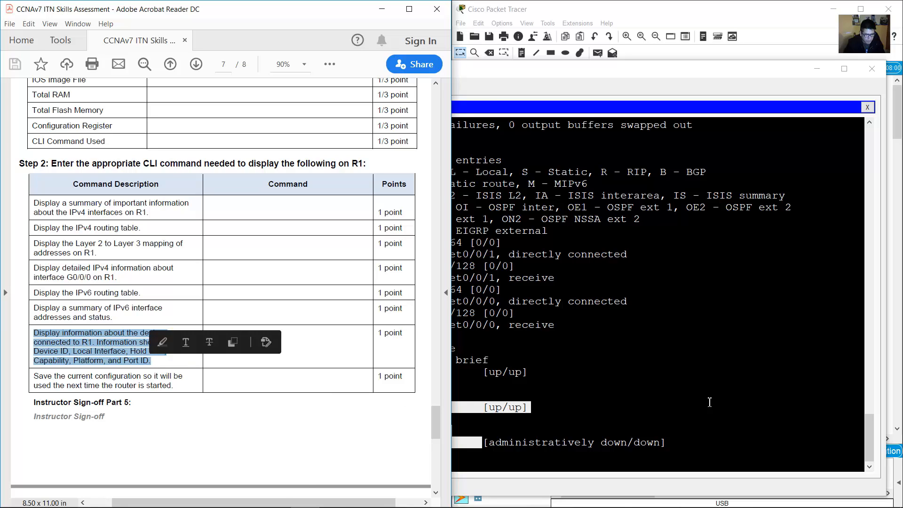
{"action": "left_click", "coordinate": [697, 357]}
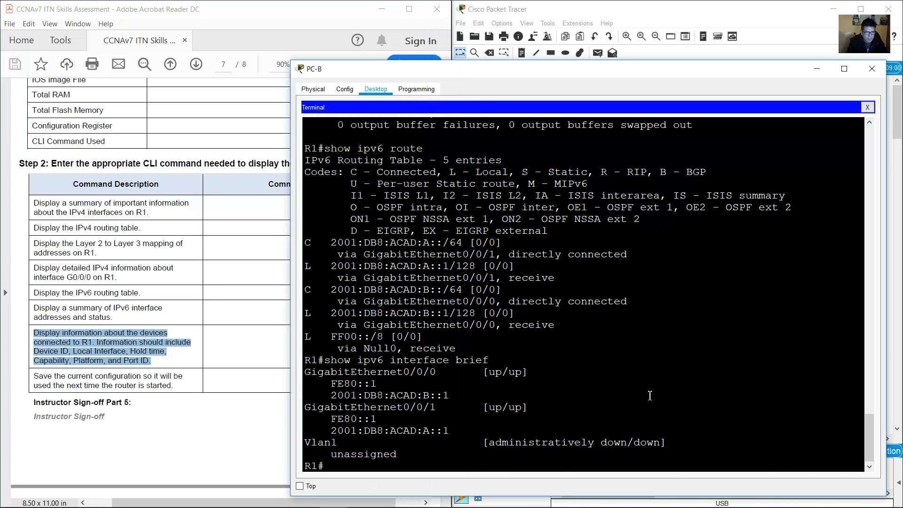
Run show cdp neighbor and mark S1, local Gig 0/0/1, platform 3650, port Gig 1/0/5.
{"action": "type", "text": "show cdp neighbor"}
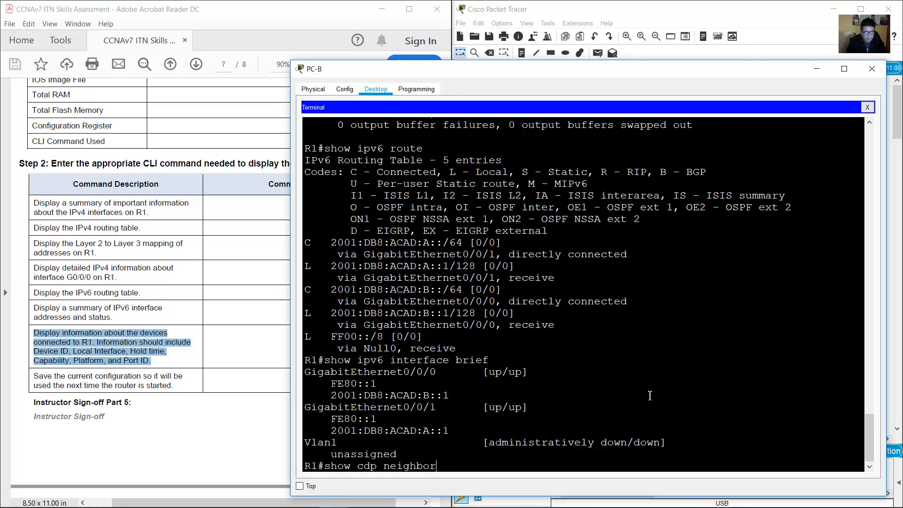
{"action": "key", "text": "Return"}
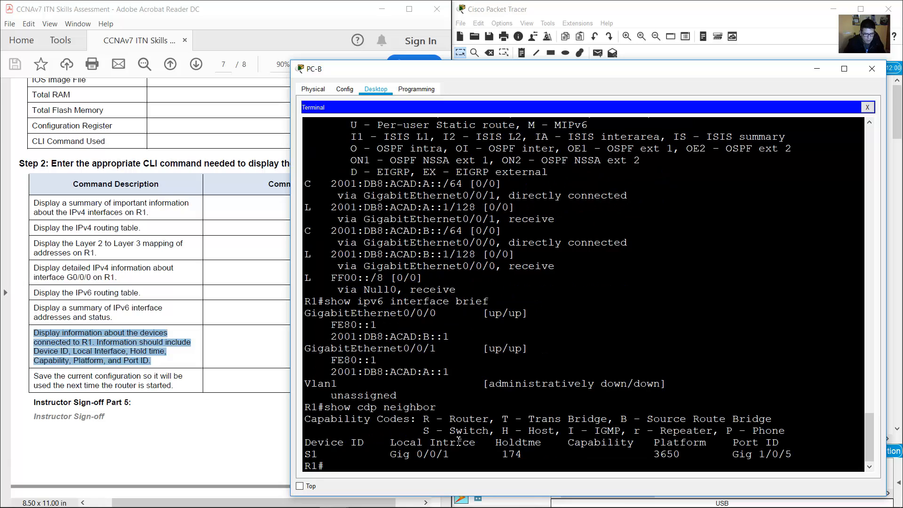
{"action": "left_click", "coordinate": [652, 2]}
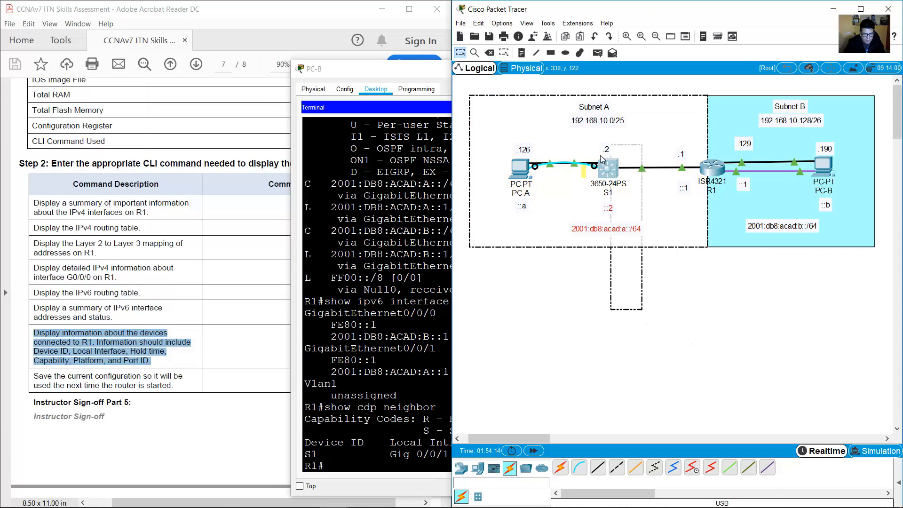
{"action": "left_click", "coordinate": [413, 312]}
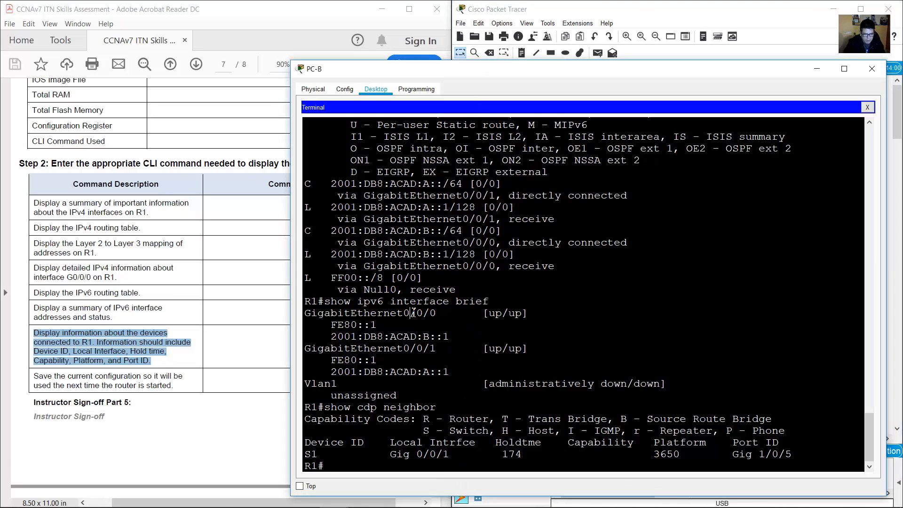
{"action": "double_click", "coordinate": [315, 454]}
{"action": "left_click_drag", "start_coordinate": [389, 453], "coordinate": [635, 442]}
{"action": "left_click_drag", "start_coordinate": [424, 430], "coordinate": [485, 431]}
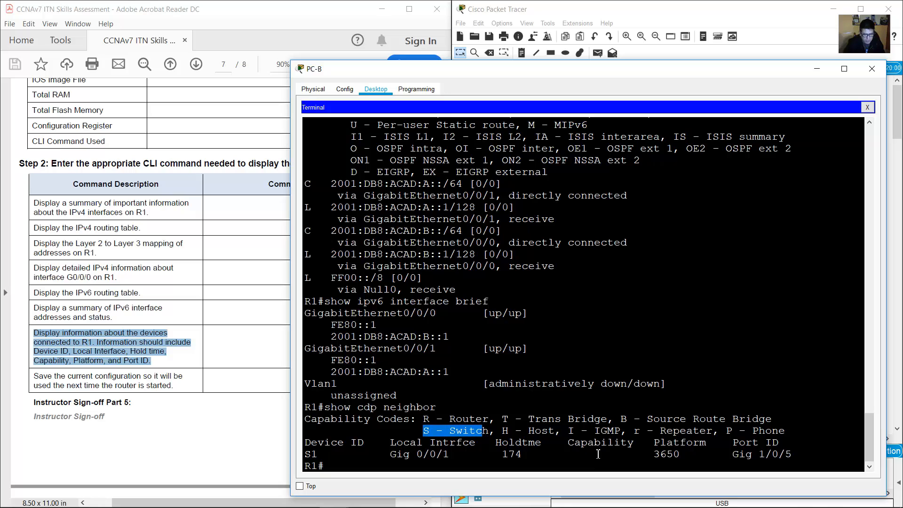
{"action": "left_click_drag", "start_coordinate": [660, 444], "coordinate": [680, 454]}
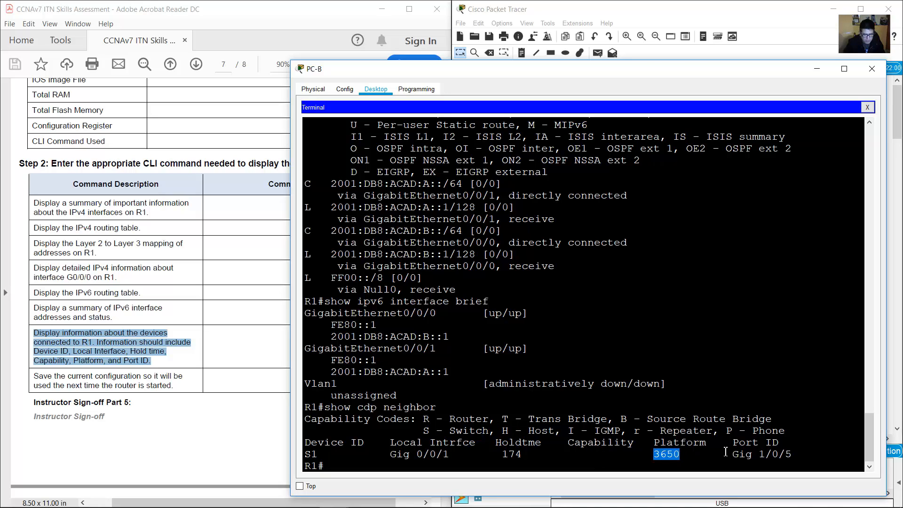
{"action": "left_click_drag", "start_coordinate": [736, 444], "coordinate": [794, 454]}
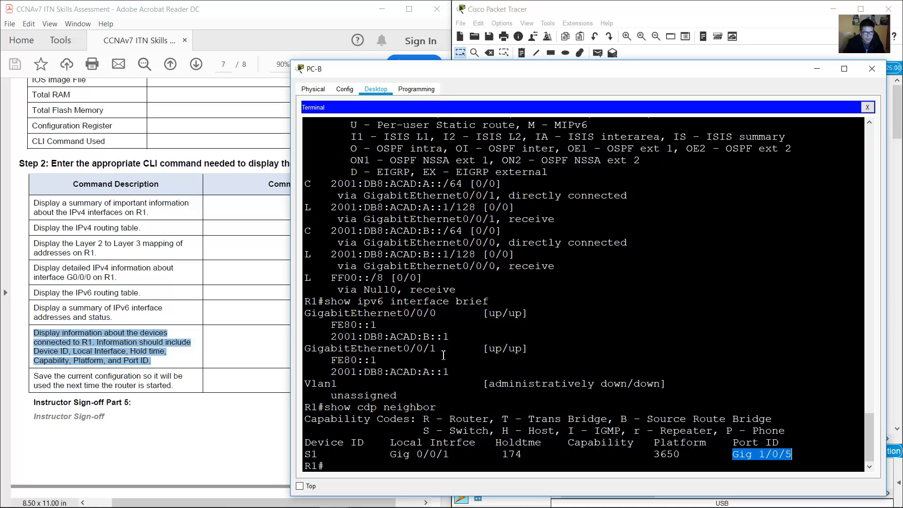
Mark the save-configuration task in the assessment PDF.
{"action": "left_click", "coordinate": [104, 360]}
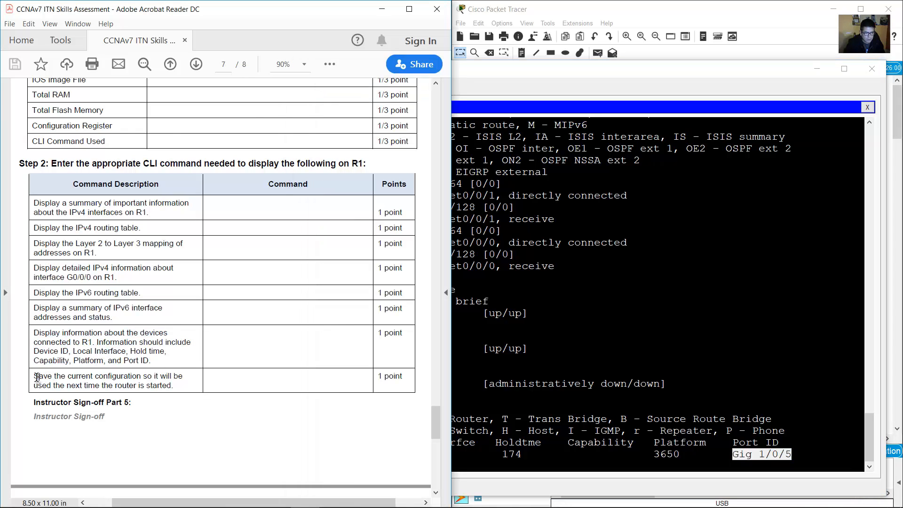
{"action": "left_click_drag", "start_coordinate": [37, 377], "coordinate": [177, 378]}
{"action": "left_click", "coordinate": [542, 354]}
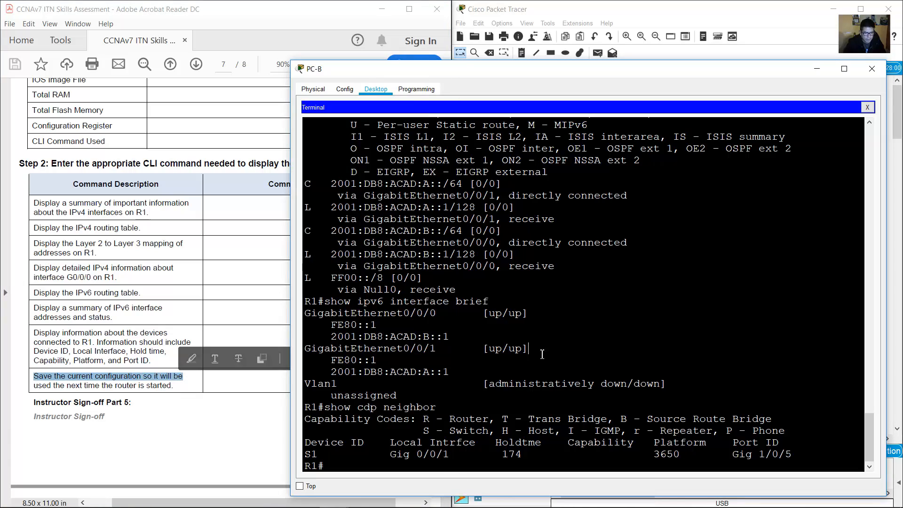
Save R1's running-config to startup-config, then bring the topology back into view.
{"action": "type", "text": "copy runn"}
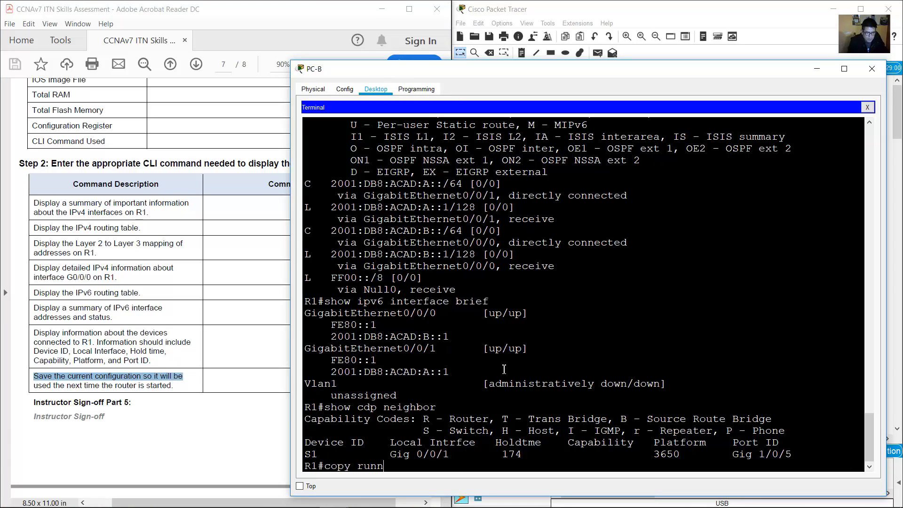
{"action": "type", "text": "ing-config startup-con"}
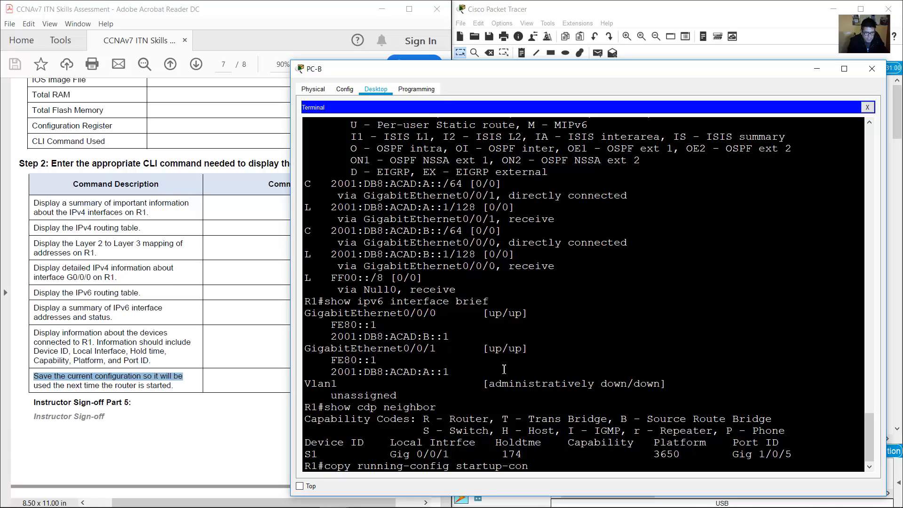
{"action": "type", "text": "fig"}
{"action": "key", "text": "Return"}
{"action": "key", "text": "Return"}
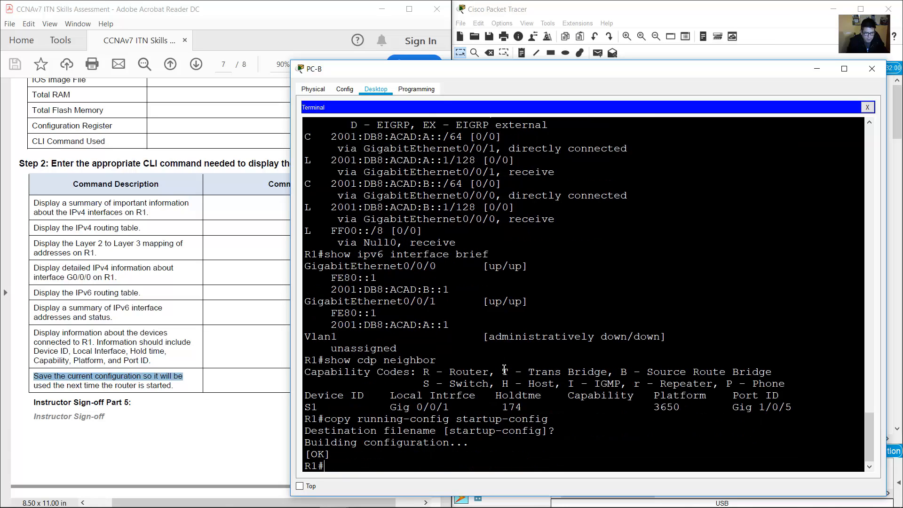
{"action": "left_click", "coordinate": [172, 412]}
{"action": "scroll", "coordinate": [238, 361], "scroll_direction": "down", "scroll_amount": 10}
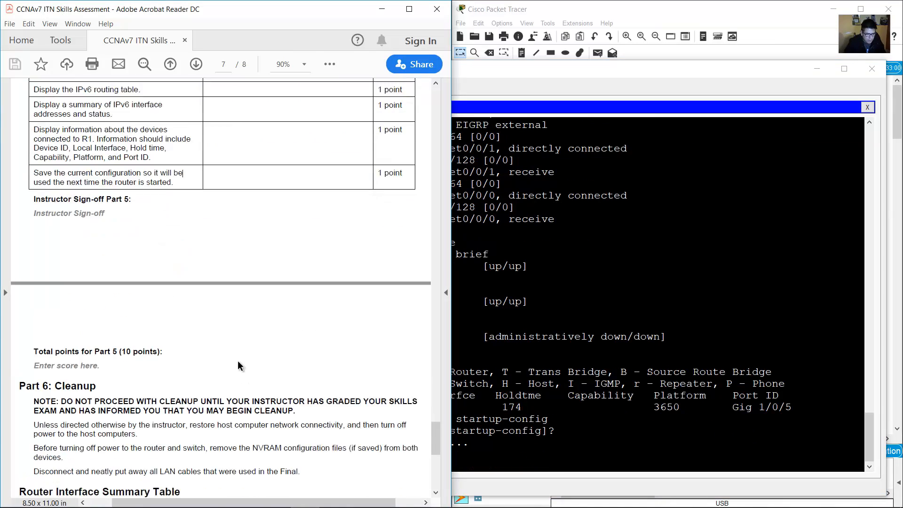
{"action": "scroll", "coordinate": [254, 340], "scroll_direction": "up", "scroll_amount": 3}
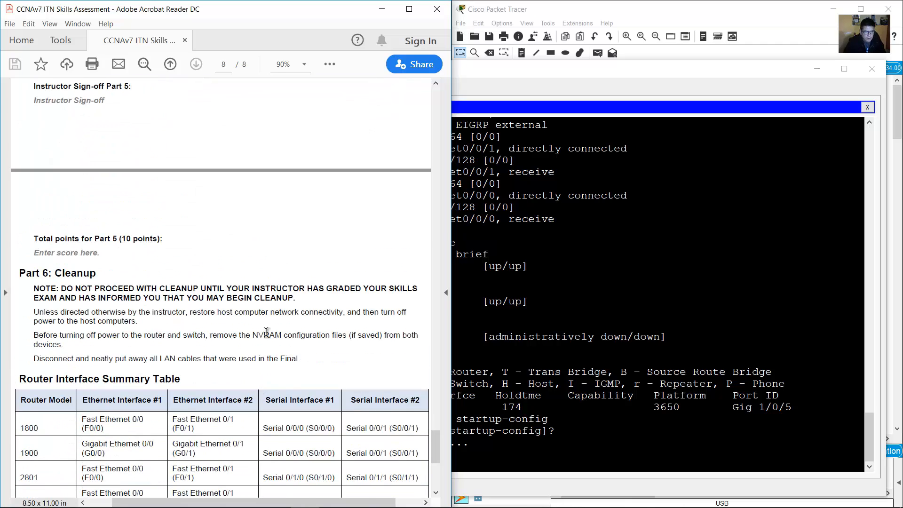
{"action": "left_click", "coordinate": [719, 16]}
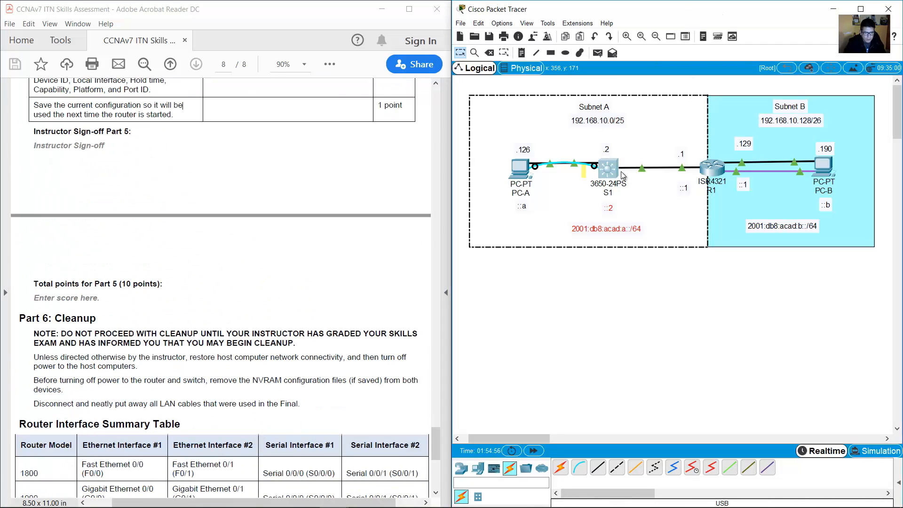
From PC-A's terminal, log in to S1, enable, and copy running-config to startup-config.
{"action": "left_click", "coordinate": [521, 169]}
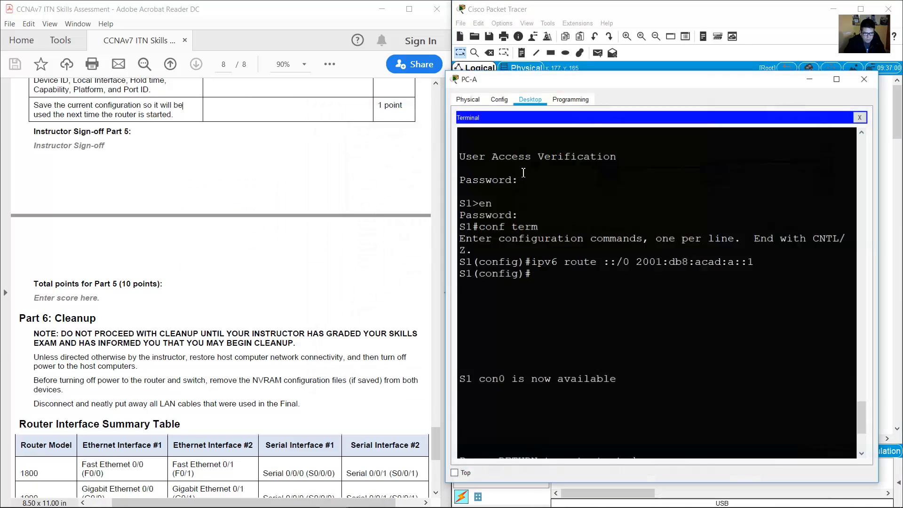
{"action": "key", "text": "Return"}
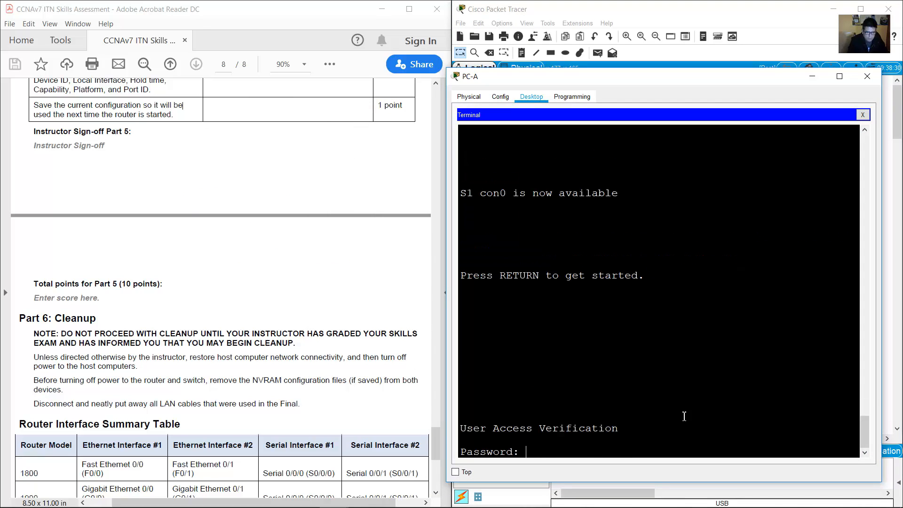
{"action": "key", "text": "Return"}
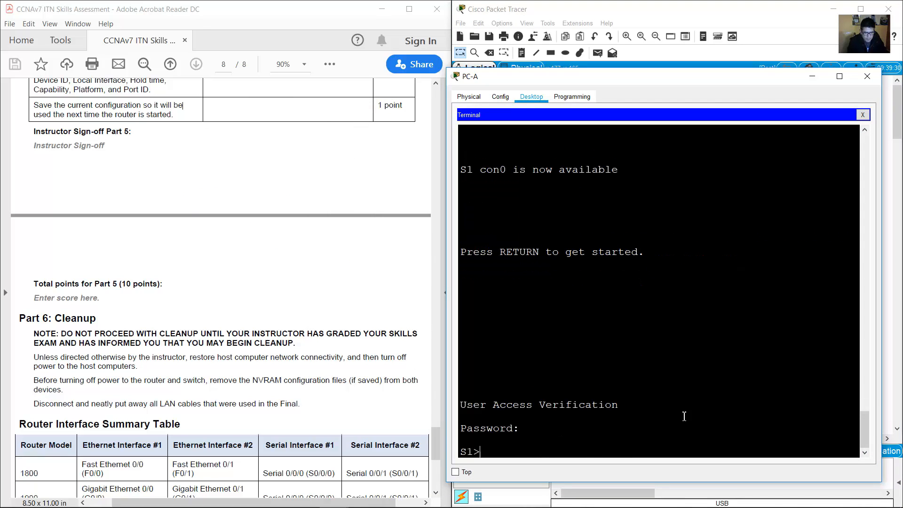
{"action": "type", "text": "en"}
{"action": "key", "text": "Return"}
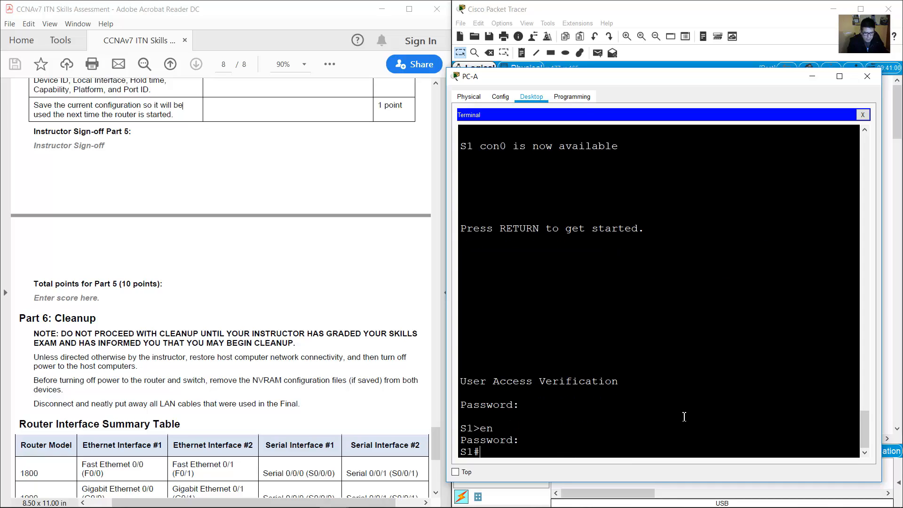
{"action": "type", "text": "runnin"}
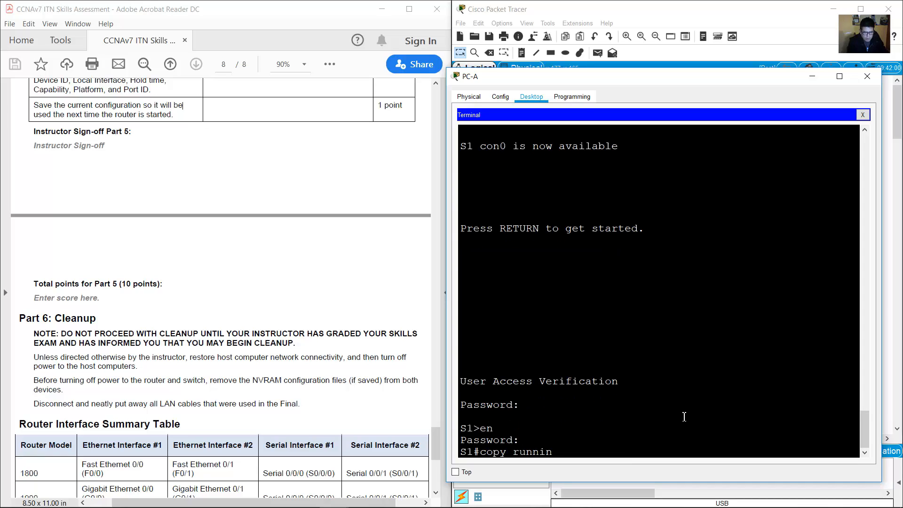
{"action": "type", "text": "g-config startup-config"}
{"action": "key", "text": "Return"}
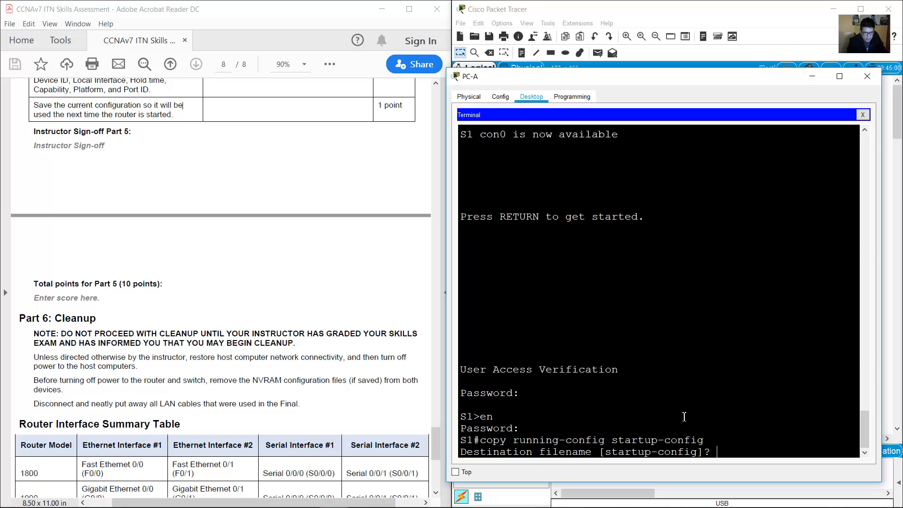
{"action": "key", "text": "Return"}
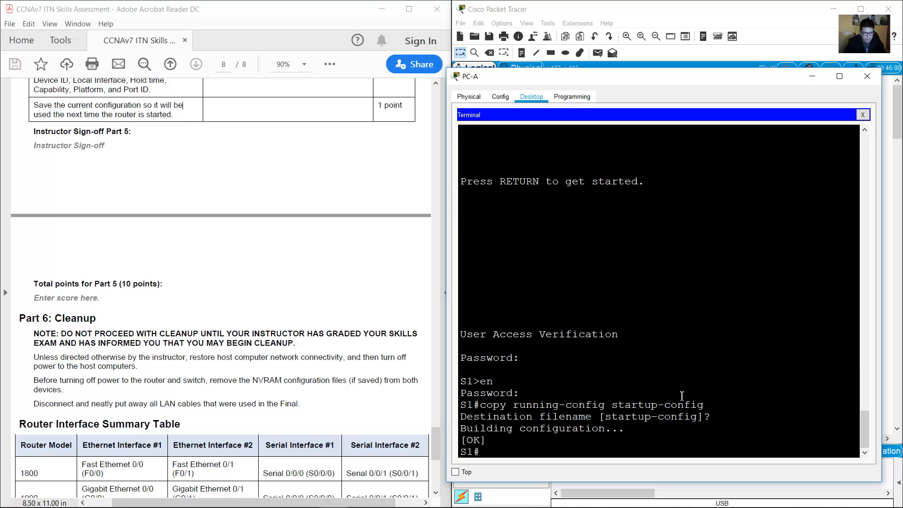
{"action": "left_click", "coordinate": [618, 23]}
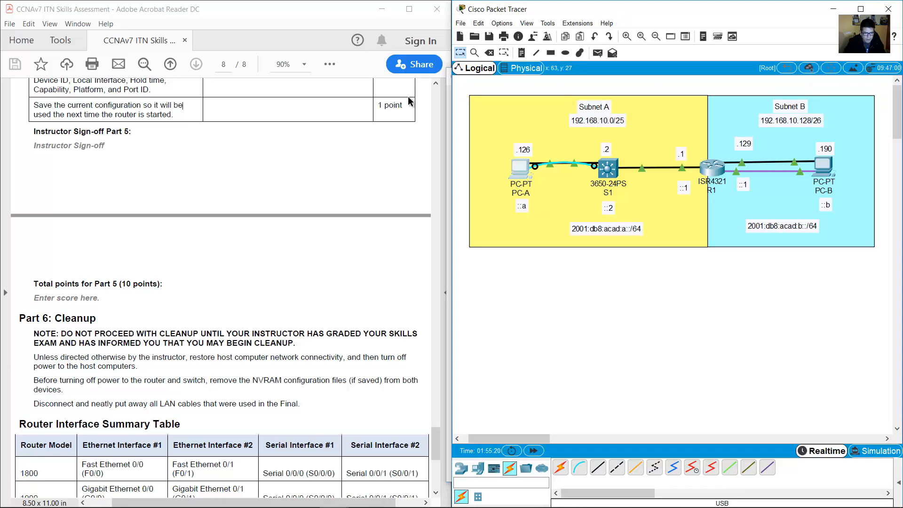